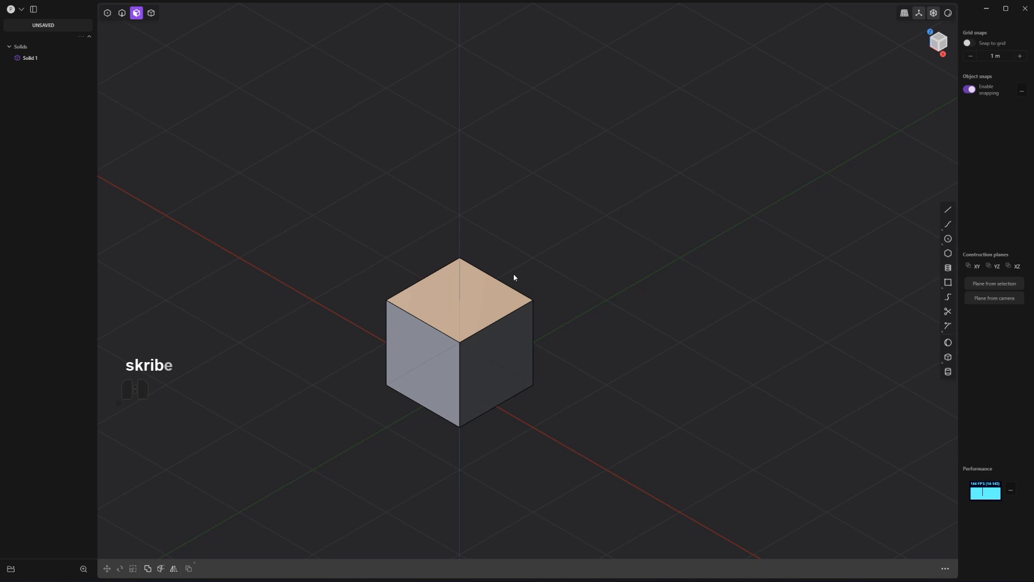
Step: Look through the mouse navigation presets in the preferences, including the Blender preset
left_click(11, 10)
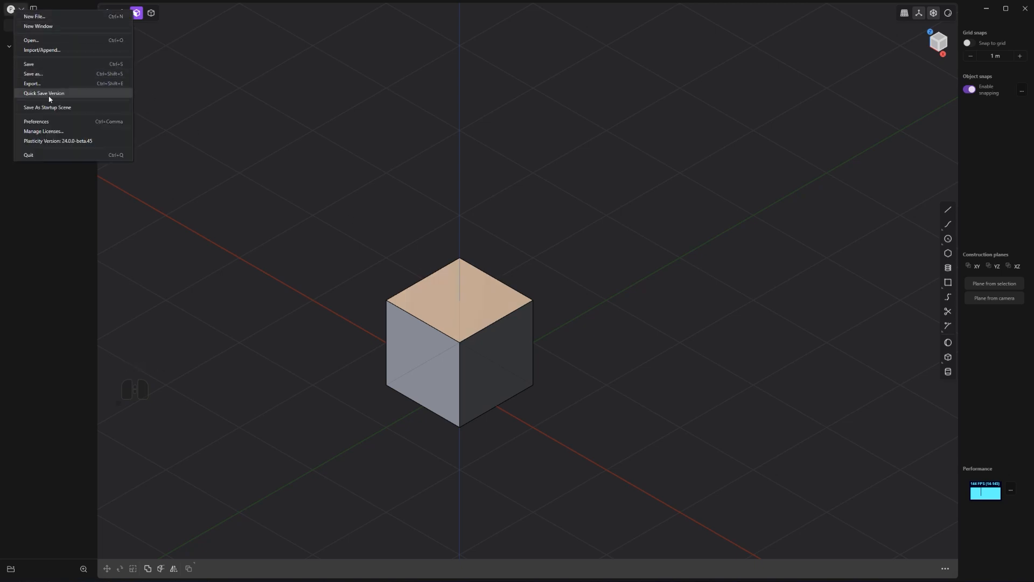
left_click(53, 122)
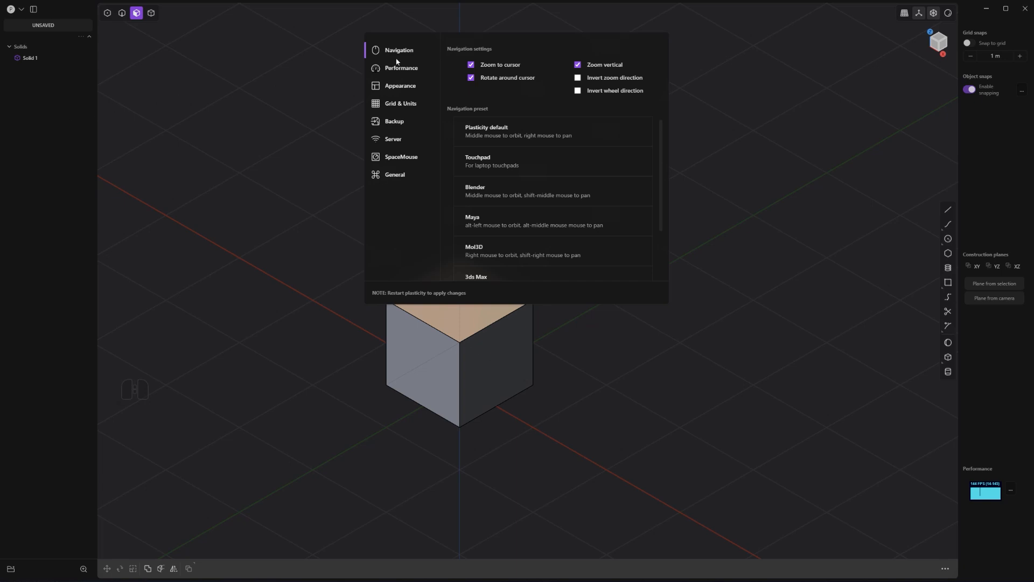
scroll(511, 194, "down", 2)
scroll(502, 164, "up", 1)
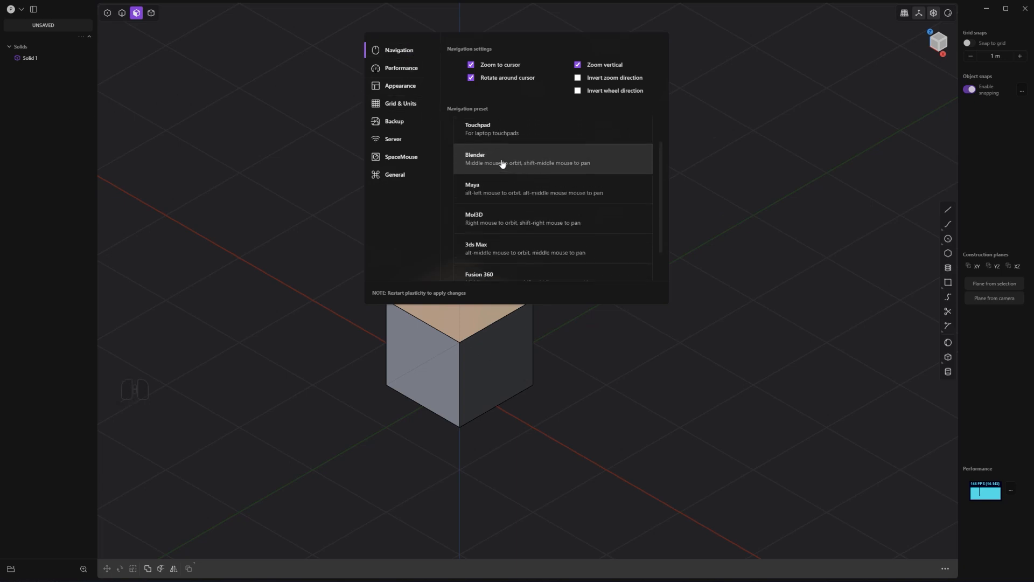
left_click(758, 102)
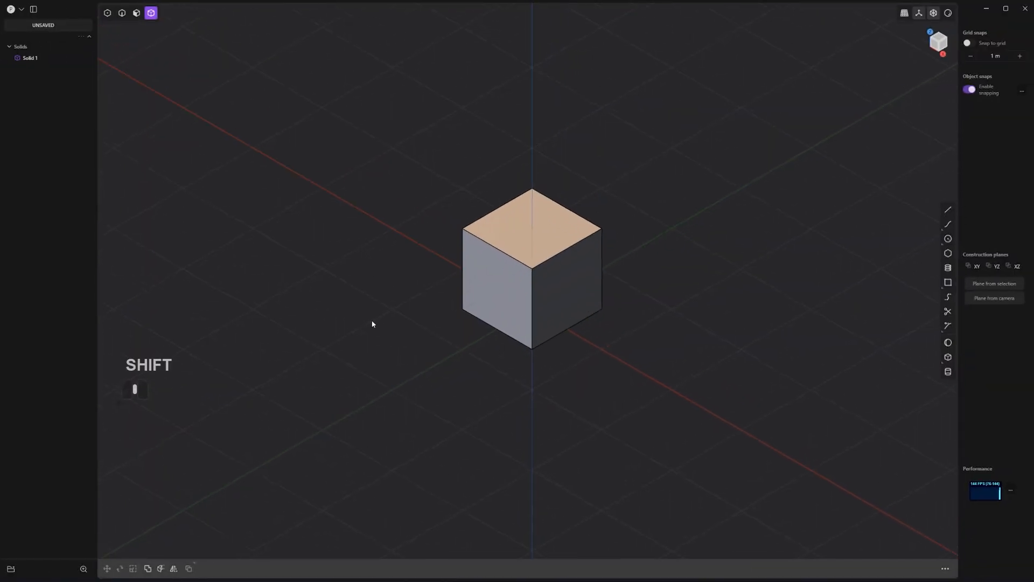
Step: Delete the default cube from the scene
left_click(521, 265)
key("x")
mouse_move(528, 302)
middle_mouse_down("shift")
mouse_move(483, 300)
mouse_move(535, 300)
middle_mouse_up("shift")
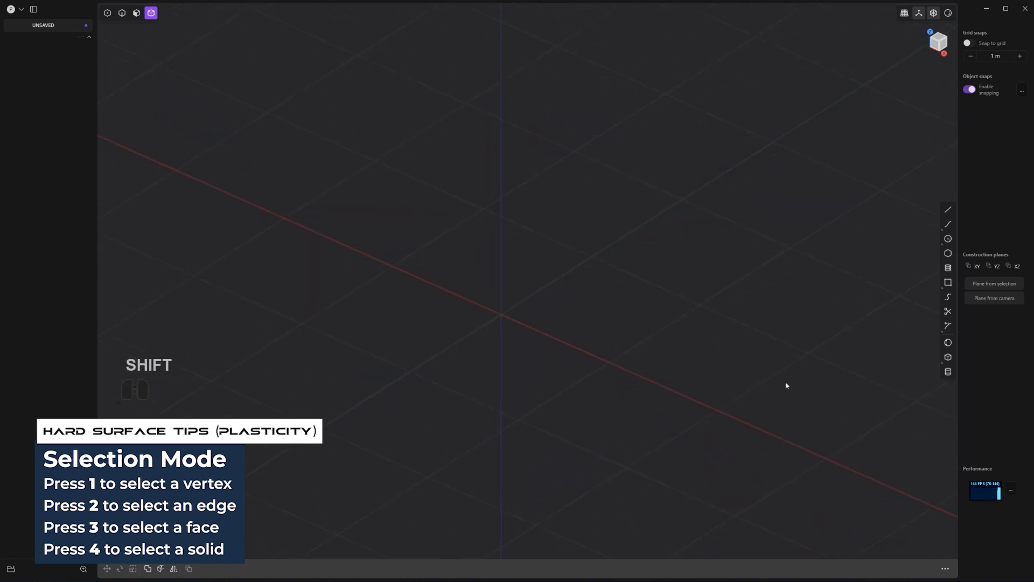
Step: Create an upright cylinder about 1.9 m tall, centred on the world origin
left_click(948, 371)
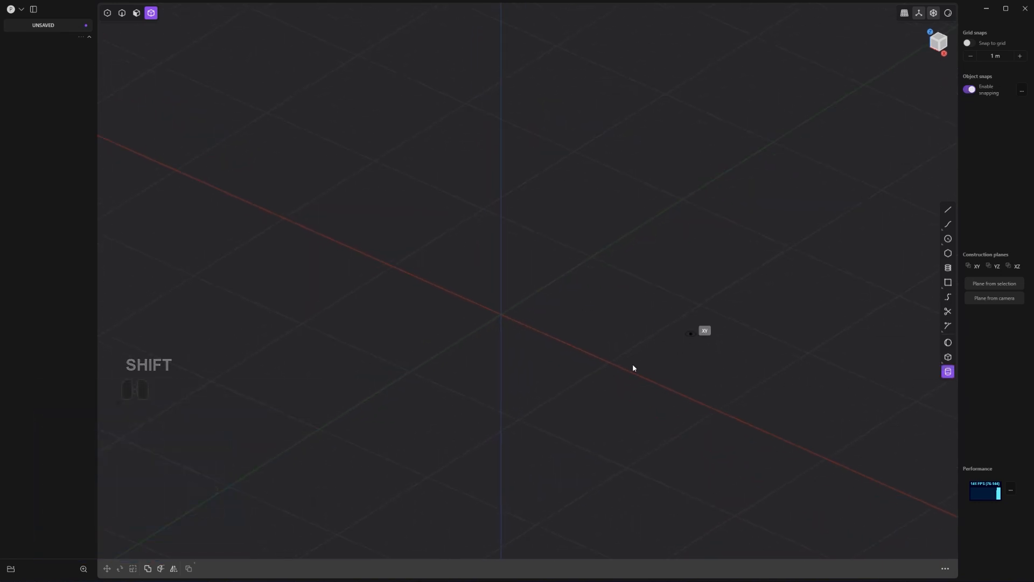
left_click(502, 314)
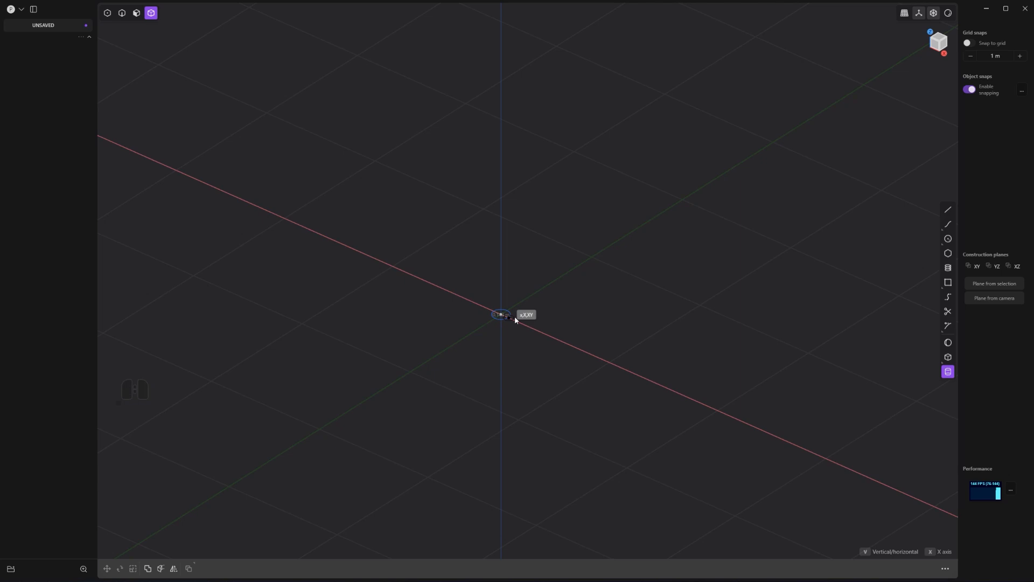
left_click(554, 322)
right_click(589, 112)
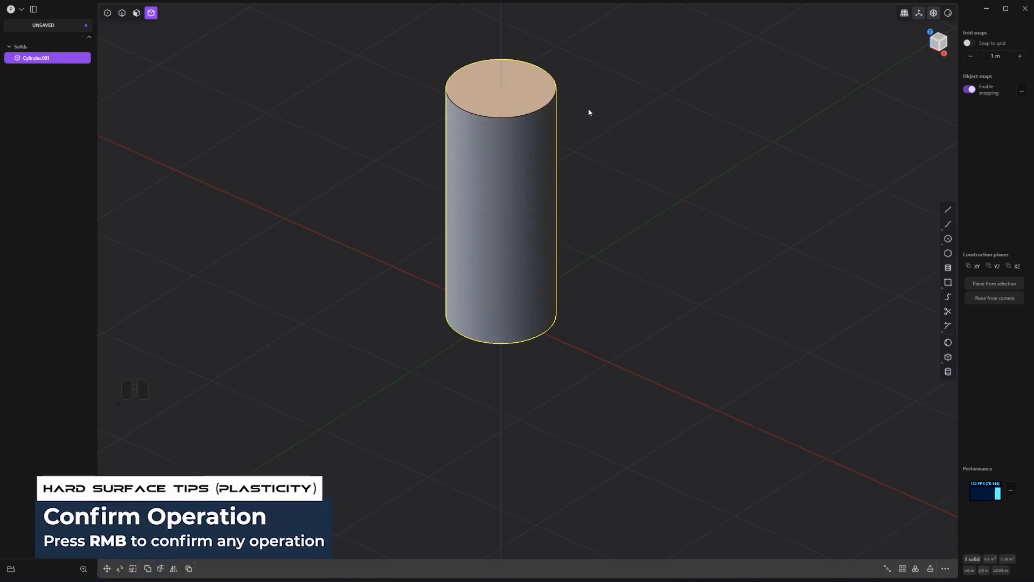
Step: Offset the cylinder's top face downward by about 0.1 m to shorten the body slightly
middle_click_drag(573, 138, 580, 244, "shift")
scroll(579, 251, "down", 2)
middle_click_drag(596, 202, 619, 224)
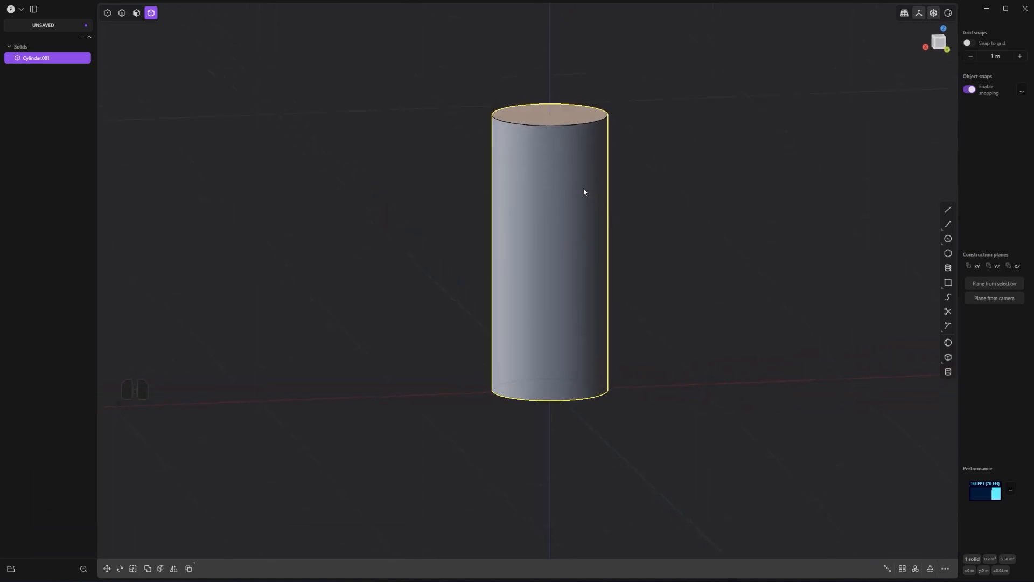
key("3")
left_click(555, 117)
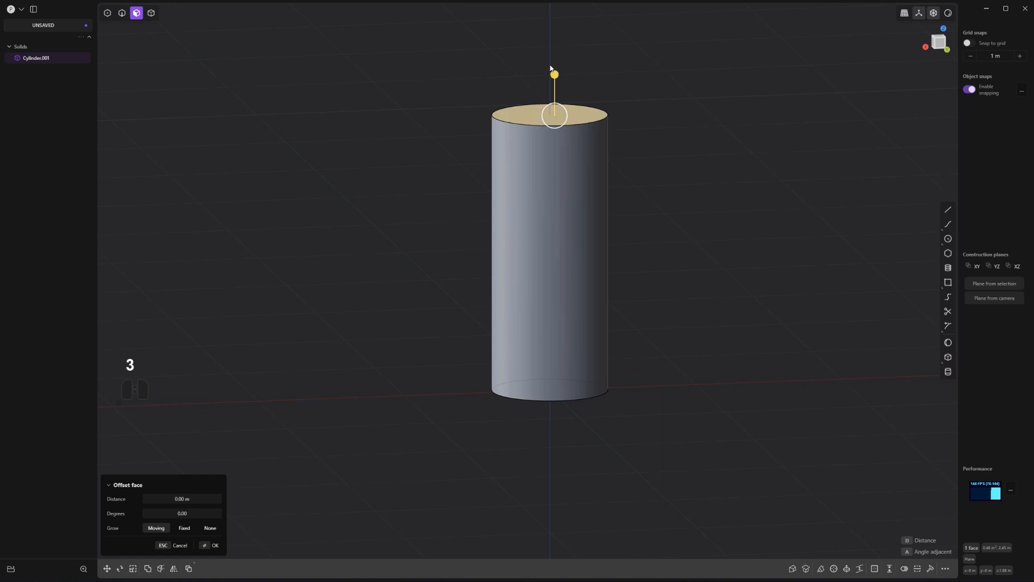
left_click_drag(554, 74, 555, 95)
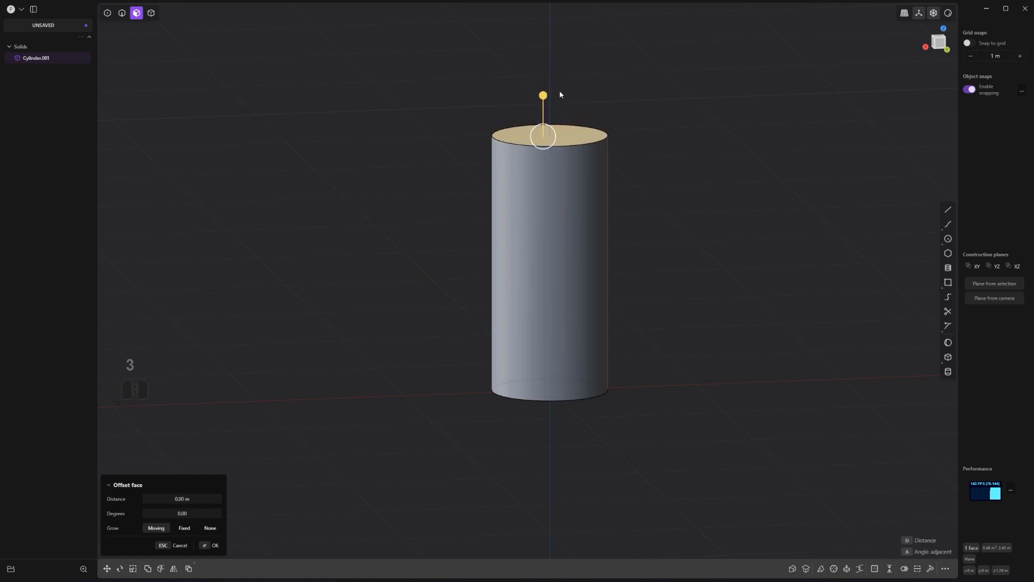
Step: Fillet the cylinder's top edge into an elongated dome with distances of about 0.266 m and 0.51 m
middle_click_drag(612, 97, 595, 191)
key("2")
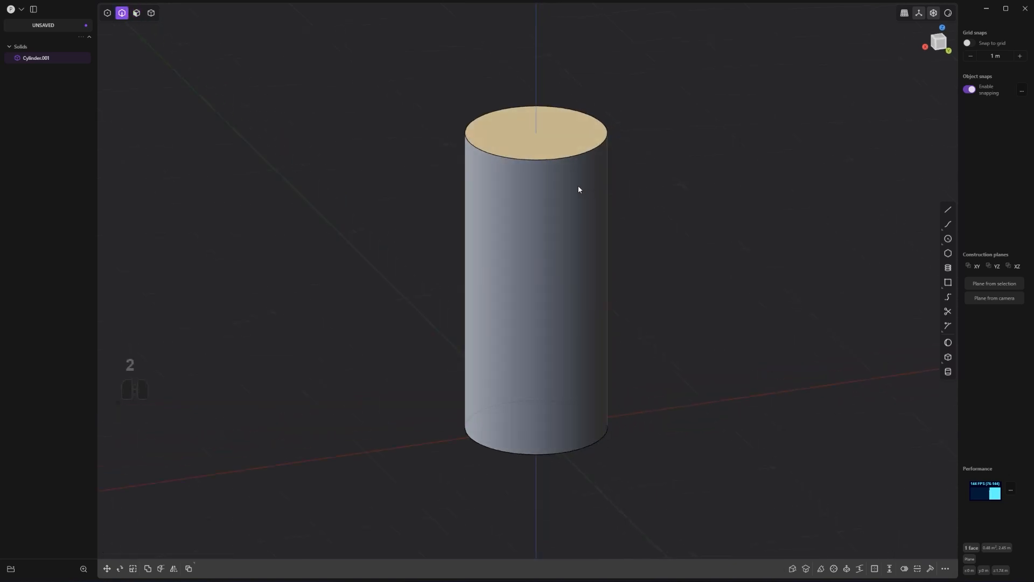
left_click(568, 161)
key("f")
left_click_drag(566, 159, 675, 216)
key("d")
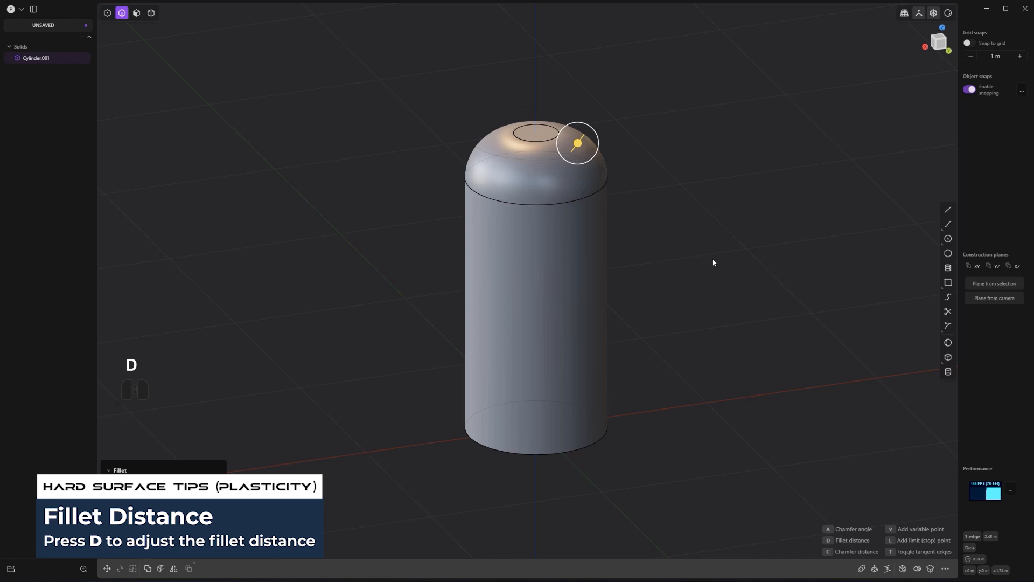
middle_click_drag(673, 344, 674, 342)
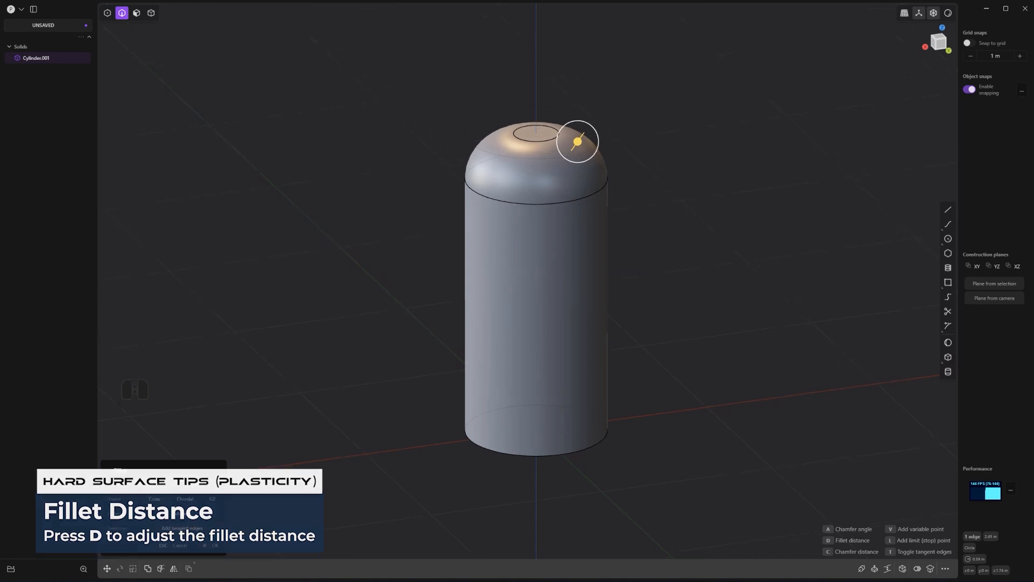
left_click_drag(202, 484, 225, 484)
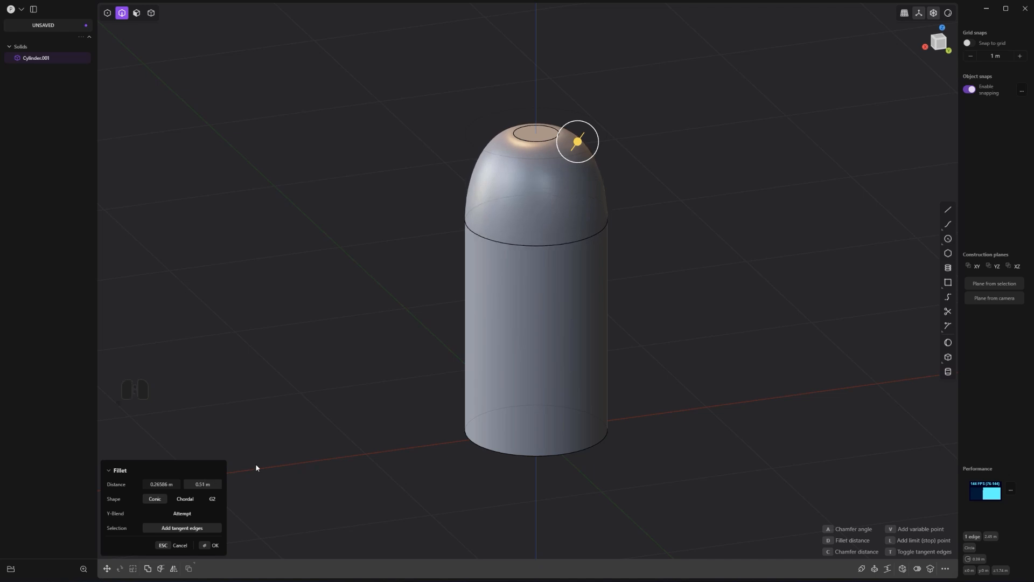
key("Return")
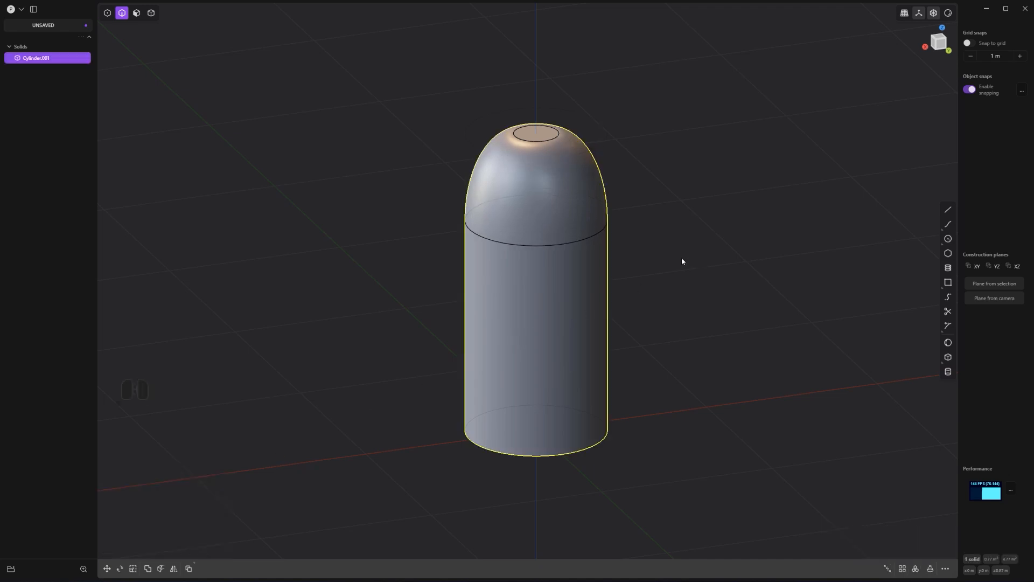
Step: Chamfer the cylinder's bottom edge by about 0.124 m
middle_click_drag(681, 257, 560, 399)
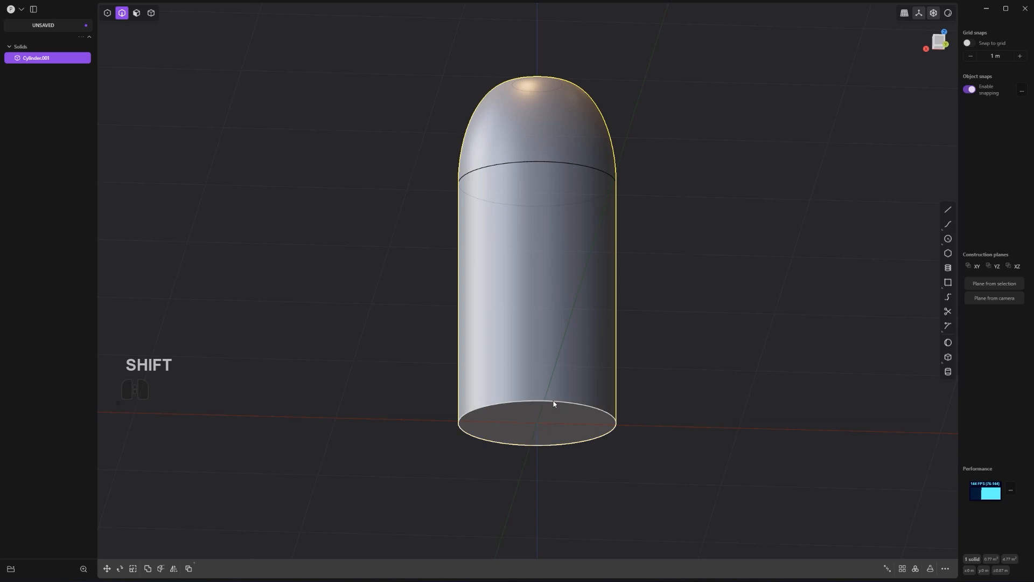
left_click_drag(553, 401, 551, 392, "shift")
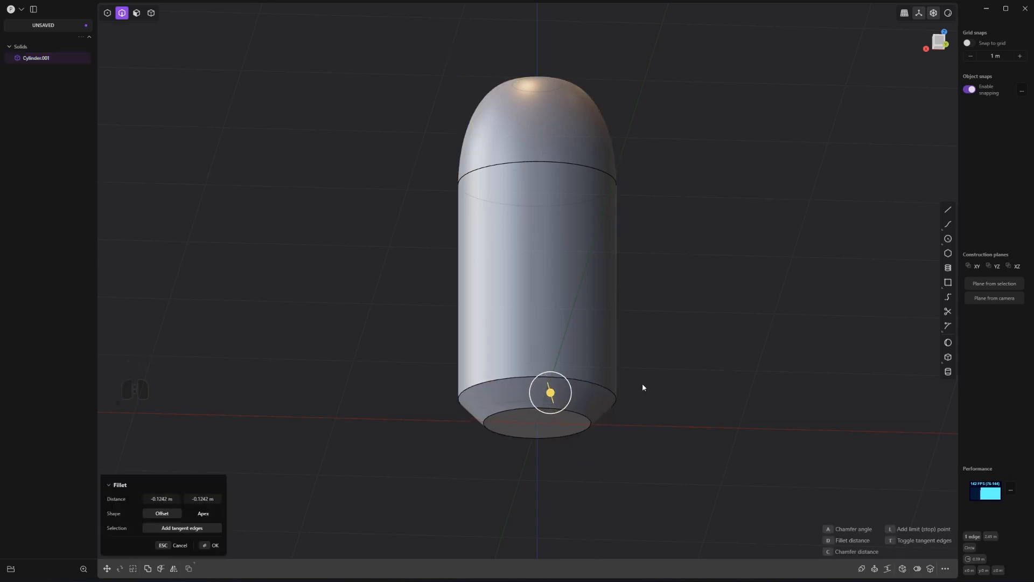
key("Return")
Step: Duplicate the upper edge of the bottom chamfer as a circle and move it up along Z to the upper dome
middle_click_drag(642, 387, 617, 311)
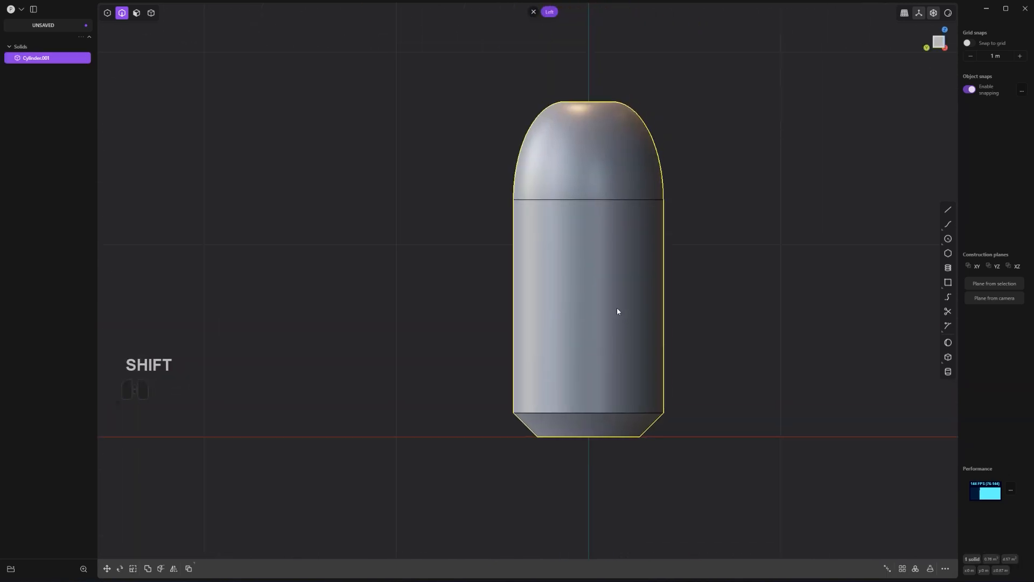
scroll(617, 311, "up", 1)
scroll(617, 317, "up", 1)
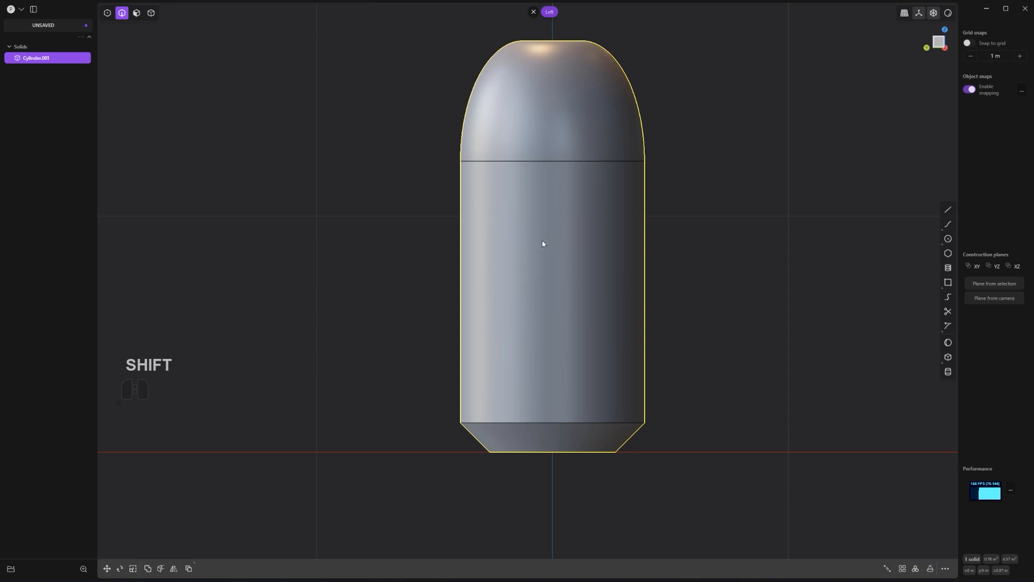
scroll(542, 244, "down", 1)
middle_click_drag(558, 256, 567, 281, "shift")
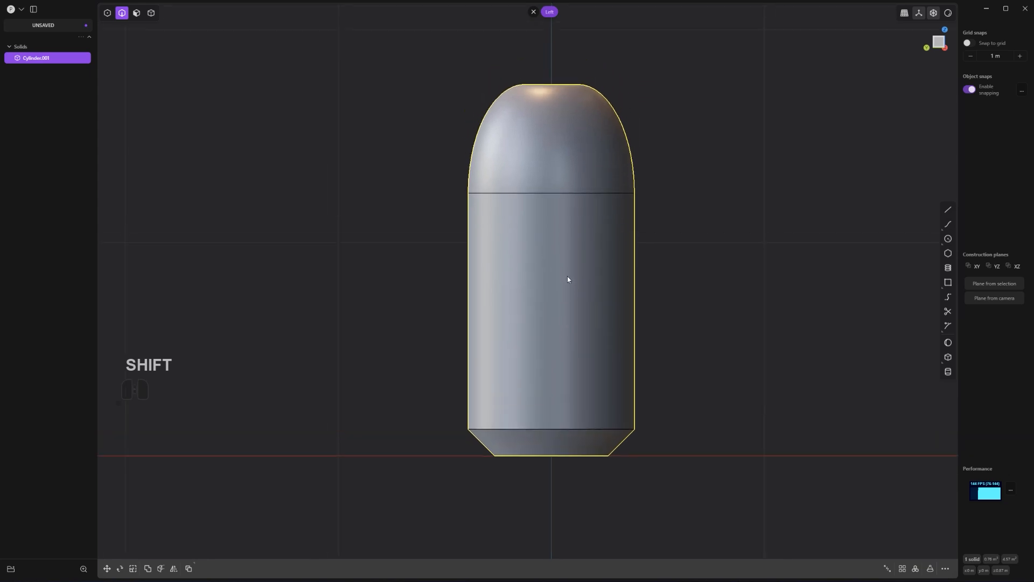
middle_click_drag(566, 214, 556, 232, "shift")
middle_click_drag(584, 151, 588, 170, "shift")
scroll(595, 188, "down", 2)
scroll(597, 193, "up", 1)
scroll(646, 316, "down", 1)
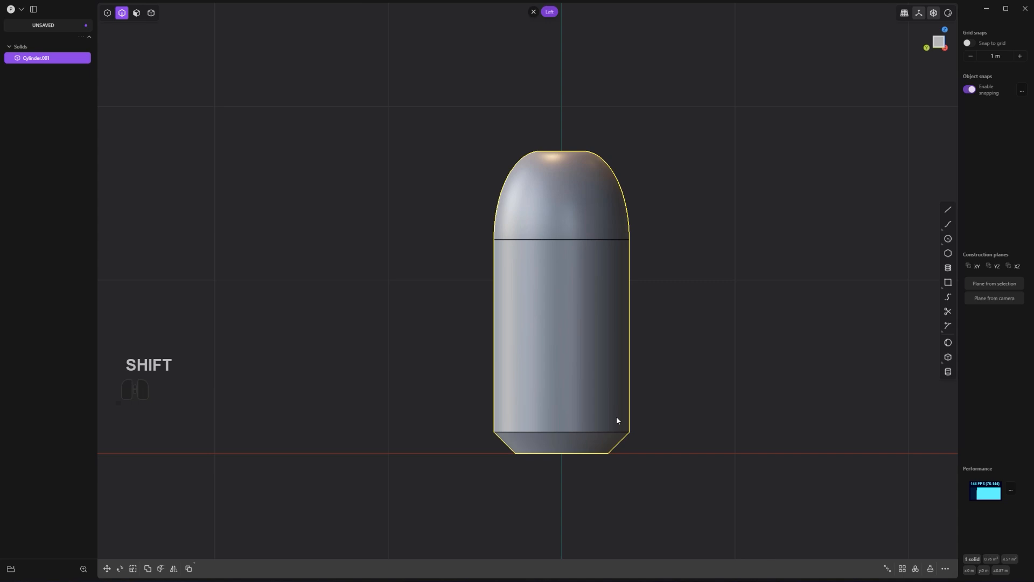
left_click(583, 433)
key("f")
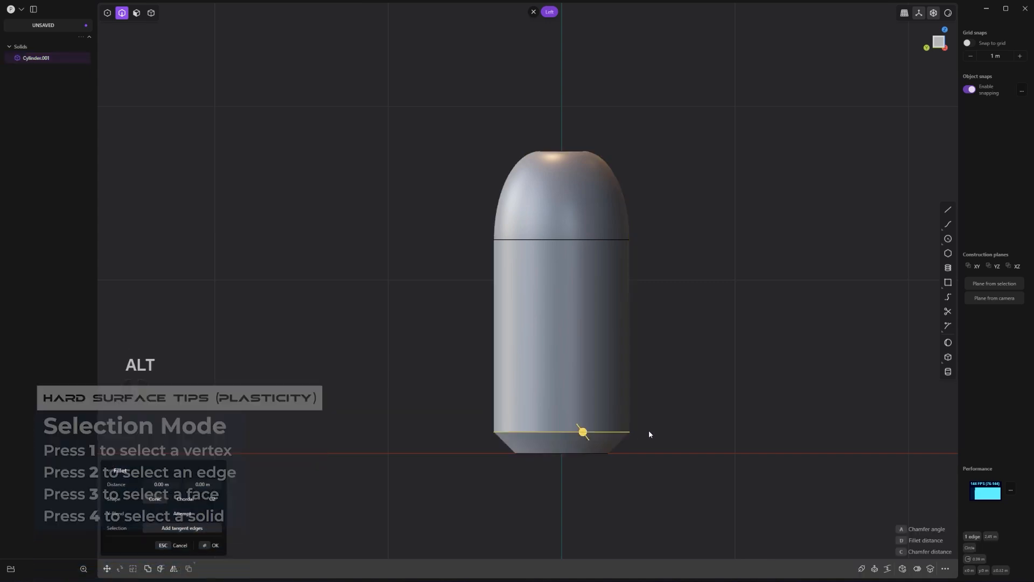
key("shift+d")
key("z")
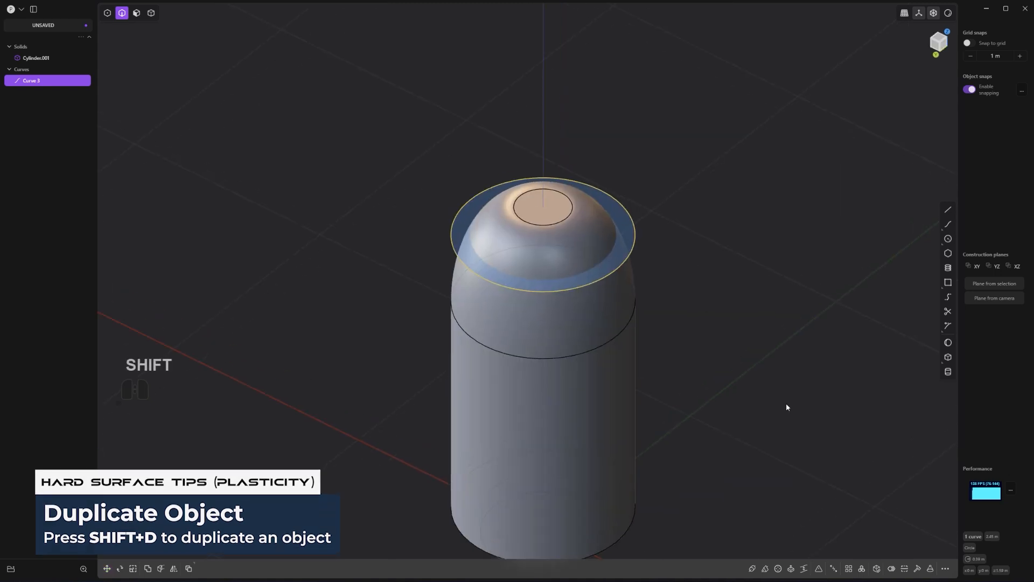
Step: Patch the duplicated circle into a surface and extrude it upward past the dome as a solid cap
left_click(877, 569)
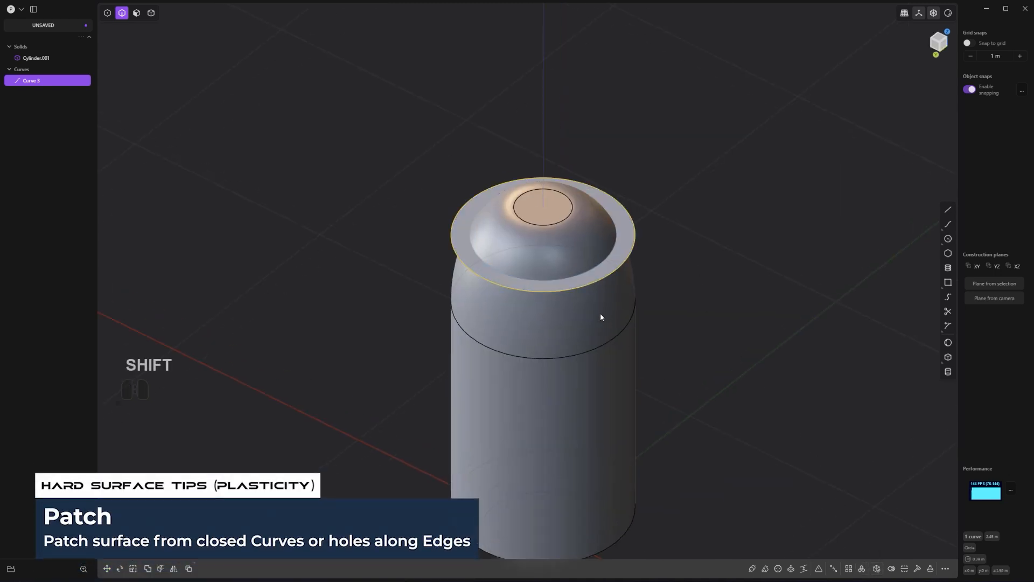
middle_click_drag(602, 317, 633, 281)
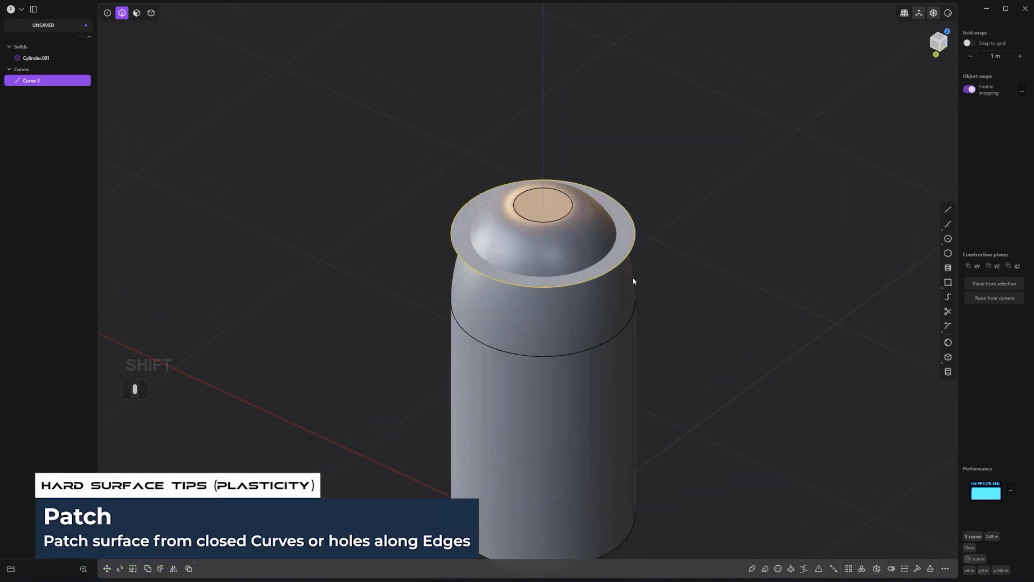
left_click(628, 241)
left_click_drag(625, 274, 639, 199)
right_click(723, 251)
Step: Delete the leftover circle curve used for the cap
middle_click_drag(725, 261, 662, 255)
scroll(660, 256, "down", 2)
key("g")
key("ctrl+z")
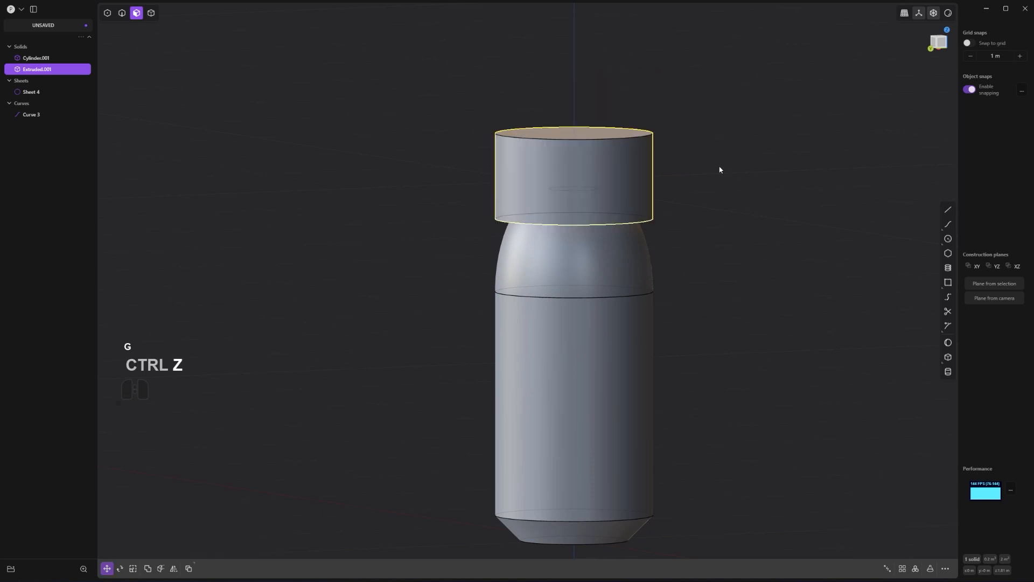
left_click(57, 116)
key("x")
Step: Scale the extruded cap down uniformly so it is slightly narrower than the bottle body
scroll(108, 161, "up", 2)
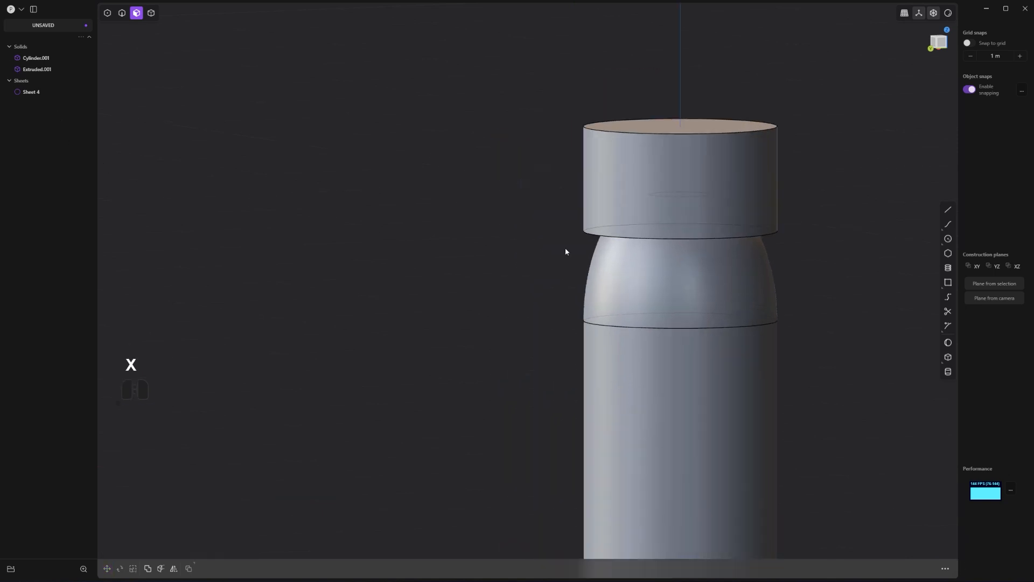
middle_click_drag(565, 248, 605, 253, "alt")
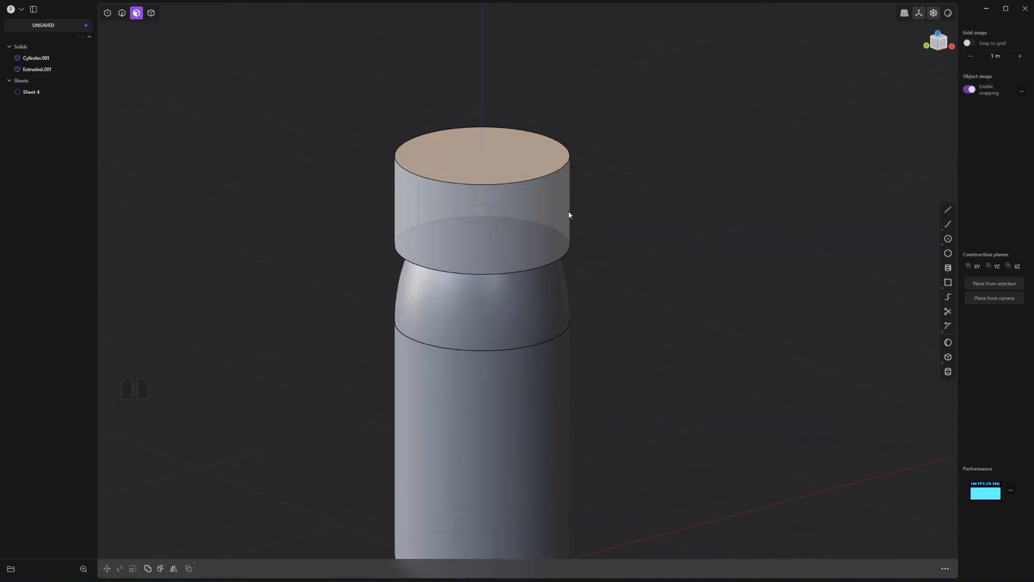
middle_click_drag(557, 219, 631, 124)
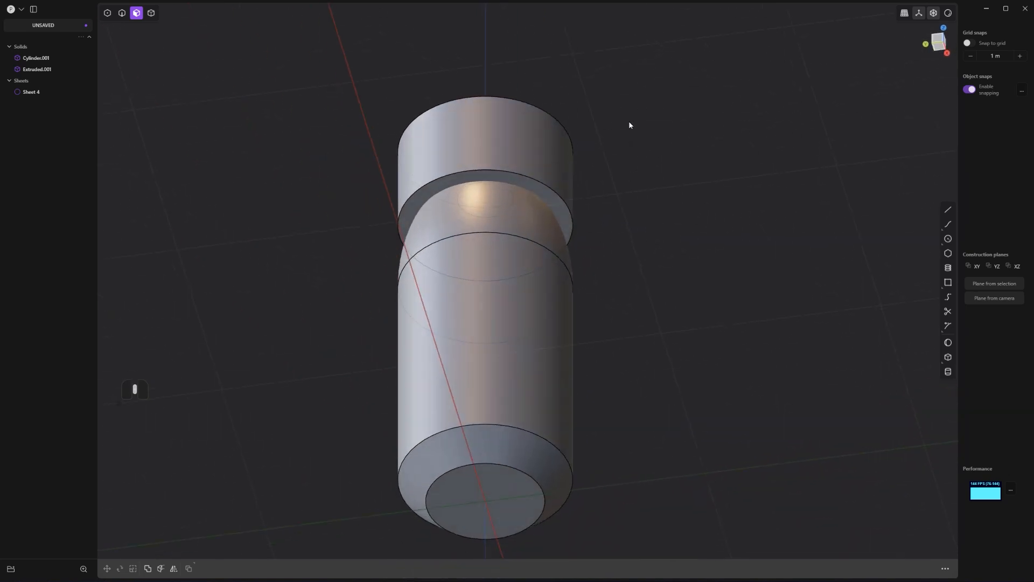
left_click(566, 180)
key("s")
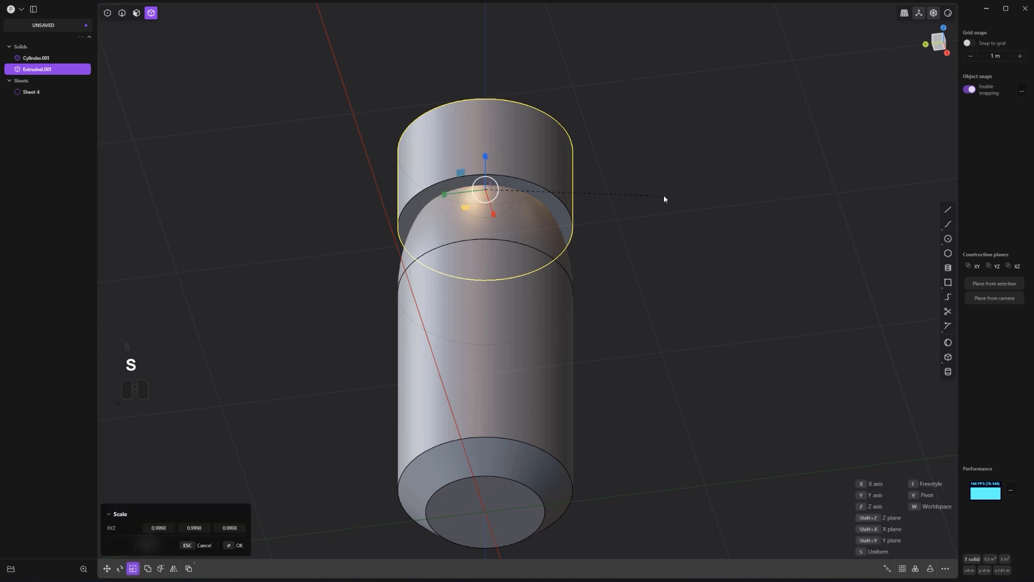
key("s")
left_click(657, 189)
right_click(657, 189)
Step: Fillet the cap's top and bottom edges with a distance of about 0.086 m
key("2")
left_click(538, 190)
middle_click_drag(539, 190, 545, 277)
middle_click_drag(545, 277, 537, 245, "shift")
left_click(528, 177, "shift")
left_click_drag(530, 168, 526, 166)
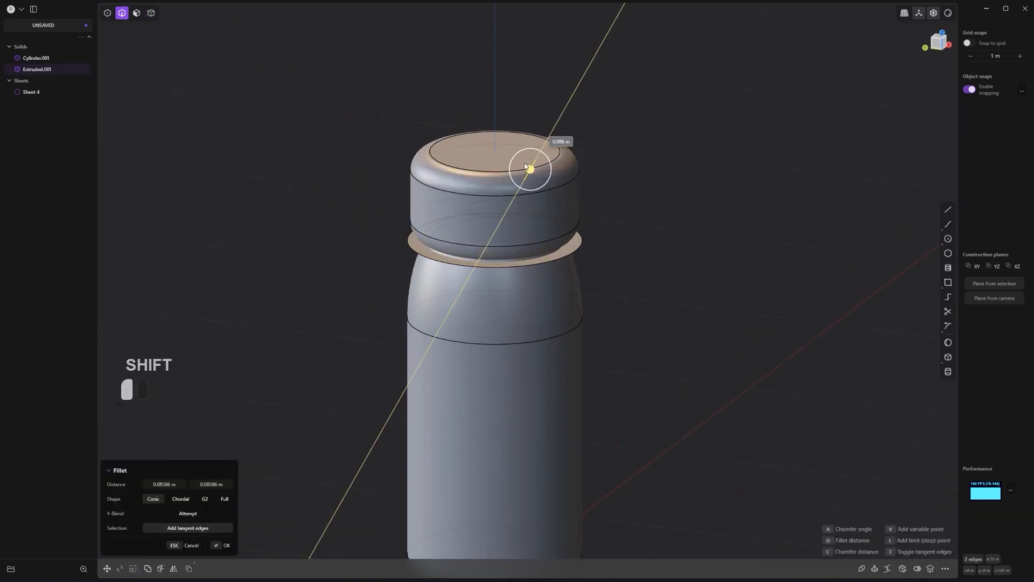
right_click(528, 169)
Step: Delete the flat patch sheet beneath the cap
key("4")
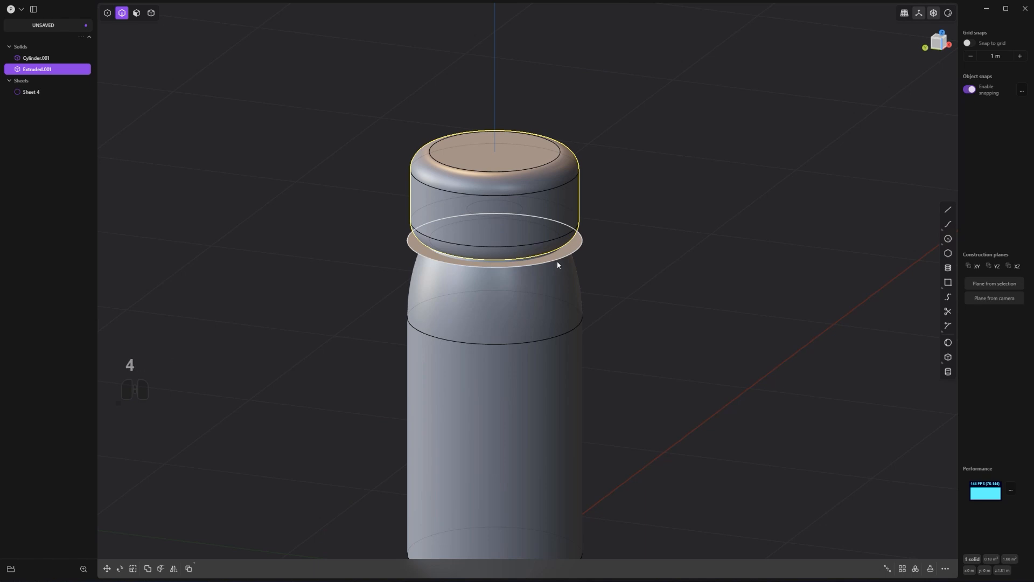
left_click(558, 261)
left_click(561, 256)
key("x")
Step: Undo the deletion of the patch sheet and the fillets on the cap's edges
scroll(585, 262, "up", 2)
middle_click_drag(585, 262, 430, 234, "alt")
scroll(729, 305, "down", 1)
middle_click_drag(751, 297, 710, 266, "shift")
scroll(710, 265, "down", 1)
scroll(729, 262, "up", 2)
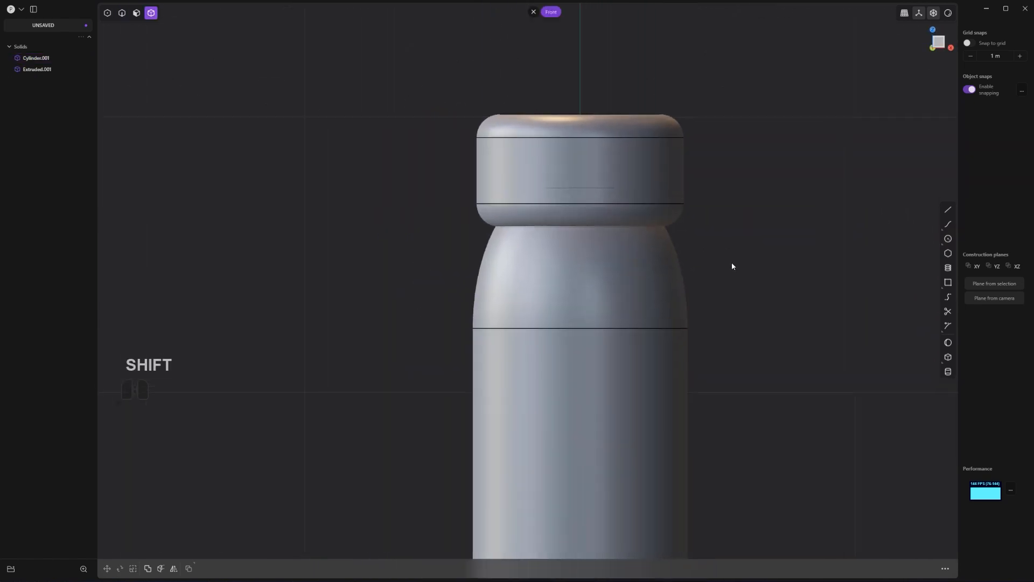
key("ctrl+z")
key("ctrl+z")
key("ctrl+z")
scroll(728, 263, "down", 2)
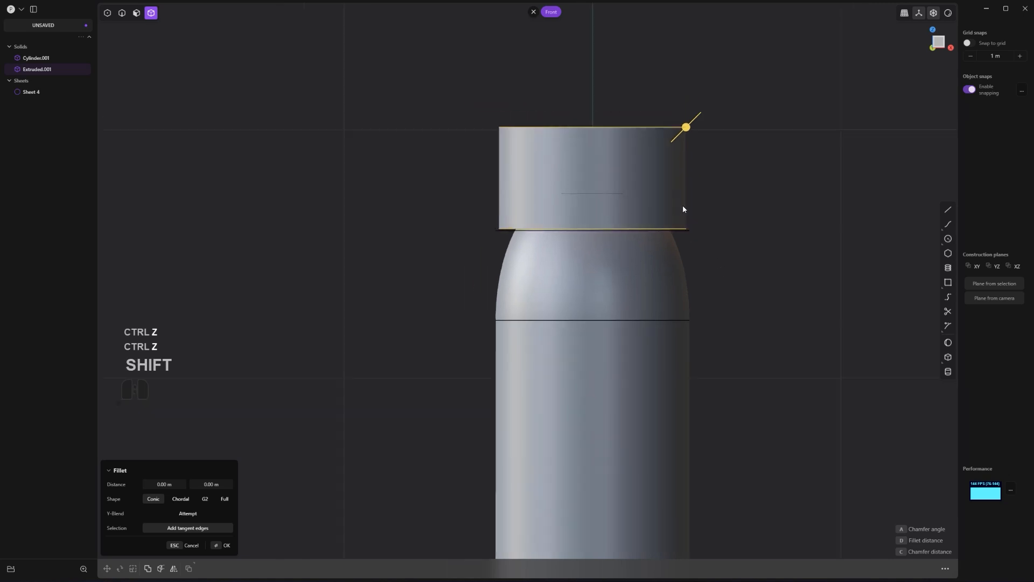
Step: Delete the flat patch sheet beneath the cap
middle_click_drag(683, 207, 660, 296, "shift")
left_click(634, 275)
left_click(638, 273)
left_click(639, 273)
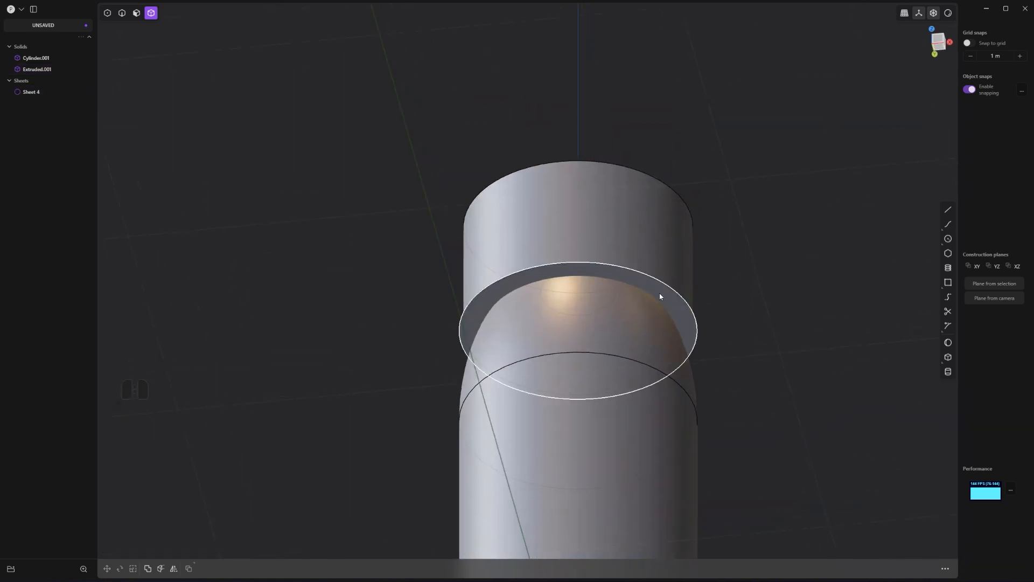
left_click(652, 292)
key("x")
Step: Add a small chamfer to the cap's bottom edge
scroll(643, 289, "up", 2)
key("2")
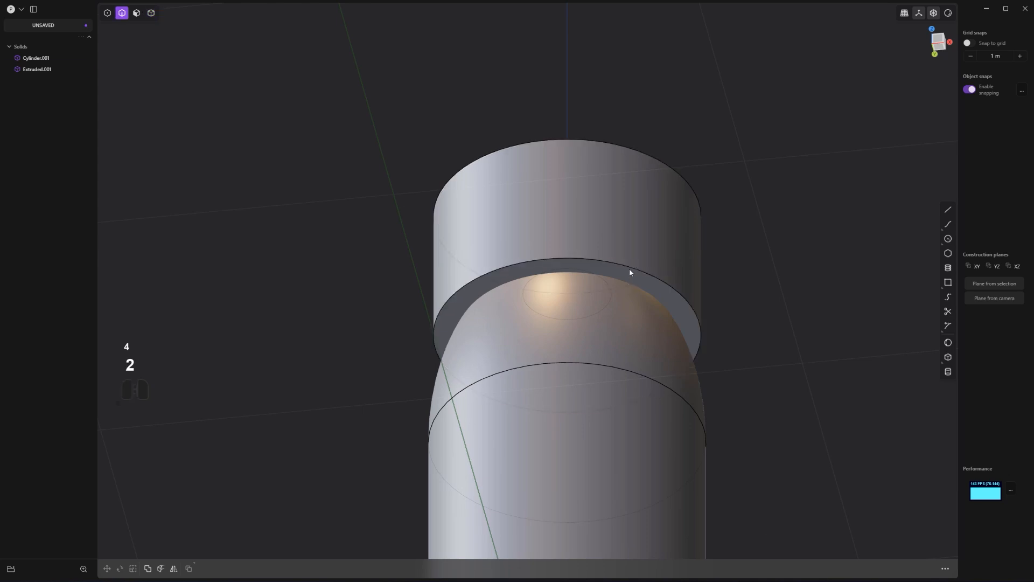
left_click(632, 272)
left_click_drag(631, 269, 638, 250)
scroll(638, 250, "down", 2)
Step: Add a wide chamfer to the cap's top edge
middle_click_drag(647, 223, 659, 285)
middle_click_drag(653, 195, 620, 268, "shift")
left_click(610, 219)
left_click_drag(610, 220, 624, 248)
right_click(625, 248)
scroll(704, 276, "down", 3)
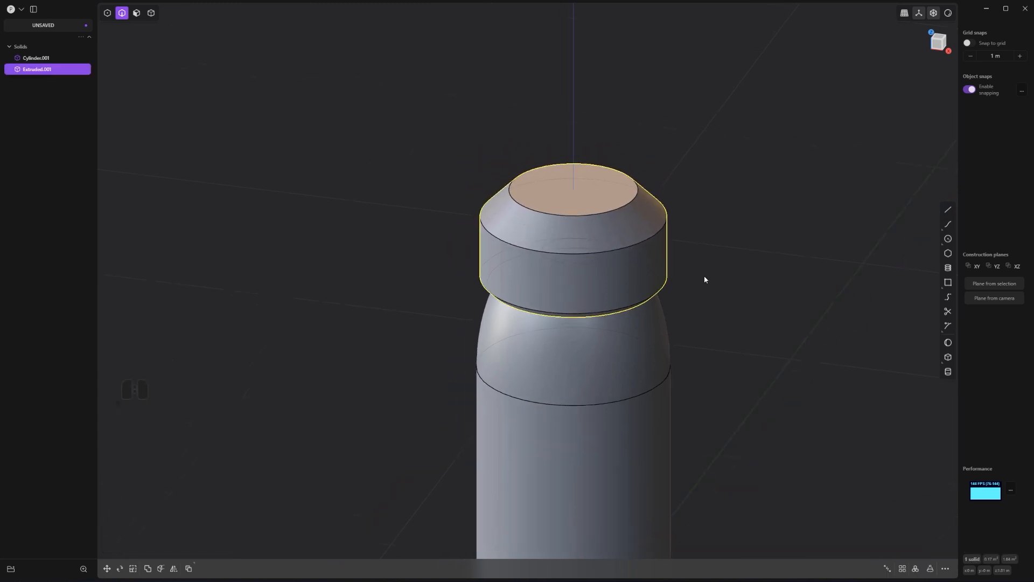
Step: Scale the cap up uniformly so it is slightly wider than the bottle body
middle_click_drag(704, 278, 676, 235, "alt")
scroll(679, 234, "down", 1)
key("4")
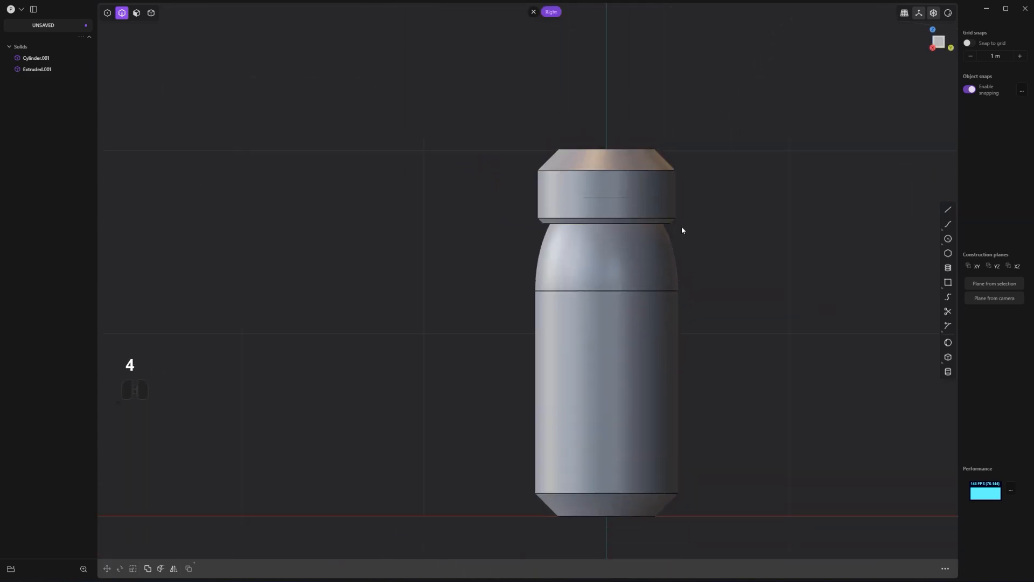
key("s")
key("s")
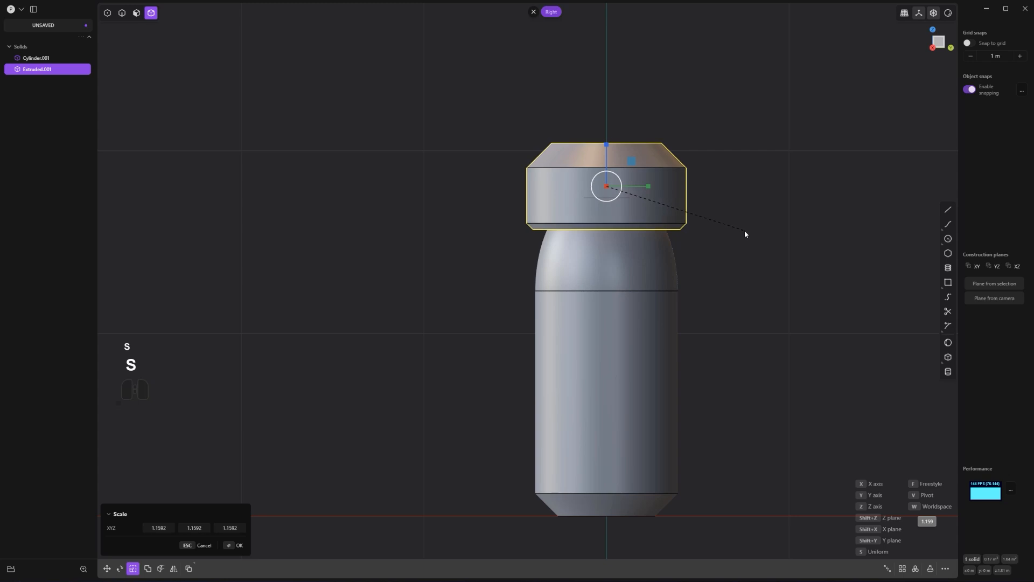
left_click(745, 232)
scroll(755, 245, "down", 1)
middle_click_drag(716, 233, 771, 188)
left_click(804, 222)
Step: Duplicate the bottle body in place and scale the copy up uniformly so it is slightly larger than the original
scroll(771, 188, "up", 3)
middle_click_drag(706, 210, 680, 265, "shift")
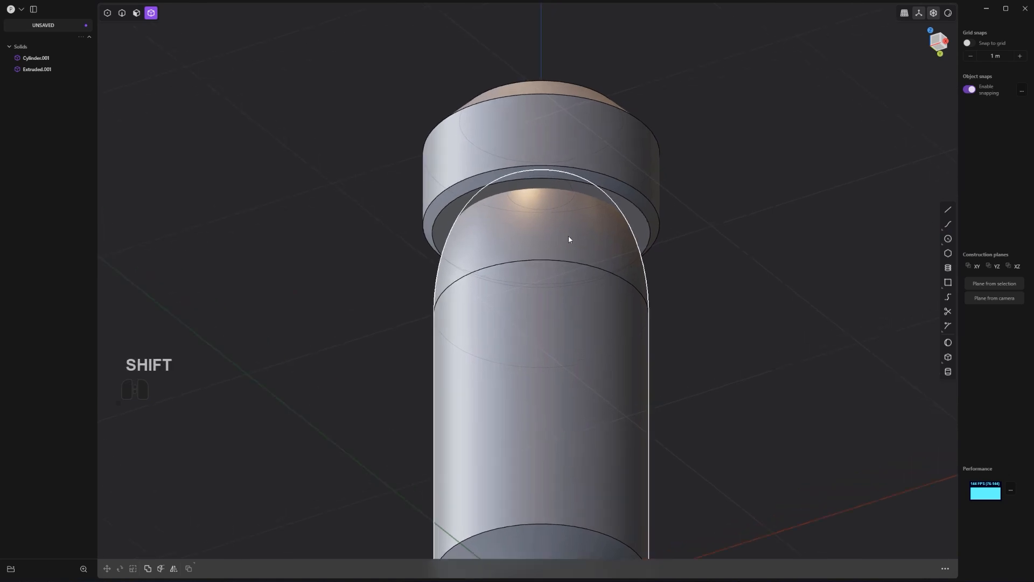
left_click(565, 243)
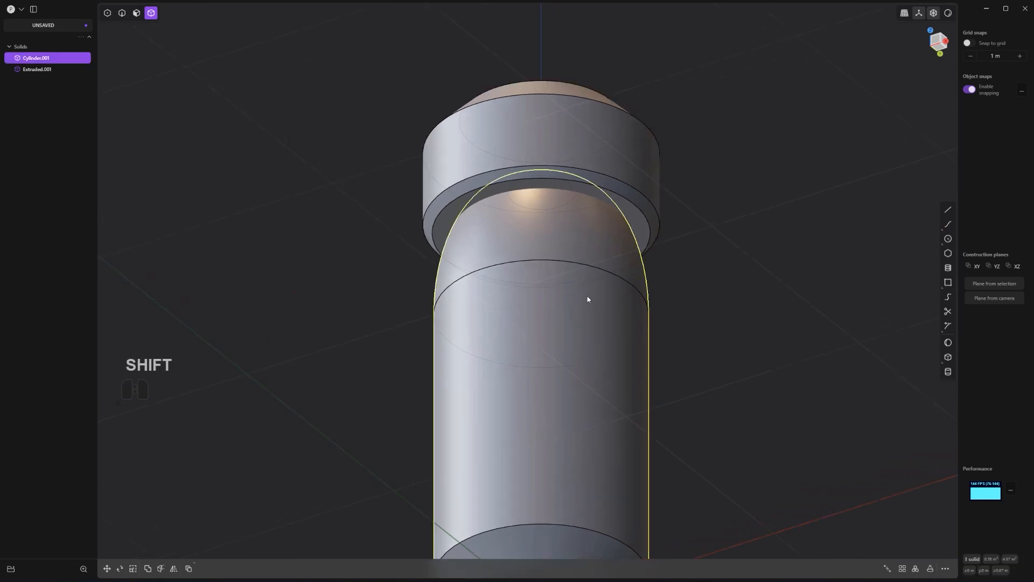
scroll(586, 308, "down", 1)
key("shift+d")
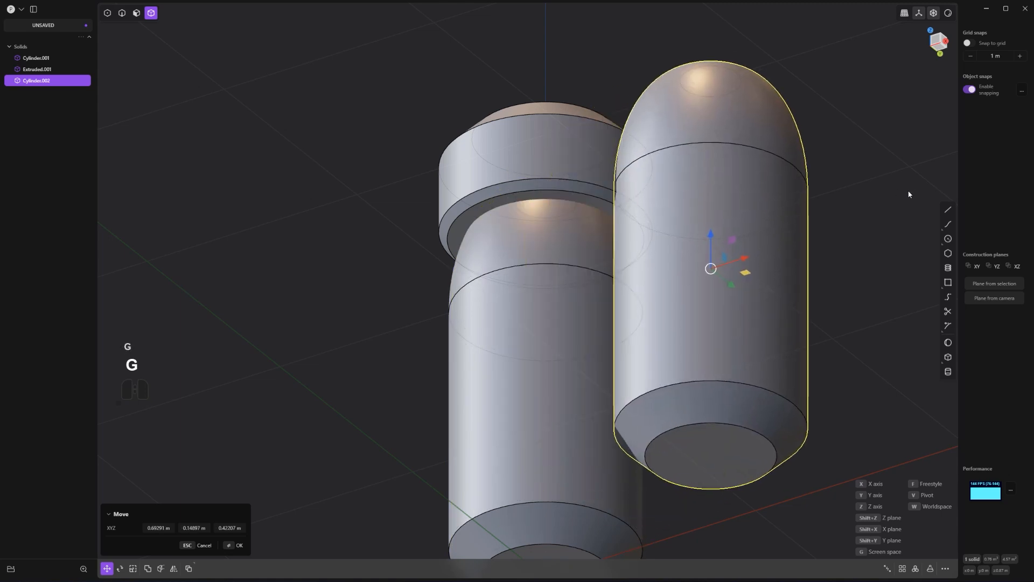
key("ctrl+z")
key("s")
key("s")
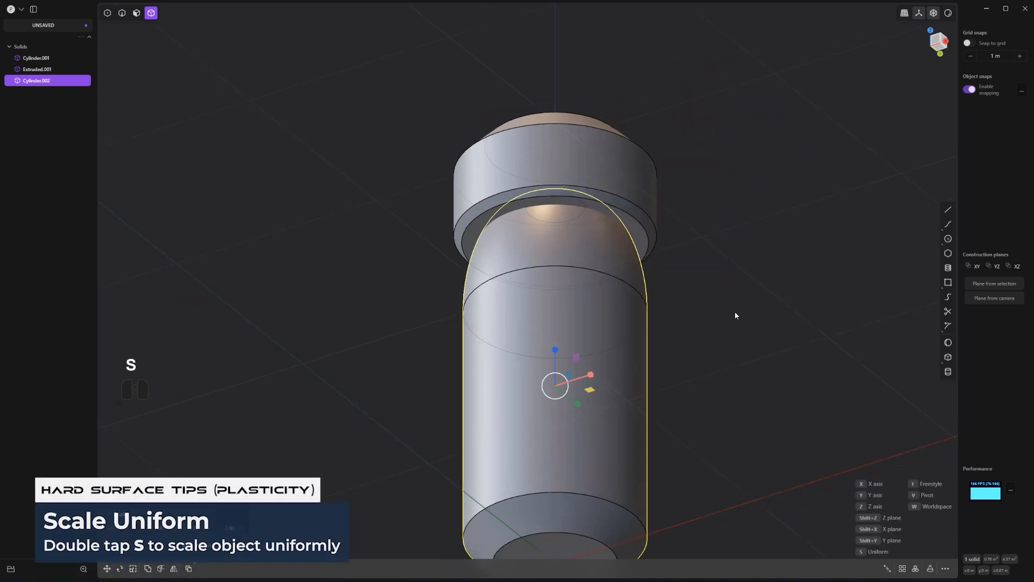
left_click(731, 221)
Step: Subtract the enlarged body copy from the cap with a Boolean difference to hollow out its underside
left_click(650, 186)
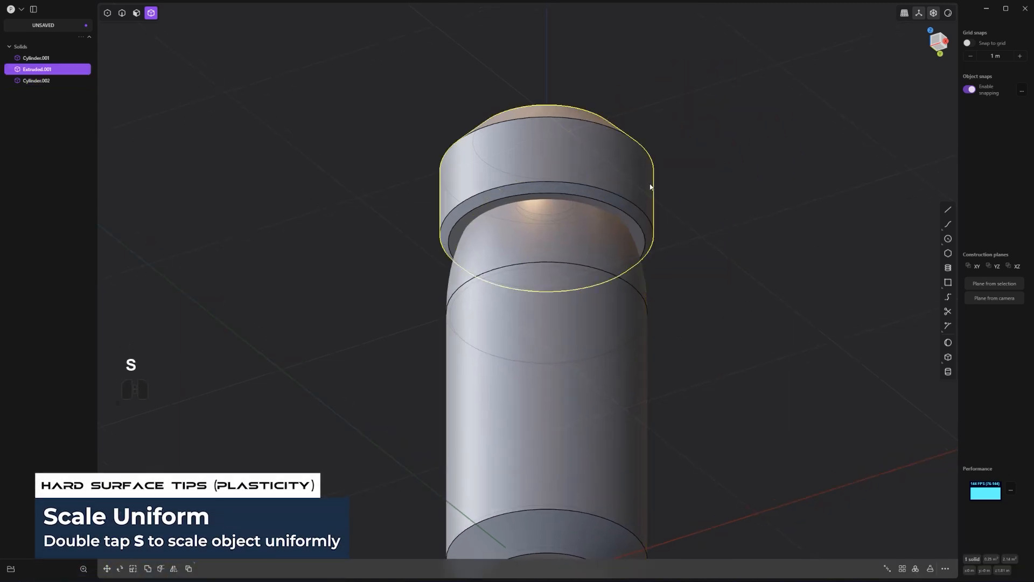
key("q")
left_click(619, 240)
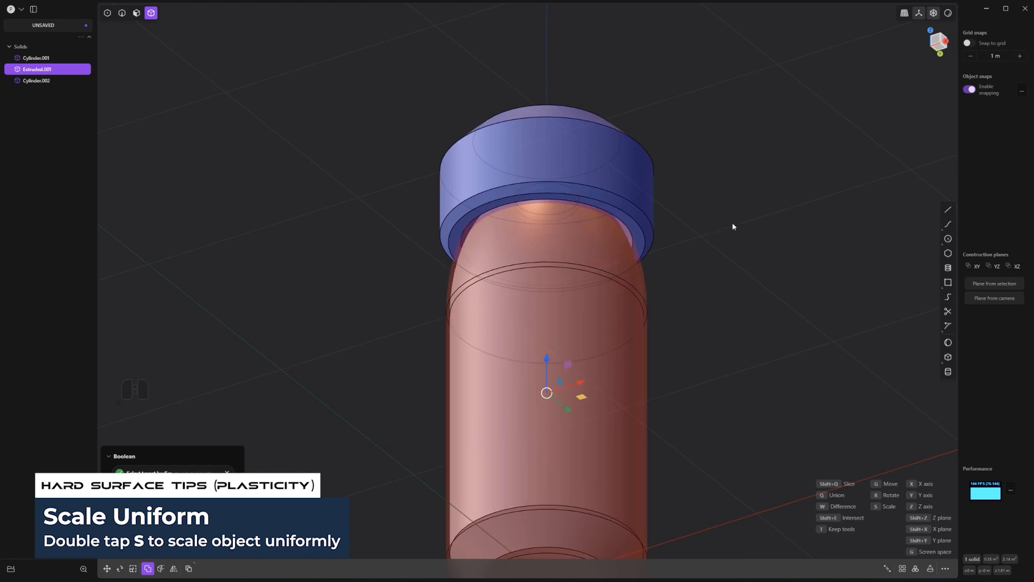
middle_click_drag(745, 233, 642, 177)
left_click(711, 196)
scroll(567, 234, "up", 1)
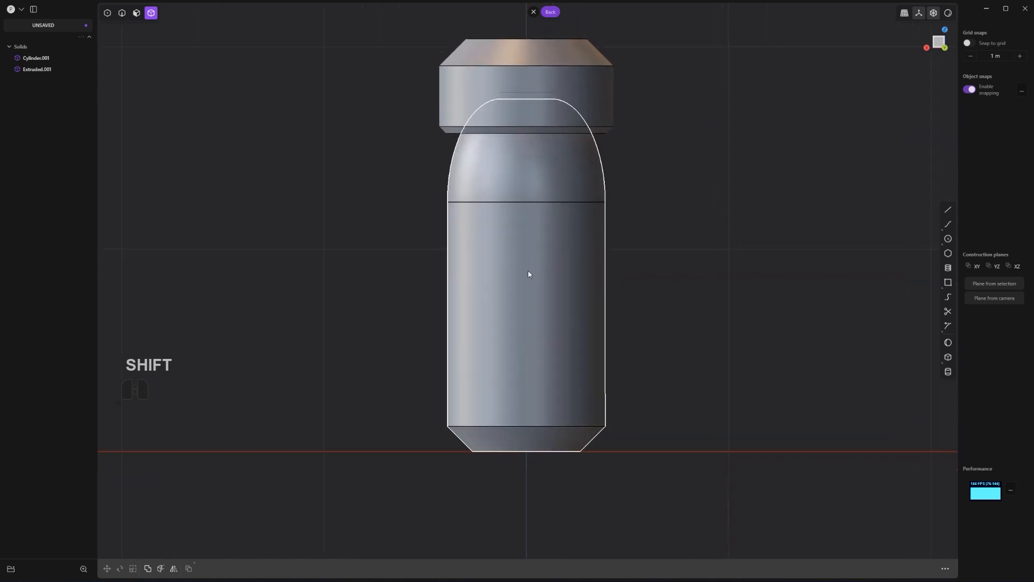
Step: Draw a circle of about 0.25 m radius centred on the body's upper seam and stretch it vertically into an ellipse
left_click(953, 239)
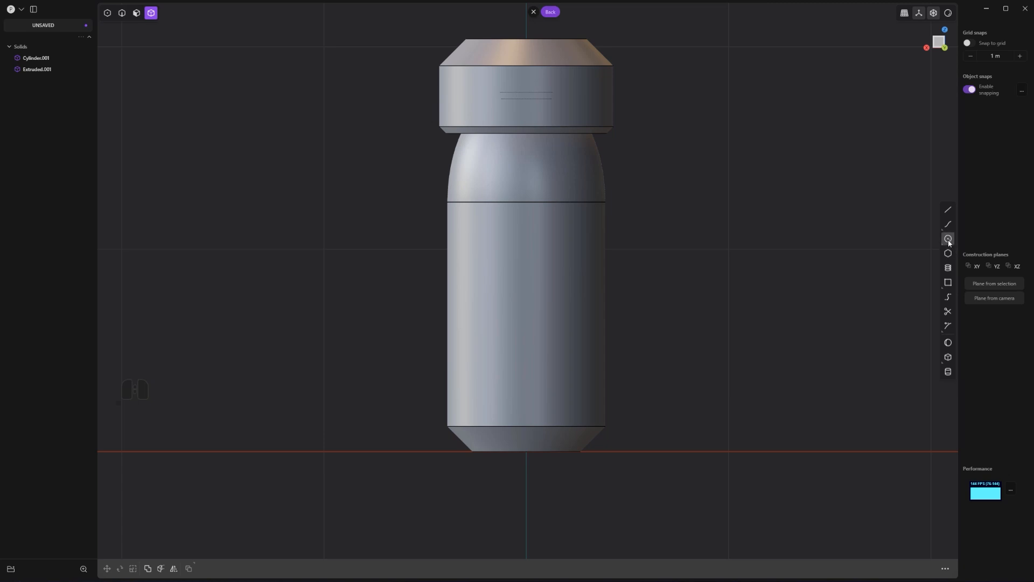
left_click(574, 219)
key("s")
key("z")
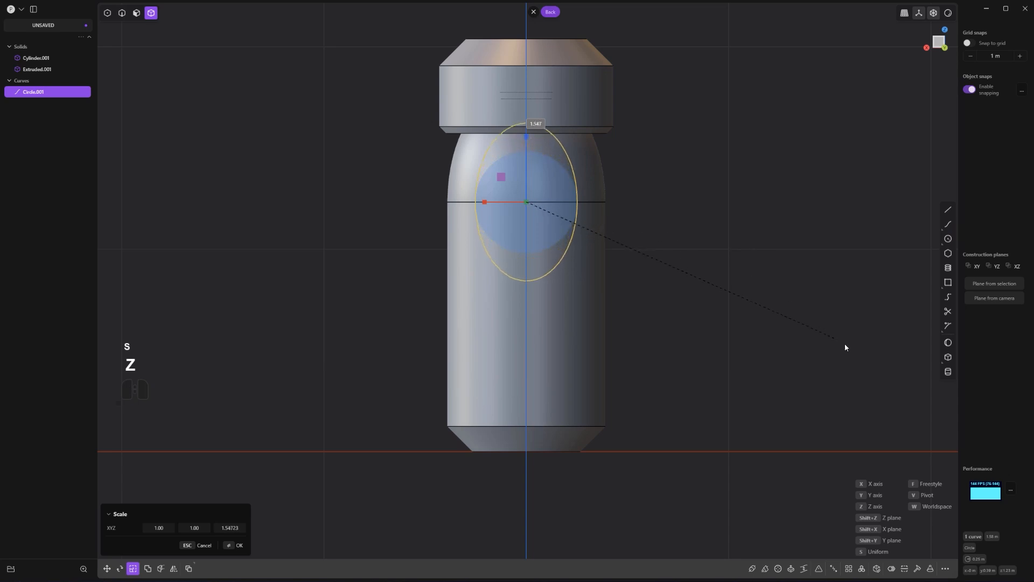
Step: Move the ellipse down about 0.54 m onto the straight body section and rescale it shorter vertically and slightly wider horizontally
key("g")
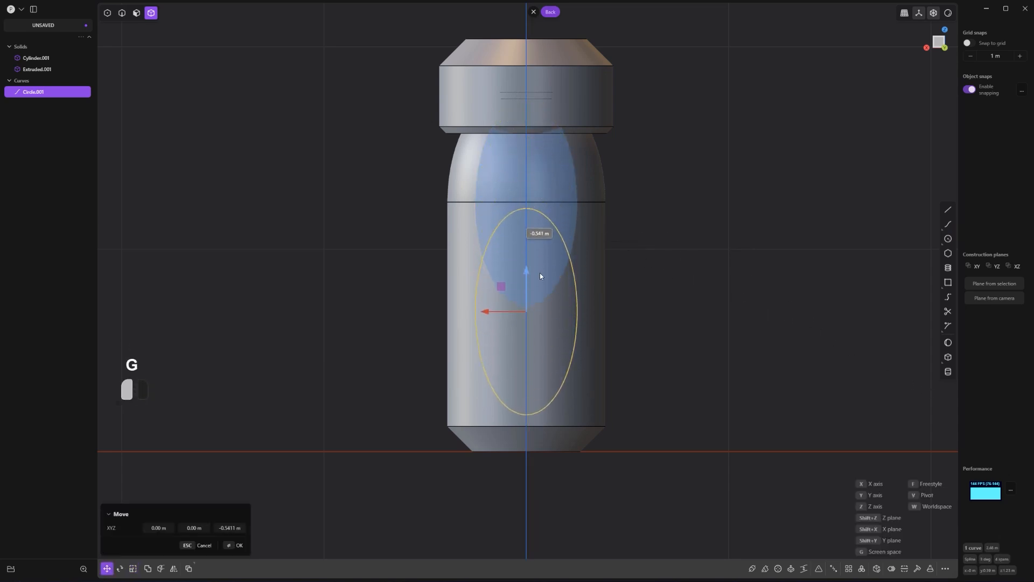
left_click(540, 272)
key("s")
key("z")
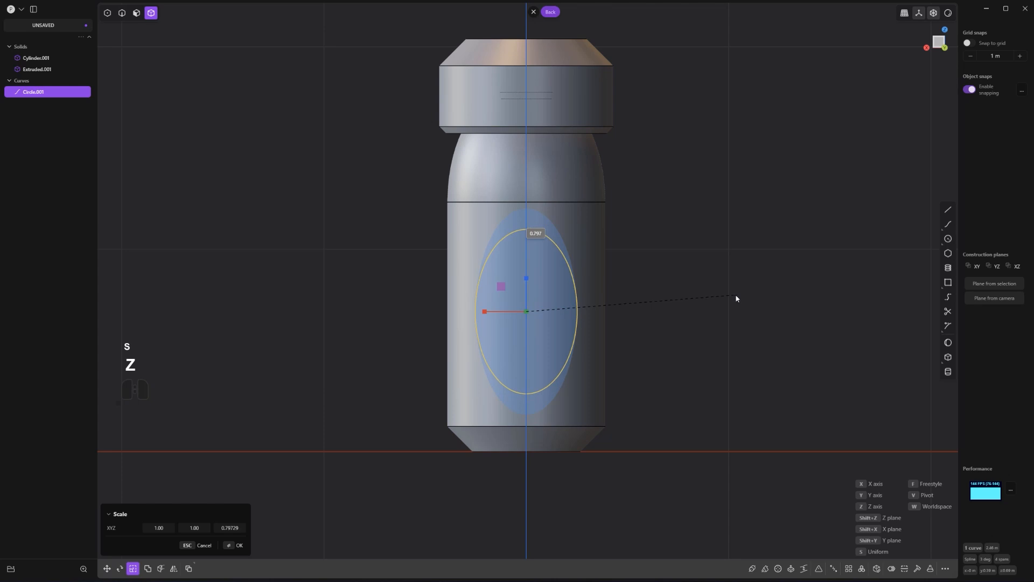
left_click(739, 294)
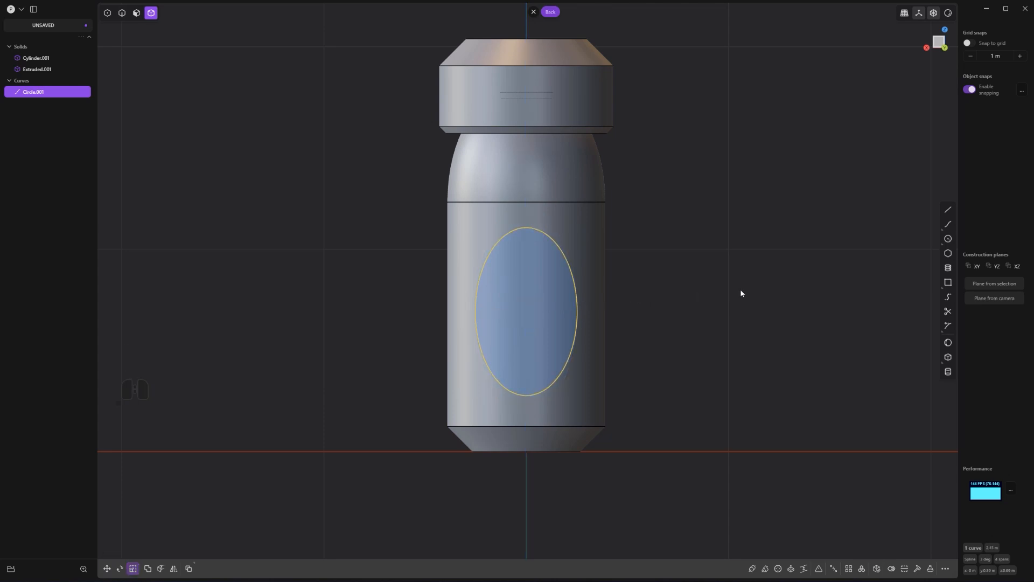
key("x")
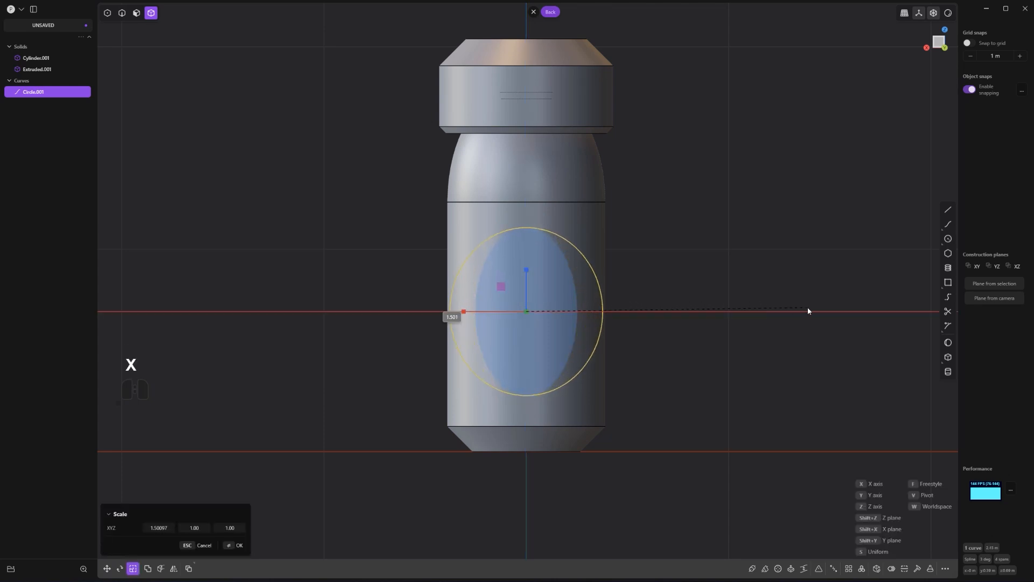
left_click(738, 308)
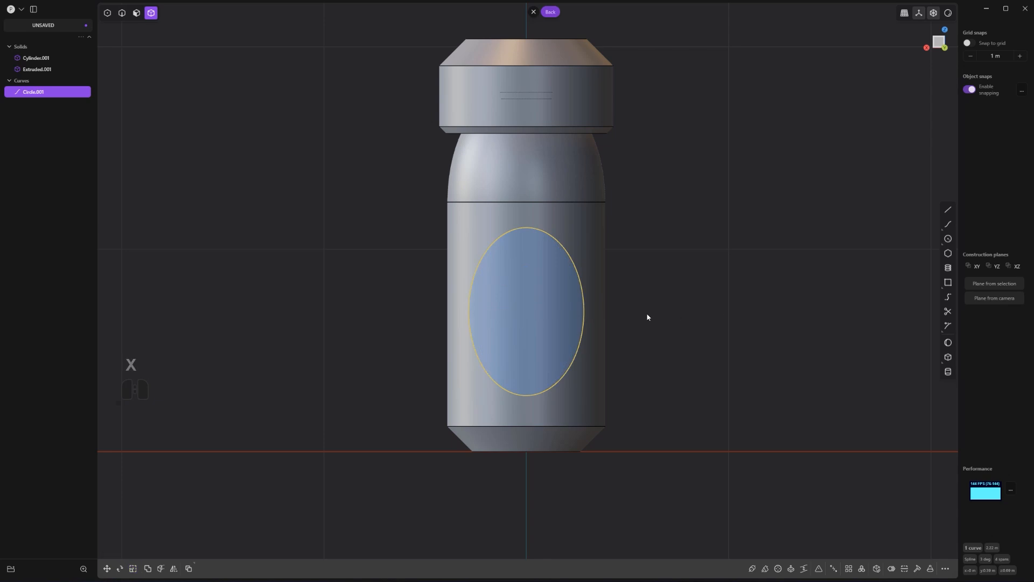
Step: Imprint the ellipse onto the facing side of the bottle body and delete the source curve
left_click(577, 254)
key("2")
left_click(574, 258, "alt")
key("x")
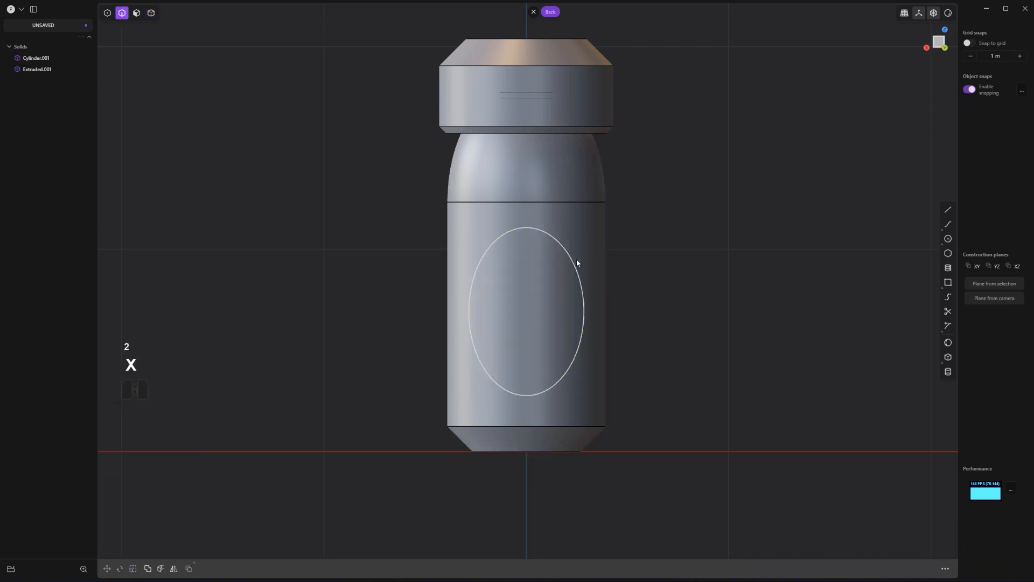
Step: Push the imprinted oval face slightly into the body to form a shallow recess
middle_click_drag(575, 258, 547, 331)
key("3")
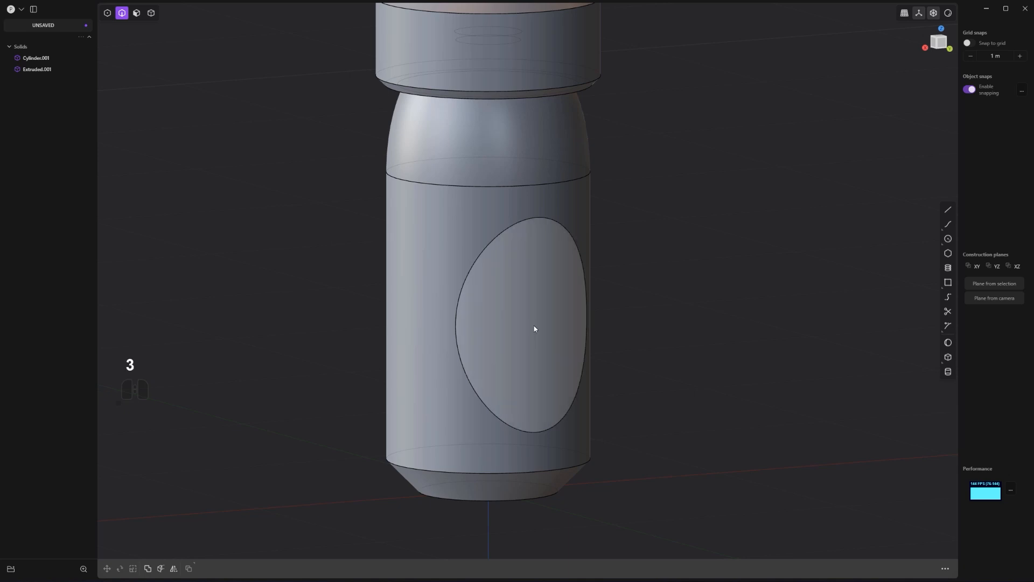
left_click(534, 325)
middle_click_drag(614, 321, 581, 349)
left_click_drag(579, 324, 572, 324)
Step: Chamfer the outer rim edge of the oval recess
middle_click_drag(586, 304, 565, 269)
key("2")
left_click(571, 246)
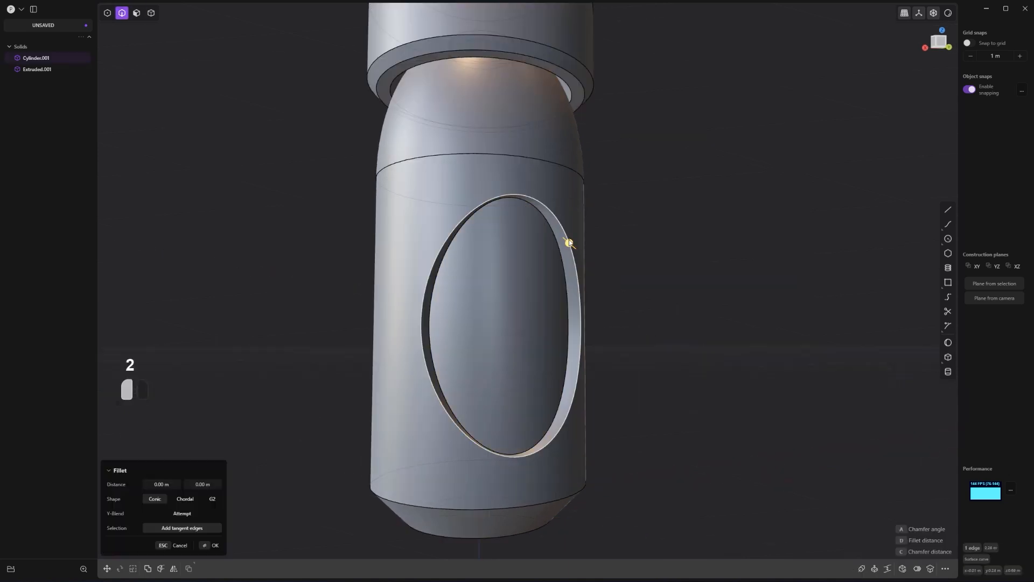
mouse_move(570, 243)
left_mouse_down()
mouse_move(550, 278)
mouse_move(565, 238)
left_mouse_up()
right_click(748, 221)
scroll(739, 245, "down", 2)
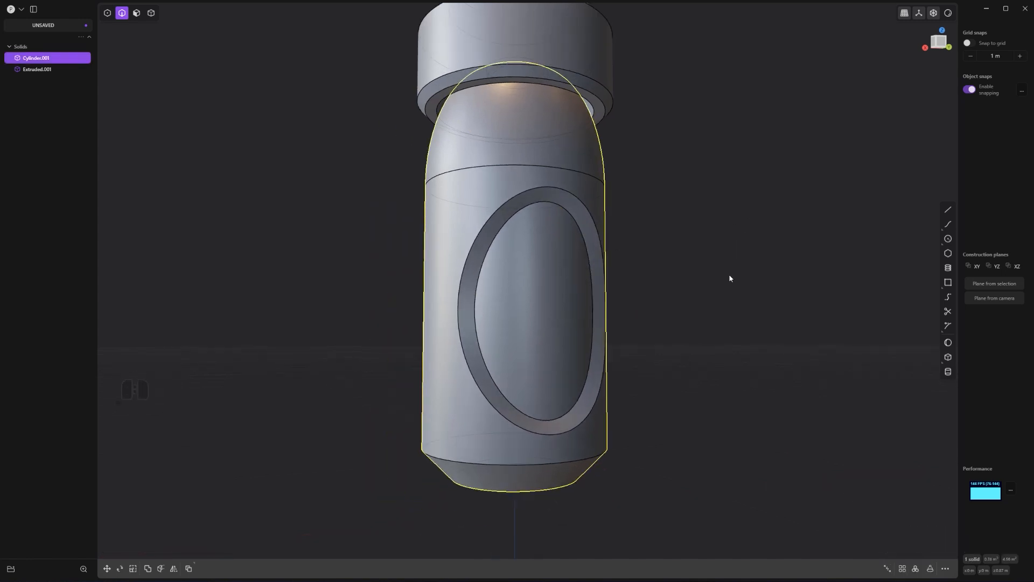
Step: Mirror the bottle body so the oval recess repeats on its opposite side, with the two halves merged
middle_click_drag(730, 276, 658, 258, "alt")
scroll(690, 258, "down", 2)
scroll(689, 257, "up", 2)
key("4")
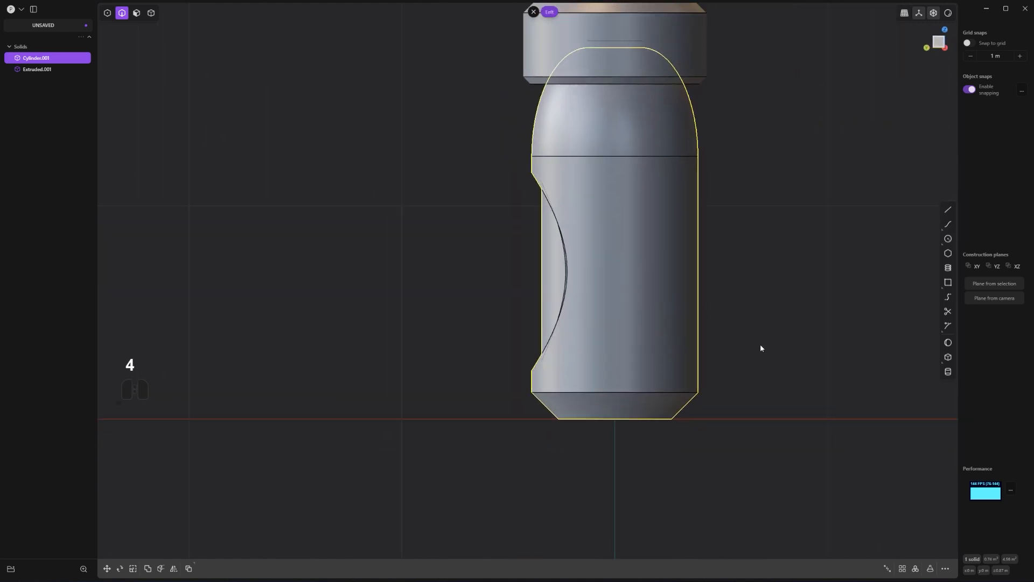
left_click(622, 289)
left_click(622, 289)
key("alt+x")
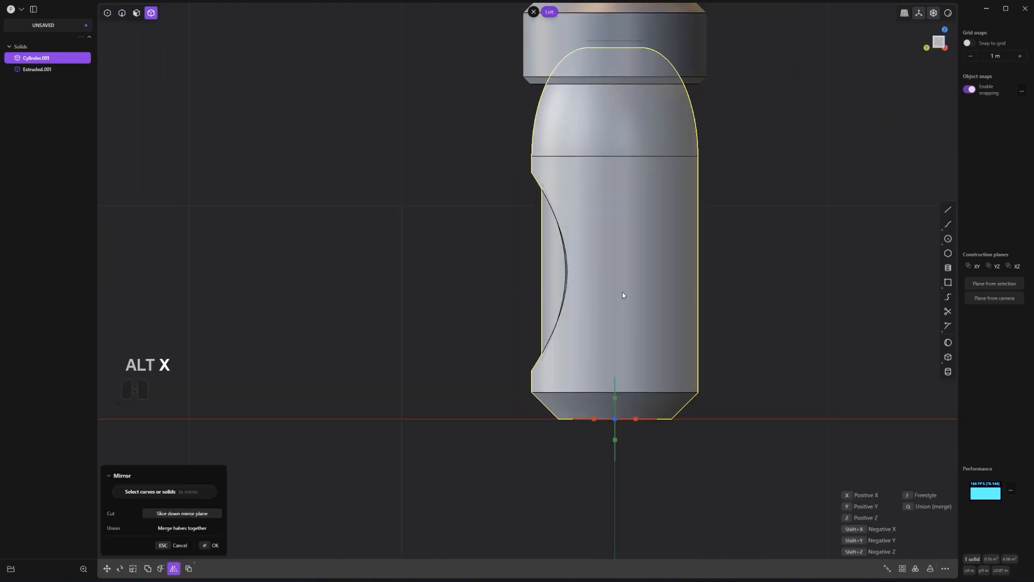
left_click(595, 423)
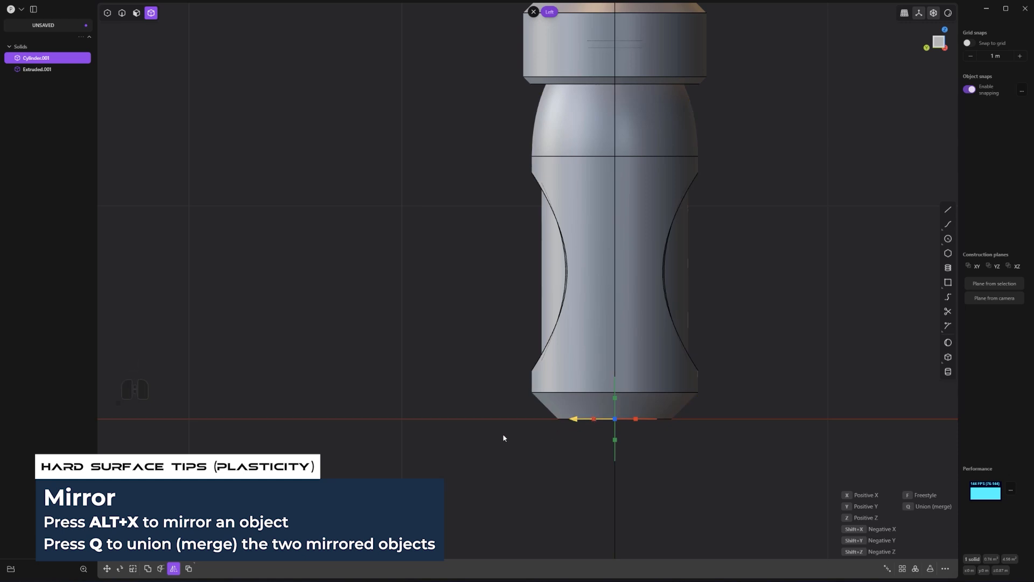
key("q")
middle_click_drag(506, 432, 549, 211)
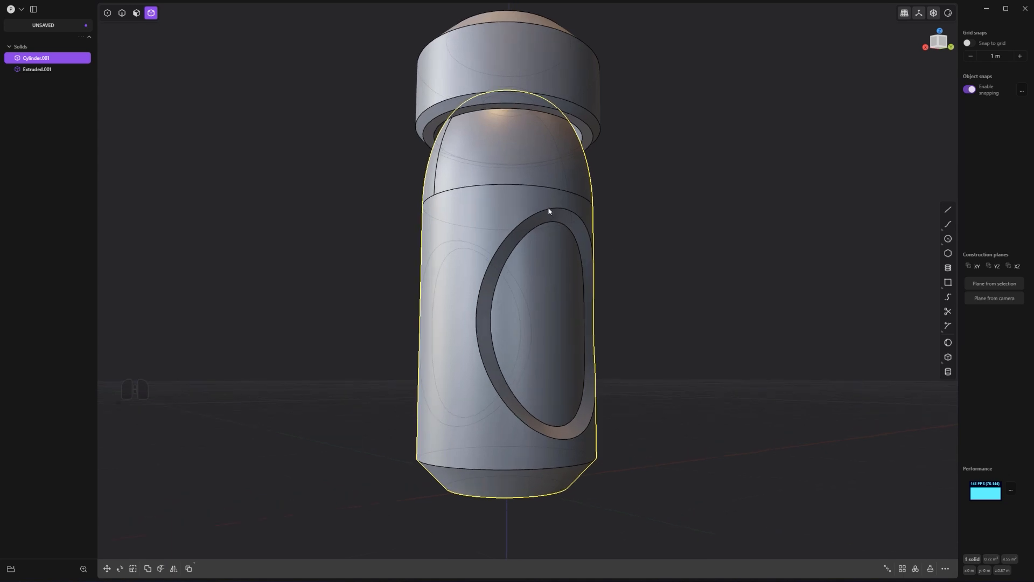
Step: Fillet the inner and outer edges of the oval recess's chamfered rim
left_click(547, 211)
left_click(551, 221, "shift")
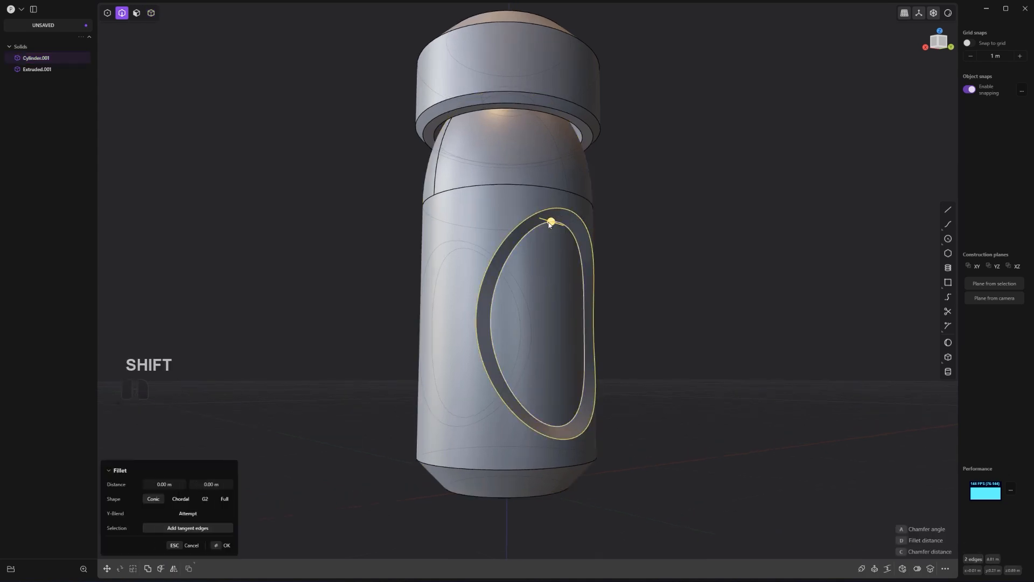
left_click_drag(549, 223, 553, 232)
right_click(693, 286)
scroll(694, 286, "down", 1)
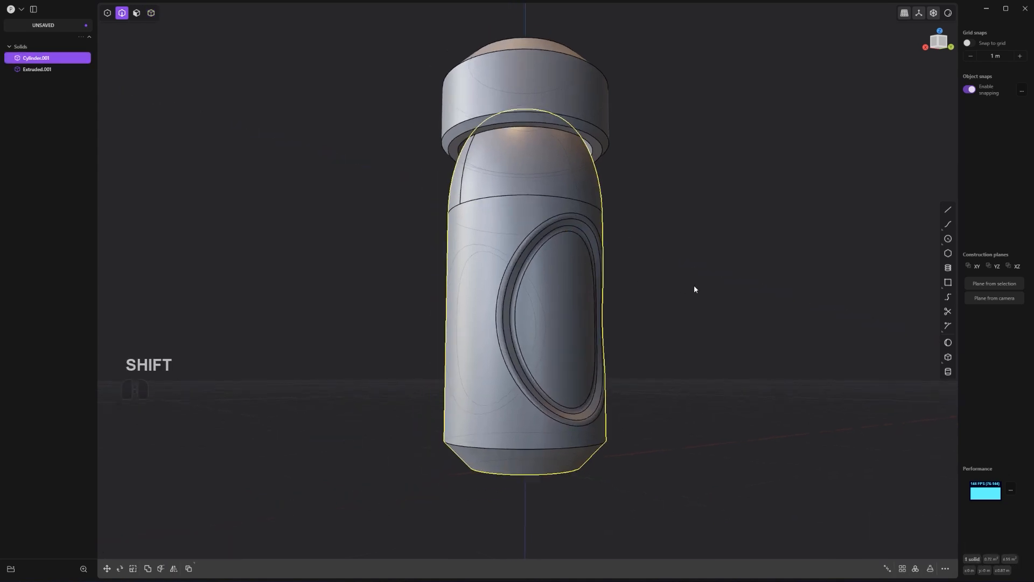
Step: Fillet both rim edges of the opposite oval recess by copying the distance from the first recess's fillet
middle_click_drag(694, 285, 741, 234)
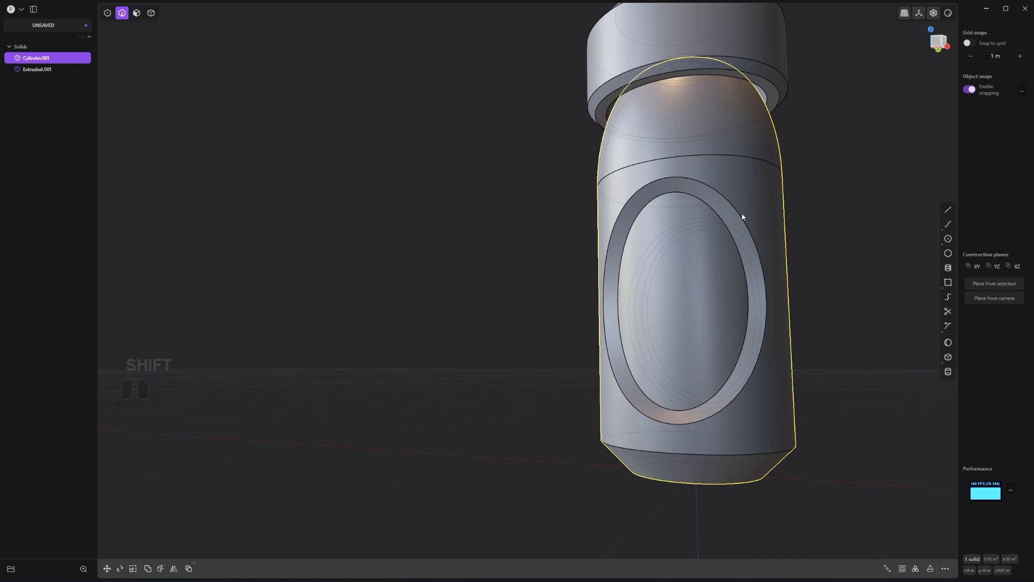
left_click(746, 223, "shift")
left_click(735, 242, "shift")
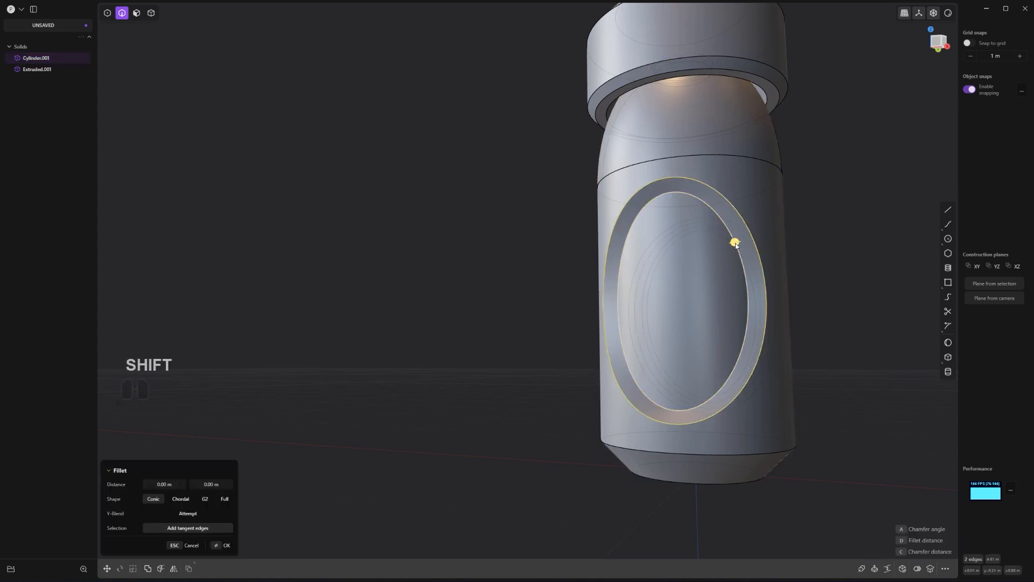
middle_click_drag(736, 245, 573, 250)
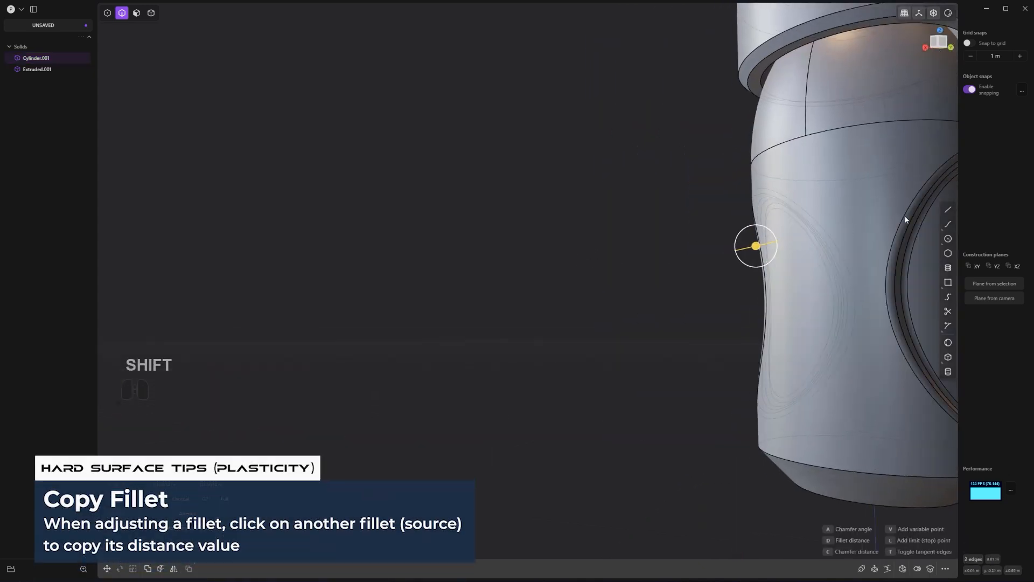
middle_click_drag(604, 316, 768, 303)
scroll(549, 339, "up", 3)
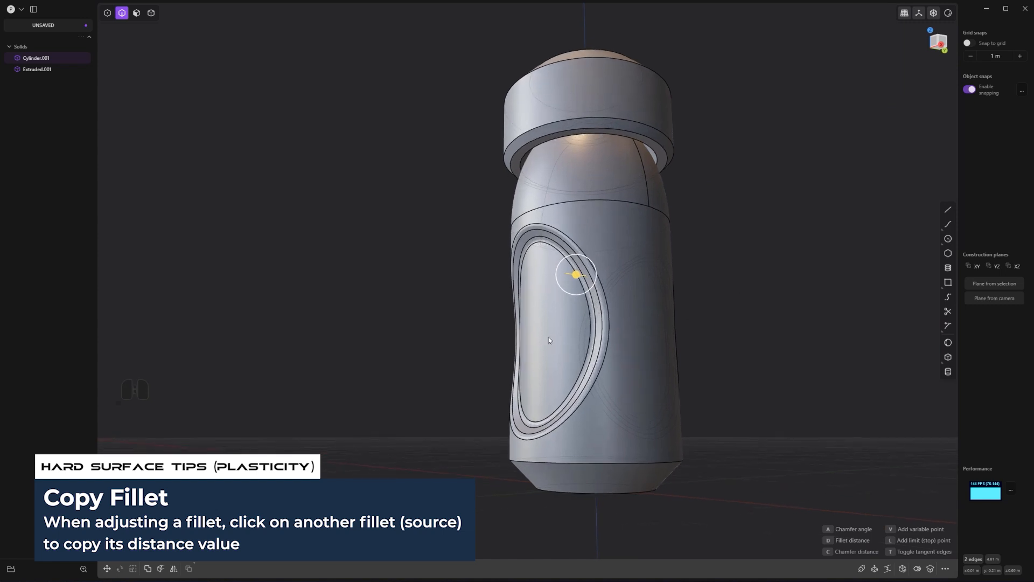
right_click(695, 247)
Step: Align the view to the back of the bottle and hide the edge display
middle_click_drag(735, 257, 551, 309, "alt")
scroll(553, 308, "down", 4)
key("ctrl+e")
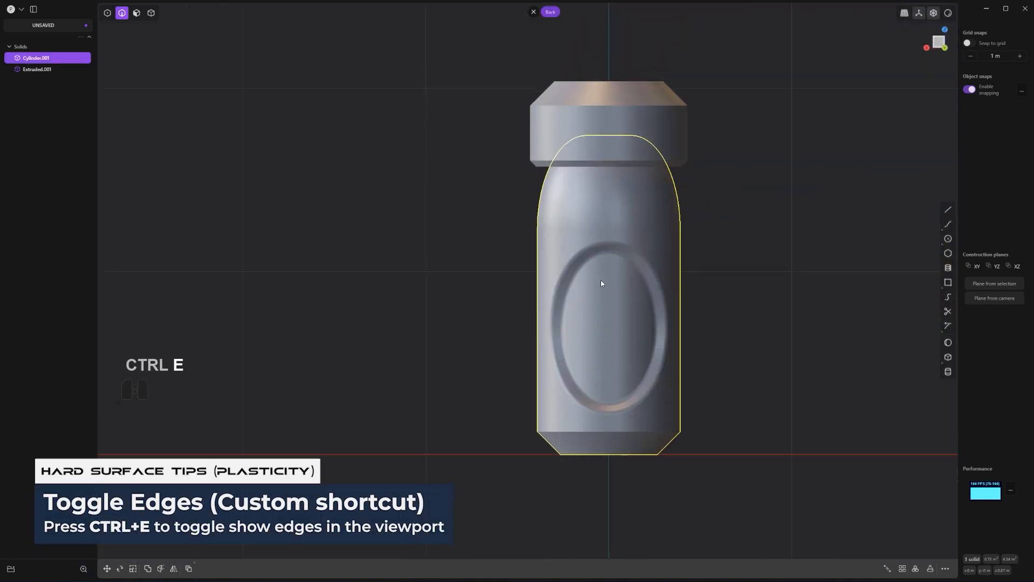
Step: Search the available commands for "edges" to look up the viewport edge toggle
middle_click_drag(601, 280, 717, 341)
key("ctrl+z")
scroll(683, 312, "up", 3)
scroll(717, 341, "down", 2)
type("f")
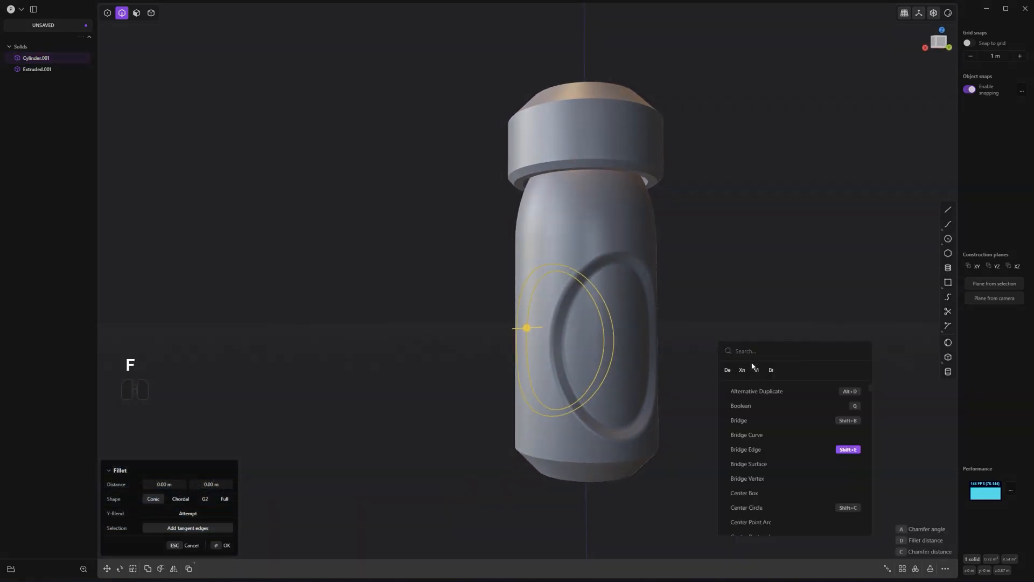
type("edges")
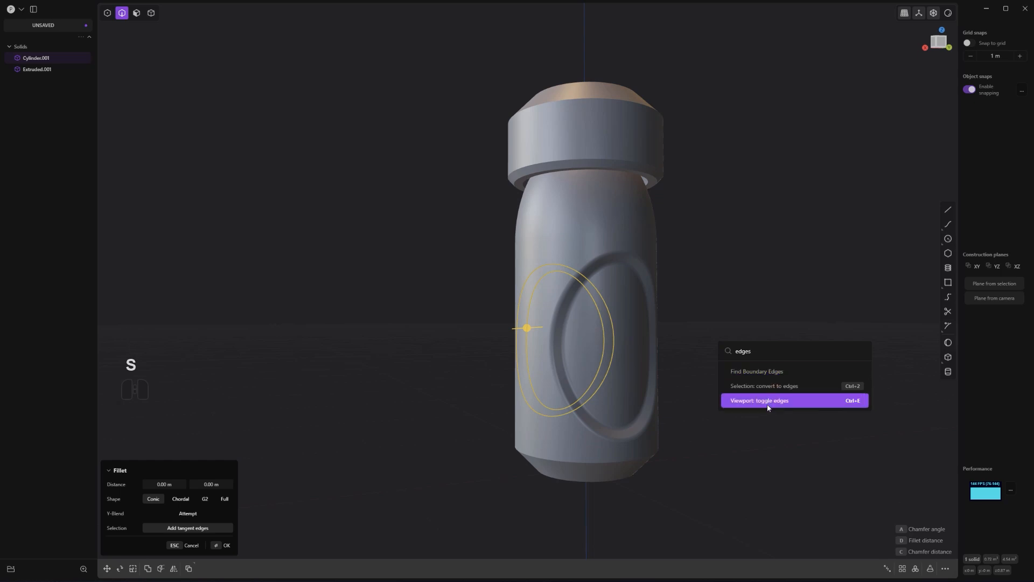
key("Escape")
key("Escape")
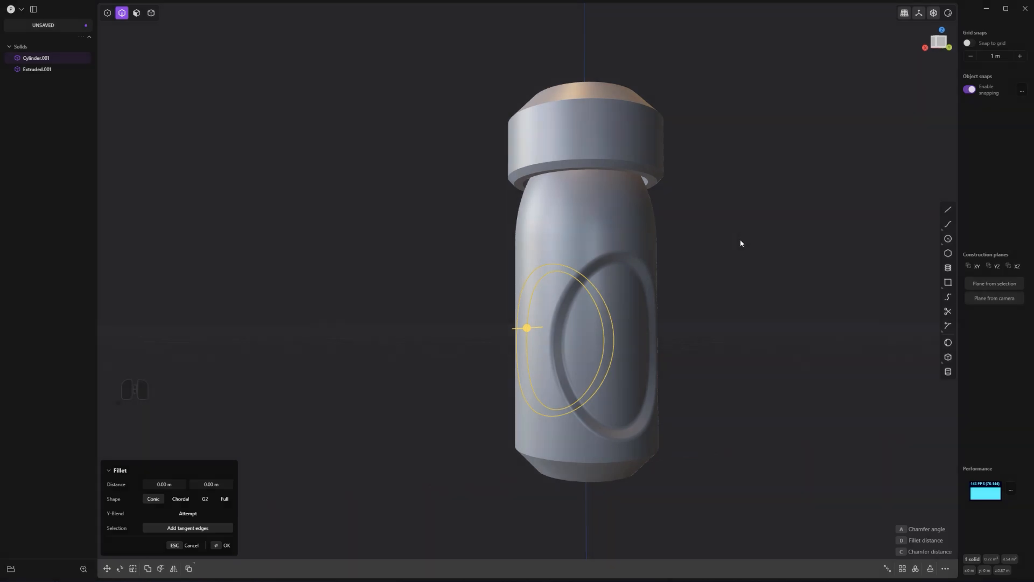
key("Escape")
Step: Turn the viewport edge display back on and align the view to the top of the bottle
scroll(702, 255, "up", 1)
middle_click_drag(704, 254, 703, 275, "shift")
left_click(689, 260)
scroll(691, 260, "up", 1)
key("ctrl+e")
scroll(706, 250, "up", 1)
scroll(691, 220, "down", 1)
middle_click_drag(704, 275, 702, 210)
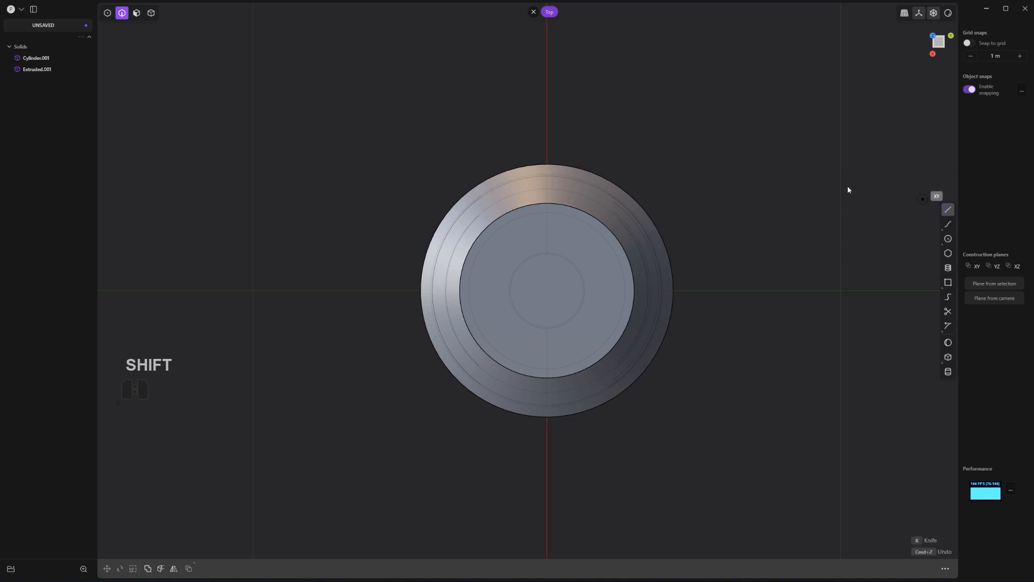
left_click(660, 82)
left_click(661, 494)
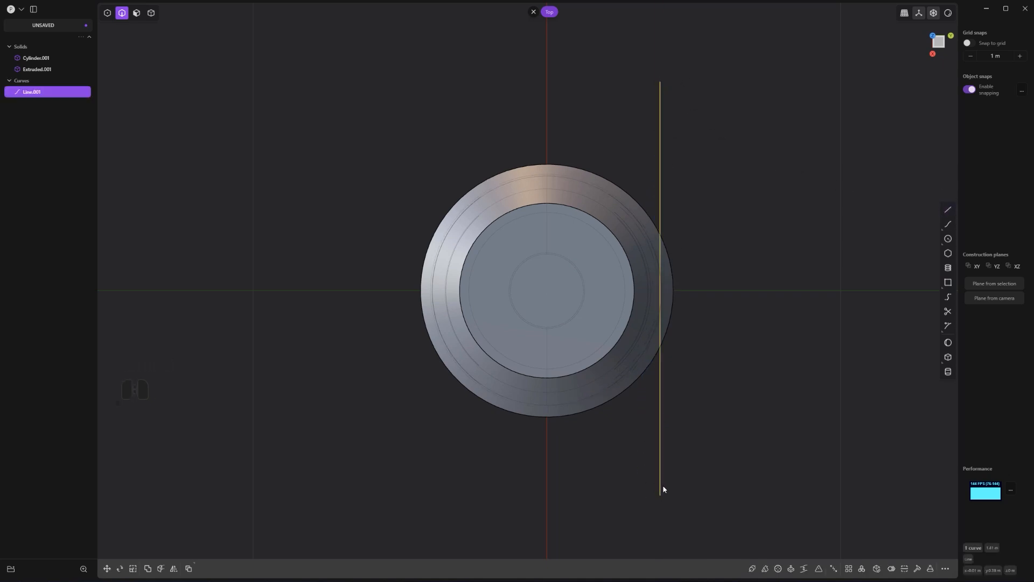
scroll(782, 354, "down", 2)
key("g")
left_click(775, 349)
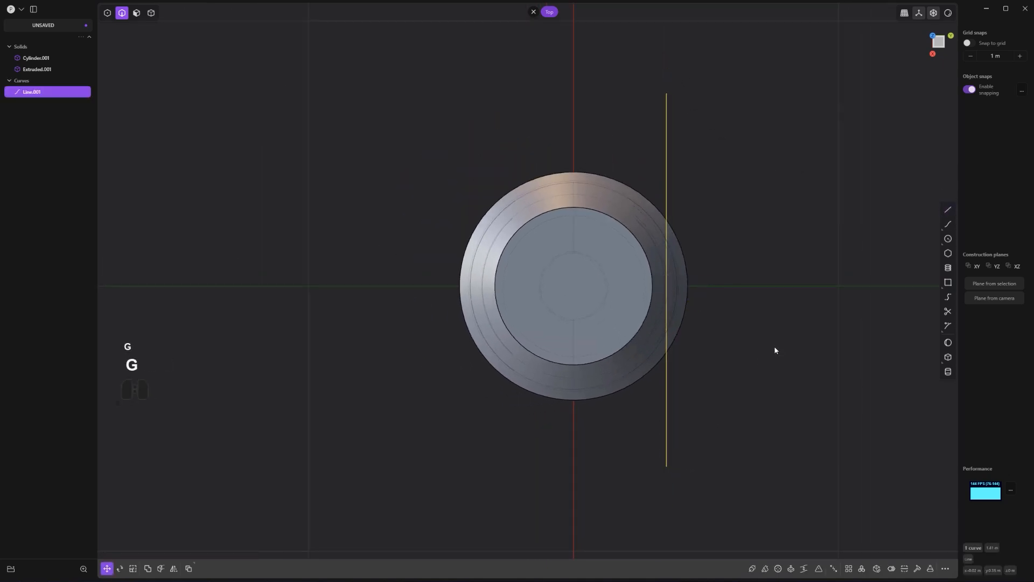
key("ctrl+z")
key("ctrl+z")
Step: Draw a straight line parallel to the X axis across the outer side of the cap, extending past it at both ends
key("shift+a")
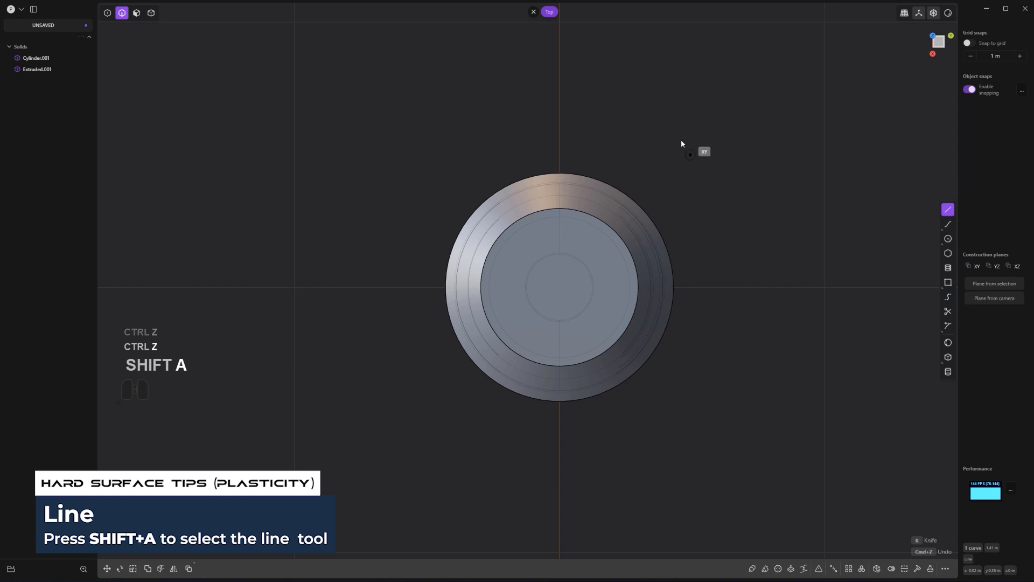
left_click(654, 114)
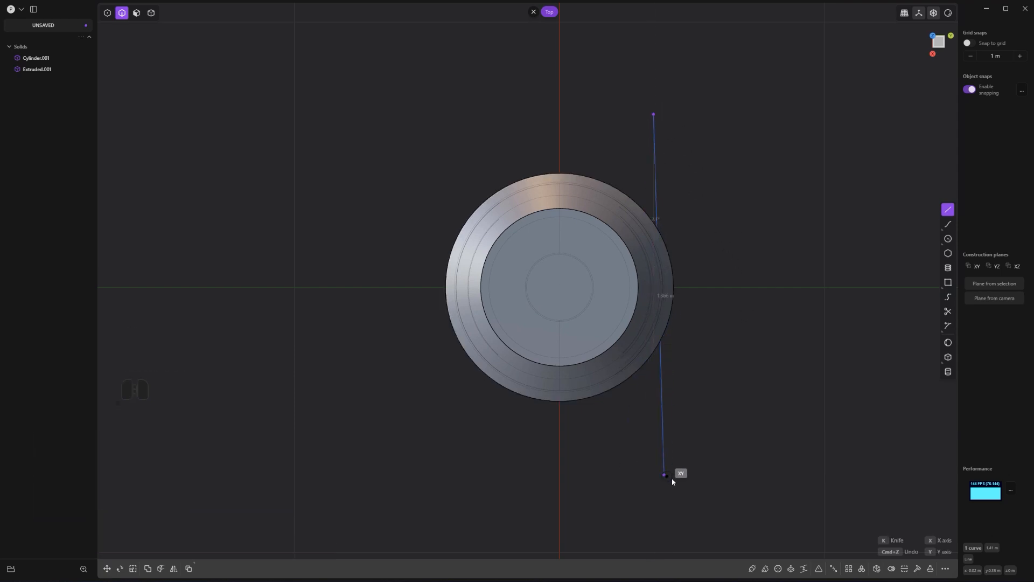
left_click(654, 472)
scroll(664, 462, "up", 2)
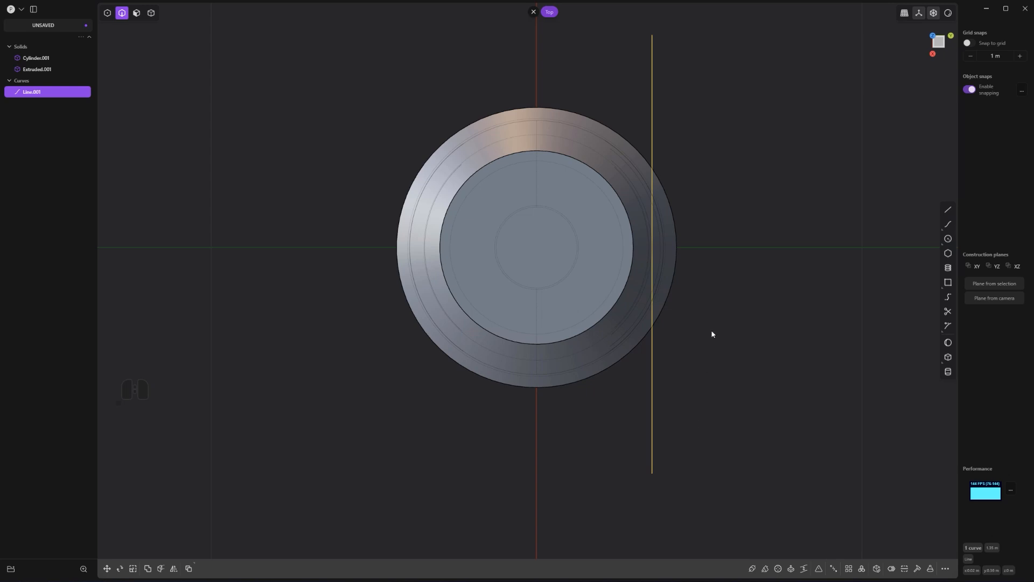
Step: Cut the cap along the line and delete the sliced-off outer segment to leave a flat side
key("c")
left_click(676, 255)
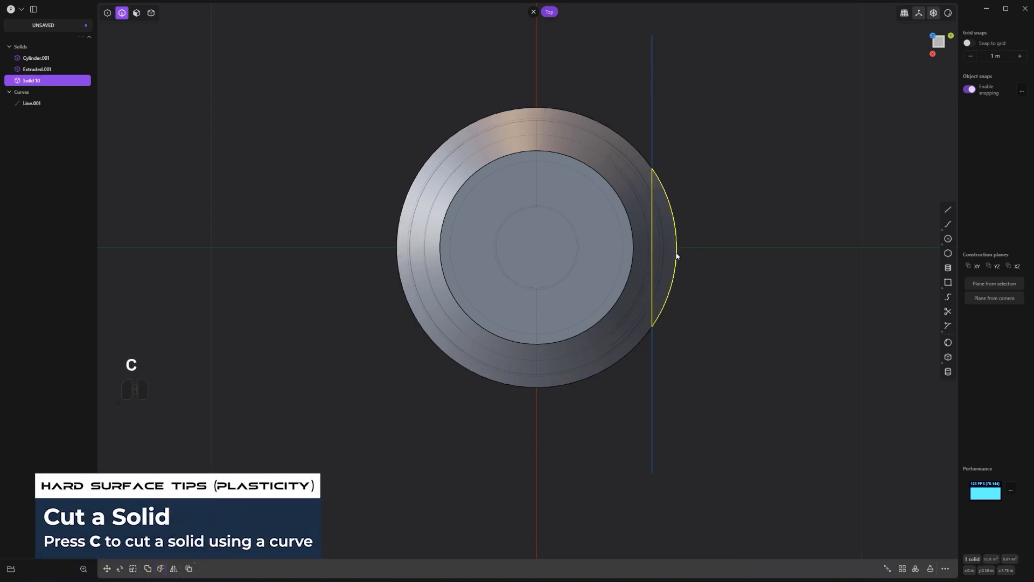
key("x")
Step: Delete the floor face and the three surrounding rim faces of the oval recess below the cap's flat side
middle_click_drag(735, 280, 674, 194)
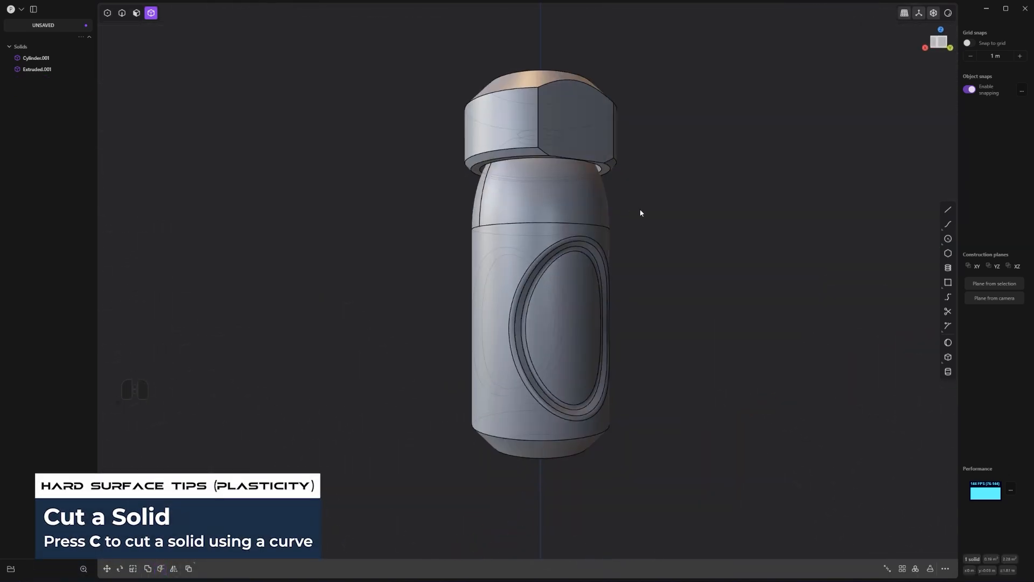
scroll(566, 295, "up", 2)
left_click(565, 295)
scroll(591, 280, "down", 1)
scroll(591, 292, "up", 5)
middle_click_drag(592, 292, 623, 210)
scroll(606, 306, "down", 3)
scroll(605, 308, "up", 1)
key("3")
left_click(606, 310)
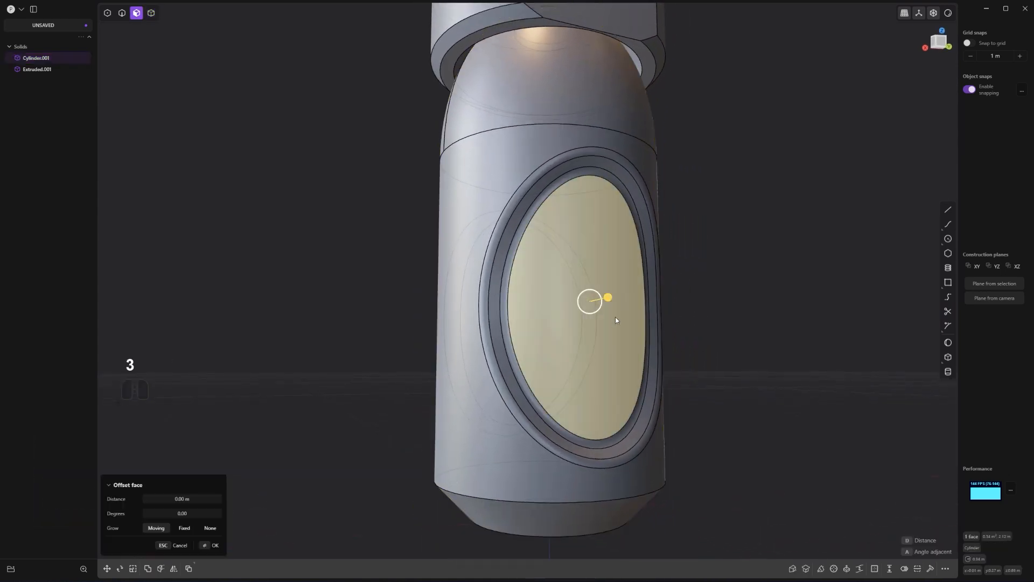
left_click(561, 181, "shift")
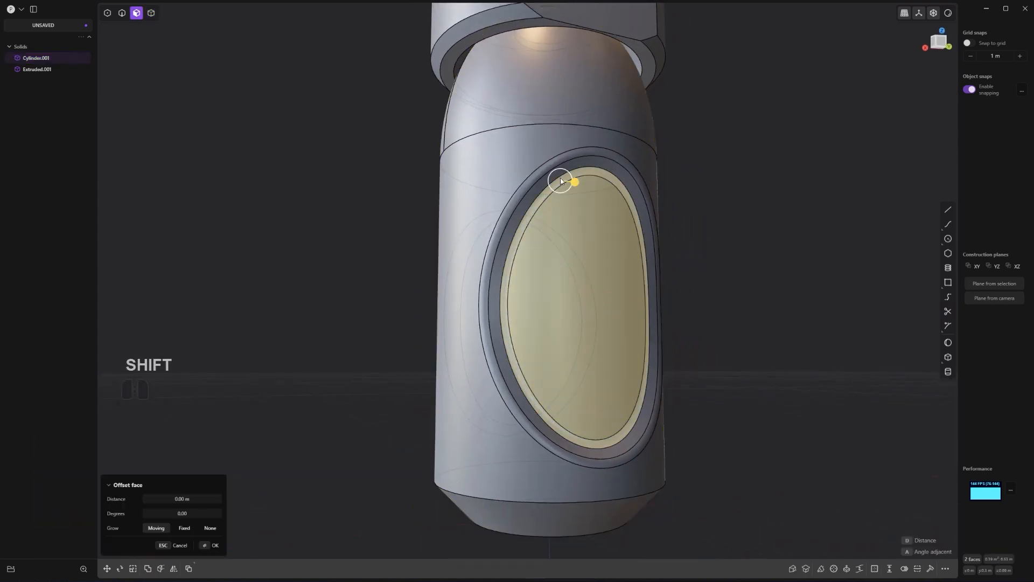
left_click(558, 172, "shift")
left_click(560, 157, "shift")
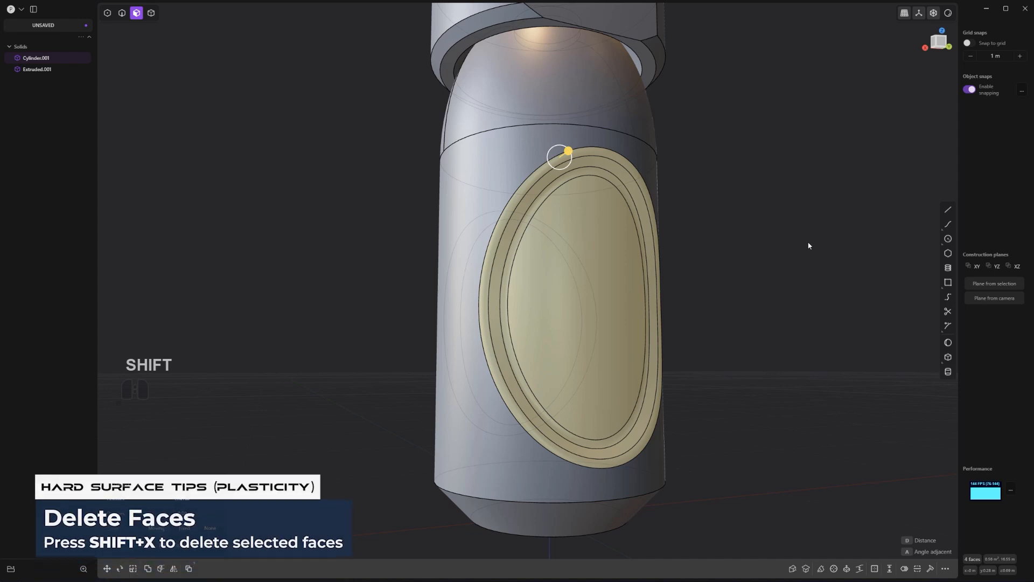
key("shift+x")
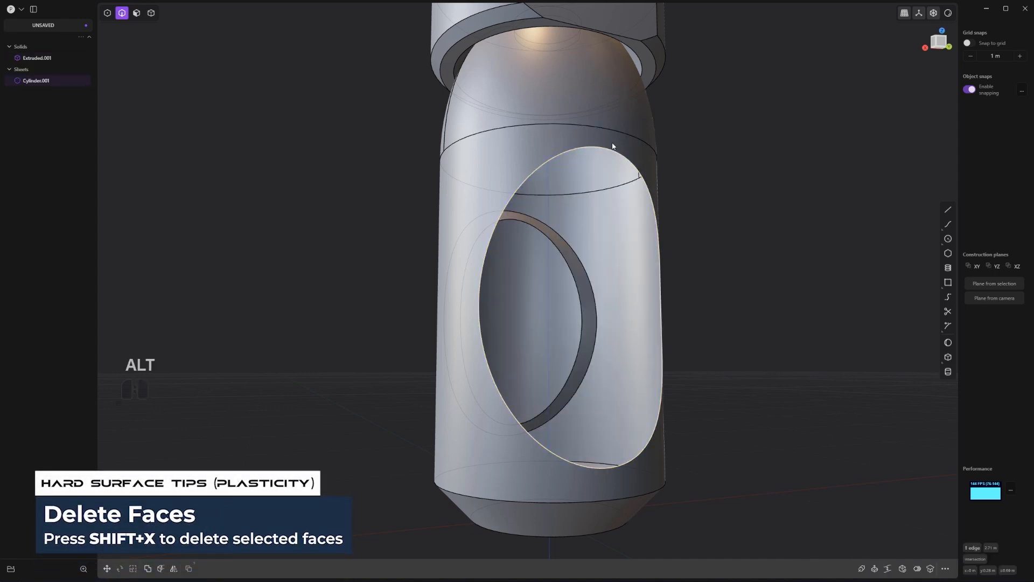
Step: Patch the open oval hole in the body and delete the leftover oval edge
left_click(875, 570)
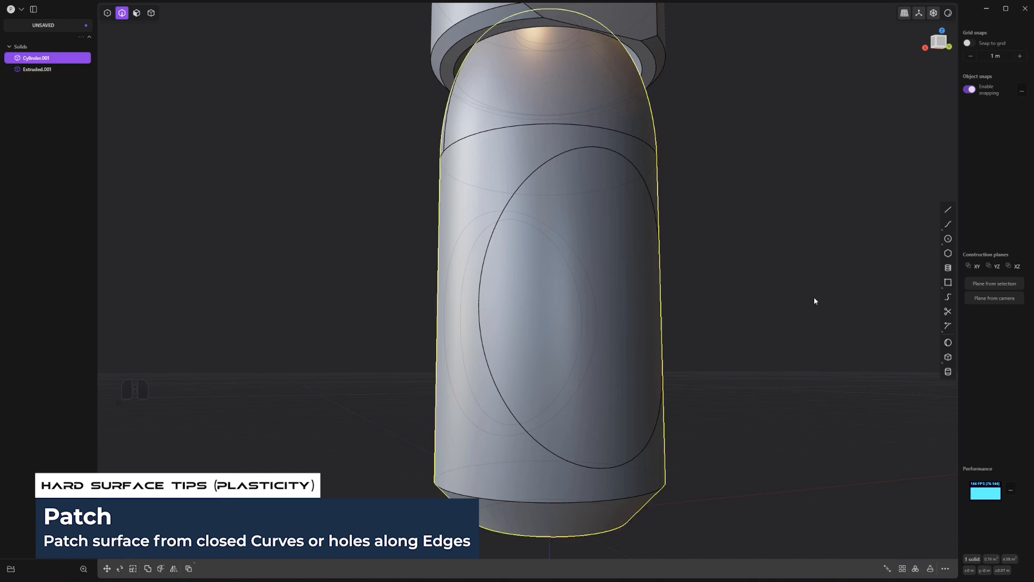
middle_click_drag(814, 300, 786, 302)
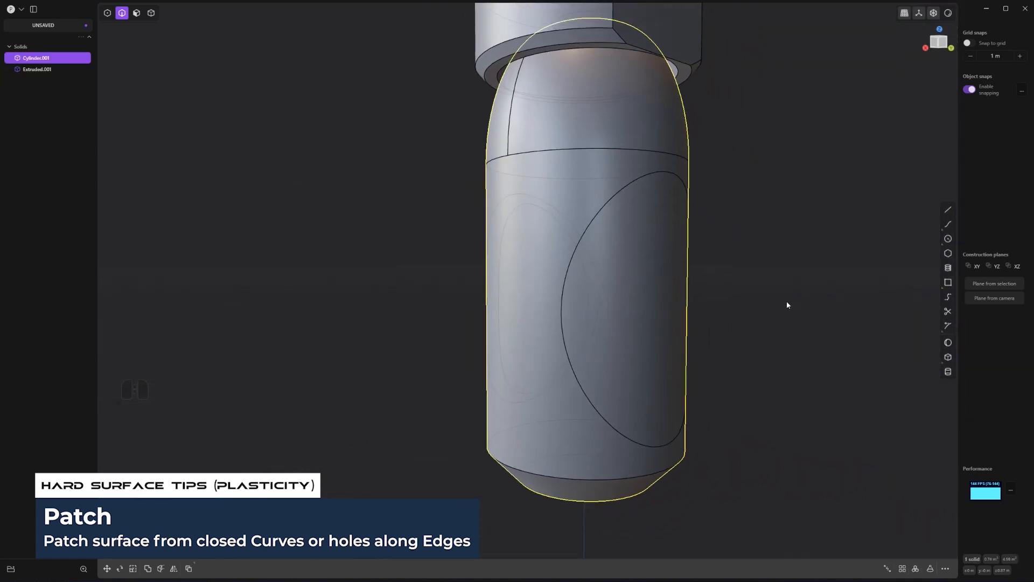
key("2")
left_click(593, 222)
key("x")
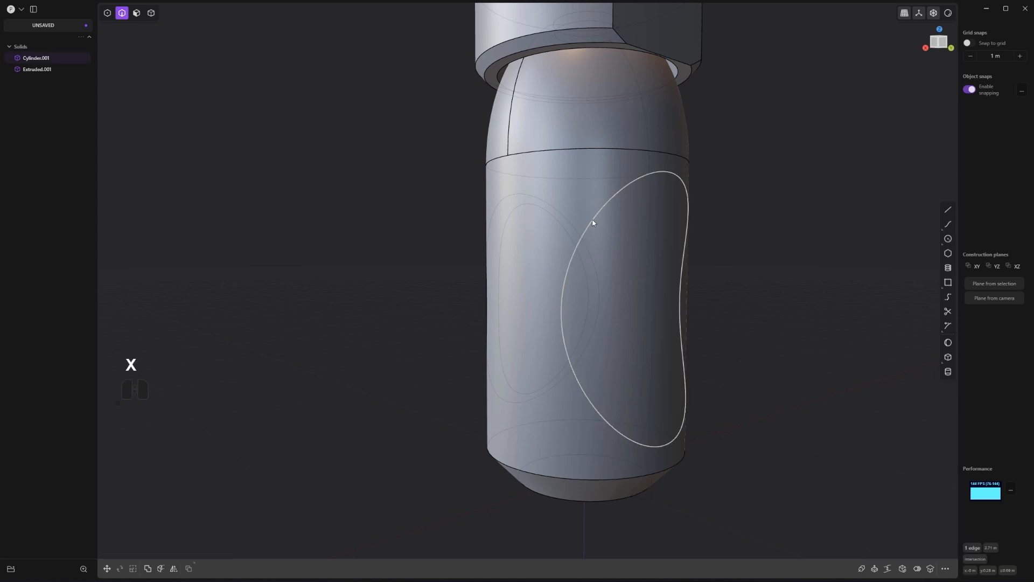
Step: Mirror the plain half of the body onto the recessed side with the halves merged, and view the bottle from the back
middle_click_drag(594, 222, 741, 286)
scroll(741, 286, "up", 3)
key("4")
left_click(584, 259)
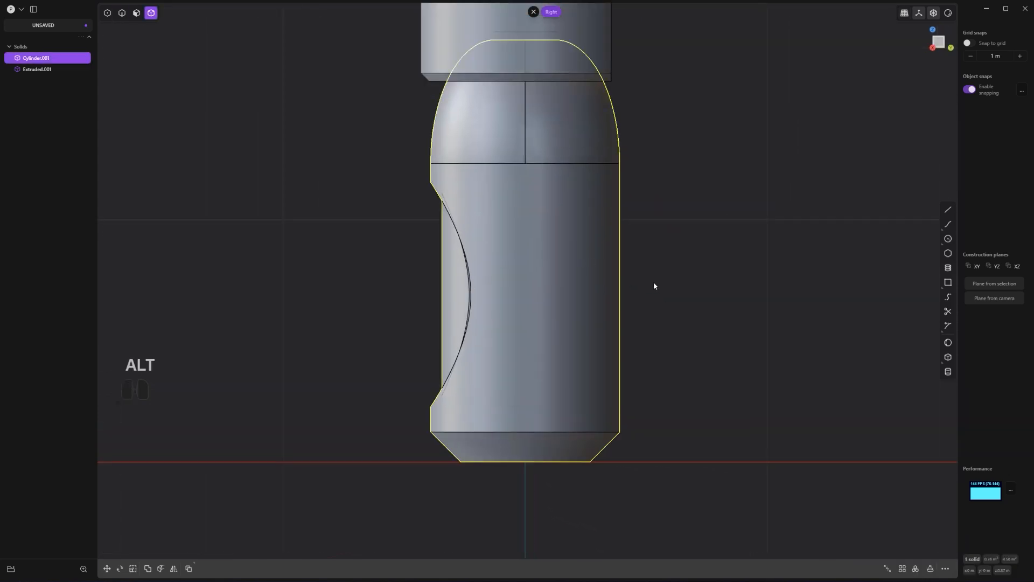
key("alt+x")
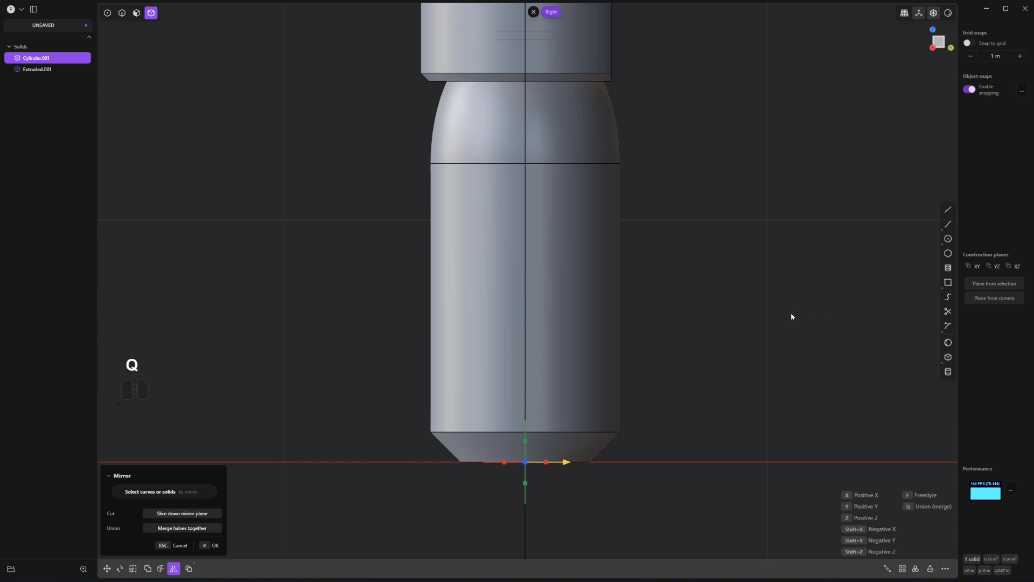
right_click(791, 313)
scroll(790, 314, "down", 2)
middle_click_drag(752, 325, 674, 244)
scroll(676, 246, "up", 1)
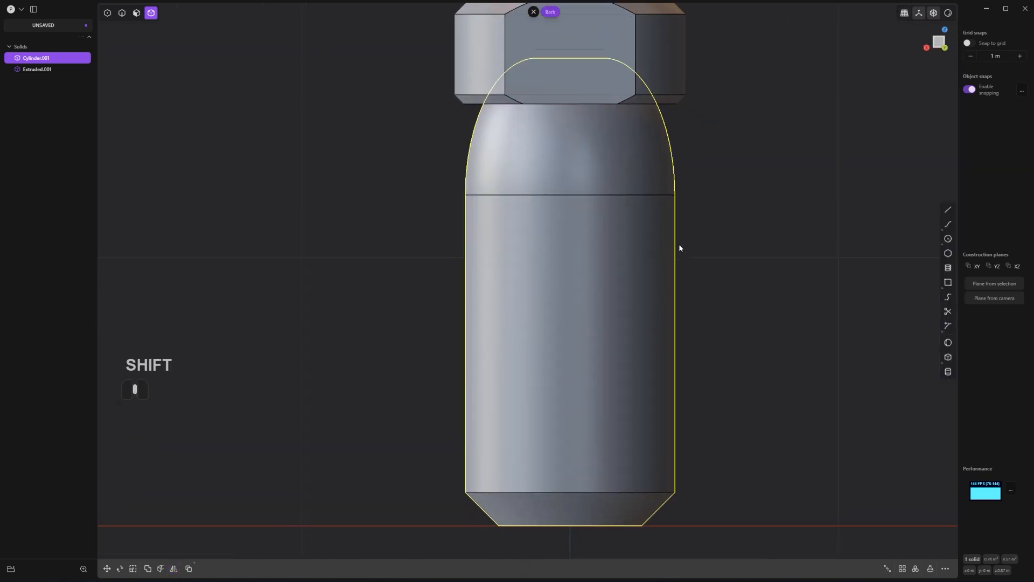
left_click(813, 248)
scroll(813, 248, "down", 1)
left_click(948, 344)
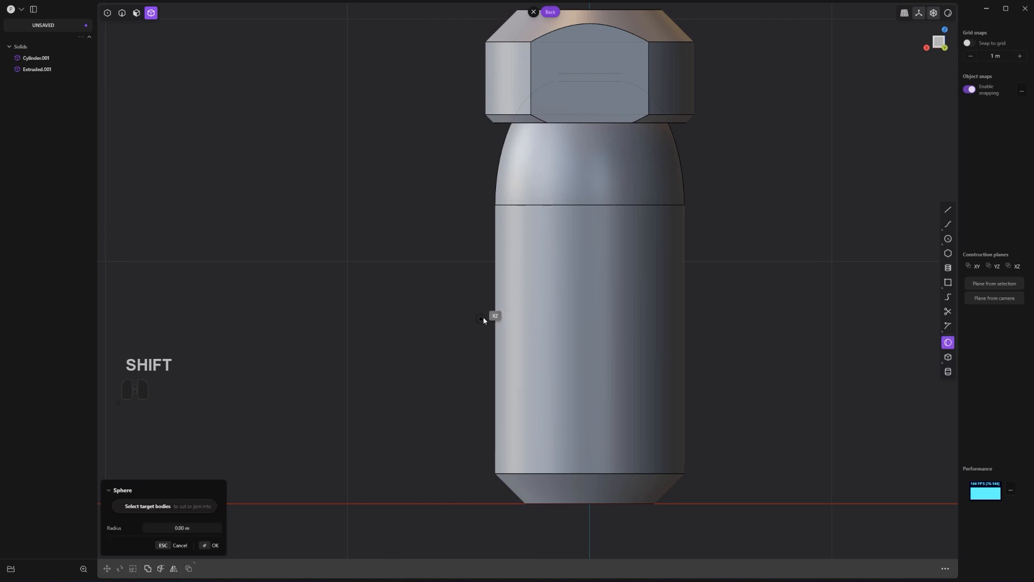
left_click(593, 208)
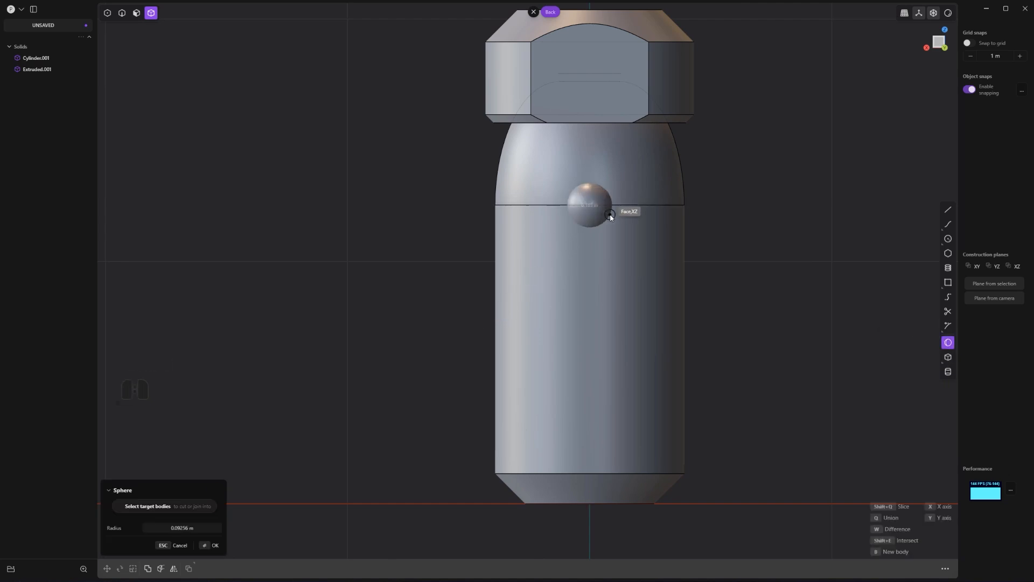
left_click(613, 215)
scroll(675, 237, "down", 2)
right_click(707, 226)
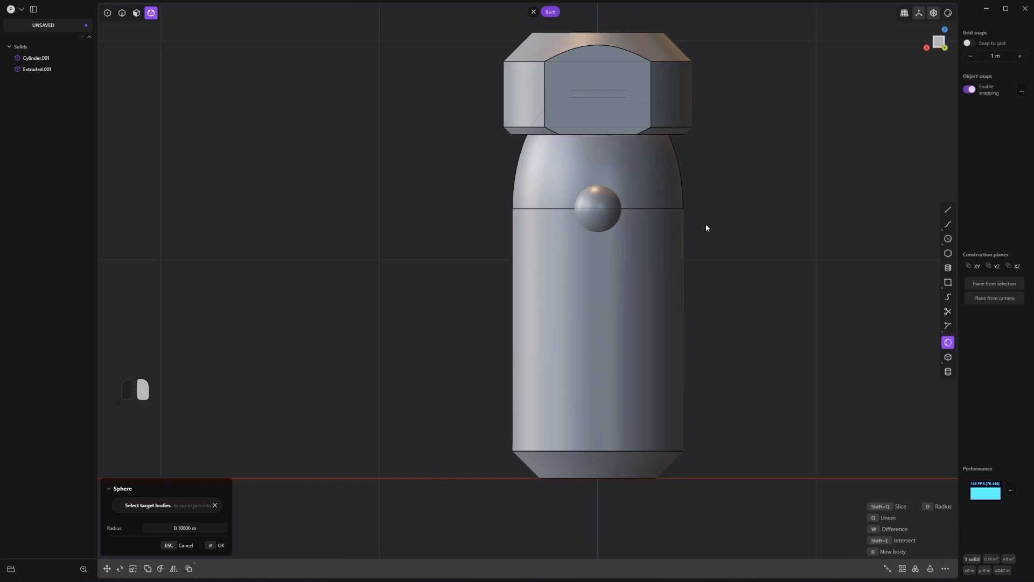
key("ctrl+z")
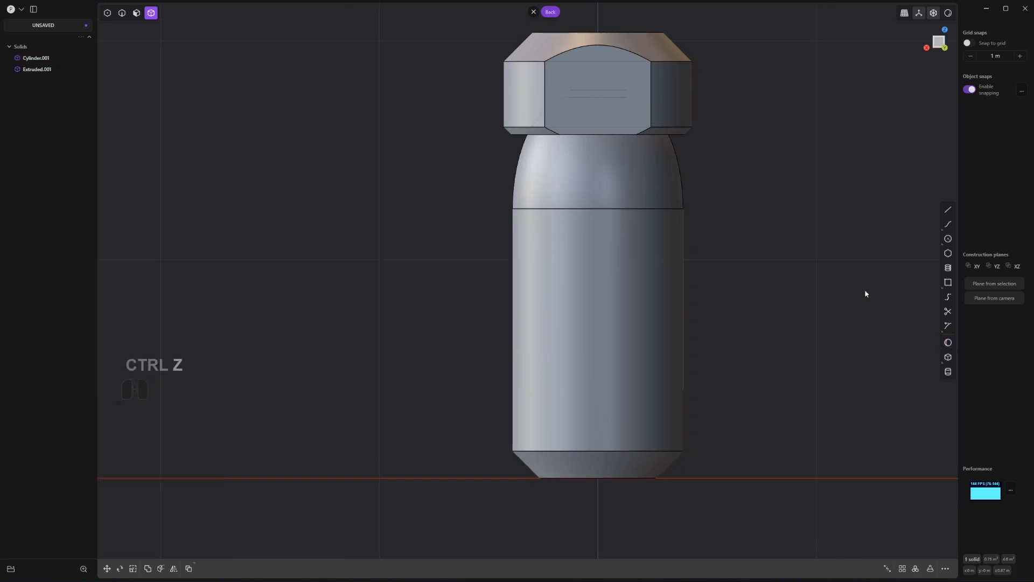
Step: Add a small sphere as a new body, centred on the edge between the bottle's shoulder and its straight wall
left_click(947, 344)
left_click(597, 209)
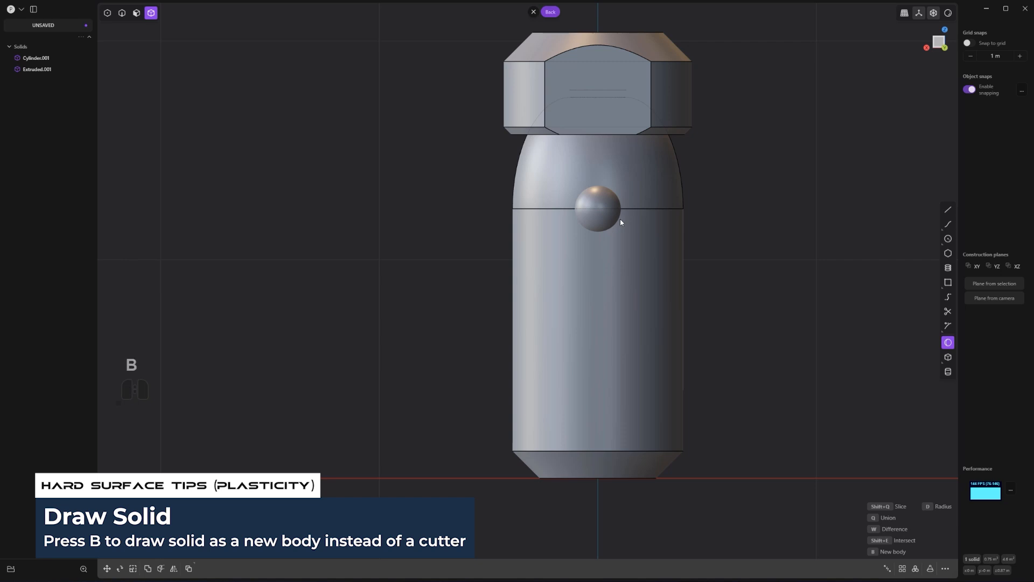
right_click(713, 224)
Step: Radially array the sphere around the centre of the bottle's base with a number of 5 over 360 degrees
scroll(711, 223, "up", 3)
mouse_move(712, 224)
middle_mouse_down()
mouse_move(730, 230)
mouse_move(695, 213)
mouse_move(715, 204)
middle_mouse_up()
scroll(716, 212, "up", 1)
scroll(715, 204, "down", 2)
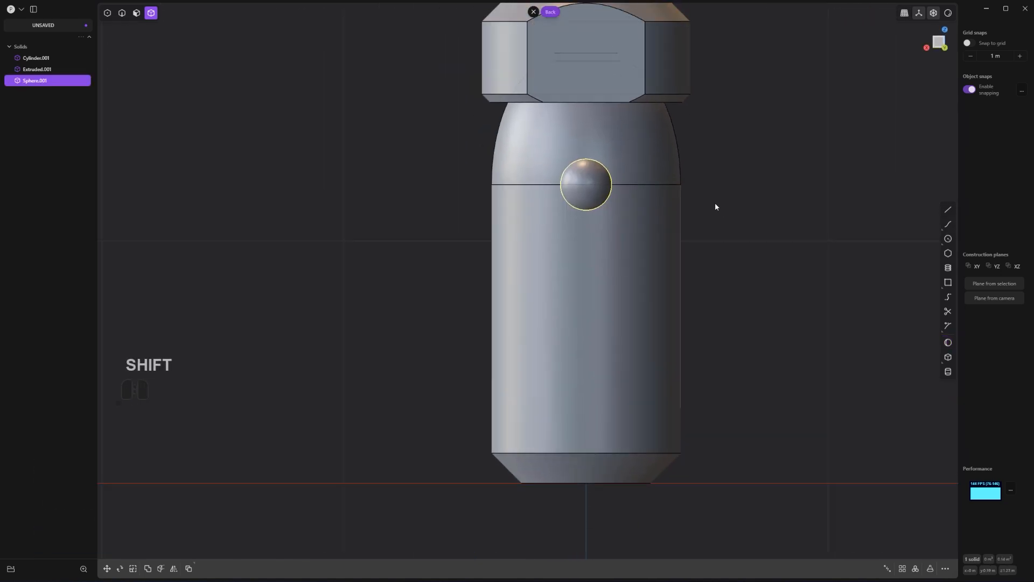
left_click(916, 569)
middle_click_drag(638, 273, 628, 463)
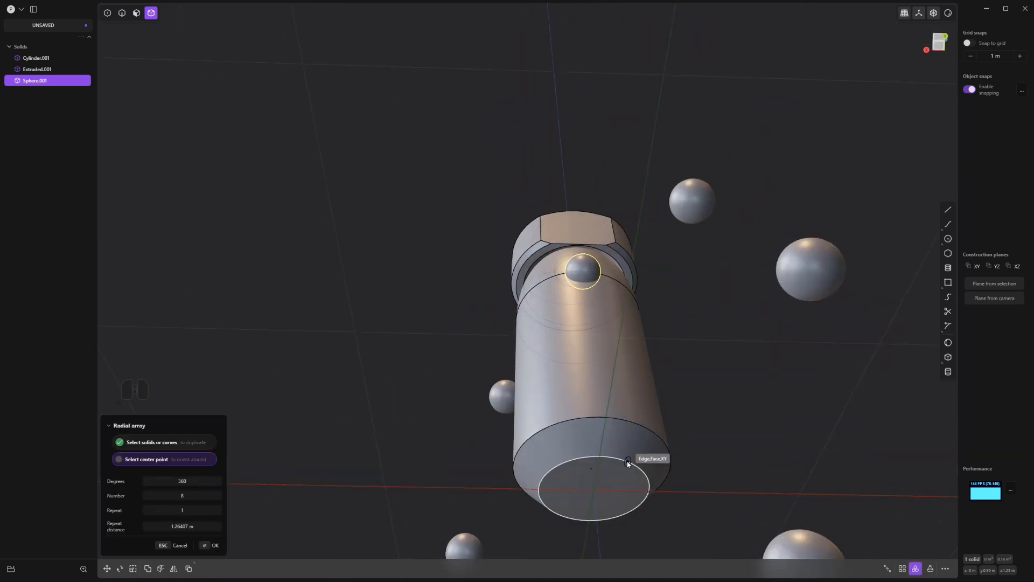
left_click(595, 490)
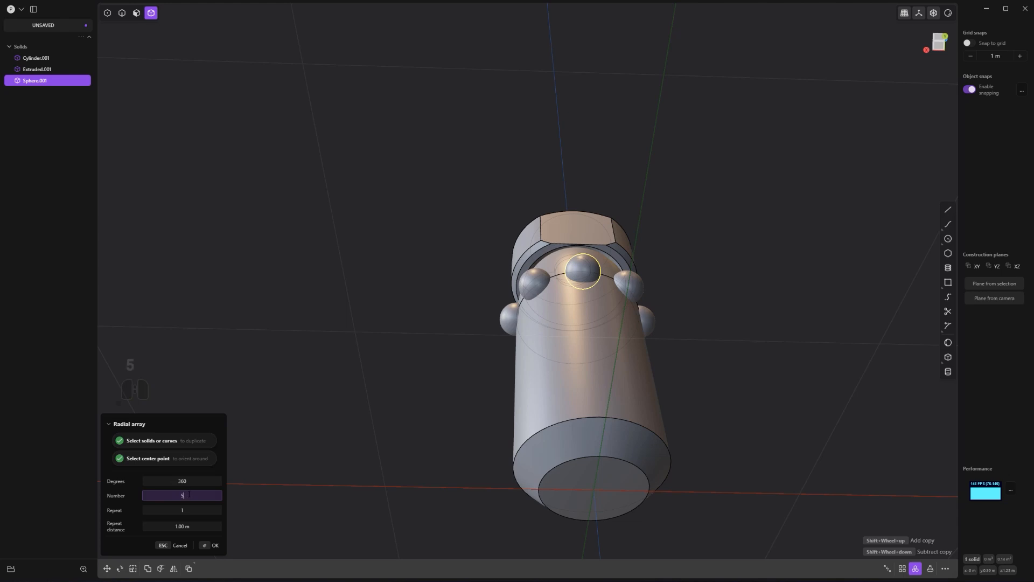
key("Return")
middle_click_drag(632, 353, 728, 282, "alt")
middle_click_drag(700, 232, 688, 310, "shift")
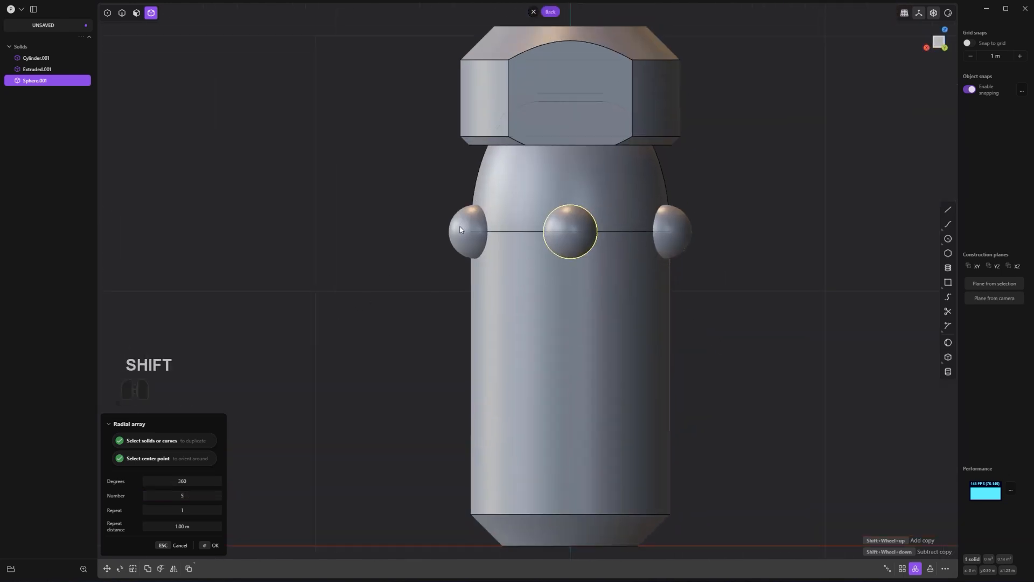
right_click(755, 295)
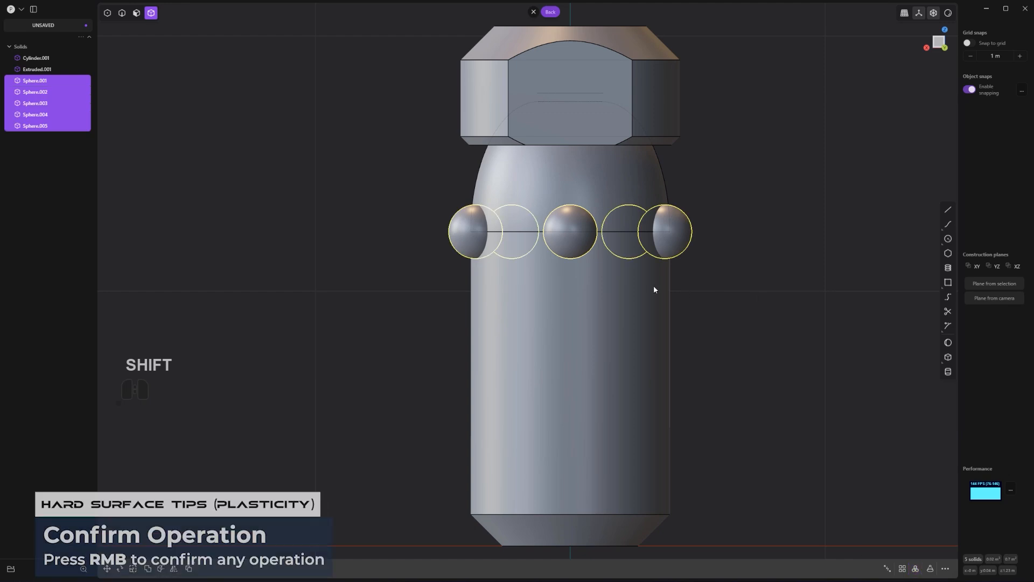
Step: Duplicate the ring of five spheres and move the copy down the body along the Z axis
scroll(707, 335, "down", 1)
key("shift+d")
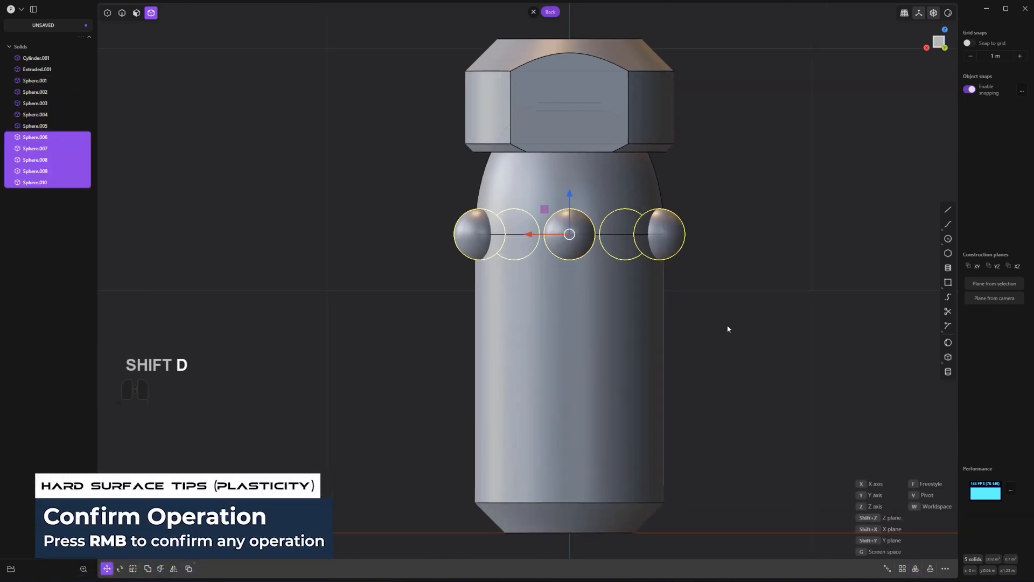
key("z")
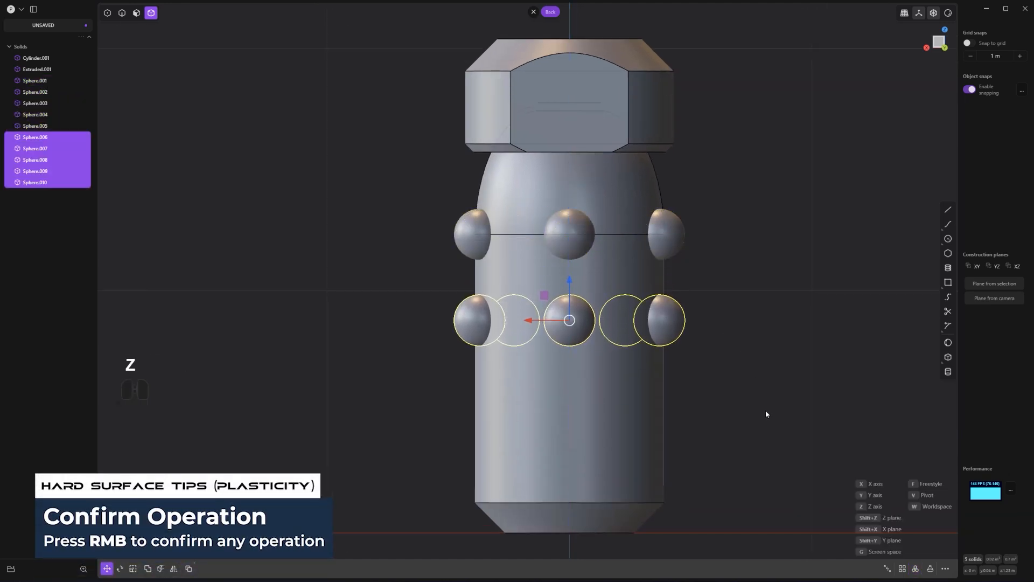
Step: Rotate the duplicated lower ring about the Z axis so its spheres sit between those of the upper ring
key("r")
key("z")
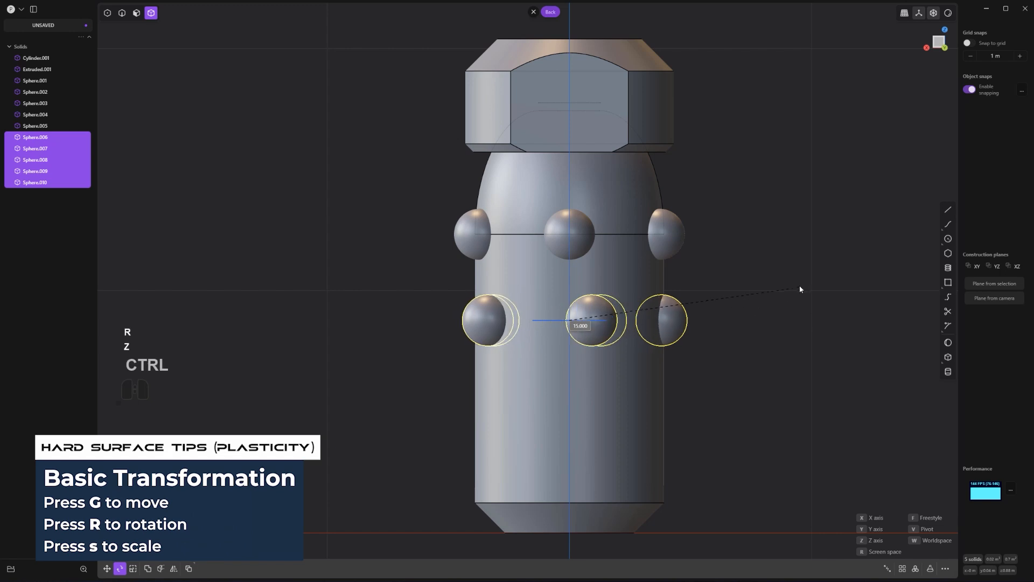
left_click(781, 223)
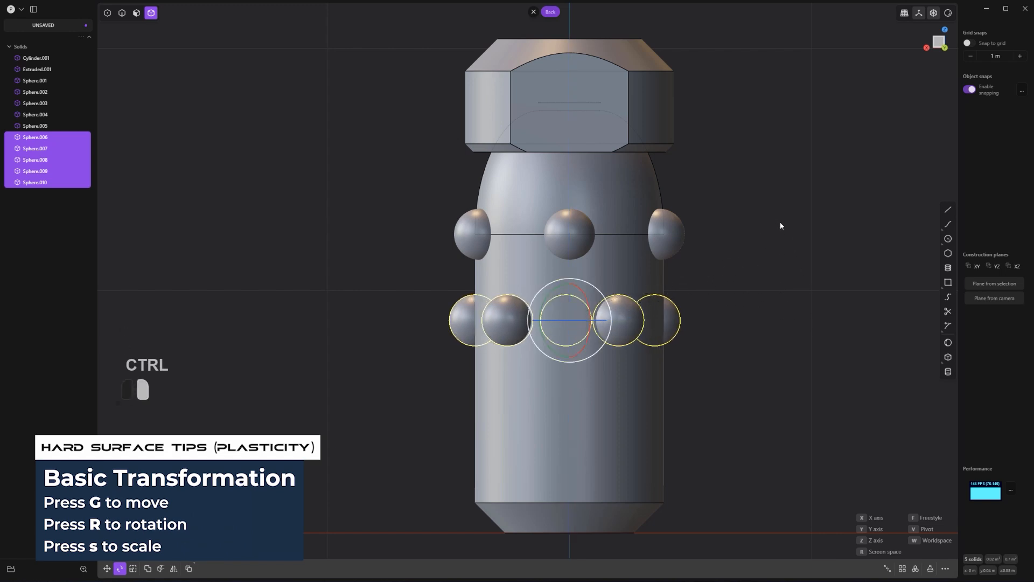
Step: Duplicate the upper ring of five spheres and move the copy about 0.73 m down the body along the Z axis
middle_click_drag(781, 223, 803, 254)
left_click(572, 224)
left_click_drag(376, 198, 785, 249)
left_click(570, 247)
left_click(458, 242, "shift")
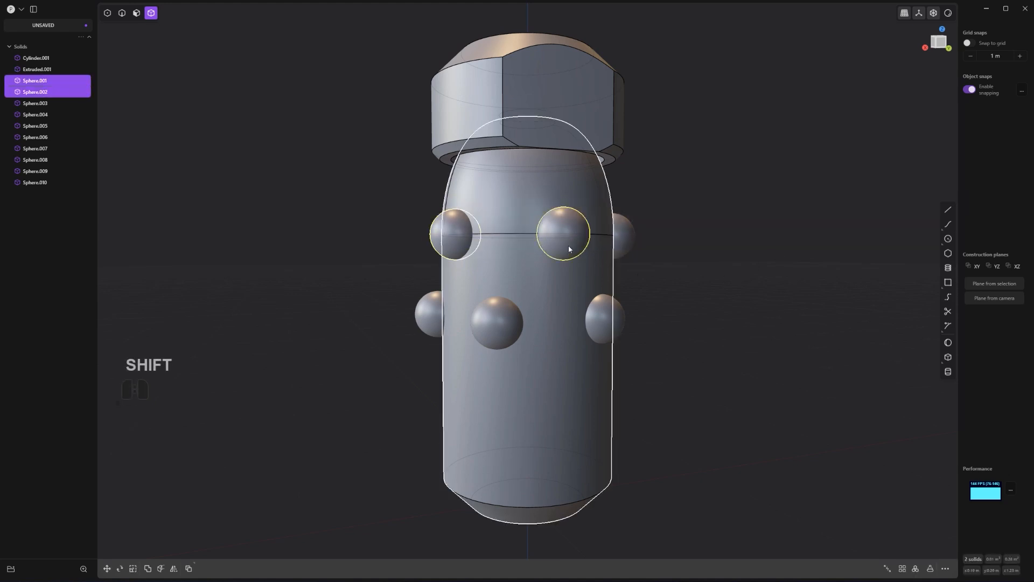
left_click(628, 234, "shift")
middle_click_drag(628, 235, 600, 317)
left_click(460, 266, "shift")
left_click(347, 278, "shift")
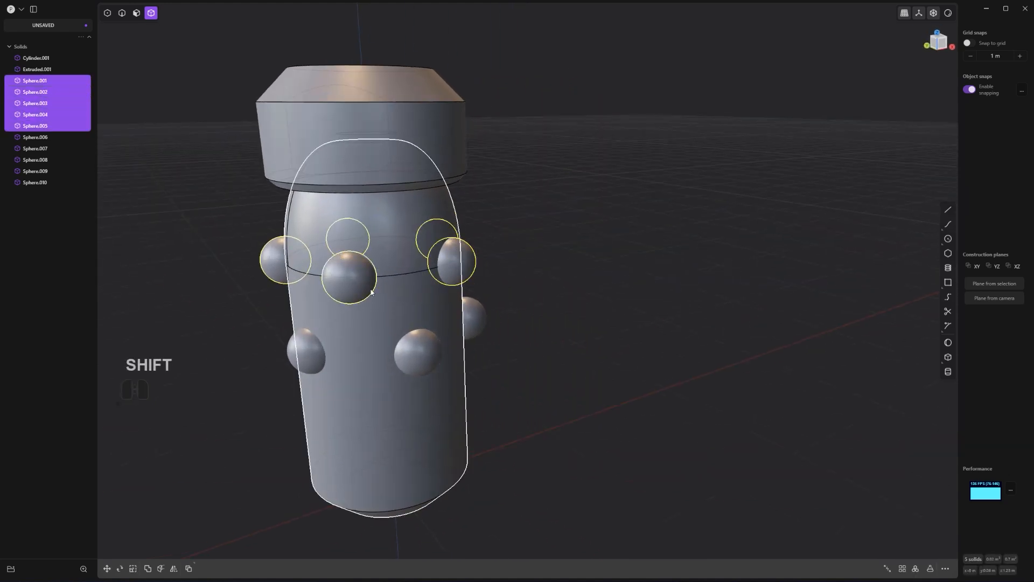
middle_click_drag(355, 280, 643, 332, "alt")
key("shift+d")
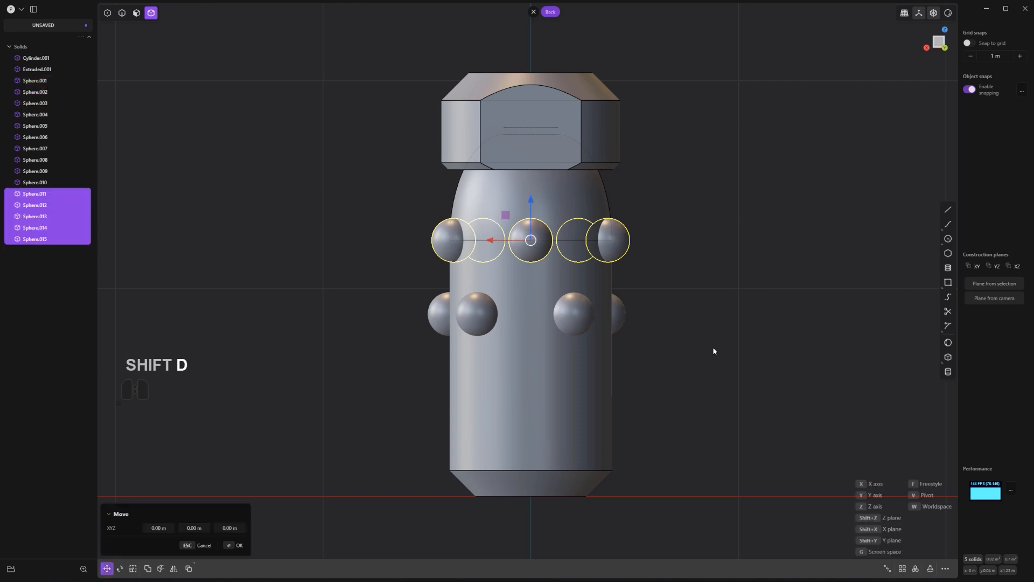
key("z")
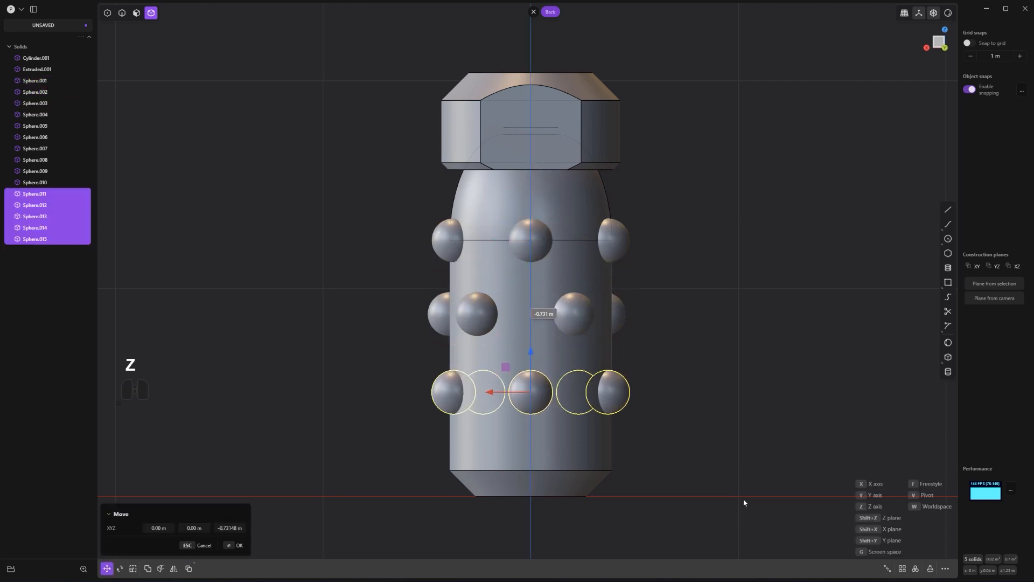
left_click(747, 480)
Step: Subtract all three rings of spheres from the bottle body with a Boolean difference
scroll(644, 382, "up", 3)
left_click(578, 250)
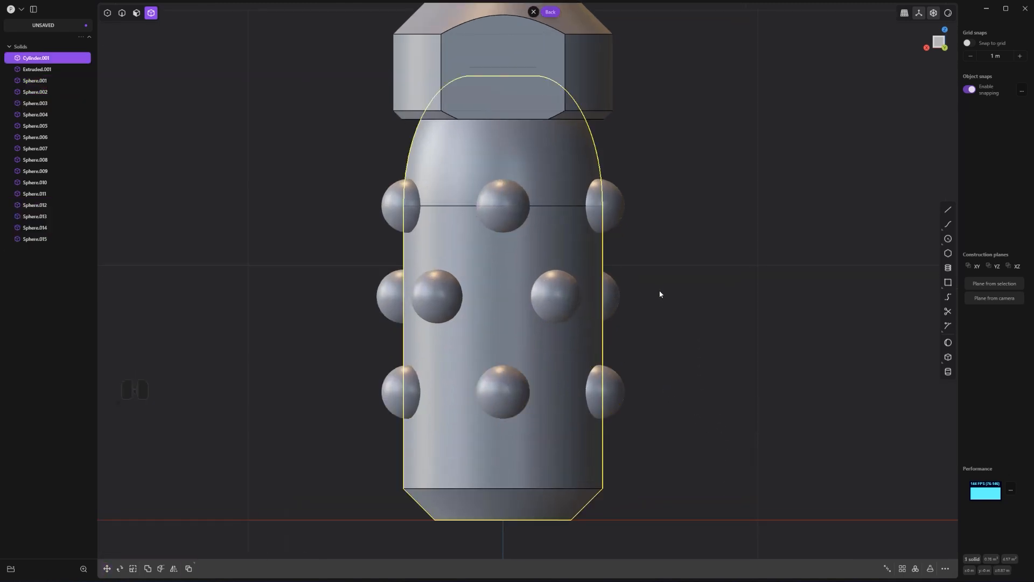
middle_click_drag(664, 309, 687, 311)
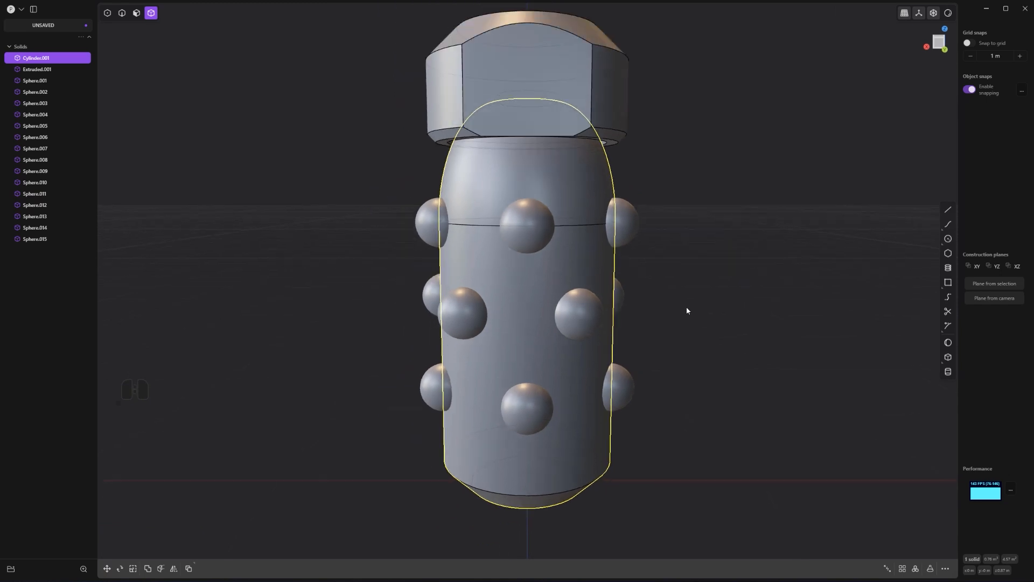
key("q")
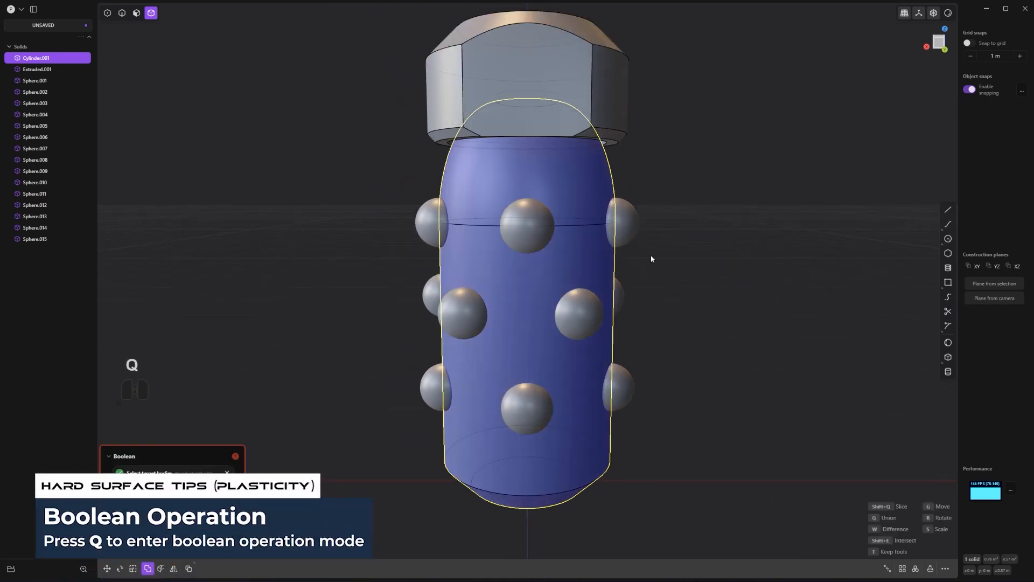
left_click_drag(359, 171, 716, 451)
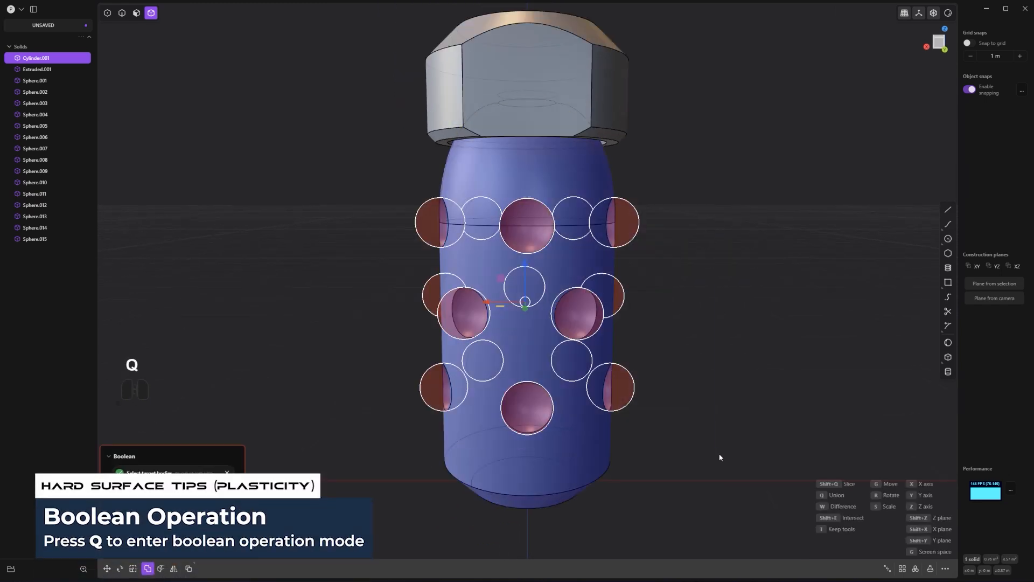
right_click(725, 307)
middle_click_drag(725, 306, 627, 253)
key("2")
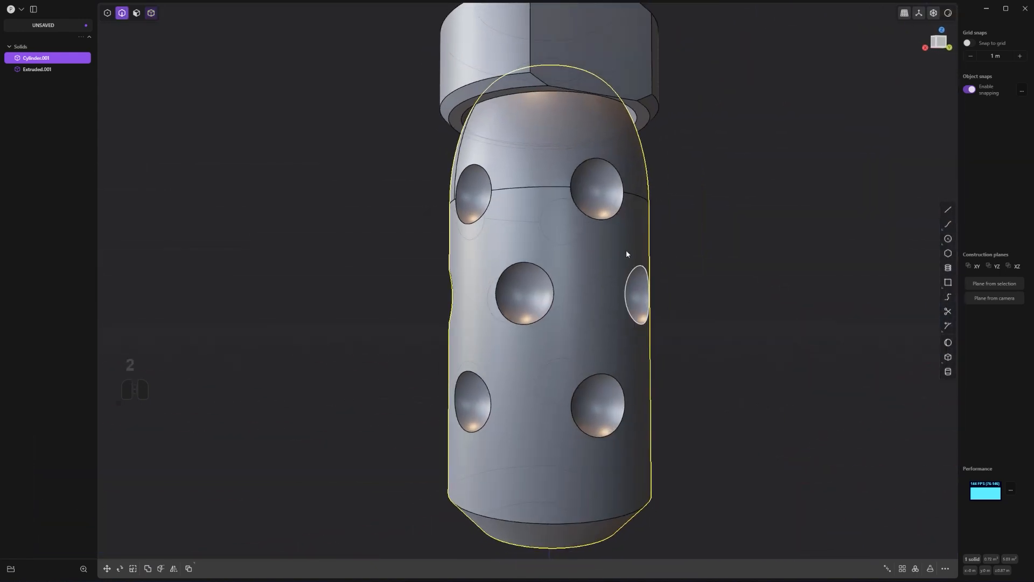
left_click(605, 218)
left_click(552, 307, "shift")
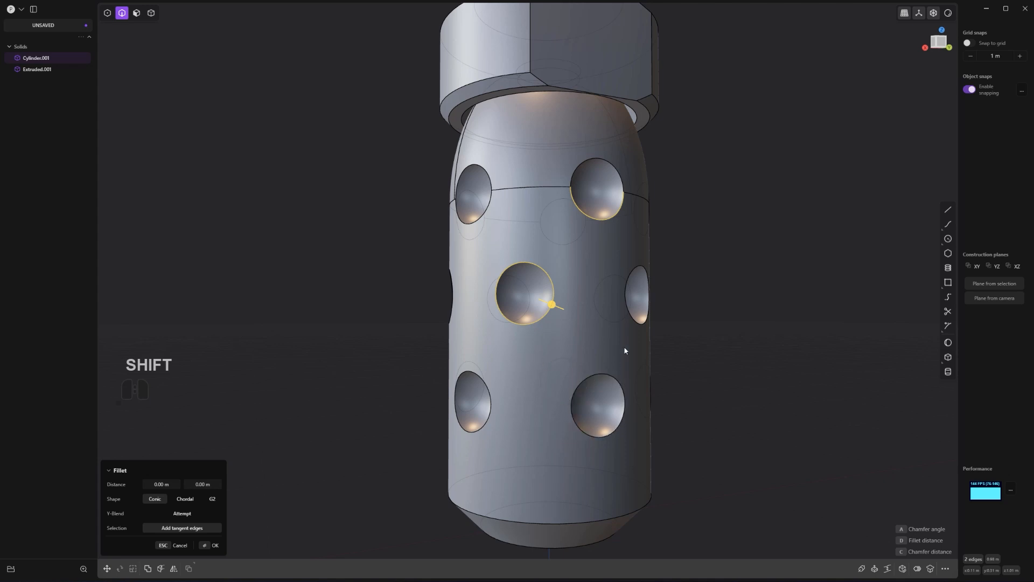
Step: Select the body's straight wall and shoulder faces, convert the selection to their edges, and isolate the body
key("3")
left_click(597, 316)
left_click(560, 173, "shift")
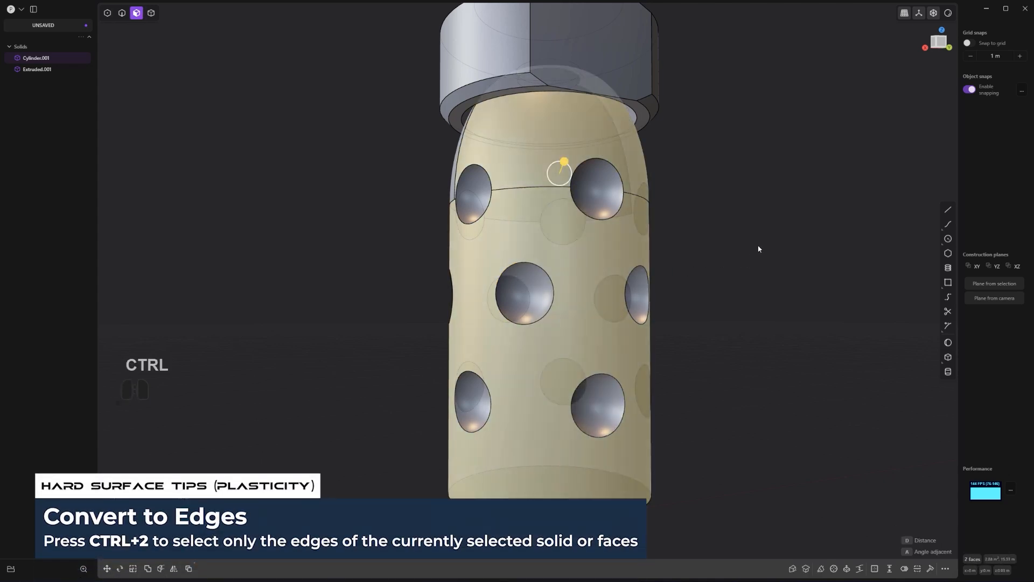
key("ctrl+2")
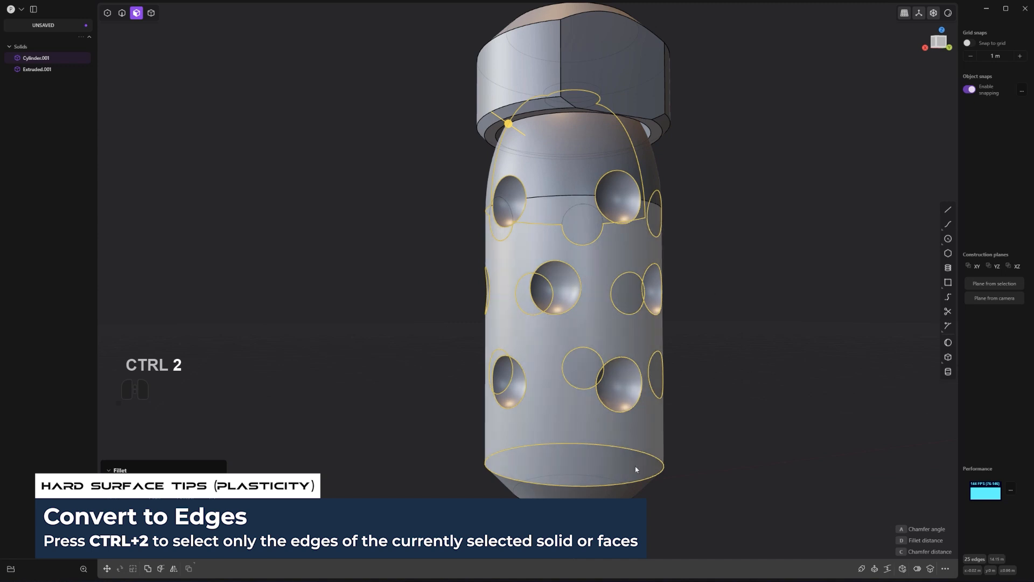
key("/")
key(".")
scroll(683, 300, "down", 2)
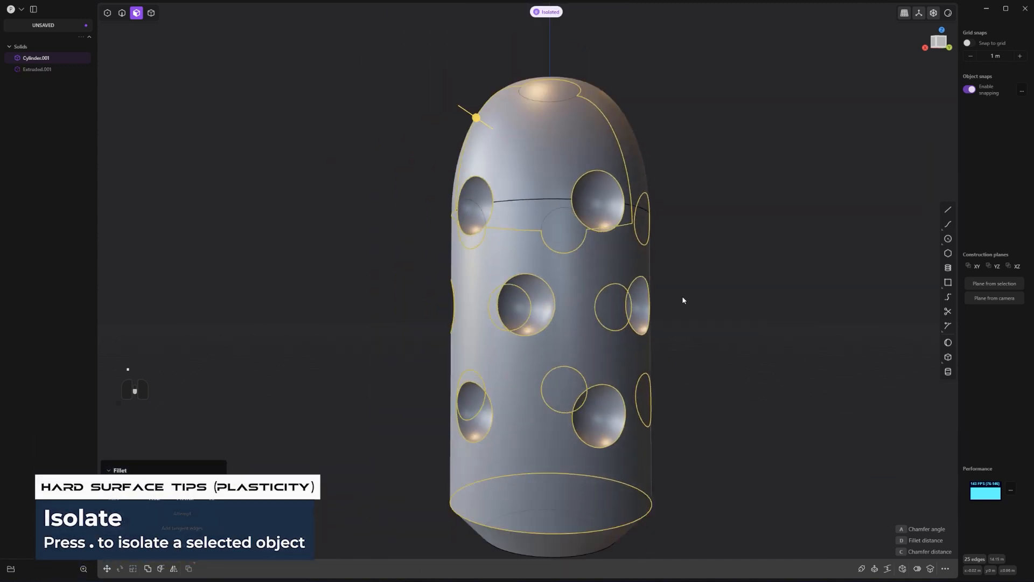
Step: Deselect the top, seam, shoulder-line and base edges, keeping only the rims of the spherical dimples selected
middle_click_drag(683, 300, 695, 350)
middle_click_drag(627, 210, 635, 249, "shift")
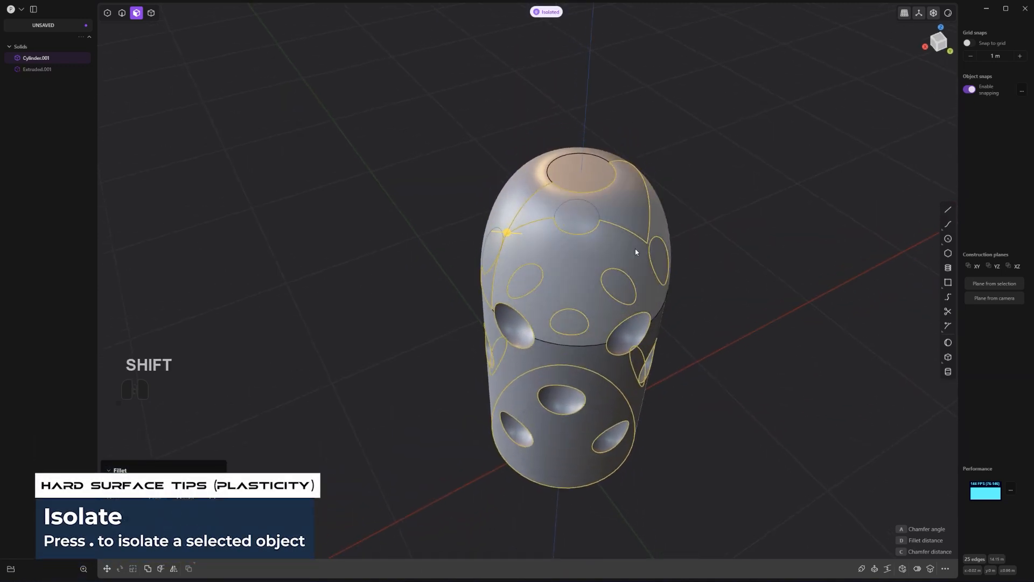
left_click(588, 192, "shift")
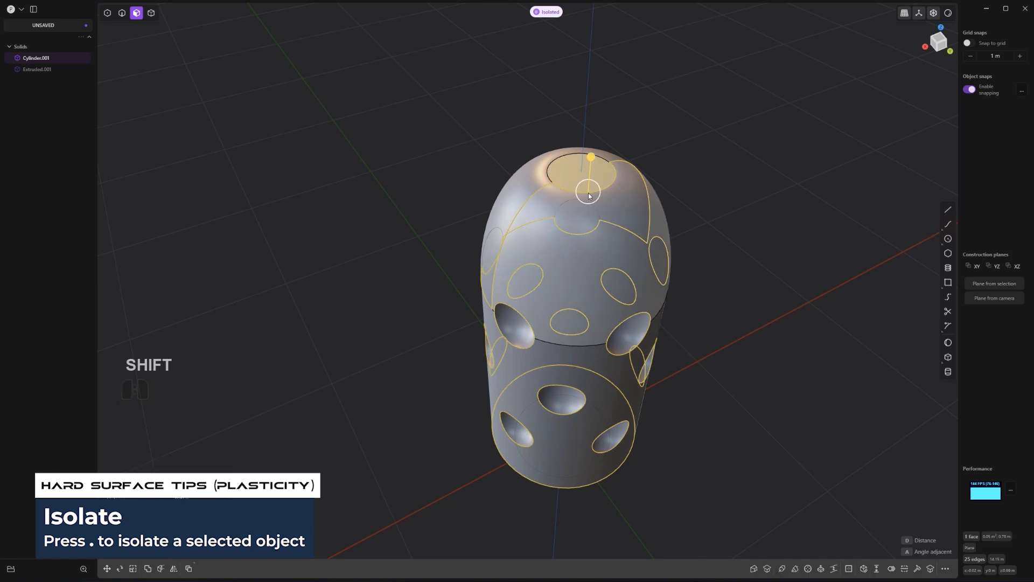
key("ctrl+z")
key("2")
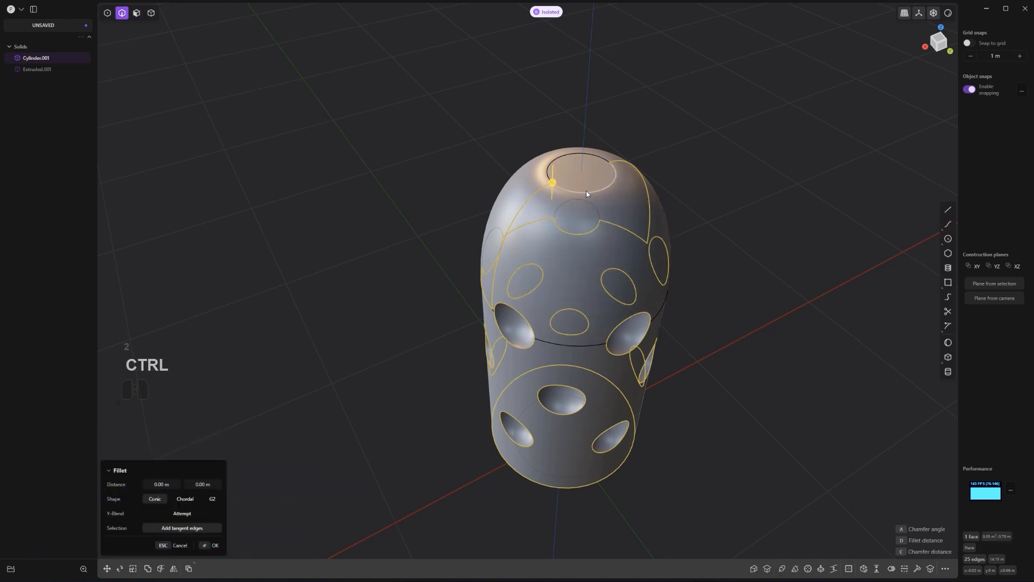
left_click(587, 193, "ctrl")
left_click(536, 193, "ctrl+shift")
key("ctrl+z")
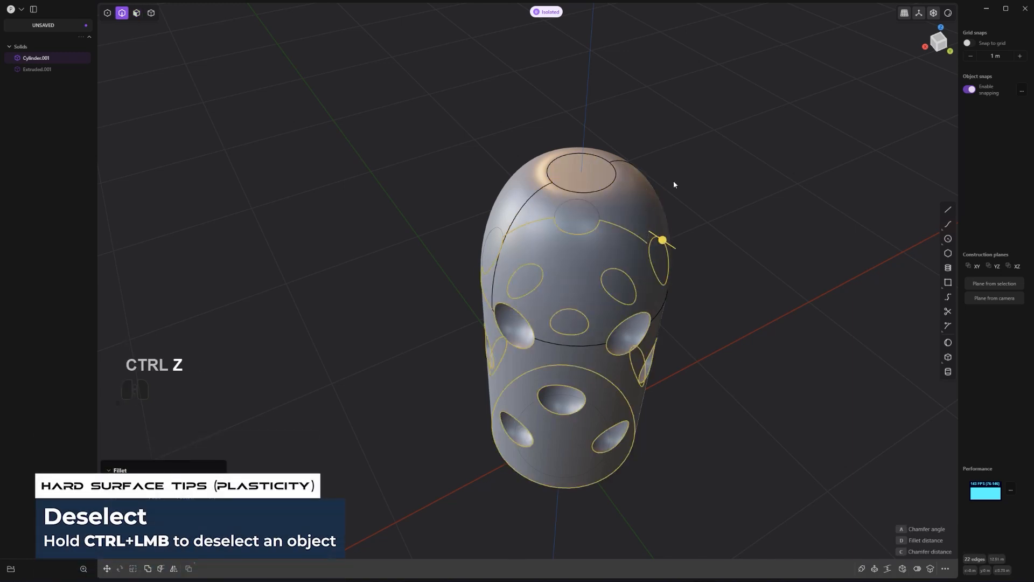
middle_click_drag(673, 184, 559, 134)
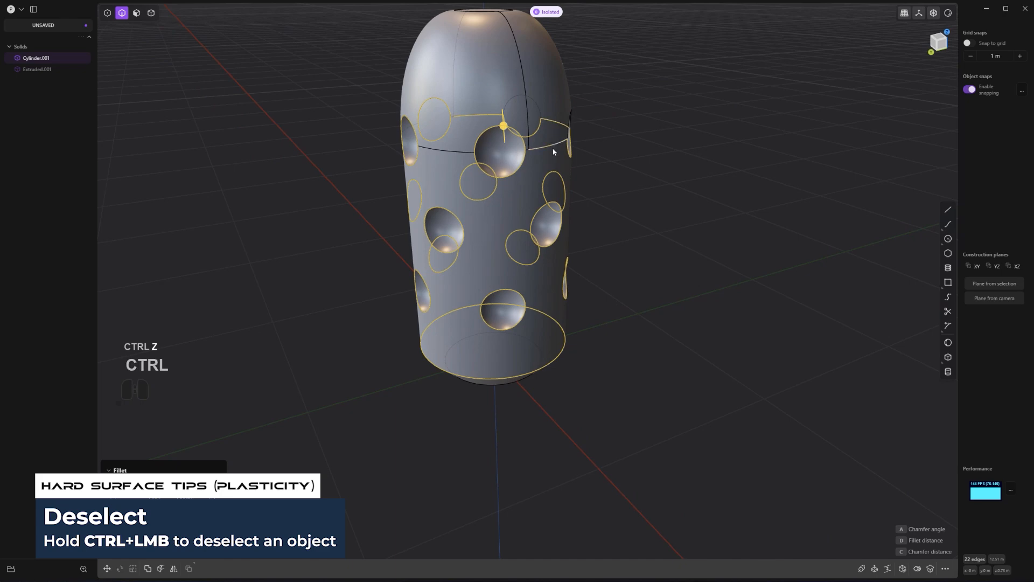
middle_click_drag(628, 159, 436, 208)
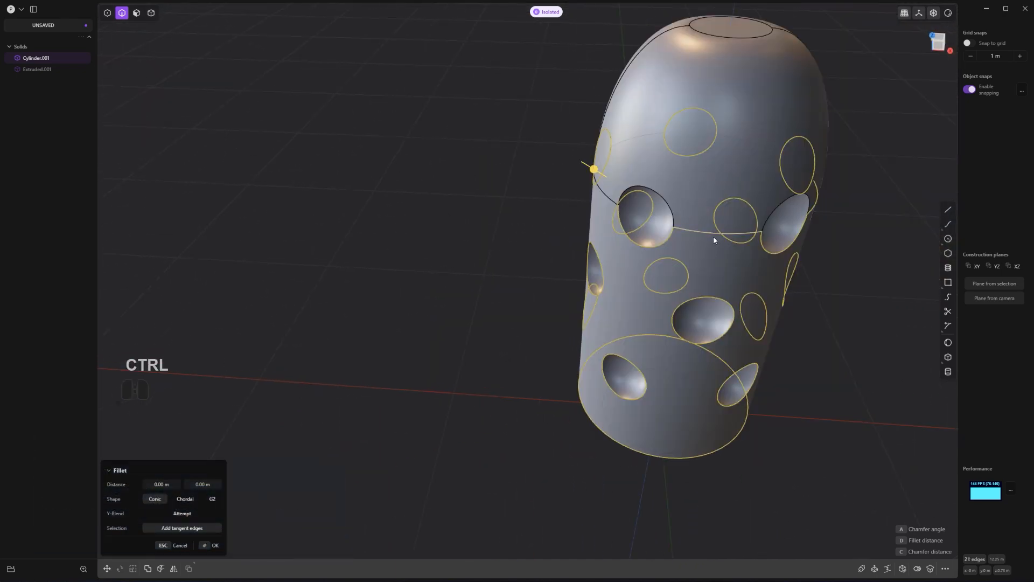
left_click(714, 235, "ctrl")
middle_click_drag(770, 337, 657, 305)
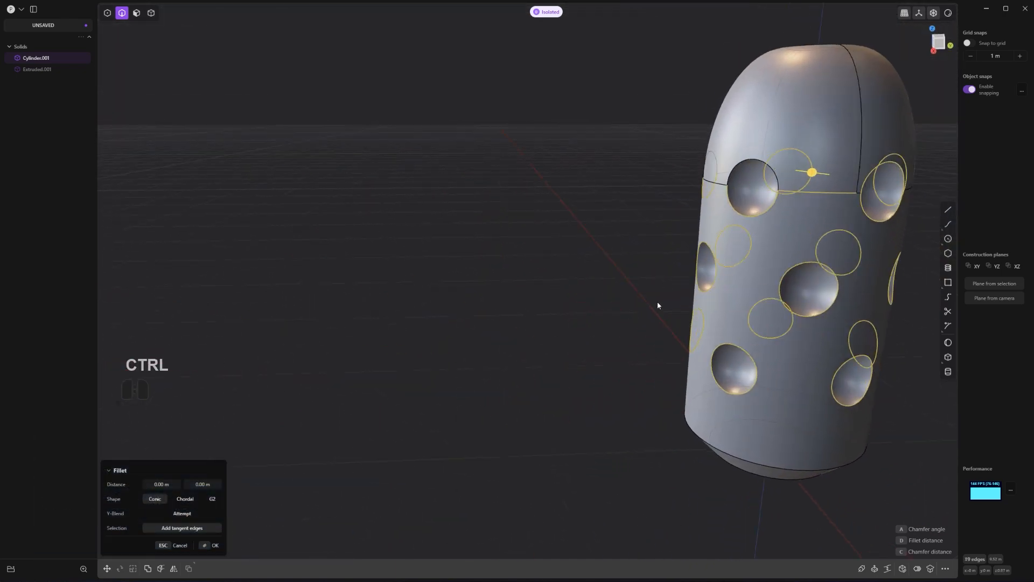
left_click(827, 189, "ctrl")
scroll(778, 281, "down", 2)
middle_click_drag(778, 281, 595, 300, "shift")
middle_click_drag(595, 300, 594, 245)
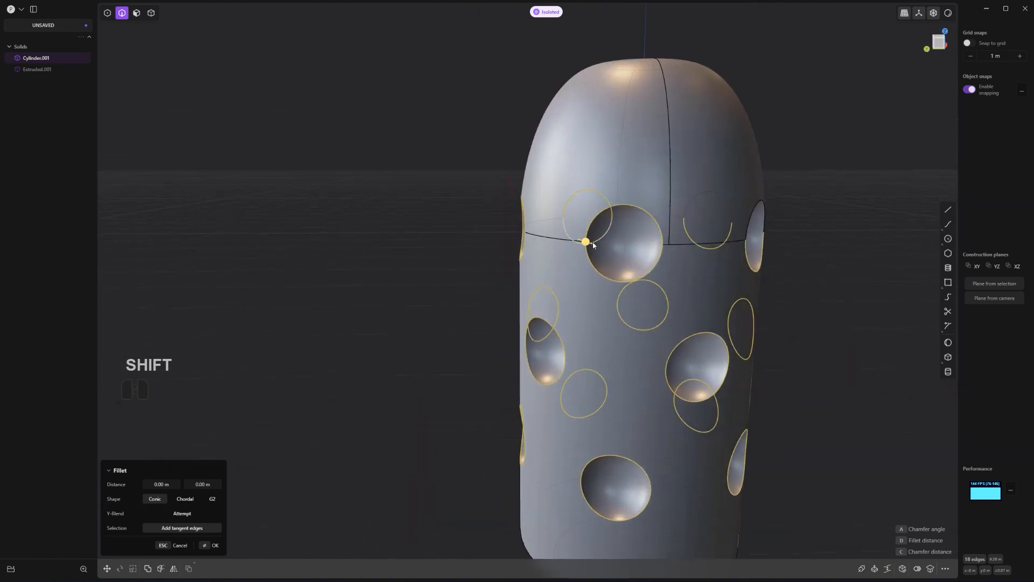
Step: Chamfer the rims of all the dimples by about 0.025 m
left_click_drag(590, 244, 587, 242)
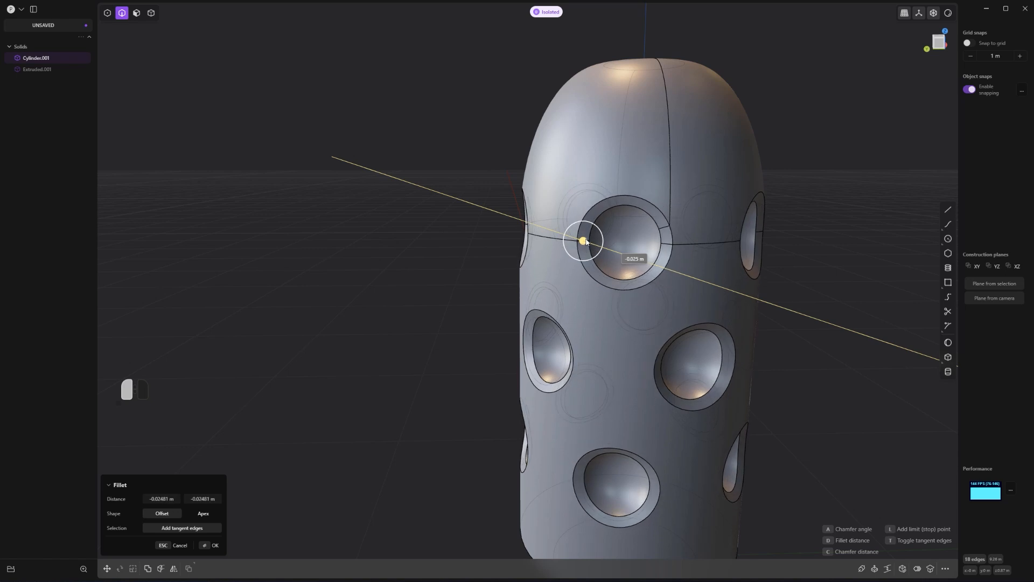
right_click(678, 250)
scroll(820, 229, "down", 4)
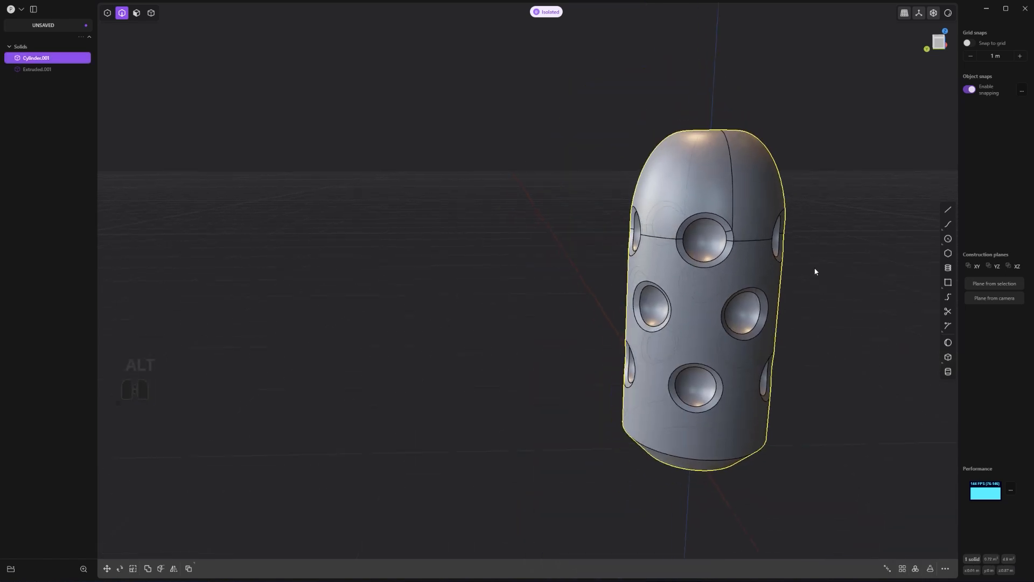
Step: Check the isolated body from the front with its edge display toggled off and on again
middle_click_drag(816, 269, 729, 274, "alt")
left_click(729, 273)
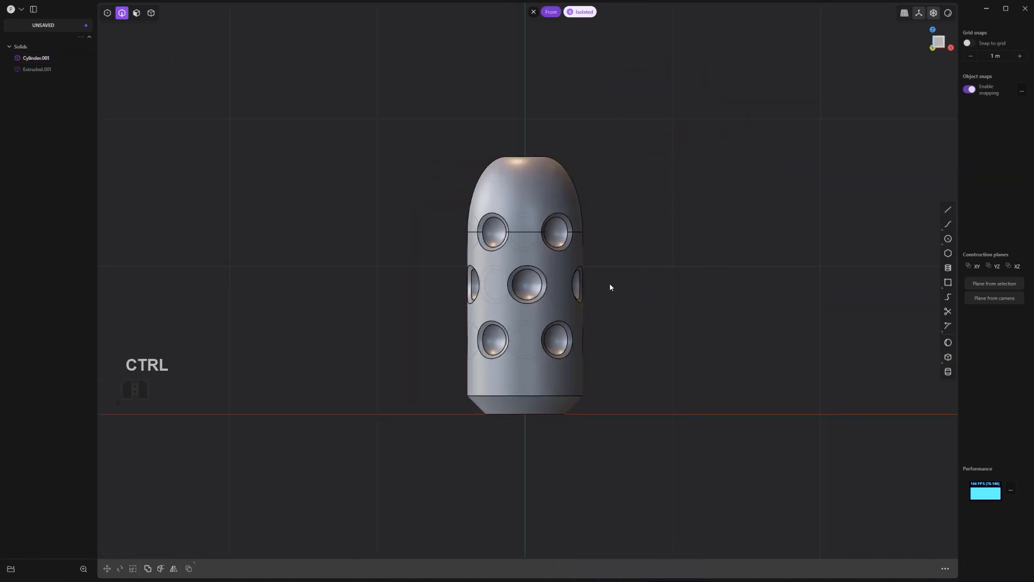
key("ctrl+e")
mouse_move(604, 276)
middle_mouse_down()
mouse_move(660, 290)
mouse_move(598, 280)
middle_mouse_up()
key("ctrl+e")
Step: Draw a horizontal line about 1.5 m long through the lowest dimple row and shift it about -0.76 m in Y across the body
middle_click_drag(598, 280, 635, 262, "shift")
scroll(635, 262, "down", 2)
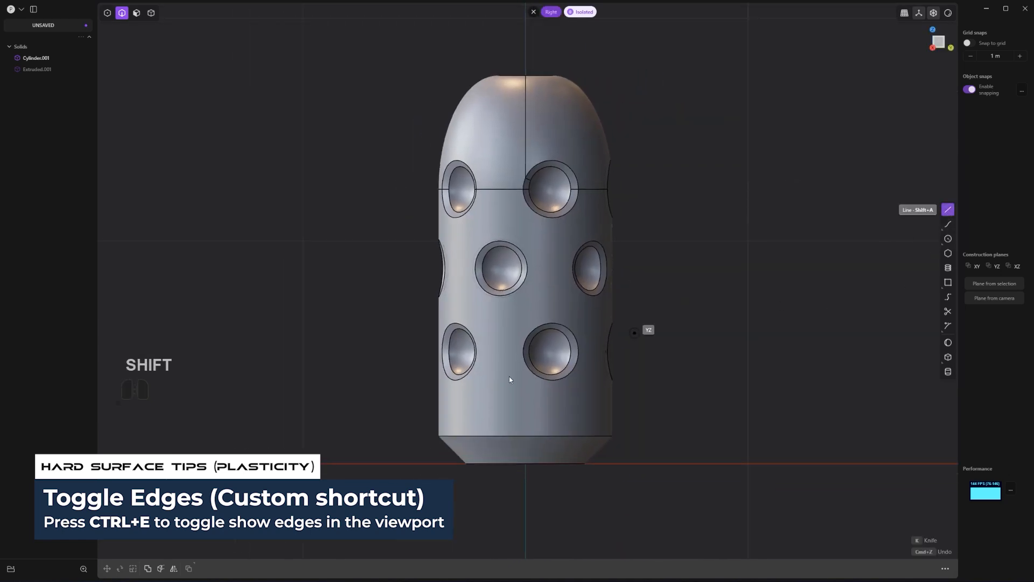
left_click(521, 353)
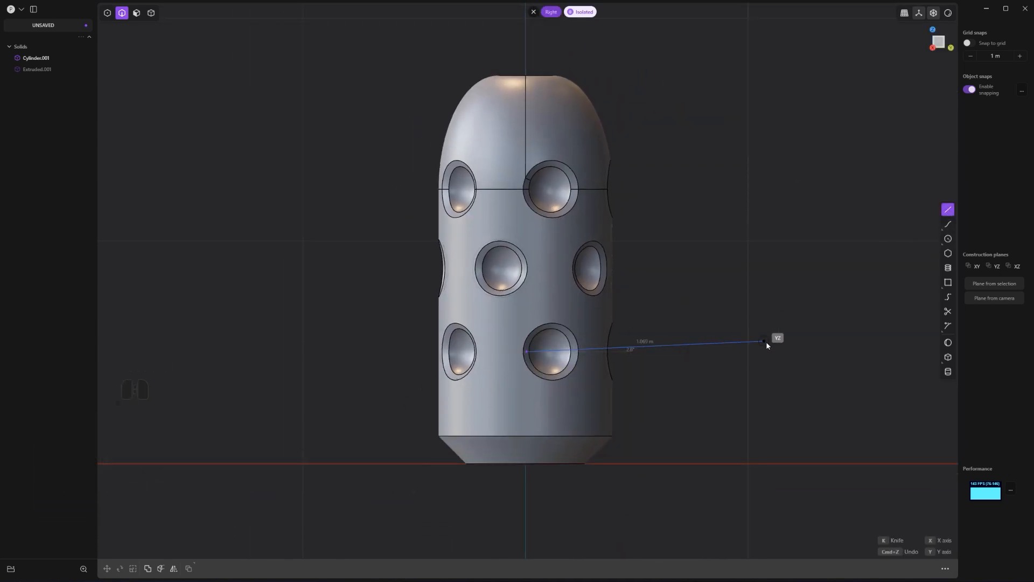
left_click(868, 356)
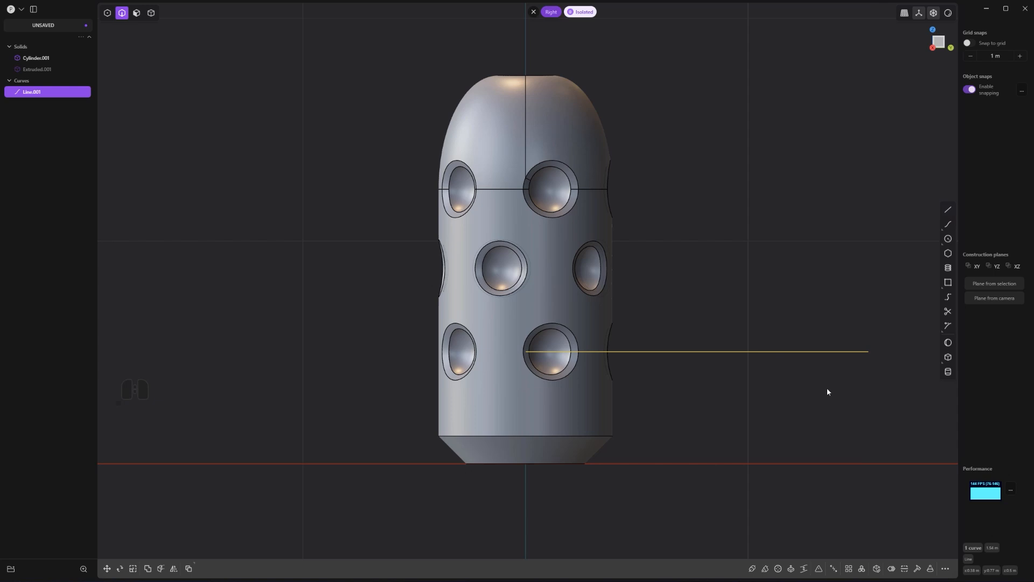
key("g")
left_click(562, 351)
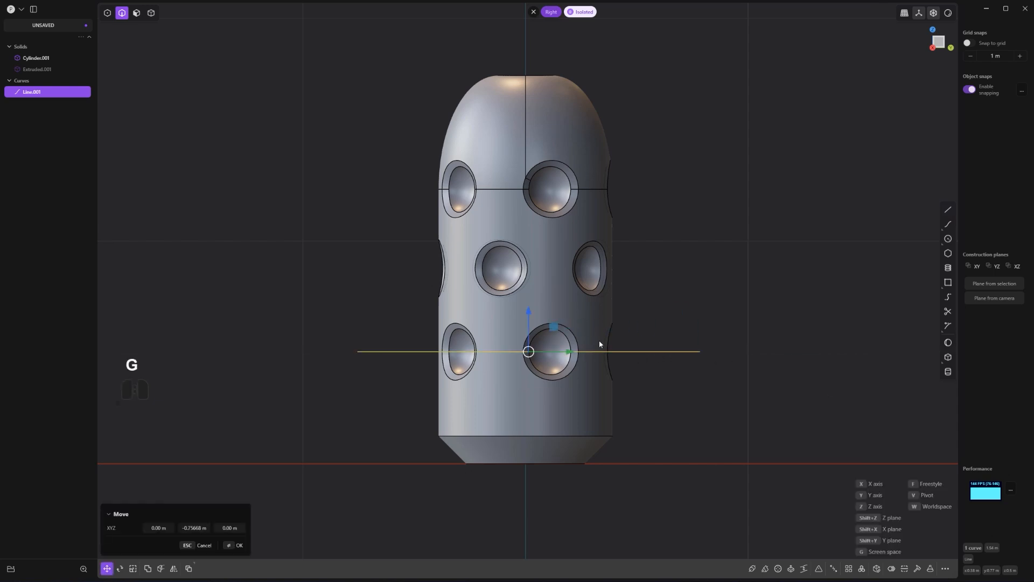
Step: Cut the body into two solids along the horizontal line, and delete the line
scroll(599, 341, "up", 2)
key("c")
left_click(565, 405)
right_click(570, 405)
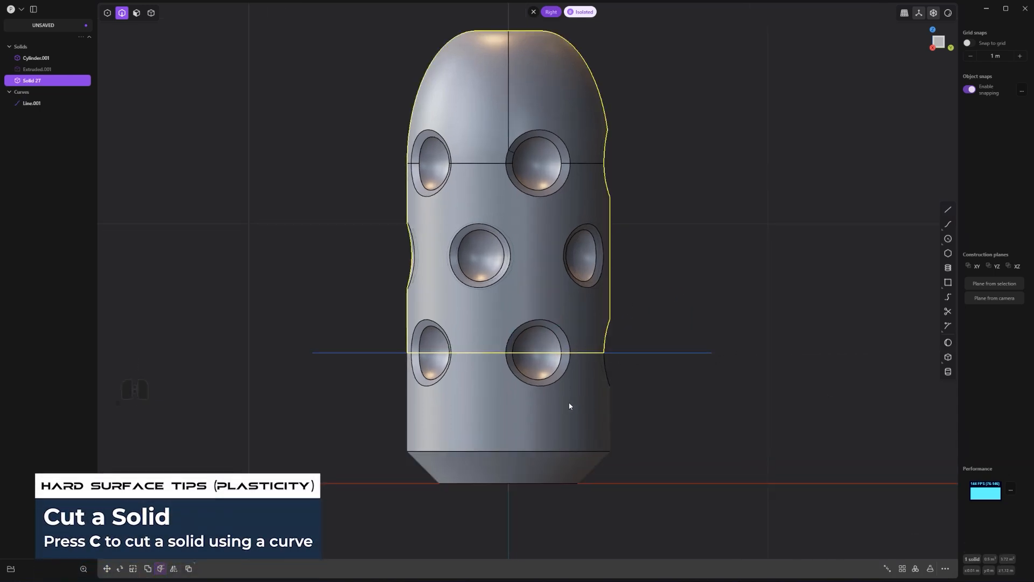
scroll(591, 399, "up", 2)
left_click(730, 365)
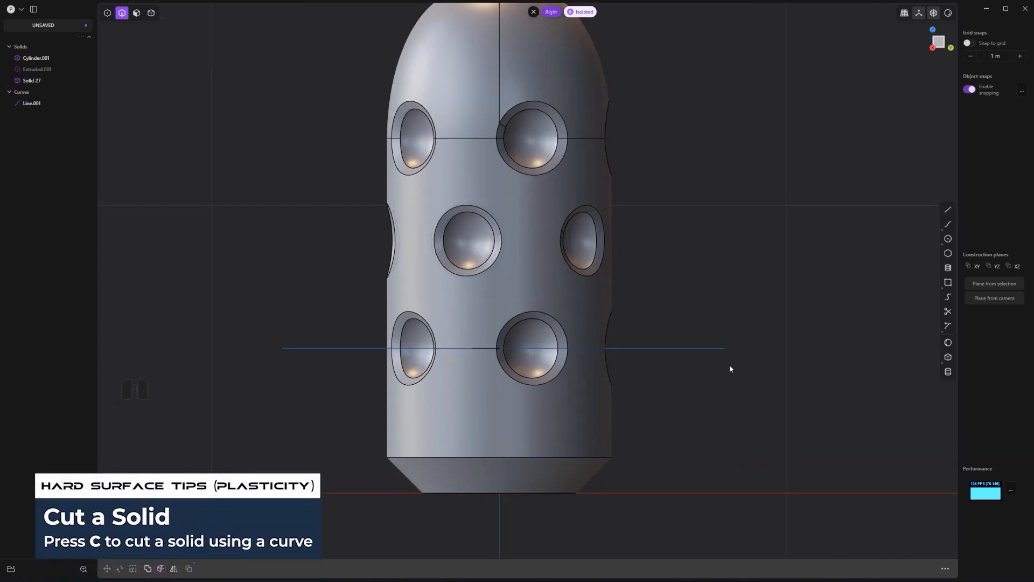
left_click(677, 355)
key("x")
Step: Chamfer the complete edge loop of the lower solid along the cut through the lowest dimple row
middle_click_drag(641, 364, 622, 282)
scroll(623, 283, "up", 2)
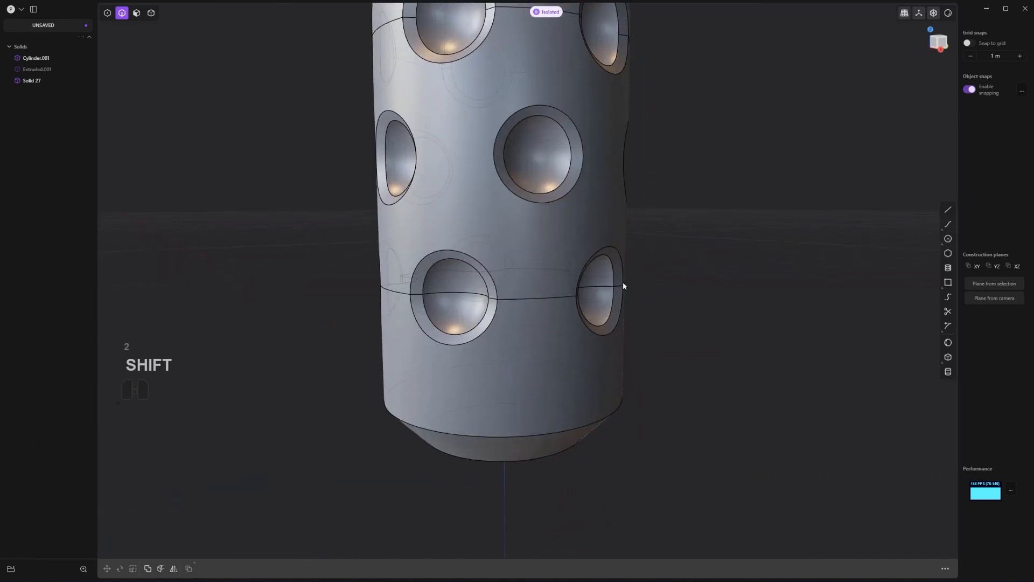
left_click(525, 302)
left_click(512, 302, "alt")
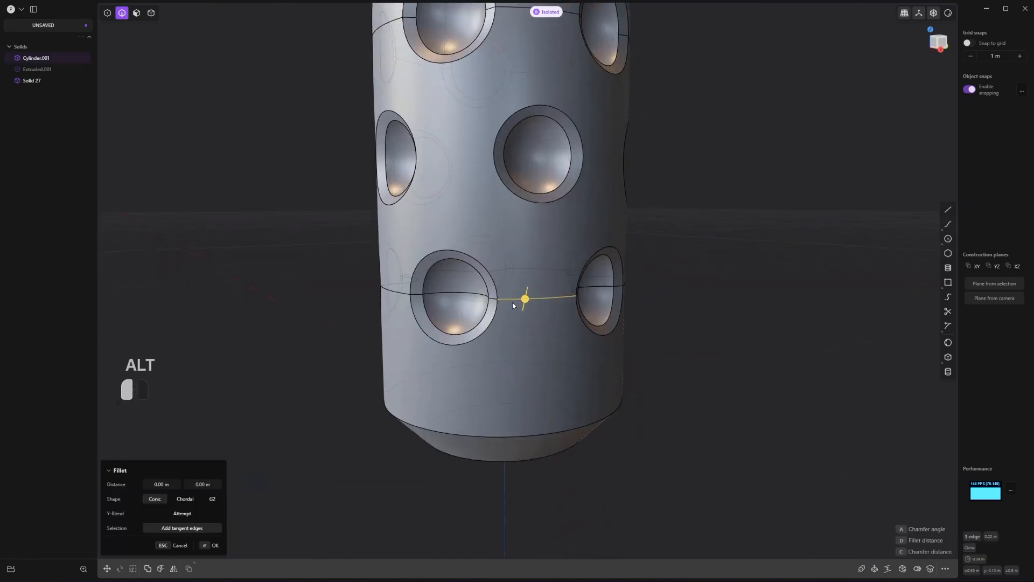
left_click_drag(494, 304, 492, 312)
Step: Chamfer the complete edge loop of the upper solid along the cut through the lowest dimple row by about 0.009 m
left_click(532, 299)
scroll(543, 302, "up", 2)
key("ctrl+z")
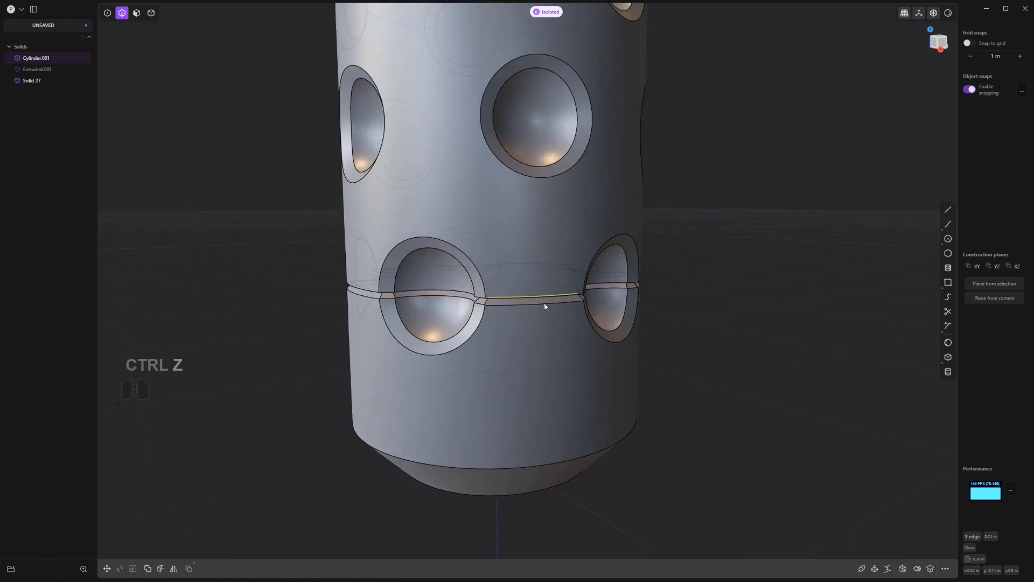
middle_click_drag(545, 303, 533, 284)
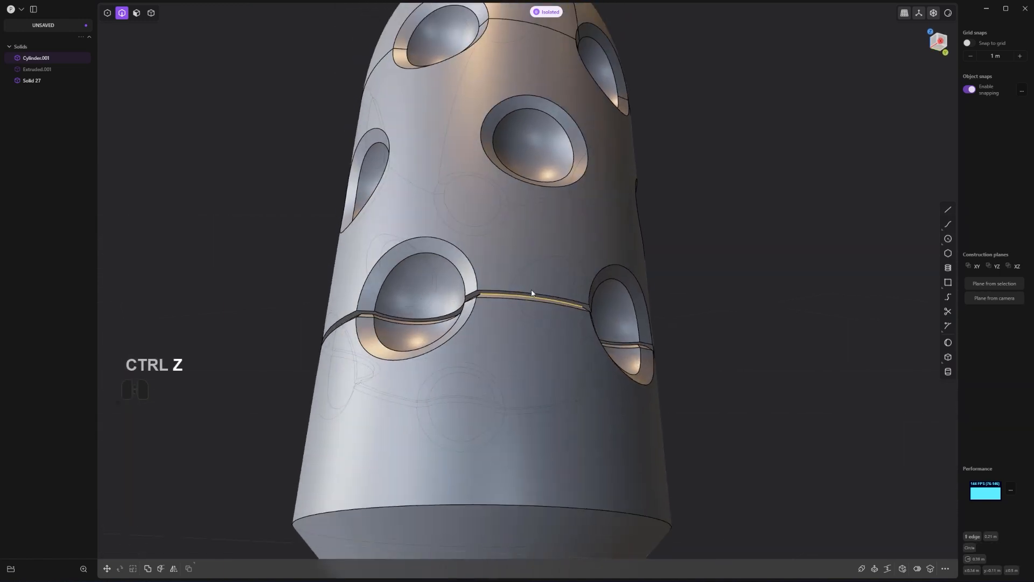
left_click_drag(533, 296, 532, 293)
key("ctrl+z")
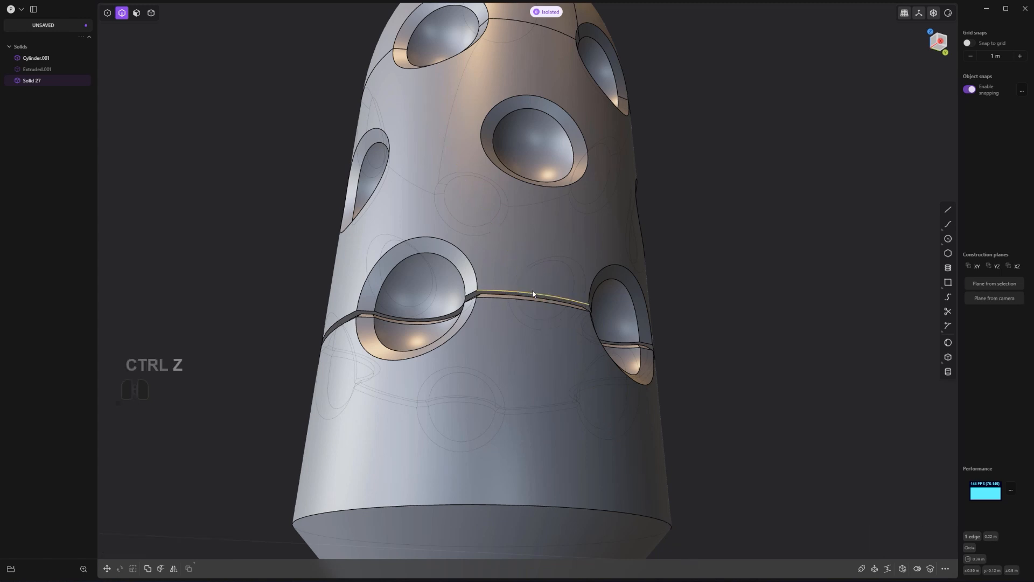
left_click(533, 295, "alt")
left_click(534, 295, "alt")
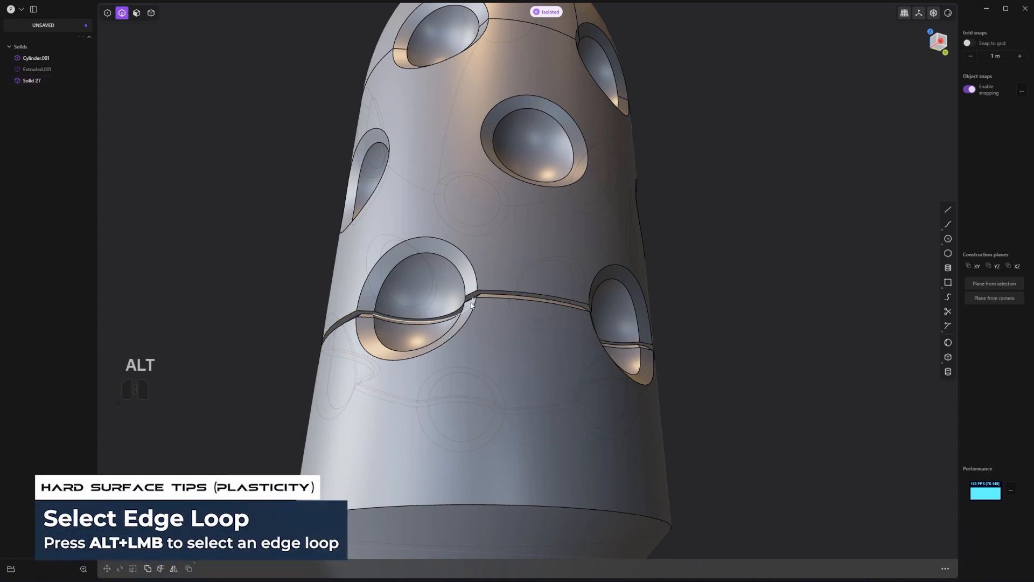
left_click(501, 294, "alt")
left_click_drag(484, 292, 478, 298)
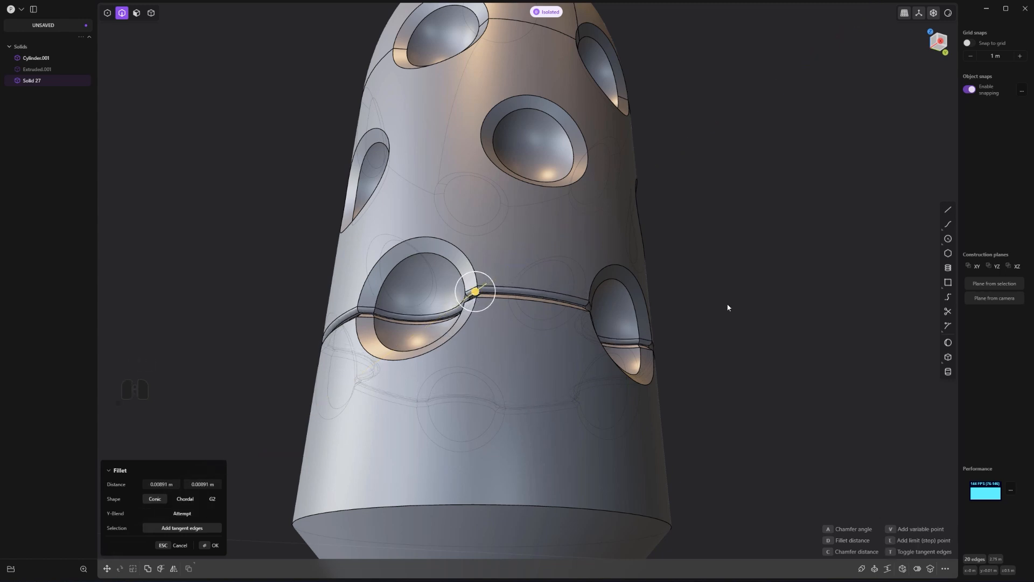
right_click(733, 300)
Step: Inspect the chamfered seam around the body from several sides, with the edge display toggled off and on again
scroll(734, 299, "down", 2)
middle_click_drag(733, 297, 717, 314, "alt")
scroll(716, 314, "down", 3)
left_click(385, 383)
scroll(390, 383, "down", 2)
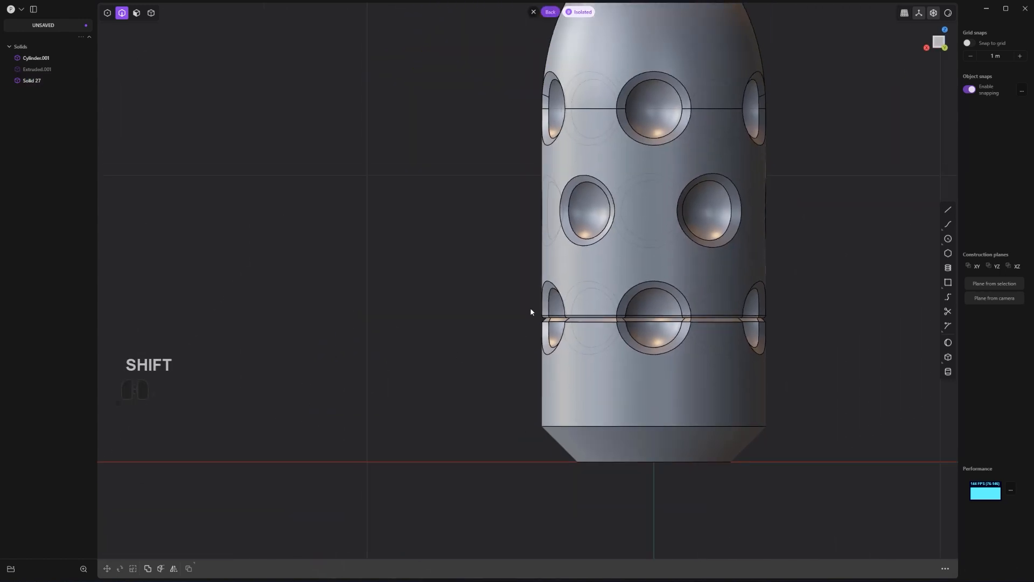
middle_click_drag(530, 308, 353, 357, "shift")
scroll(350, 355, "down", 2)
scroll(502, 331, "down", 2)
key("ctrl+e")
scroll(642, 321, "up", 4)
middle_click_drag(647, 323, 743, 353)
middle_click_drag(721, 382, 662, 352, "shift")
scroll(693, 263, "down", 3)
scroll(600, 373, "up", 3)
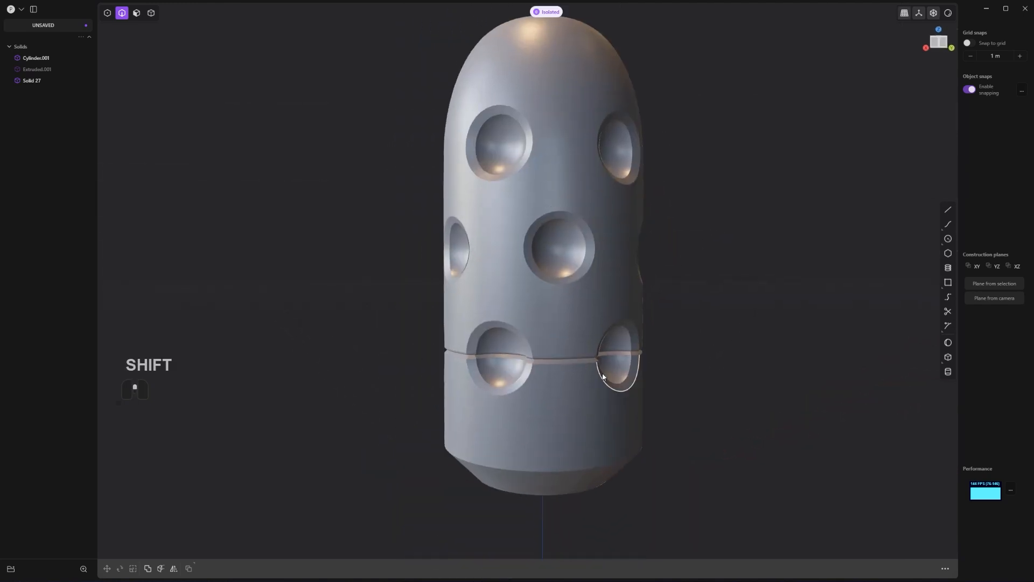
middle_click_drag(750, 343, 722, 347, "alt")
middle_click_drag(569, 342, 693, 183, "shift")
scroll(693, 183, "up", 3)
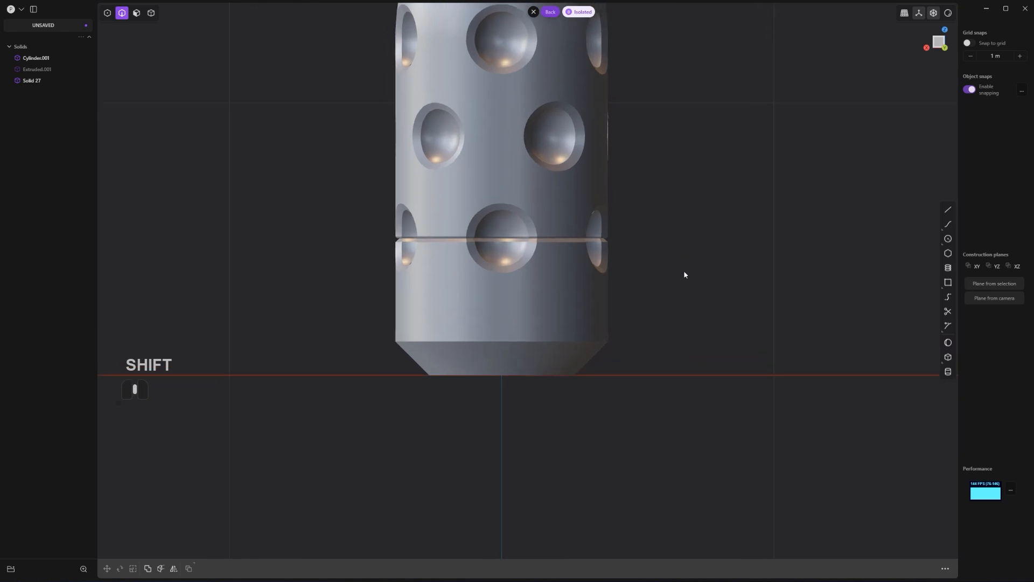
scroll(610, 326, "up", 2)
middle_click_drag(609, 326, 584, 345, "alt")
key("ctrl+e")
Step: In the left view, draw a horizontal line about 1.6 m long across the lower solid and move it just above the base bevel
middle_click_drag(585, 344, 607, 369, "shift")
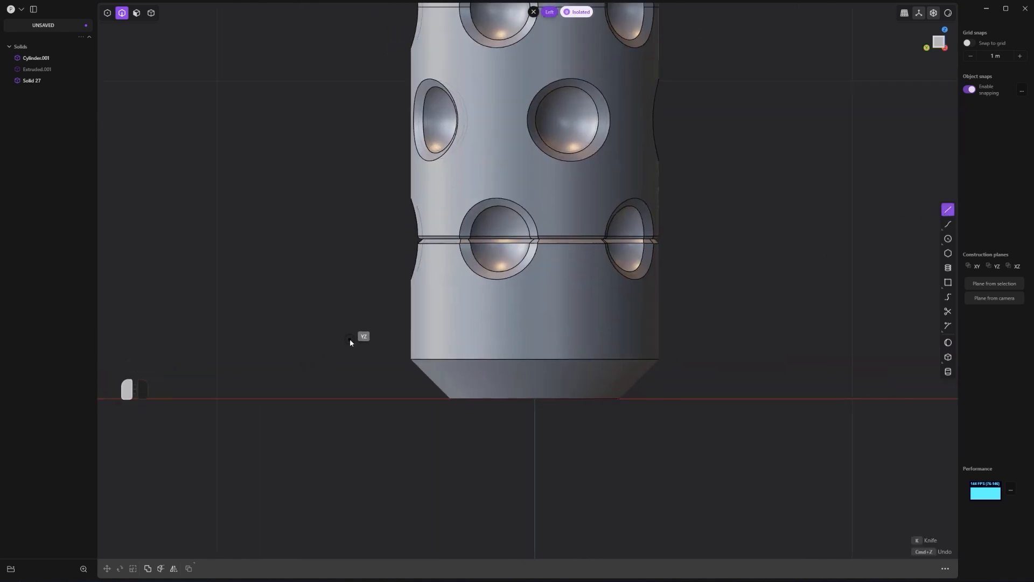
left_click(863, 343)
scroll(658, 391, "up", 2)
key("g")
key("g")
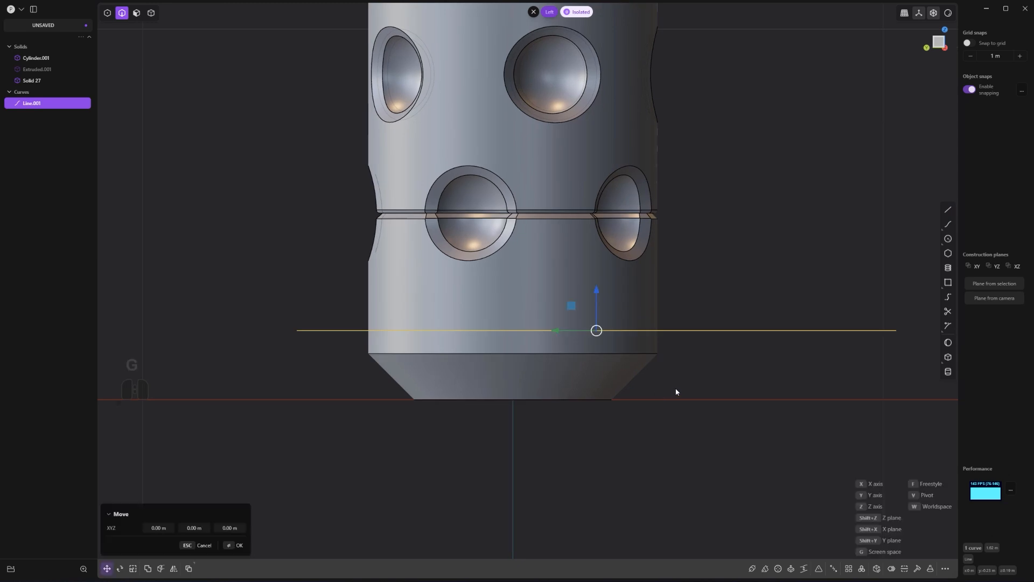
left_click(625, 480)
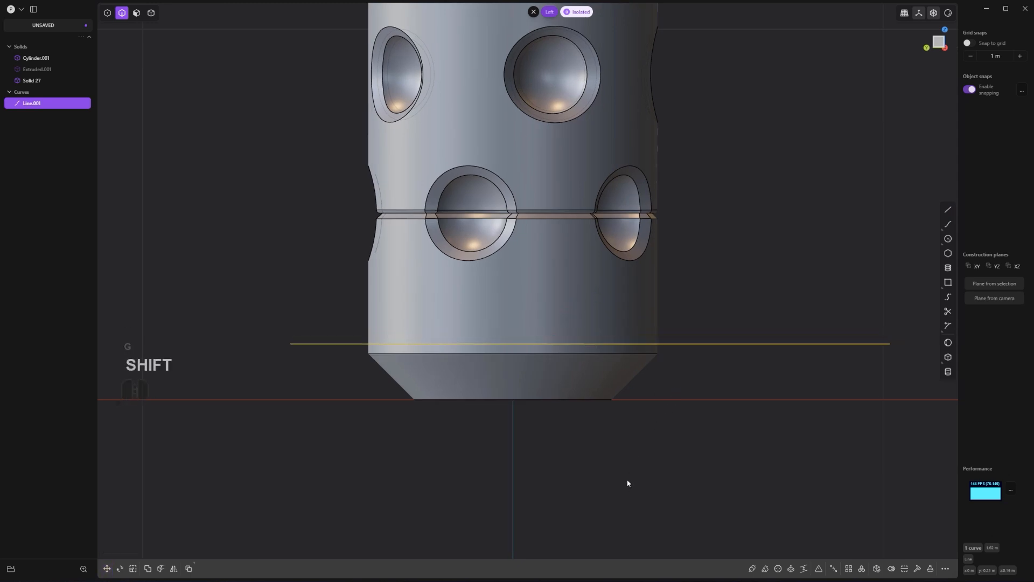
Step: Duplicate the horizontal line and place the copy slightly above the original
key("shift+d")
key("g")
key("g")
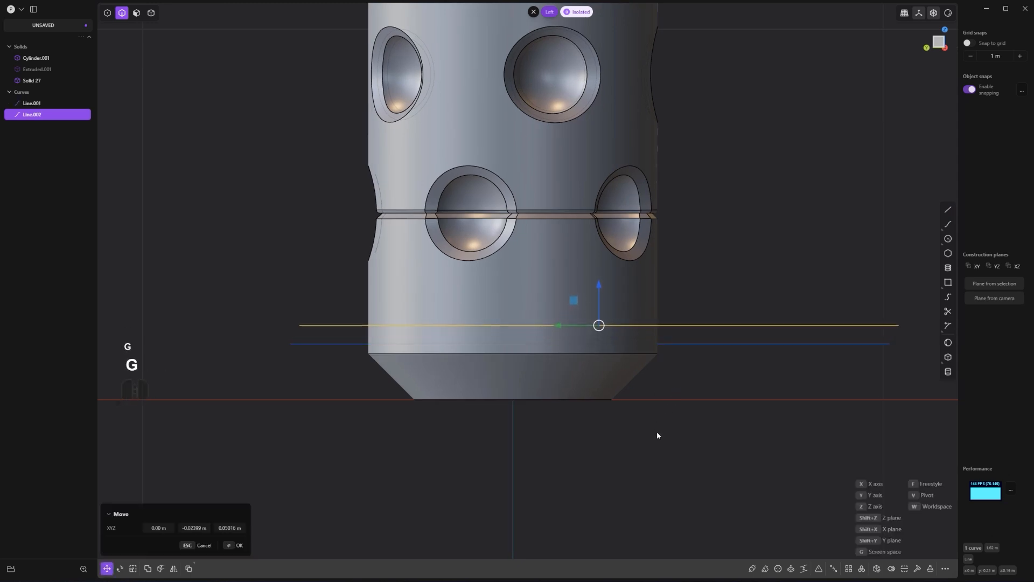
left_click(662, 436)
Step: Imprint both lines onto the lower solid and offset the band face between them inward to form a shallow groove
scroll(662, 435, "up", 1)
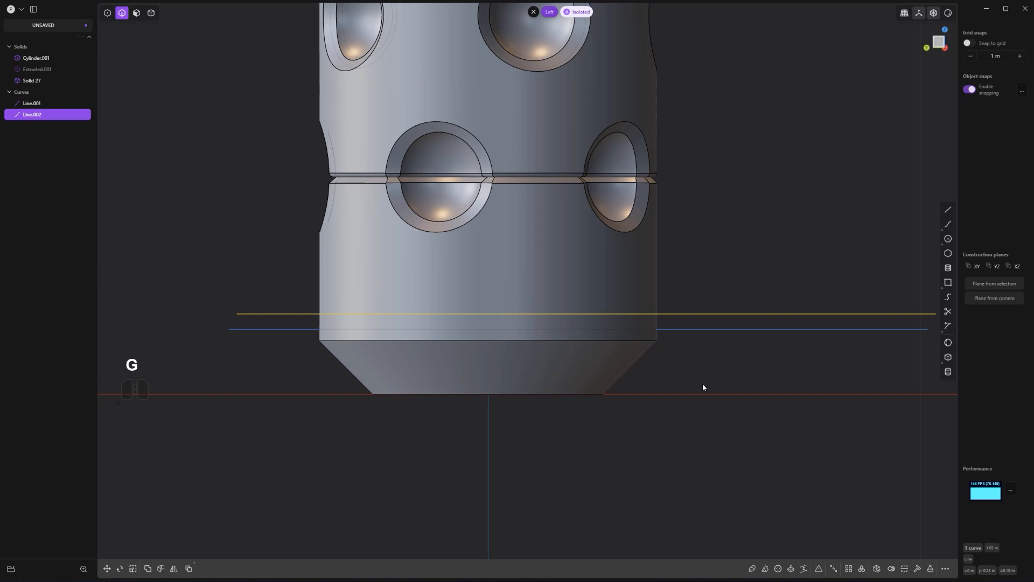
left_click(740, 329, "shift")
key("shift+i")
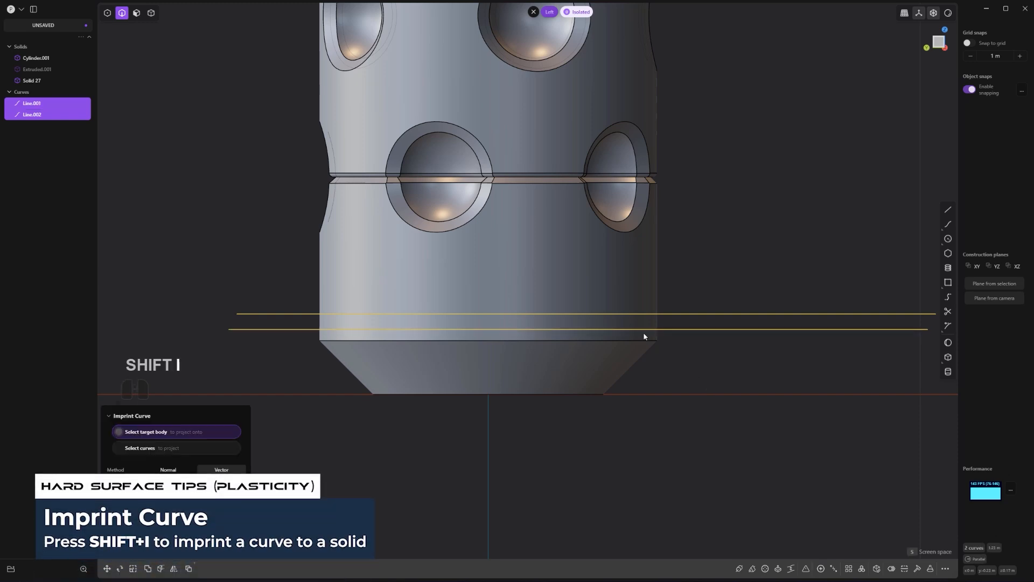
left_click(563, 293)
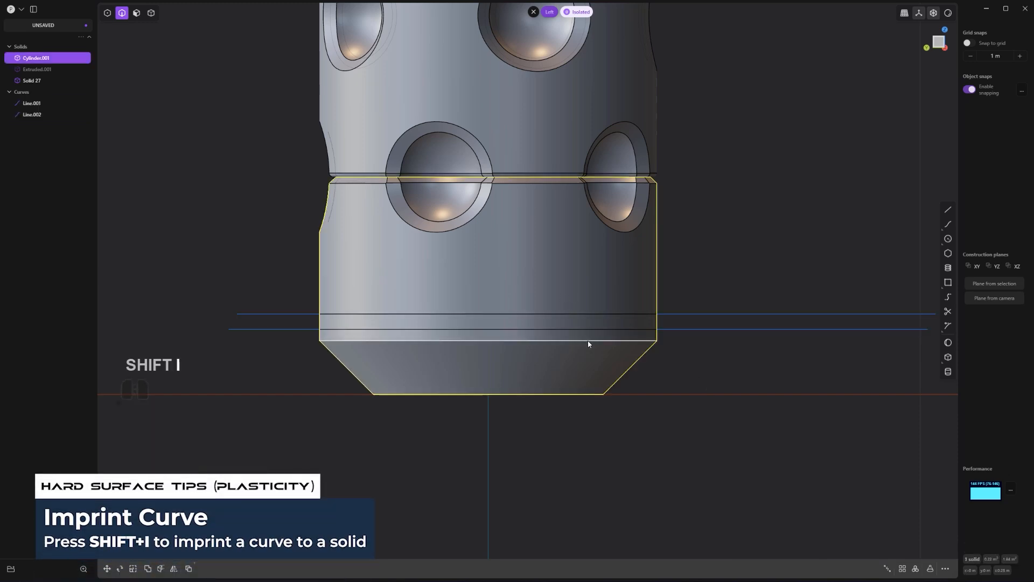
key("3")
left_click(577, 321)
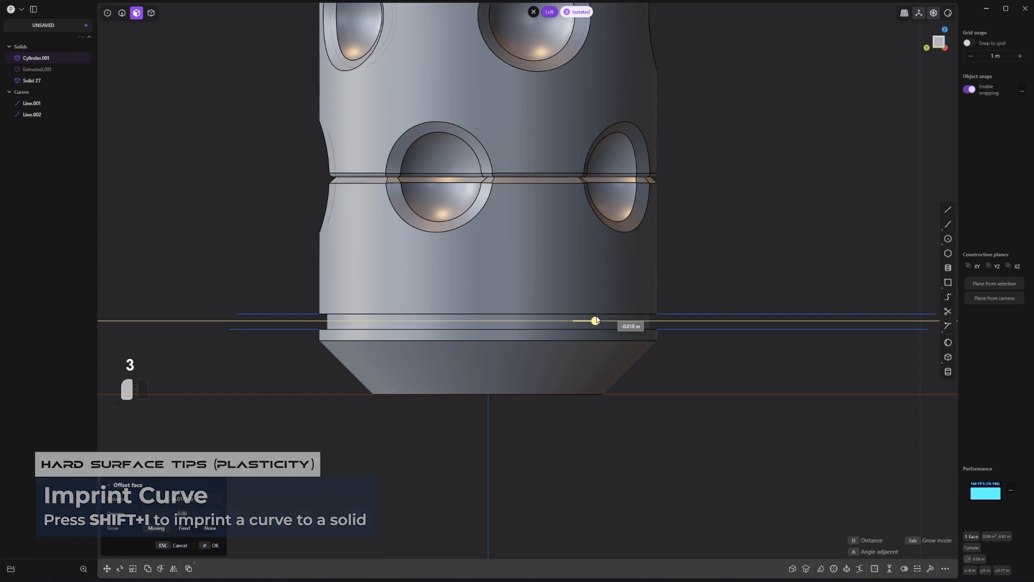
left_click(599, 320)
Step: Delete the two horizontal lines used for the groove imprint
key("2")
left_click(639, 331)
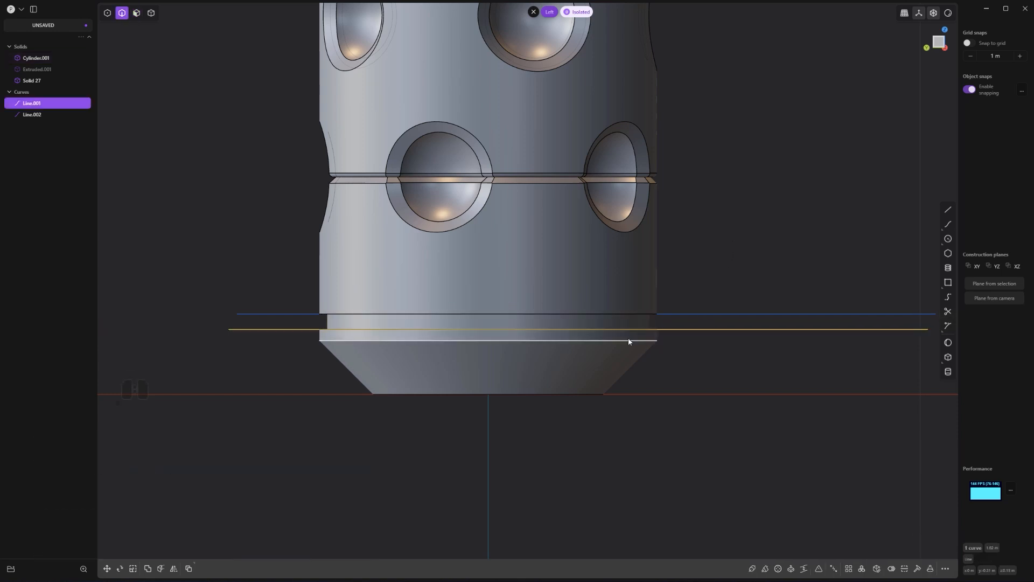
left_click(509, 313, "shift")
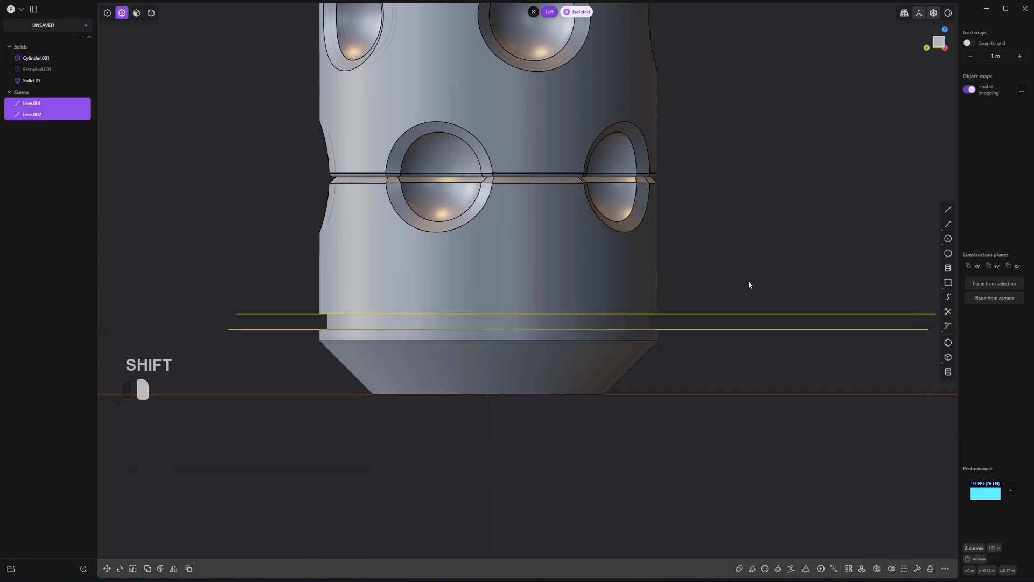
left_click(754, 295)
left_click_drag(774, 405, 769, 217)
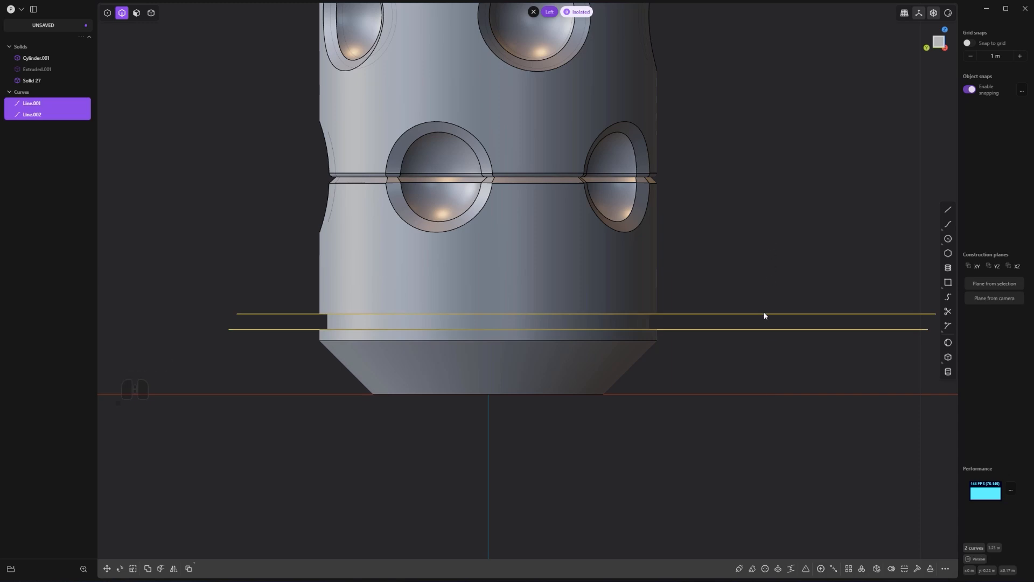
key("x")
Step: Chamfer the upper and lower outer edges of the groove above the base bevel
scroll(672, 362, "up", 3)
key("2")
left_click(591, 300)
left_click(587, 320, "shift")
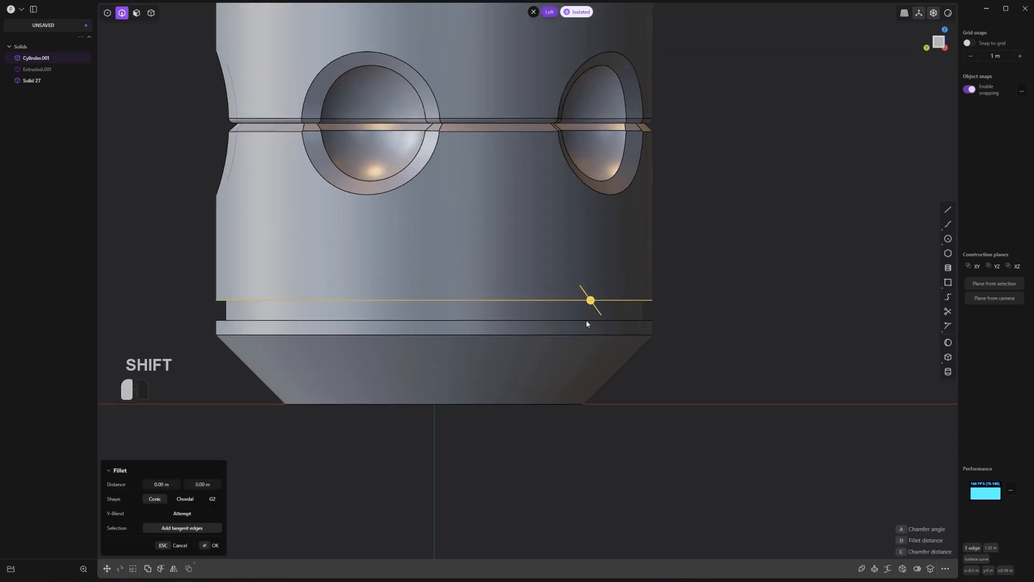
left_click_drag(586, 321, 590, 326)
scroll(751, 307, "down", 4)
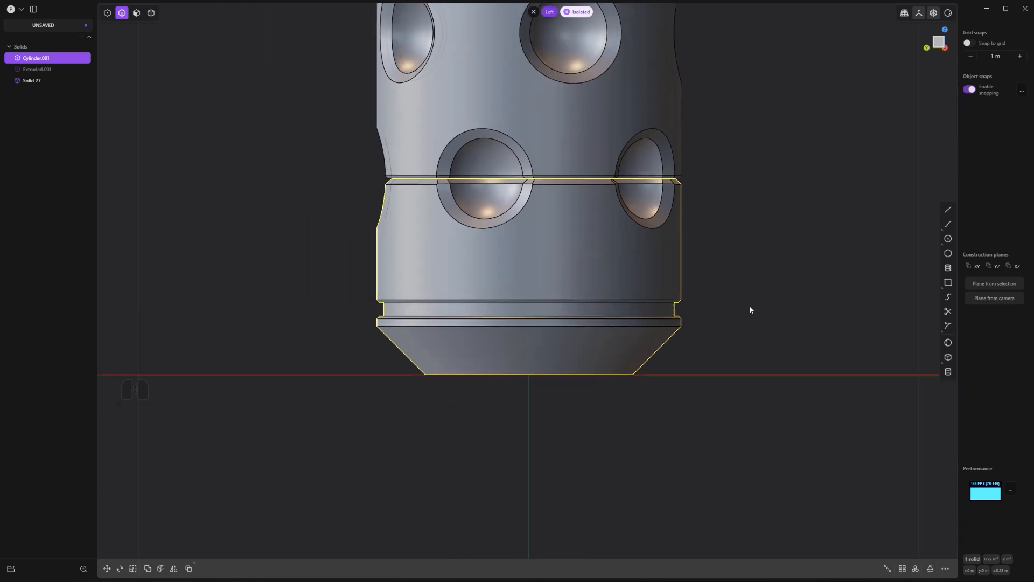
left_click(788, 265)
Step: In the front view, draw a narrow upright rectangle from its center point on the body's centerline at the groove's upper edge
key("KP_1")
key("shift+r")
middle_click_drag(641, 333, 501, 326, "shift")
scroll(488, 361, "up", 3)
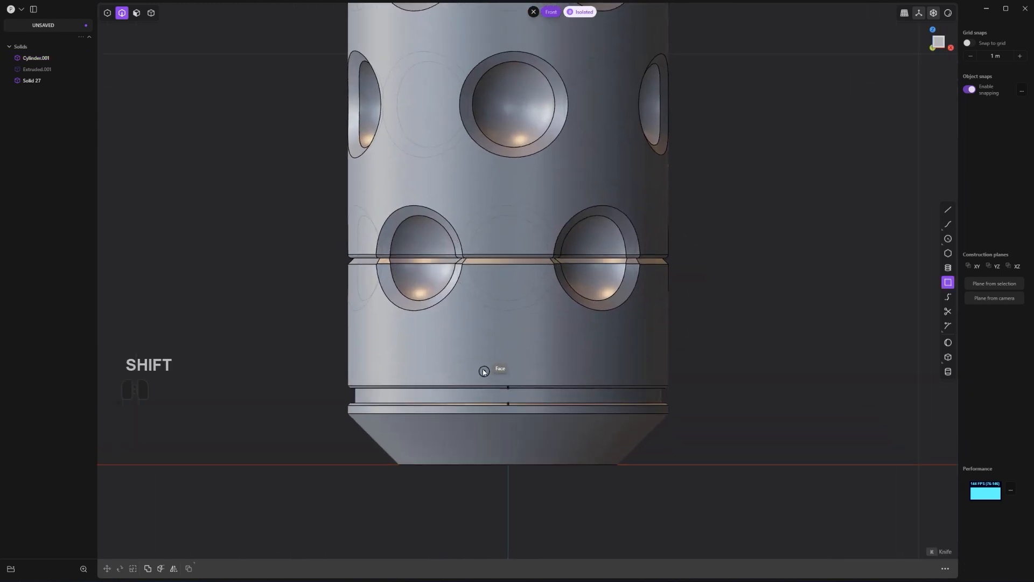
left_click(482, 369)
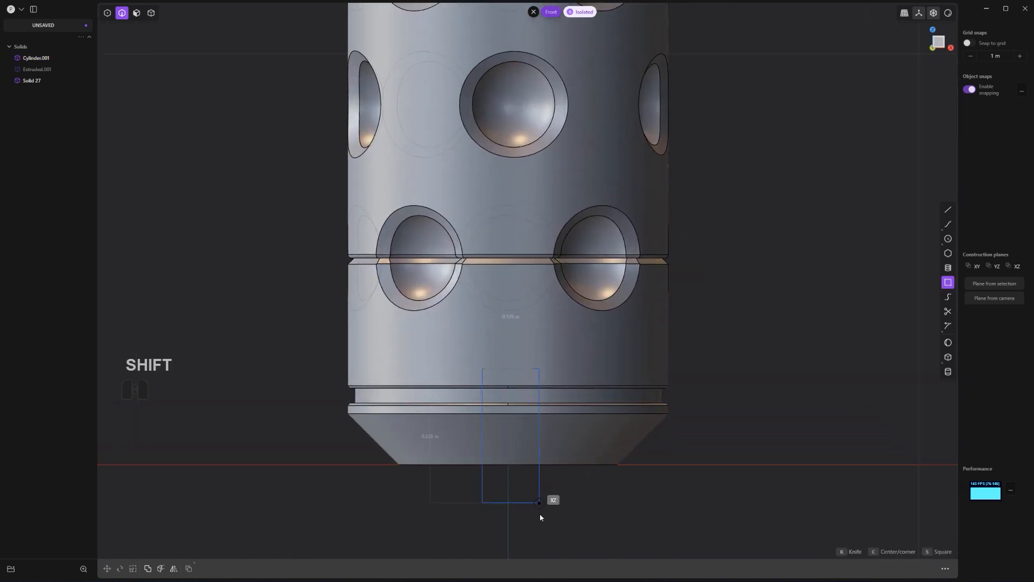
left_click(508, 385)
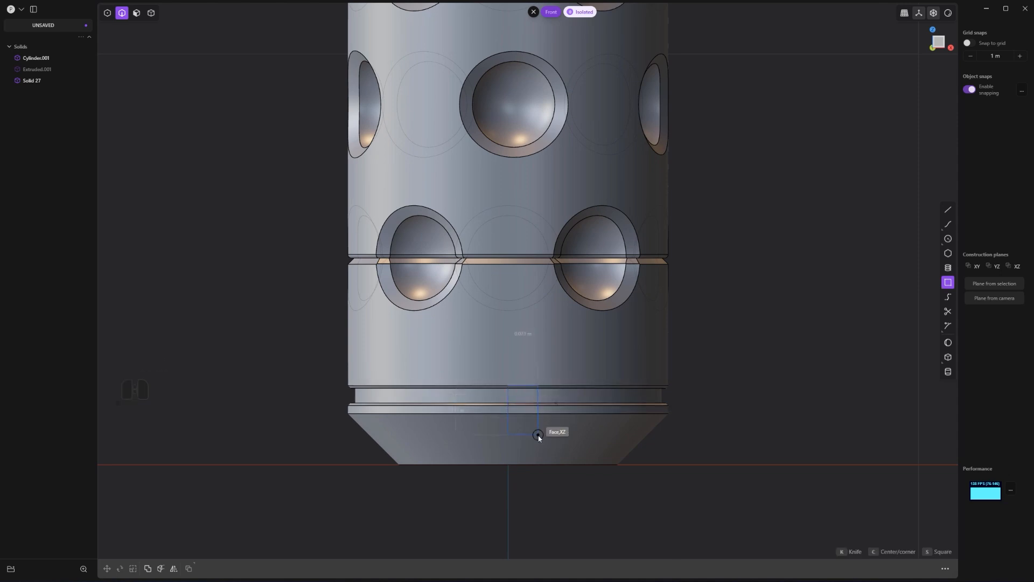
key("c")
key("c")
key("c")
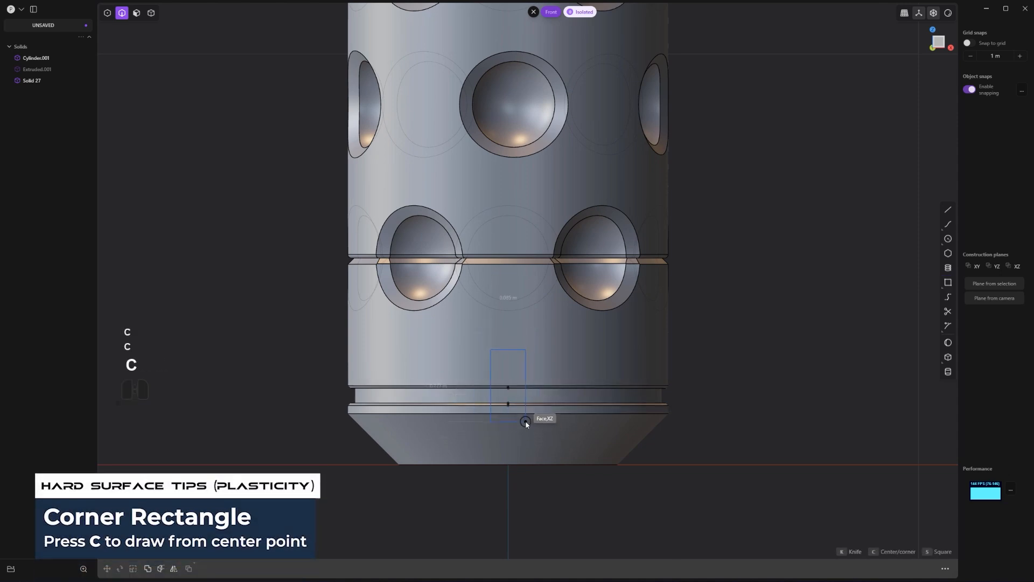
left_click(524, 413)
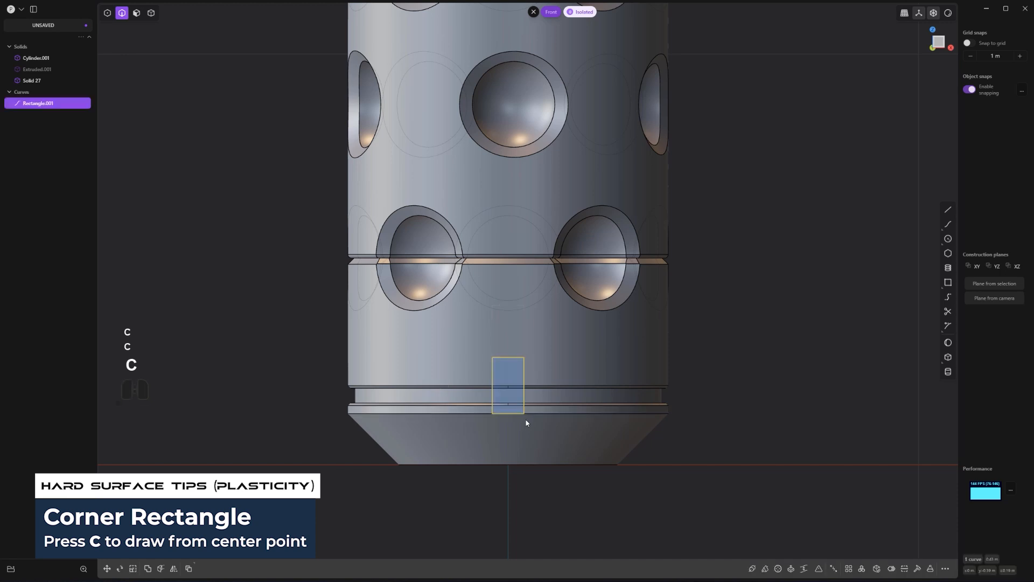
Step: Move the rectangle down along Z over the base bevel so it extends slightly below the body's bottom
key("g")
left_click_drag(508, 348, 507, 370)
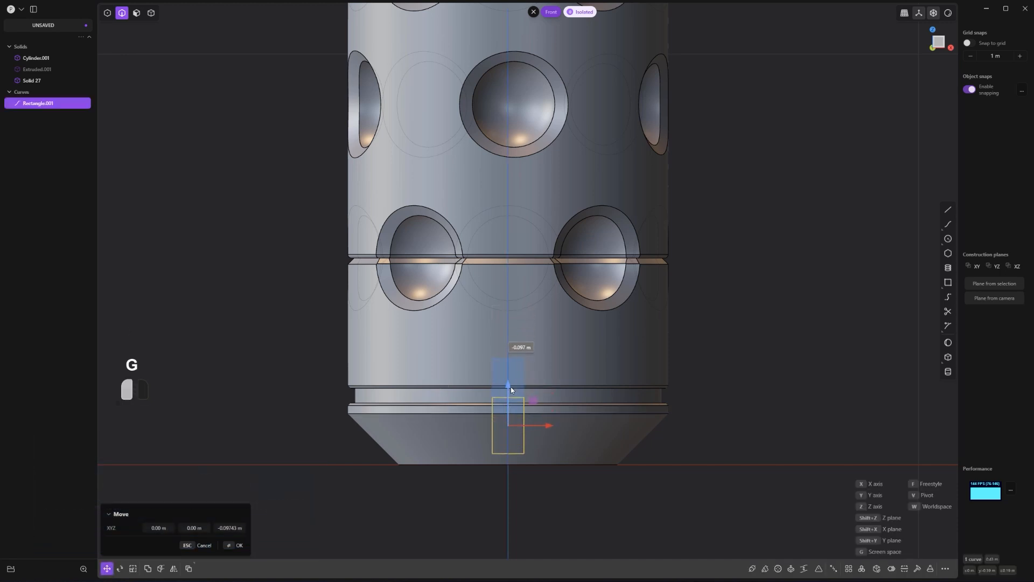
right_click(527, 419)
middle_click_drag(576, 383, 602, 264, "shift")
scroll(602, 264, "up", 4)
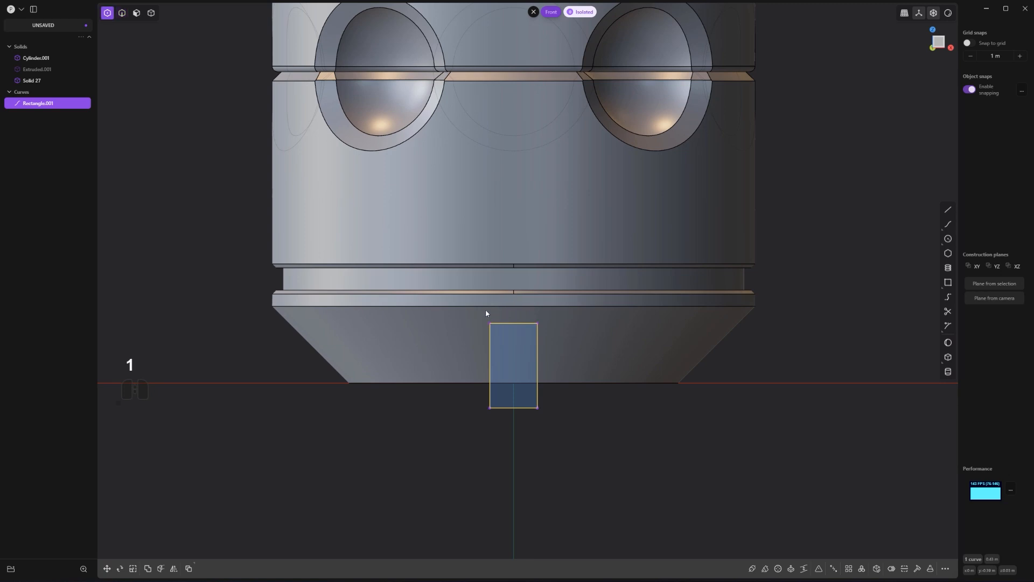
Step: Fillet the two upper corners of the rectangle
left_click(531, 323)
scroll(549, 361, "up", 3)
key("b")
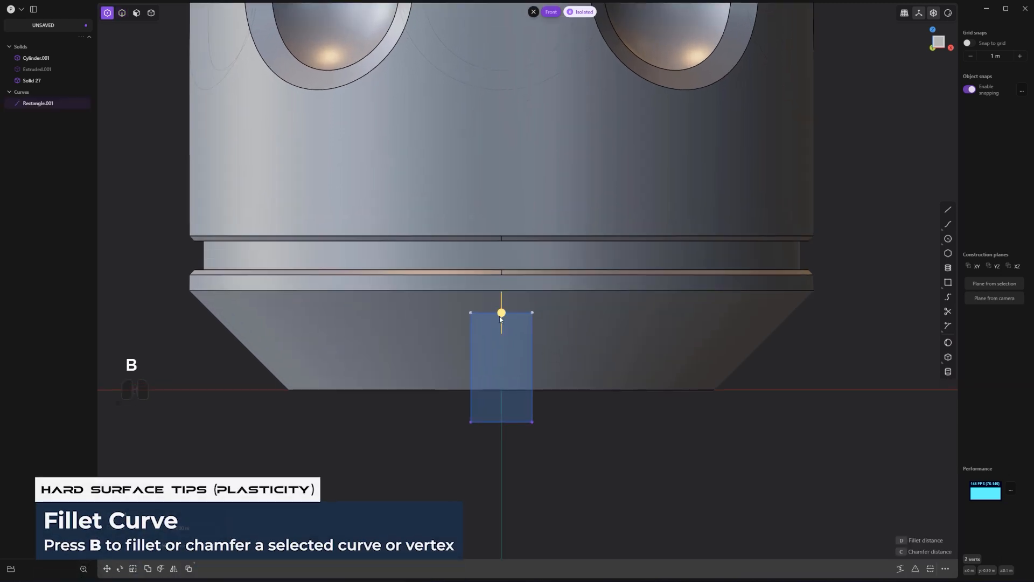
left_click_drag(501, 319, 515, 319)
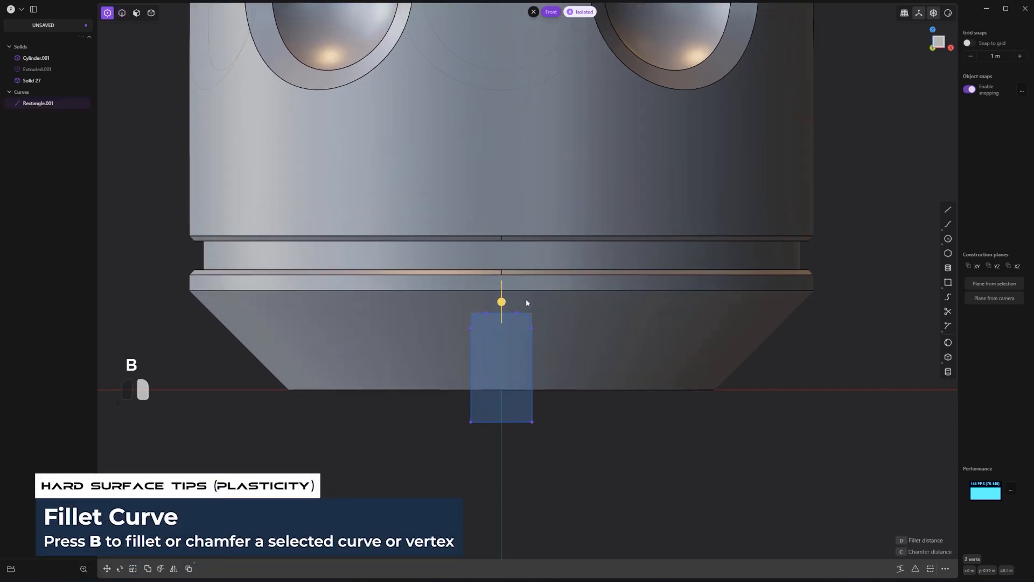
right_click(526, 303)
Step: Create a 360-degree radial array of the rounded rectangle around the body's axis with 7 instances
middle_click_drag(527, 302, 542, 364)
key("2")
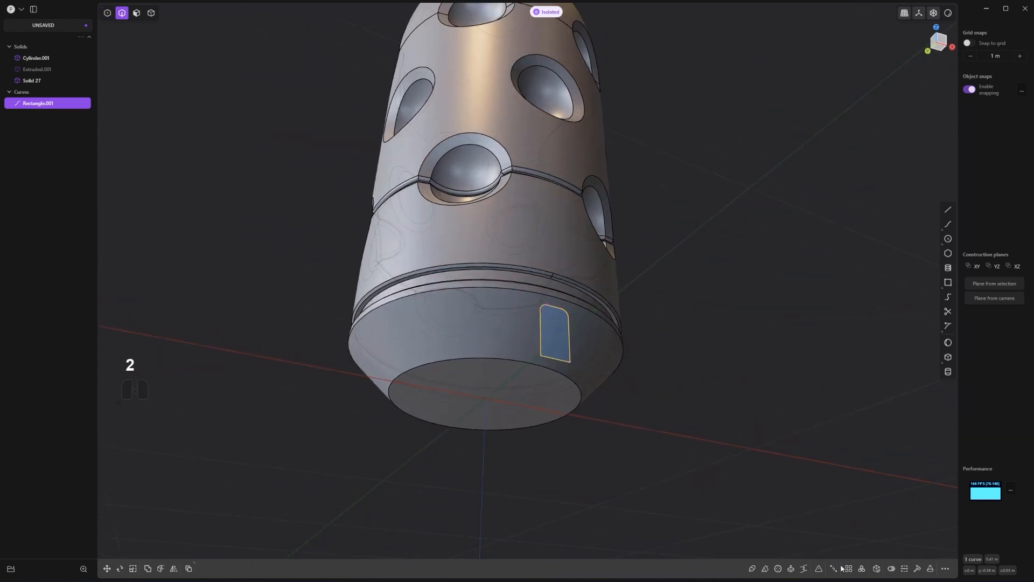
left_click(862, 572)
left_click(487, 399)
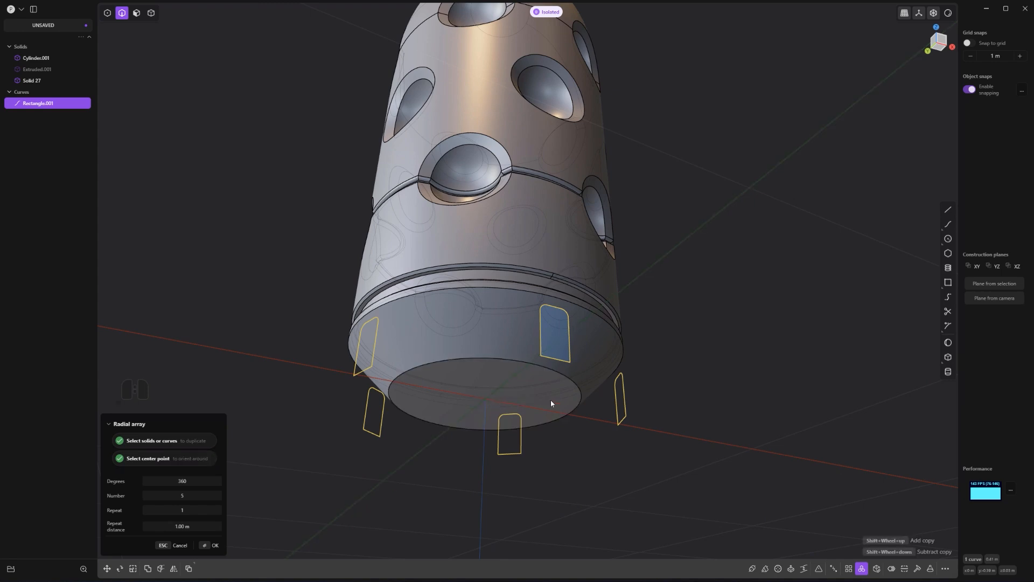
scroll(628, 370, "up", 1)
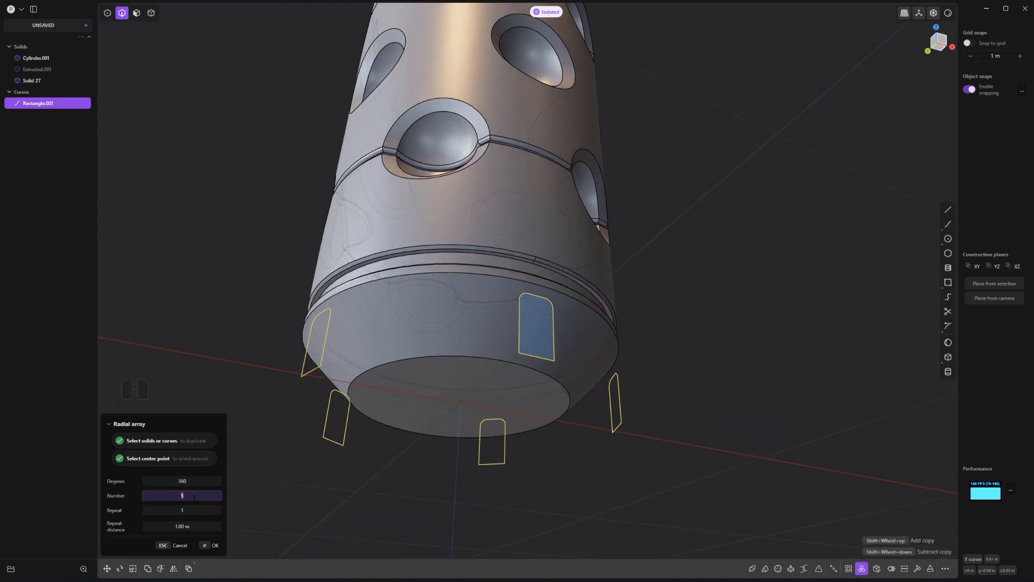
key("Return")
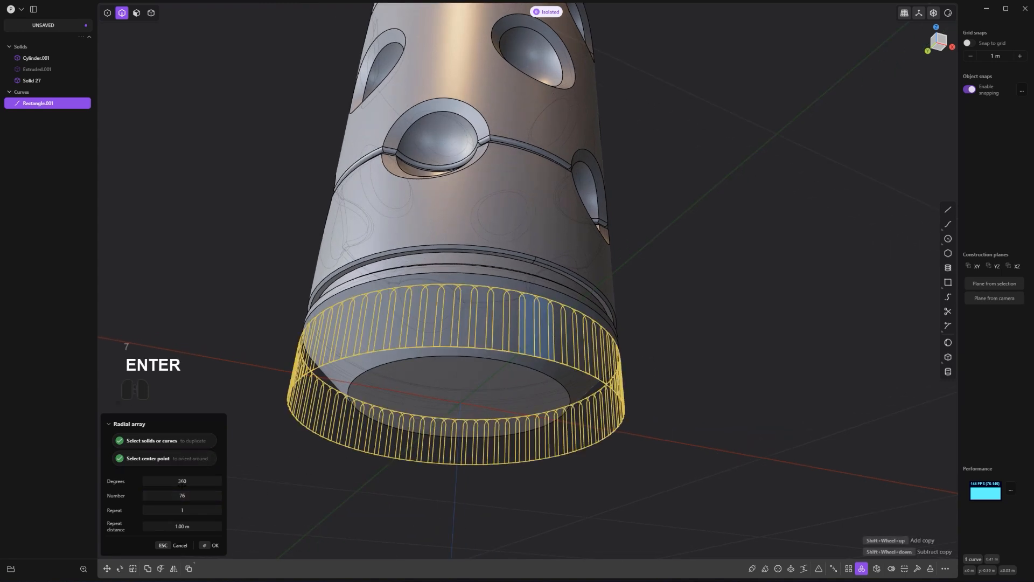
key("Return")
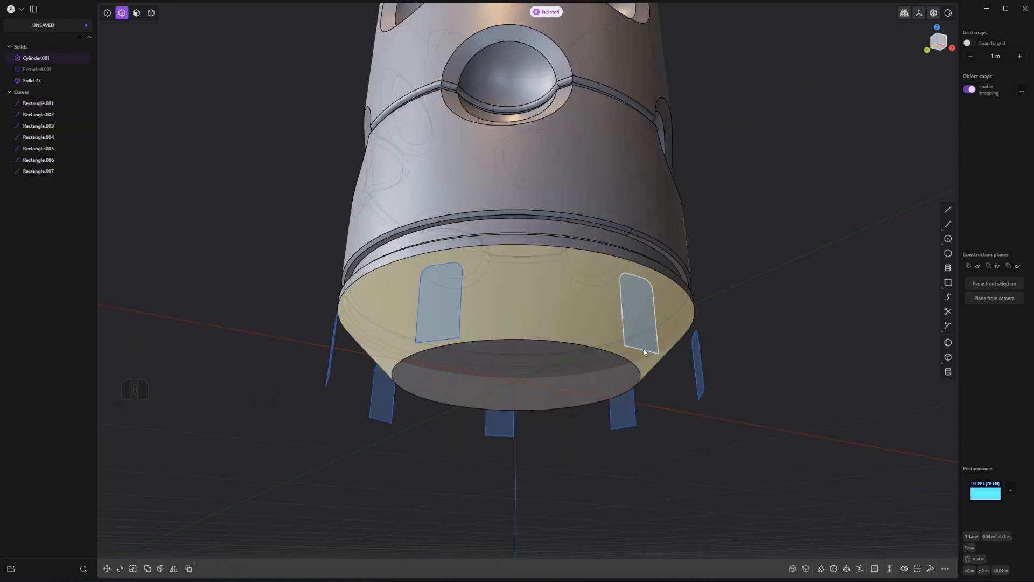
Step: Imprint the first arrayed rounded rectangles onto the sloped base bevel of the lower body
left_click(644, 350)
middle_click_drag(705, 404, 670, 411)
key("shift+i")
left_click(673, 339)
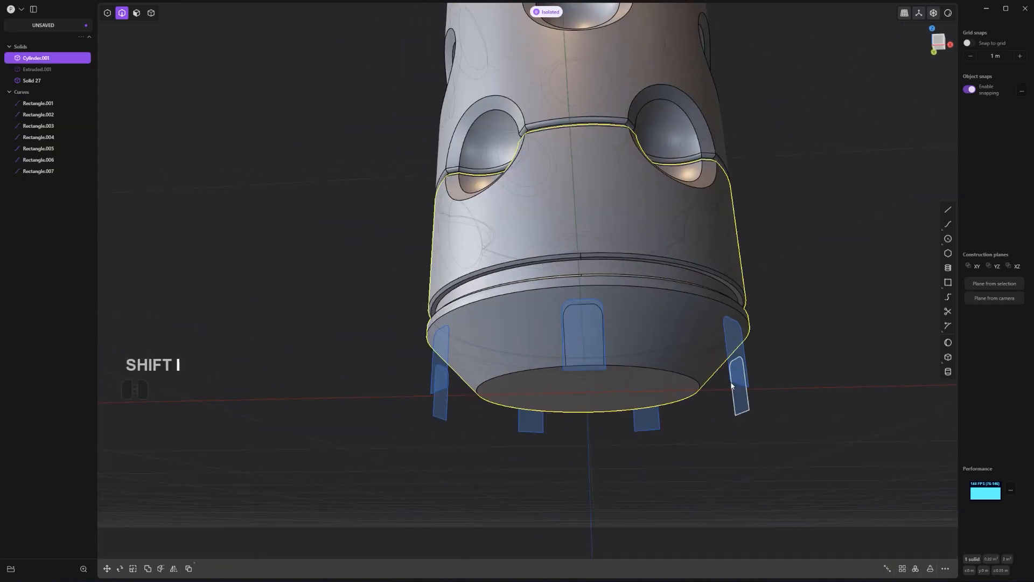
middle_click_drag(673, 339, 544, 307)
left_click(334, 305)
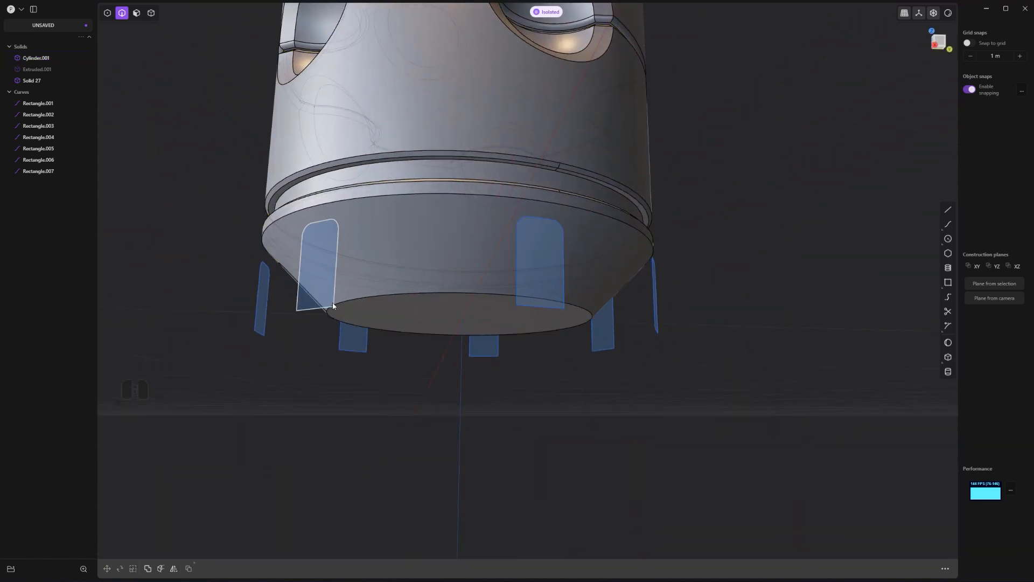
key("shift+i")
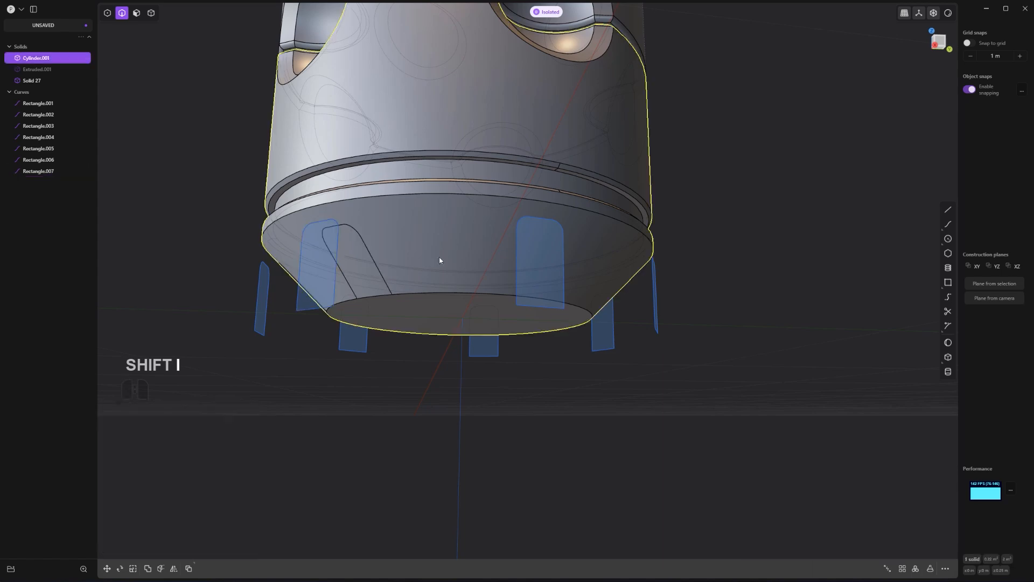
middle_click_drag(439, 261, 549, 359)
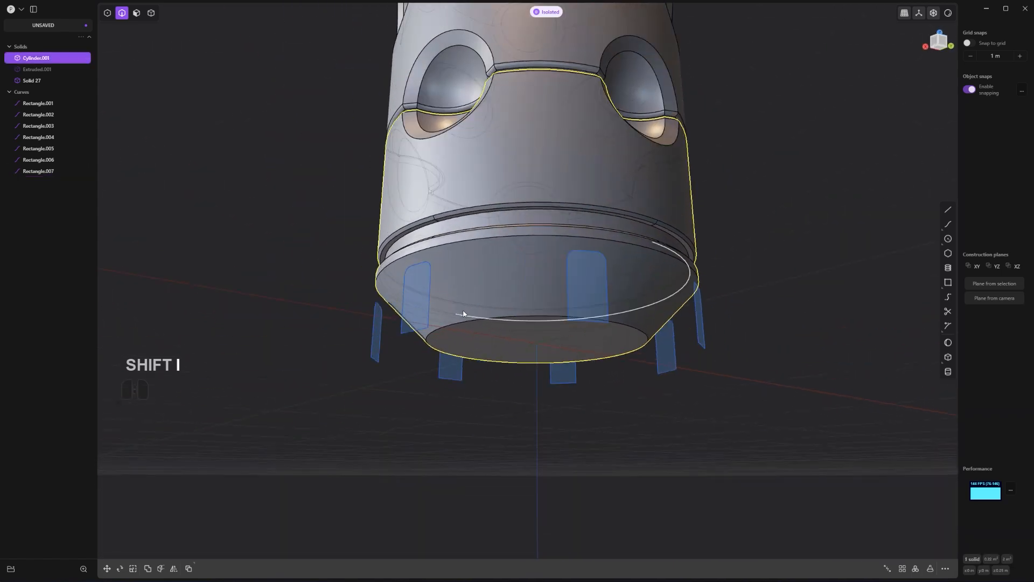
Step: Imprint the remaining rounded rectangles onto the base bevel so the pattern runs all the way around
left_click(420, 302)
key("shift+i")
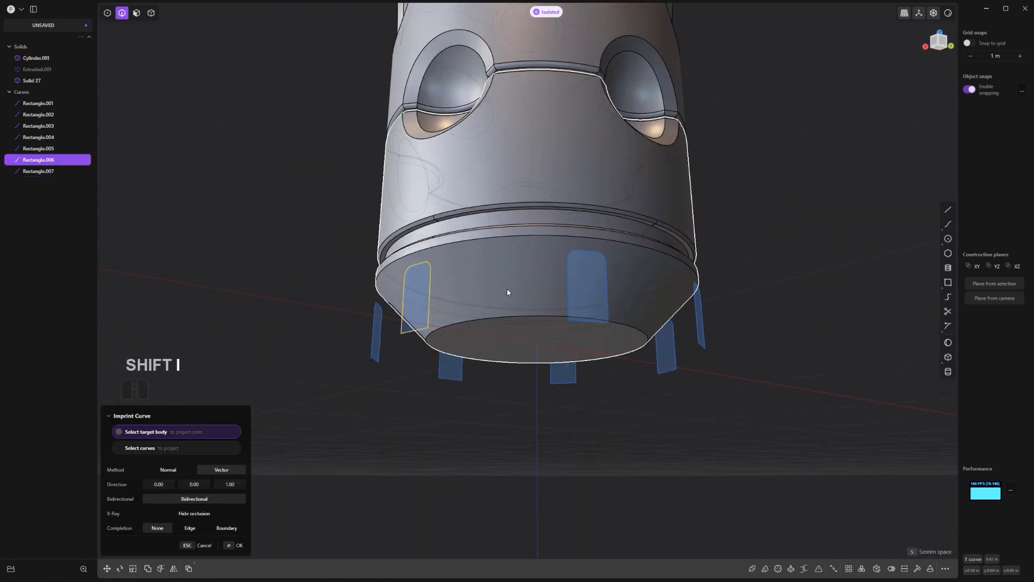
left_click(561, 306)
left_click(600, 320)
mouse_move(608, 323)
middle_mouse_down()
mouse_move(561, 347)
mouse_move(609, 323)
middle_mouse_up()
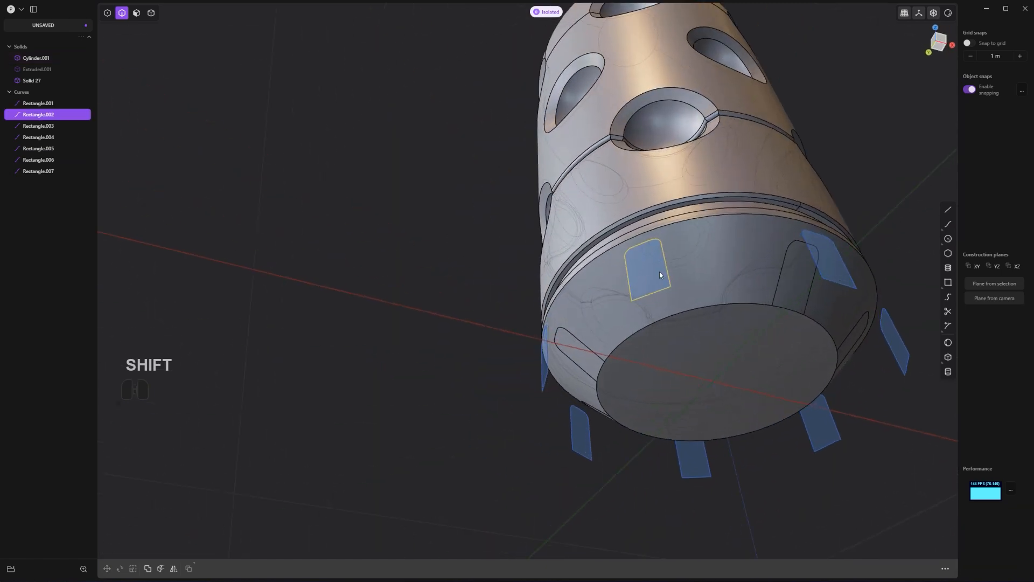
key("shift+i")
left_click(696, 286)
middle_click_drag(696, 286, 642, 341)
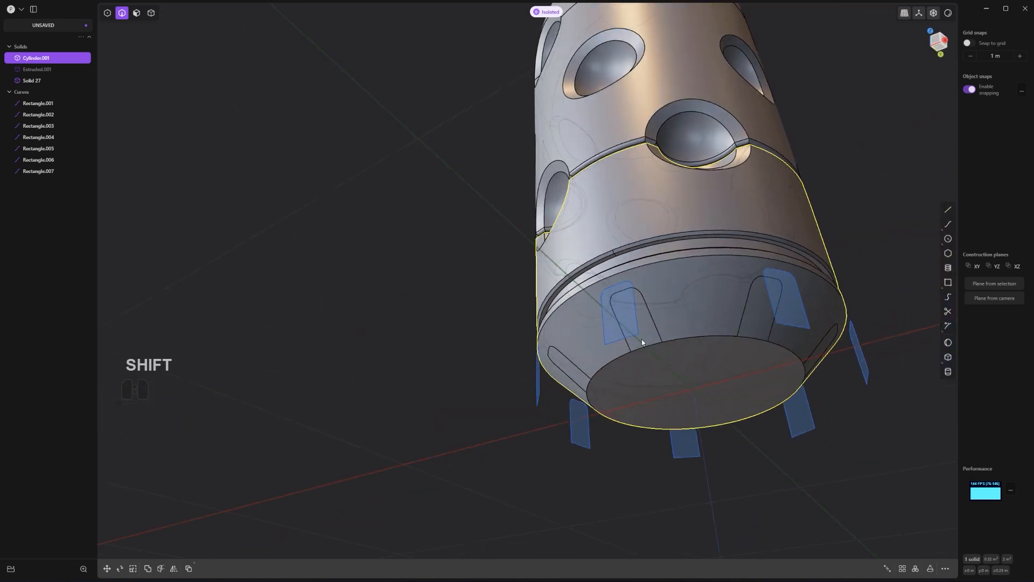
Step: Select the seven imprinted faces around the base bevel and offset them inward to form recessed cutouts
key("3")
left_click(641, 339)
middle_click_drag(600, 389, 668, 380)
left_click(619, 363, "shift")
left_click(543, 402, "shift")
middle_click_drag(578, 400, 684, 423)
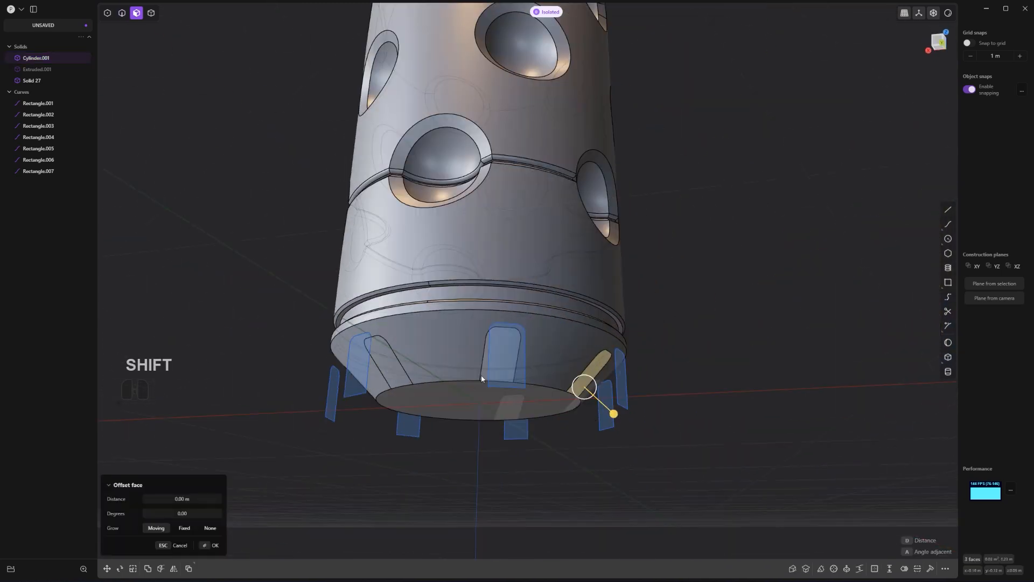
left_click(481, 377, "shift")
middle_click_drag(482, 377, 540, 373)
key("ctrl+z")
left_click(512, 367, "shift")
left_click(403, 371, "shift")
middle_click_drag(403, 370, 668, 350)
left_click(389, 302, "shift")
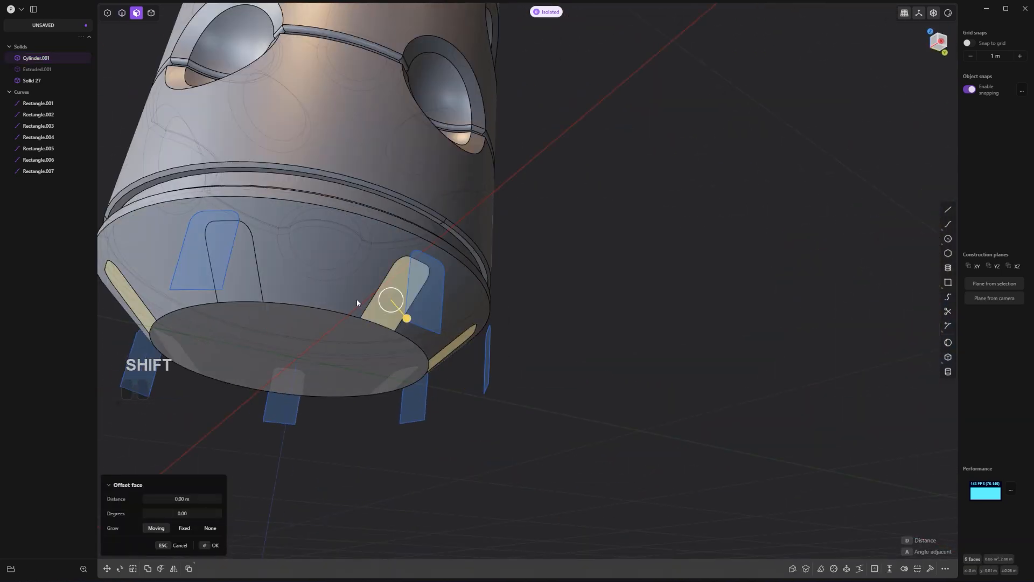
left_click(246, 283, "shift")
middle_click_drag(305, 298, 598, 377)
left_click_drag(483, 382, 479, 370)
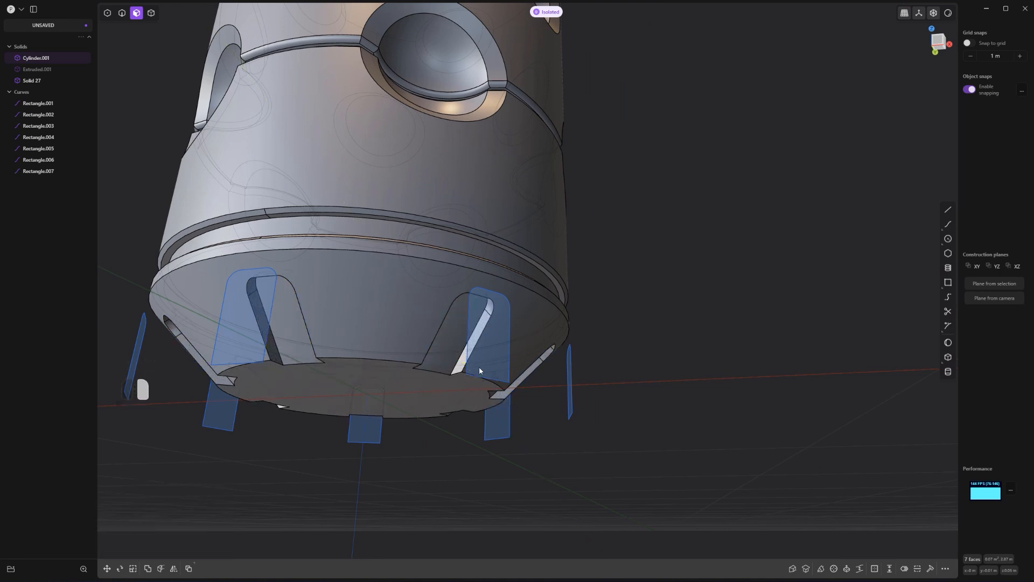
Step: Chamfer the outer edges of all seven recessed base cutouts with a small bevel
key("2")
left_click(446, 316)
middle_click_drag(327, 342, 480, 352, "shift")
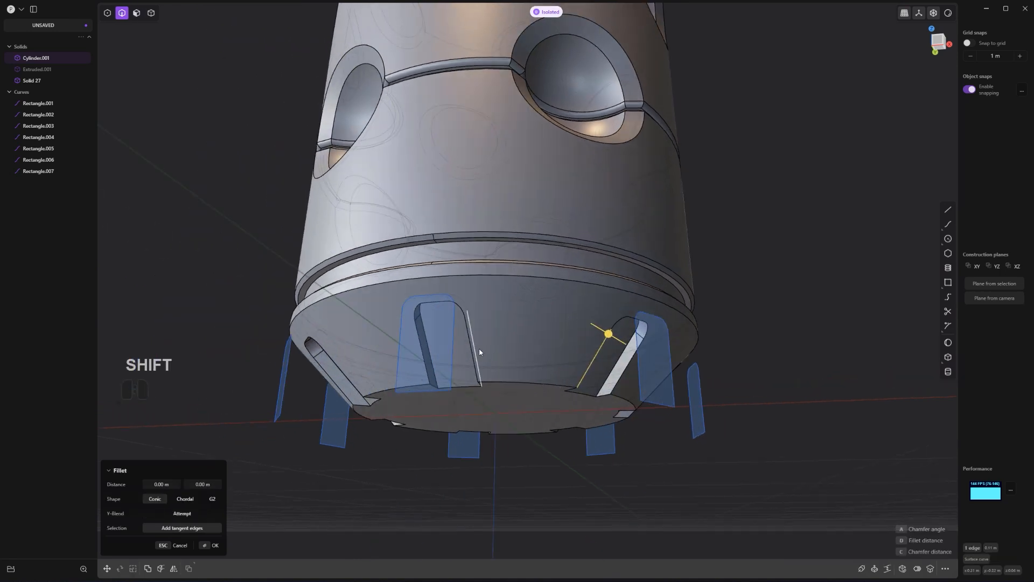
key("ctrl+z")
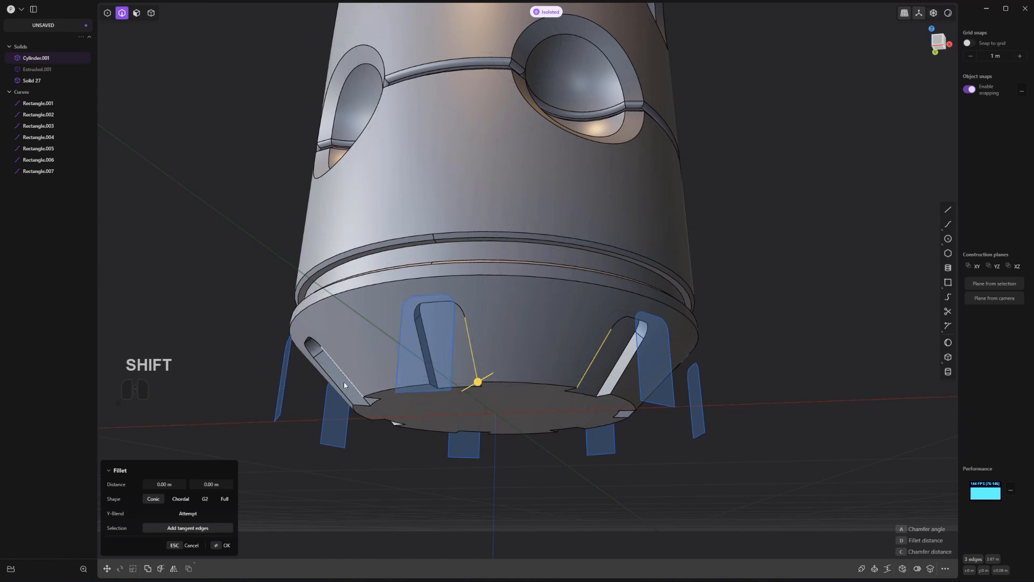
middle_click_drag(351, 365, 741, 332)
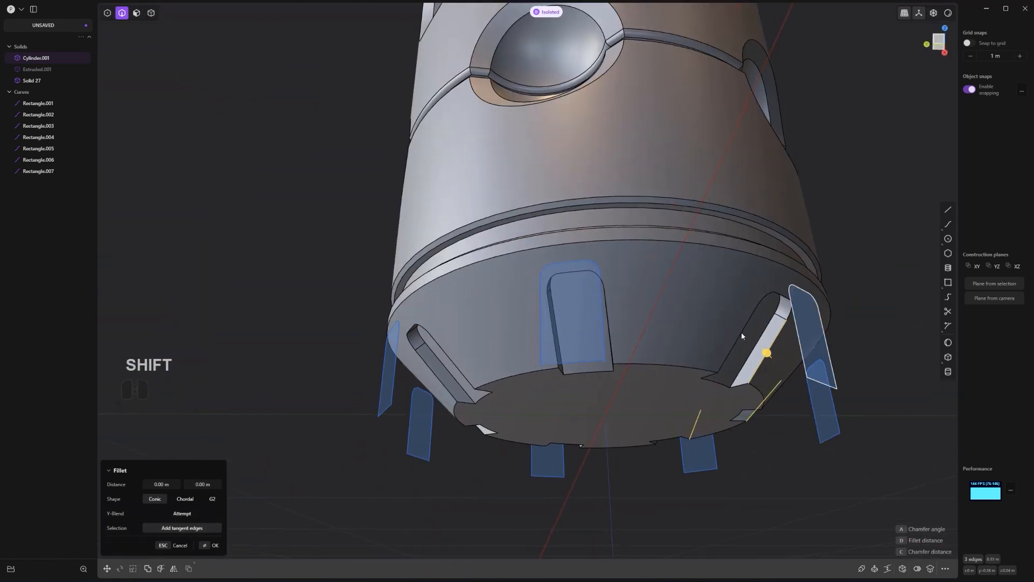
left_click(612, 330, "shift")
key("ctrl+z")
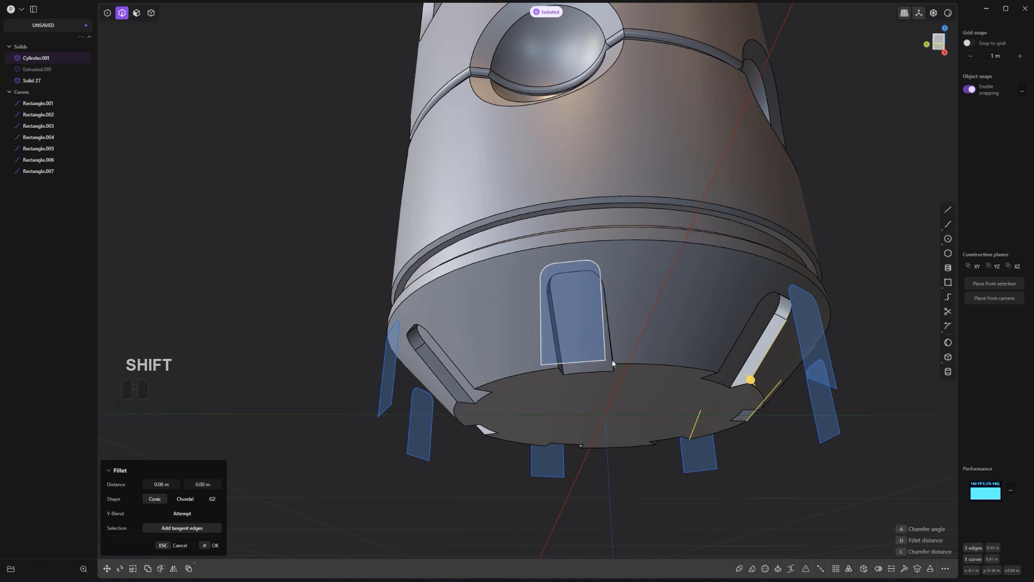
left_click(615, 358, "shift")
middle_click_drag(463, 373, 781, 320)
middle_click_drag(356, 237, 541, 232)
left_click(537, 220, "shift")
left_click_drag(539, 213, 547, 215)
right_click(577, 219)
Step: Delete the seven leftover rectangle curves, Rectangle.001 to Rectangle.007
scroll(582, 226, "down", 4)
left_click(57, 172)
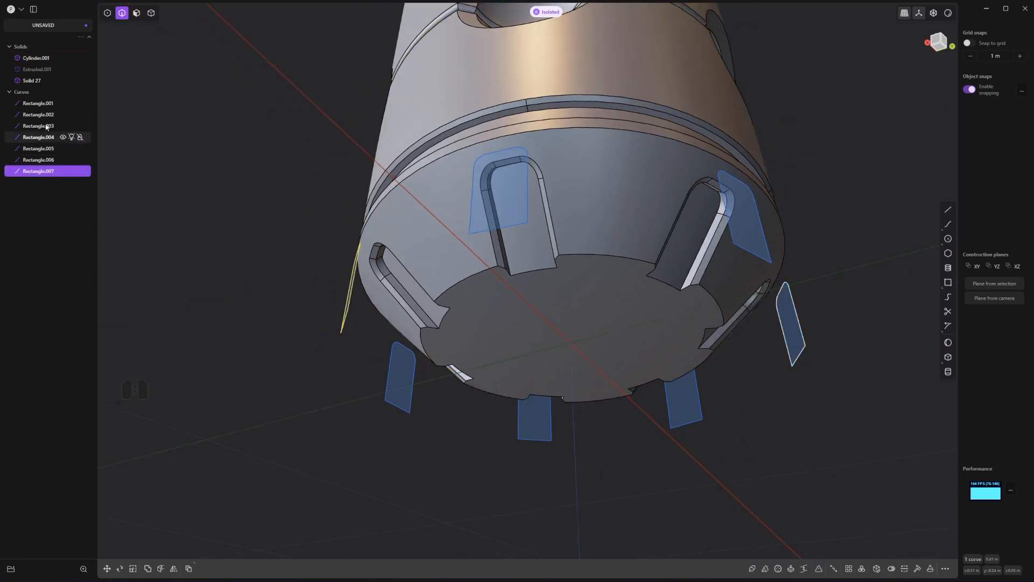
left_click(38, 103, "shift")
key("x")
Step: In the top view, draw a straight line from the corner of the cap's flat across the whole cap, parallel to Y
middle_click_drag(538, 227, 591, 194)
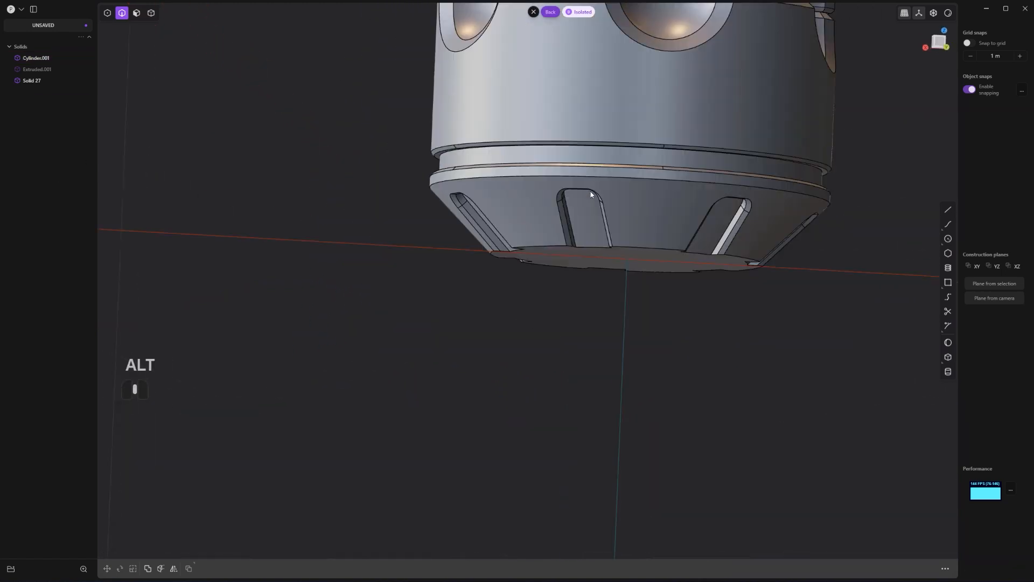
left_click(947, 212)
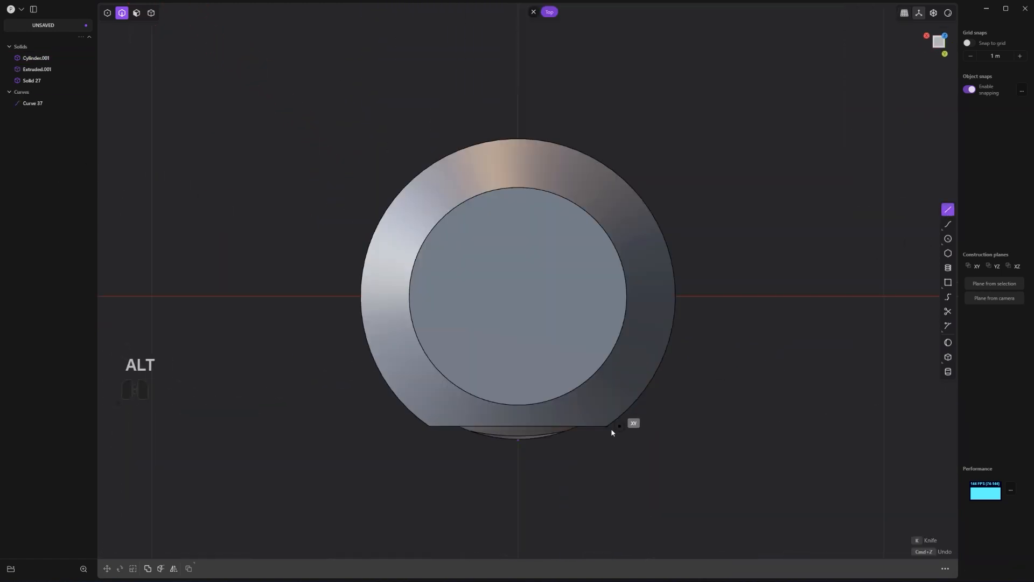
left_click(608, 425)
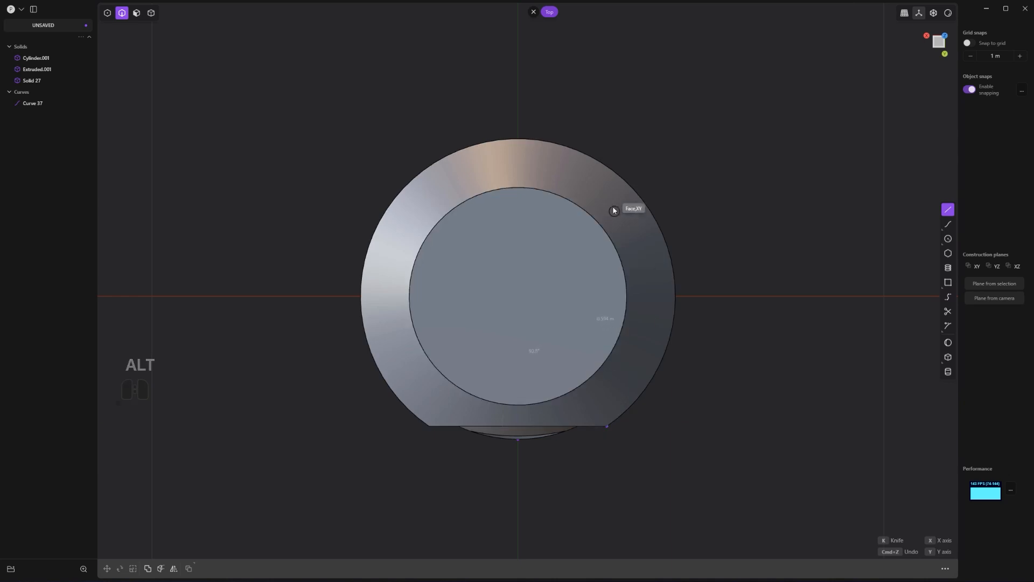
right_click(703, 236)
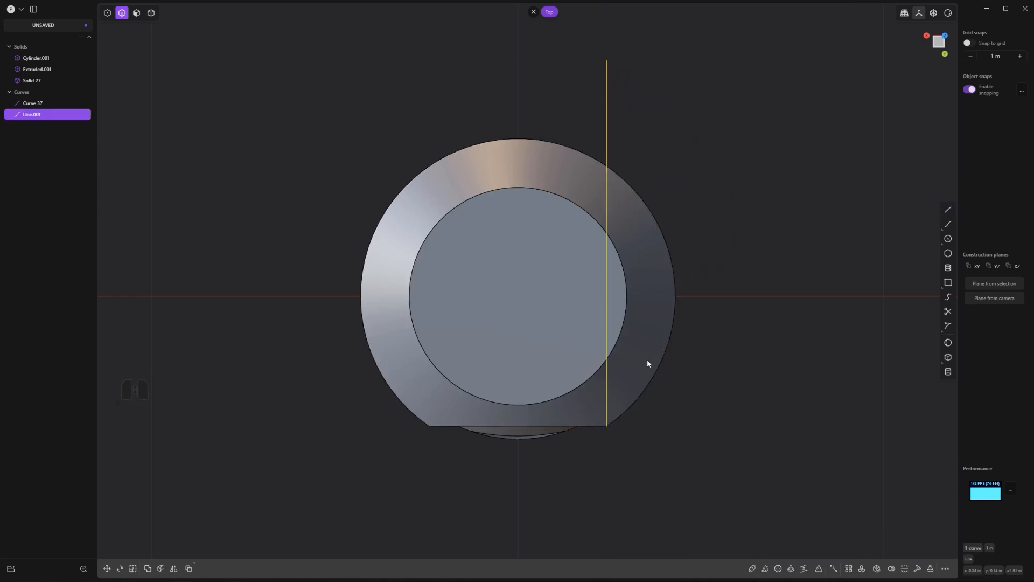
Step: Imprint the straight line onto the cap solid
key("shift+i")
left_click(641, 332)
right_click(649, 332)
Step: Delete the sloped cap bevel face split off by the imprinted line, leaving an opening
middle_click_drag(740, 342, 644, 234)
middle_click_drag(643, 235, 593, 316, "shift")
key("3")
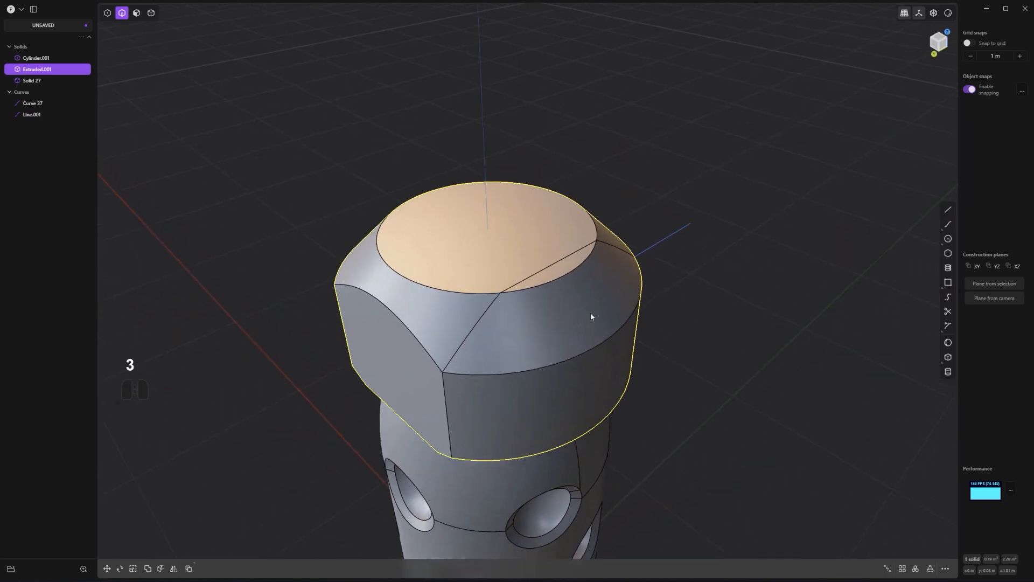
left_click(563, 277)
middle_click_drag(560, 279, 681, 271)
key("shift+x")
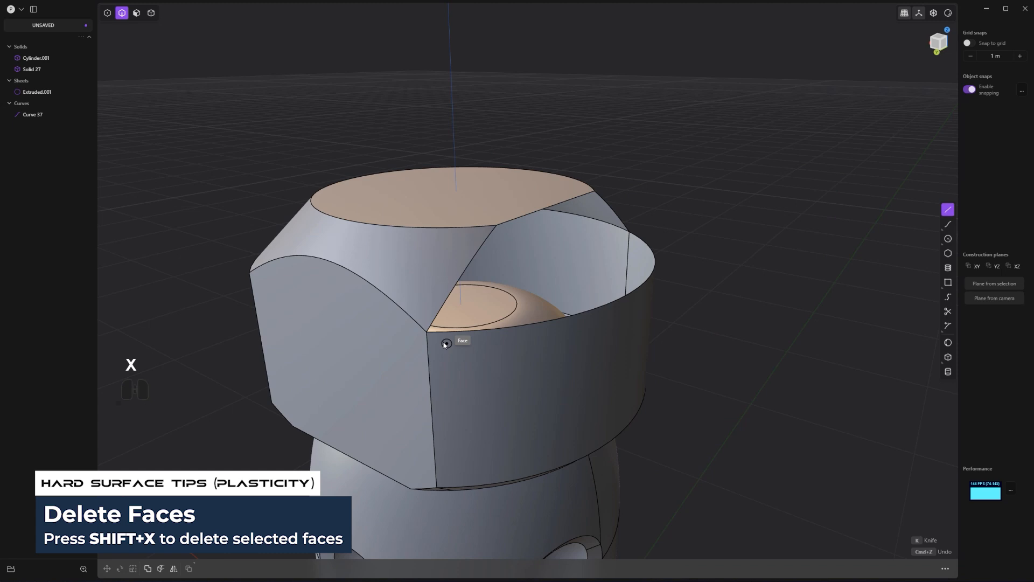
Step: Draw a line joining the two lower end corners of the opening in the cap
left_click(427, 332)
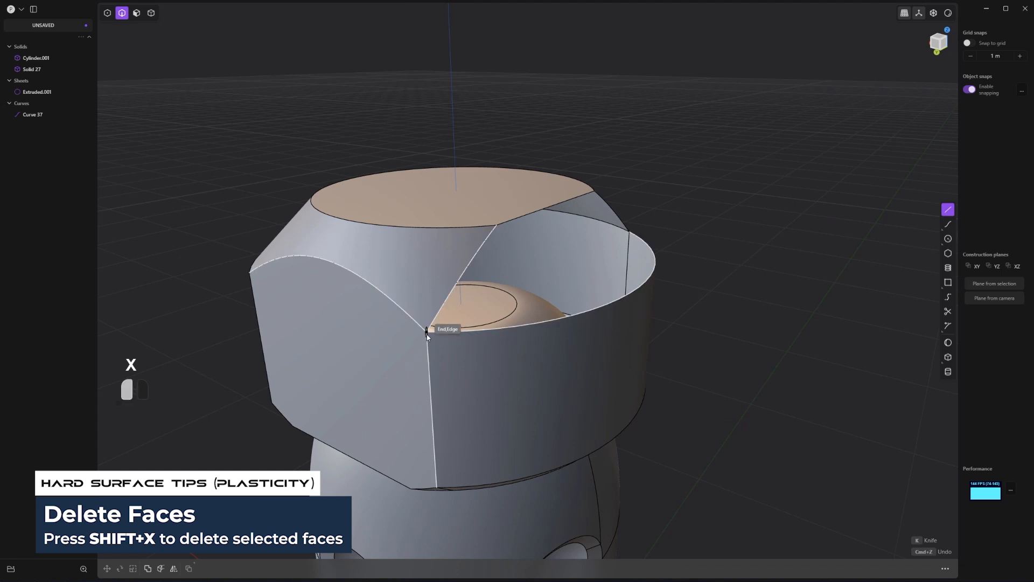
left_click(629, 232)
middle_click_drag(629, 232, 582, 209)
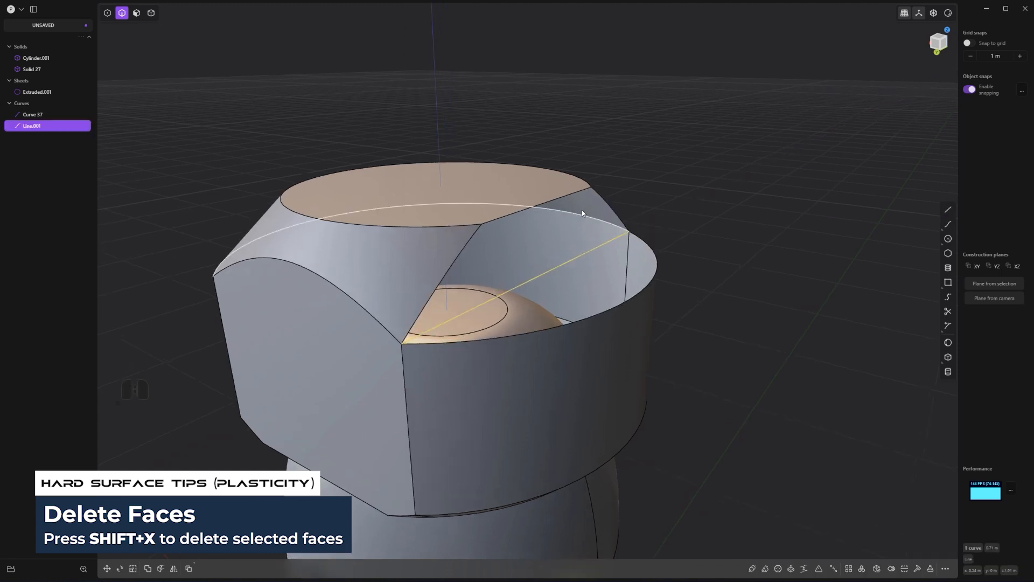
Step: Loft a sheet between the two slanted edges of the cap opening and cycle its continuity away from G1 to make it flat
left_click(531, 206)
left_click(457, 264)
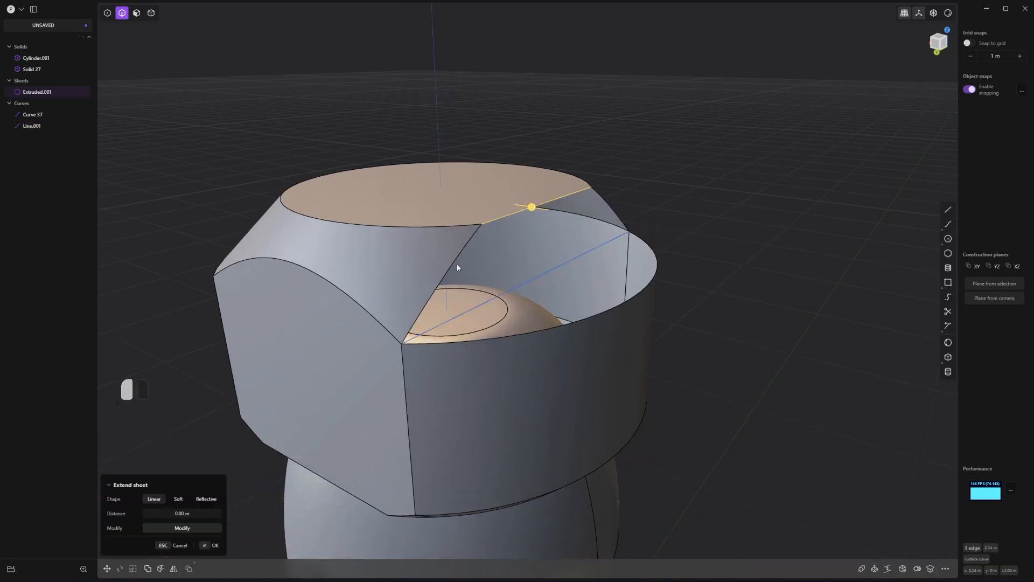
left_click(612, 212, "shift")
key("l")
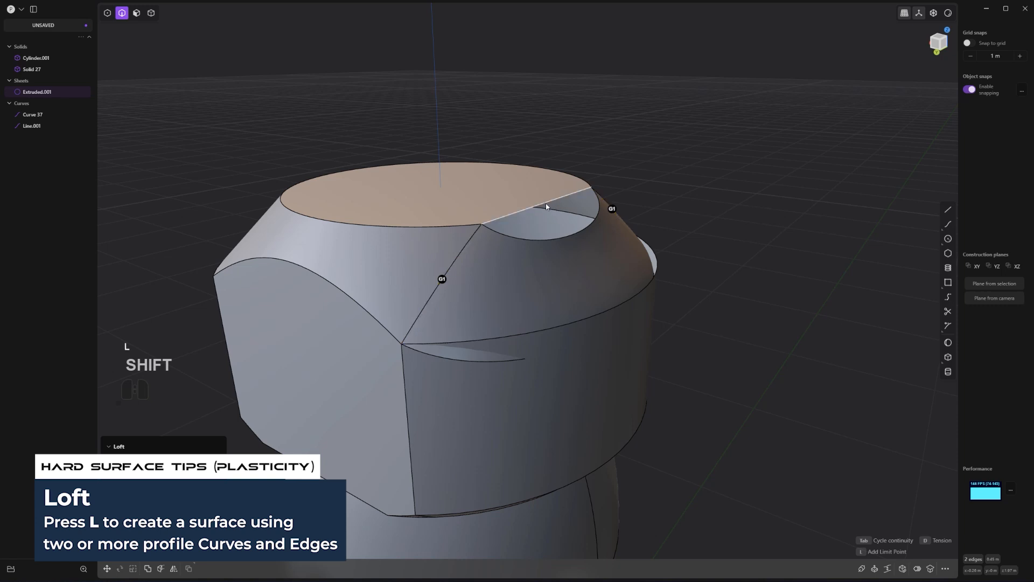
left_click(545, 204, "shift")
middle_click_drag(523, 283, 723, 268)
key("Tab")
right_click(740, 261)
Step: Delete the construction line along the lower edge of the lofted sheet
key("2")
left_click(484, 307)
key("x")
scroll(558, 296, "down", 3)
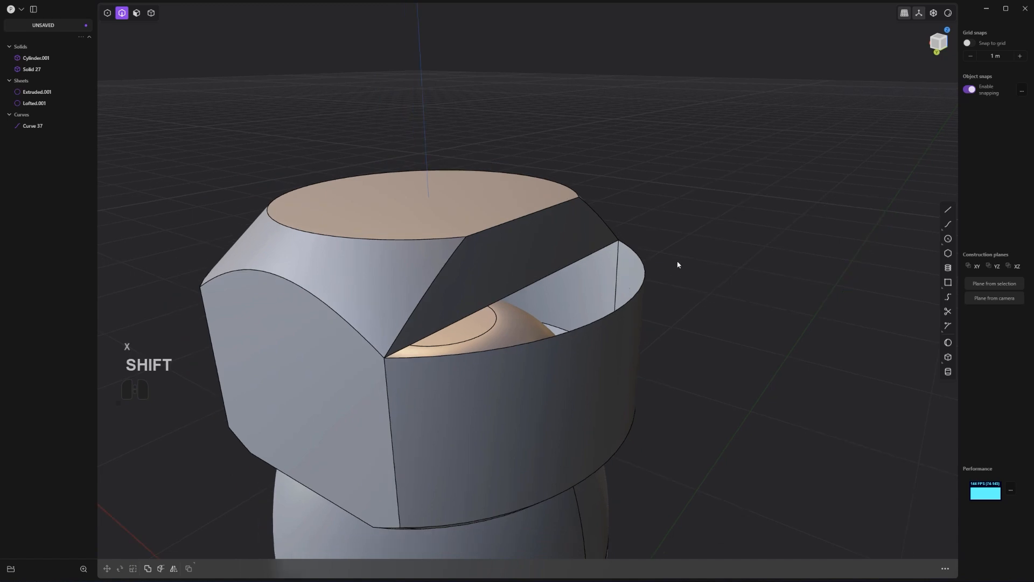
Step: Join the lofted sheet with the open cap sheet
key("4")
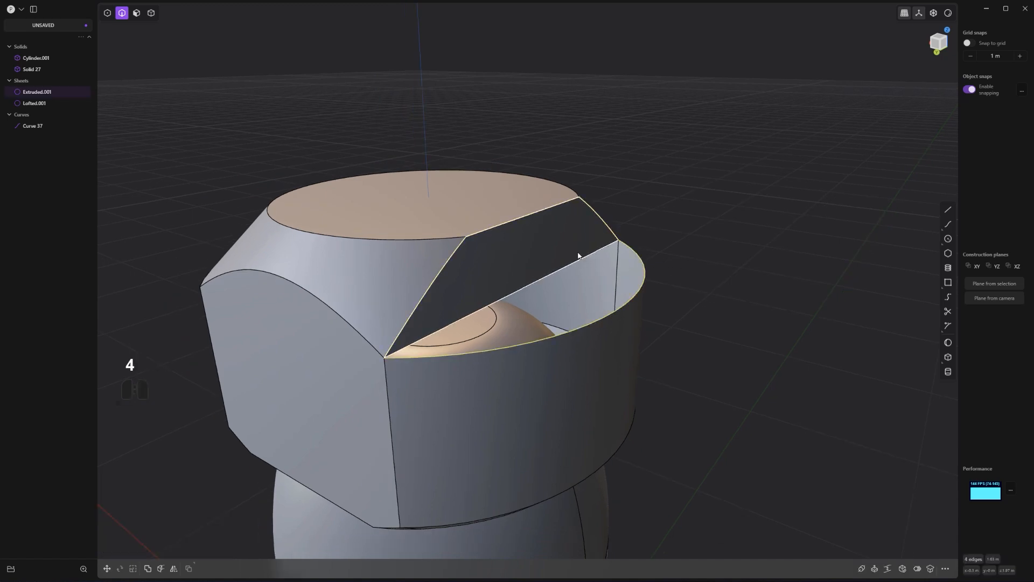
left_click(504, 233)
left_click(501, 236, "shift")
key("j")
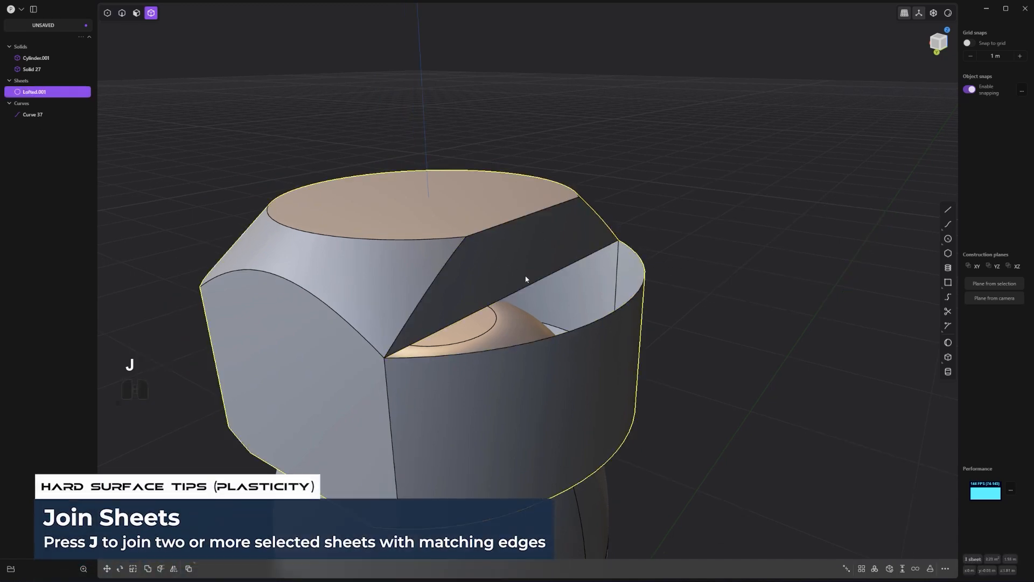
Step: Select the boundary loop of the remaining opening beside the lofted face and fill it to close the cap
key("2")
left_click(554, 285, "alt")
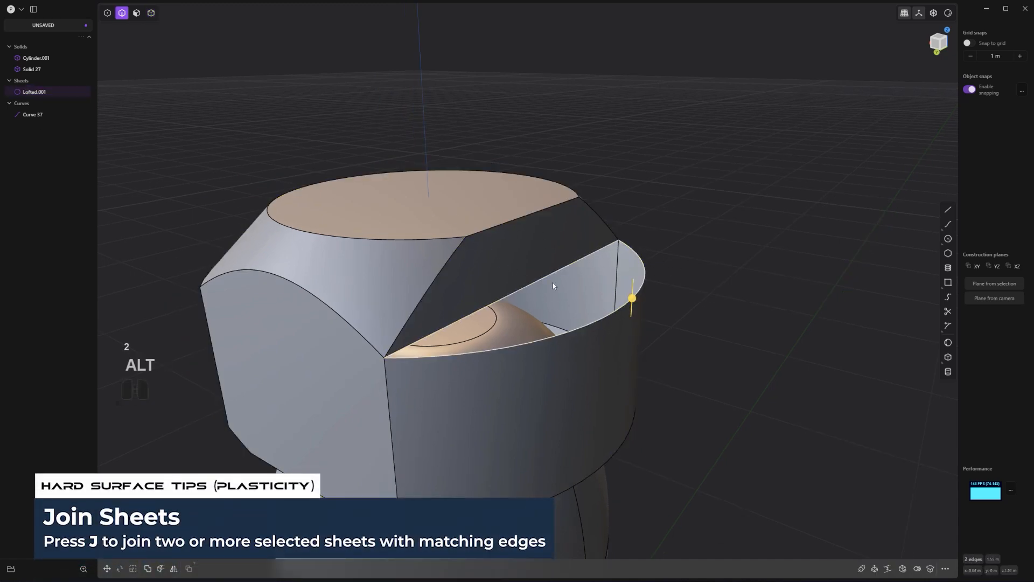
left_click(914, 568)
middle_click_drag(797, 390, 644, 373)
key("4")
key("alt+x")
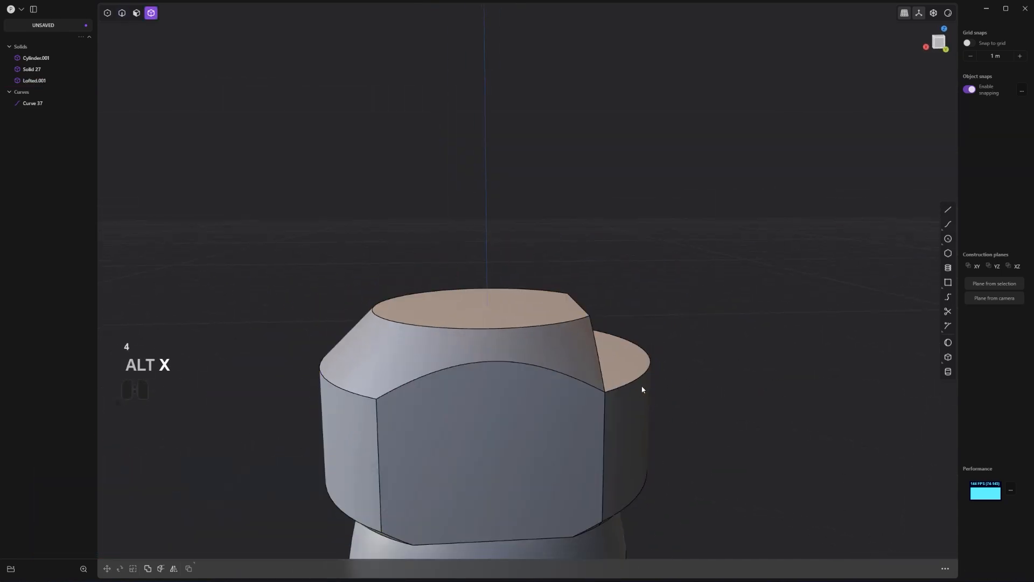
scroll(639, 386, "down", 3)
middle_click_drag(623, 356, 543, 126, "shift")
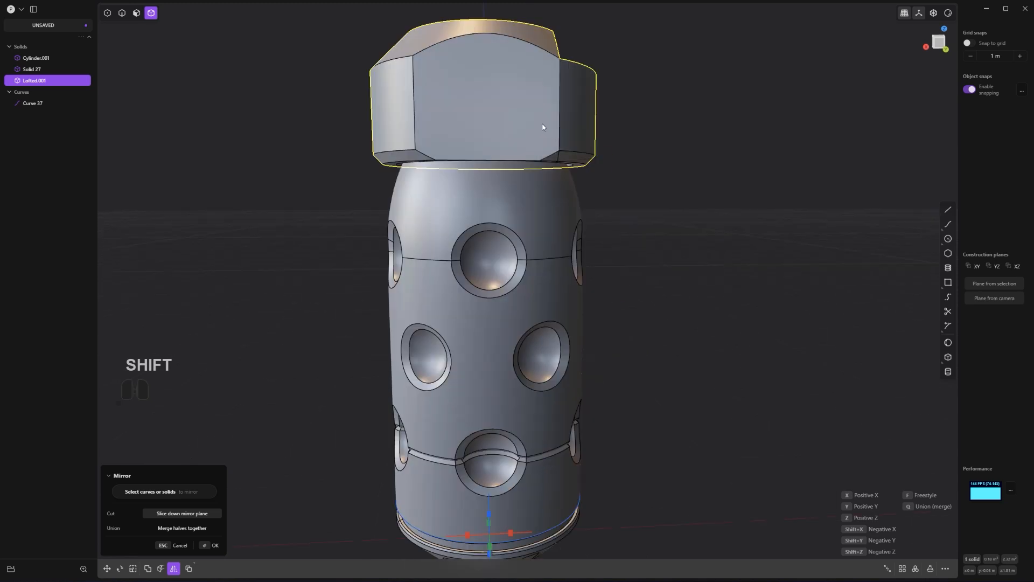
left_click(544, 127)
key("ctrl+z")
Step: Mirror the notched cap along the X axis and merge the halves so both sides have the cut
middle_click_drag(604, 144, 590, 167)
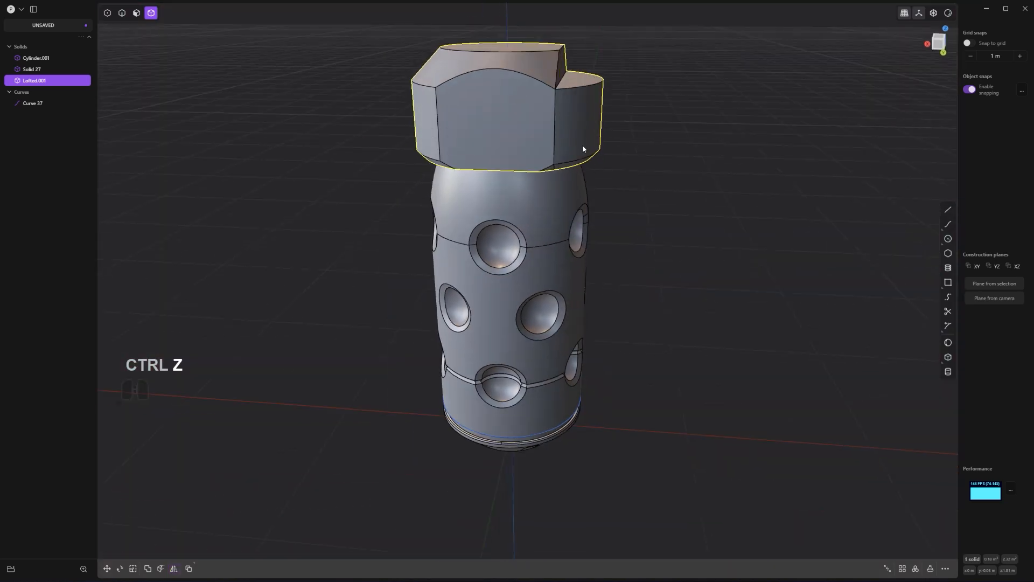
key("alt+x")
key("2")
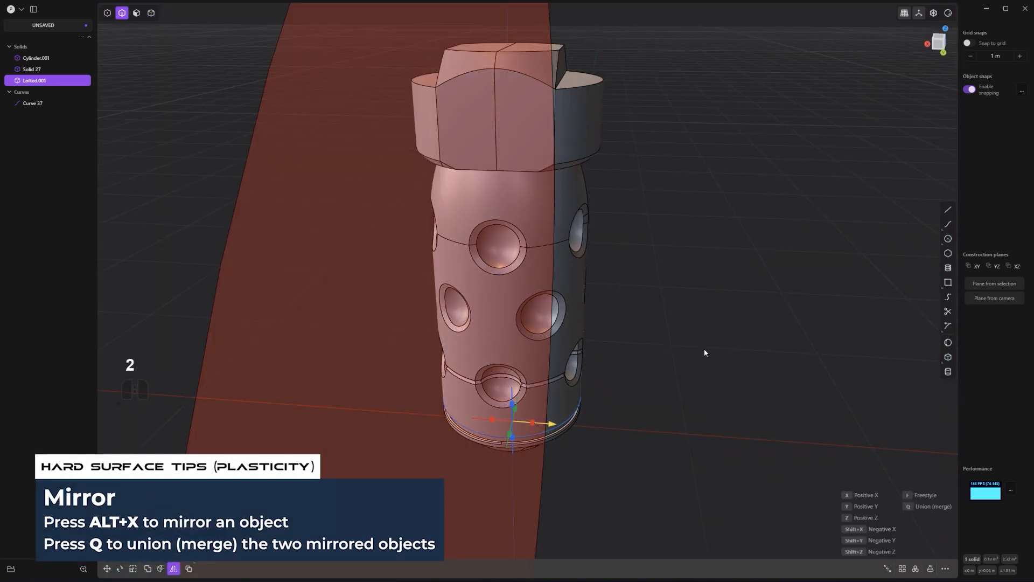
right_click(687, 295)
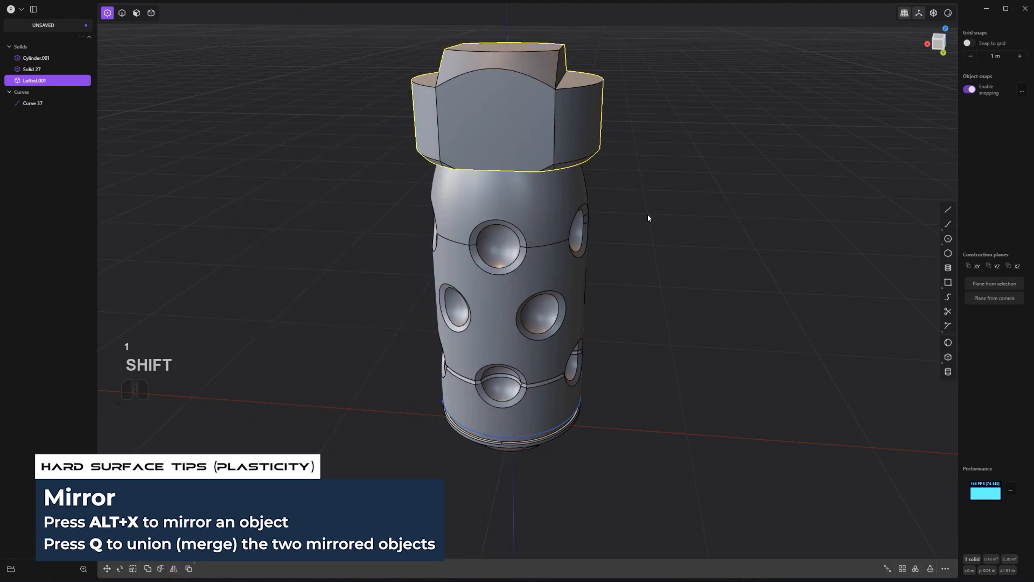
Step: Try to offset only one side face of the cap's raised ridge inward
scroll(670, 331, "up", 2)
middle_click_drag(647, 214, 634, 337, "shift")
scroll(621, 339, "up", 2)
scroll(638, 331, "up", 2)
key("3")
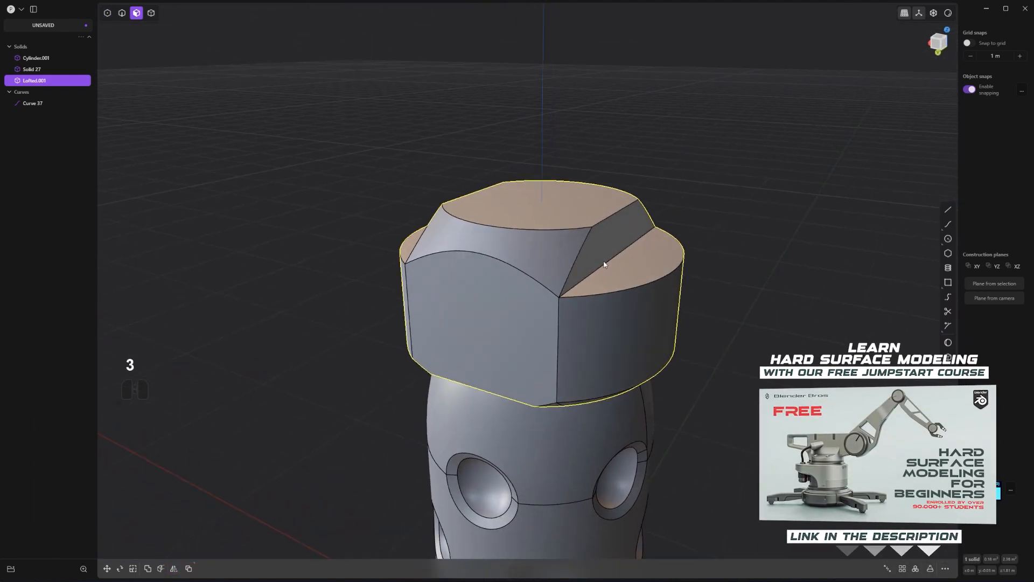
left_click_drag(641, 259, 608, 242)
middle_click_drag(607, 242, 656, 247)
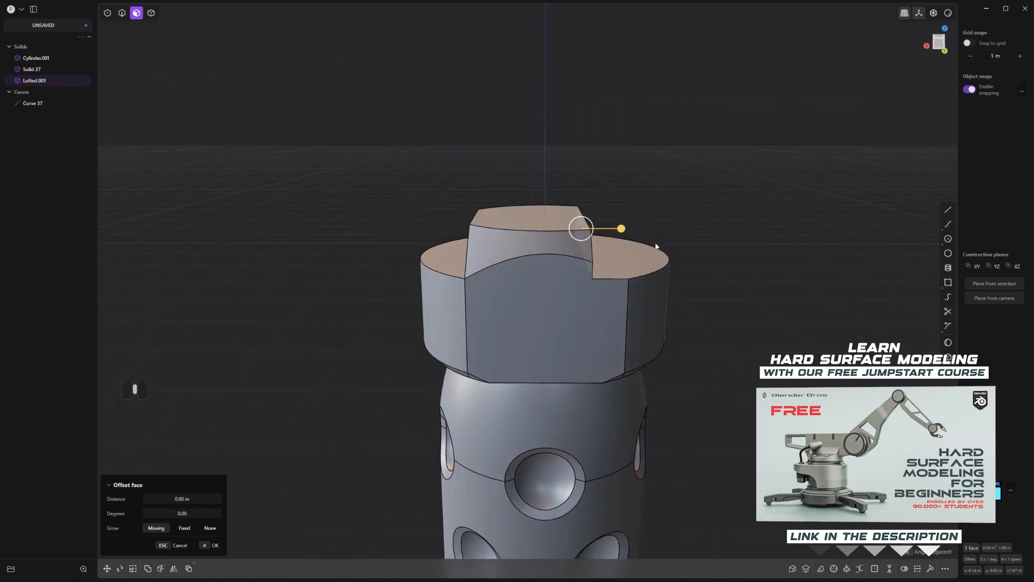
key("ctrl+z")
Step: Offset both side faces of the cap's raised ridge inward together to narrow the ridge symmetrically
middle_click_drag(419, 274, 477, 262)
left_click(463, 246, "shift")
middle_click_drag(614, 231, 567, 243)
left_click_drag(476, 195, 503, 198)
middle_click_drag(717, 163, 619, 197)
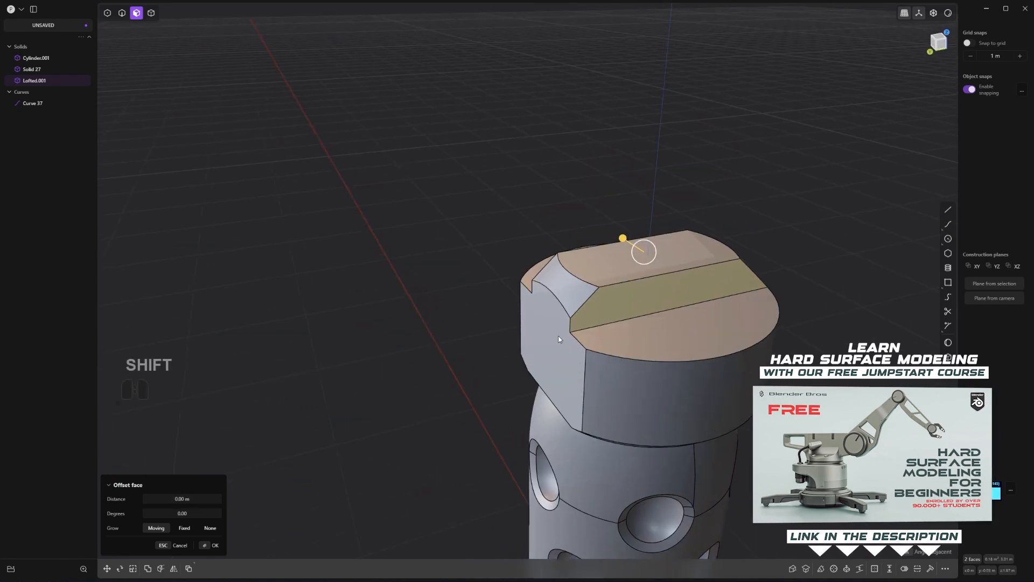
Step: Delete the curved sloping face at the flat-sided end of the cap's ridge so the end becomes square
left_click(572, 288, "shift")
key("x")
middle_click_drag(624, 309, 635, 217)
scroll(648, 238, "down", 1)
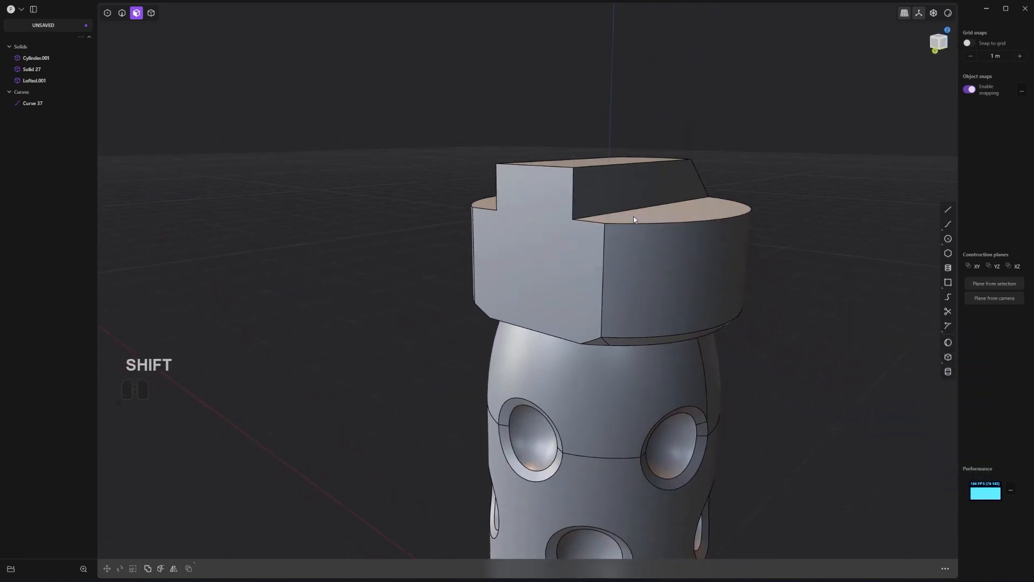
Step: Fillet the top edge at the flat-sided end of the cap's ridge with a large rounding
scroll(633, 226, "up", 1)
key("2")
left_click(535, 168)
left_click_drag(535, 168, 545, 118)
right_click(677, 153)
Step: Draw a straight line parallel to the Y axis across one outer side of the cap in the top view
middle_click_drag(683, 167, 742, 202)
middle_click_drag(742, 201, 708, 152, "shift")
left_click(663, 36)
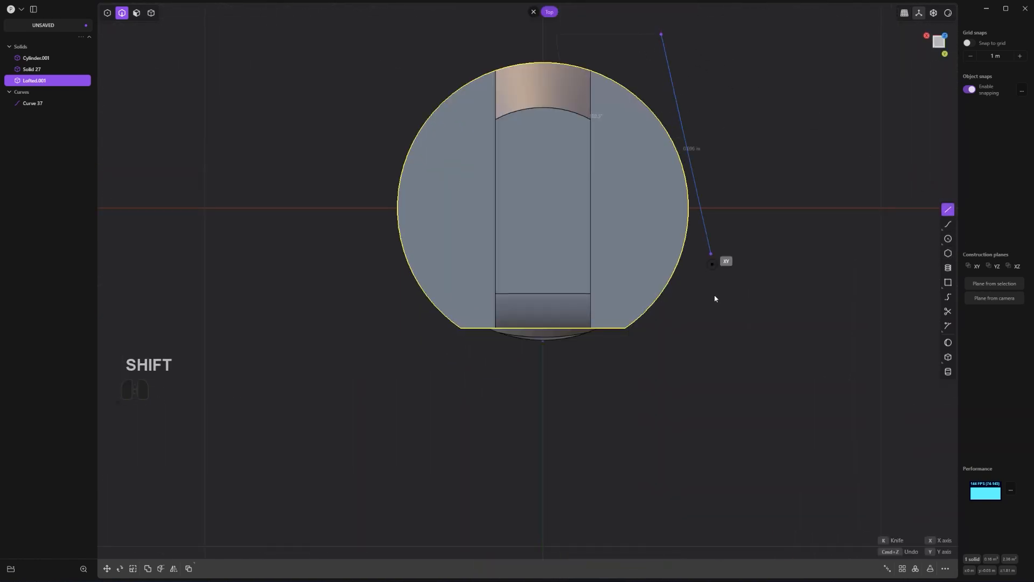
left_click(656, 439)
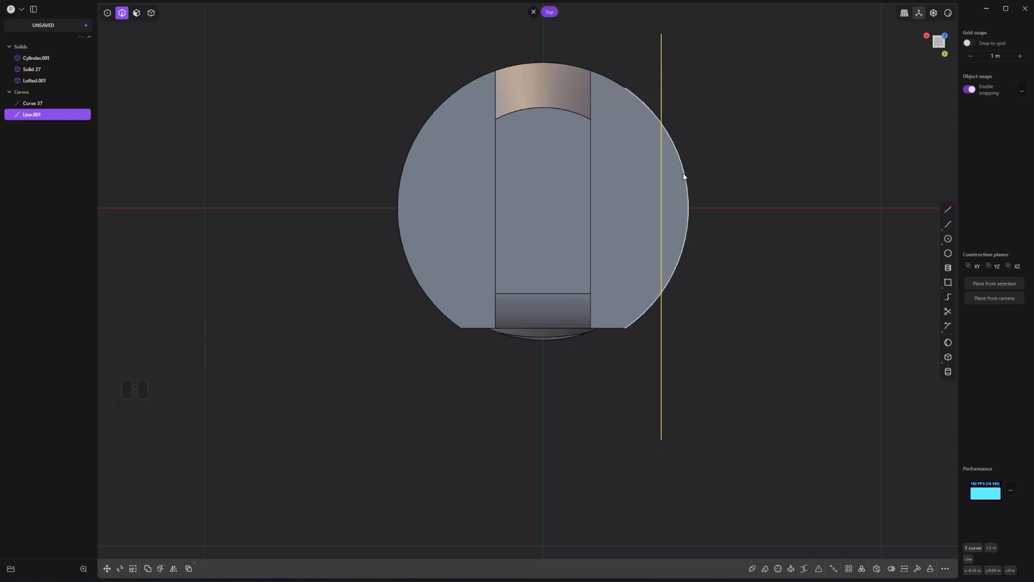
Step: Cut the cap with the straight line and delete the outer cut-off piece
key("c")
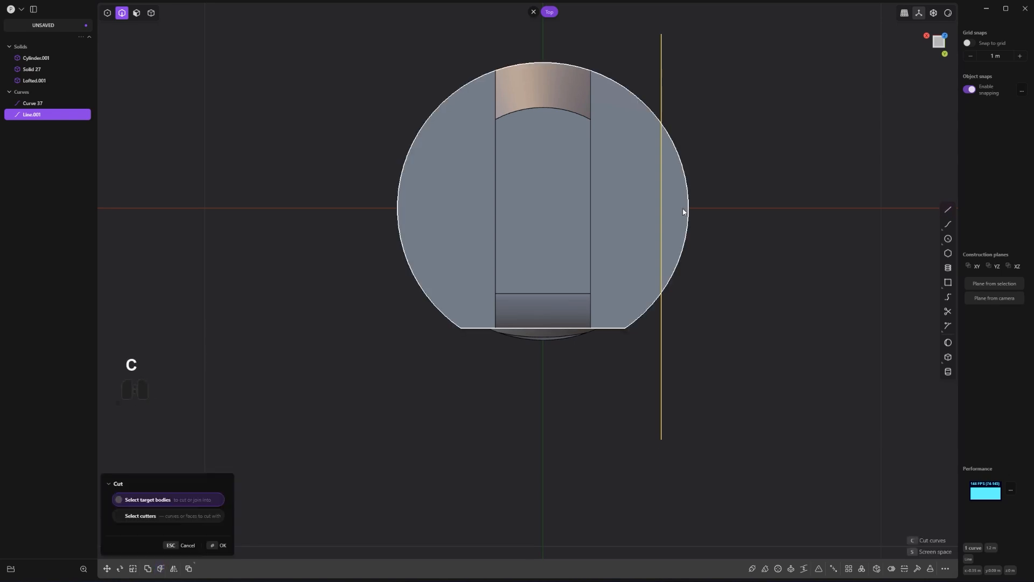
left_click(684, 211)
key("x")
Step: Mirror the cap along the X axis with the halves merged so both sides have the flat cut
middle_click_drag(705, 232, 621, 247)
key("4")
left_click(608, 239)
key("alt+x")
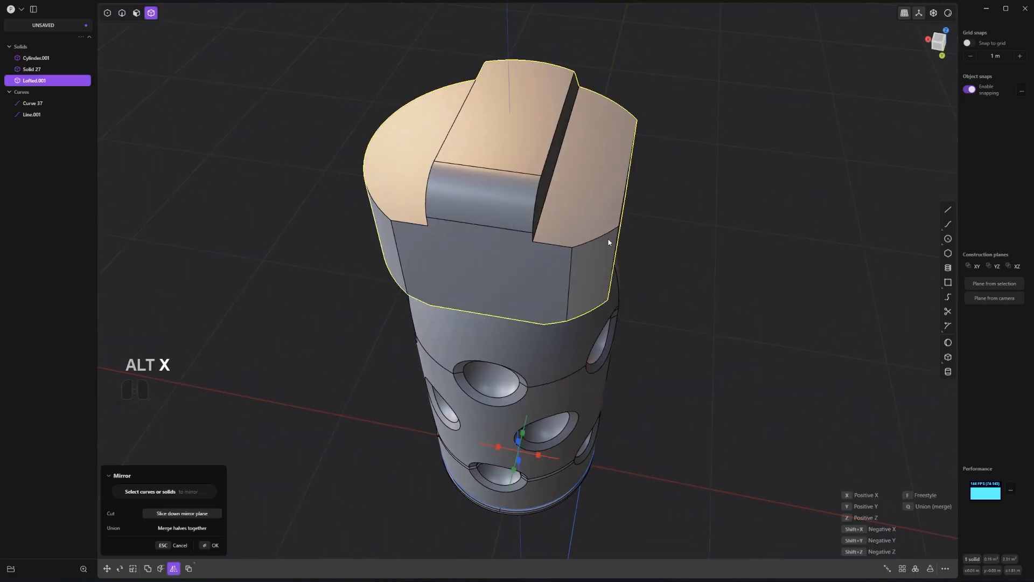
key("q")
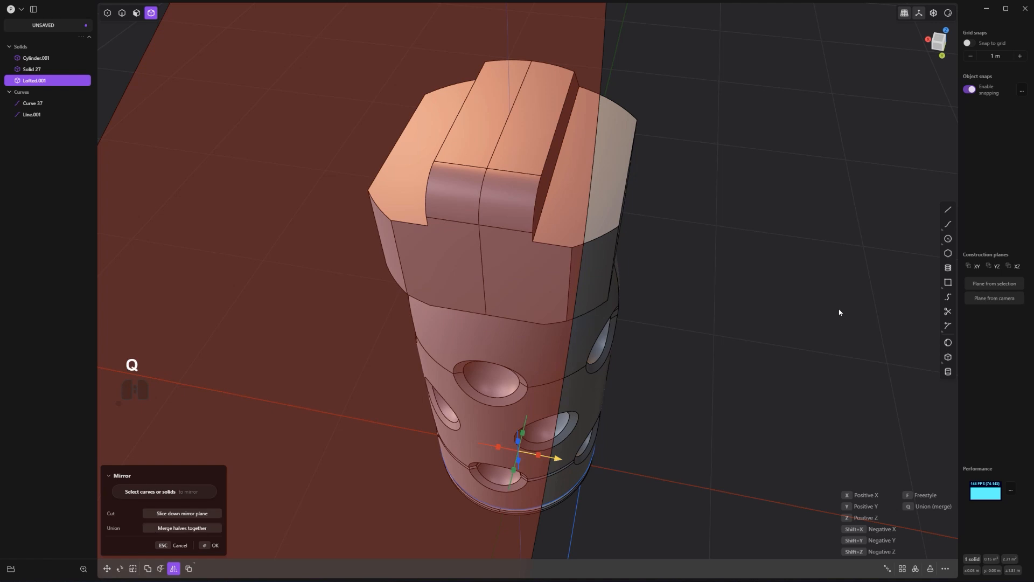
middle_click_drag(832, 309, 624, 116)
Step: Delete the leftover construction curves
scroll(793, 200, "down", 3)
key("2")
left_click(638, 368)
key("x")
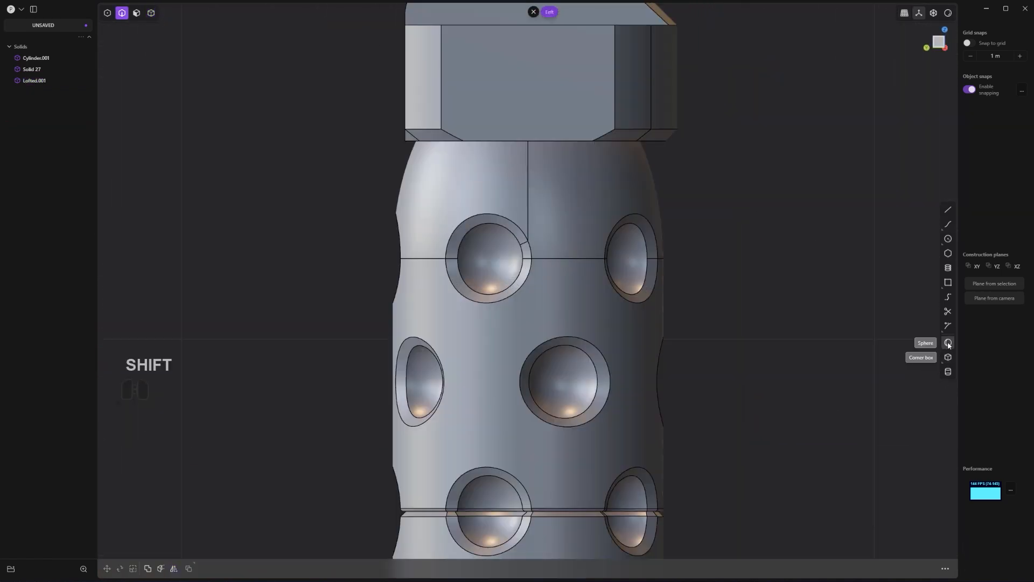
Step: Create a small sphere as a new body centred in an upper-row dimple, drawn in the left view
left_click(948, 343)
left_click(500, 260)
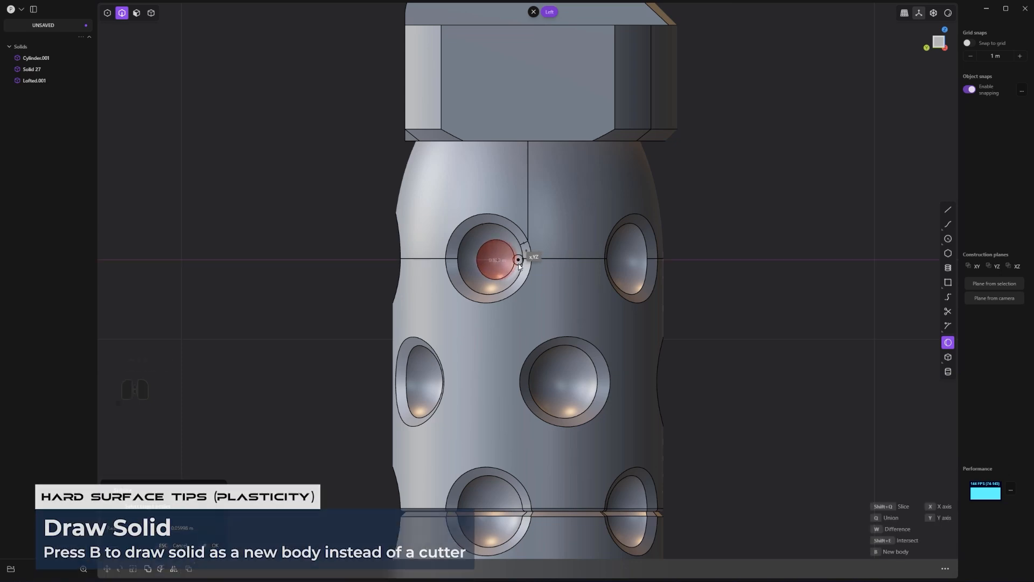
key("b")
left_click(519, 265)
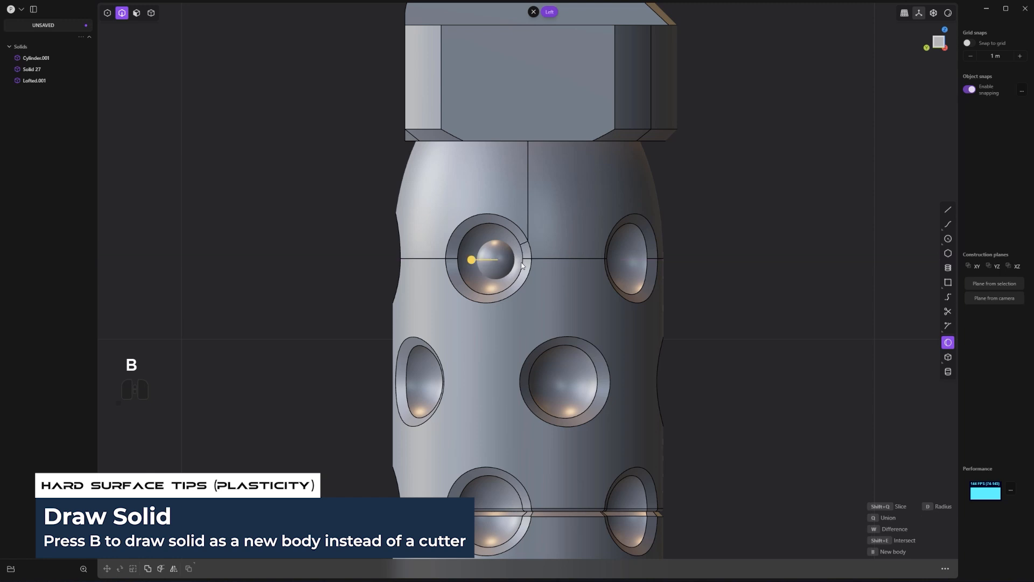
scroll(578, 291, "down", 3)
middle_click_drag(829, 555, 846, 443, "shift")
middle_click_drag(484, 497, 513, 328)
right_click(639, 298)
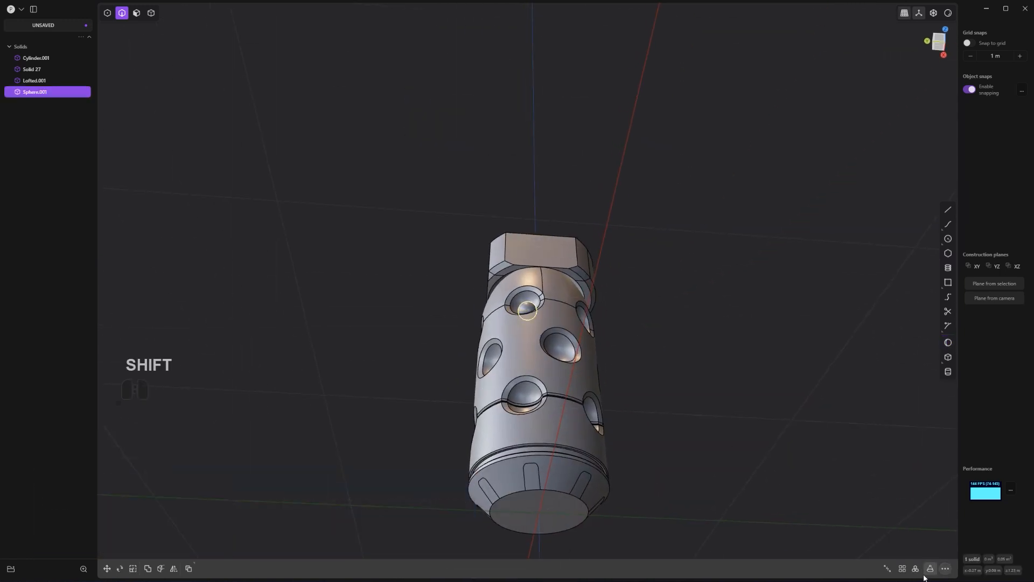
Step: Radially array the upper sphere 360 degrees around the centre of the base face with 5 instances
left_click(915, 569)
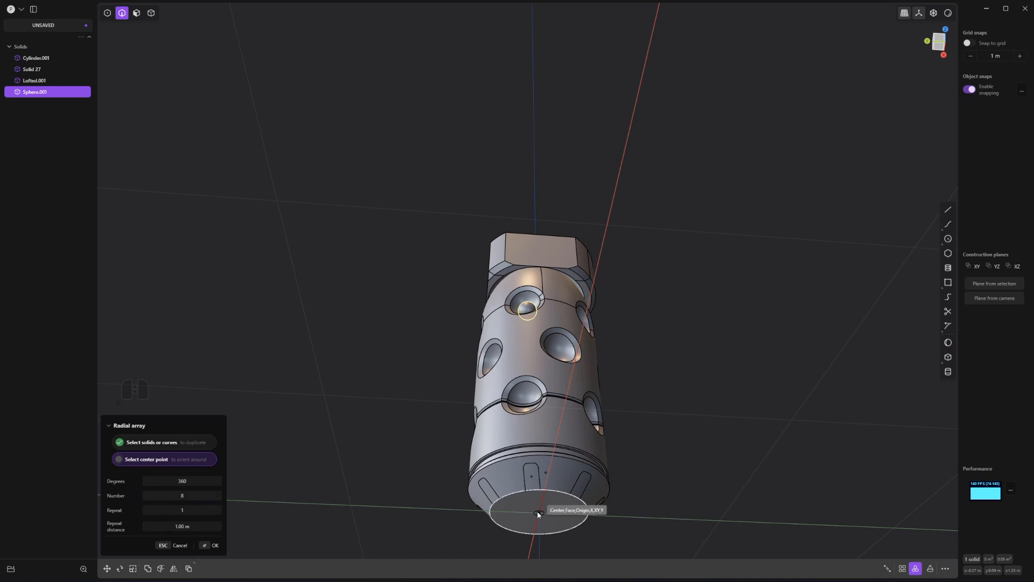
left_click(538, 510)
middle_click_drag(682, 313, 550, 439)
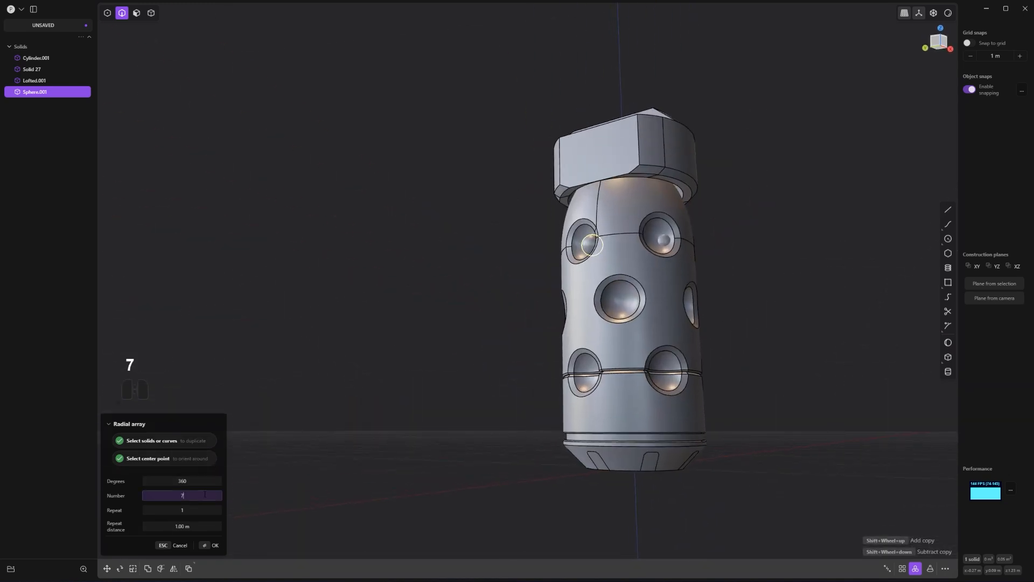
left_click(201, 496)
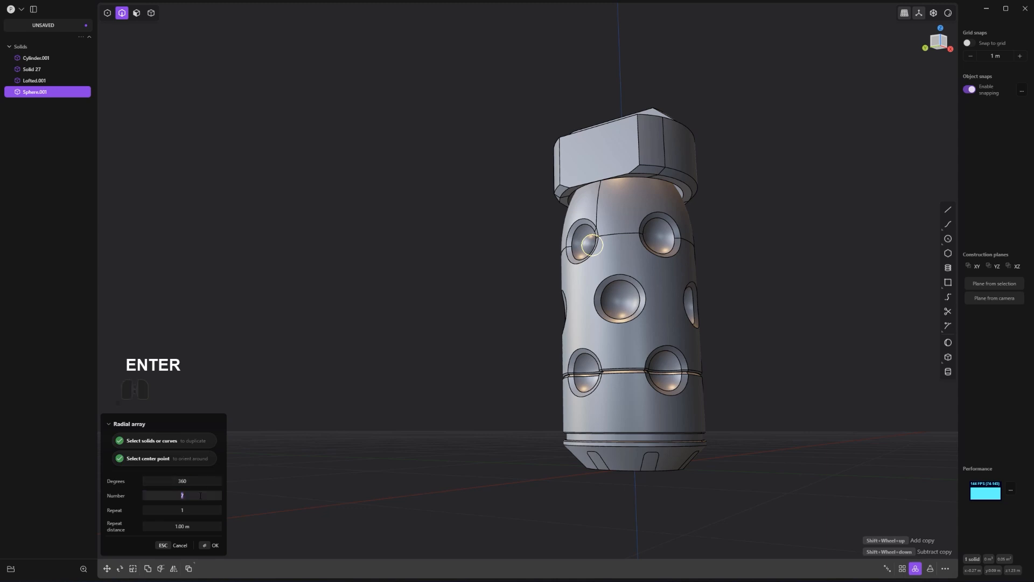
key("Return")
scroll(526, 344, "up", 2)
middle_click_drag(527, 345, 673, 314)
right_click(773, 299)
middle_click_drag(516, 286, 931, 267, "shift")
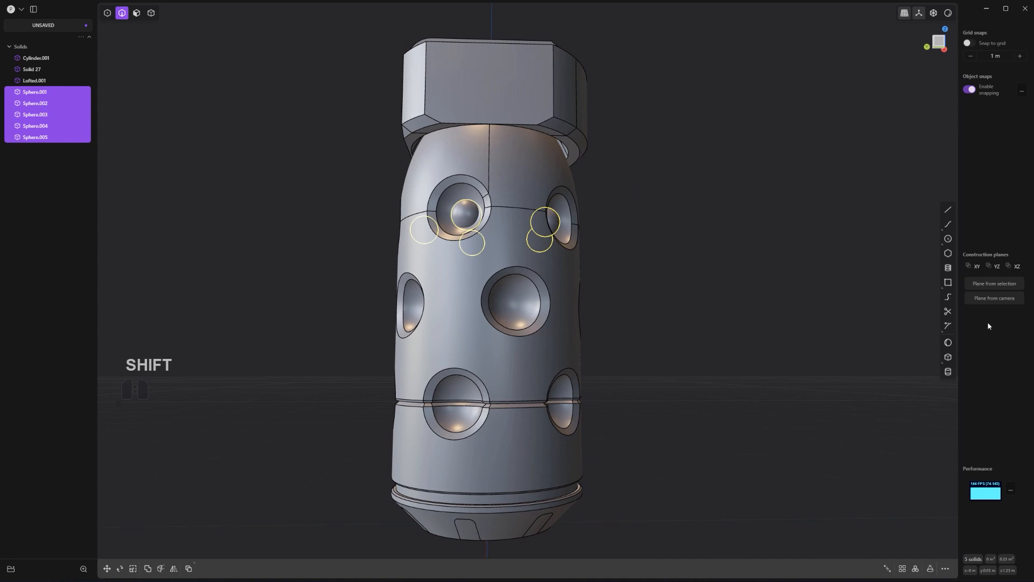
left_click(720, 317)
Step: Create a separate sphere of about 0.06 m radius in the centre of a middle-row dimple
scroll(699, 319, "up", 2)
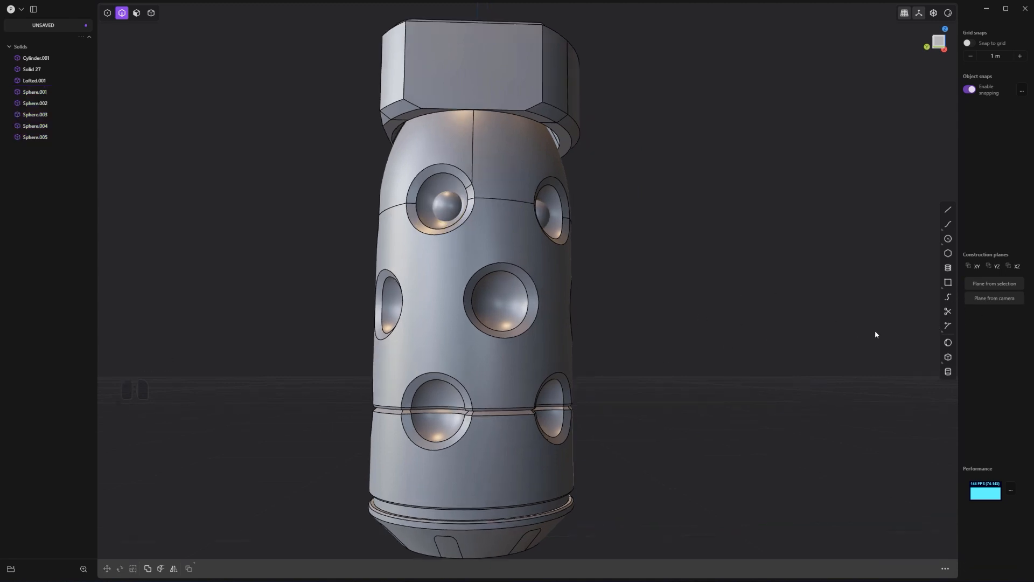
middle_click_drag(815, 353, 499, 293)
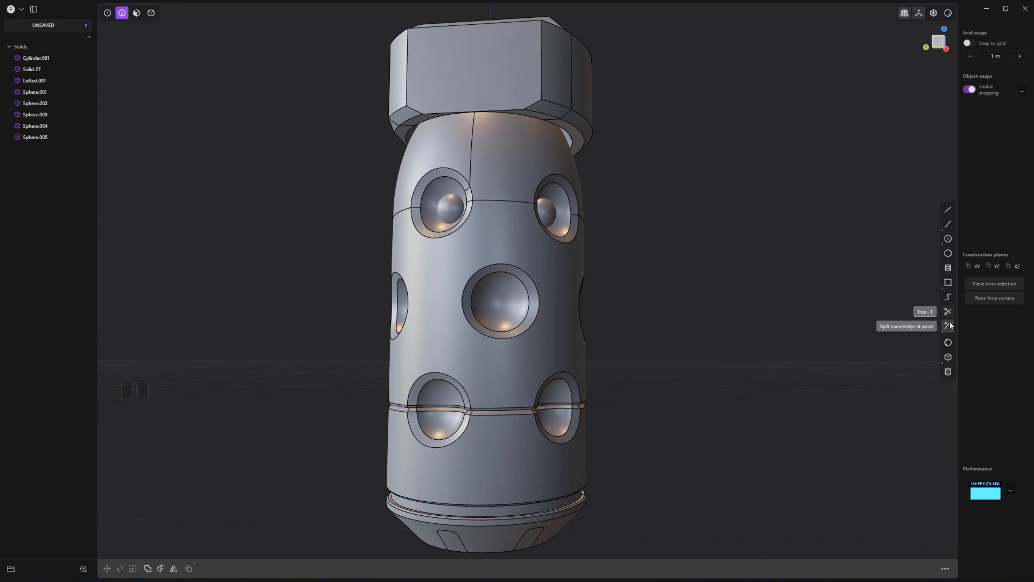
left_click(949, 344)
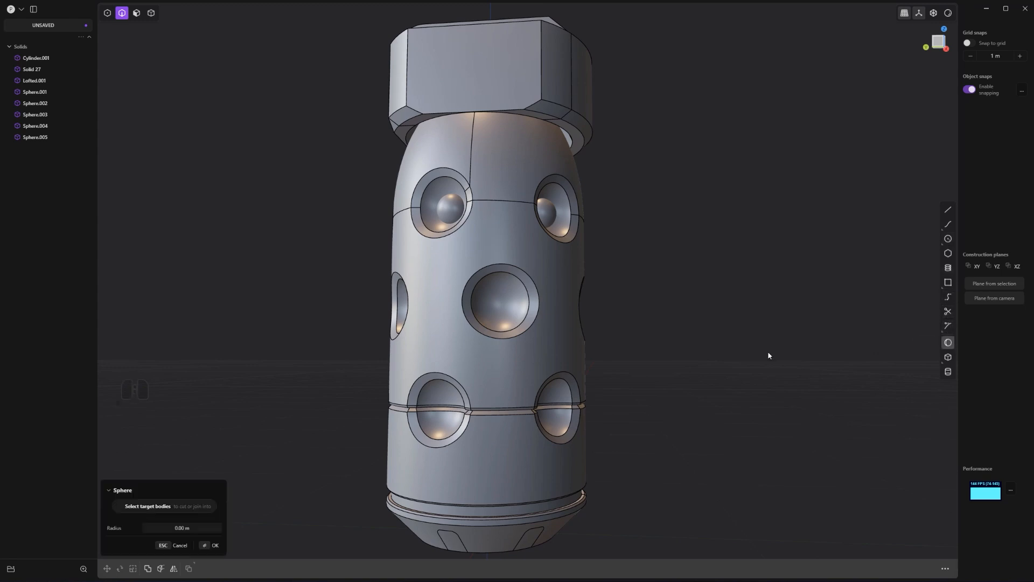
left_click(497, 305)
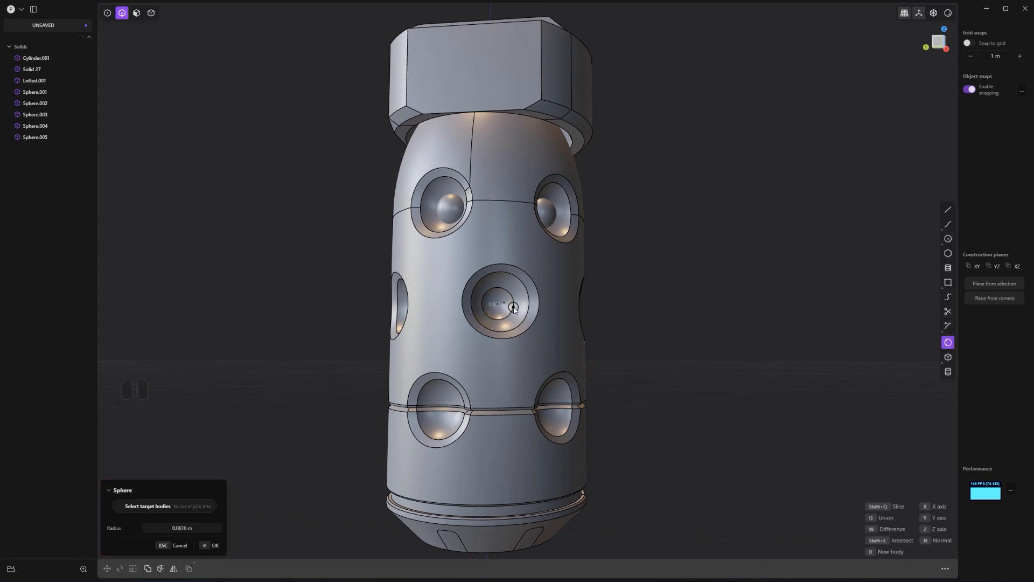
right_click(514, 307)
scroll(525, 308, "up", 2)
middle_click_drag(597, 305, 542, 306)
middle_click_drag(683, 369, 813, 476)
key("Return")
Step: Radially array the middle-row sphere 360 degrees around the base face's centre with 5 instances
left_click(915, 569)
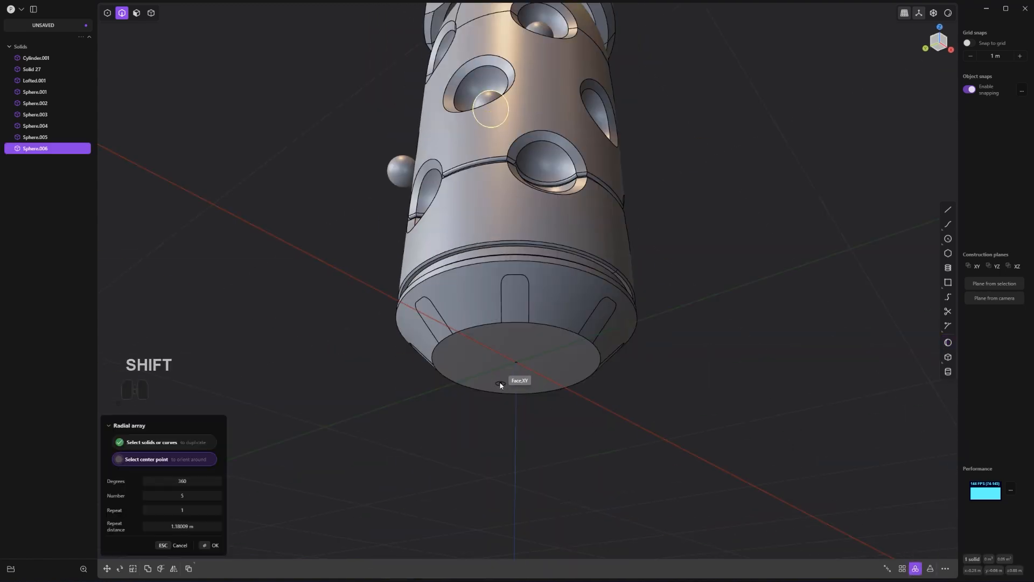
left_click(516, 364)
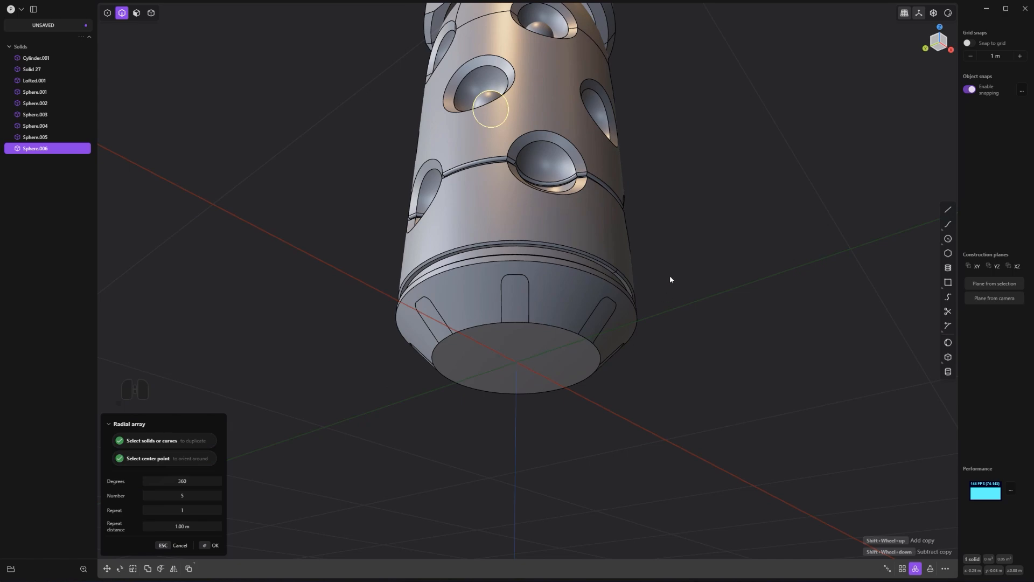
middle_click_drag(671, 279, 812, 303)
right_click(811, 303)
scroll(808, 303, "down", 3)
middle_click_drag(763, 235, 751, 323, "shift")
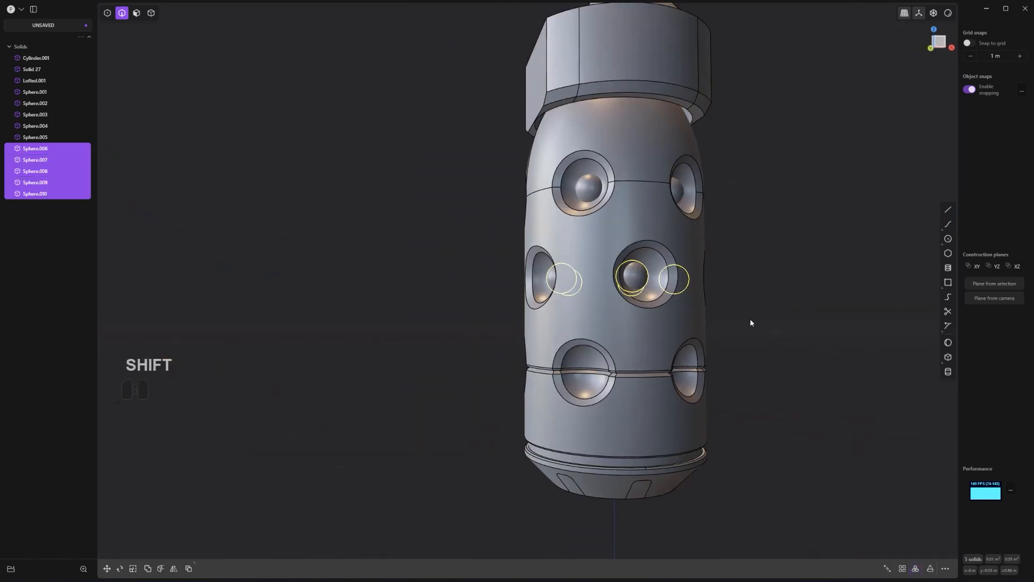
Step: Scale the five middle-row spheres uniformly by a factor of about 1.02
scroll(750, 323, "up", 5)
key("s")
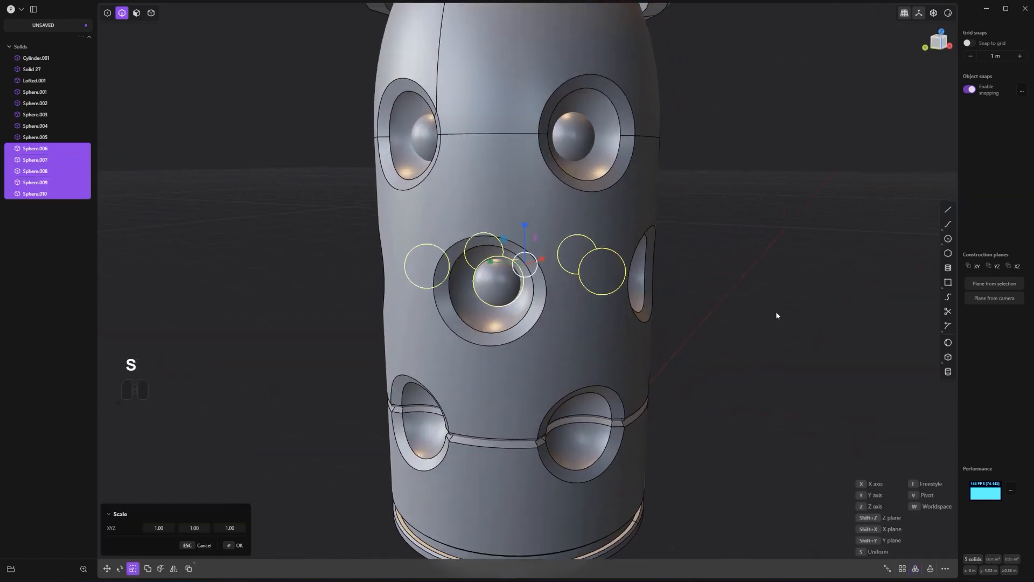
key("shift")
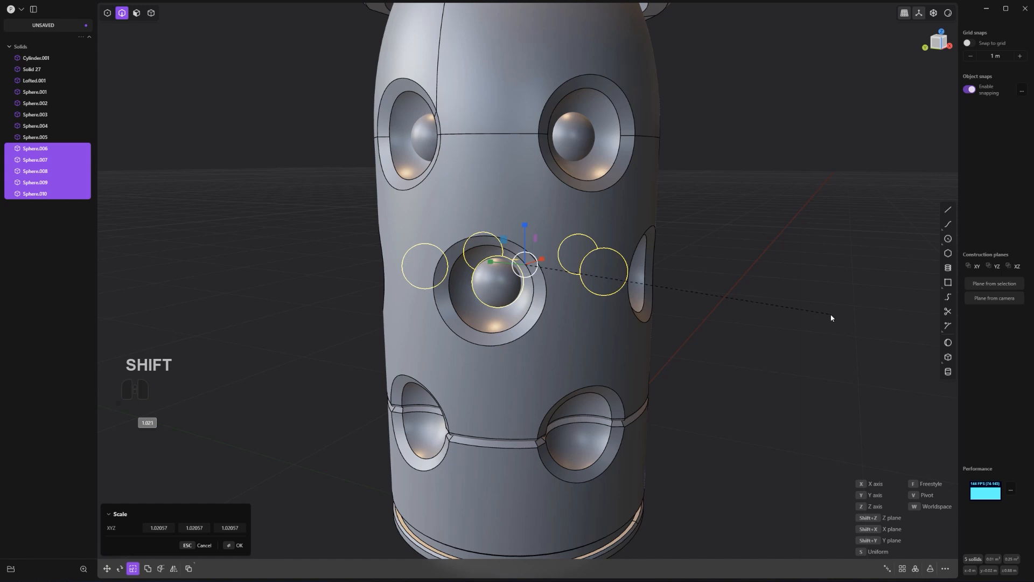
right_click(830, 314)
scroll(827, 314, "down", 1)
left_click(784, 311)
scroll(784, 304, "down", 3)
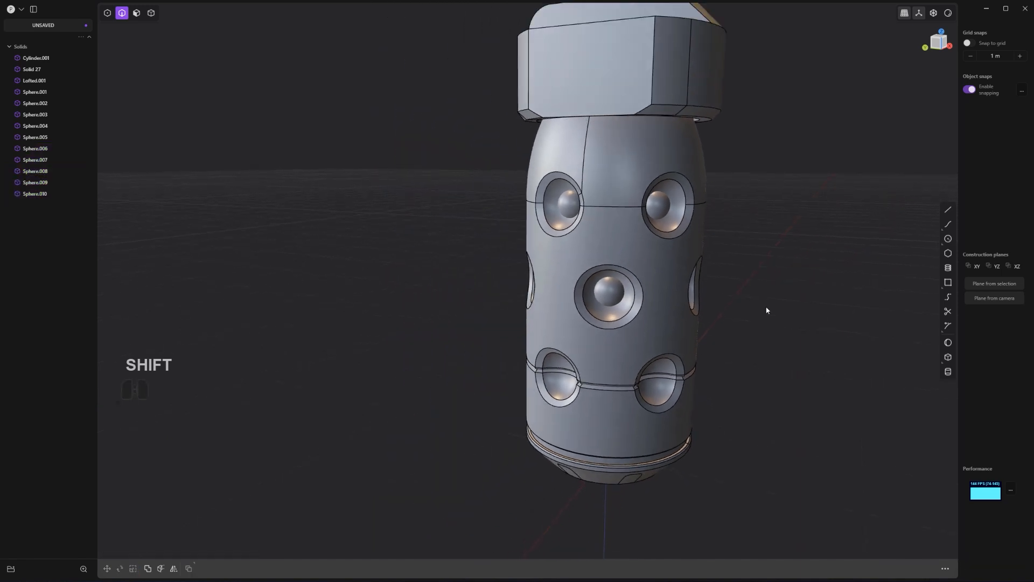
Step: Select the middle-row spheres, four of the upper-row spheres and the upper body, and union them into one solid
middle_click_drag(767, 311, 770, 331)
key("ctrl+z")
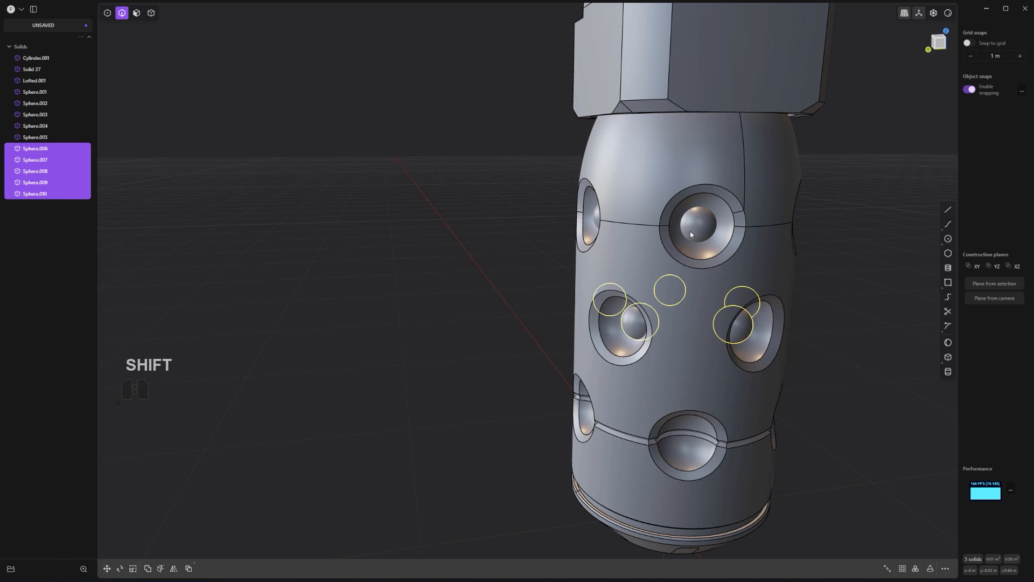
key("4")
left_click(692, 229, "shift")
middle_click_drag(692, 229, 744, 250)
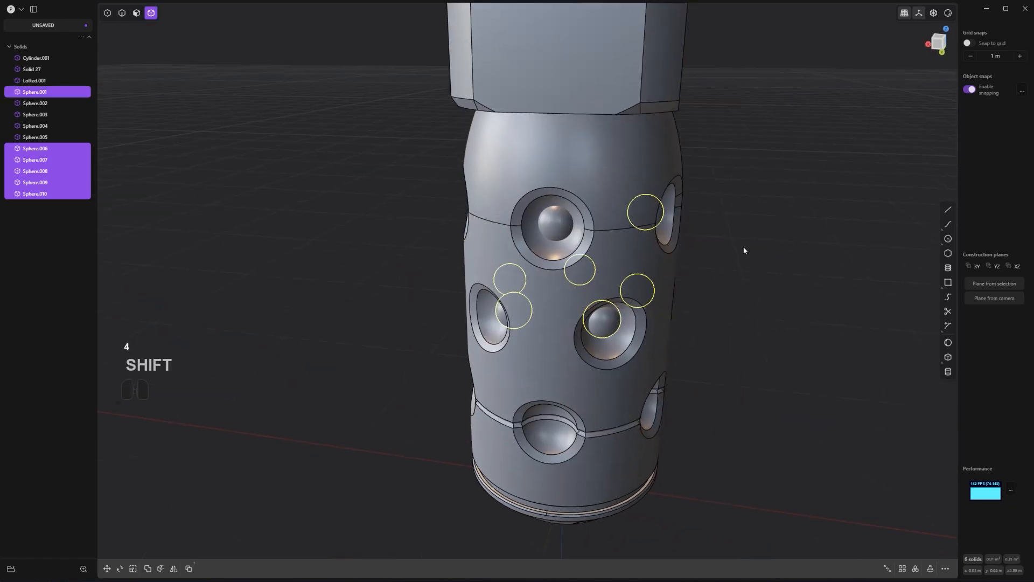
left_click(555, 223, "shift")
middle_click_drag(536, 246, 646, 253)
left_click(412, 226, "shift")
middle_click_drag(368, 258, 603, 265)
left_click(603, 265, "shift")
left_click(509, 294, "shift")
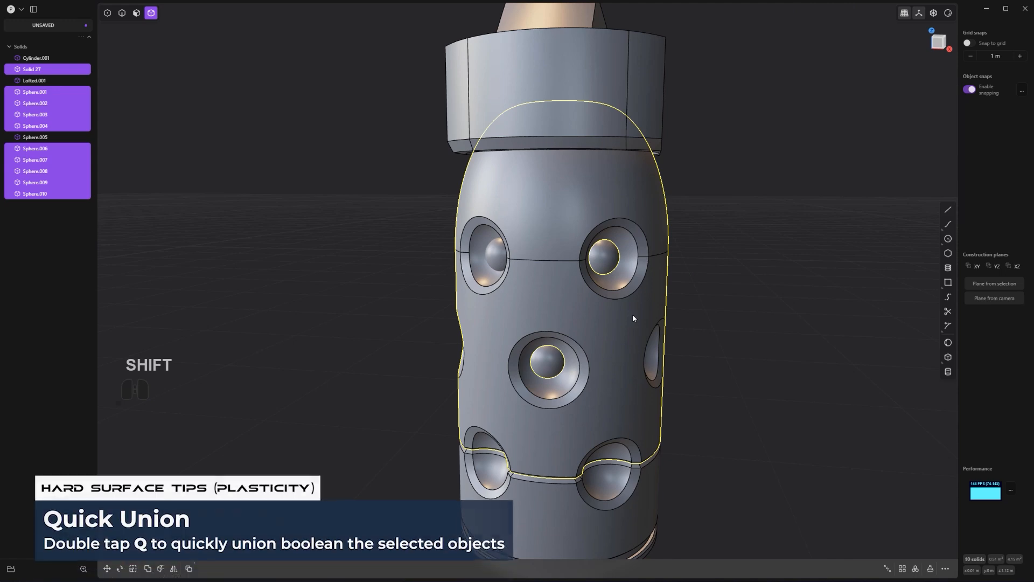
key("q")
key("q")
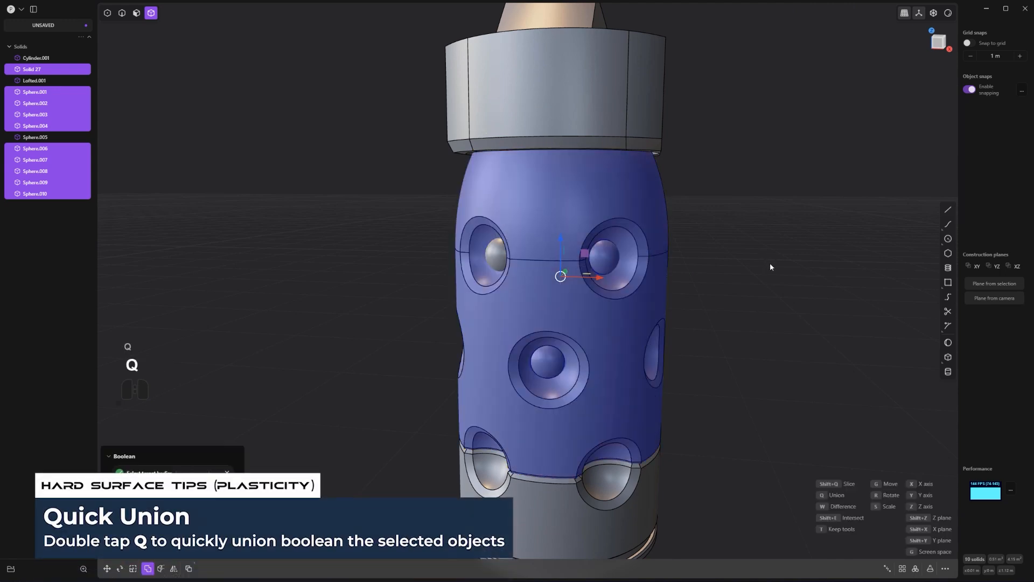
right_click(770, 264)
Step: Union the remaining upper-row sphere with the upper body
left_click(499, 255)
left_click(566, 228, "shift")
key("q")
key("q")
right_click(568, 225)
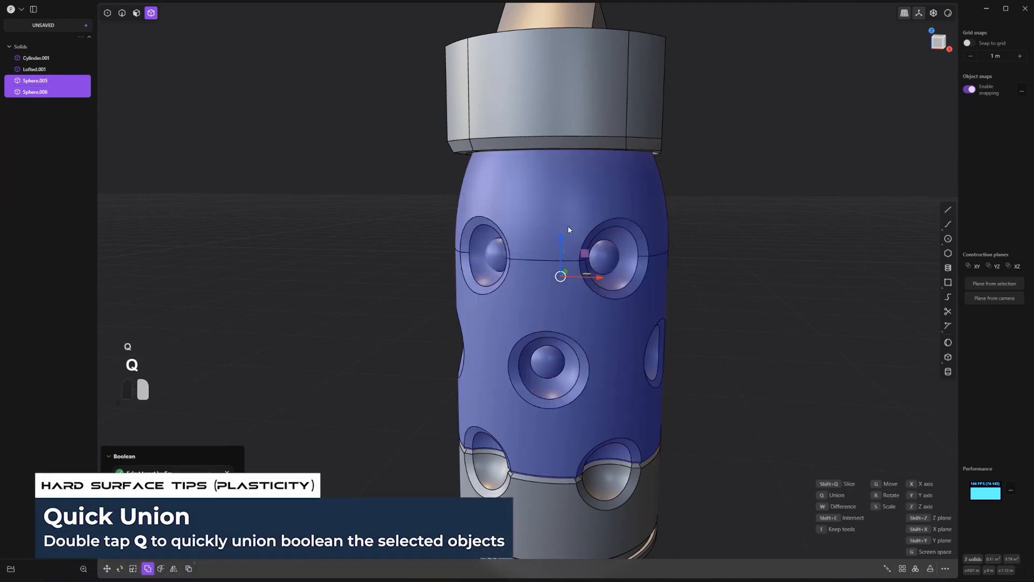
scroll(646, 267, "down", 2)
left_click(790, 293)
Step: Examine the cap's side profile and the dimpled body in the left orthographic view
scroll(755, 296, "down", 2)
middle_click_drag(699, 300, 618, 245)
scroll(578, 397, "up", 3)
scroll(583, 283, "up", 3)
scroll(618, 245, "up", 3)
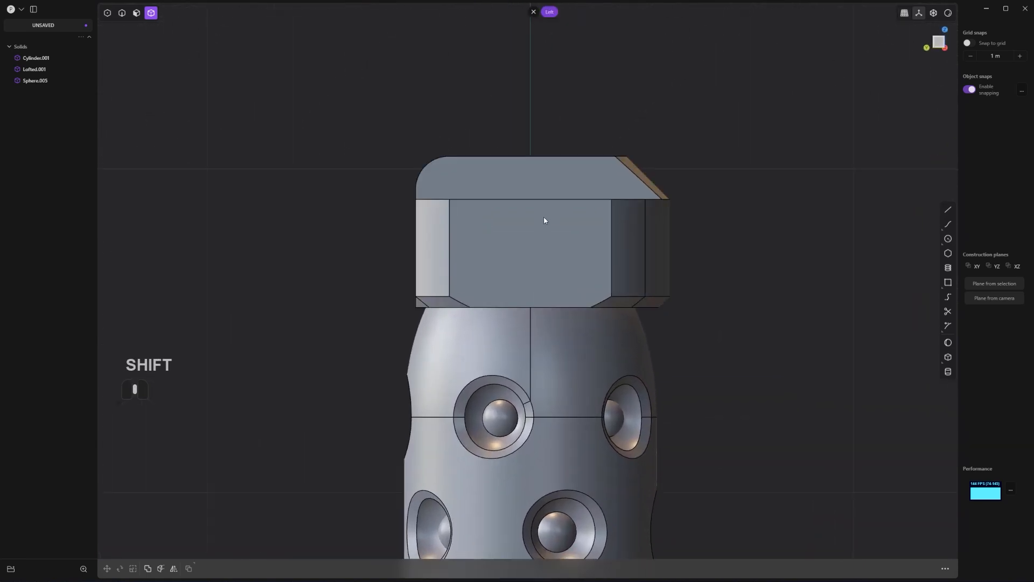
scroll(558, 217, "up", 2)
middle_click_drag(544, 215, 563, 244, "shift")
scroll(598, 203, "up", 3)
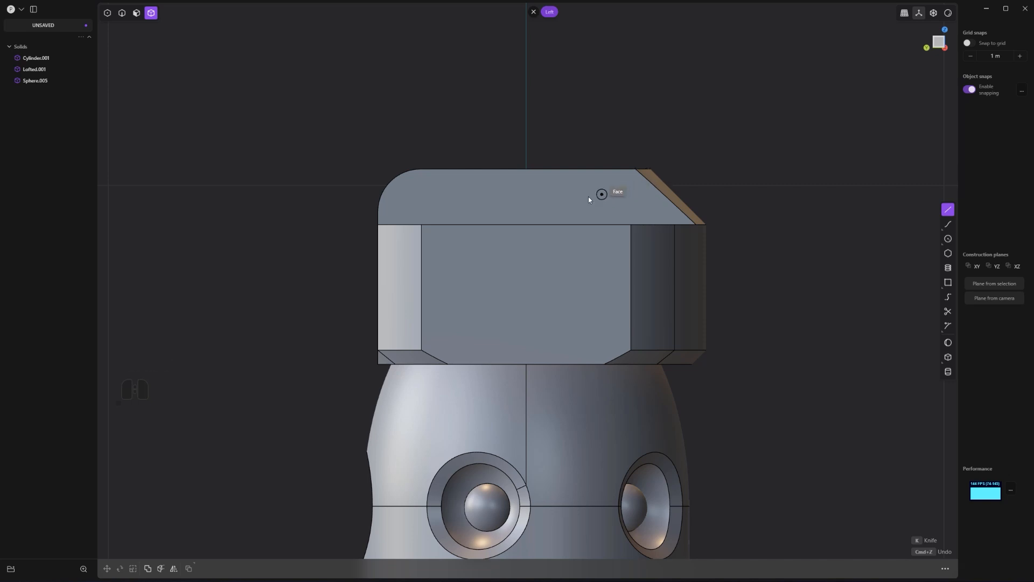
scroll(591, 203, "down", 3)
middle_click_drag(717, 252, 673, 67, "shift")
scroll(671, 130, "down", 3)
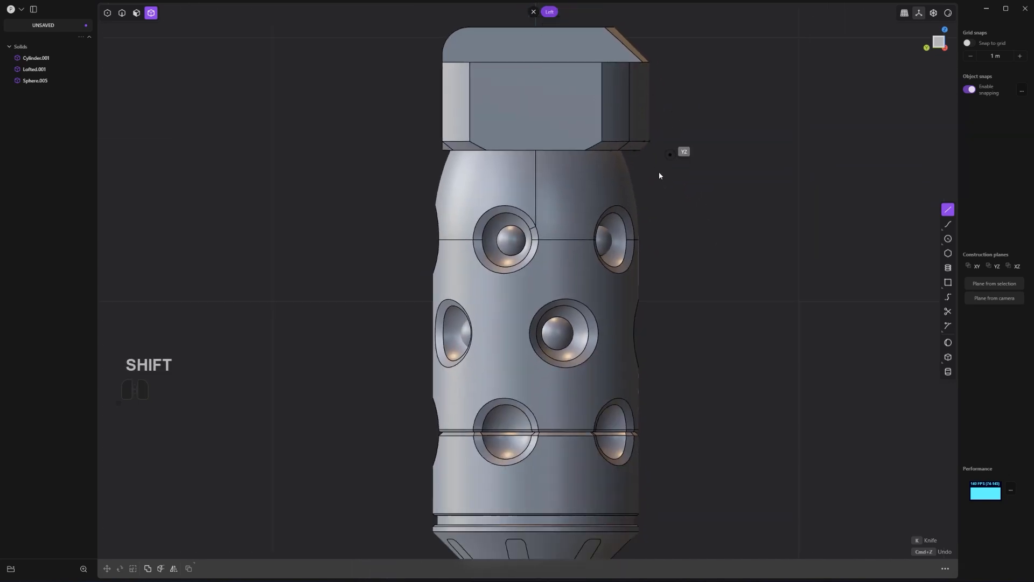
middle_click_drag(489, 233, 653, 406, "shift")
scroll(673, 209, "up", 4)
middle_click_drag(689, 216, 584, 193, "shift")
scroll(582, 202, "up", 3)
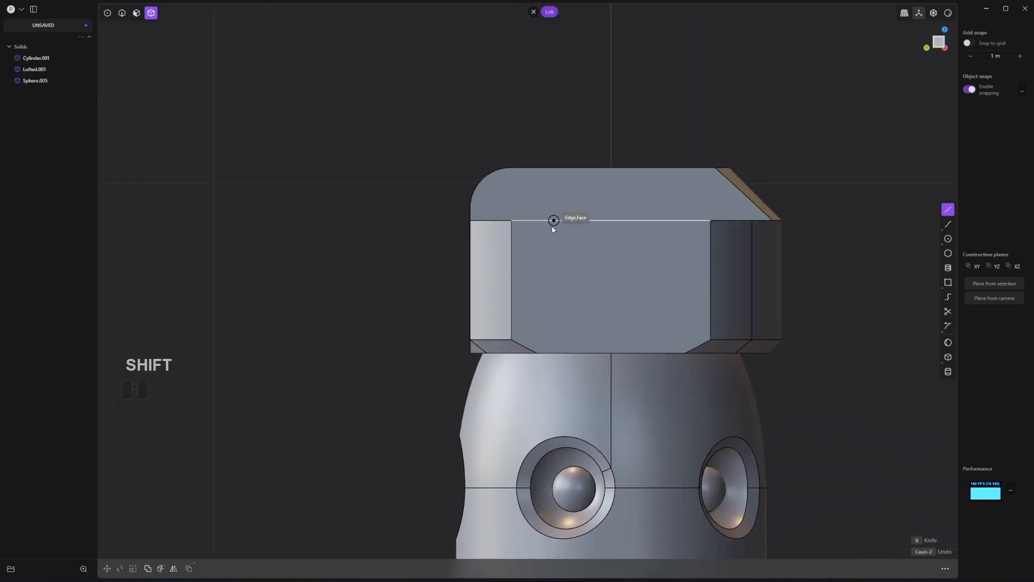
Step: In the top view, draw a straight line along the Y axis from the cap's flat edge midpoint to past its rounded side
scroll(551, 231, "down", 2)
right_click_drag(541, 263, 813, 250)
middle_click_drag(837, 258, 862, 305, "alt")
middle_click_drag(771, 302, 615, 310, "shift")
scroll(615, 309, "up", 2)
scroll(682, 232, "up", 2)
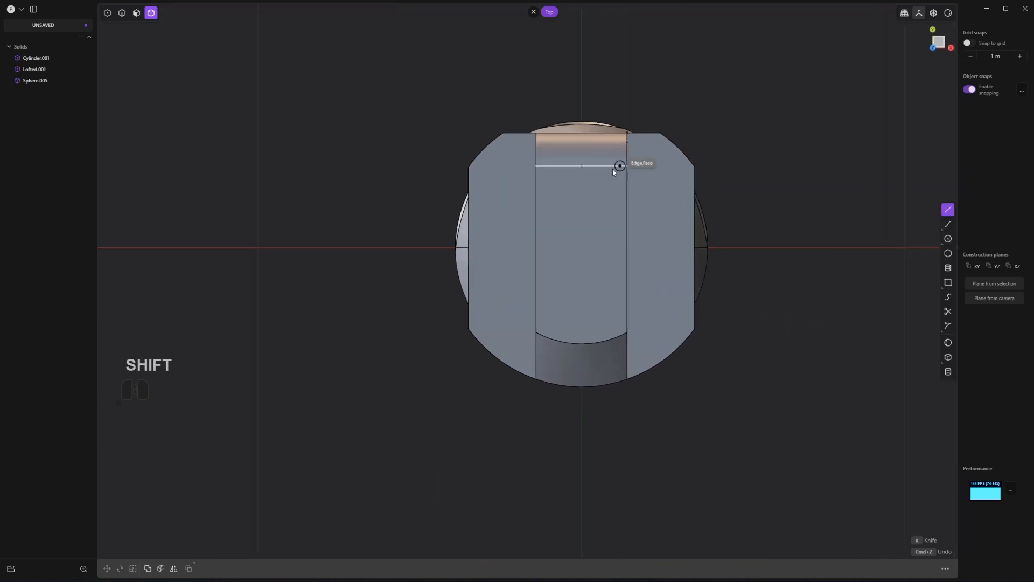
left_click(582, 167)
left_click(582, 133)
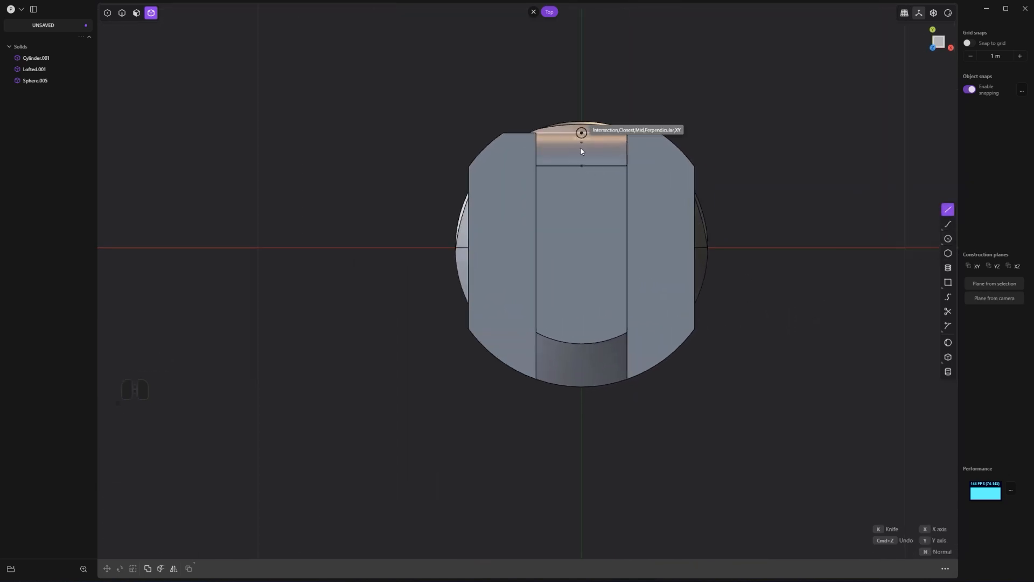
left_click(582, 509)
scroll(593, 509, "up", 1)
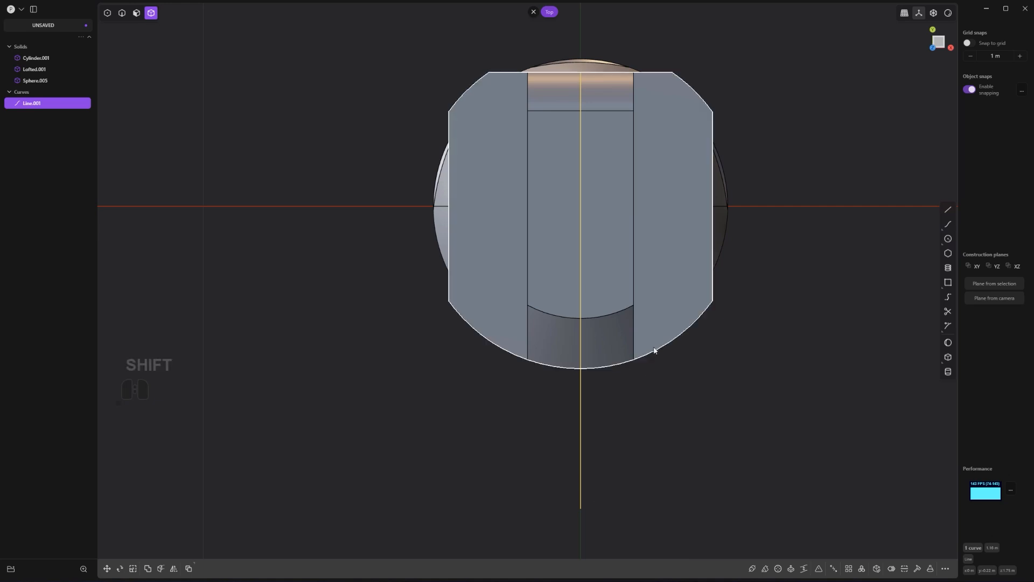
Step: Imprint the centre line onto the cap and delete the leftover line curve
key("shift+i")
middle_click_drag(706, 194, 535, 338)
key("2")
left_click(562, 401)
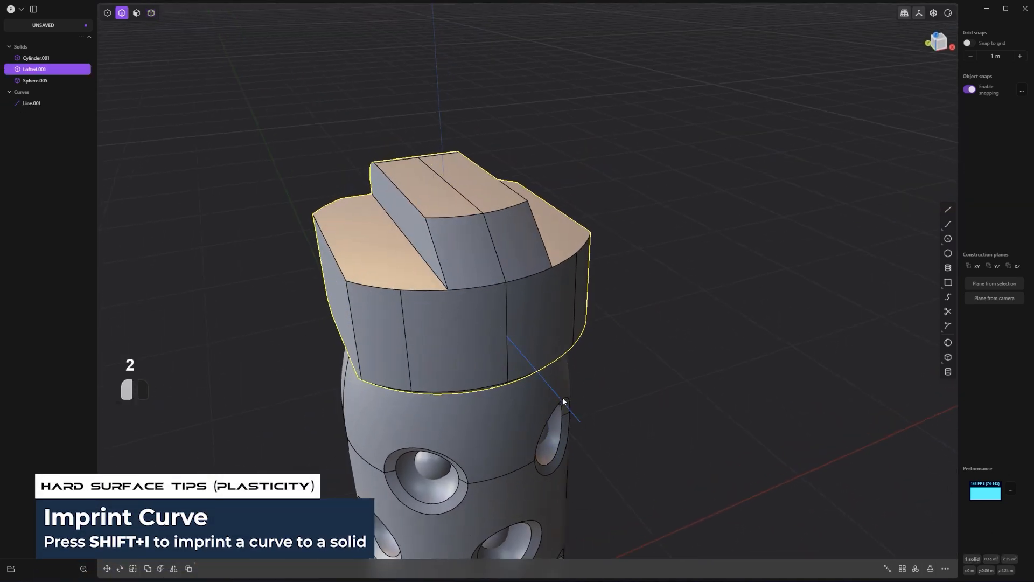
key("x")
Step: Duplicate the three imprinted centre edges along the cap's top, slope and side as a separate curve
left_click(509, 336)
left_click(504, 273, "shift")
left_click(455, 190, "shift")
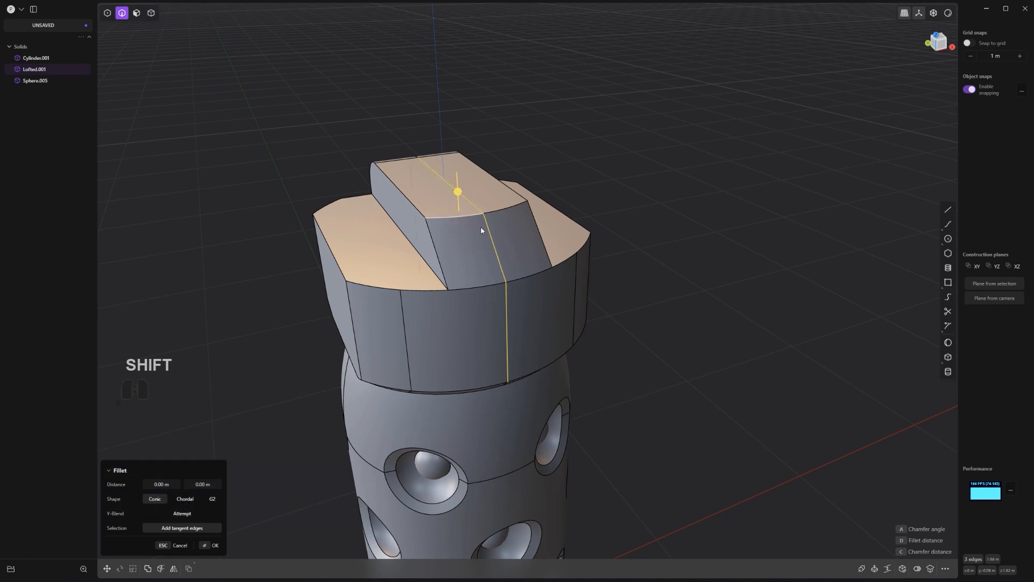
middle_click_drag(480, 226, 729, 280)
key("shift+d")
right_click(598, 229)
key("ctrl+3")
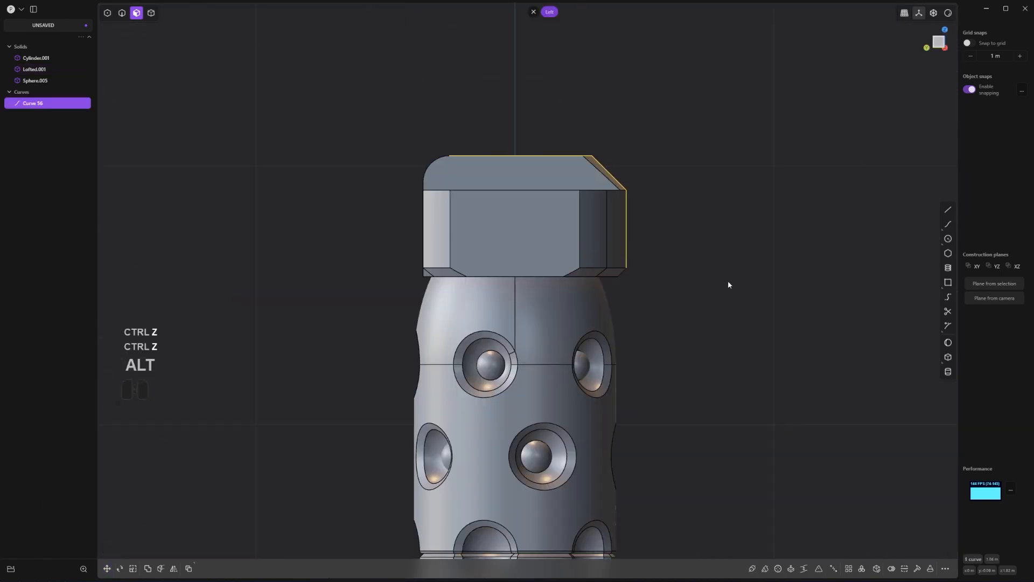
Step: Scale the duplicated curve uniformly so it sits slightly outside the cap's outline
scroll(724, 279, "up", 4)
key("g")
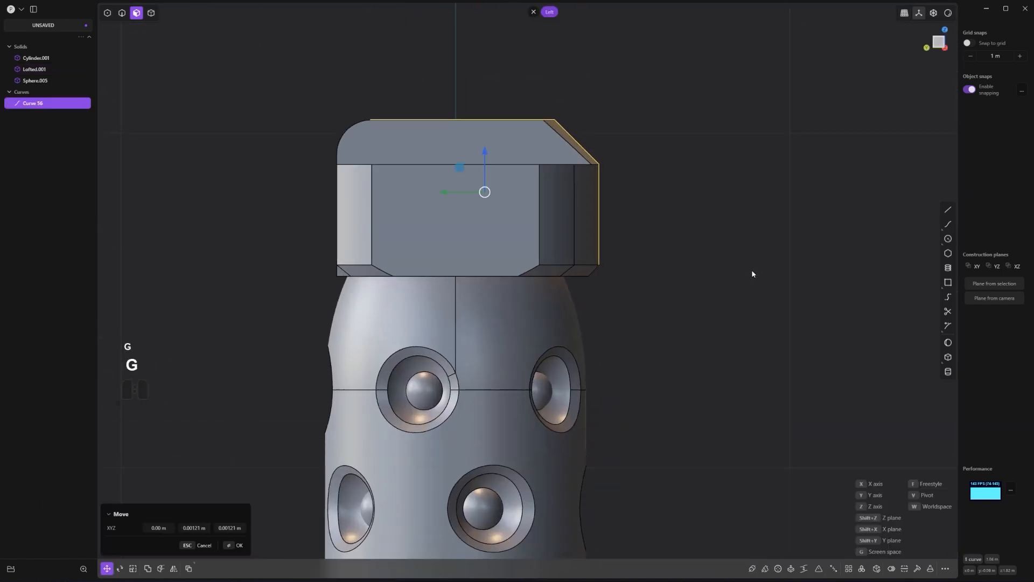
key("s")
key("s")
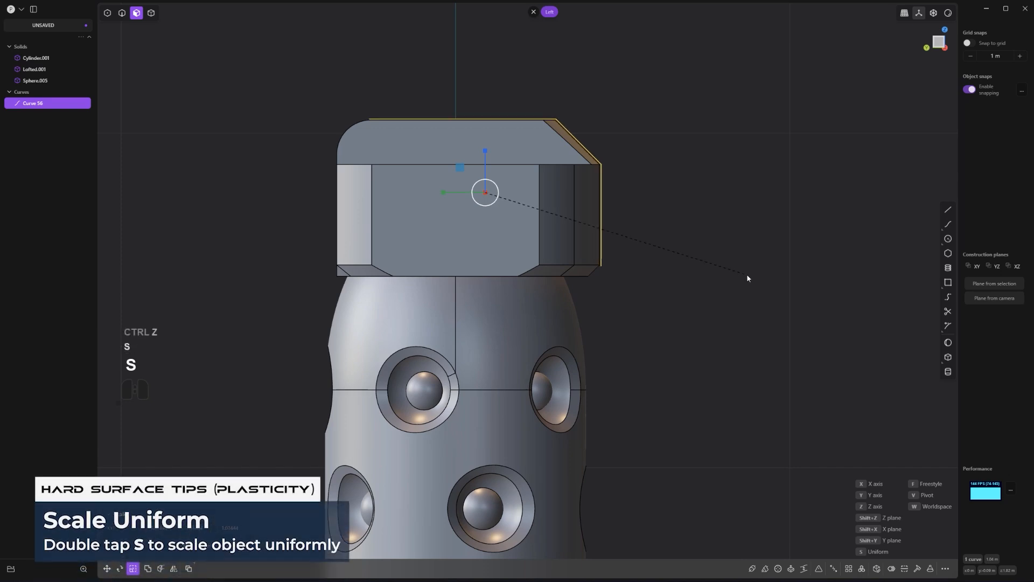
left_click(759, 274)
scroll(759, 274, "down", 2)
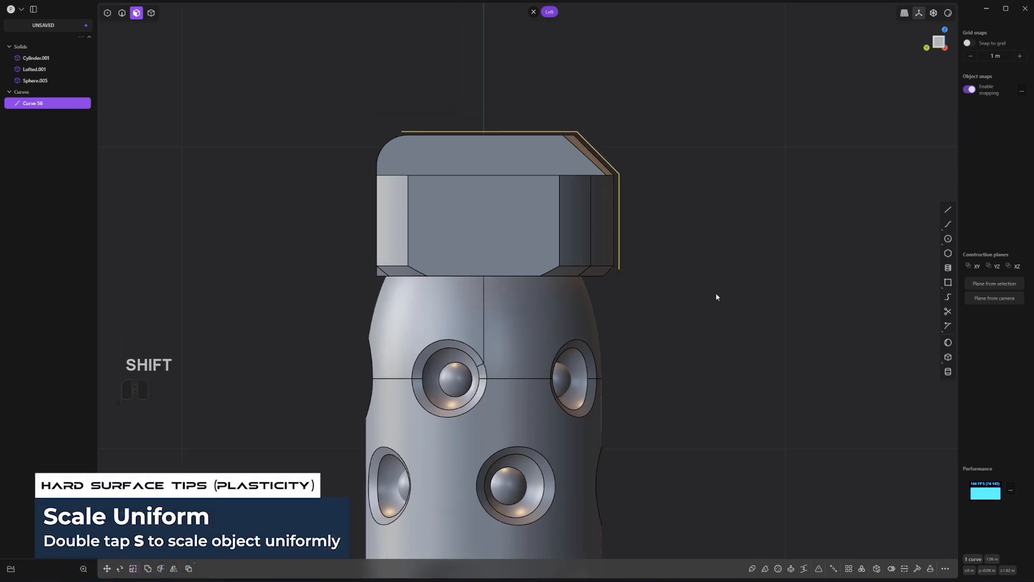
Step: Move the curve's lower end point straight down along Z to about the middle dimple row
middle_click_drag(702, 295, 671, 219, "shift")
scroll(670, 219, "down", 4)
middle_click_drag(635, 248, 625, 231, "shift")
scroll(624, 232, "up", 2)
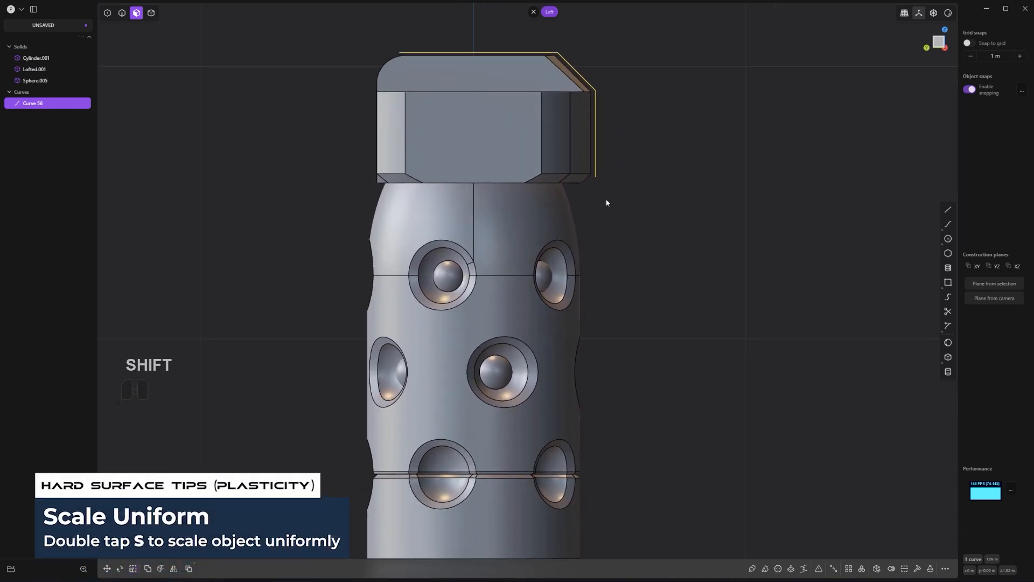
key("1")
left_click(605, 180)
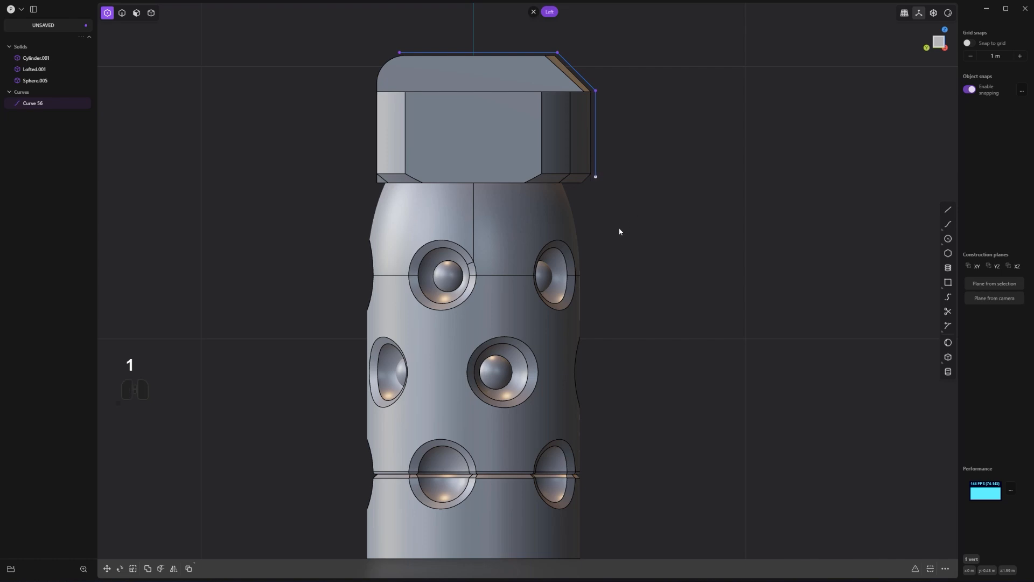
key("g")
left_click_drag(613, 226, 590, 249)
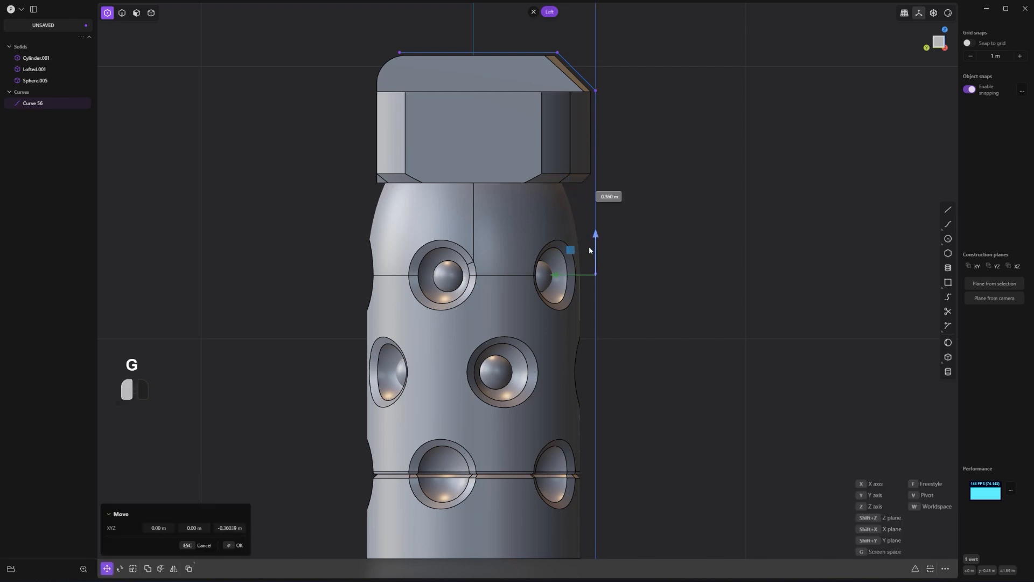
left_click(585, 328)
Step: Draw a three-segment polyline from the curve's lower end that angles outward, runs straight down, and angles back inward
middle_click_drag(630, 341, 640, 256, "shift")
scroll(640, 256, "up", 1)
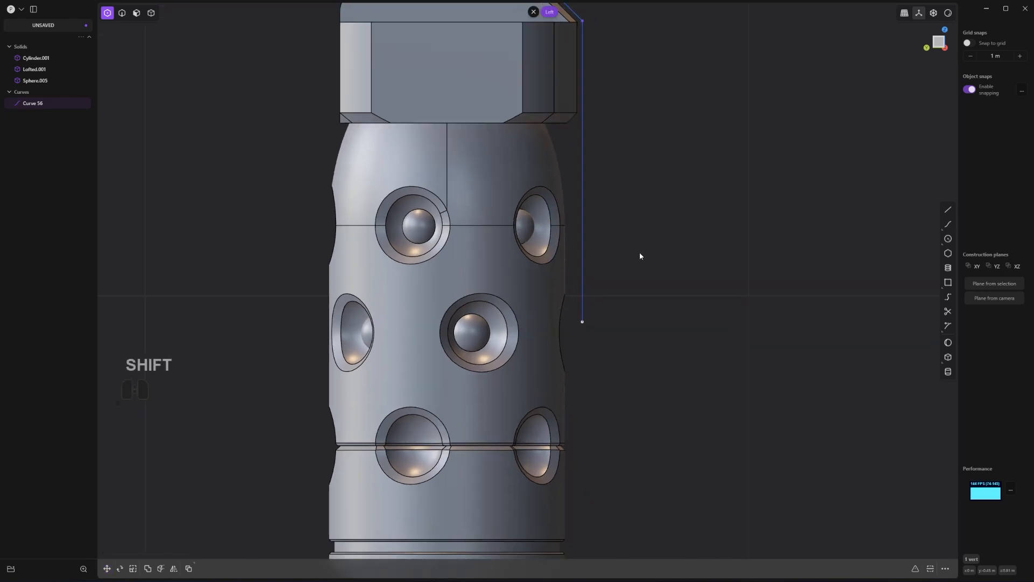
left_click(948, 210)
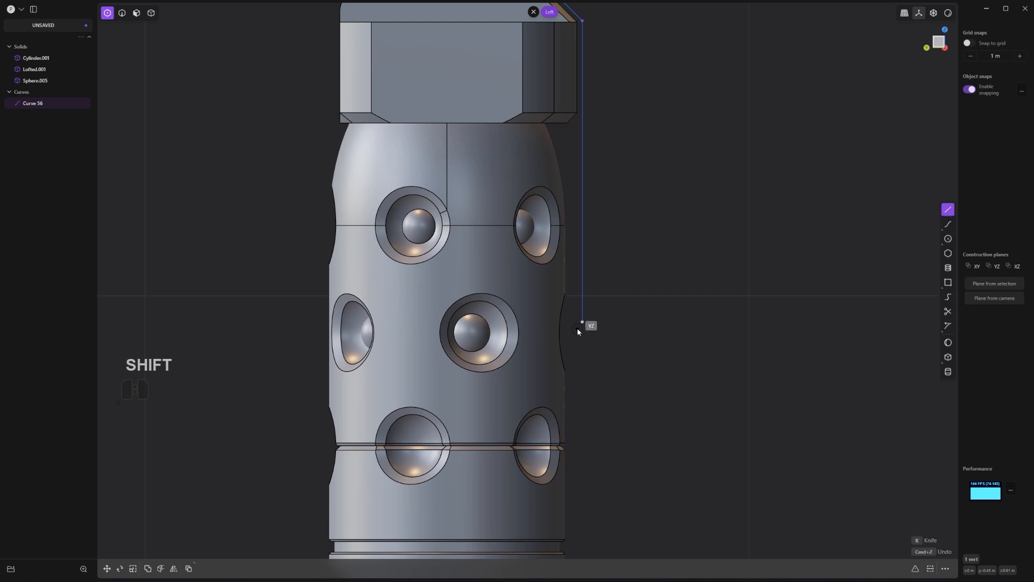
left_click(582, 323)
left_click(605, 337)
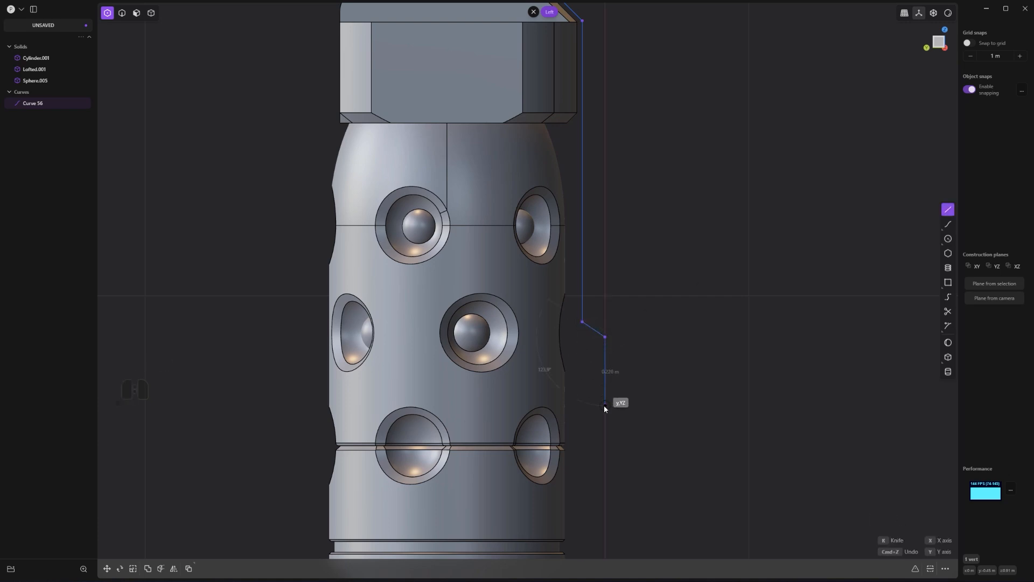
left_click(604, 405)
left_click(589, 430)
key("Return")
scroll(663, 390, "up", 4)
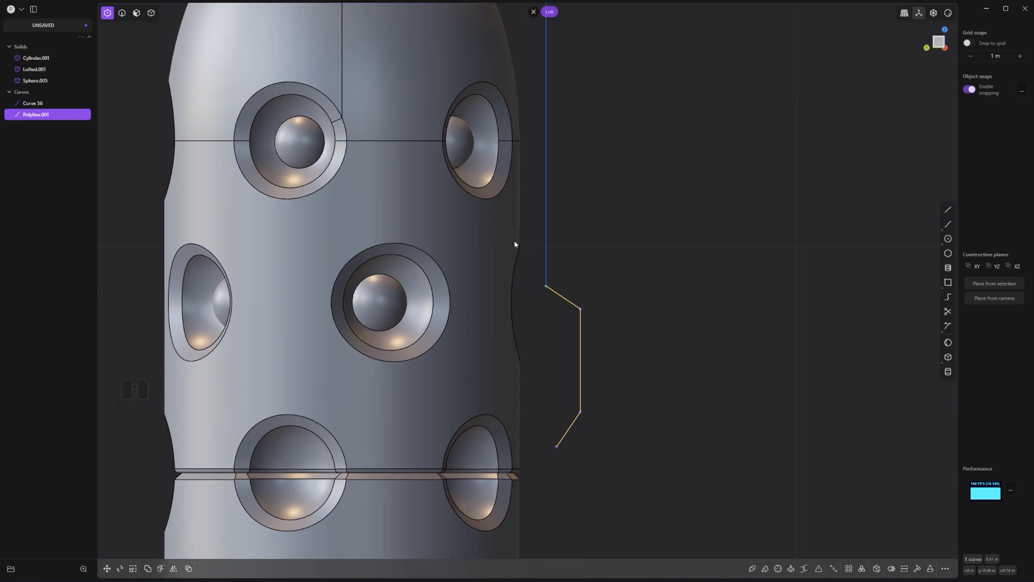
Step: Try to fillet the corner vertices of the curve and the attached polyline
scroll(601, 372, "up", 2)
left_click_drag(520, 247, 653, 430)
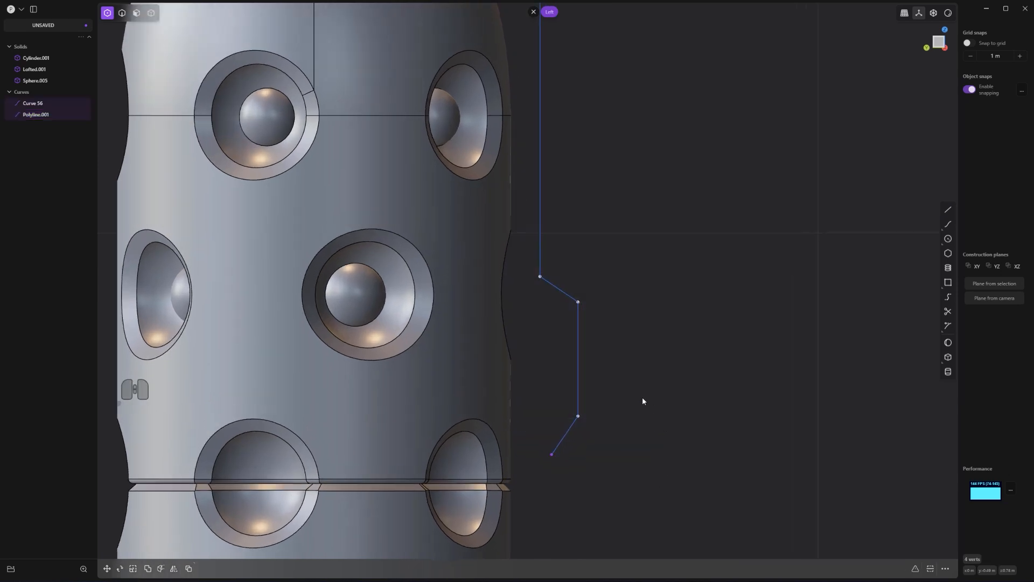
scroll(644, 396, "up", 2)
key("b")
left_click_drag(539, 301, 542, 294)
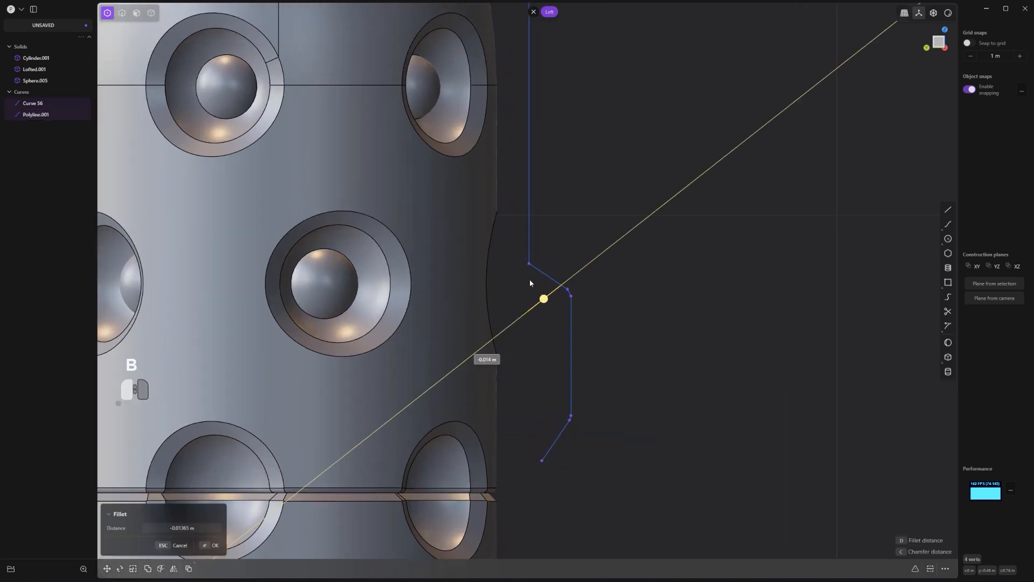
key("ctrl+z")
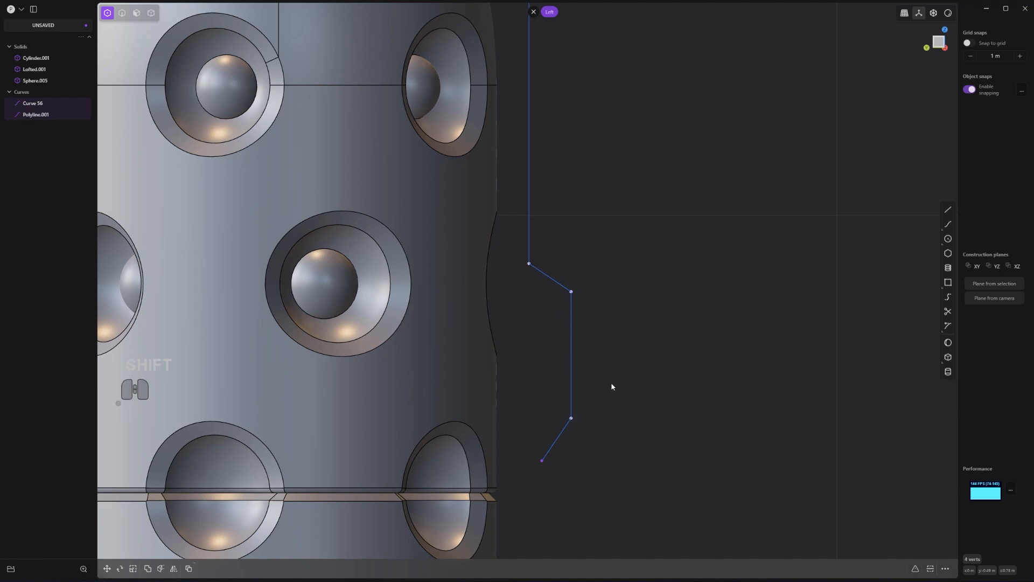
key("b")
left_click_drag(540, 300, 575, 312)
key("ctrl+z")
Step: Join the curve and polyline into one curve, and fillet the three corner vertices of its lower bend
left_click(548, 286)
key("j")
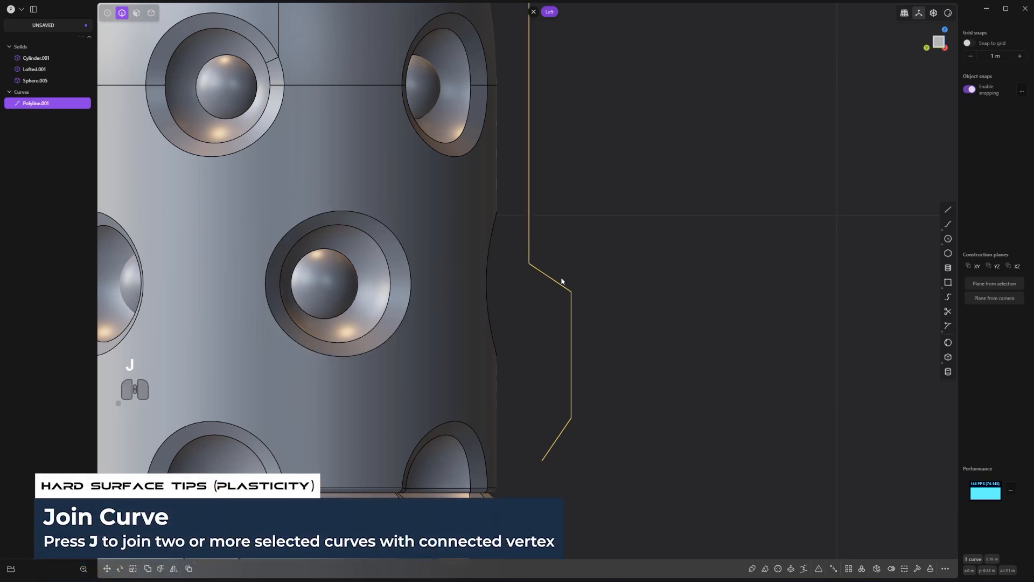
left_click_drag(507, 251, 628, 422)
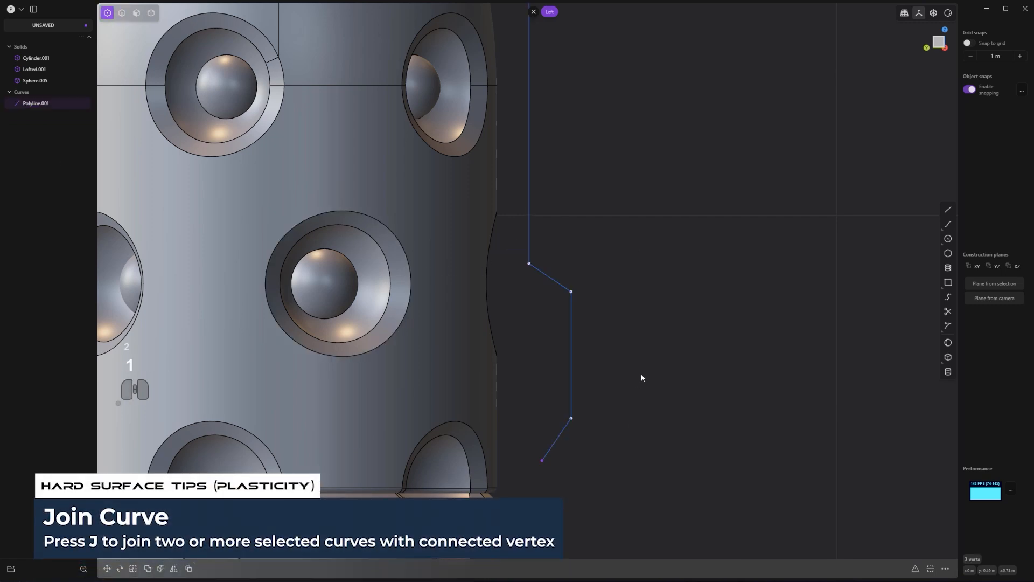
key("b")
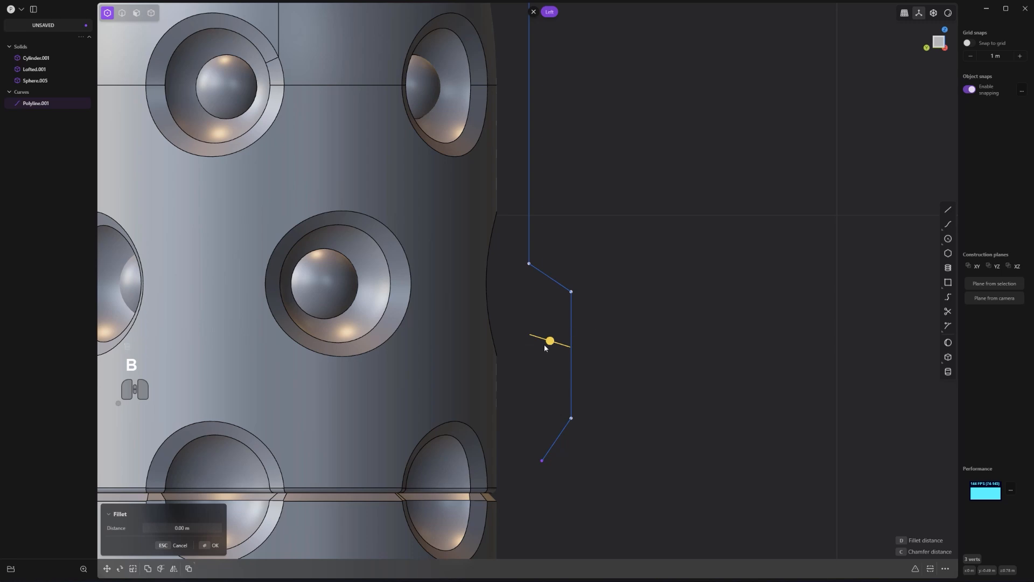
left_click_drag(545, 346, 589, 341)
right_click(622, 318)
Step: In the back view, draw a wide, thin rectangle centred on the curve's top end point, reaching down to the cap's top edge
scroll(622, 318, "down", 6)
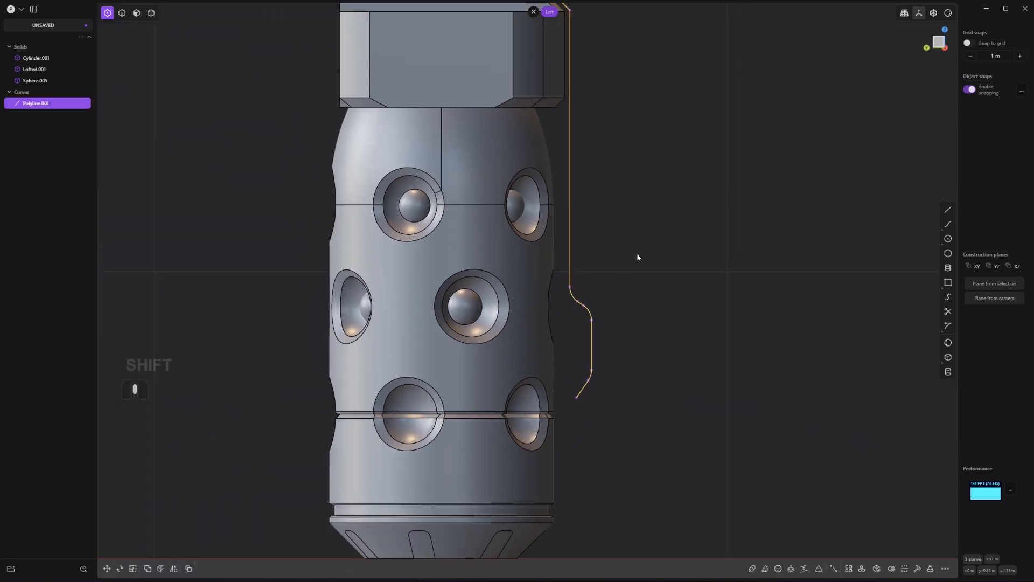
middle_click_drag(637, 253, 636, 324, "shift")
middle_click_drag(636, 323, 694, 390)
scroll(716, 283, "up", 2)
scroll(690, 277, "up", 8)
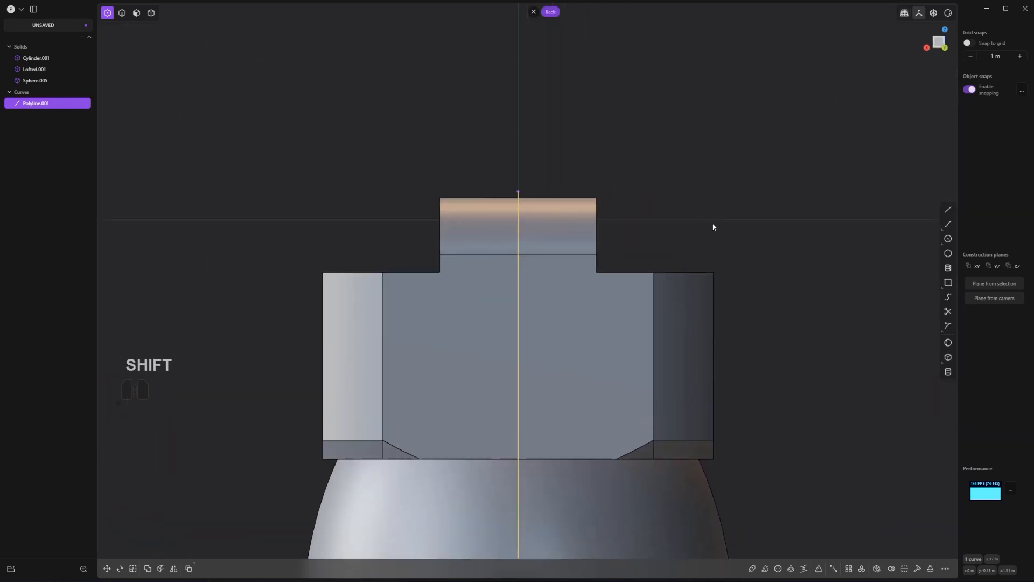
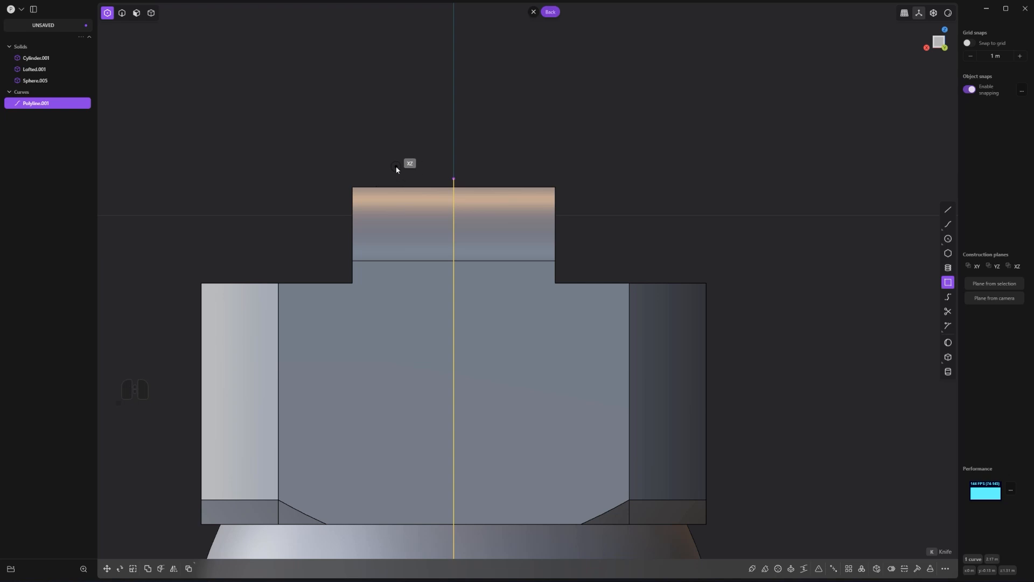
key("ctrl+z")
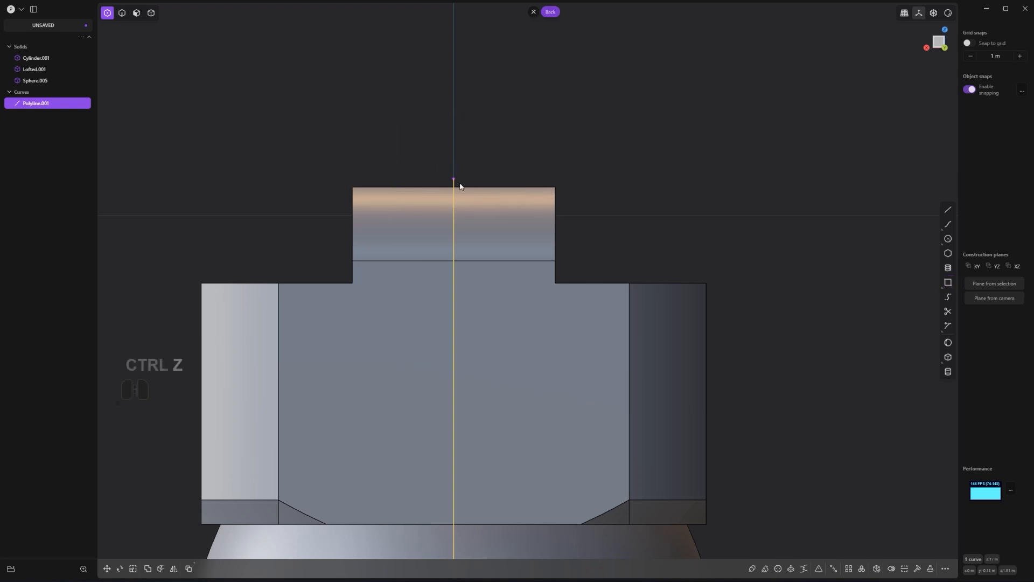
left_click(948, 282)
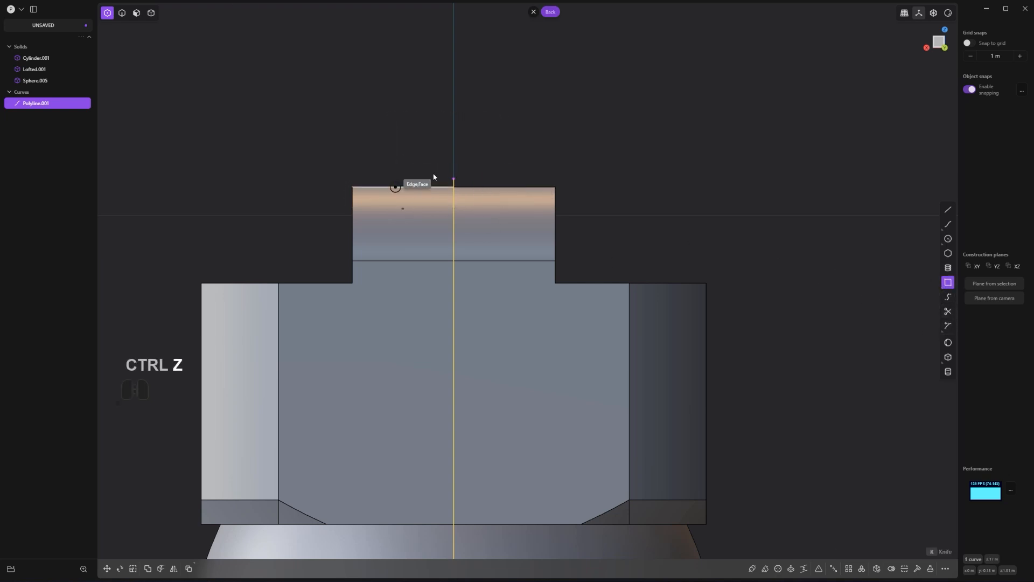
left_click(454, 178)
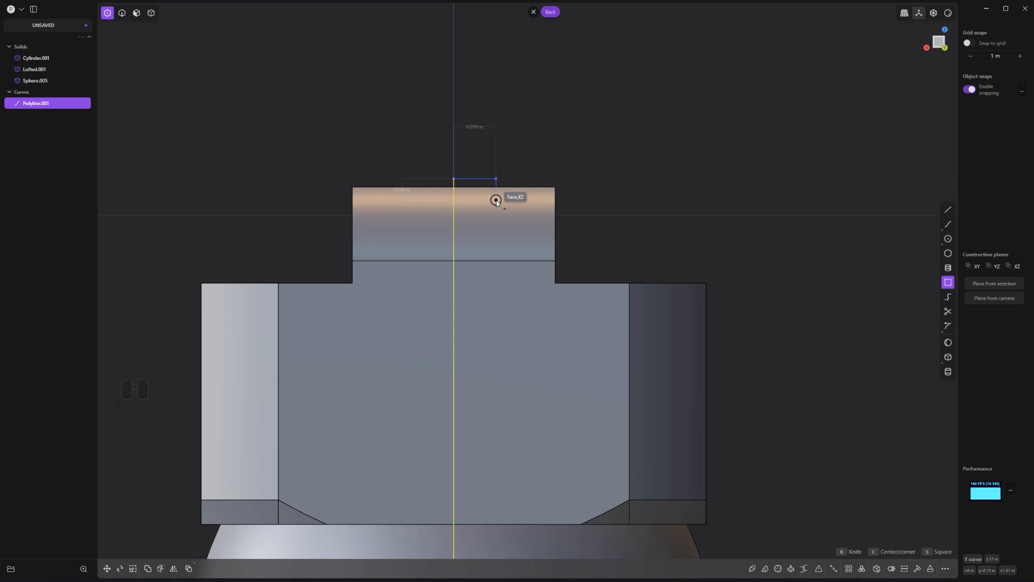
key("c")
key("c")
key("c")
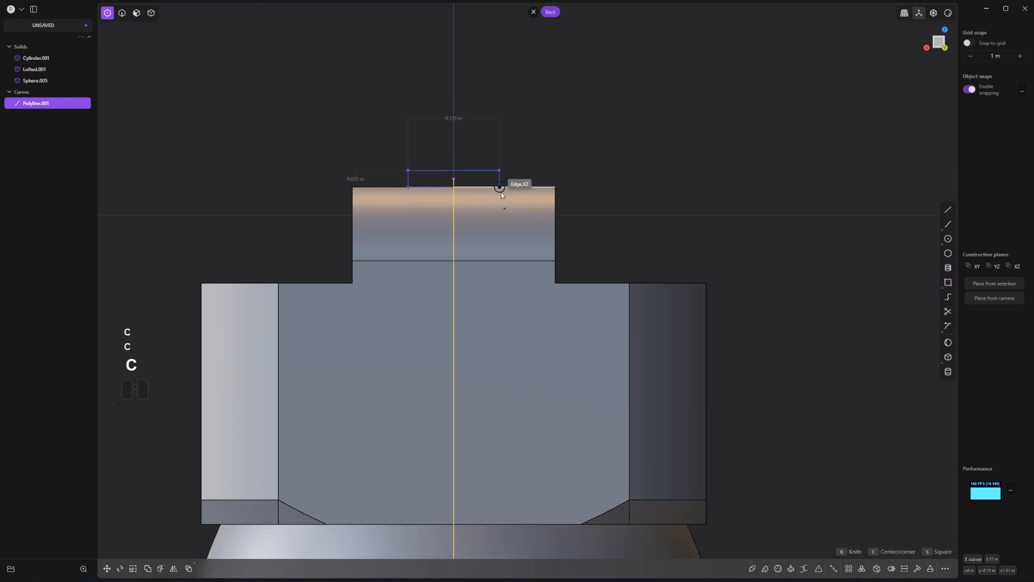
left_click(515, 188)
Step: Fillet the rectangle's corners slightly
scroll(506, 186, "up", 5)
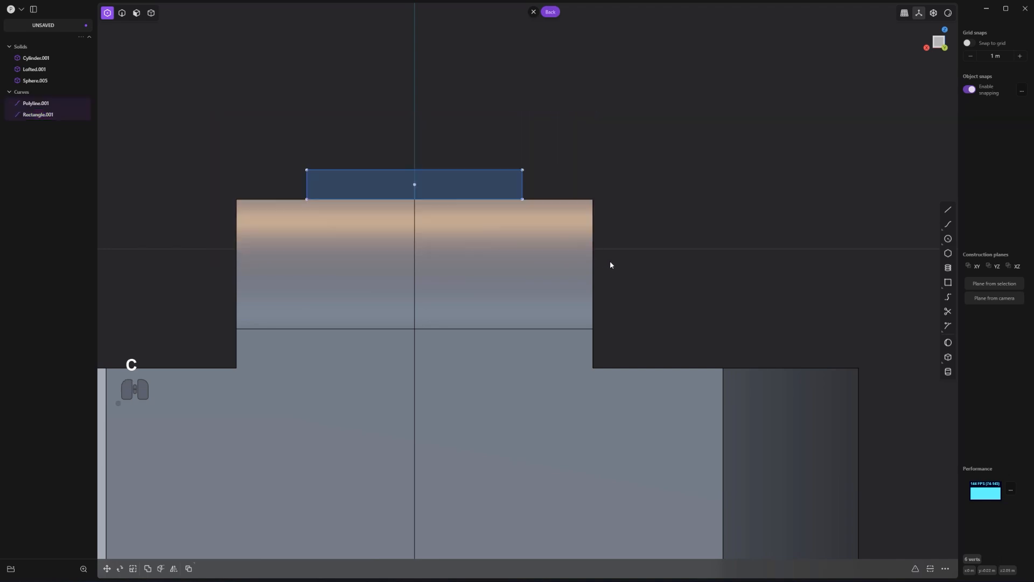
scroll(587, 257, "up", 1)
key("b")
left_click_drag(393, 180, 384, 170)
middle_click_drag(561, 120, 695, 189)
scroll(707, 173, "up", 7)
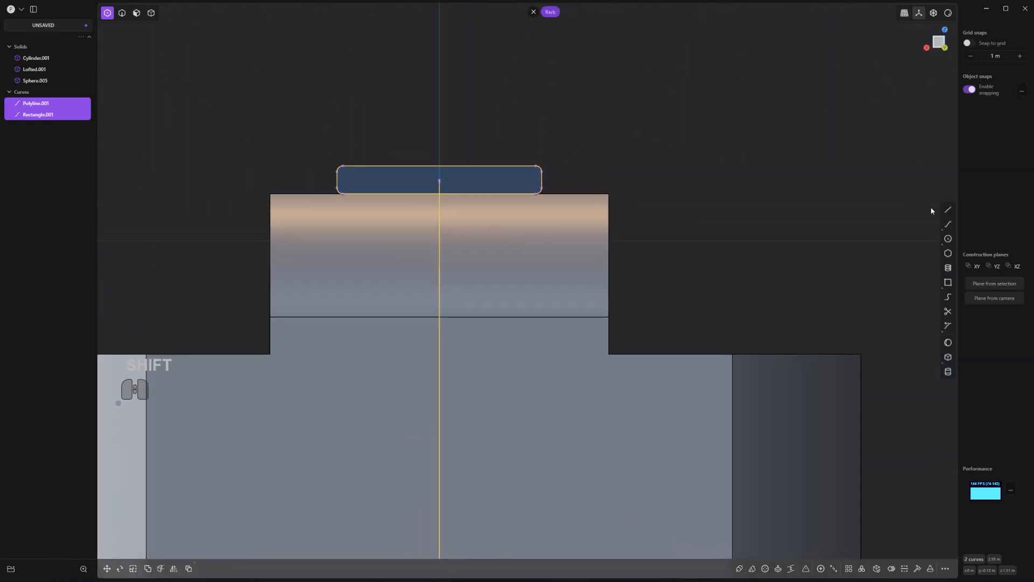
Step: Draw a two-segment polyline over the rounded rectangle: a slanted end bending about 125° into a horizontal line that ends on the vertical centre line
left_click(376, 176)
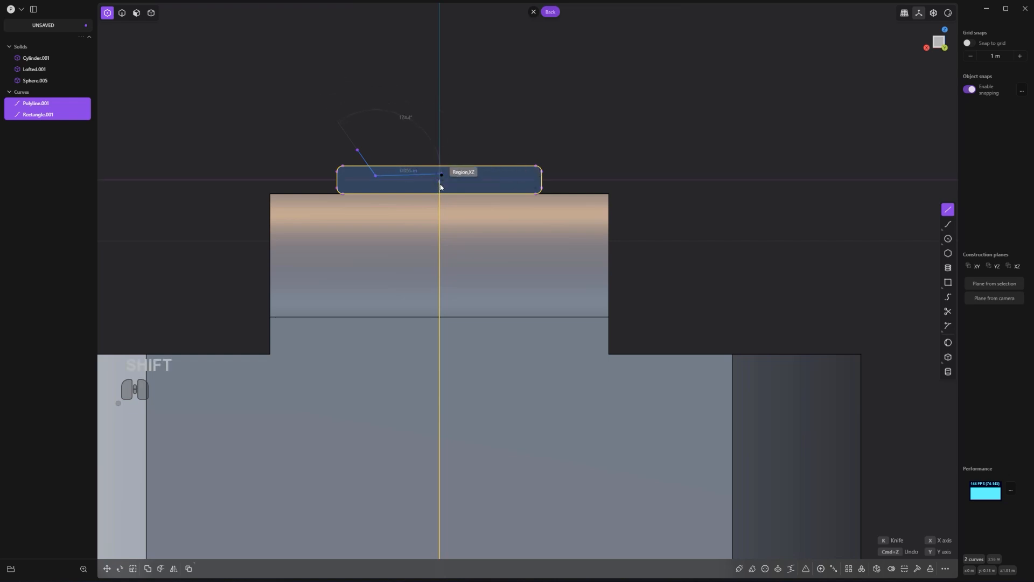
key("shift")
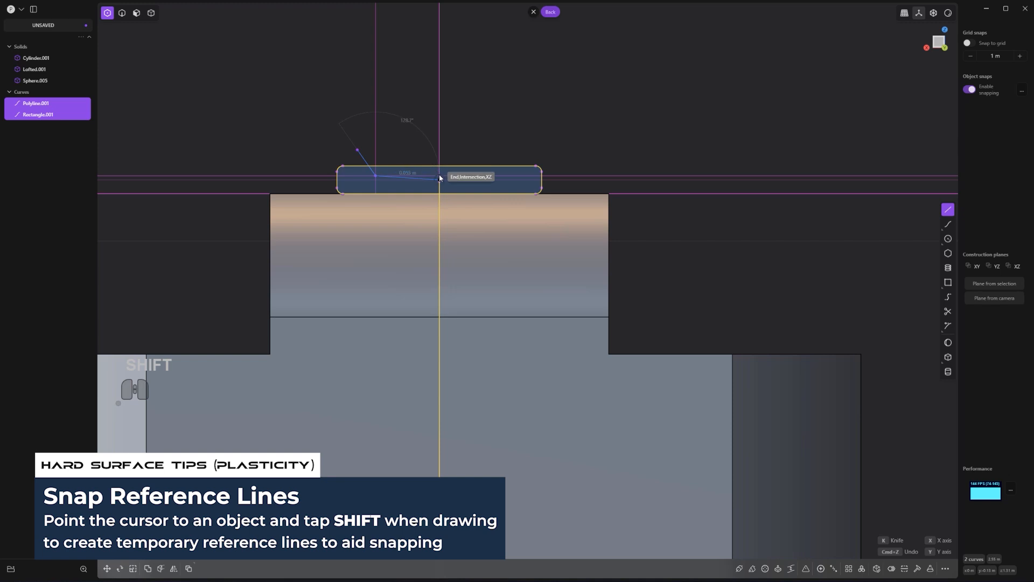
scroll(439, 178, "up", 4)
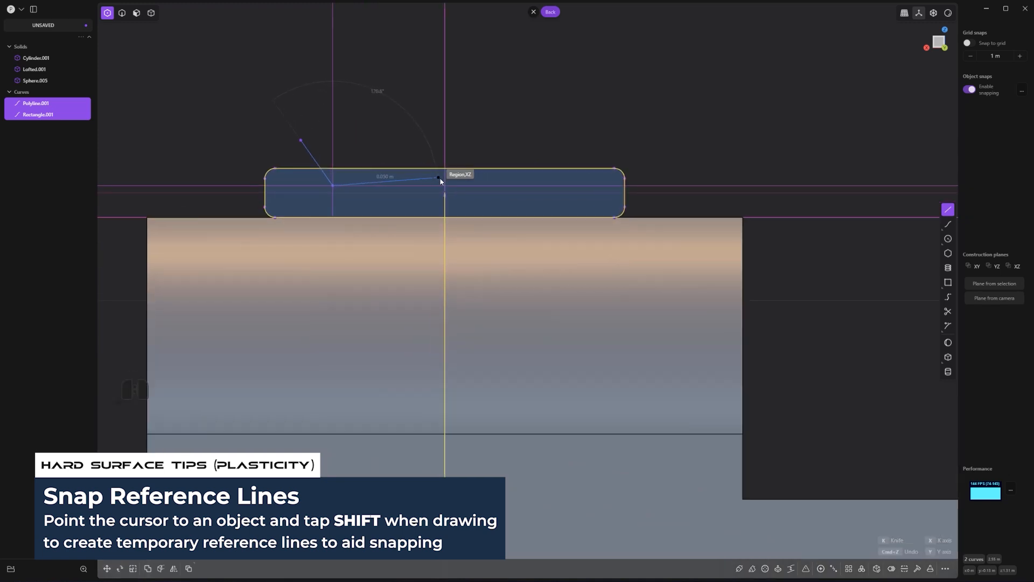
scroll(445, 187, "up", 1)
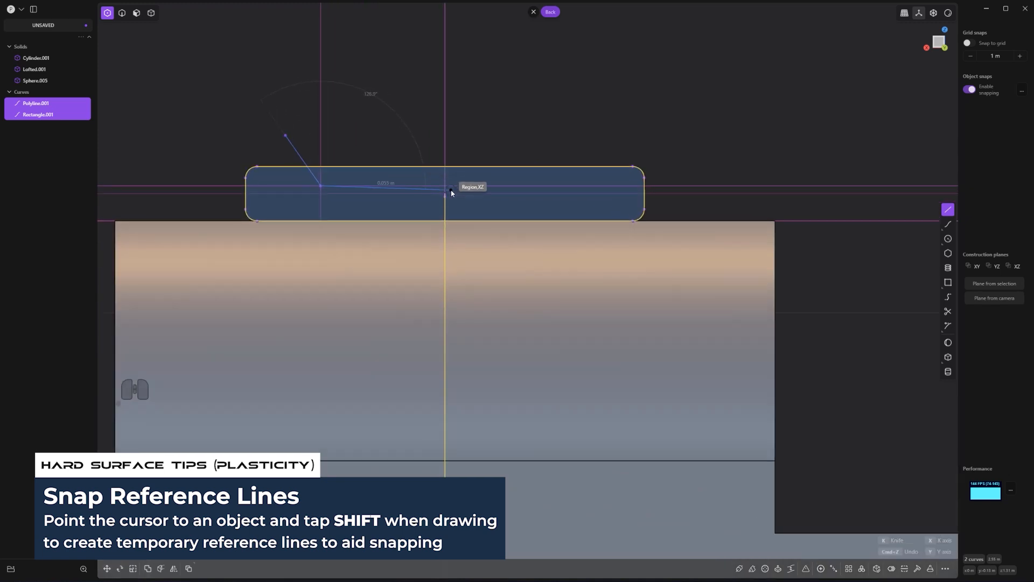
scroll(451, 192, "up", 1)
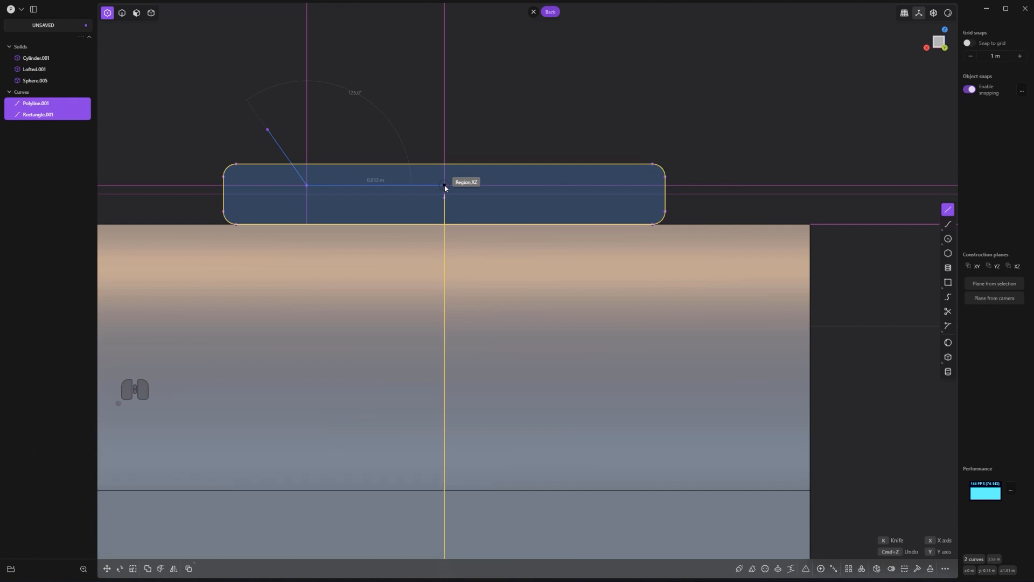
key("alt+z")
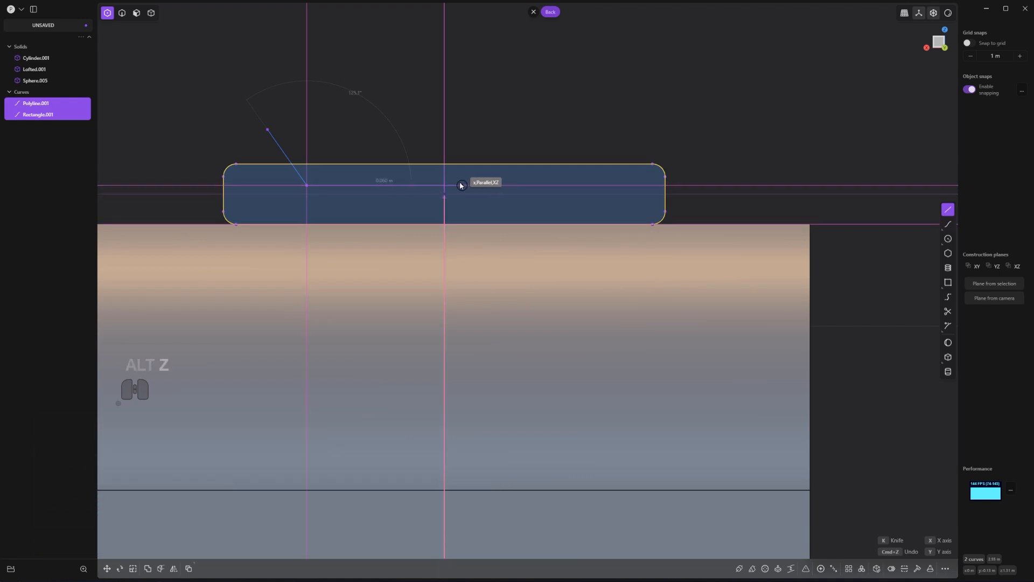
left_click(444, 185)
key("Return")
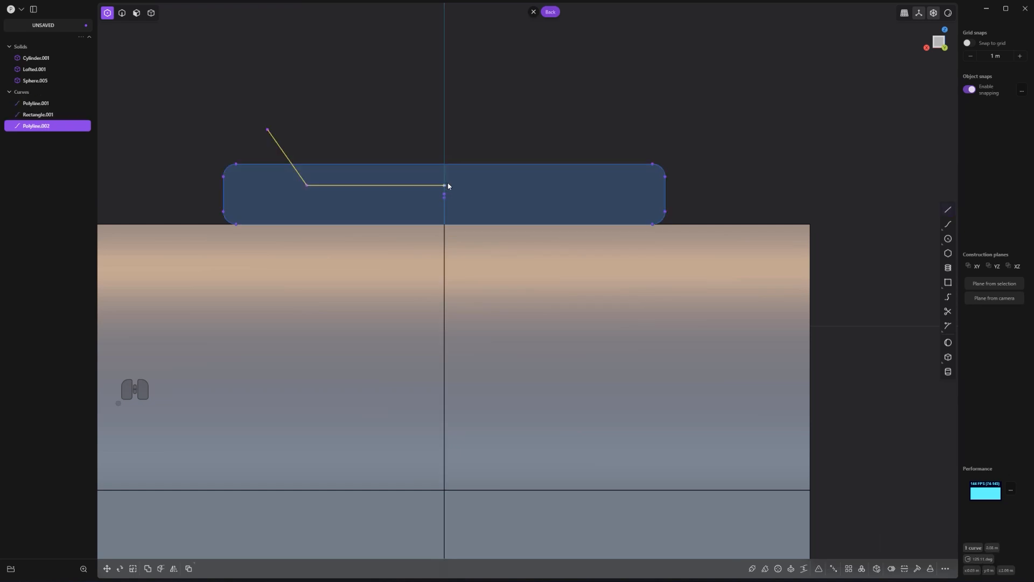
Step: Mirror the bent polyline across the X axis to form the other half of the profile above the cap
scroll(457, 186, "down", 2)
key("alt+x")
scroll(457, 190, "down", 10)
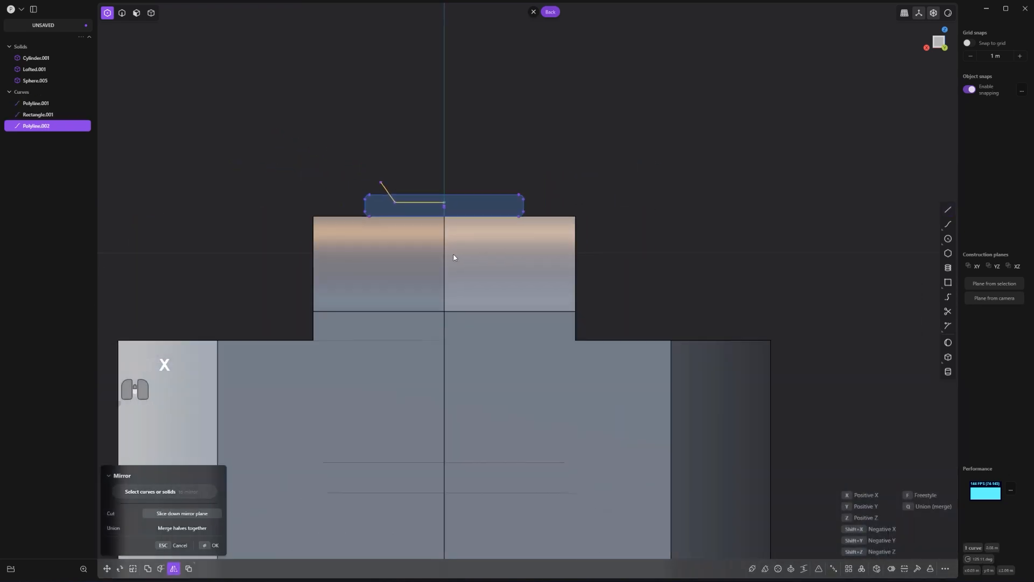
scroll(478, 302, "down", 8)
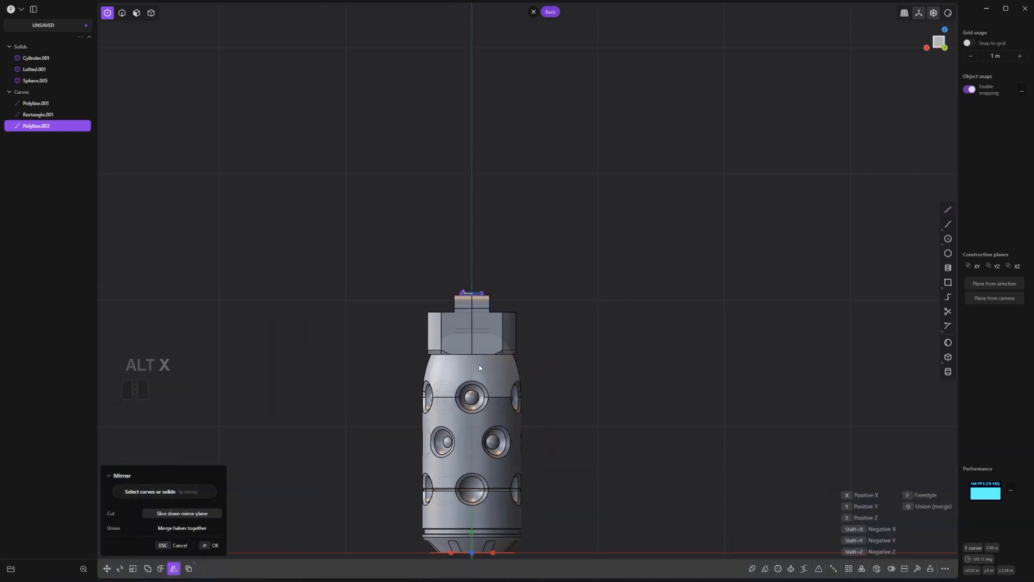
key("Return")
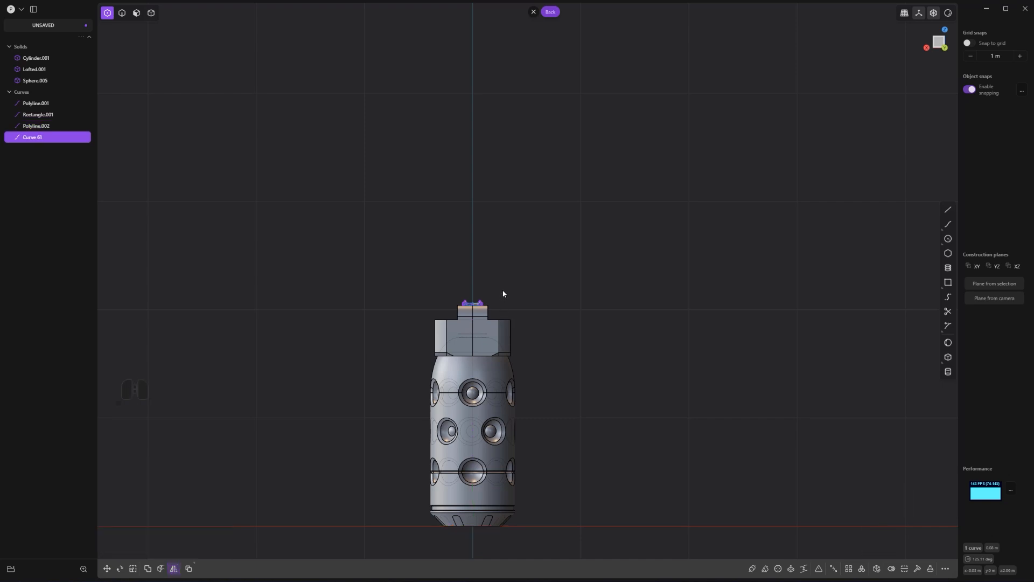
scroll(501, 294, "up", 6)
scroll(485, 293, "up", 8)
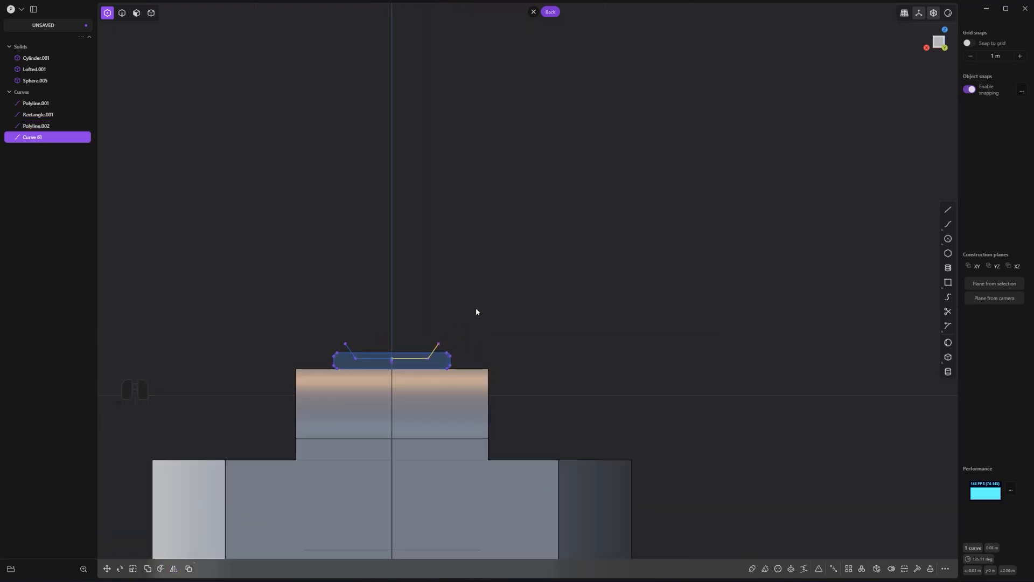
scroll(485, 259, "up", 3)
key("2")
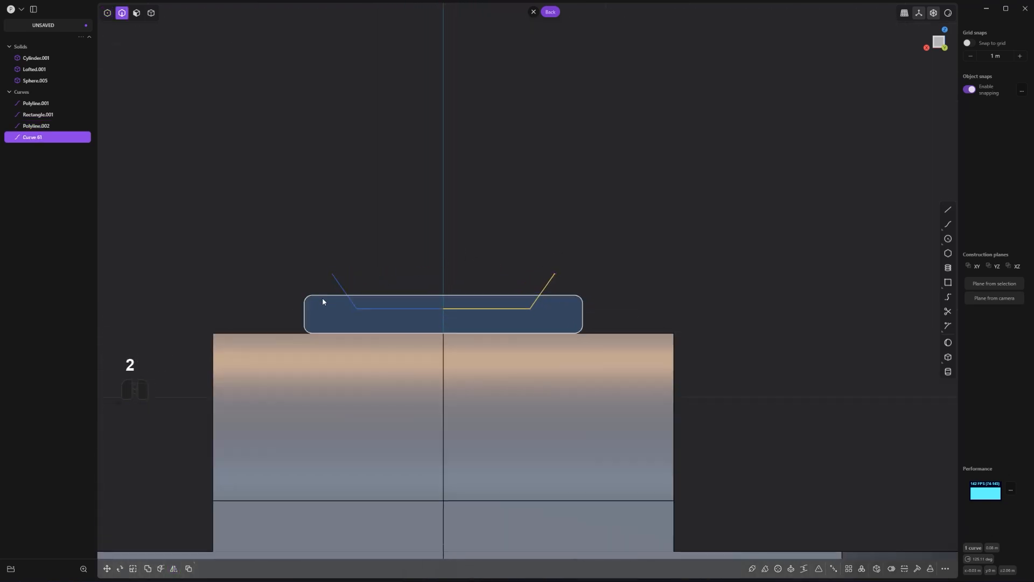
scroll(351, 291, "up", 3)
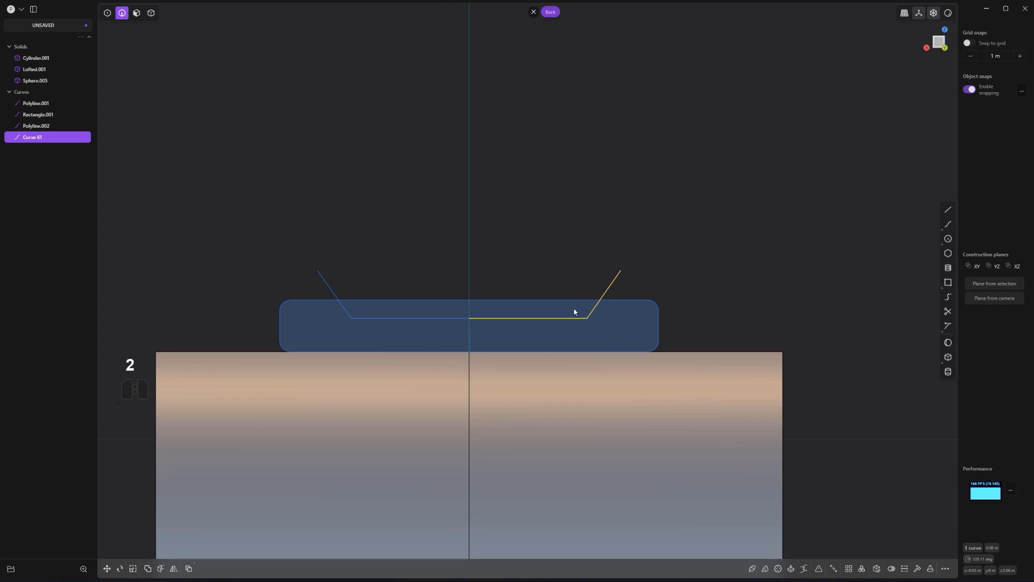
key("t")
middle_click_drag(516, 300, 461, 160)
left_click(430, 177)
key("ctrl+z")
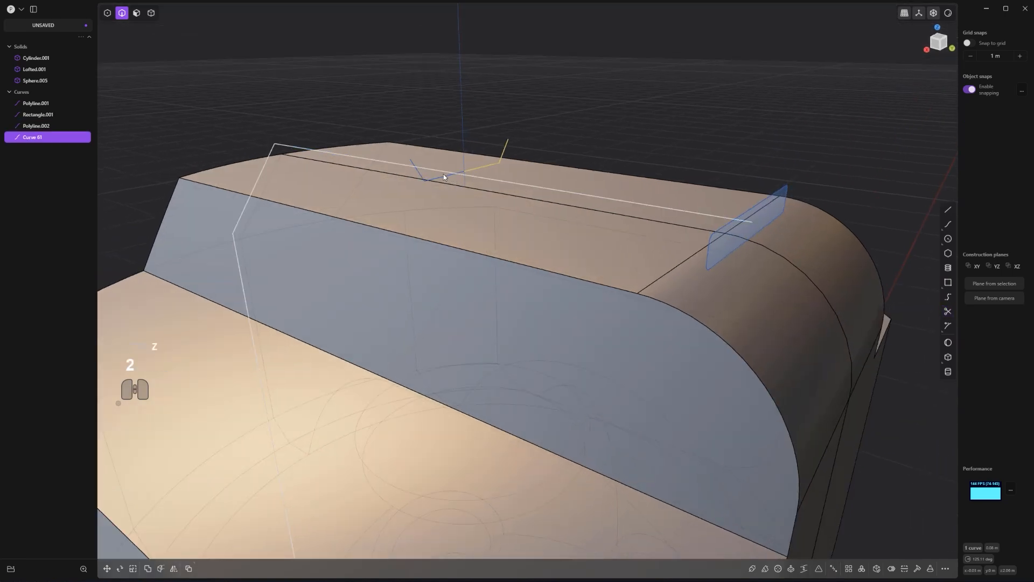
Step: Move both halves of the notch outline along the Y axis and snap them onto the plane of the rounded rectangle
left_click(441, 174)
left_click(488, 165, "shift")
middle_click_drag(528, 176, 511, 196)
key("g")
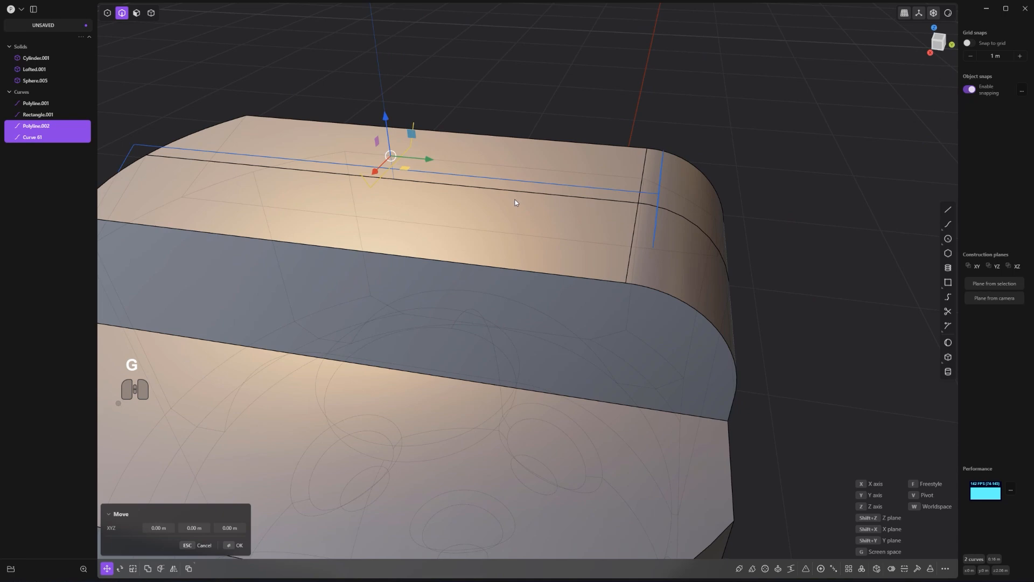
key("y")
left_click(661, 198)
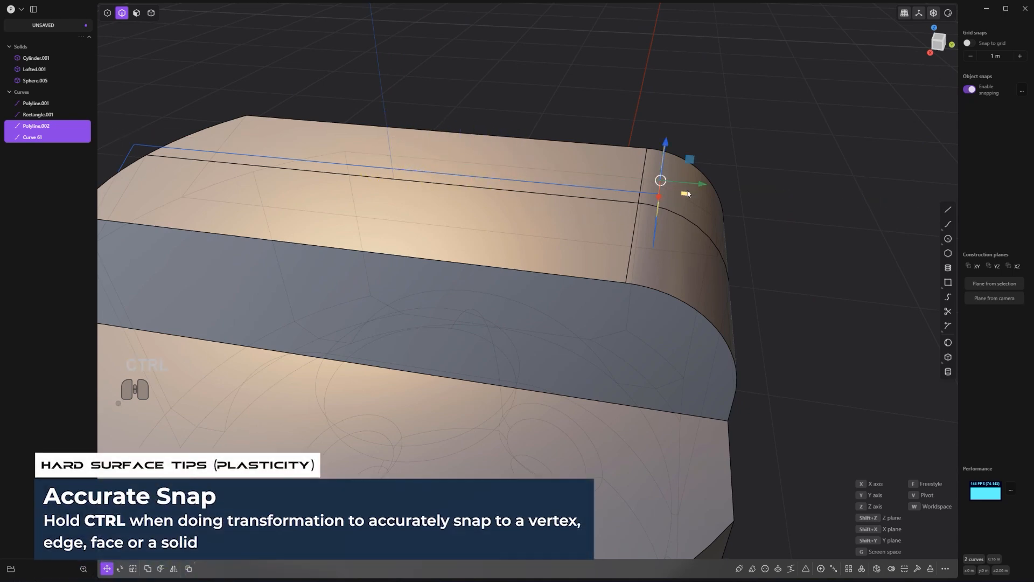
Step: Trim the notch line ends above the rounded rectangle and the rectangle's top edge between them, leaving a slanted recess
scroll(688, 194, "down", 5)
middle_click_drag(687, 194, 708, 165)
scroll(692, 161, "up", 3)
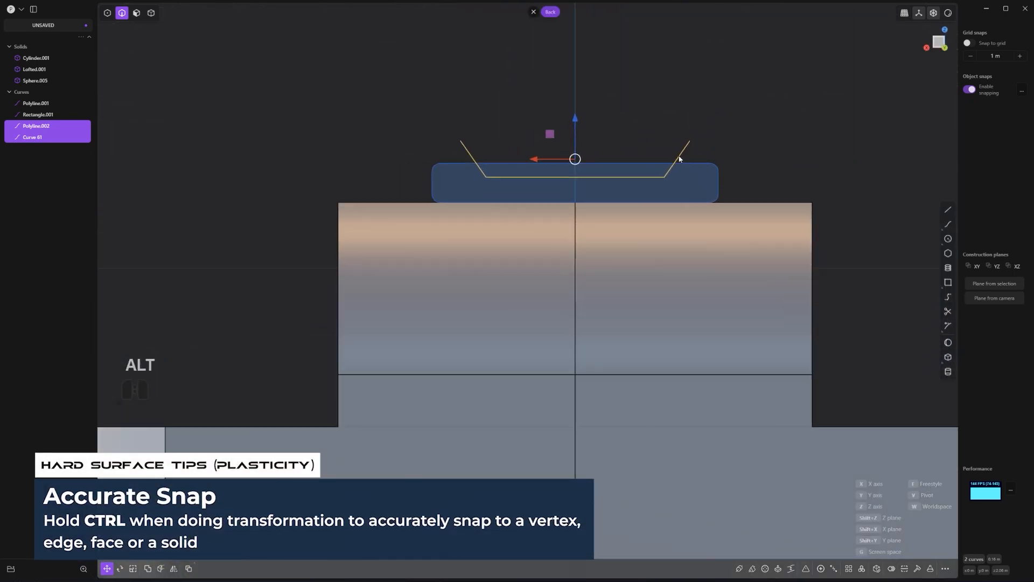
scroll(680, 159, "up", 2)
key("t")
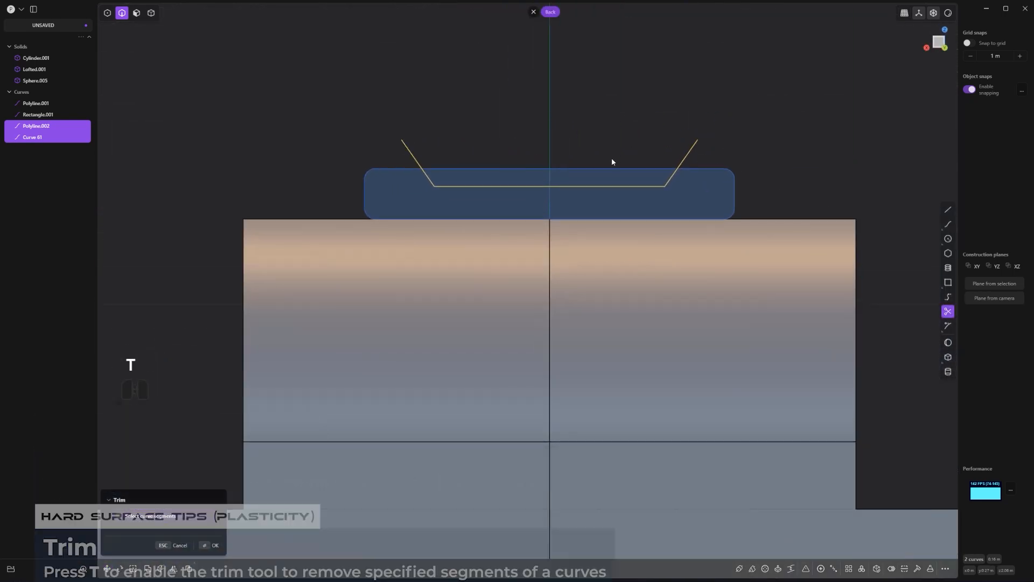
left_click(690, 153)
left_click(410, 153)
scroll(443, 170, "up", 3)
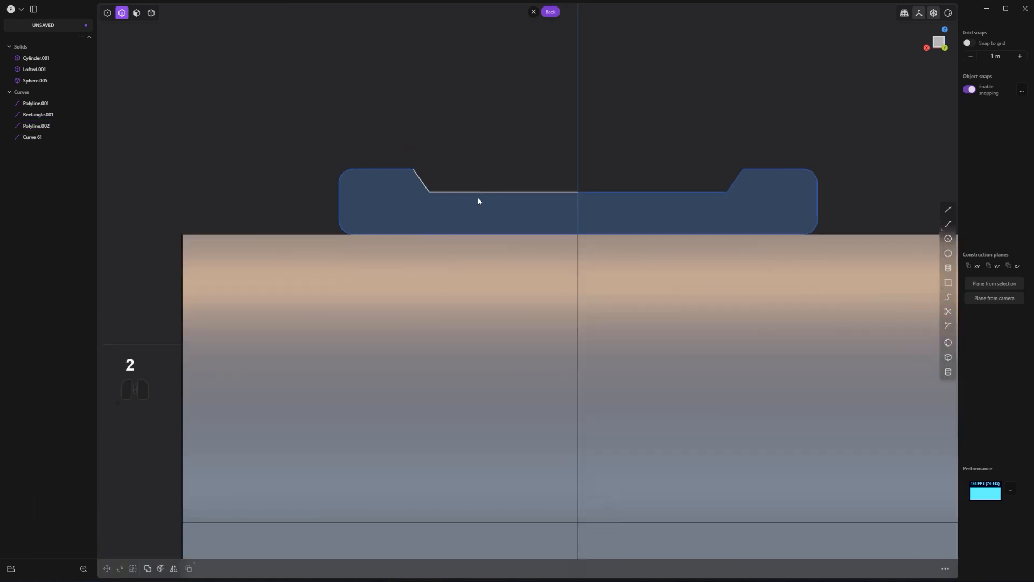
Step: Join the two notch curves and the trimmed rectangle into one profile curve
left_click(477, 195)
left_click(628, 195, "shift")
left_click(750, 191, "shift")
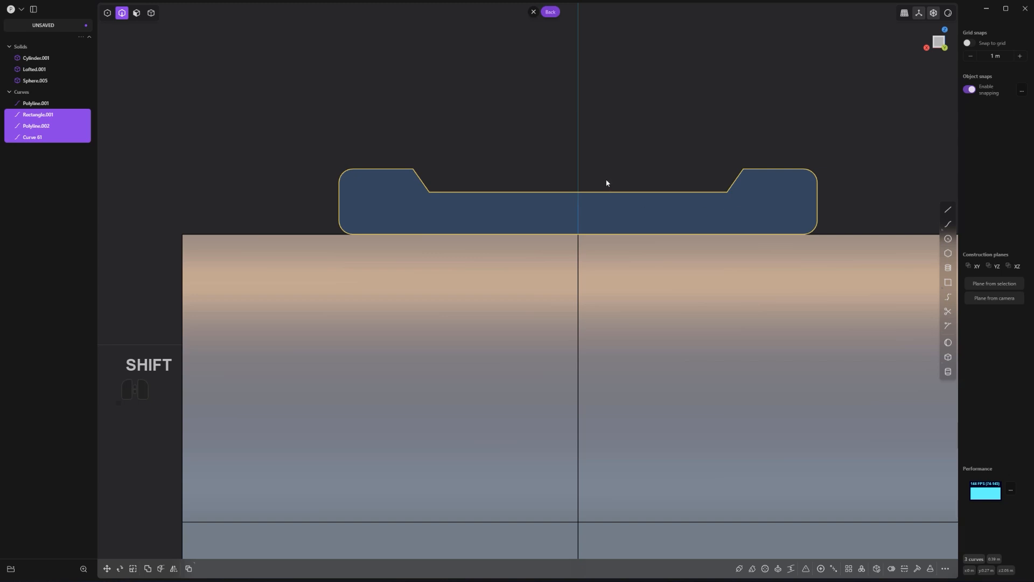
key("j")
Step: Fillet the four corner points of the notch in the joined profile
scroll(509, 167, "up", 2)
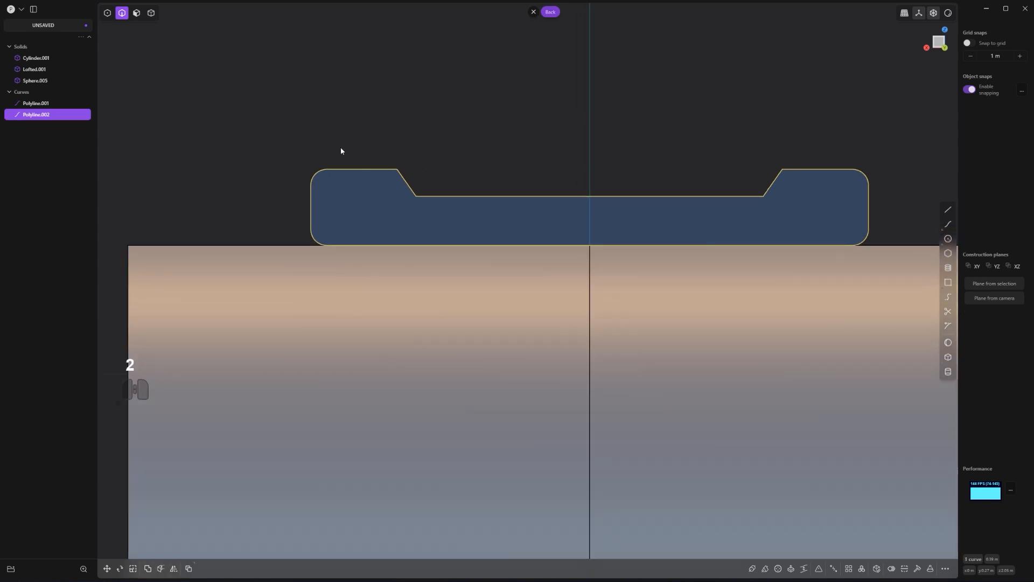
left_click(341, 151)
key("1")
left_click_drag(353, 154, 427, 189)
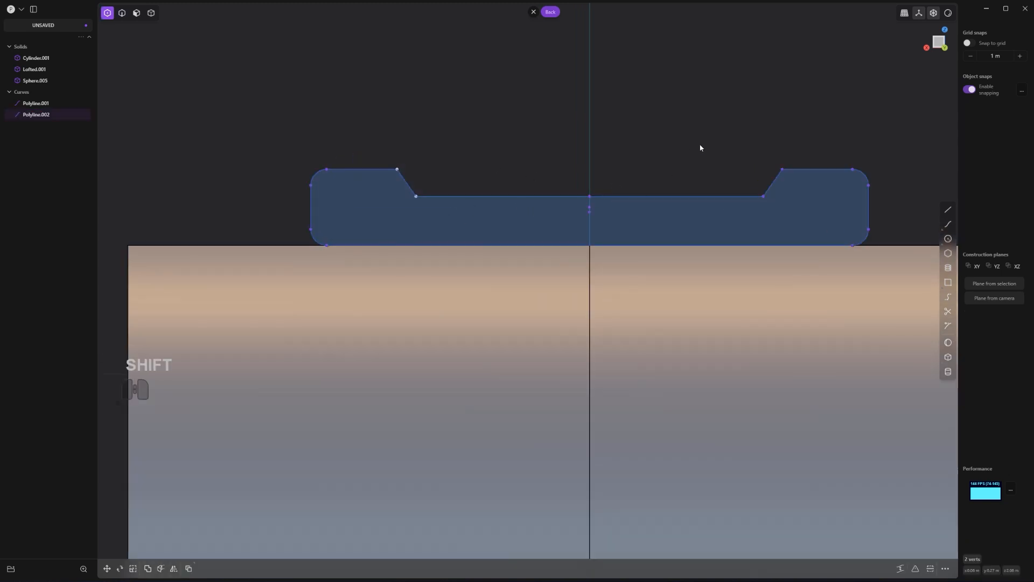
left_click_drag(700, 148, 769, 197, "shift")
key("b")
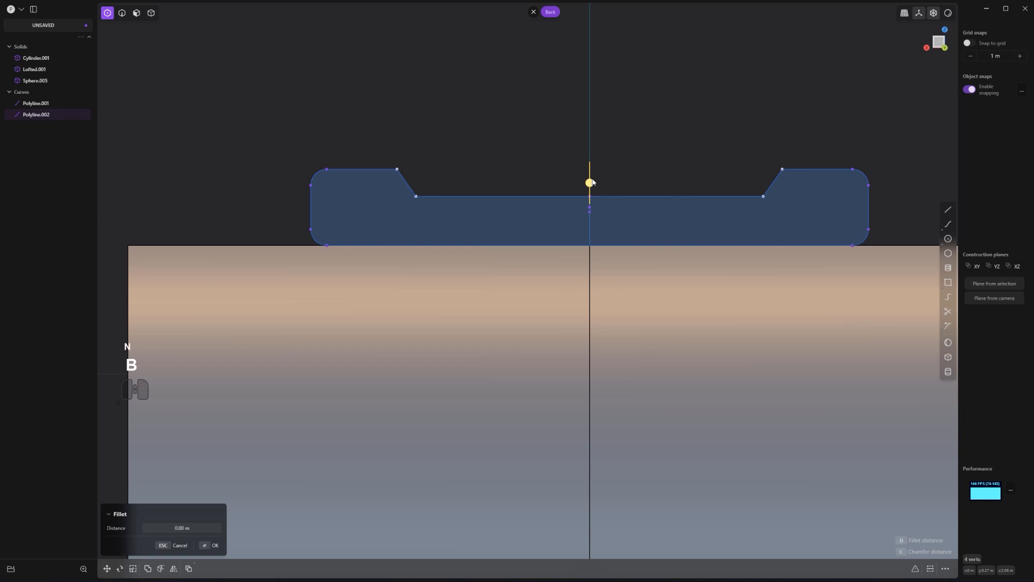
left_click_drag(591, 182, 635, 159)
middle_click_drag(635, 160, 539, 181)
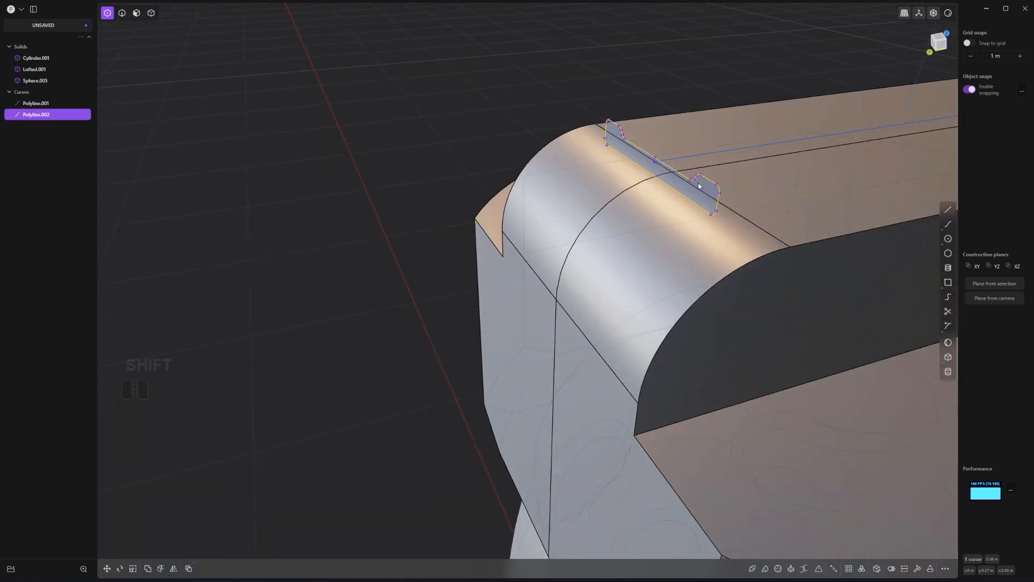
middle_click_drag(698, 183, 653, 121, "shift")
middle_click_drag(652, 121, 644, 115, "shift")
scroll(511, 127, "up", 3)
middle_click_drag(511, 129, 542, 227)
key("g")
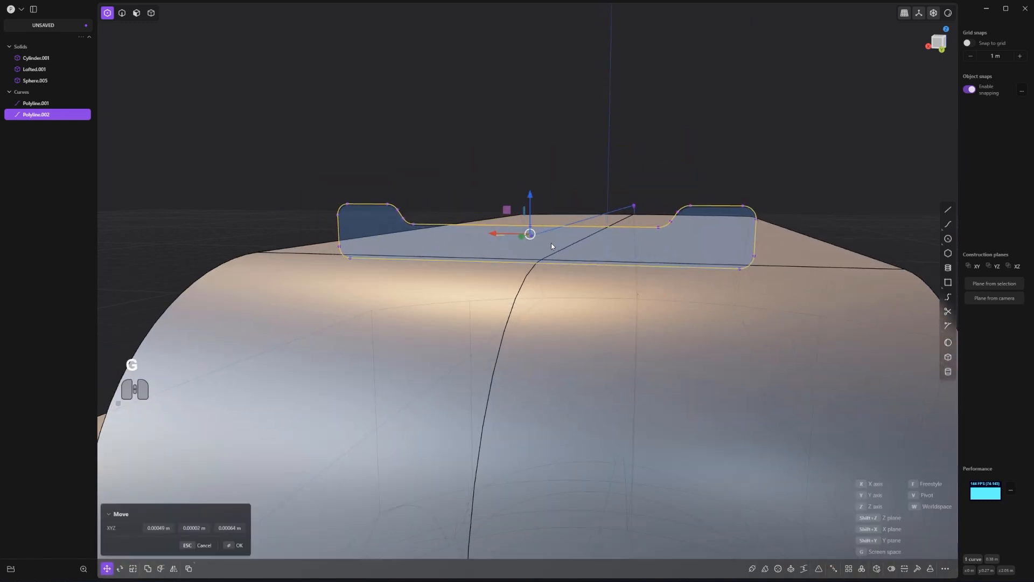
right_click(528, 238)
middle_click_drag(527, 238, 625, 242, "ctrl")
key("ctrl+z")
Step: Examine the small rounded corner where the path curve's horizontal run meets its sloped segment
scroll(651, 311, "up", 4)
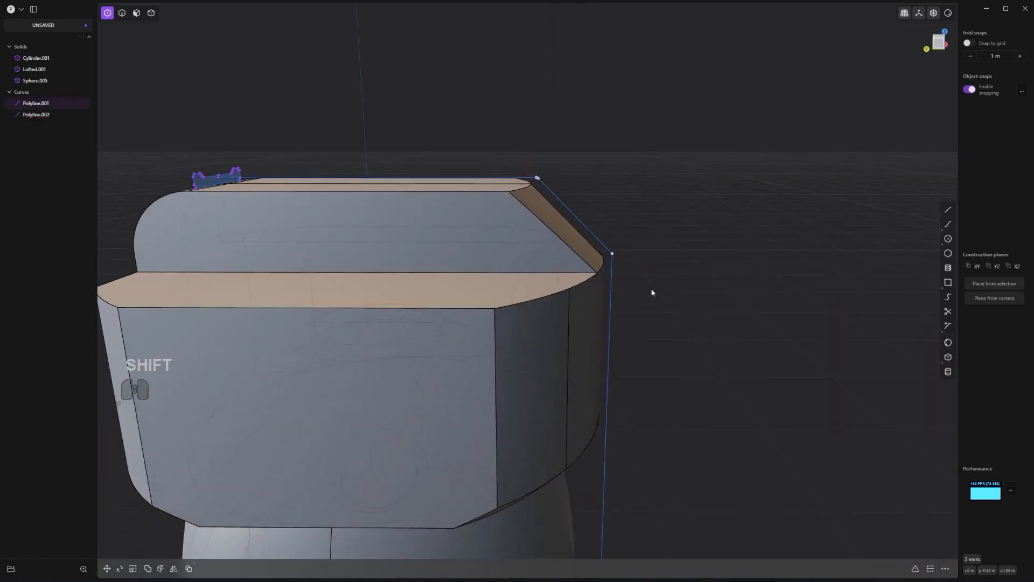
scroll(548, 164, "up", 8)
scroll(515, 146, "up", 6)
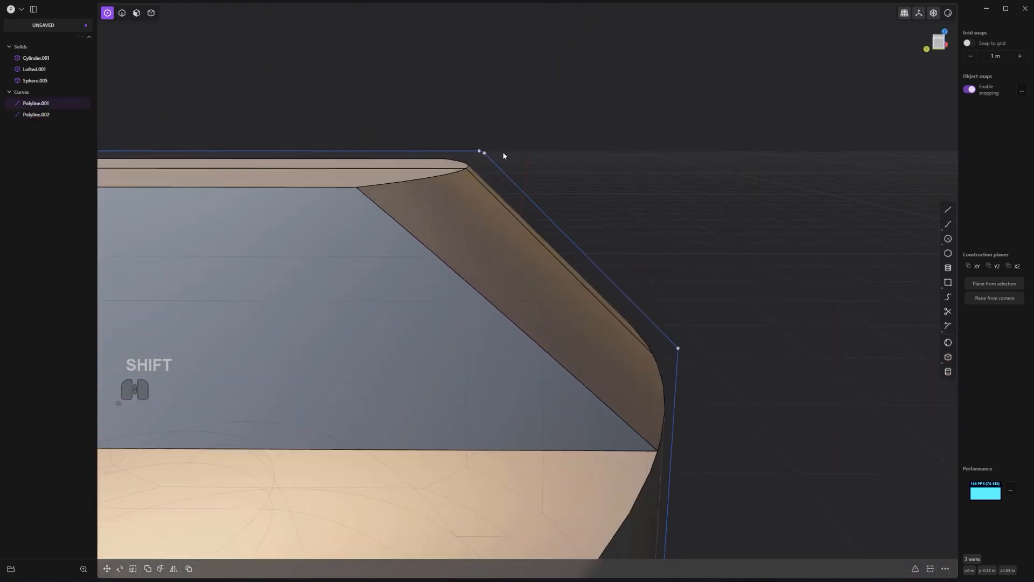
scroll(496, 145, "up", 6)
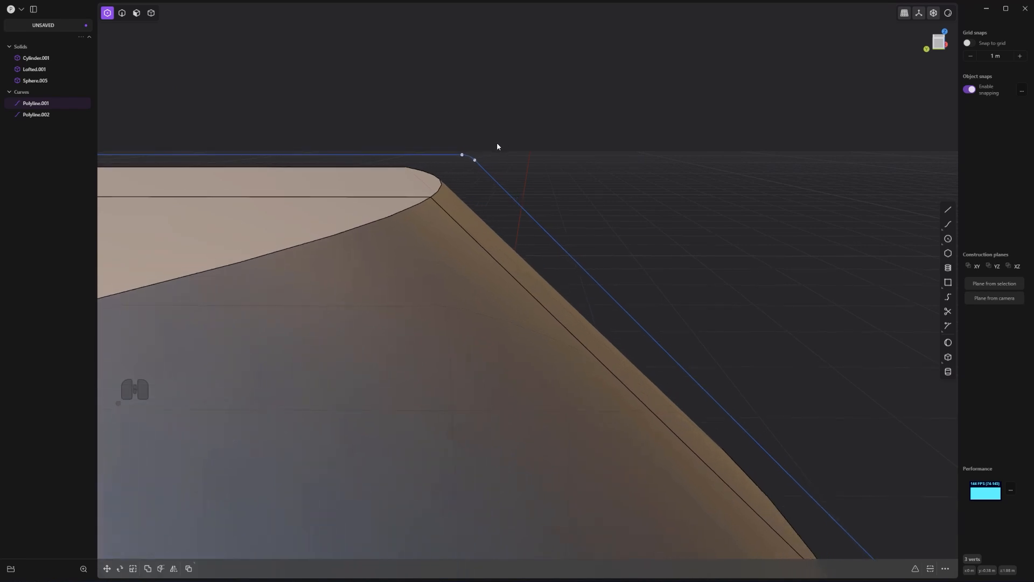
scroll(467, 170, "down", 6)
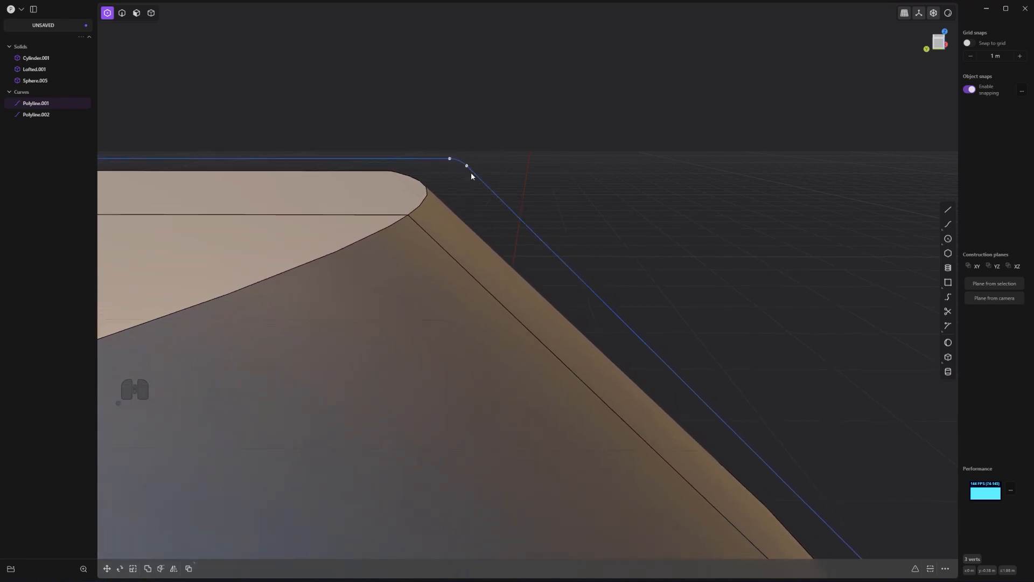
scroll(480, 183, "up", 3)
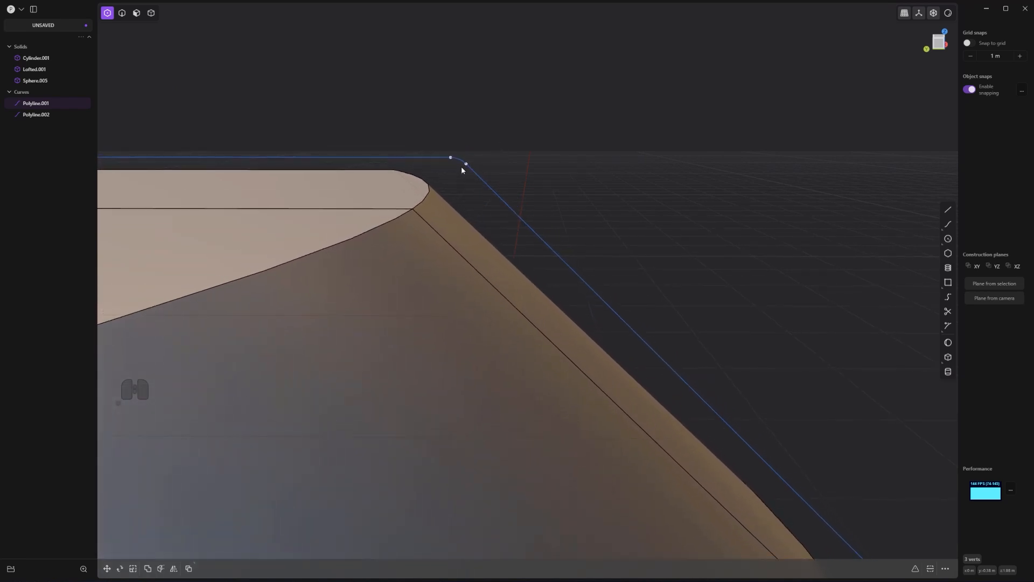
left_click_drag(480, 170, 479, 171)
scroll(464, 152, "up", 1)
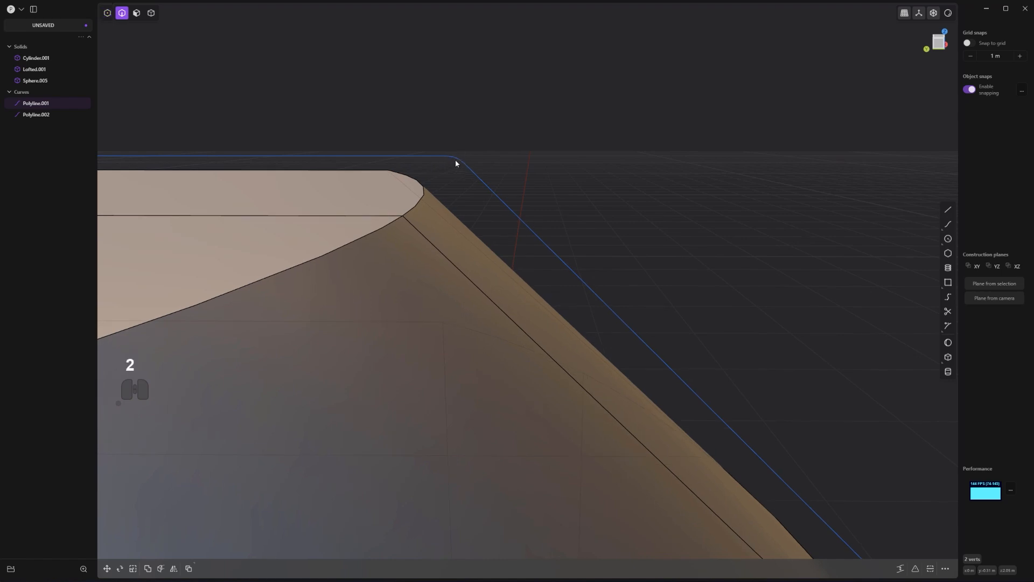
Step: Unjoin the long path curve that runs over the top and down the side of the body into separate segments
key("Escape")
scroll(458, 161, "up", 1)
key("alt+j")
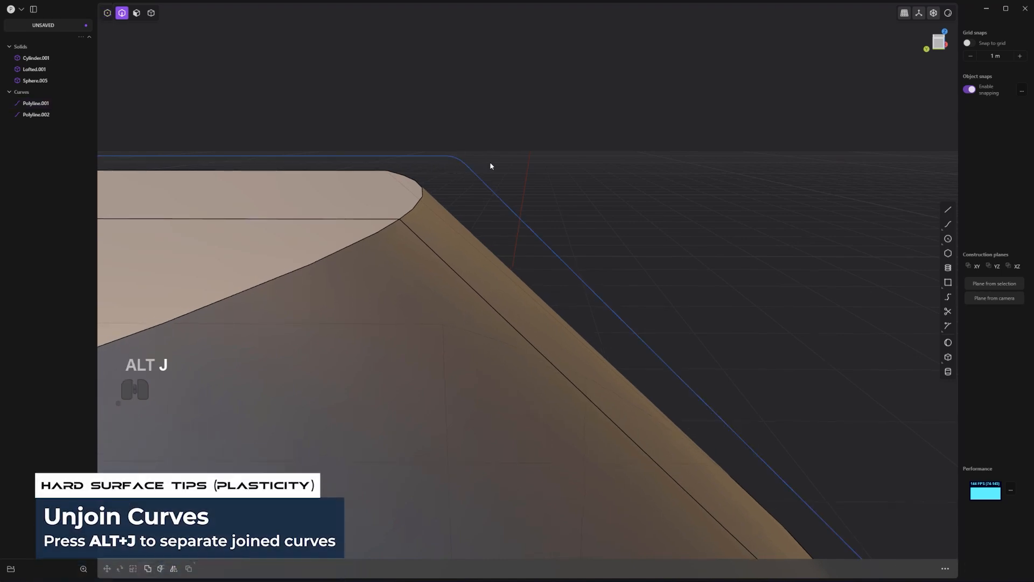
scroll(488, 164, "up", 1)
left_click(470, 144)
left_click(459, 160)
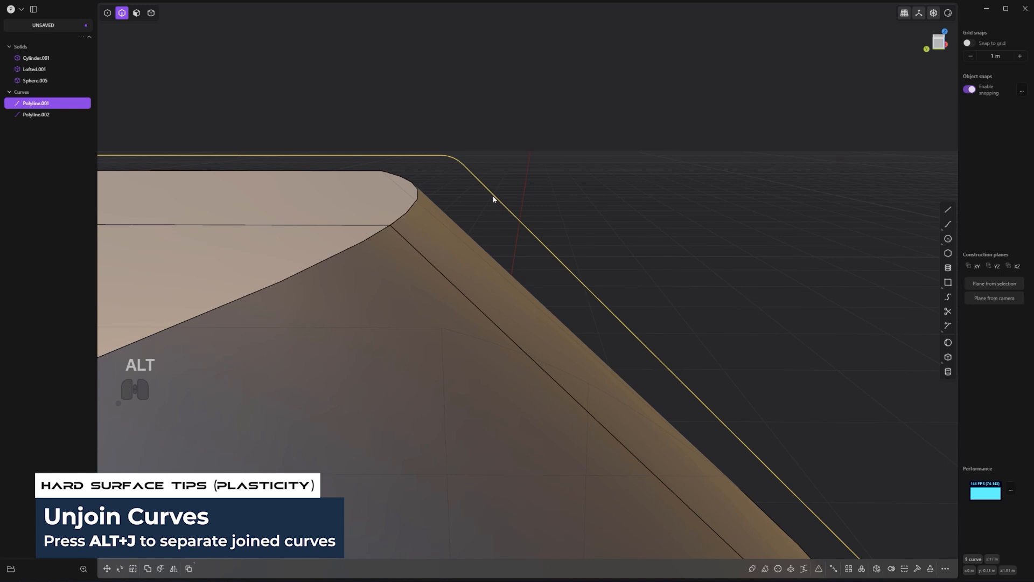
key("alt+j")
Step: Delete the small arc segment between the path's horizontal run and its sloped segment
left_click(500, 160)
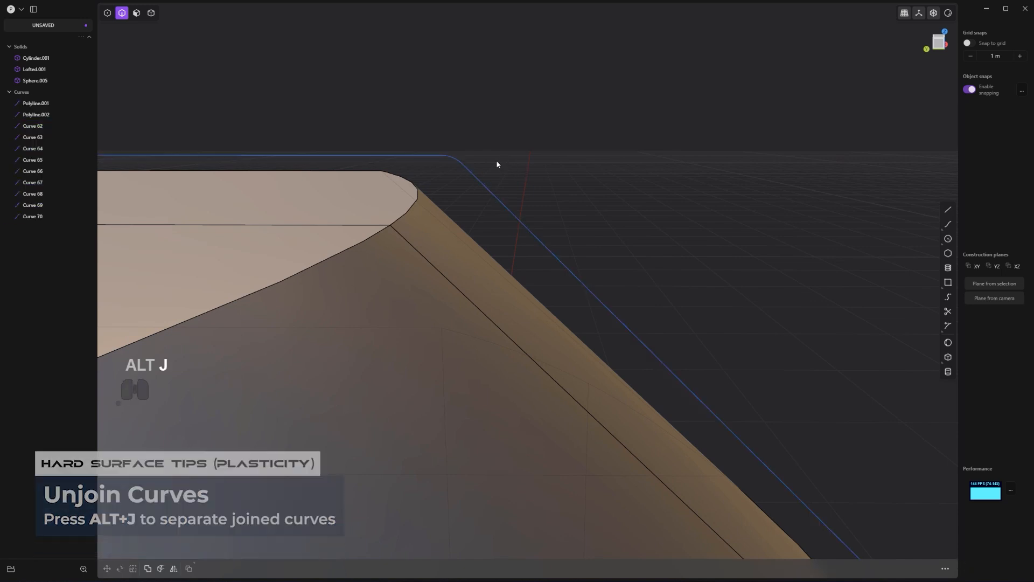
left_click(447, 161)
key("x")
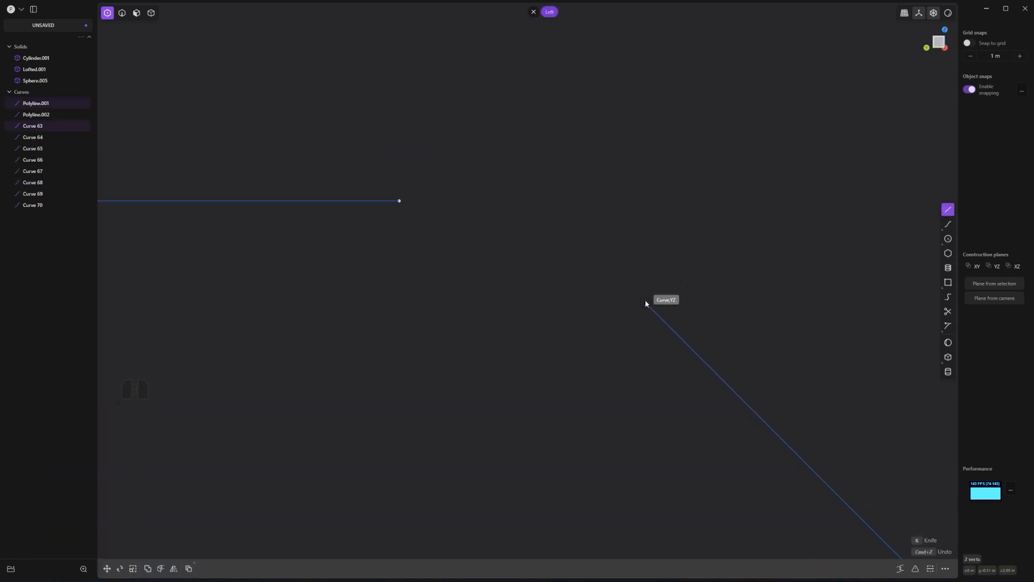
Step: Draw a polyline that bridges the gap by extending the sloped and horizontal segments to a sharp 135° corner
left_click(646, 304)
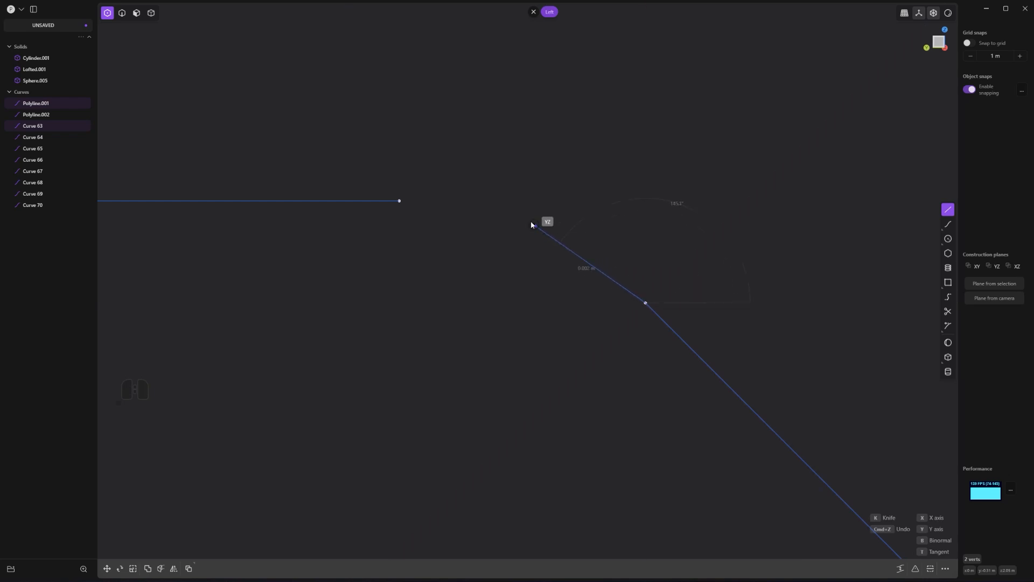
key("shift")
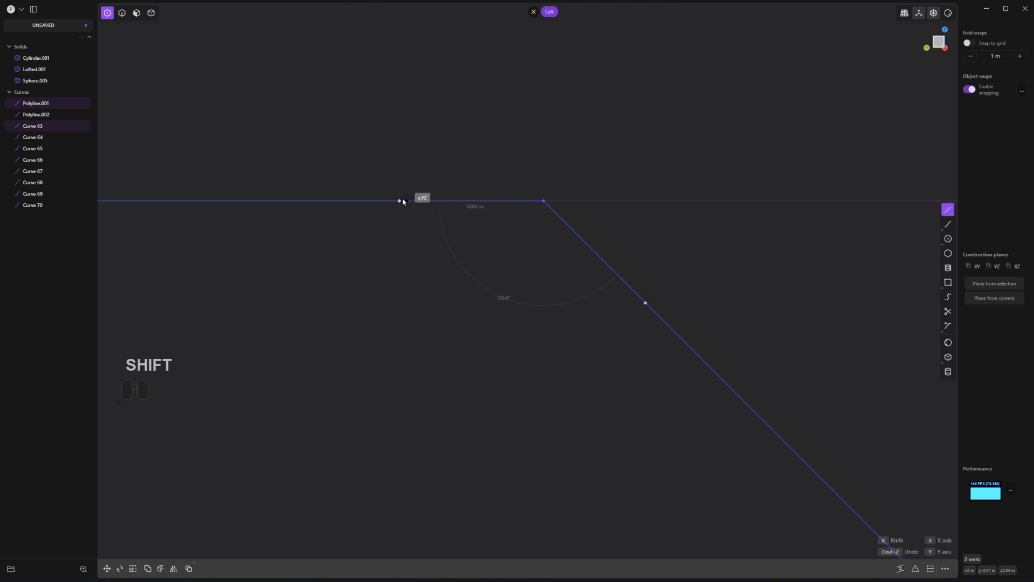
left_click(403, 200)
right_click(406, 201)
scroll(504, 218, "up", 2)
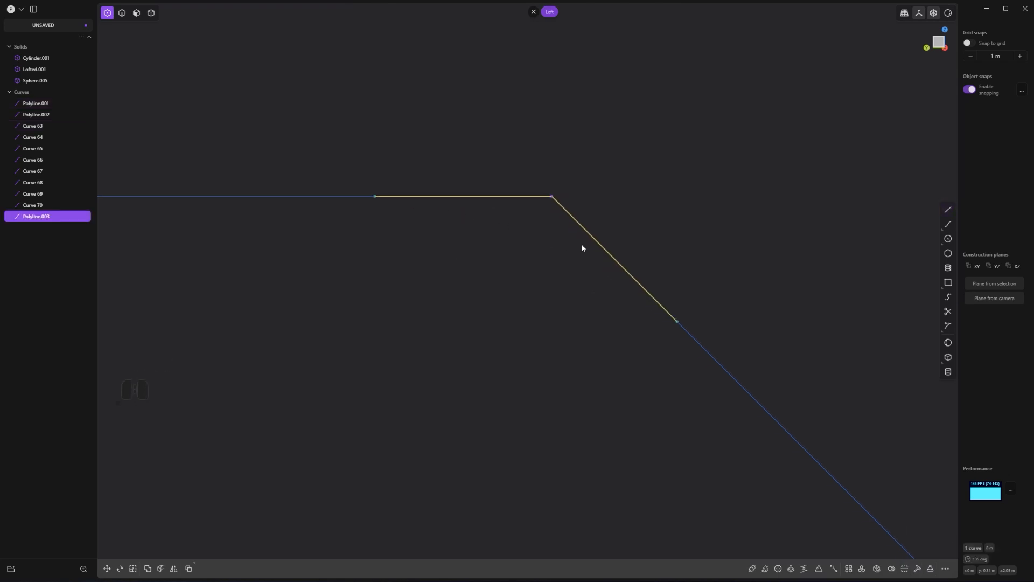
Step: Join the new corner polyline with the adjacent sloped and horizontal curves
left_click(729, 364, "shift")
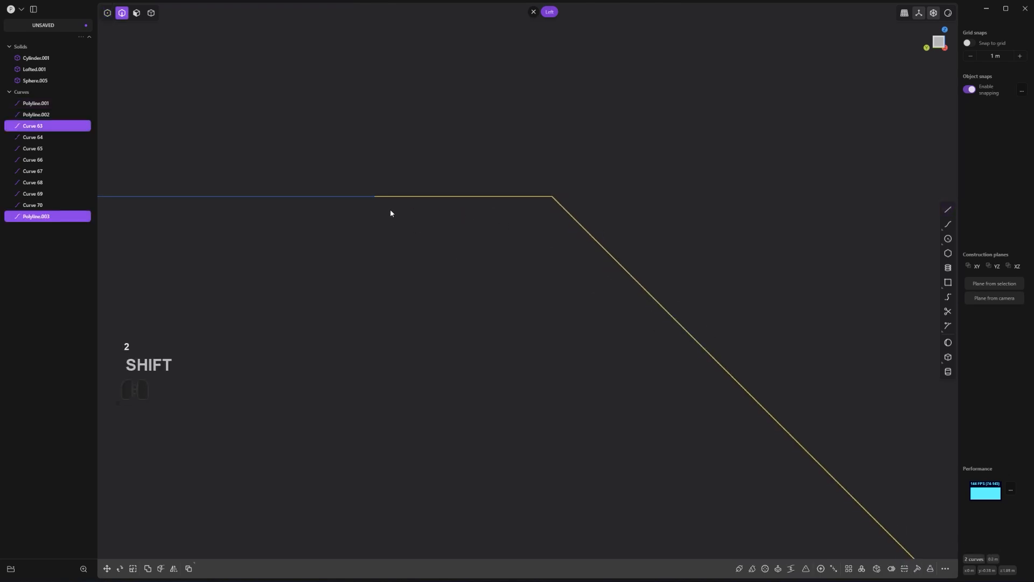
left_click(365, 208, "shift")
key("j")
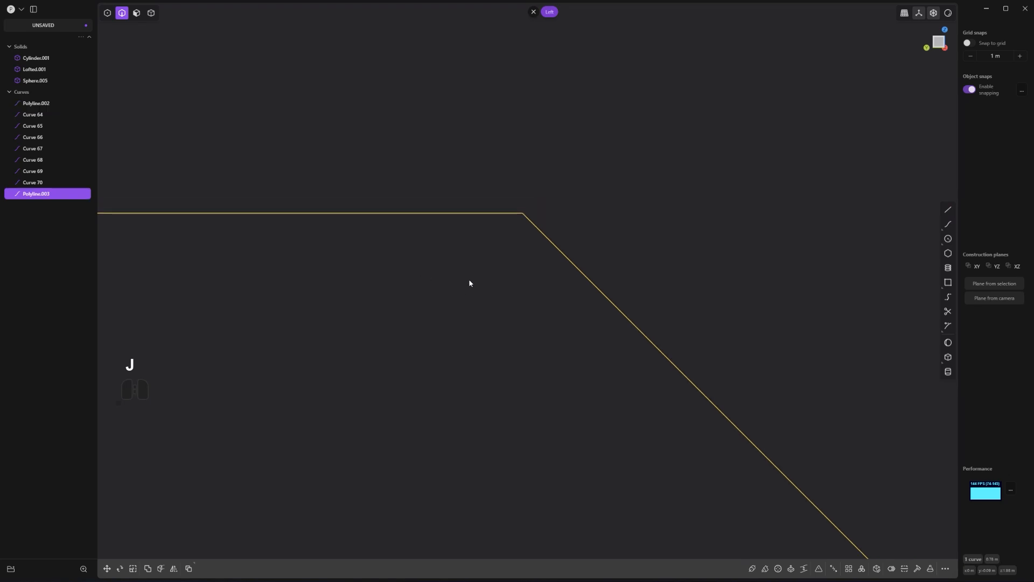
Step: Delete the two leftover vertices on either side of the sharp corner, keeping the corner point
key("1")
scroll(586, 299, "down", 1)
left_click_drag(586, 296, 644, 346)
left_click_drag(404, 236, 498, 300, "shift")
key("x")
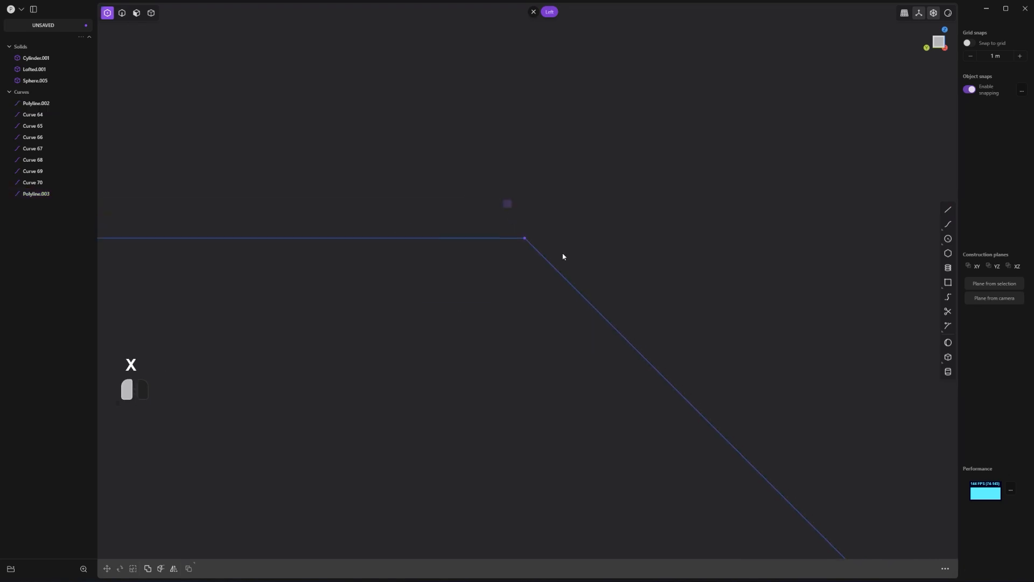
Step: Join the cornered top polyline with all the remaining separated side curves into one continuous path curve
middle_click_drag(564, 256, 685, 318)
key("2")
scroll(691, 327, "down", 3)
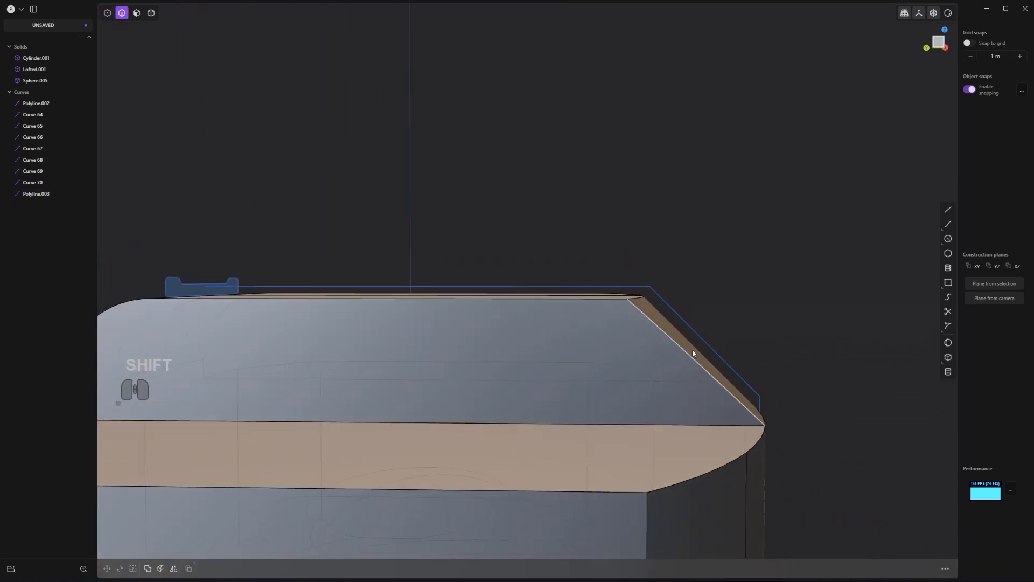
middle_click_drag(692, 353, 567, 216, "shift")
left_click(638, 281)
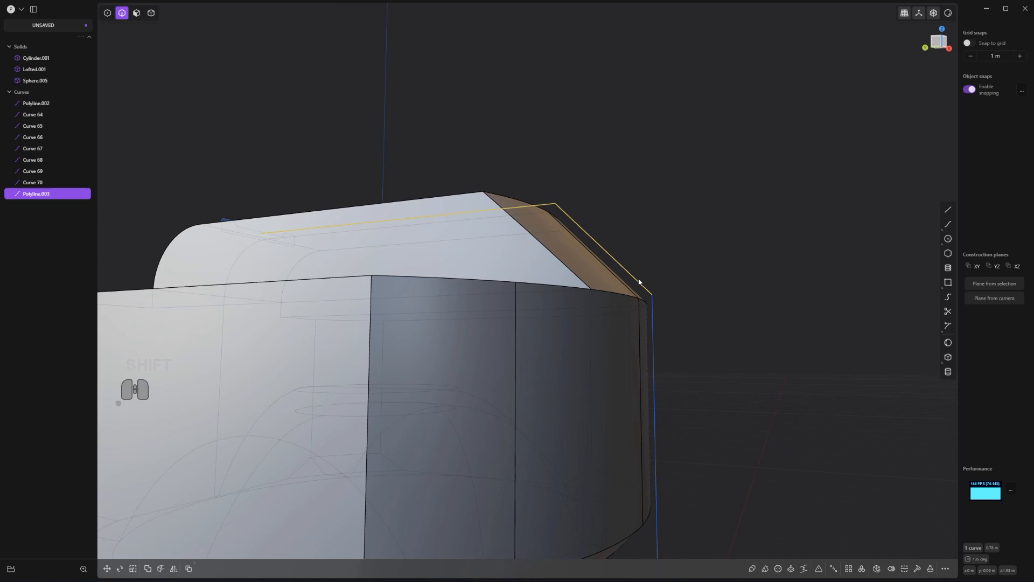
left_click(653, 341, "shift")
scroll(693, 422, "down", 5)
middle_click_drag(715, 448, 659, 73, "shift")
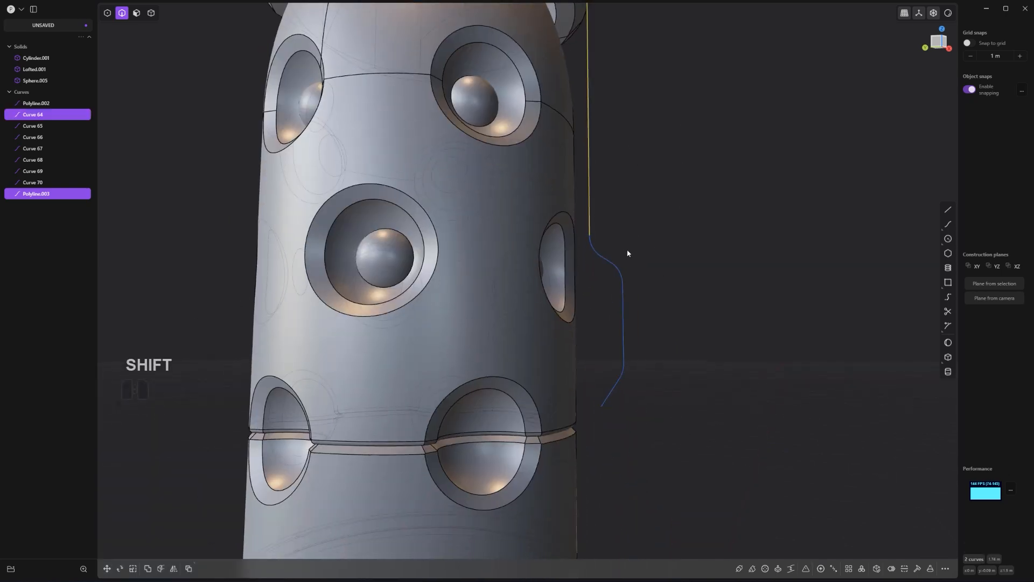
scroll(688, 251, "up", 2)
left_click_drag(637, 212, 759, 415, "shift")
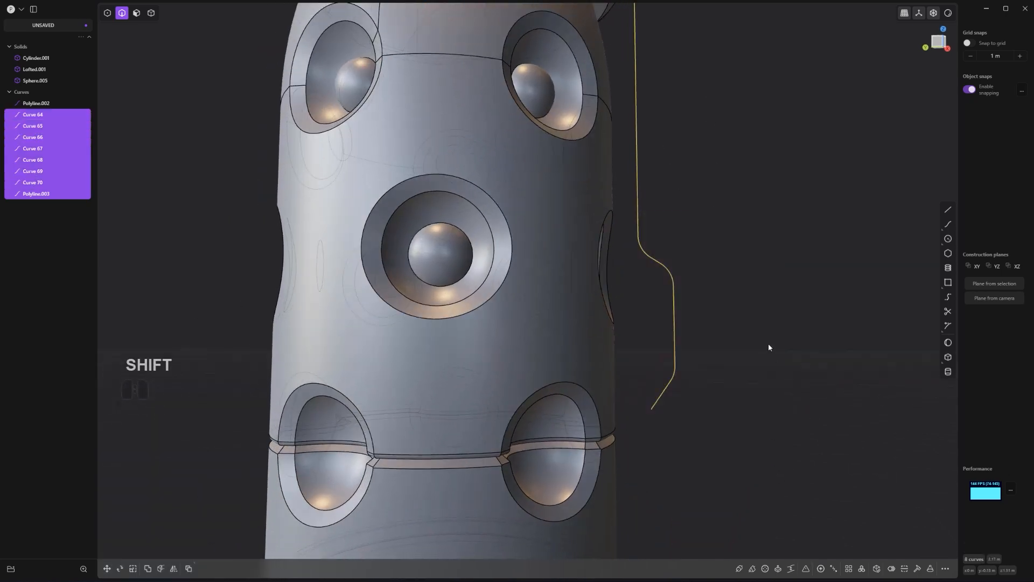
key("j")
middle_click_drag(762, 315, 688, 275)
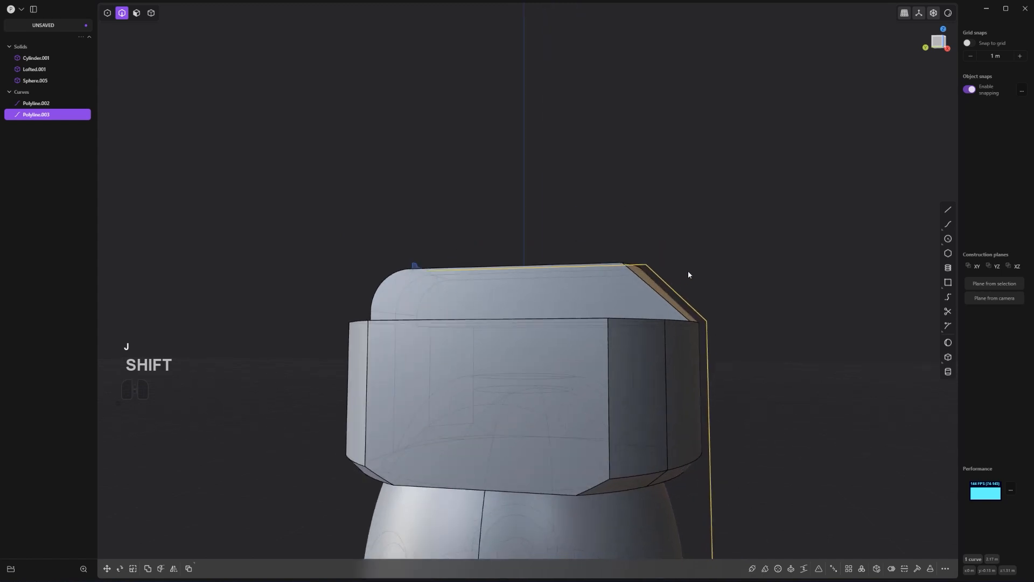
Step: Fillet the sharp corner of the path curve where the top segment meets the slope
scroll(690, 272, "up", 3)
key("1")
left_click_drag(589, 237, 641, 290)
middle_click_drag(678, 269, 697, 284)
key("b")
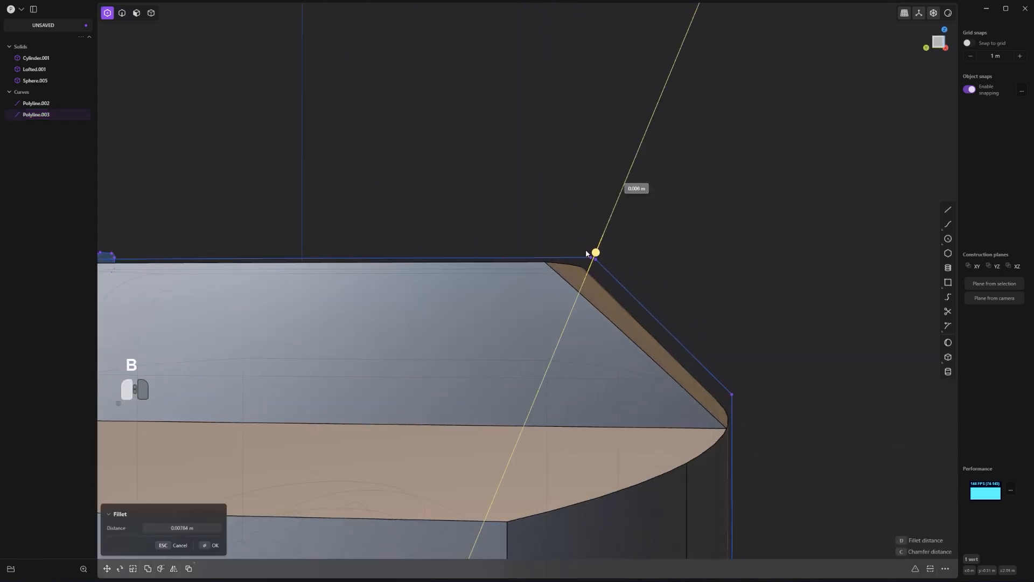
right_click(570, 185)
Step: Fillet the path curve's other corner, where the slope meets the vertical side segment
middle_click_drag(800, 396, 776, 343)
left_click_drag(638, 281, 723, 377)
key("b")
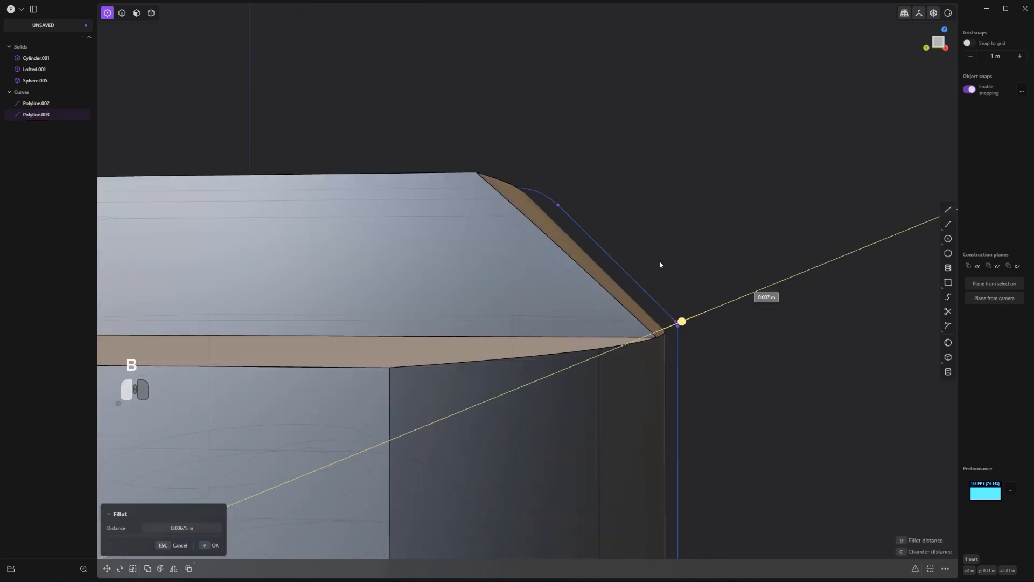
left_click_drag(649, 206, 661, 129)
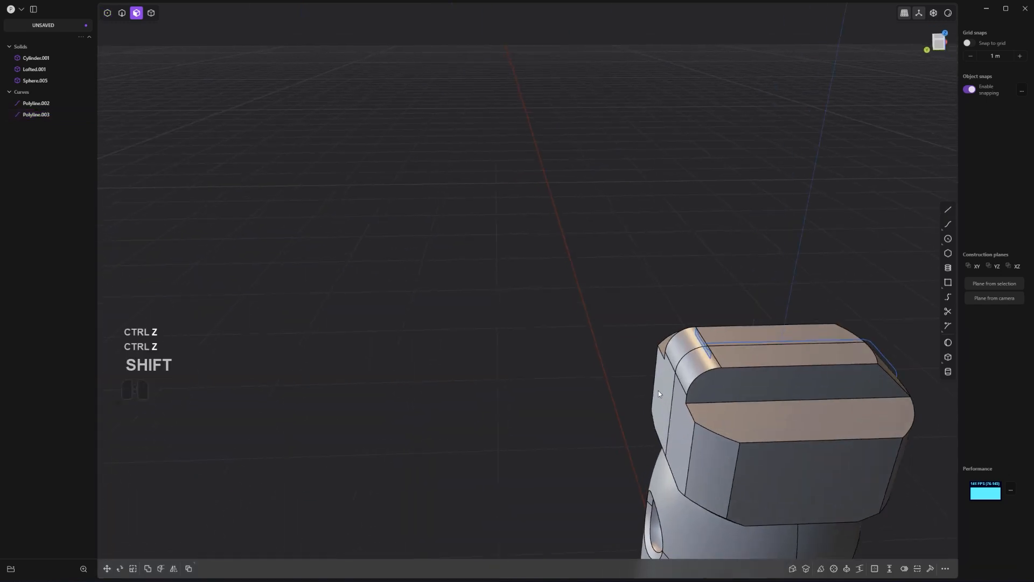
middle_click_drag(658, 390, 574, 235, "shift")
scroll(573, 227, "up", 4)
scroll(574, 234, "up", 2)
middle_click_drag(339, 269, 374, 272)
middle_click_drag(509, 226, 567, 253, "shift")
scroll(542, 234, "up", 1)
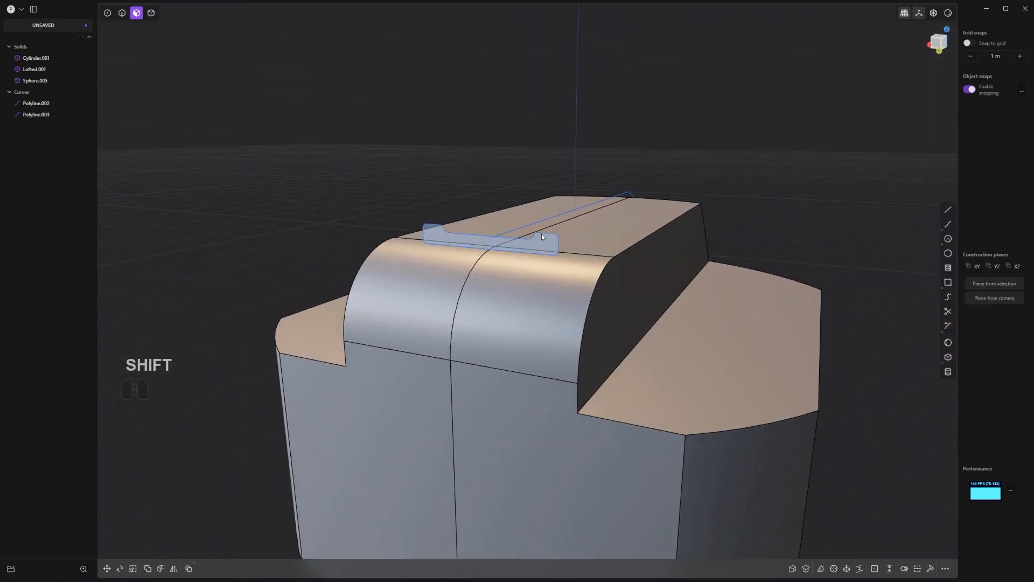
scroll(544, 234, "up", 2)
scroll(544, 237, "up", 2)
left_click(545, 237)
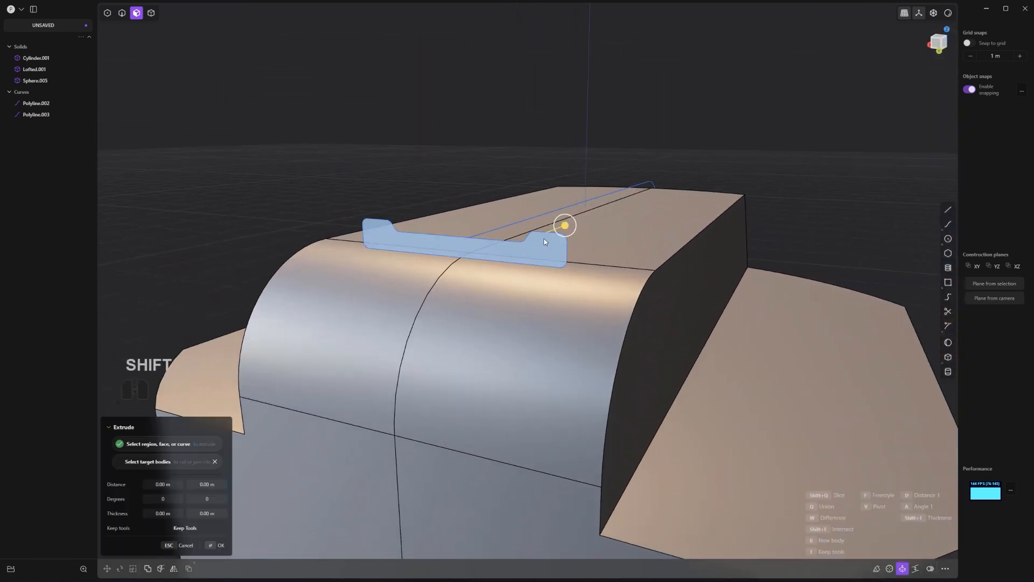
key("g")
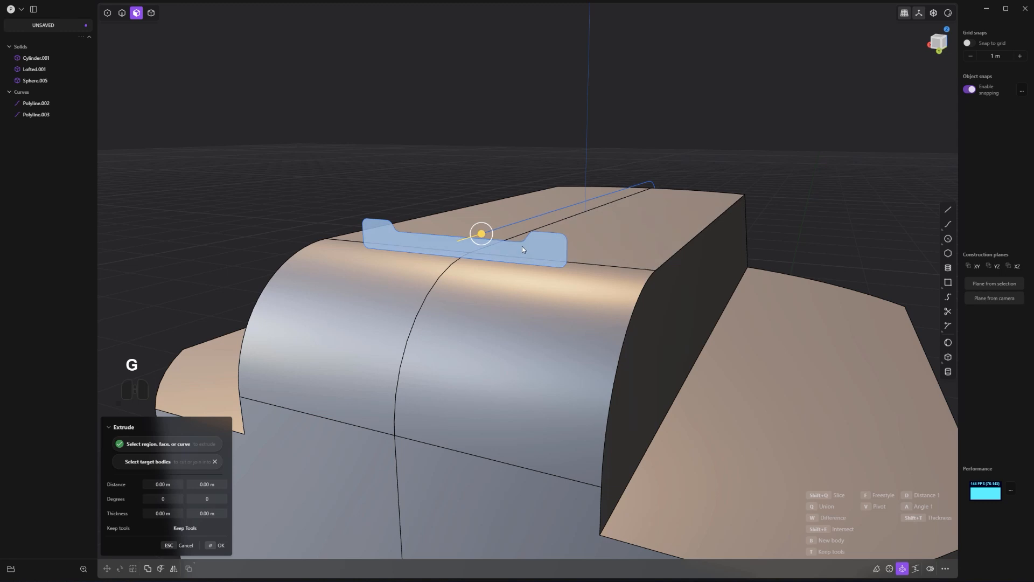
key("z")
left_click(524, 244)
left_click(522, 240)
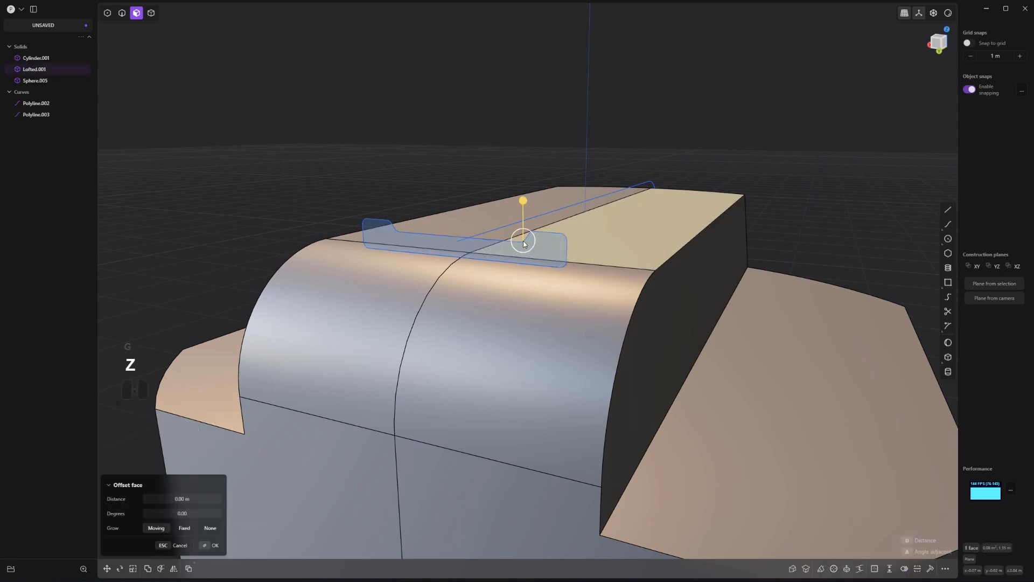
Step: Move the whole notched profile curve up along the Z axis so it rises above the model's top front edge
scroll(519, 245, "up", 2)
key("2")
left_click(476, 241)
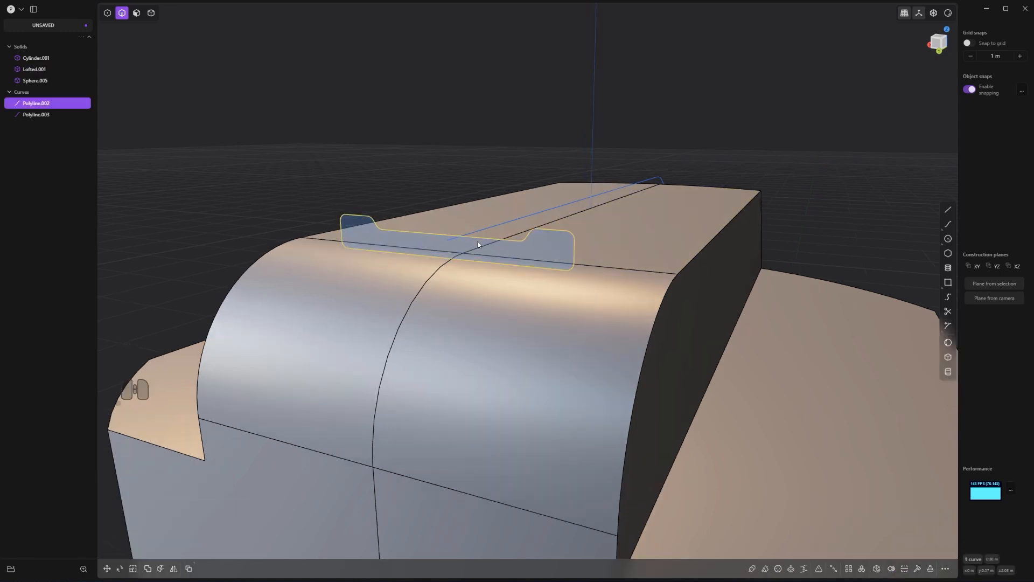
key("g")
key("z")
left_click(481, 229)
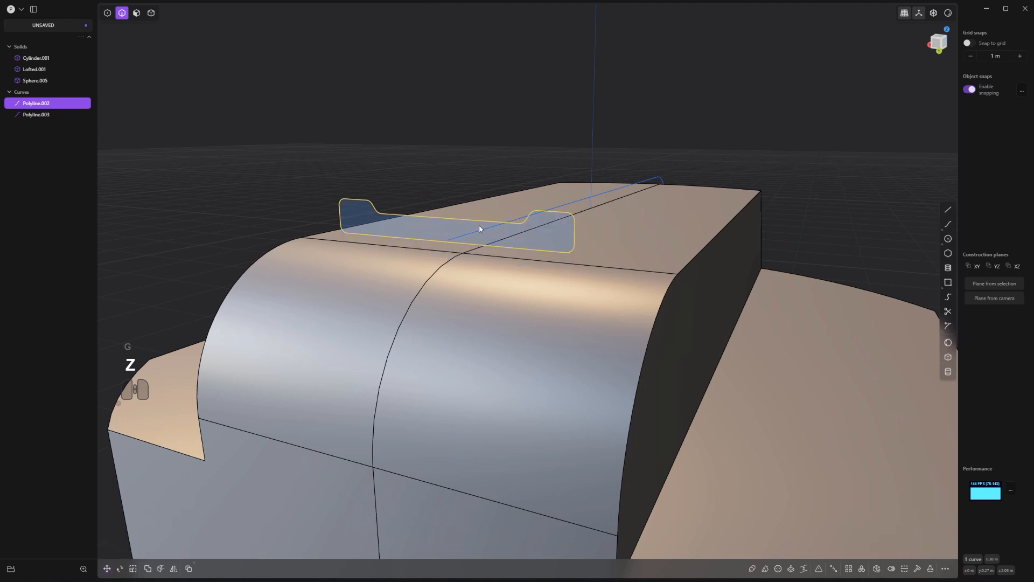
Step: Unjoin the notched profile into separate curves and delete the two rounded corner arcs at its bottom
scroll(490, 231, "up", 2)
key("alt+j")
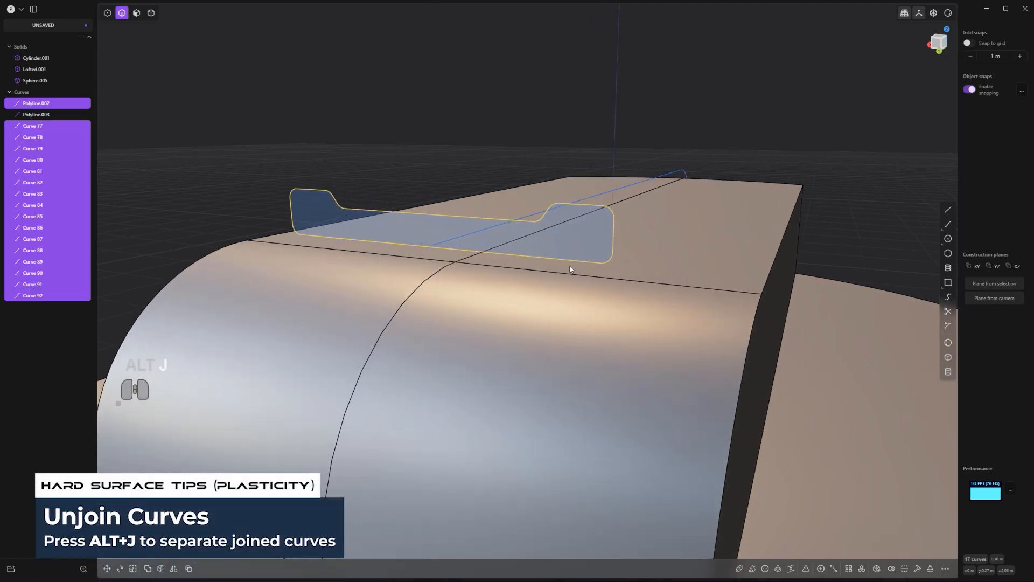
left_click(612, 258)
left_click(535, 263, "shift")
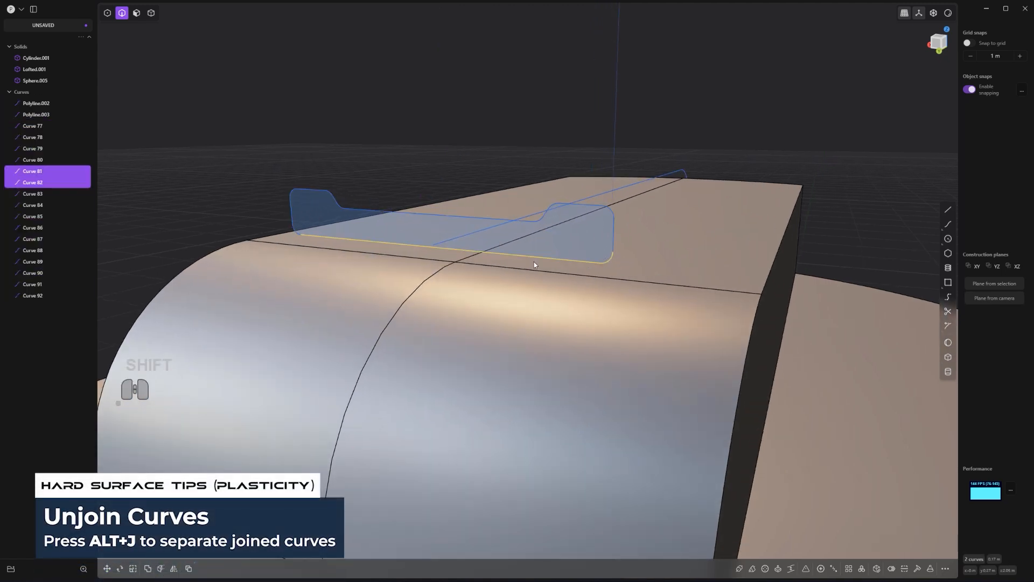
key("ctrl+z")
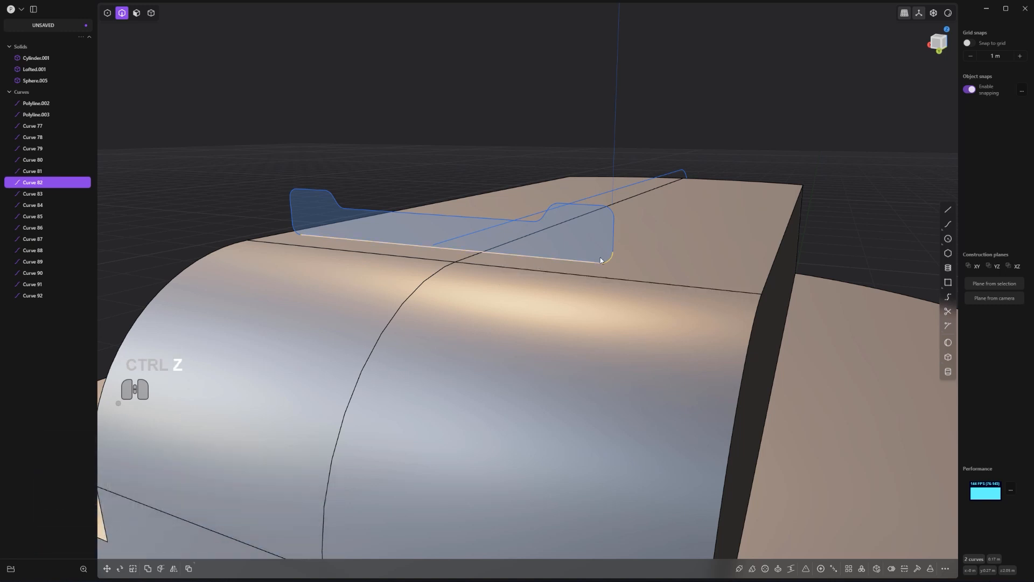
left_click(295, 232, "shift")
key("x")
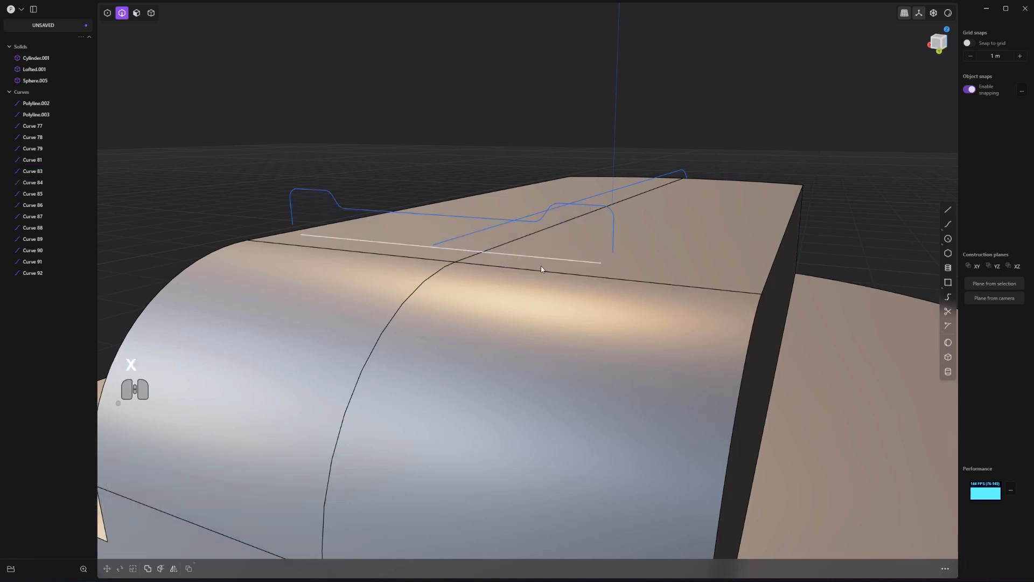
Step: Move the profile's bottom line down along the Z axis by about 0.007 m
scroll(541, 266, "up", 1)
left_click(554, 256)
key("g")
key("z")
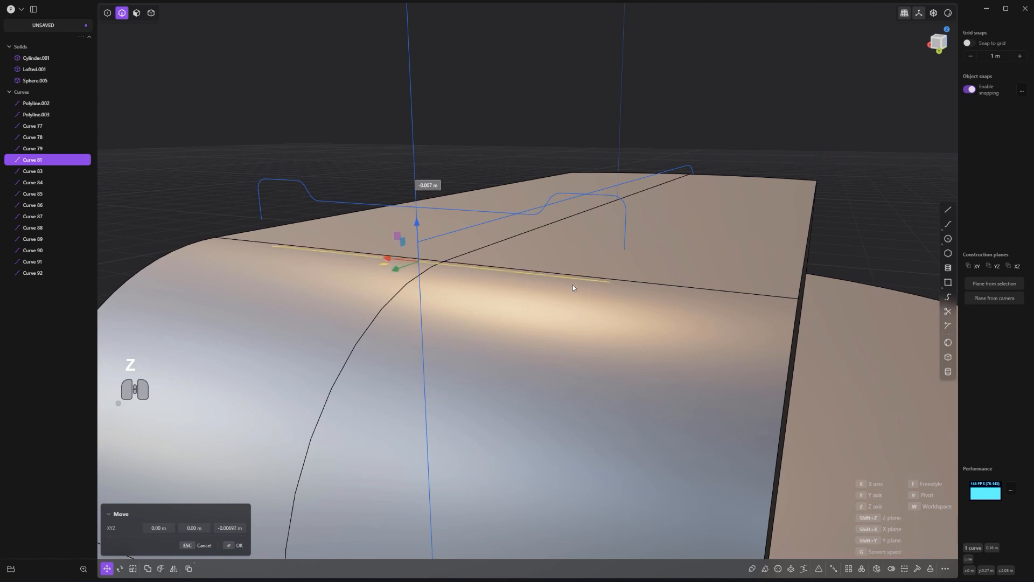
left_click(573, 284)
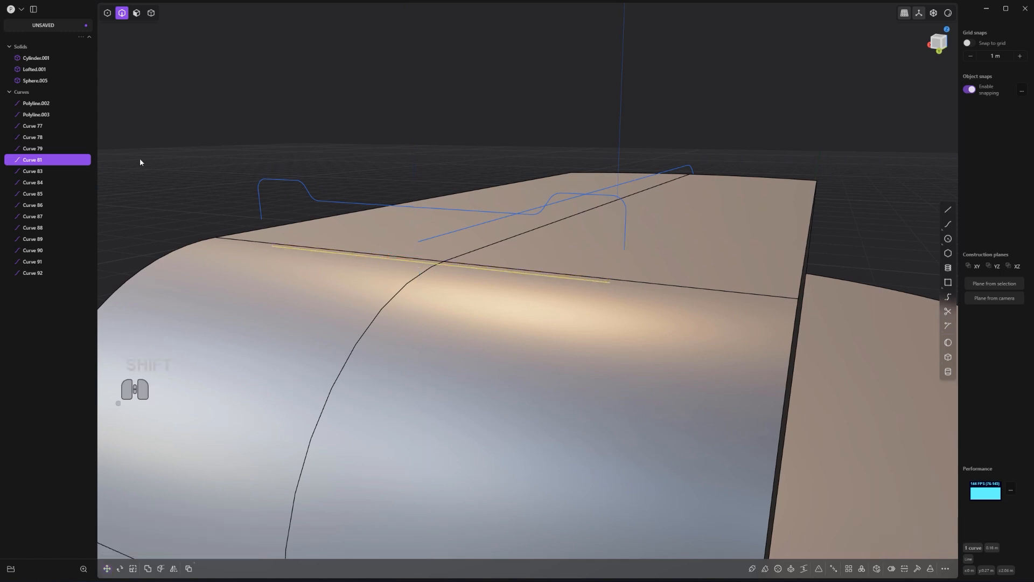
Step: Select all the separated curves of the notched profile and isolate them
left_click(46, 274, "shift")
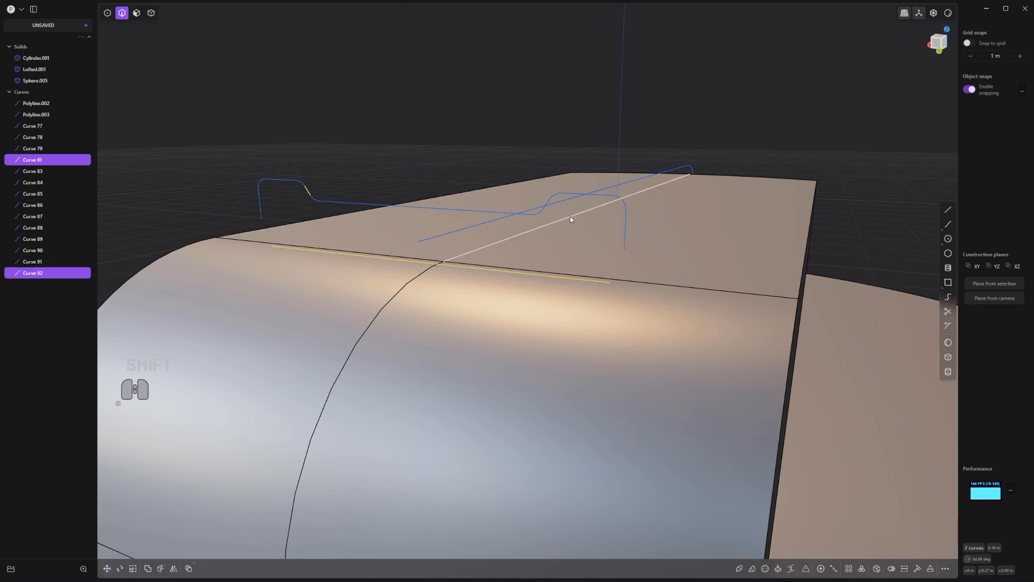
left_click_drag(626, 247, 538, 214)
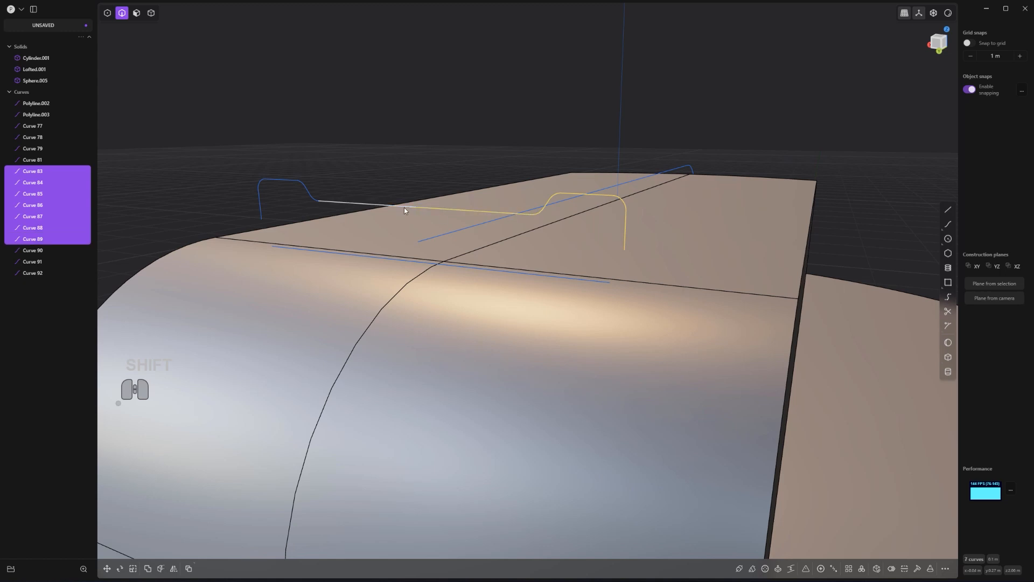
left_click_drag(309, 199, 351, 276, "shift")
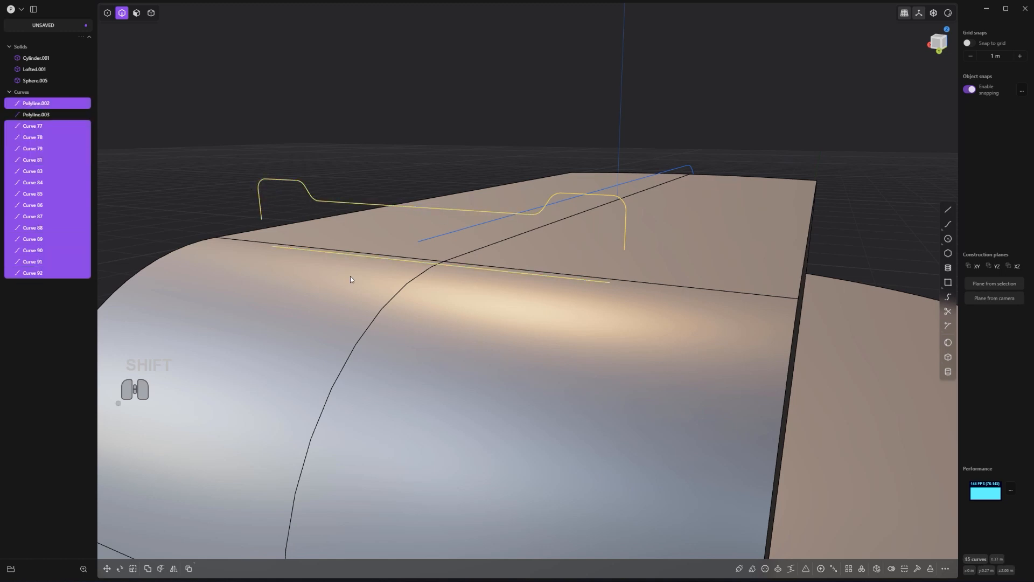
key("period")
scroll(422, 229, "up", 3)
middle_click_drag(509, 255, 543, 234, "alt")
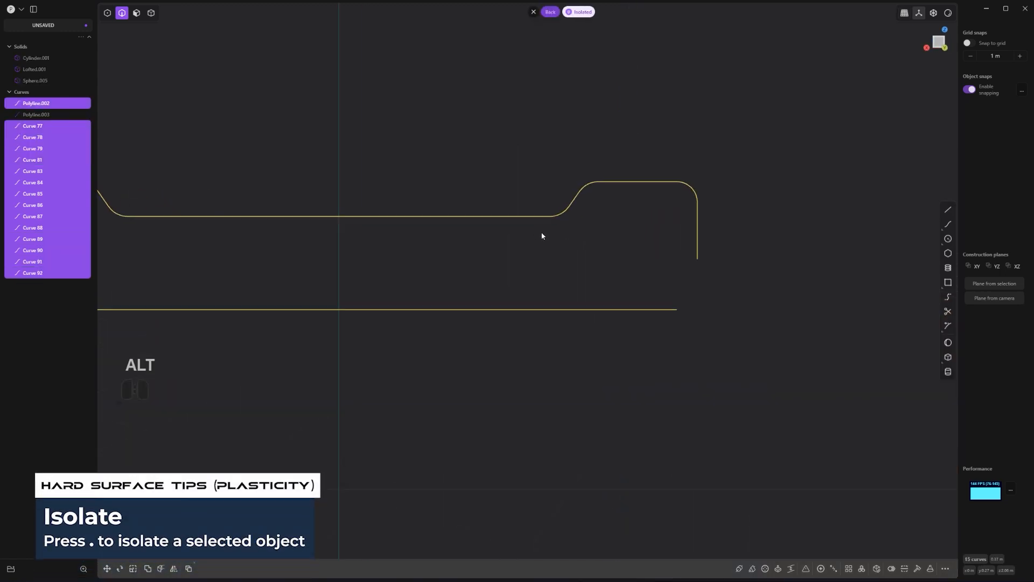
Step: Move the isolated profile's bottom line further down along the Z axis to make the profile deeper
scroll(550, 280, "down", 3)
left_click(552, 303)
key("g")
key("z")
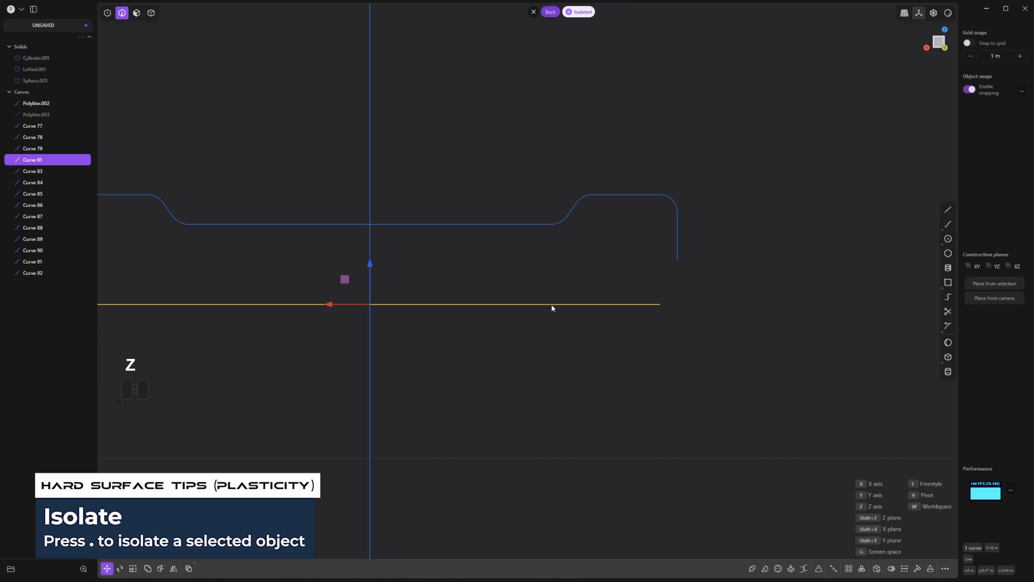
left_click(554, 328)
scroll(637, 317, "down", 4)
middle_click_drag(653, 323, 674, 319, "shift")
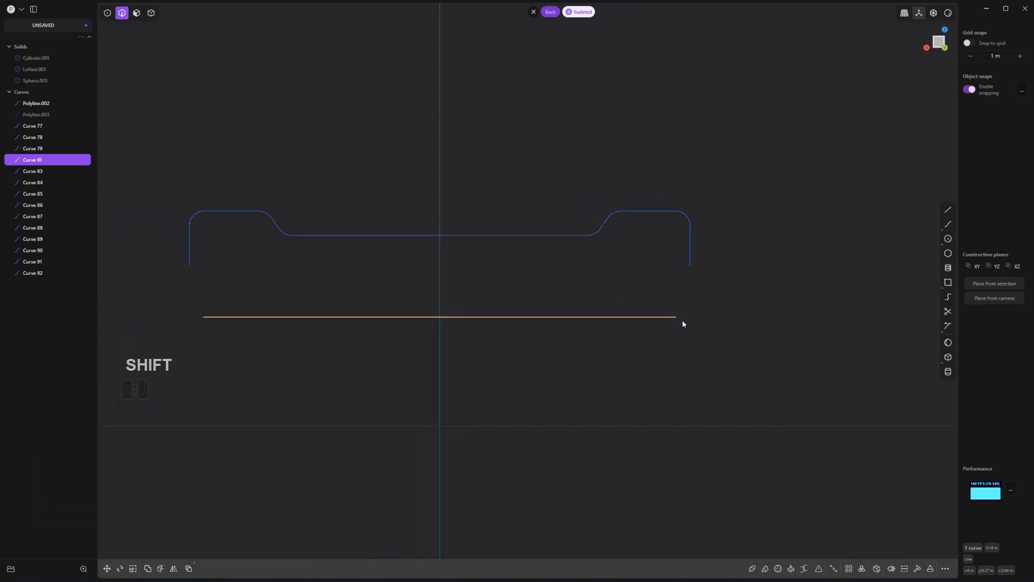
Step: Move the bottom line's right endpoint along X, snapping it into alignment with the lower end of the right side line
scroll(682, 319, "up", 3)
key("1")
left_click(671, 316)
scroll(703, 337, "up", 2)
key("g")
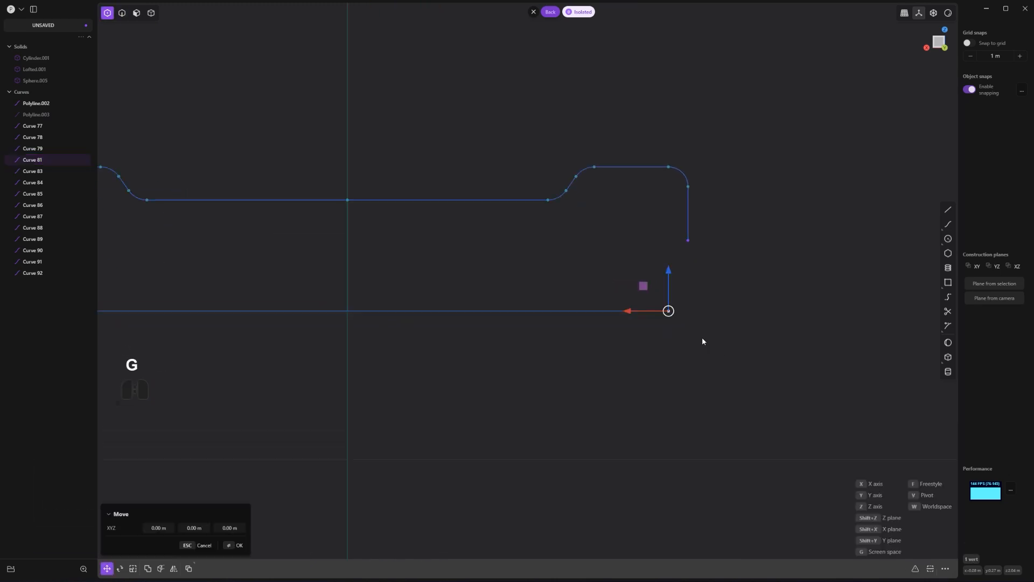
key("x")
left_click(693, 245, "ctrl")
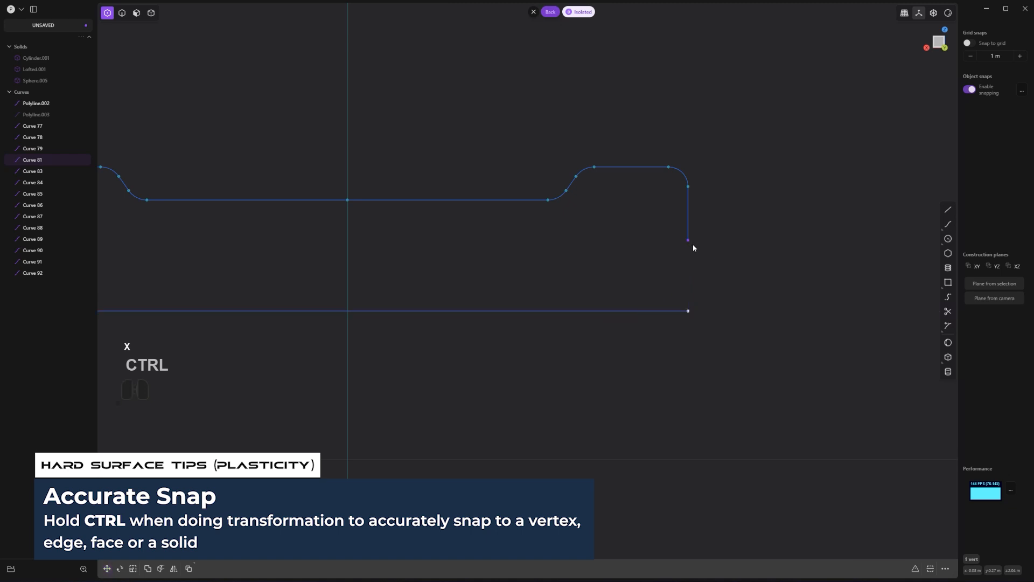
Step: Draw a vertical line from the lower end of the right side to the bottom line's right endpoint
left_click(689, 239)
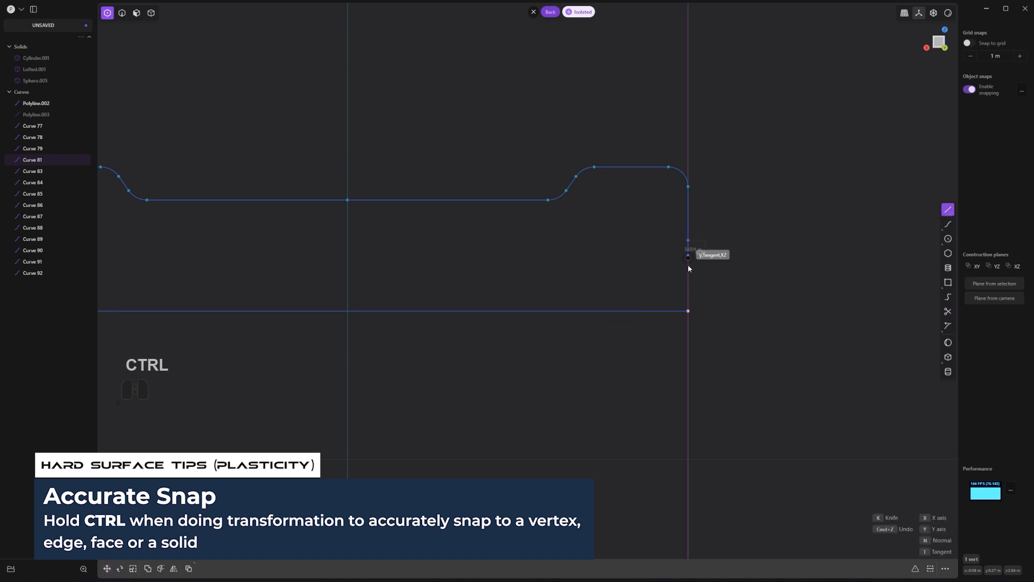
key("z")
left_click(688, 311)
scroll(723, 315, "up", 4)
Step: Move the bottom line's left endpoint along X, snapping it into alignment with the lower end of the left side line
scroll(697, 328, "down", 5)
middle_click_drag(431, 330, 629, 324, "shift")
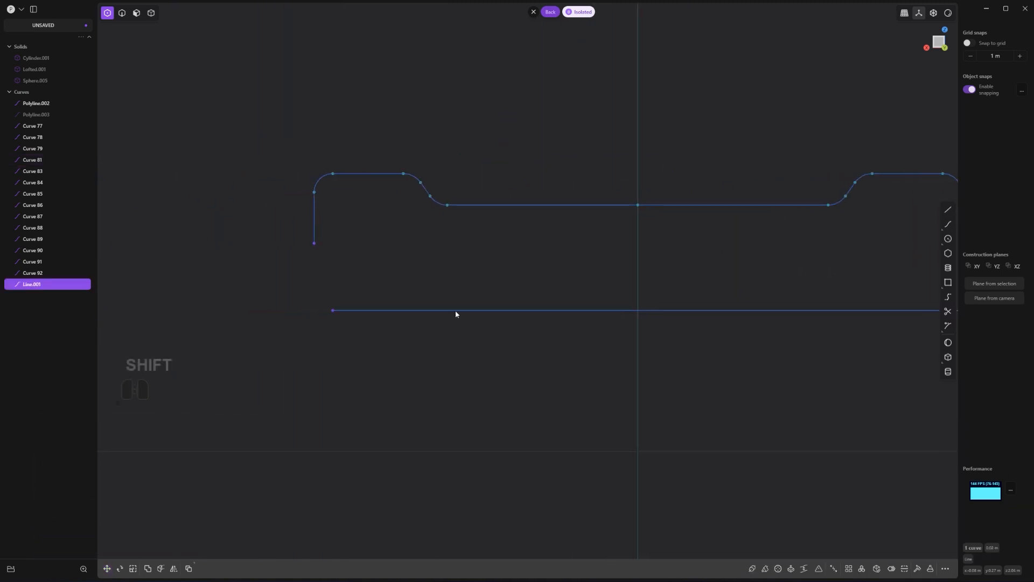
scroll(321, 307, "up", 1)
left_click(322, 307)
scroll(345, 334, "up", 2)
key("g")
key("x")
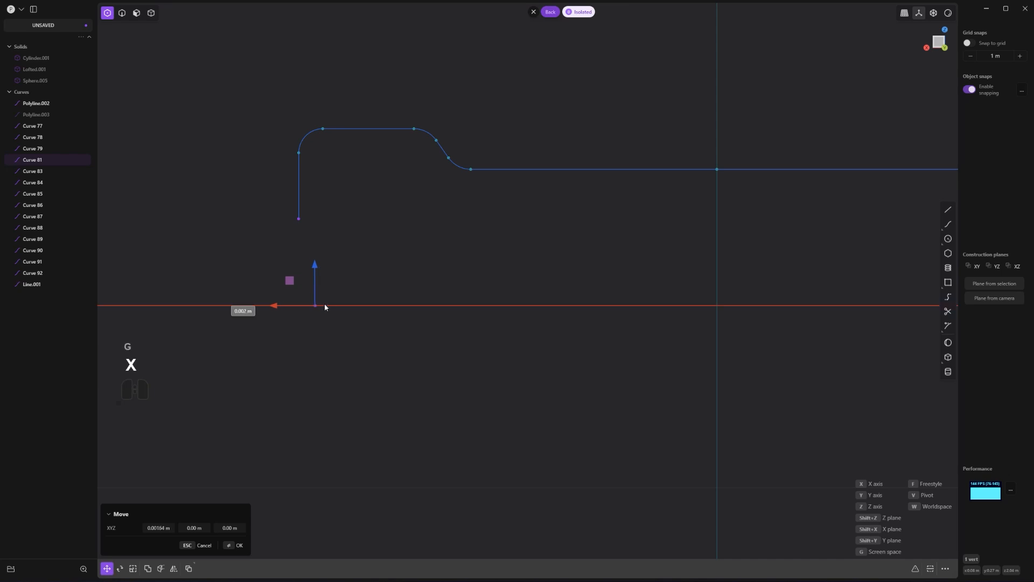
left_click(299, 219, "ctrl")
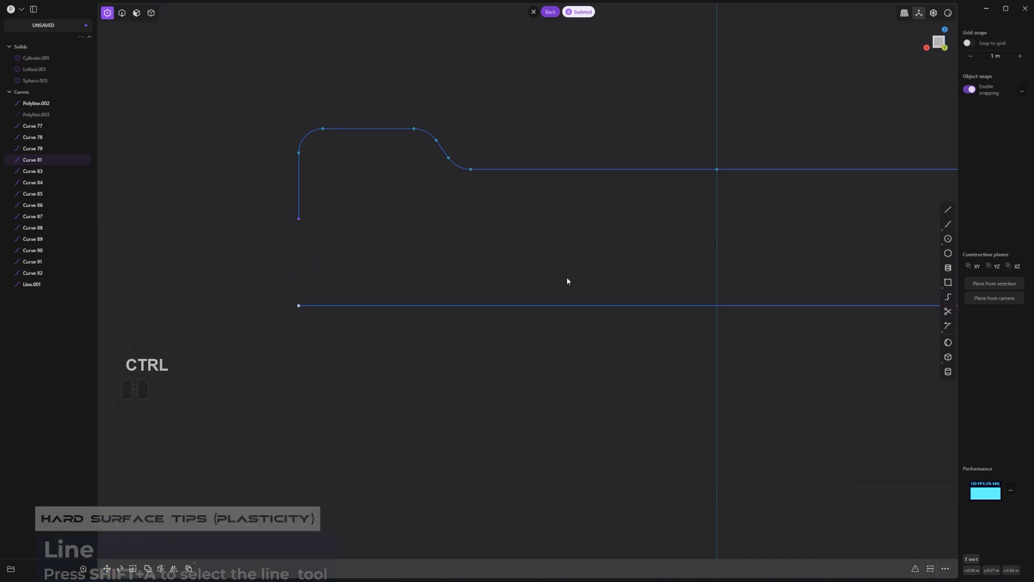
Step: Close the profile with a vertical line from the lower end of the left side to the bottom line's left endpoint
key("shift+a")
left_click(306, 305)
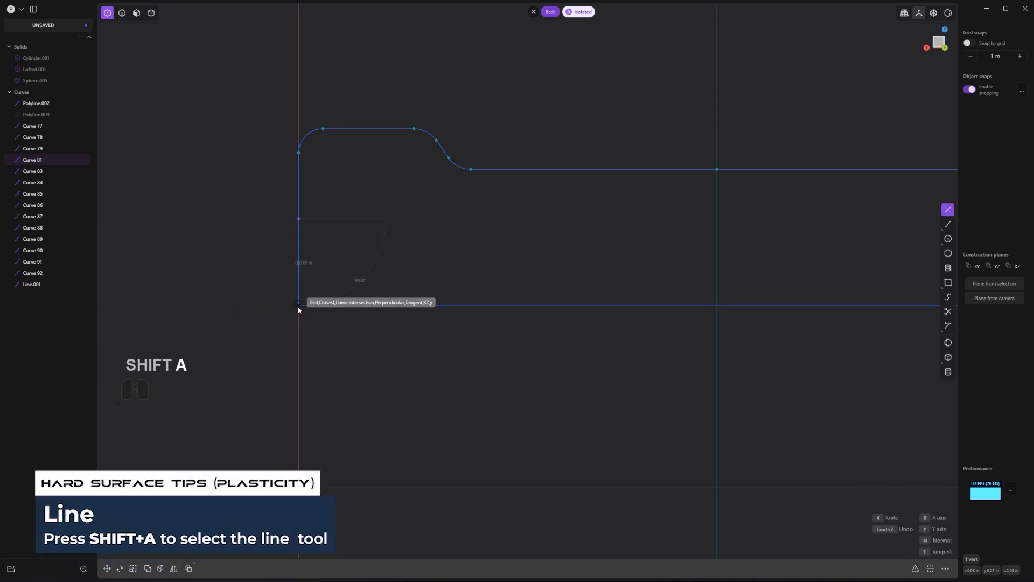
scroll(450, 340, "down", 3)
right_click(468, 307)
Step: Select all the curves of the closed profile and join them into a single curve
scroll(462, 311, "down", 5)
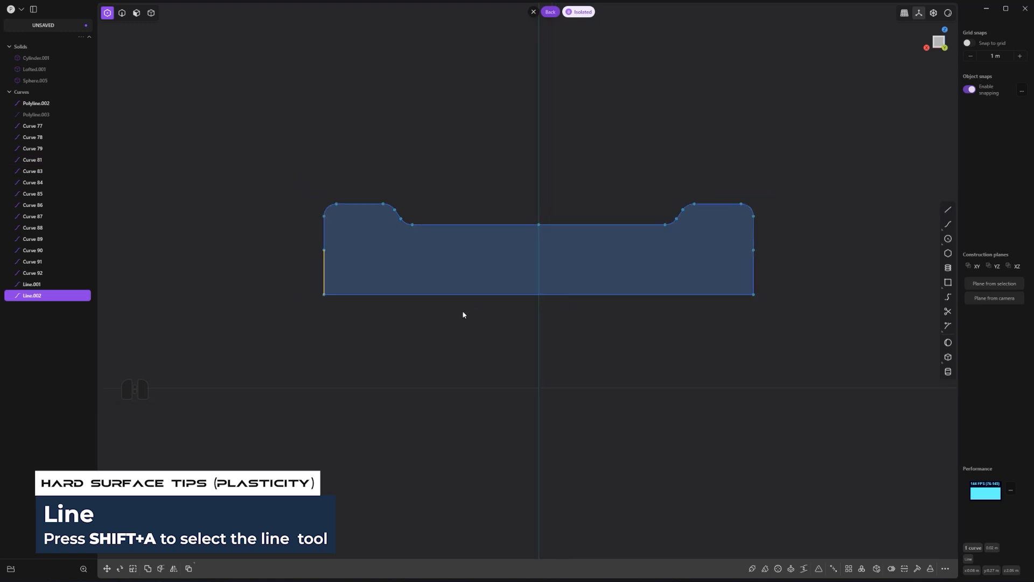
left_click_drag(810, 334, 244, 107)
left_click_drag(246, 113, 865, 458)
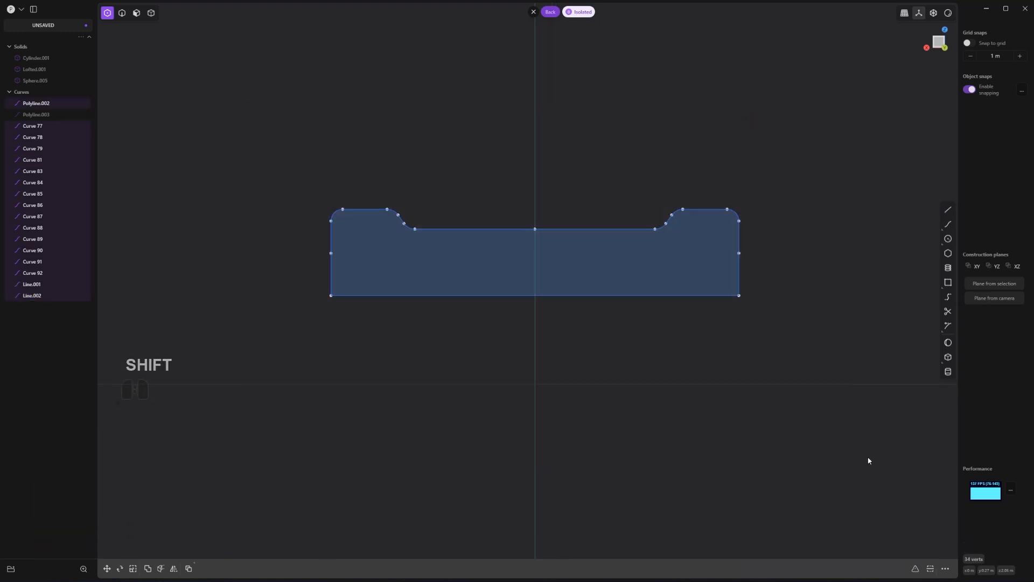
scroll(740, 364, "up", 5)
left_click(725, 346)
scroll(718, 342, "down", 4)
key("2")
left_click_drag(745, 344, 409, 134)
scroll(334, 196, "up", 2)
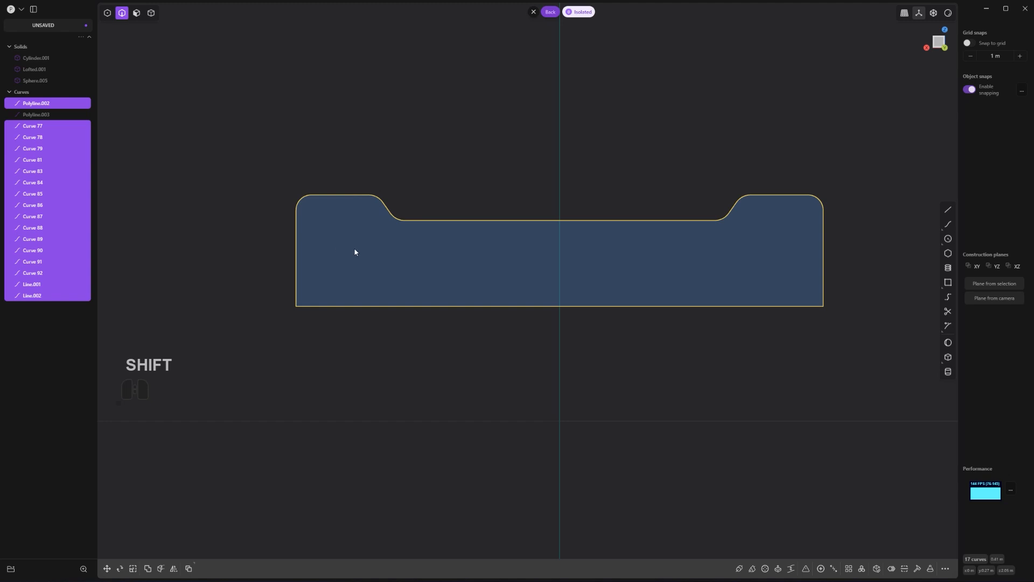
key("j")
Step: Fillet the two bottom corners of the joined profile together with the same distance
scroll(377, 250, "up", 1)
middle_click_drag(599, 191, 556, 182, "shift")
key("1")
left_click_drag(209, 291, 268, 336)
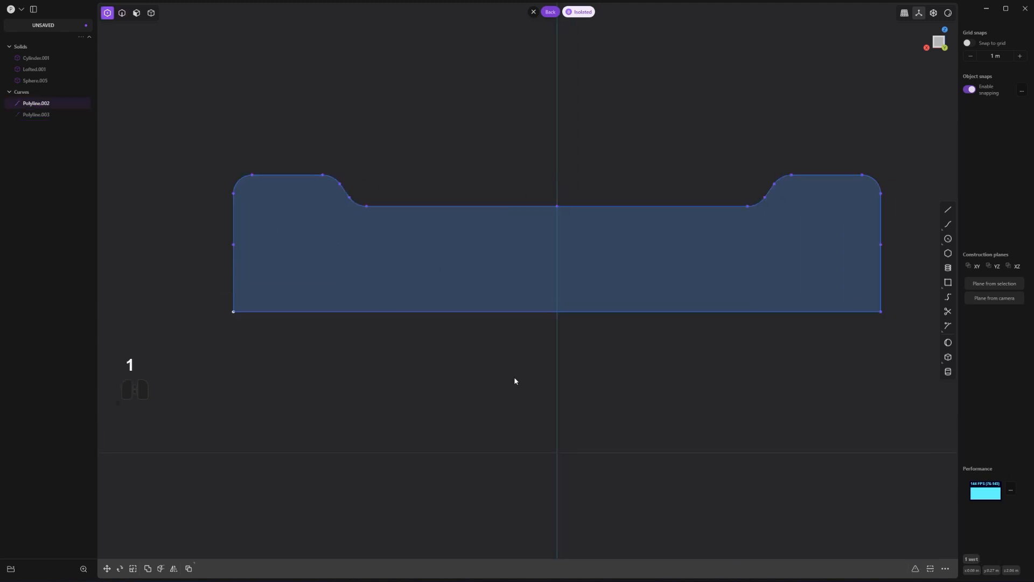
left_click_drag(816, 288, 931, 355, "shift")
key("b")
key("v")
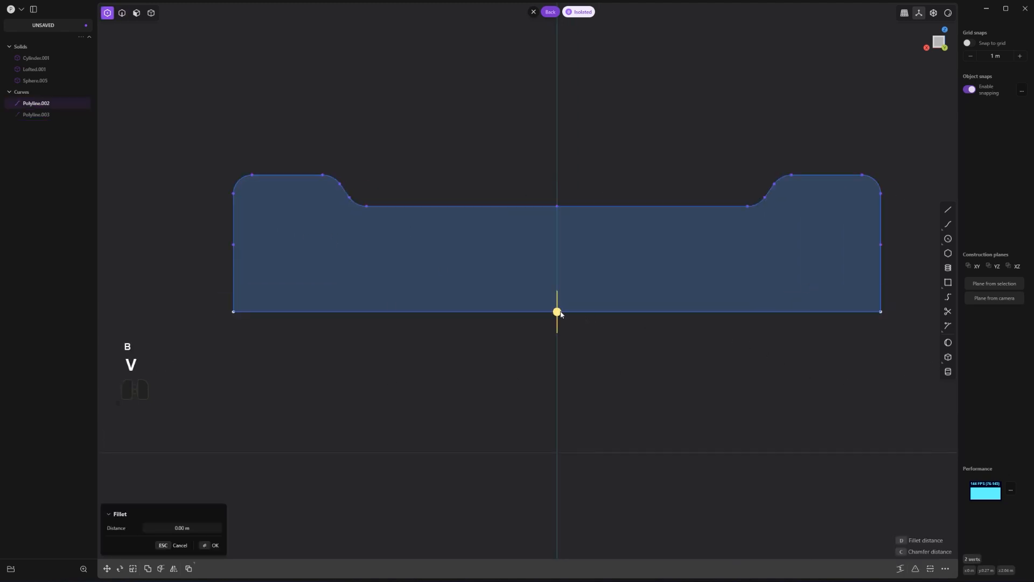
left_click_drag(561, 311, 579, 315)
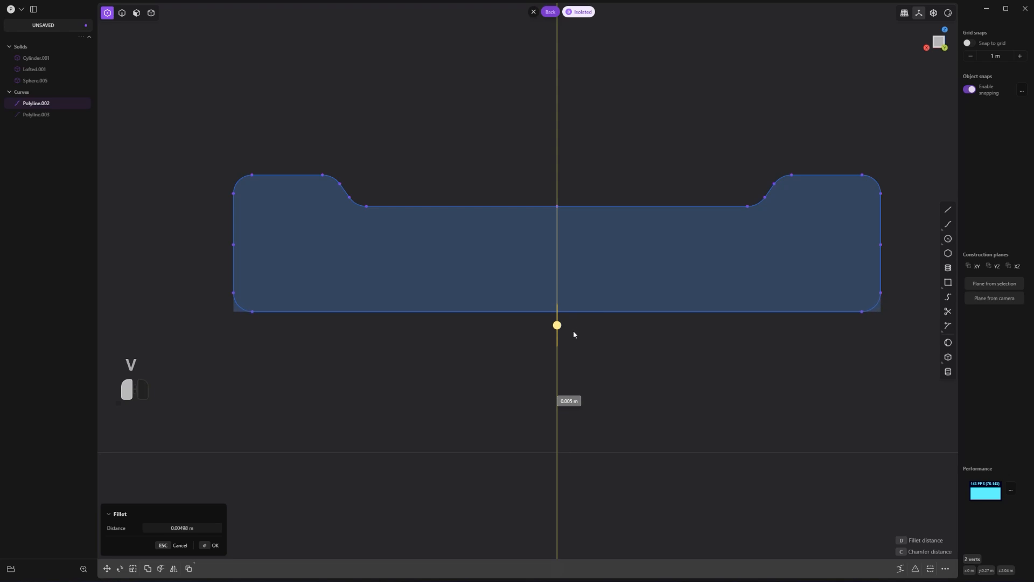
right_click(575, 338)
scroll(587, 337, "down", 7)
key("m")
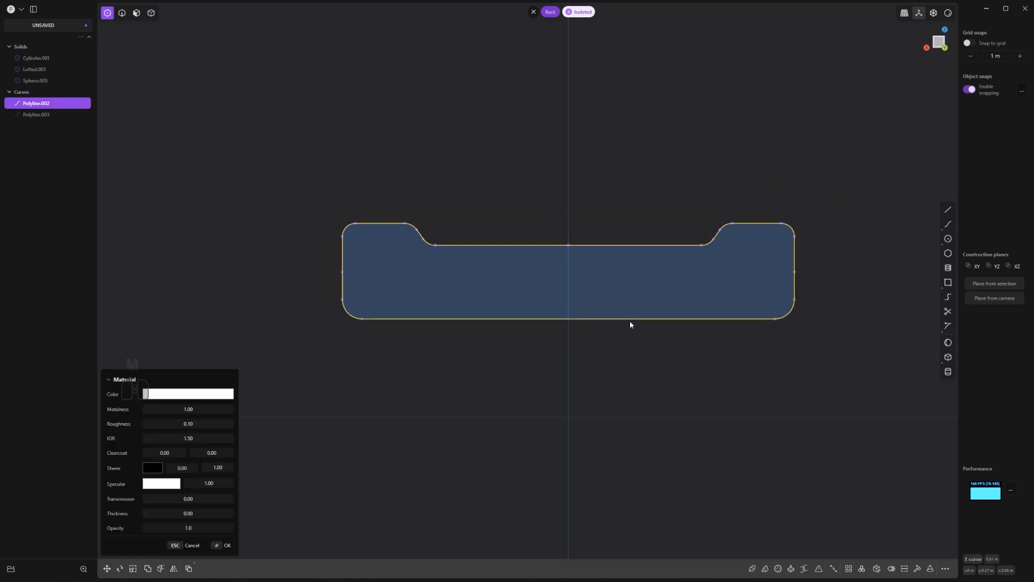
Step: End the isolation of the filleted profile and check its placement against the whole model, including from the side
key("slash")
middle_click_drag(634, 322, 607, 208)
scroll(635, 232, "down", 6)
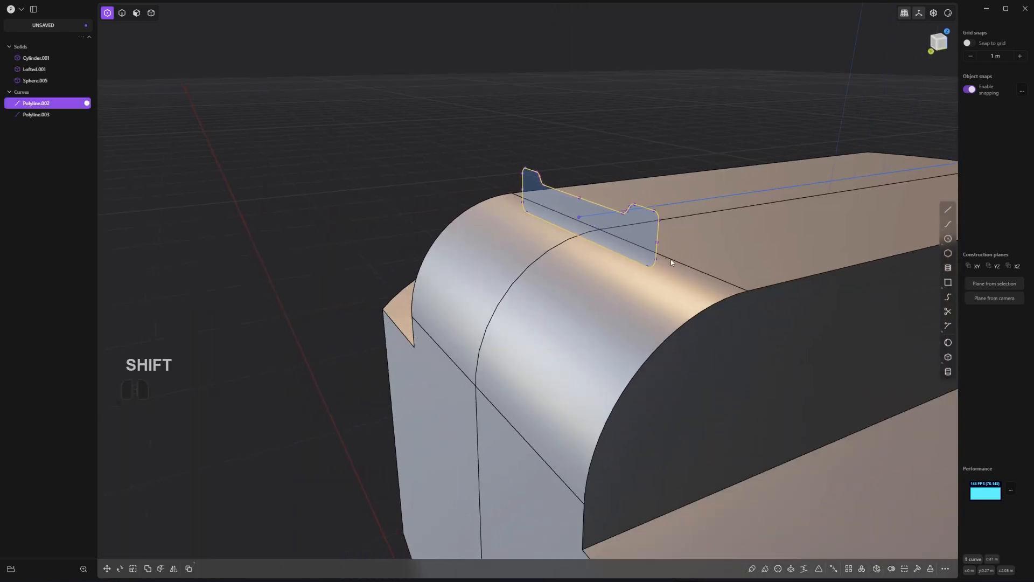
middle_click_drag(709, 319, 536, 261, "alt")
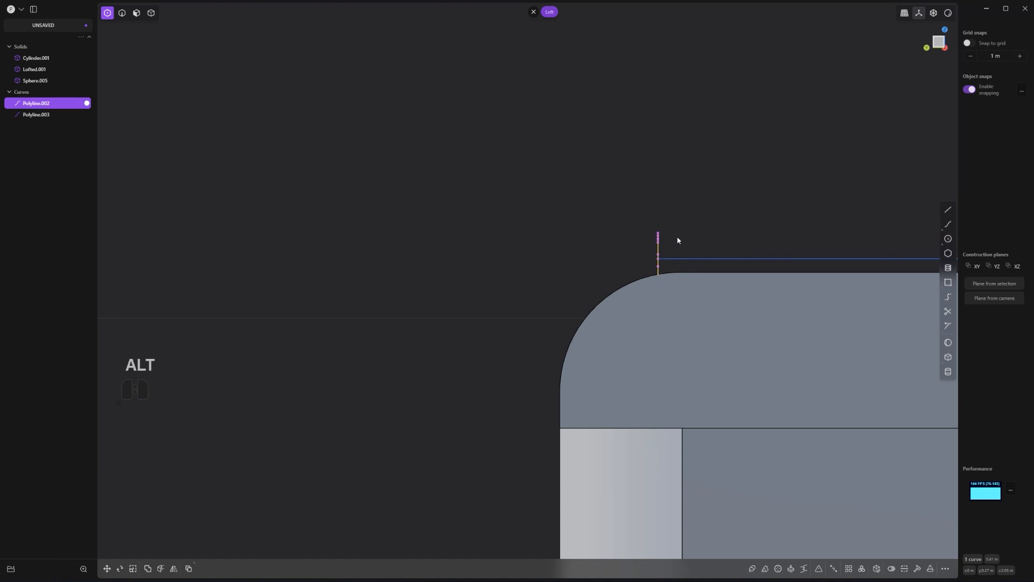
middle_click_drag(677, 240, 727, 264)
middle_click_drag(728, 264, 629, 271, "shift")
scroll(628, 271, "down", 2)
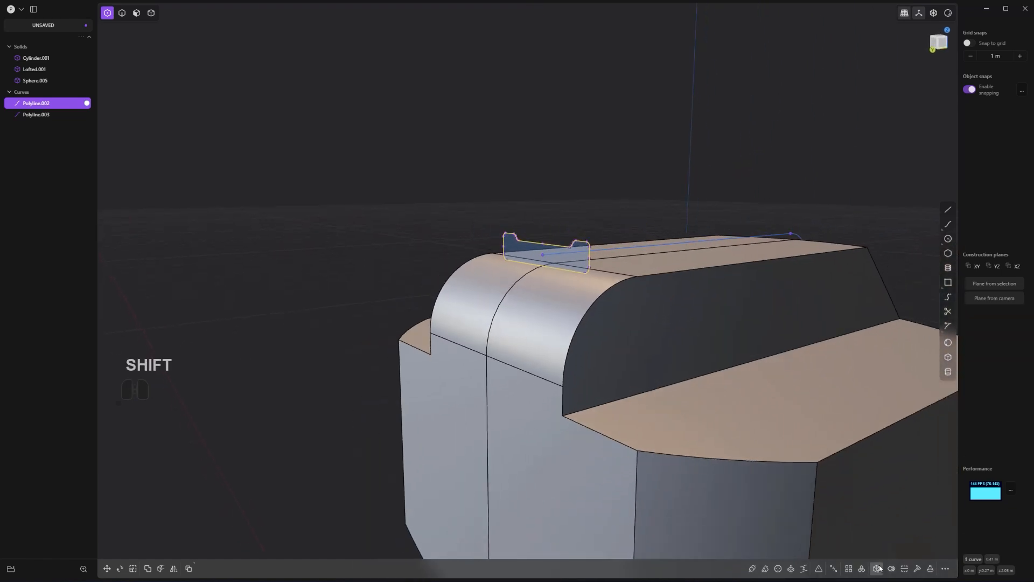
Step: Sweep the notched profile along the path curve with Normal alignment and cap the swept body into a solid
left_click(764, 572)
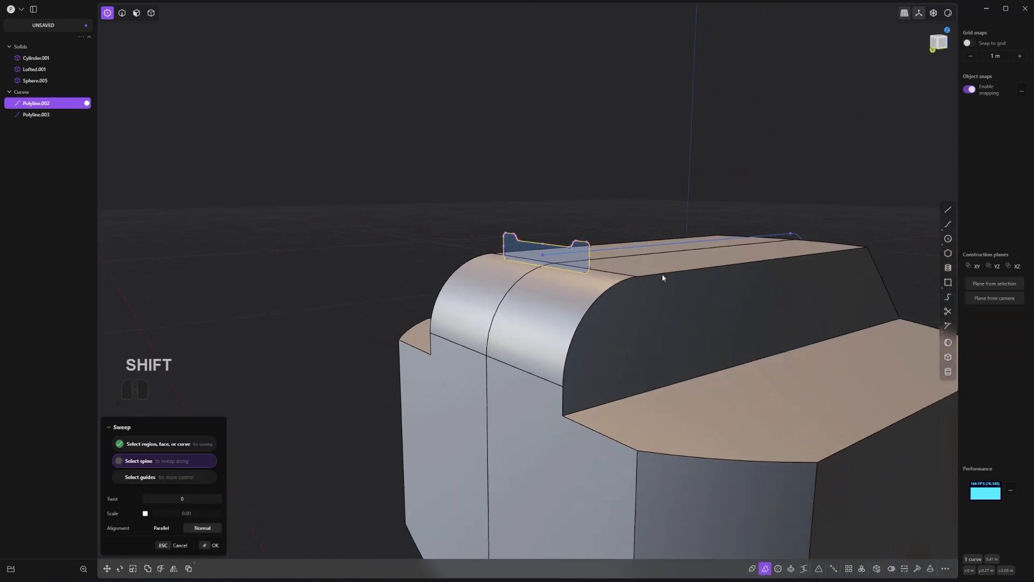
left_click(654, 248)
scroll(654, 251, "down", 3)
middle_click_drag(716, 342, 641, 307)
middle_click_drag(641, 307, 535, 259, "shift")
middle_click_drag(700, 274, 641, 269)
middle_click_drag(641, 269, 545, 228, "shift")
scroll(632, 303, "up", 2)
key("4")
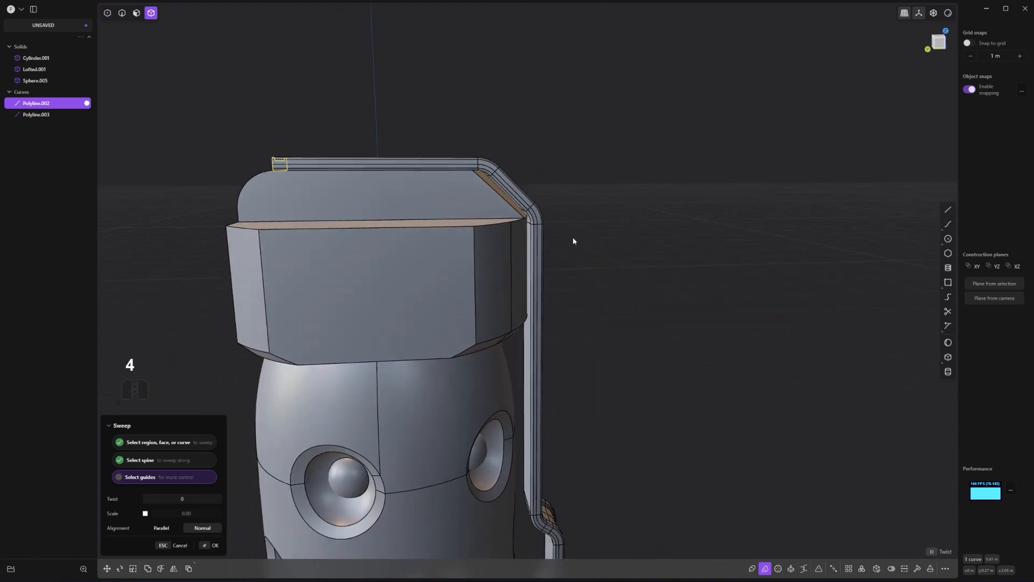
key("Return")
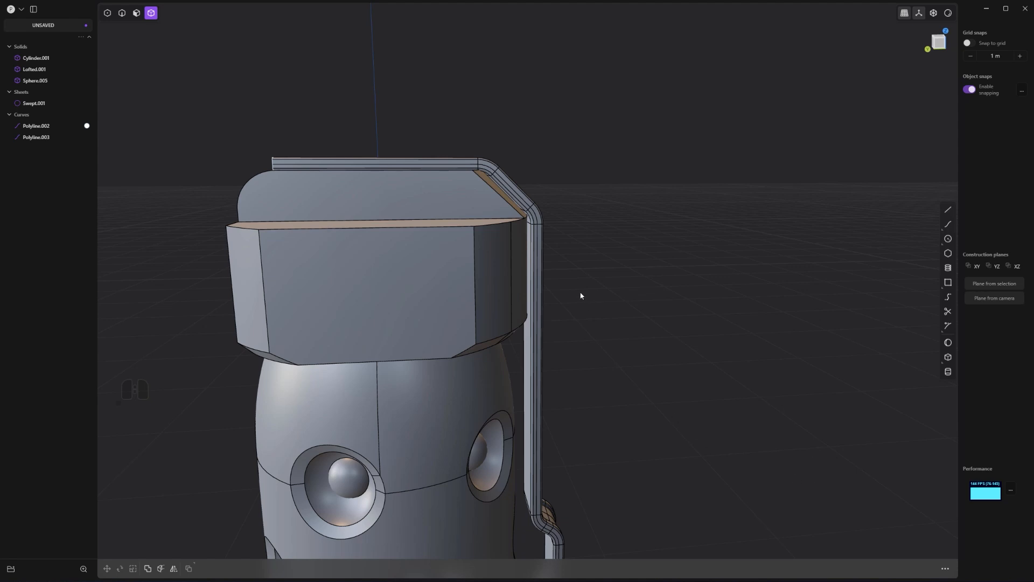
left_click(538, 254)
left_click(889, 568)
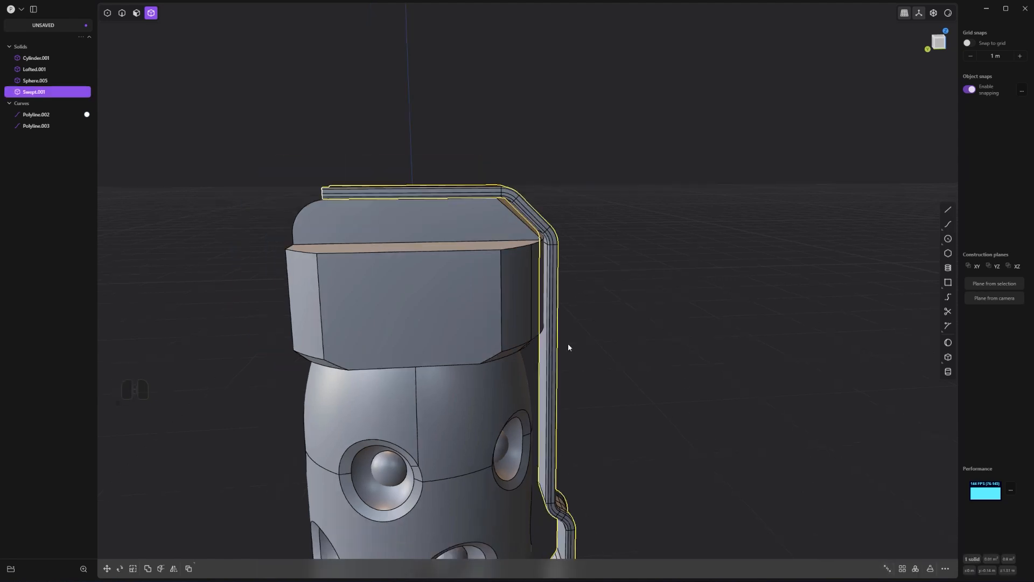
Step: In the left view, draw a vertical line crossing the swept bar a short distance in from its free end
middle_click_drag(568, 344, 665, 273, "shift")
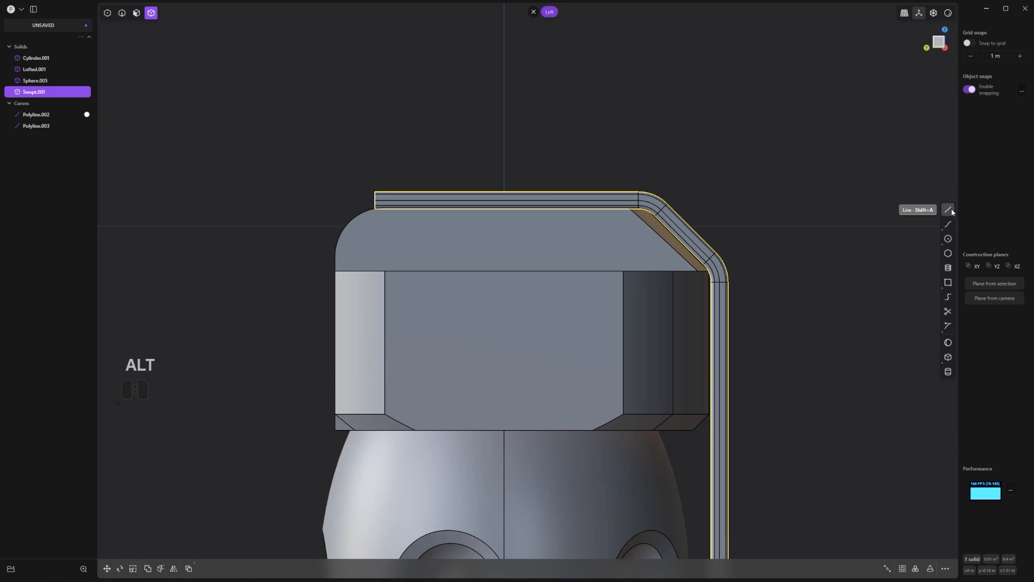
left_click(949, 210)
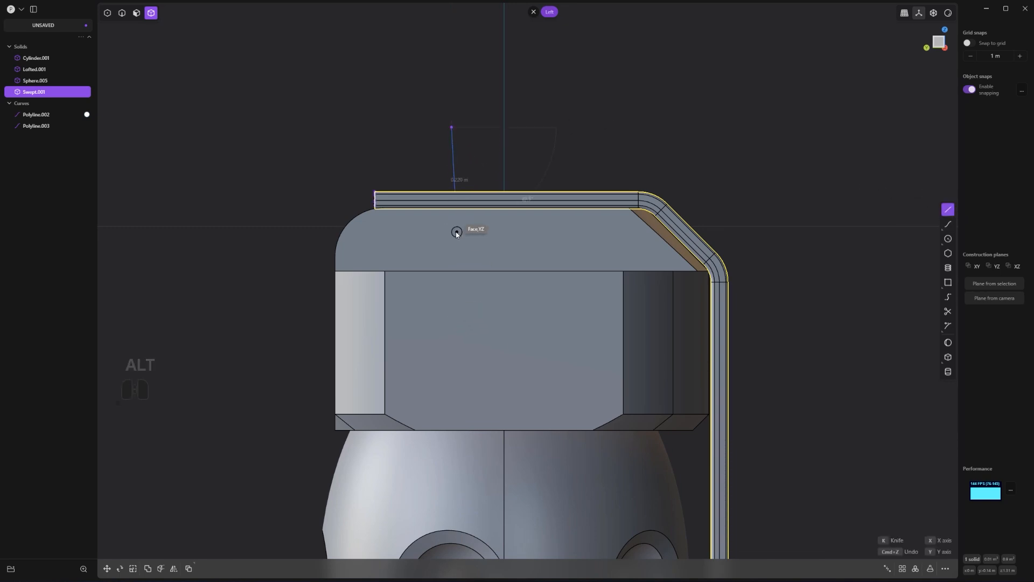
left_click(458, 338)
key("ctrl+z")
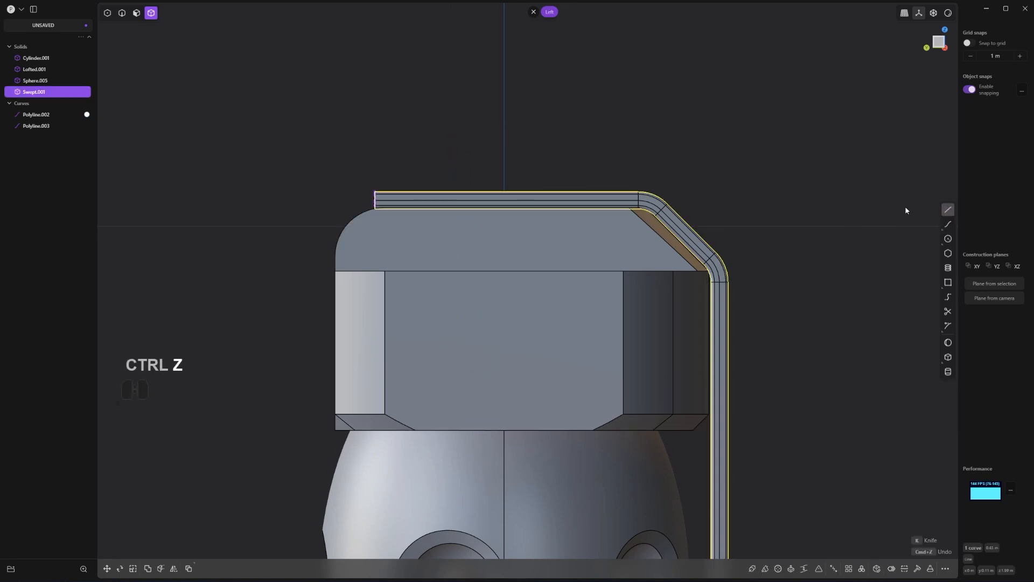
left_click(452, 101)
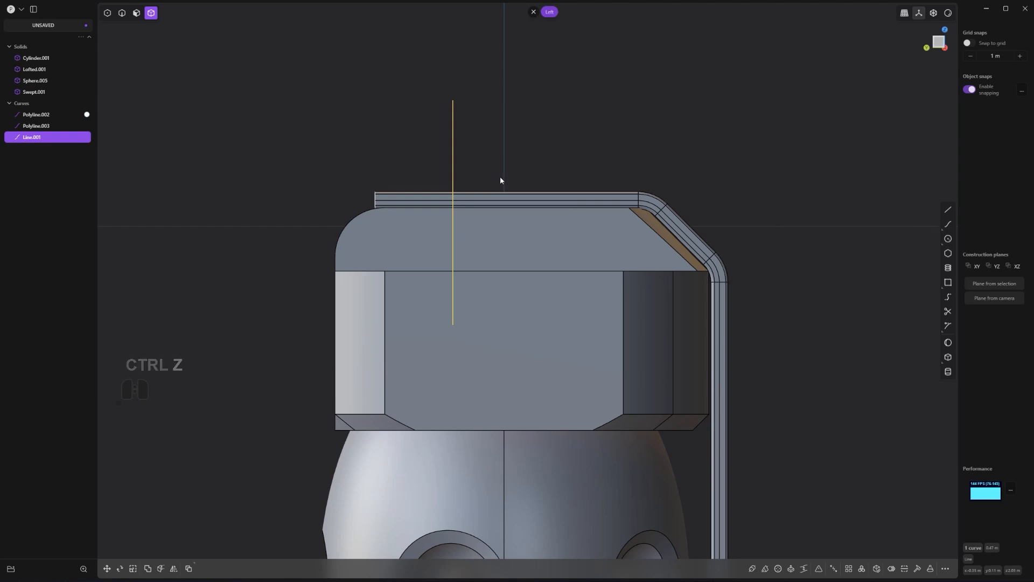
Step: Cut the swept bar with the vertical line and delete the piece at its free end
key("c")
left_click(504, 201)
right_click(493, 198)
key("x")
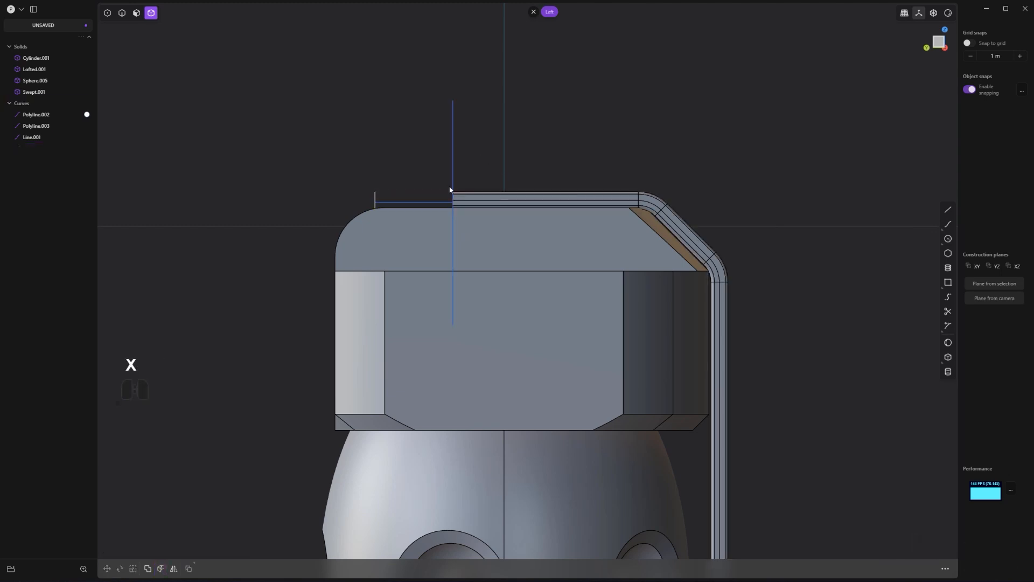
Step: Move the vertical line's lower endpoint up along the line to slightly below the head's top surface
scroll(382, 181, "up", 1)
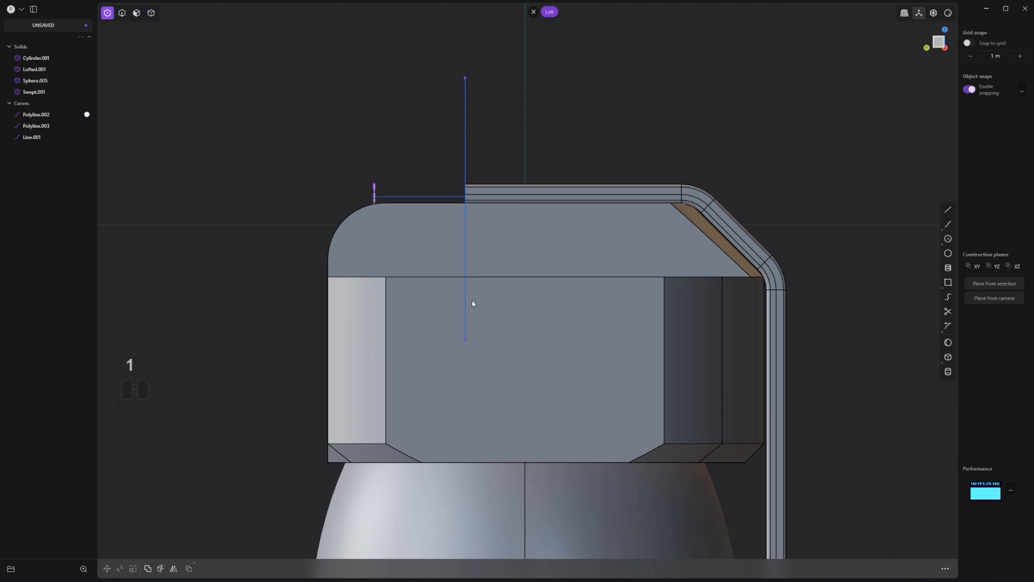
scroll(474, 353, "up", 1)
key("g")
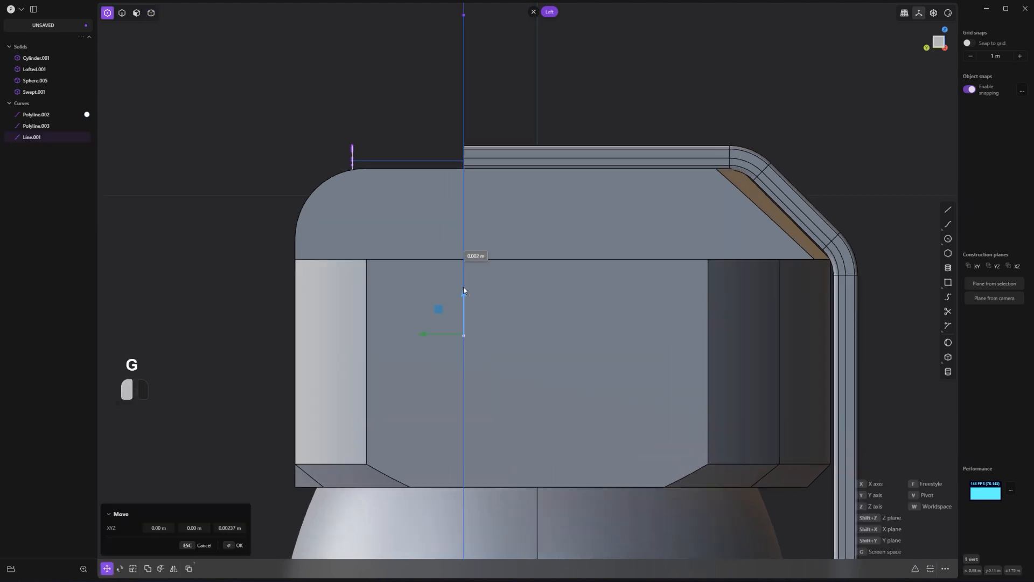
left_click(469, 160)
scroll(478, 208, "down", 2)
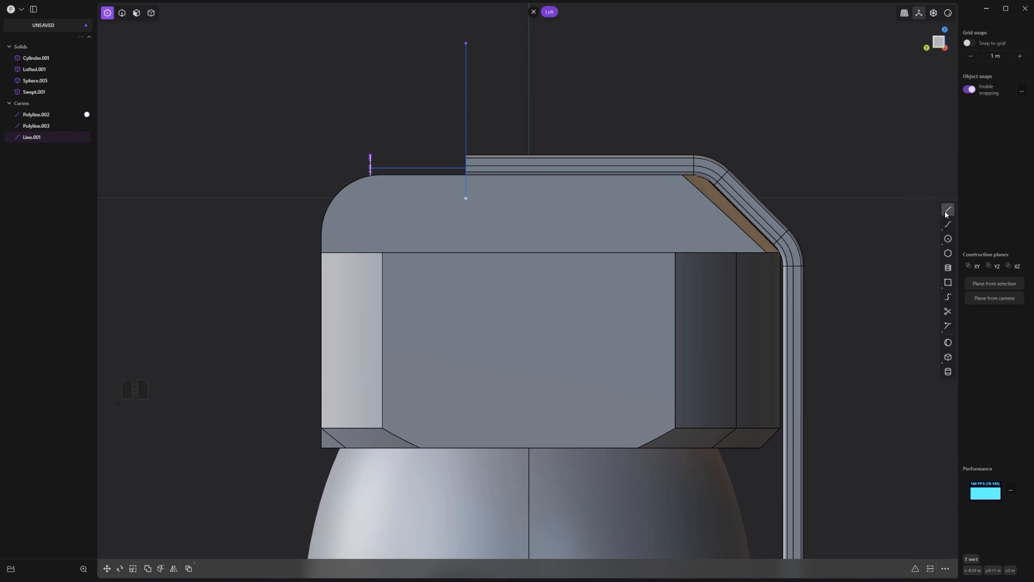
Step: Draw a horizontal line from the vertical line's lower endpoint out past the swept bar and join both lines into one curve
left_click(466, 198)
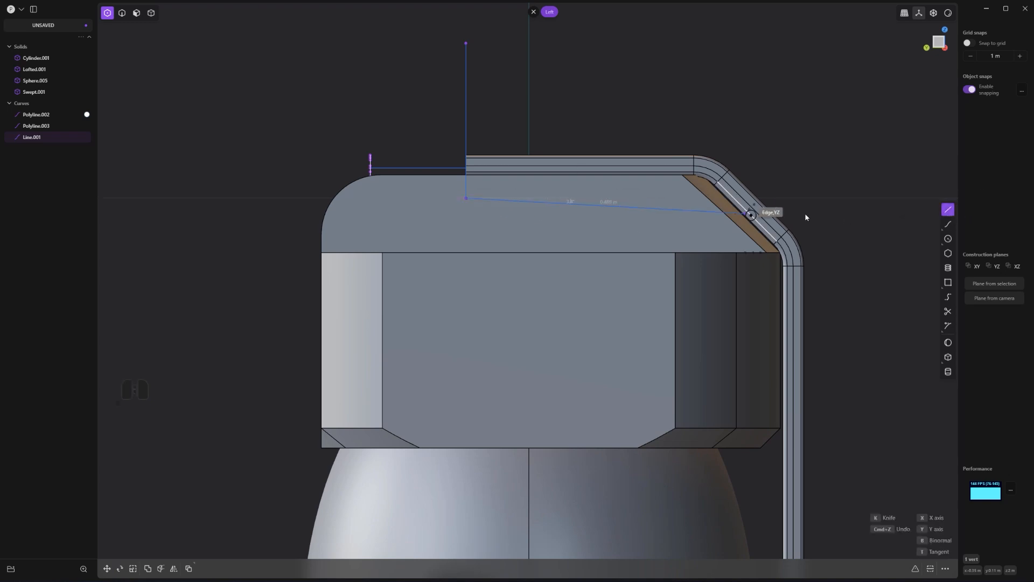
left_click(889, 201)
scroll(739, 195, "up", 1)
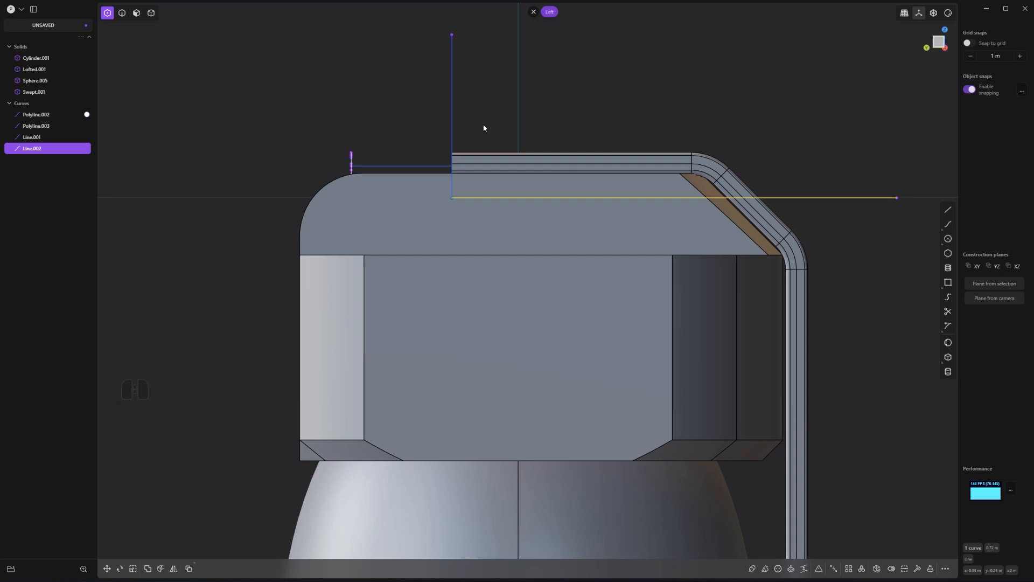
left_click(453, 105, "shift")
key("j")
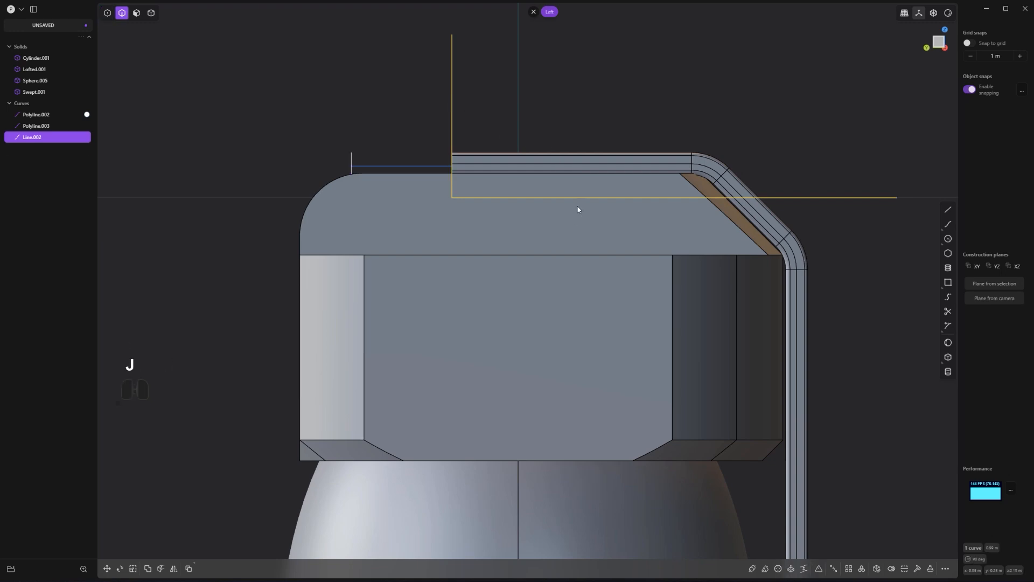
Step: Cut the head body with the L-shaped curve and delete the separated slab beneath the swept bar
key("c")
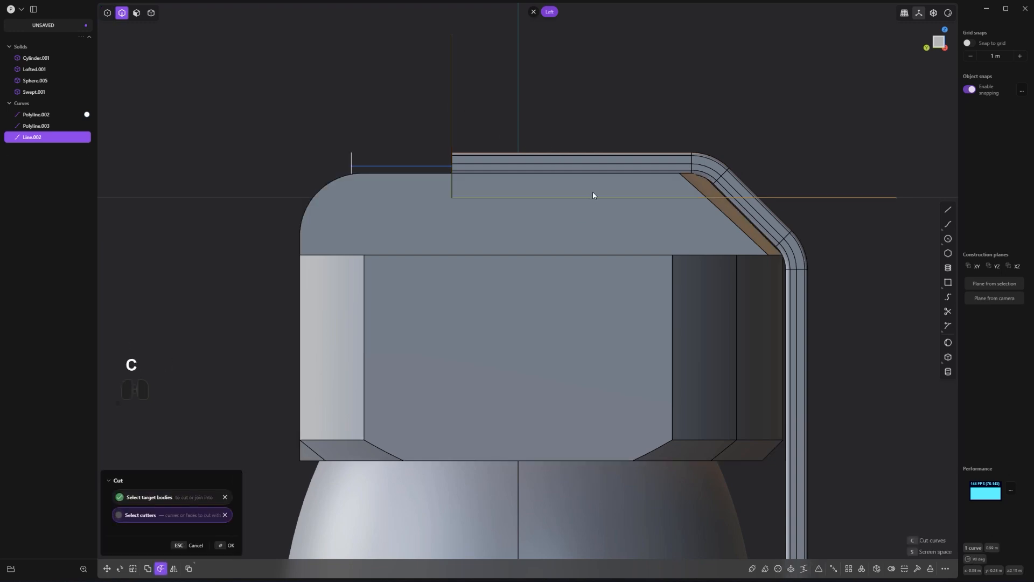
right_click(595, 185)
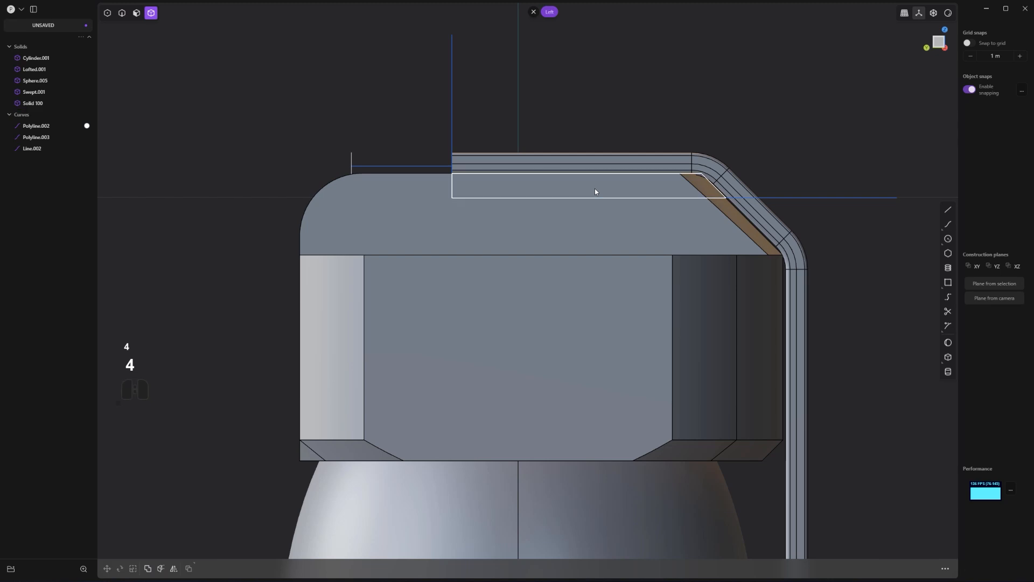
left_click(594, 192)
key("x")
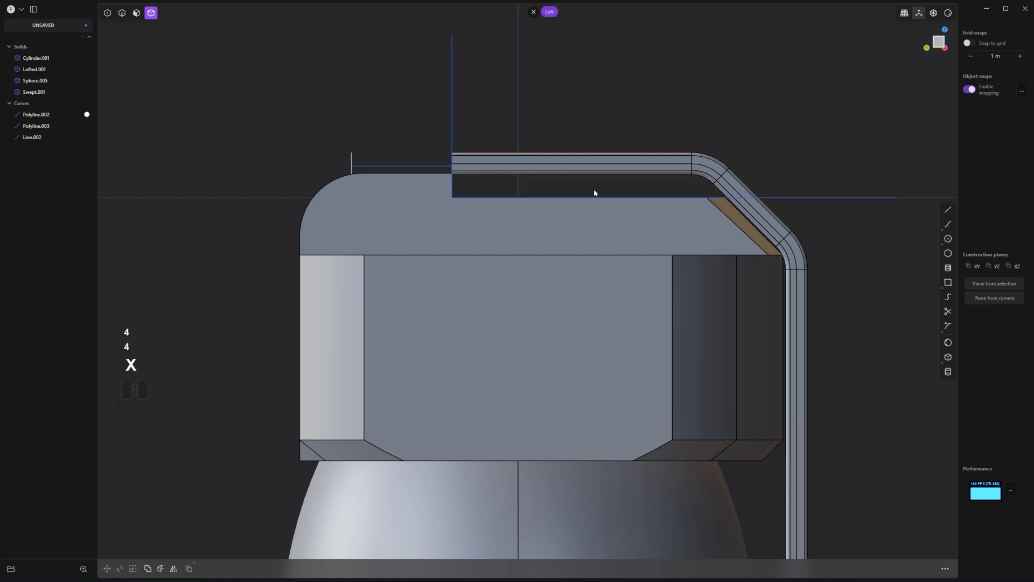
Step: Move the swept bar down into the head's recess and slightly outward, away from the recess's end wall
left_click(619, 177)
key("g")
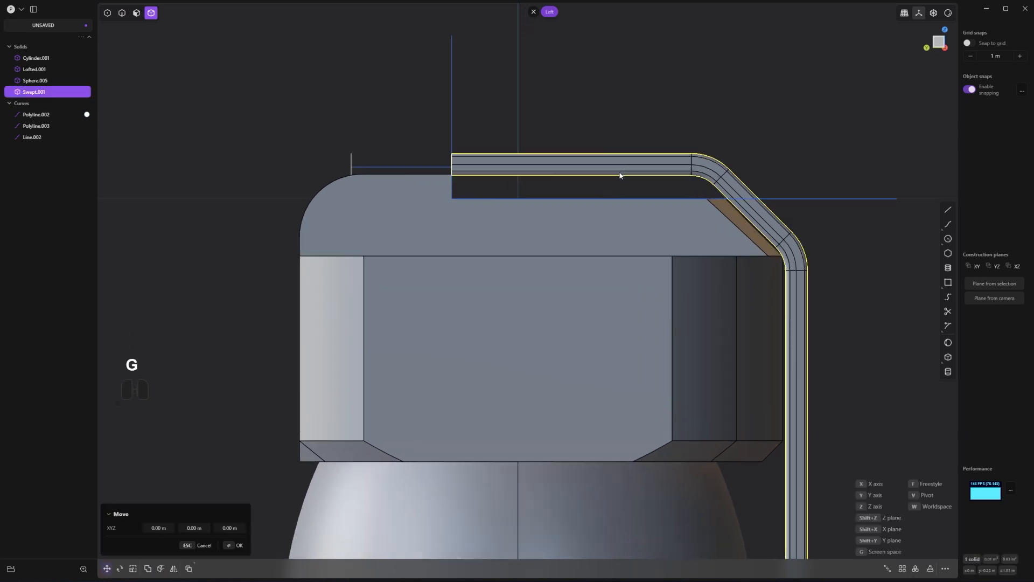
key("z")
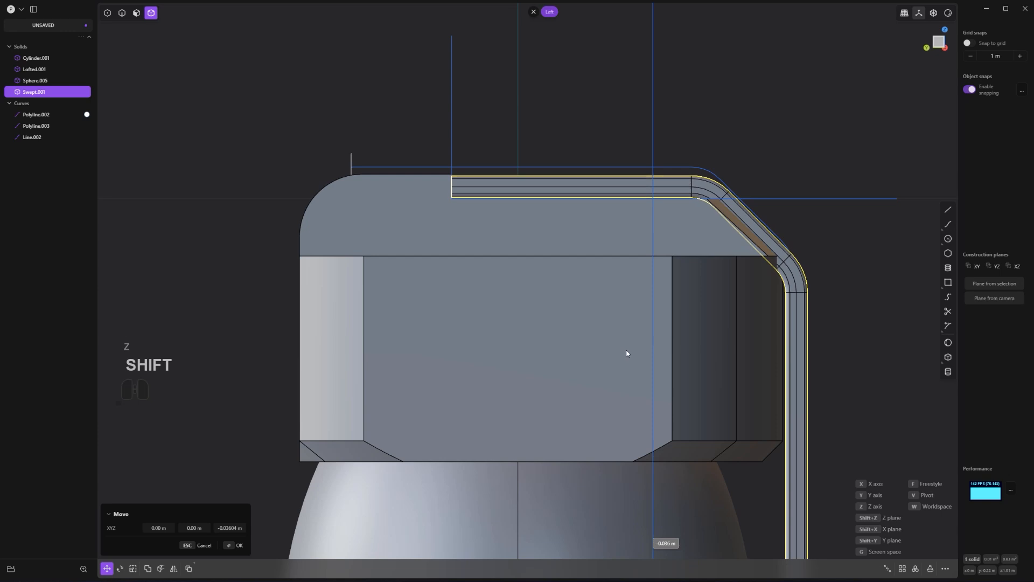
key("g")
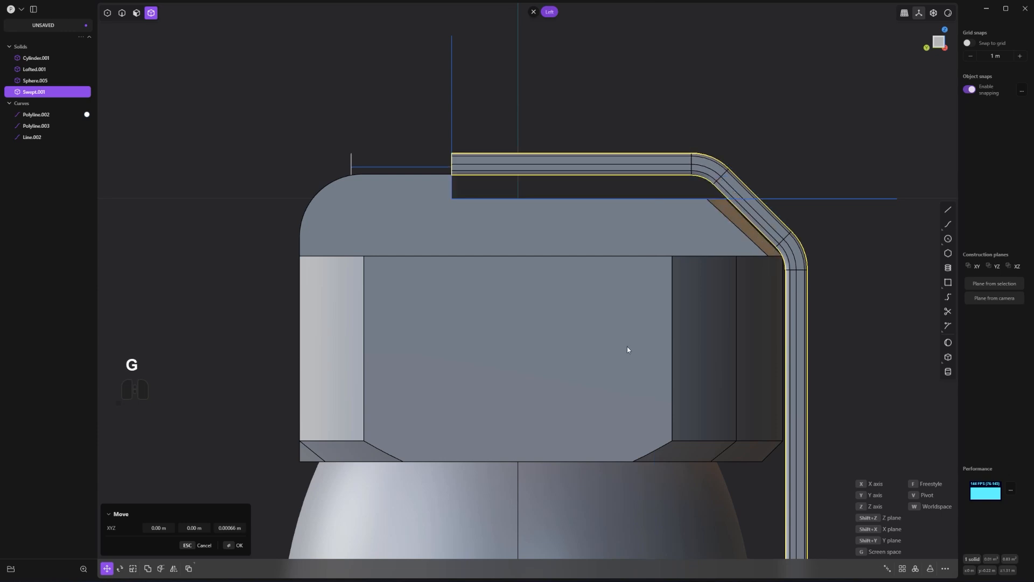
key("g")
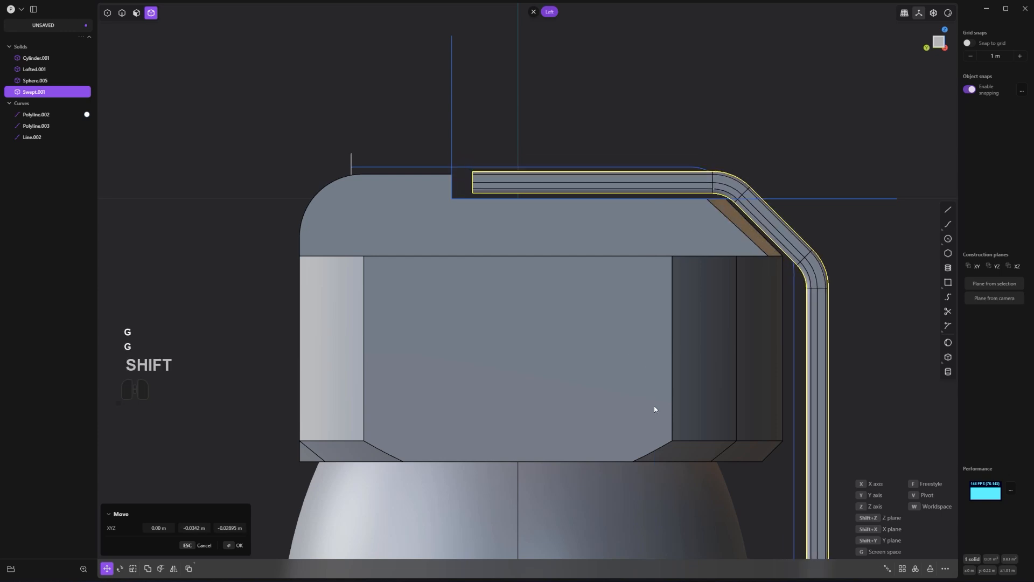
left_click(632, 355)
Step: Offset the head's recess floor face upward toward the underside of the swept bar
scroll(580, 318, "up", 1)
middle_click_drag(509, 223, 561, 269)
scroll(527, 221, "up", 1)
key("3")
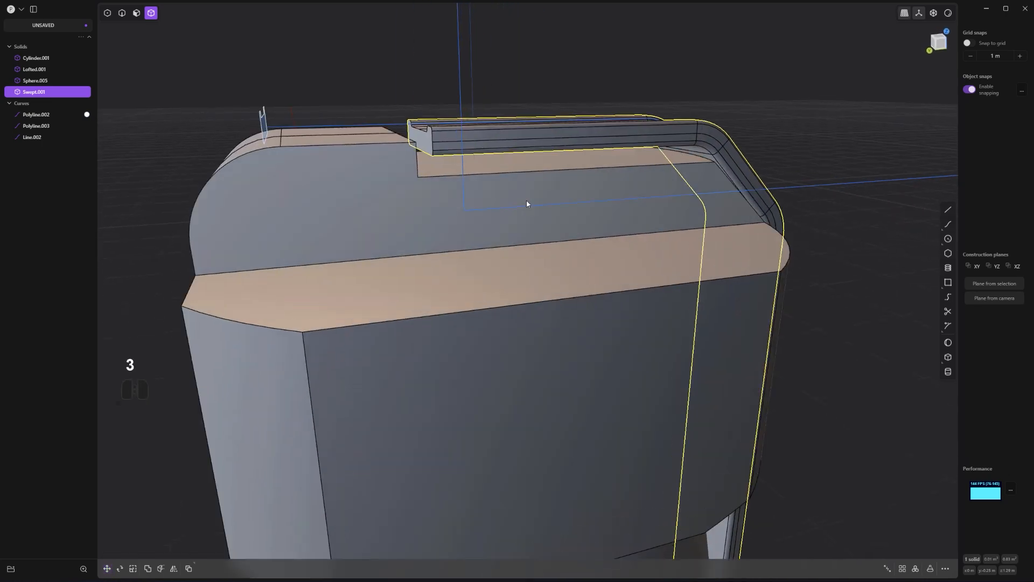
left_click(517, 167)
left_click_drag(517, 123, 521, 113)
Step: Offset the recess's vertical end wall toward the swept bar until it overlaps the bar's end
middle_click_drag(520, 114, 385, 142)
left_click(380, 138)
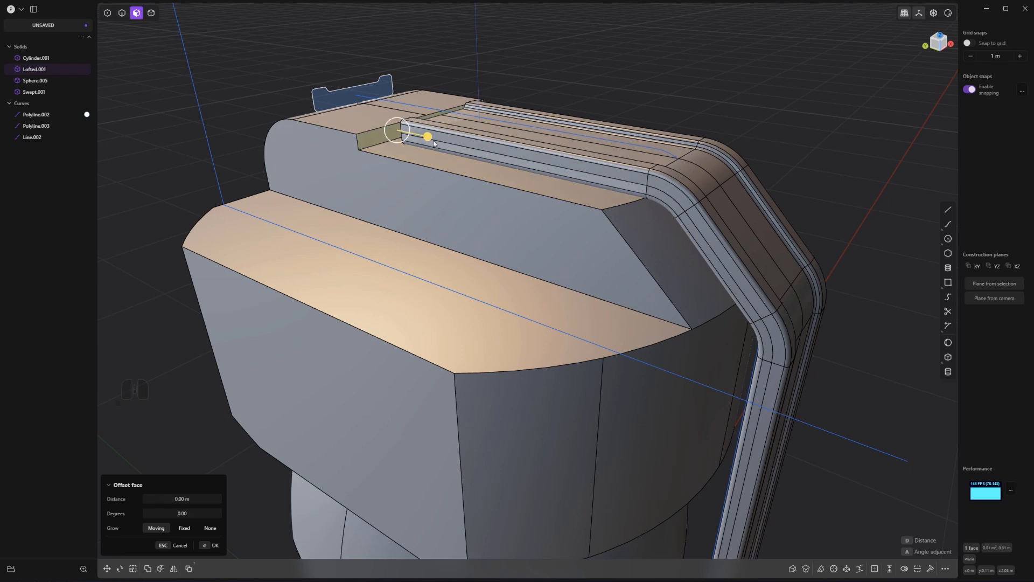
left_click_drag(423, 140, 456, 148)
Step: In the left view, draw a diagonal line rising across the free end of the swept bar
middle_click_drag(456, 148, 896, 118)
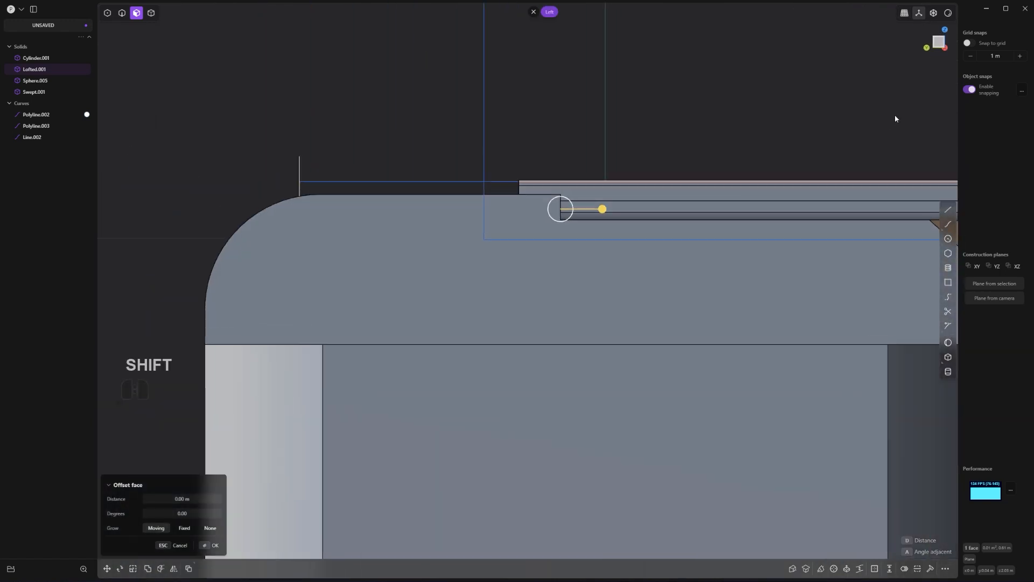
left_click(950, 212)
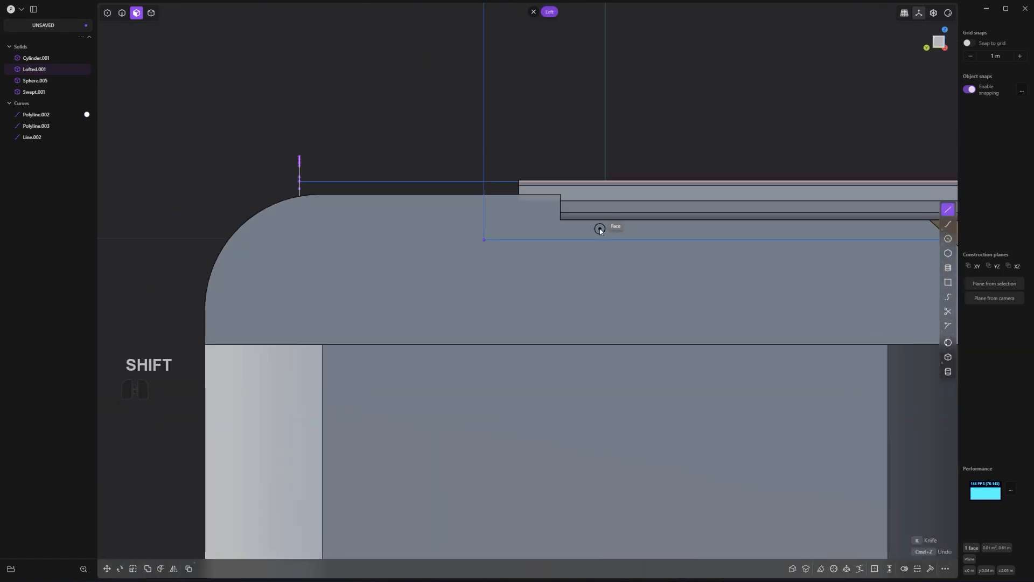
left_click(665, 94)
right_click(664, 95)
Step: Cut the swept bar with the diagonal line and delete the triangular piece so its end is beveled
scroll(560, 156, "up", 1)
key("c")
left_click(656, 201)
right_click(592, 198)
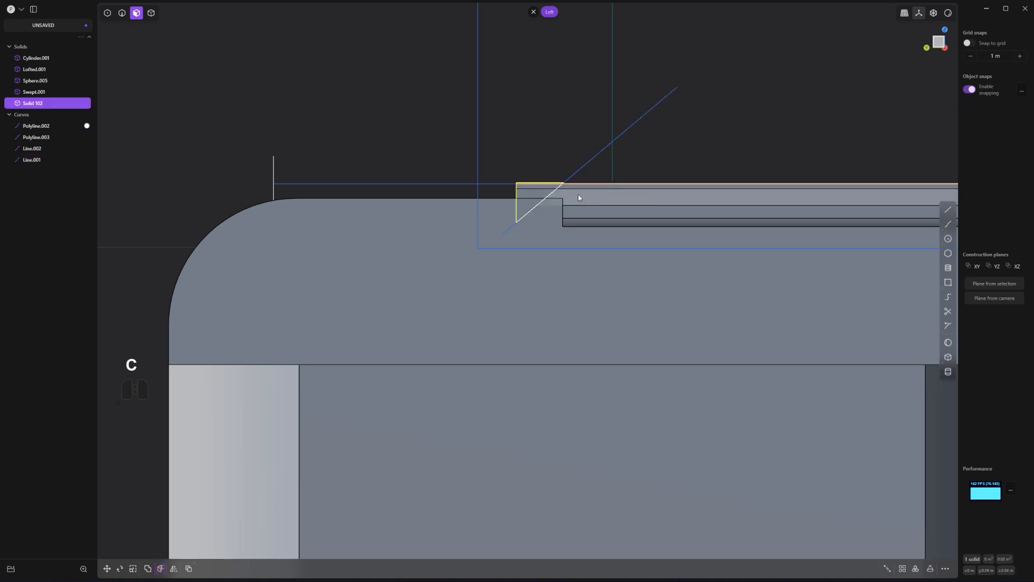
key("x")
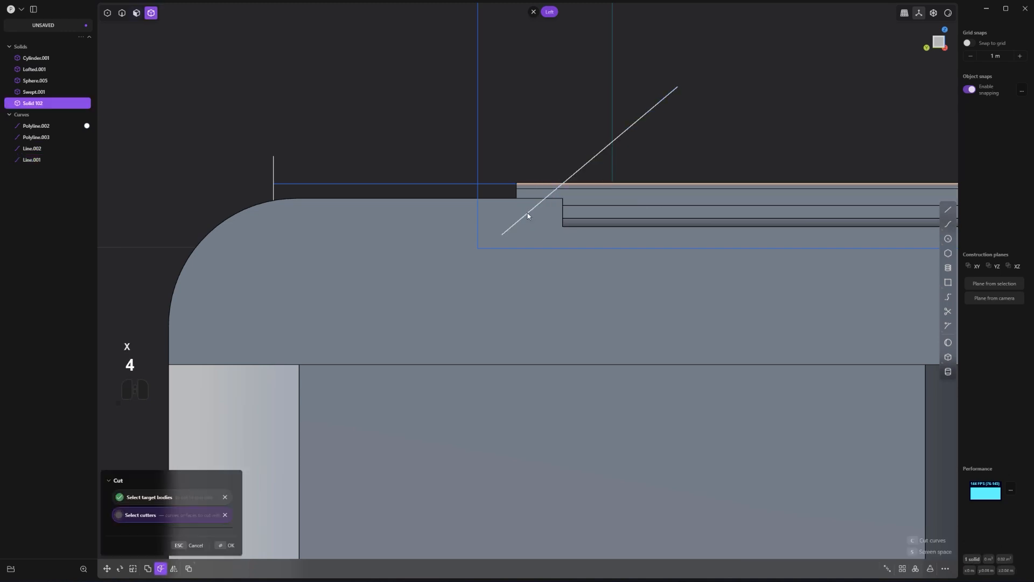
key("ctrl+z")
key("x")
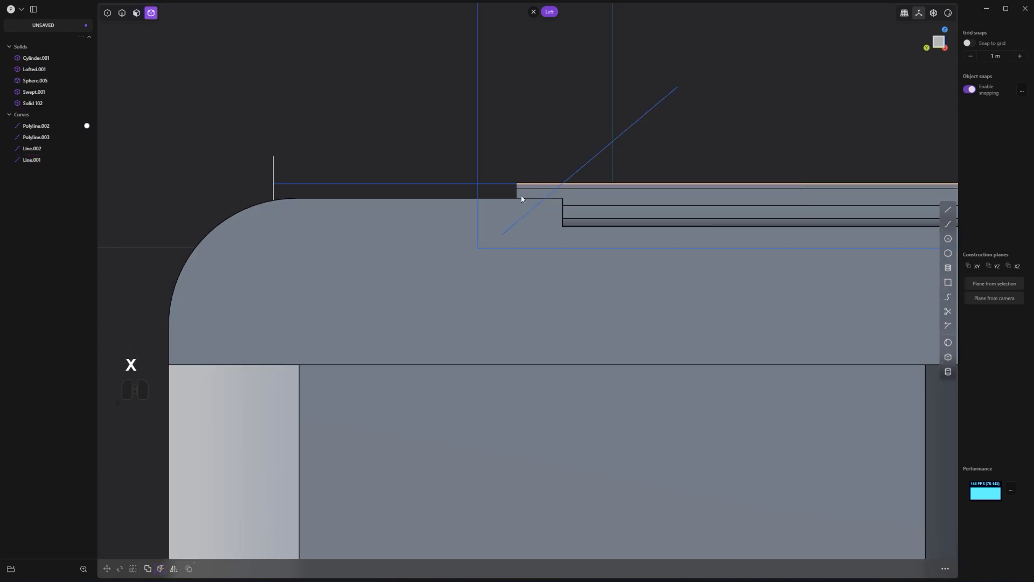
left_click(532, 192)
key("x")
Step: Select all remaining profile, path and cutting curves and delete them
left_click(37, 114, "shift")
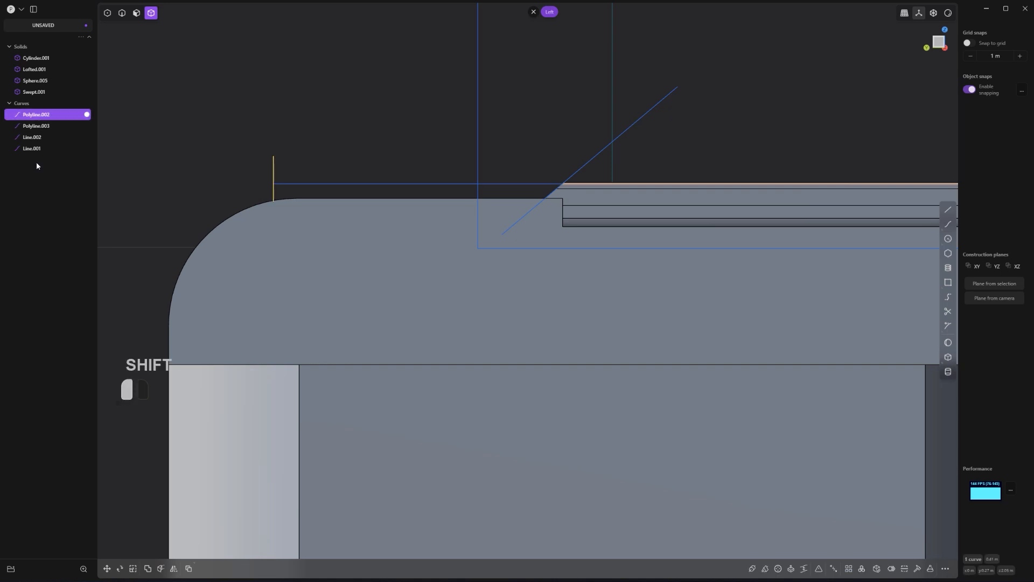
left_click(46, 151, "shift")
key("x")
scroll(660, 256, "down", 2)
middle_click_drag(659, 255, 528, 197, "shift")
middle_click_drag(528, 197, 448, 230)
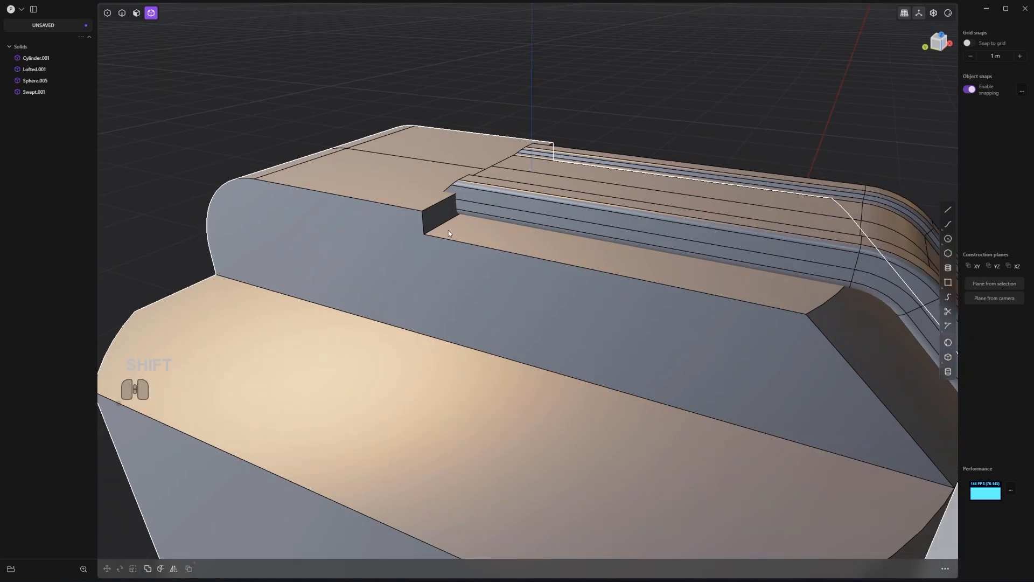
key("3")
key("2")
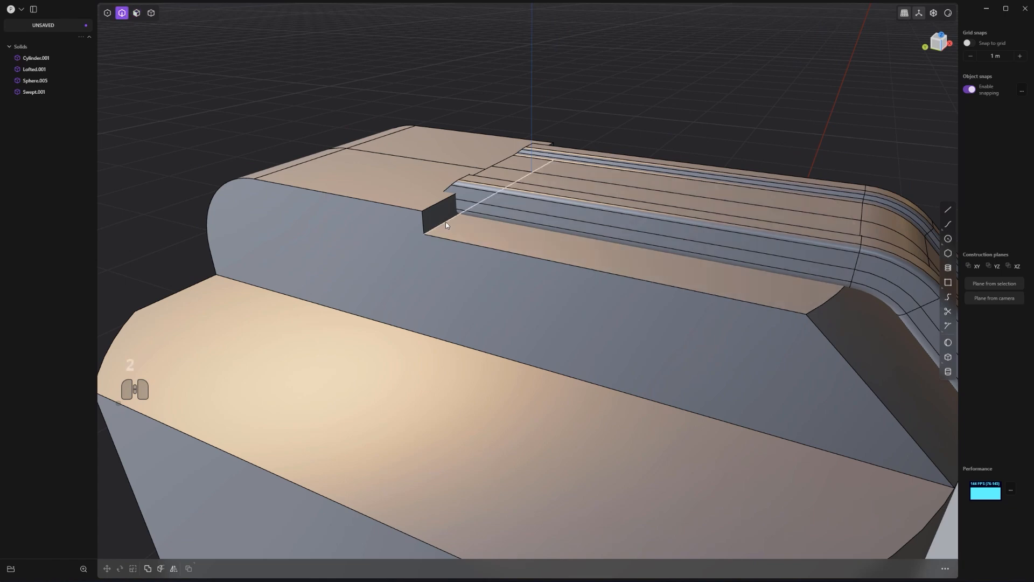
left_click(425, 224)
middle_click_drag(593, 136, 464, 186)
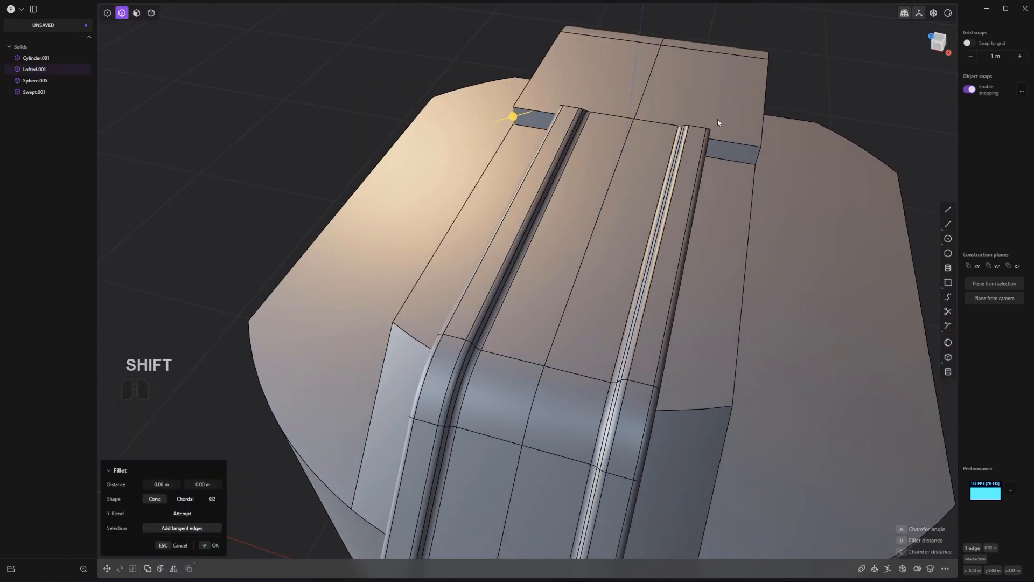
left_click(757, 154, "shift")
middle_click_drag(757, 157, 618, 254)
Step: Widen the swept bar by scaling it along the X axis to about 1.28
key("4")
key("s")
key("x")
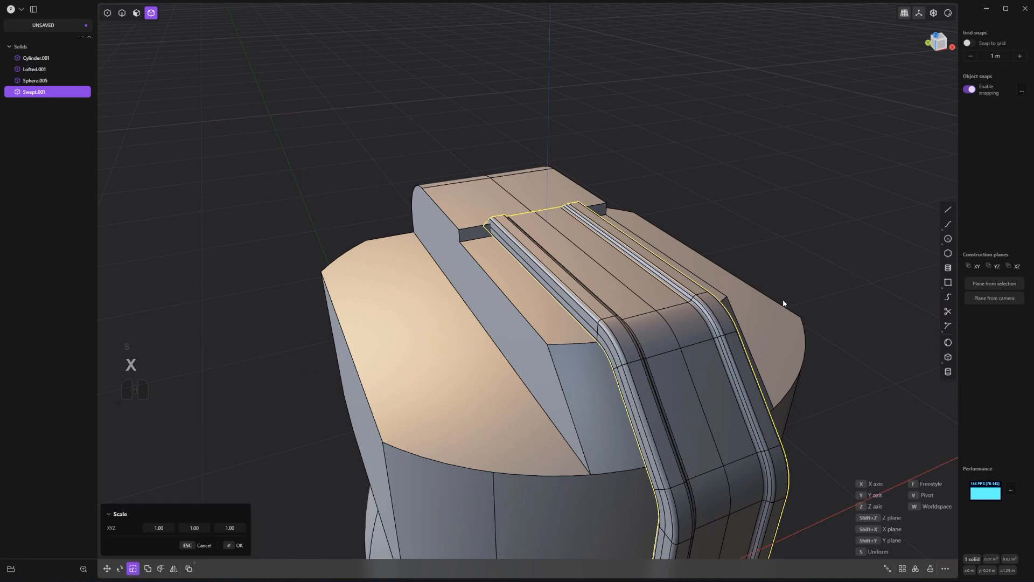
left_click(969, 254)
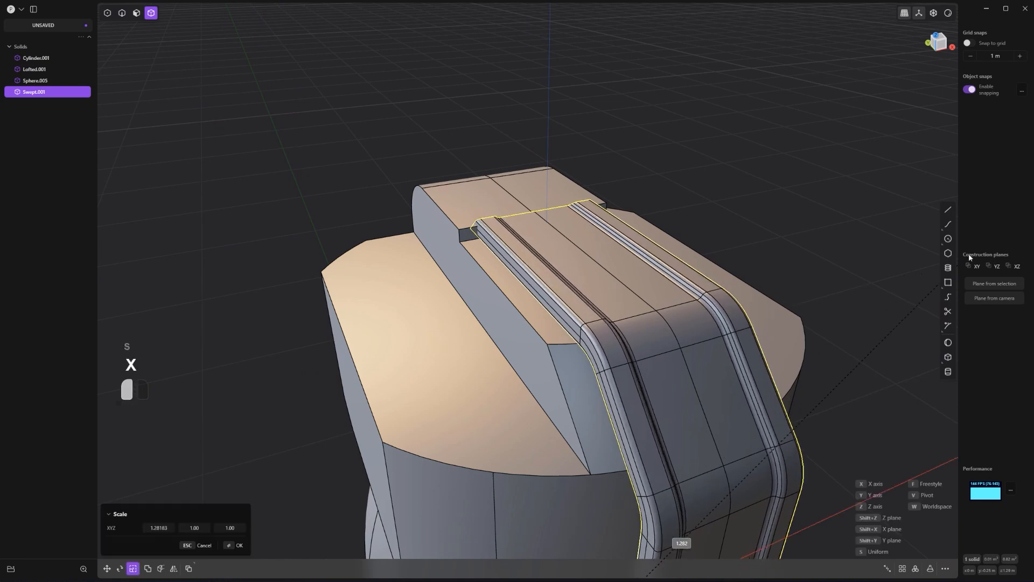
right_click(517, 323)
Step: Fillet the two long upper side edges of the head with a rounded profile
scroll(498, 361, "down", 2)
middle_click_drag(478, 397, 522, 371)
key("2")
left_click(404, 401)
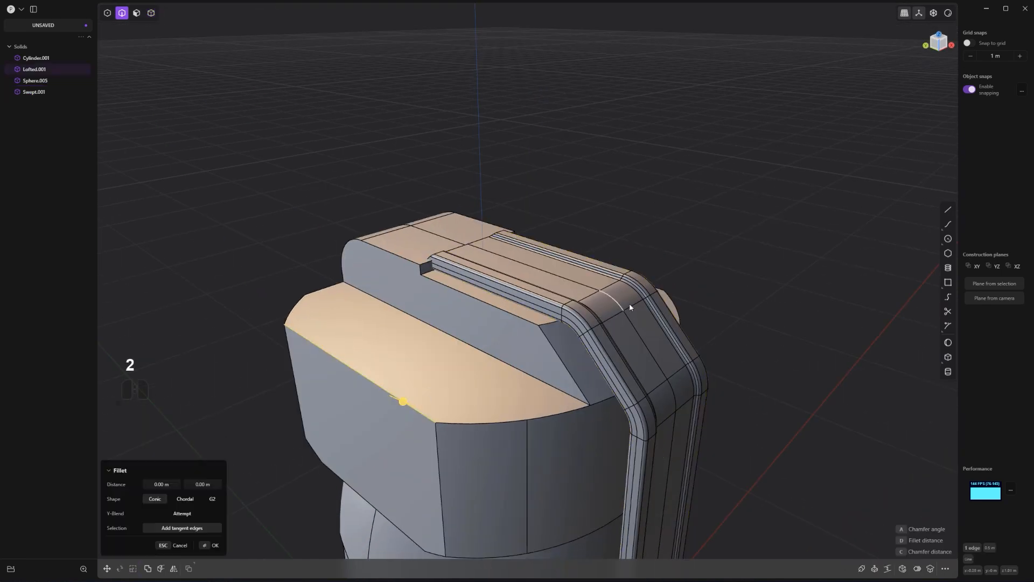
middle_click_drag(894, 302, 802, 361)
left_click_drag(838, 370, 874, 368)
right_click(874, 368)
scroll(581, 351, "down", 1)
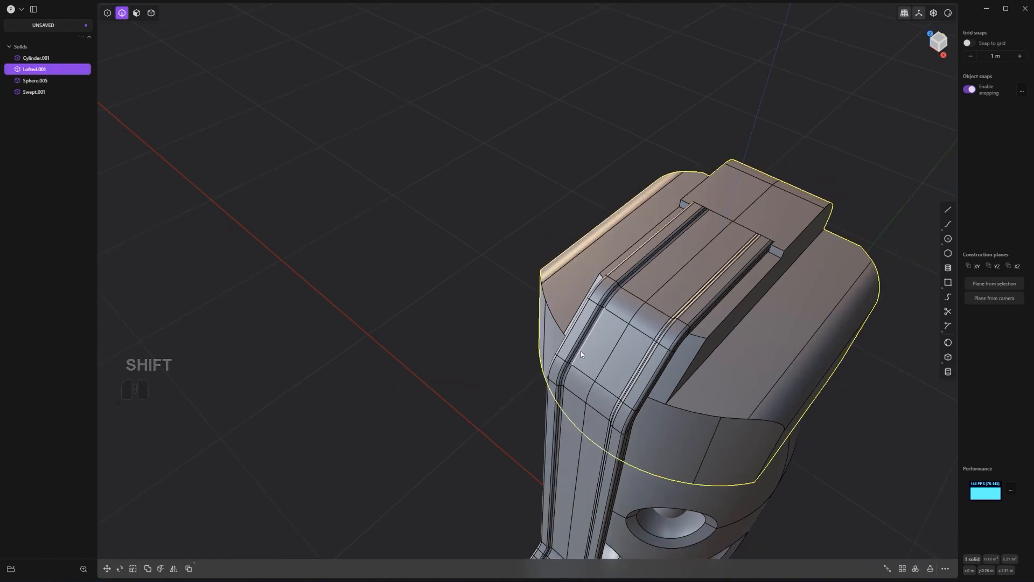
Step: In the left view, move the swept bar about -0.0068 m in Y and -0.006 m in Z to seat it against the head
key("ctrl+3")
scroll(487, 307, "up", 2)
middle_click_drag(487, 307, 642, 253, "shift")
key("Escape")
key("4")
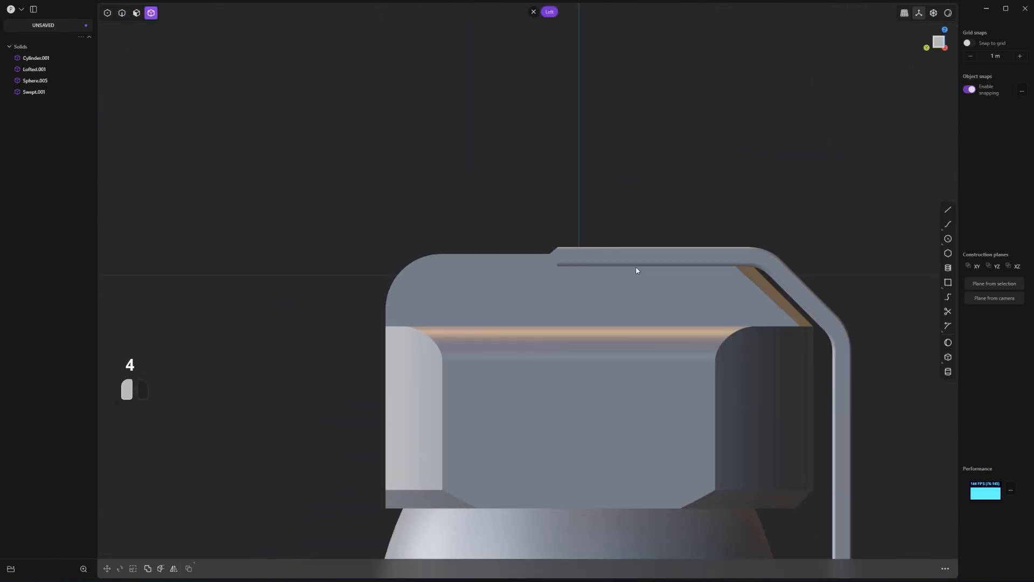
scroll(641, 262, "up", 2)
left_click(639, 264)
key("g")
key("z")
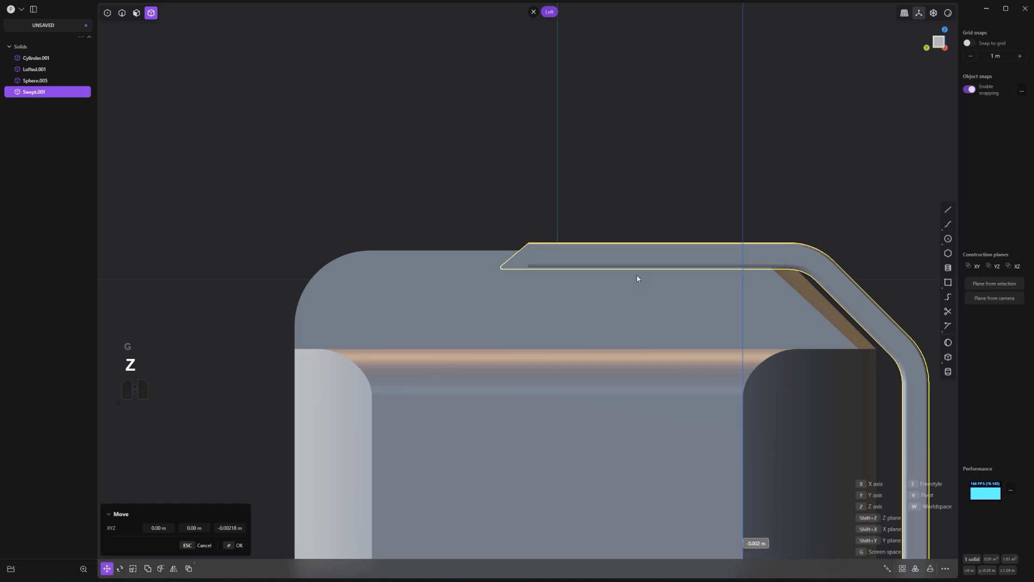
key("shift")
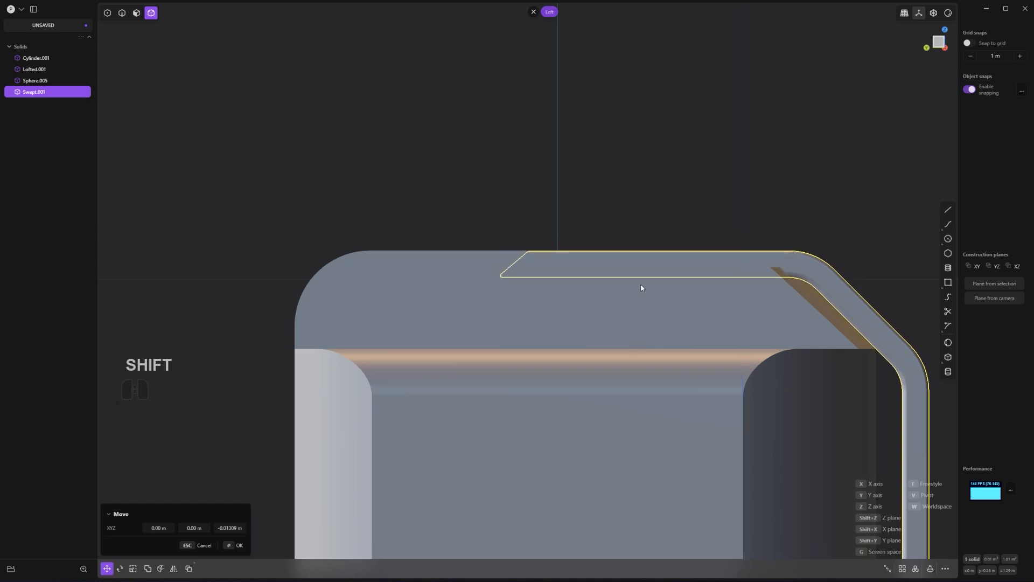
key("g")
key("g")
key("shift")
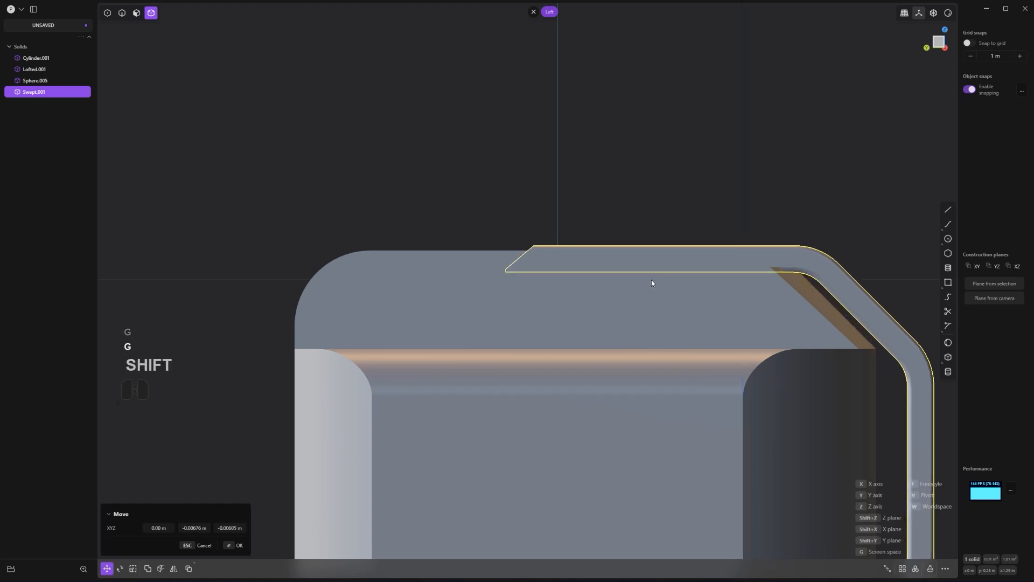
right_click(651, 280, "shift")
scroll(653, 280, "up", 2, "shift")
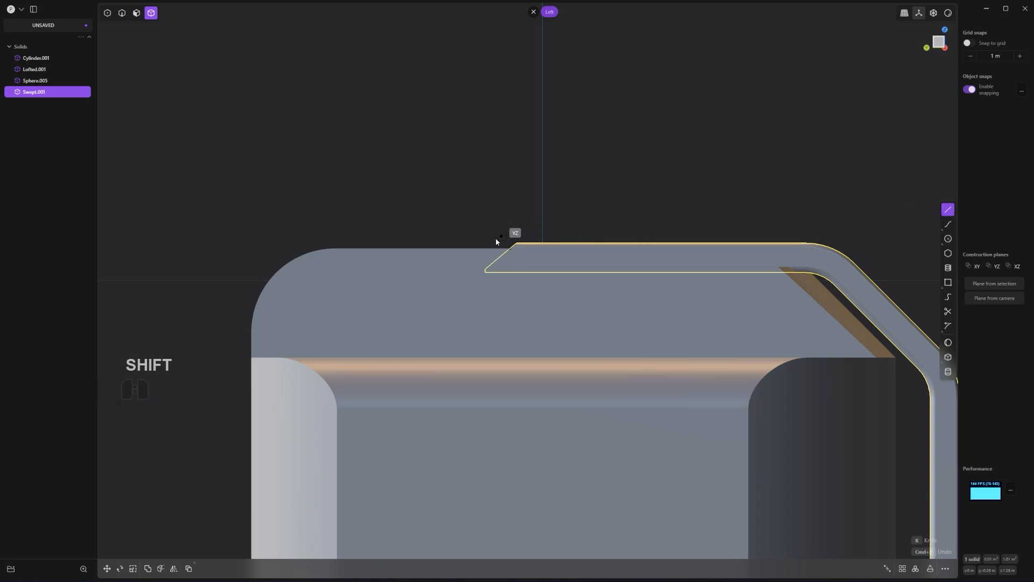
Step: Offset the recess floor face beside the swept bar slightly downward
middle_click_drag(619, 244, 725, 295)
key("3")
left_click(662, 278)
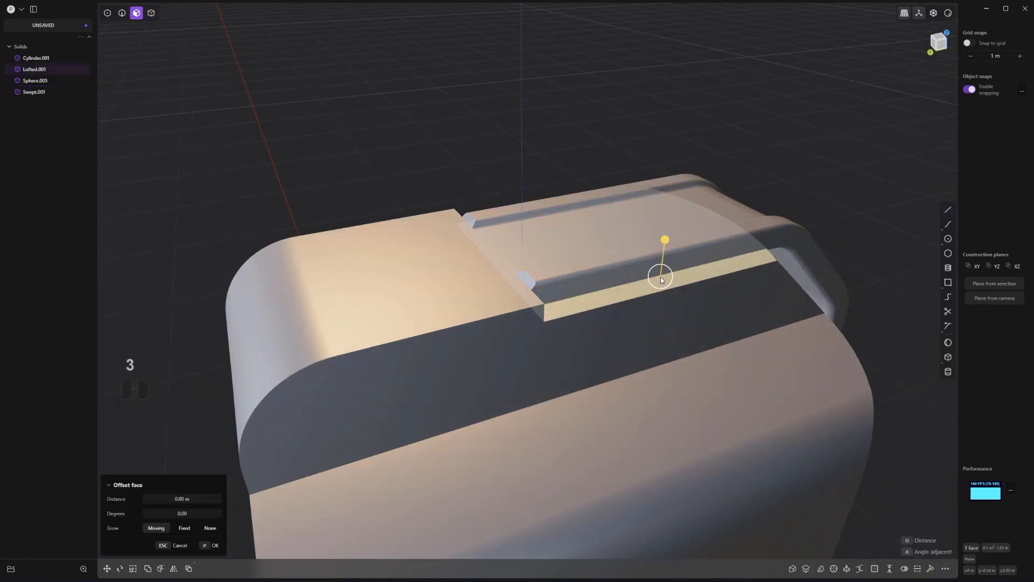
left_click_drag(666, 250, 666, 260)
Step: Try to offset the recess's vertical end wall, and undo the change
middle_click_drag(680, 284, 527, 259)
left_click(527, 266)
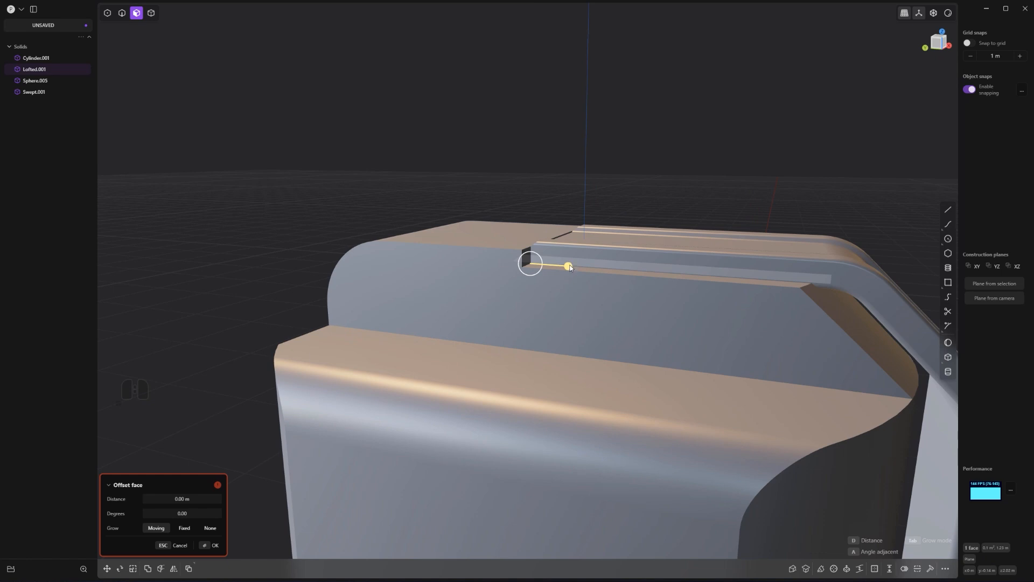
left_click_drag(570, 268, 592, 279)
key("ctrl+z")
Step: Show the model edges again and chamfer the upper side edge of the head's raised block by about 0.016 m
scroll(571, 291, "down", 2)
middle_click_drag(567, 292, 544, 263)
key("ctrl+e")
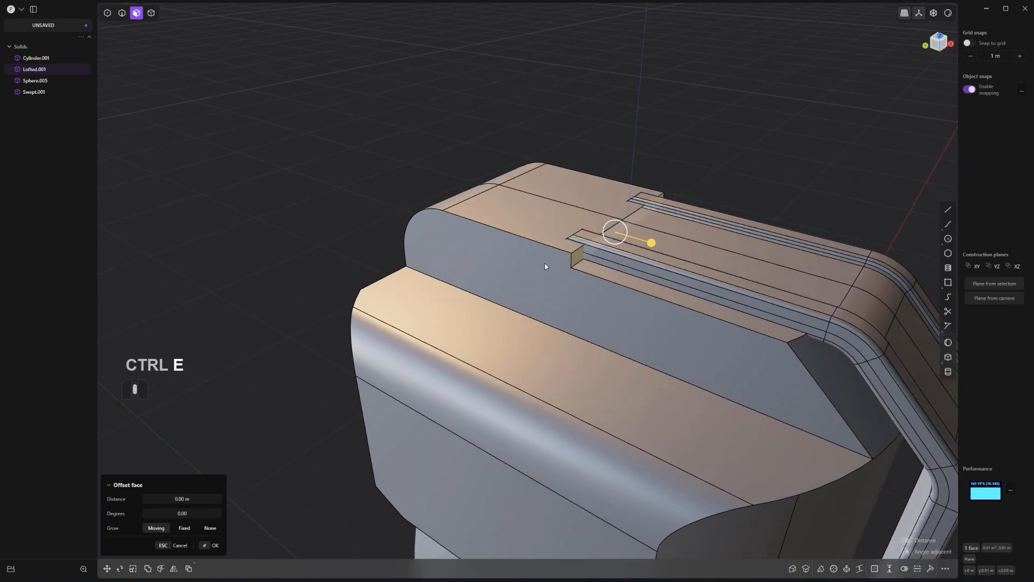
key("2")
mouse_move(532, 244)
left_mouse_down()
mouse_move(541, 235)
mouse_move(525, 260)
left_mouse_up()
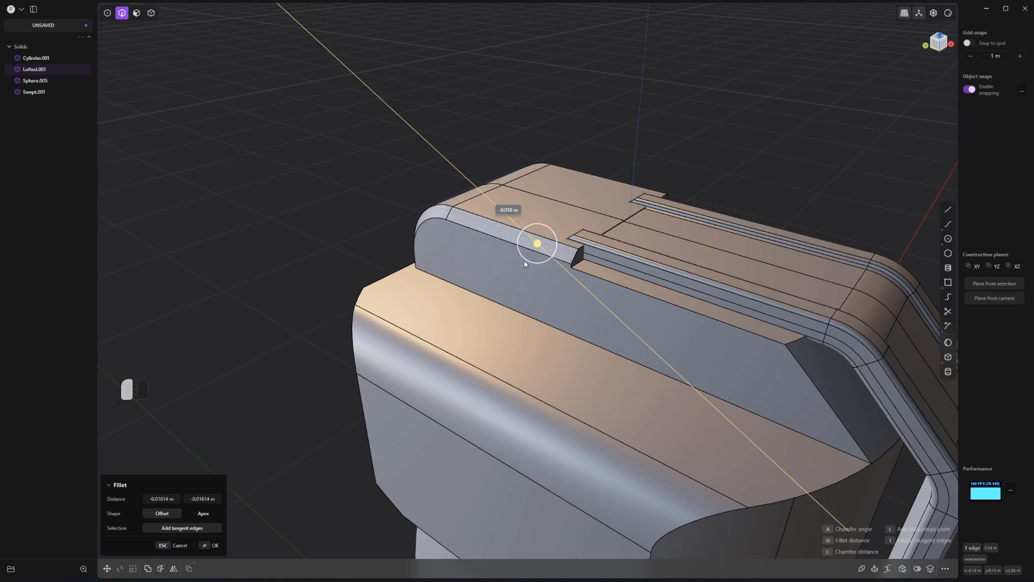
key("Return")
Step: Chamfer the outer edge of the recess floor by about 0.03 m
key("2")
left_click_drag(722, 325, 721, 337)
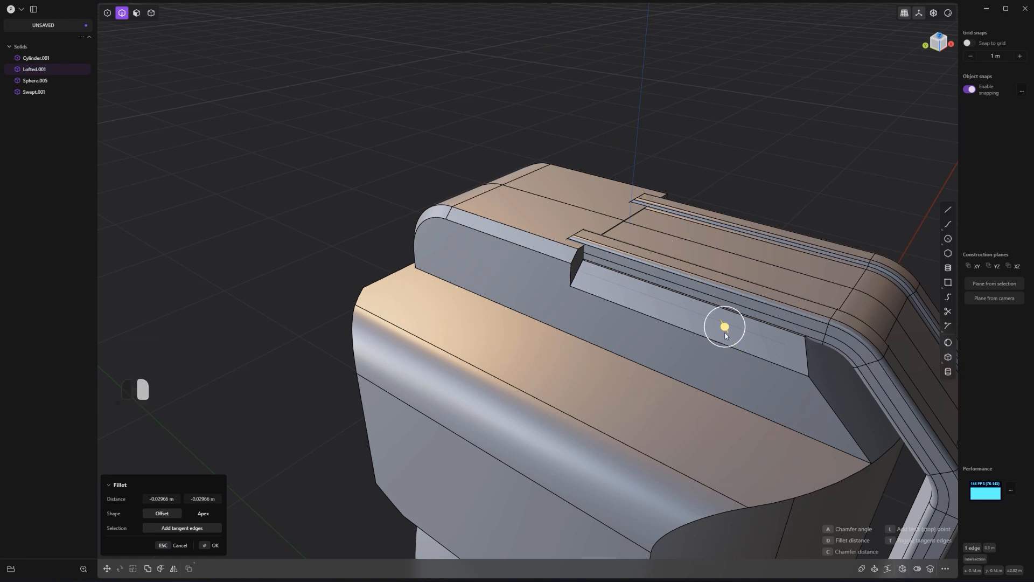
key("Return")
middle_click_drag(725, 335, 758, 326)
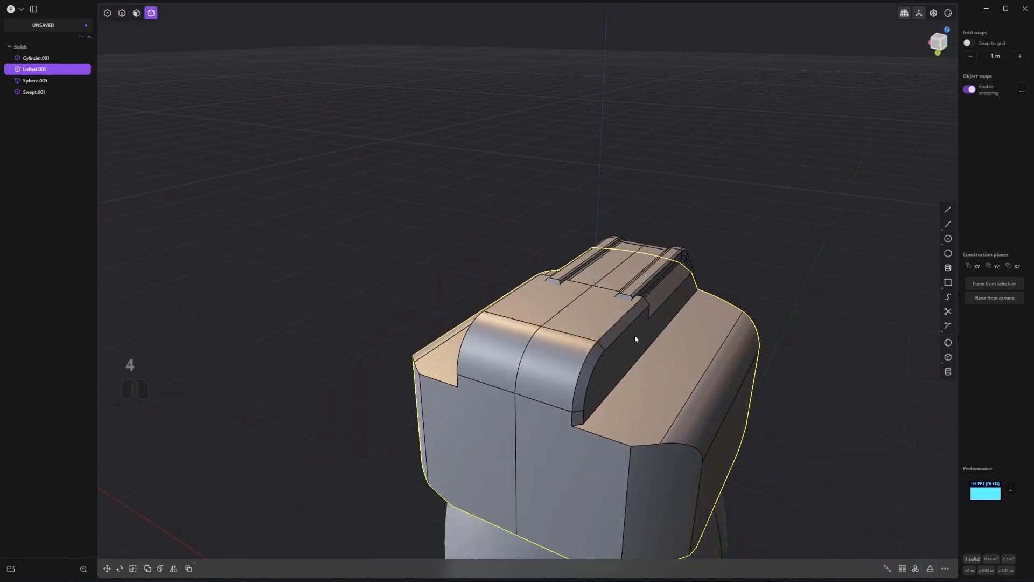
Step: Mirror the head solid along the X axis so both sides carry the same chamfers
key("4")
scroll(641, 385, "down", 6)
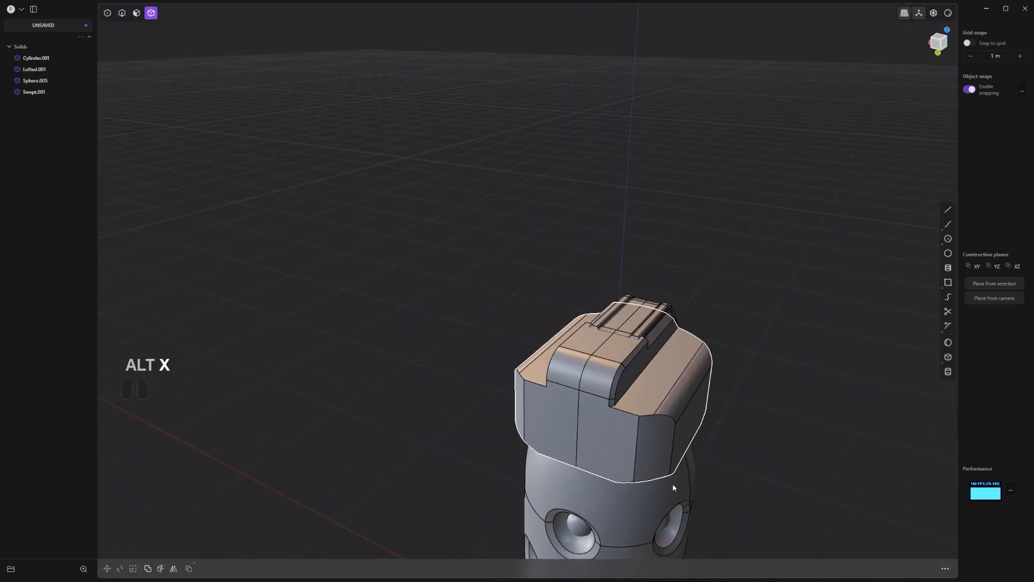
middle_click_drag(672, 485, 626, 199, "shift")
scroll(625, 180, "down", 2)
key("alt+x")
left_click(625, 162)
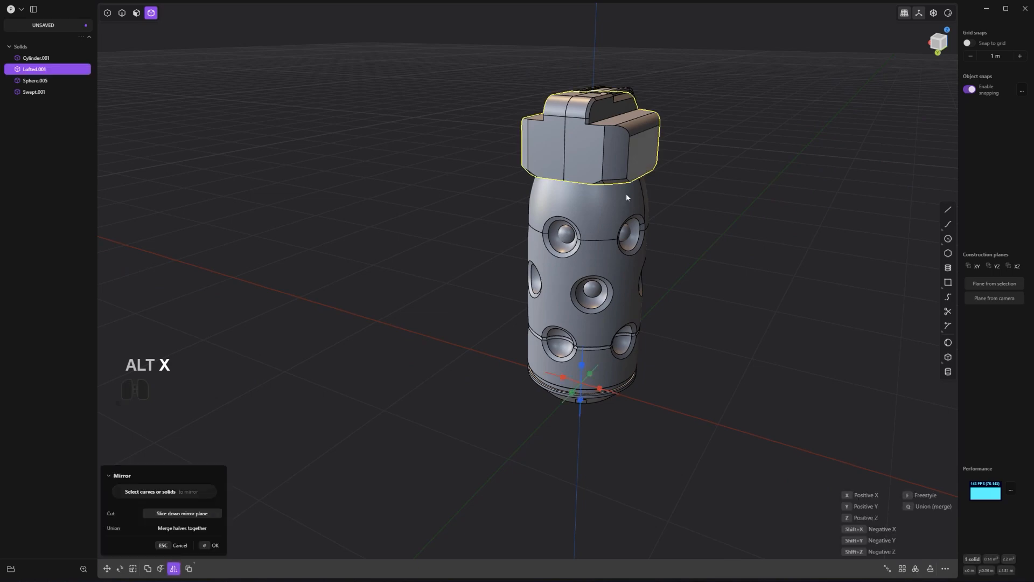
left_click(599, 389)
key("1")
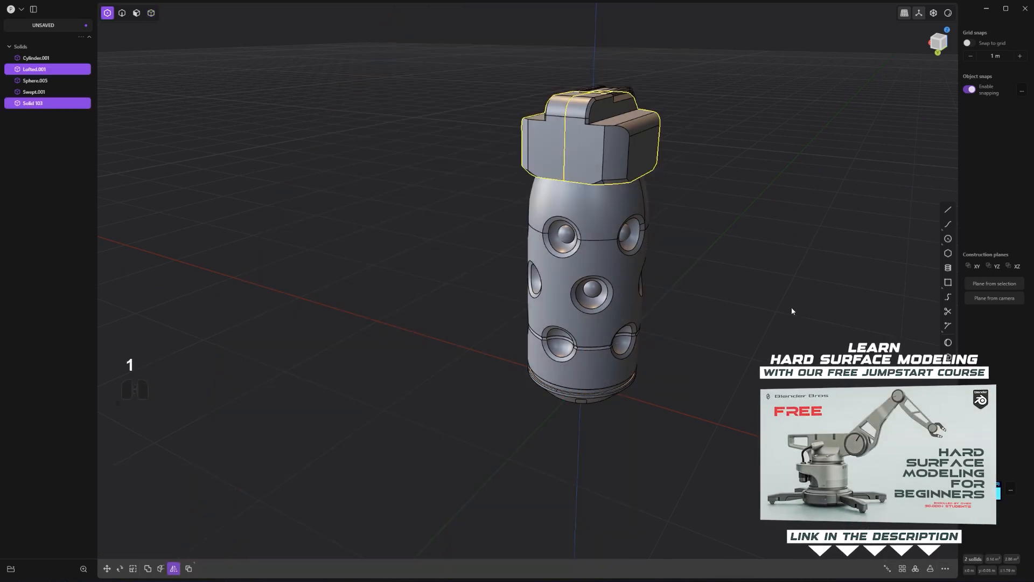
Step: Join the two mirrored halves of the head with a Boolean Union
scroll(765, 280, "up", 3)
key("q")
key("q")
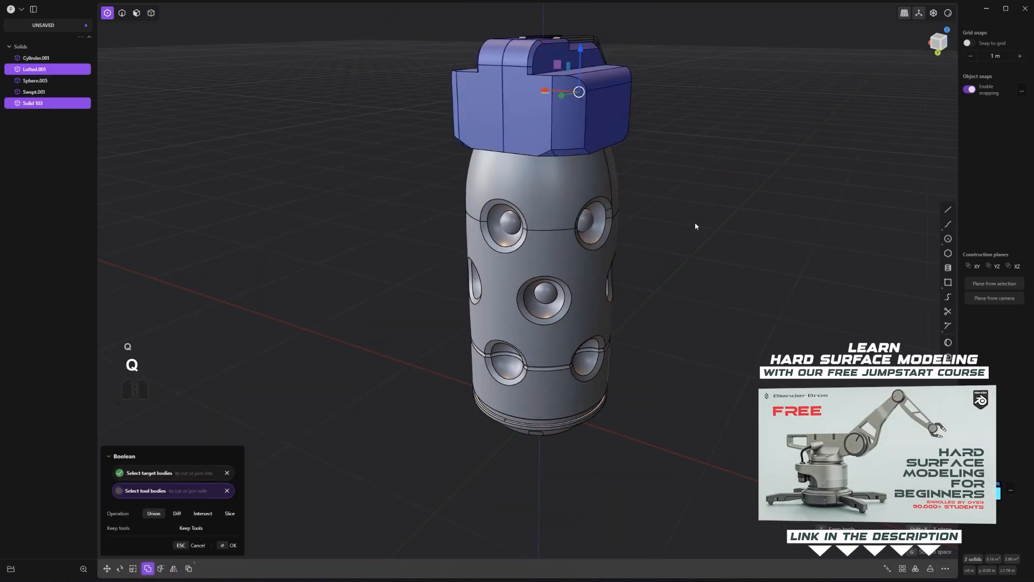
right_click(694, 223)
Step: Draw a thin rectangle across the head's rounded side edge and duplicate it about -0.40 m along Y near the other end
middle_click_drag(705, 268, 662, 356, "shift")
scroll(758, 401, "up", 2)
middle_click_drag(663, 355, 648, 322, "shift")
scroll(625, 283, "up", 1)
middle_click_drag(621, 276, 926, 246)
left_click(948, 282)
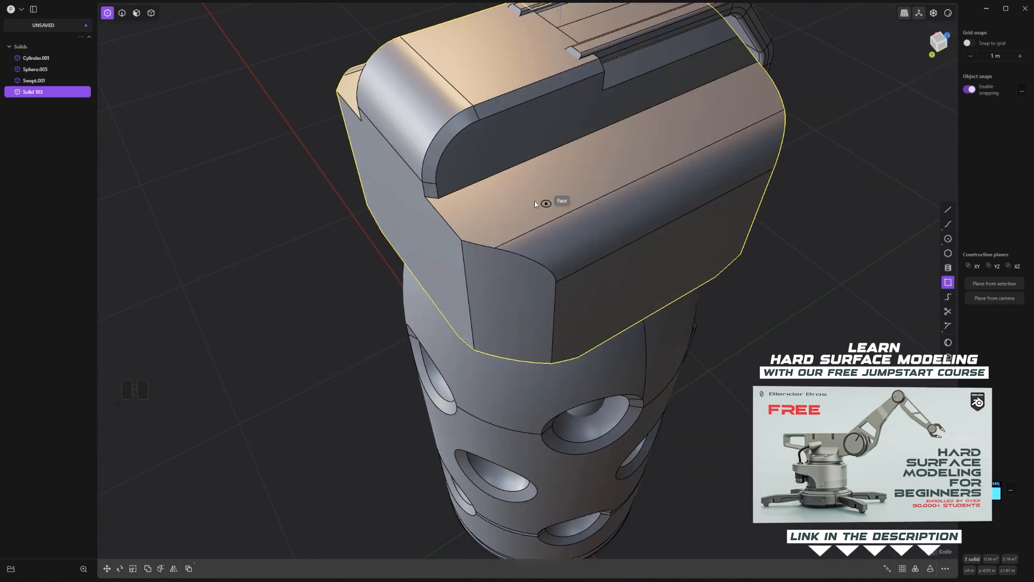
left_click(621, 275)
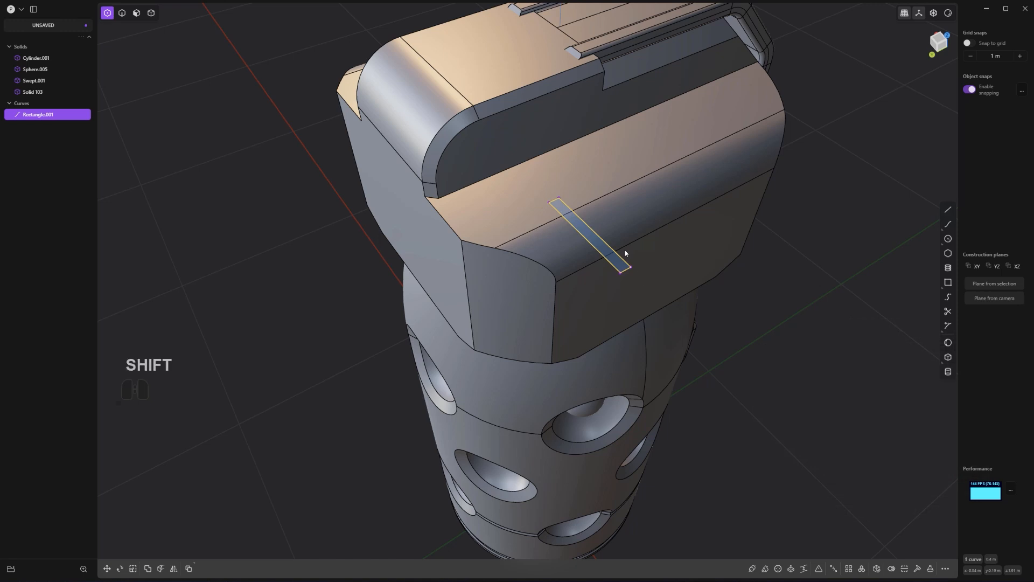
key("shift+d")
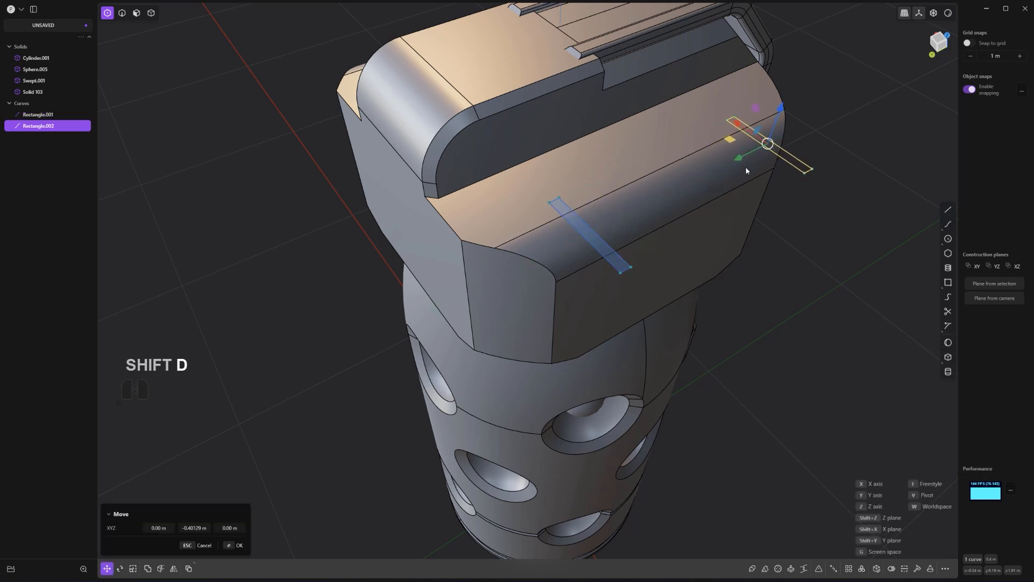
Step: Imprint both rectangles onto the head solid using the Vector method with direction 0, 0, 1
key("2")
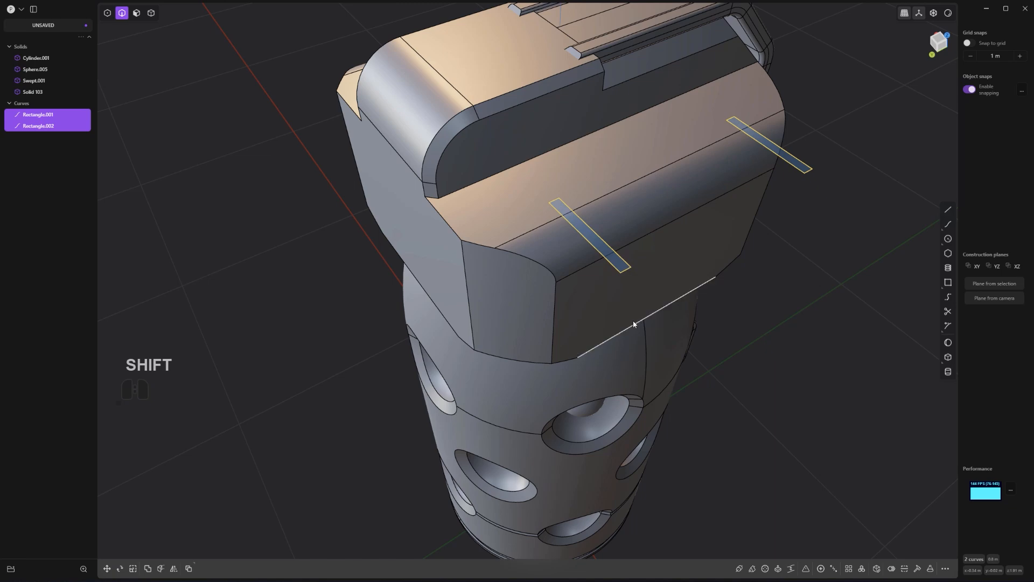
key("shift+i")
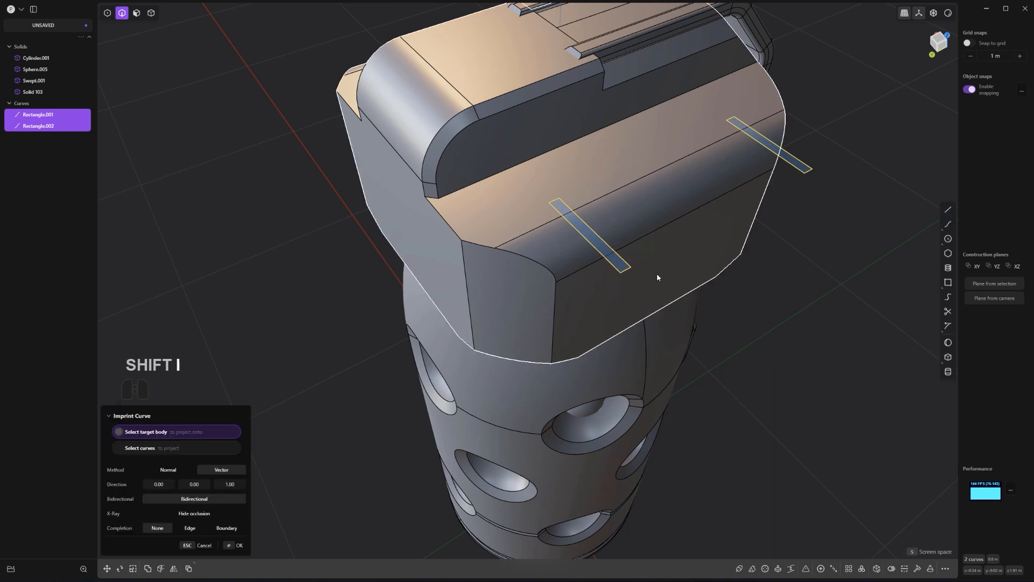
left_click(659, 275)
scroll(708, 266, "up", 1)
middle_click_drag(708, 266, 673, 178)
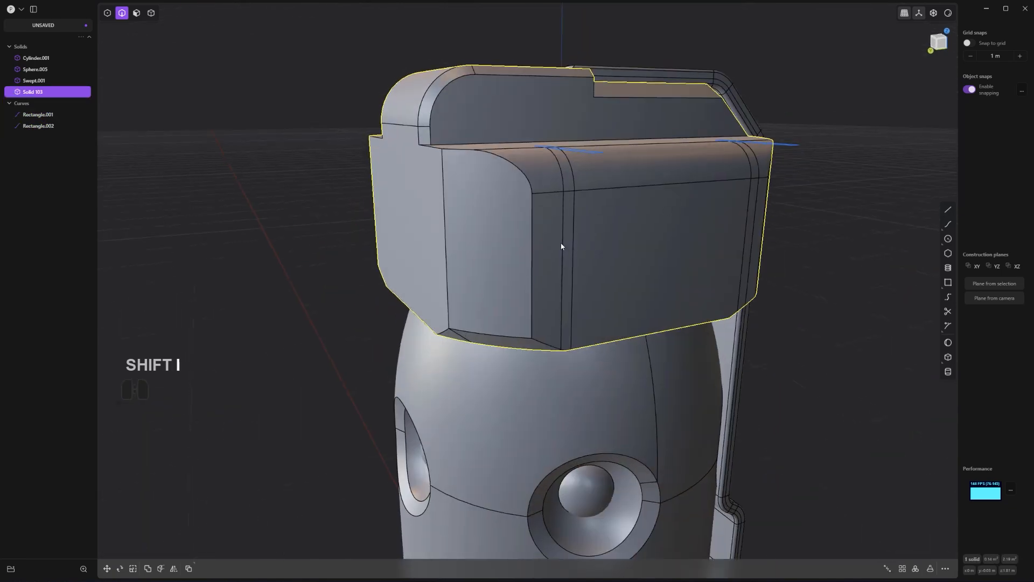
Step: Delete the two rectangle curves, leaving only their imprints on the head
key("3")
left_click(565, 182)
middle_click_drag(577, 182, 569, 169)
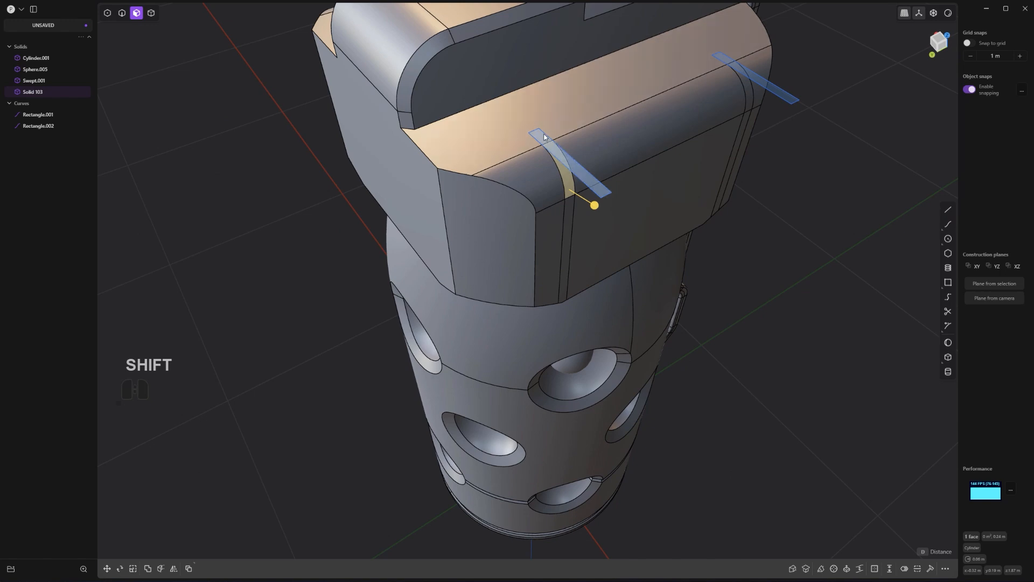
left_click(37, 115)
left_click(38, 126, "shift")
key("x")
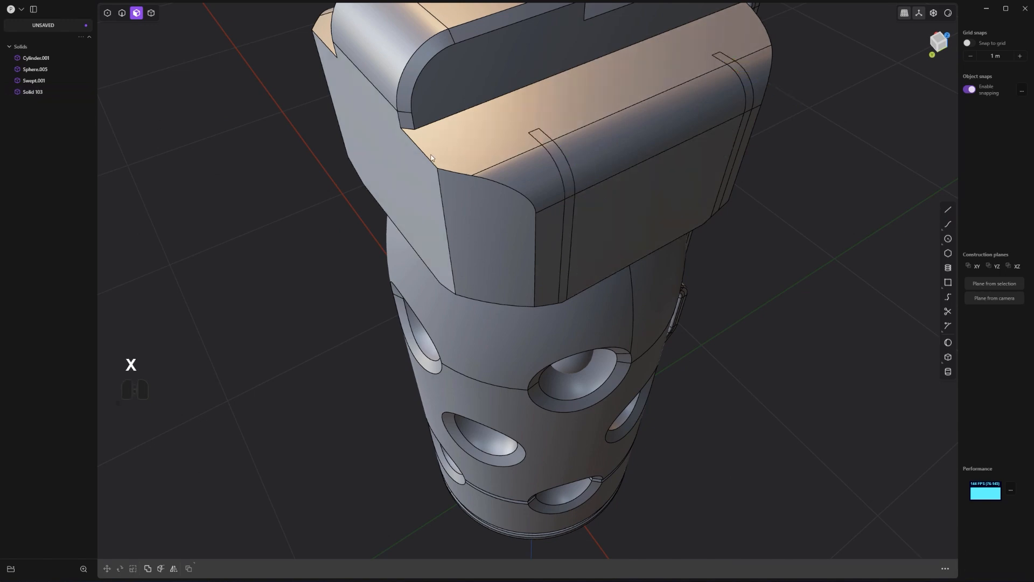
Step: Offset the top and rounded faces of both imprinted strips inward by about 0.013 m to form grooves
left_click(560, 159, "shift")
left_click(724, 58, "shift")
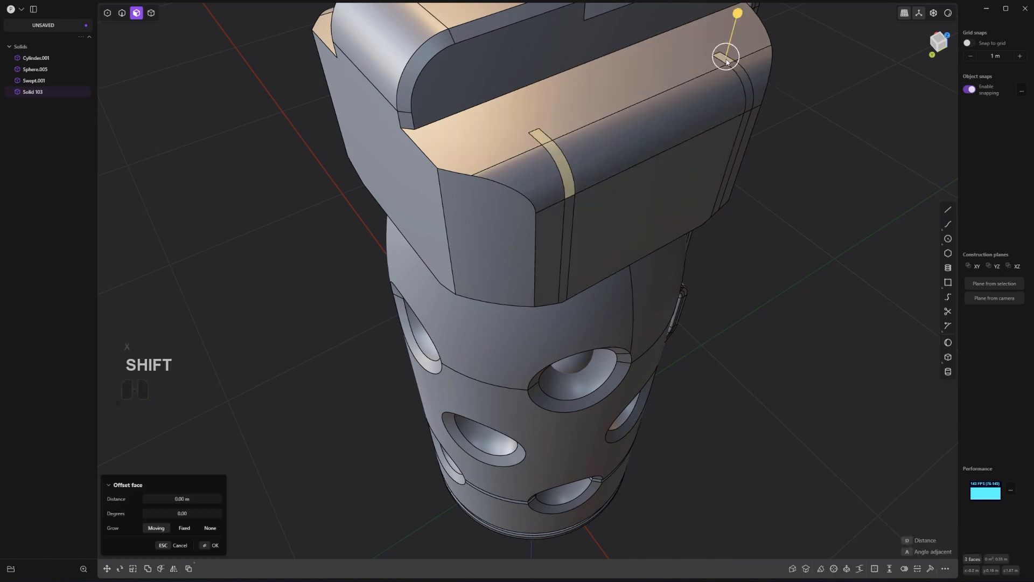
key("ctrl+z")
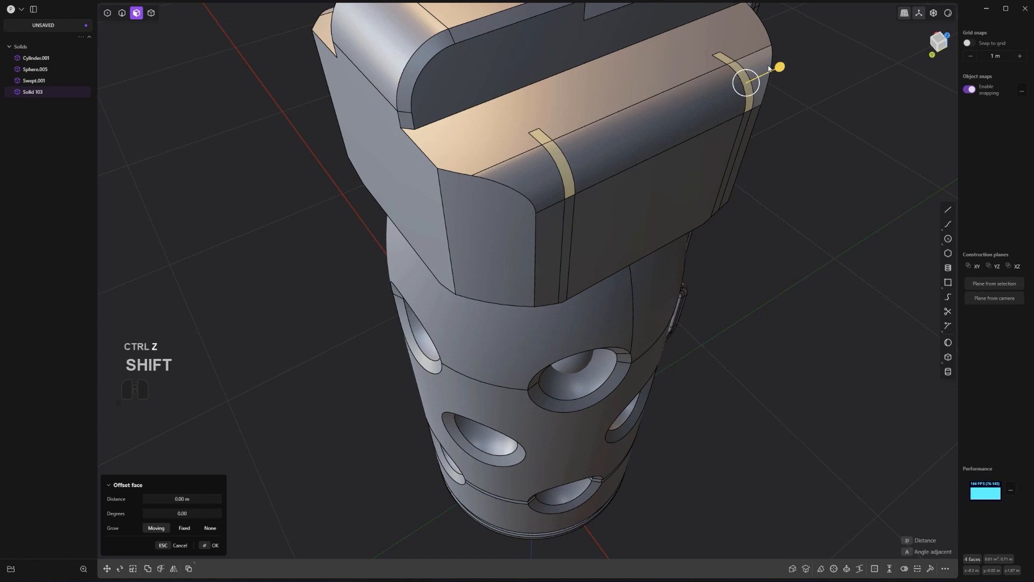
left_click_drag(779, 69, 773, 70, "shift")
right_click(772, 70)
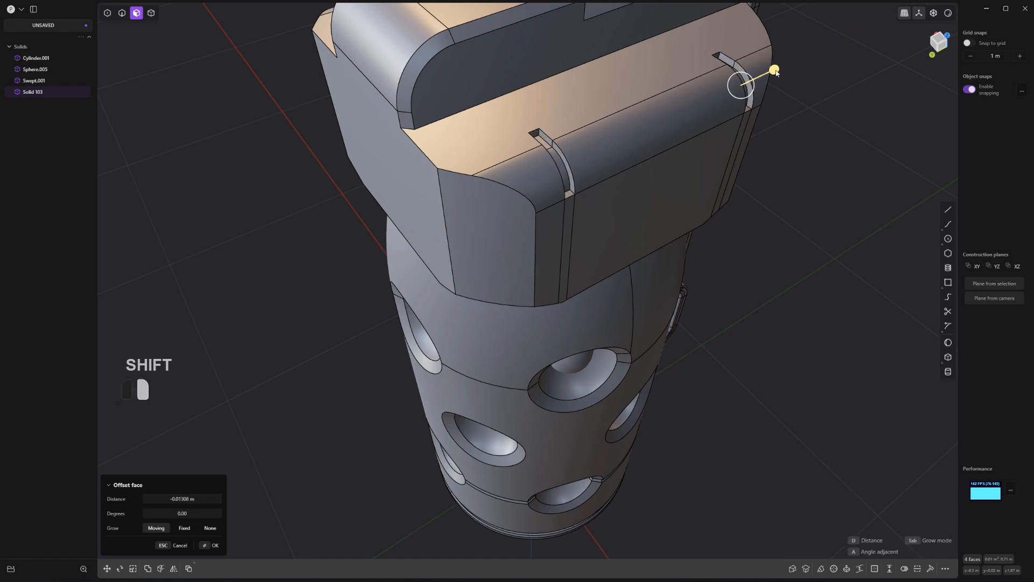
Step: Chamfer the end edges of both grooves on the head's upper face by about 0.035 m
scroll(637, 224, "up", 4)
key("2")
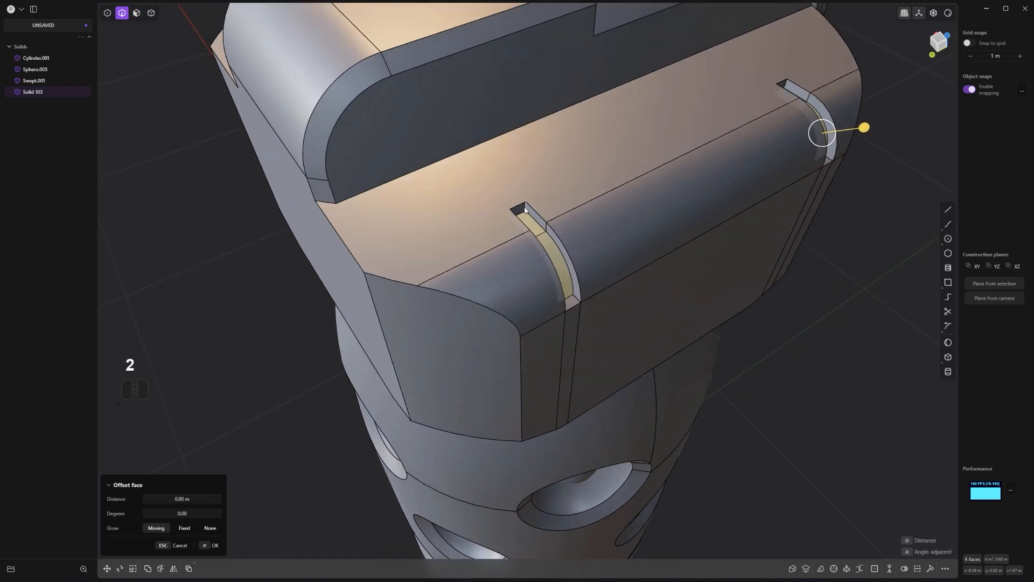
left_click(526, 210)
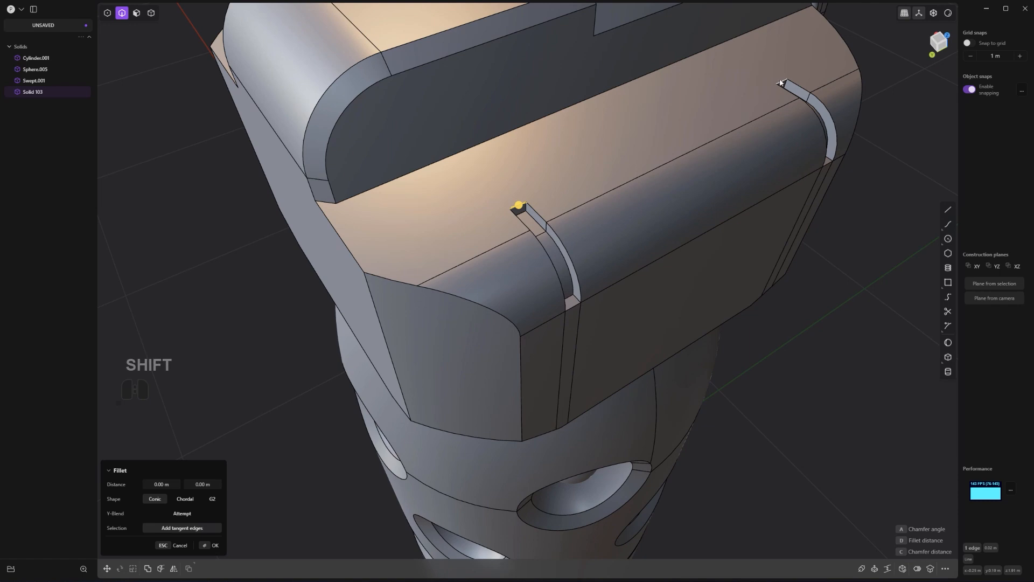
mouse_move(781, 82)
left_mouse_down("shift")
mouse_move(802, 85)
mouse_move(769, 86)
left_mouse_up("shift")
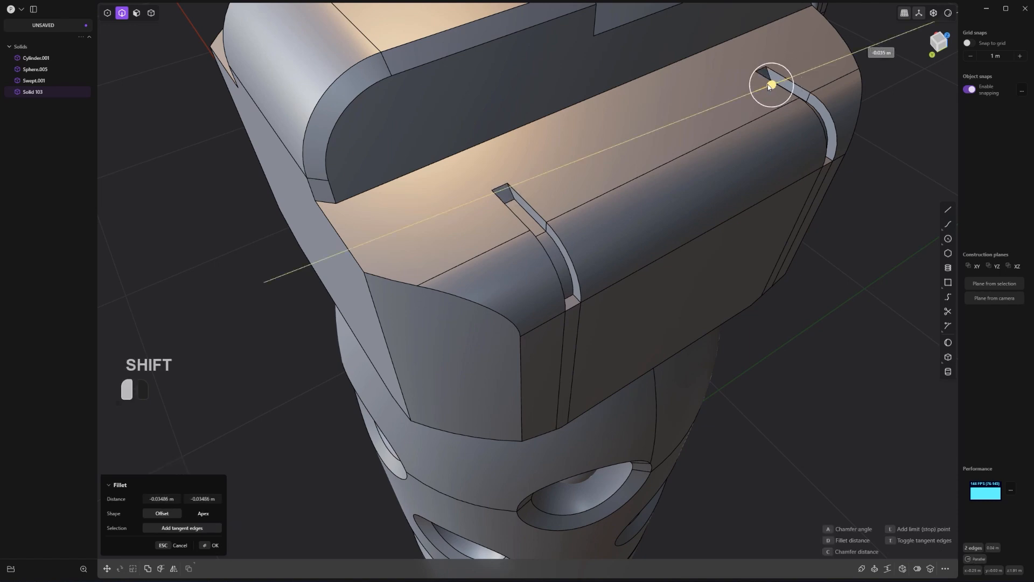
scroll(512, 229, "up", 4)
middle_click_drag(612, 207, 635, 211)
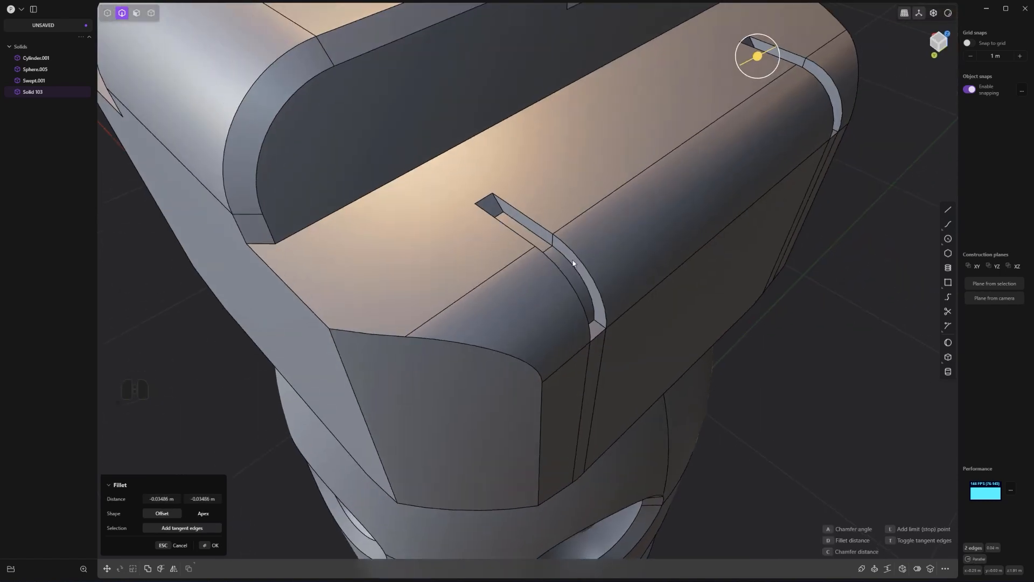
right_click(588, 262)
Step: Chamfer the long rim edges of both curved grooves by about 0.003 m
left_click(587, 266)
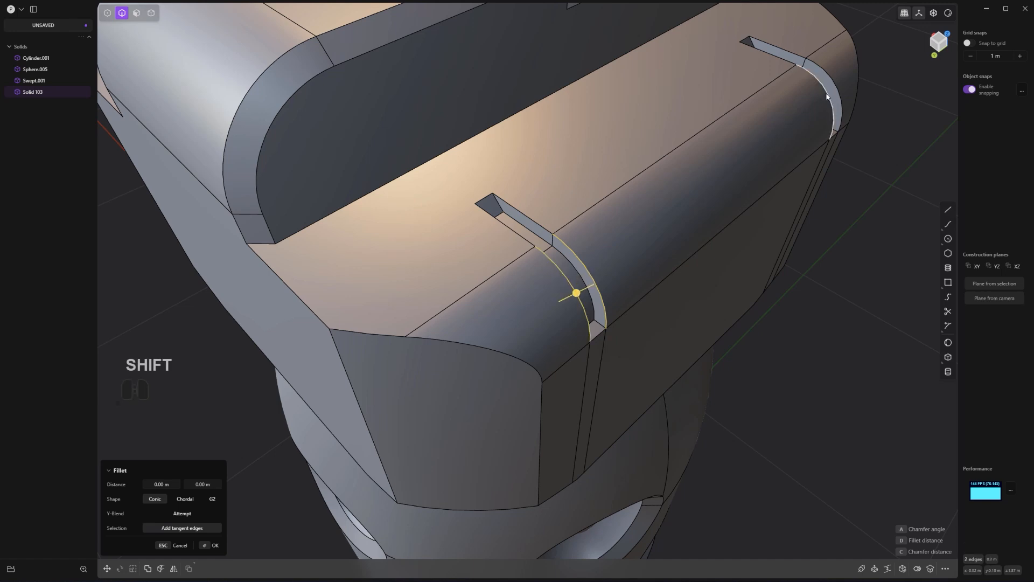
left_click_drag(834, 82, 833, 82, "shift")
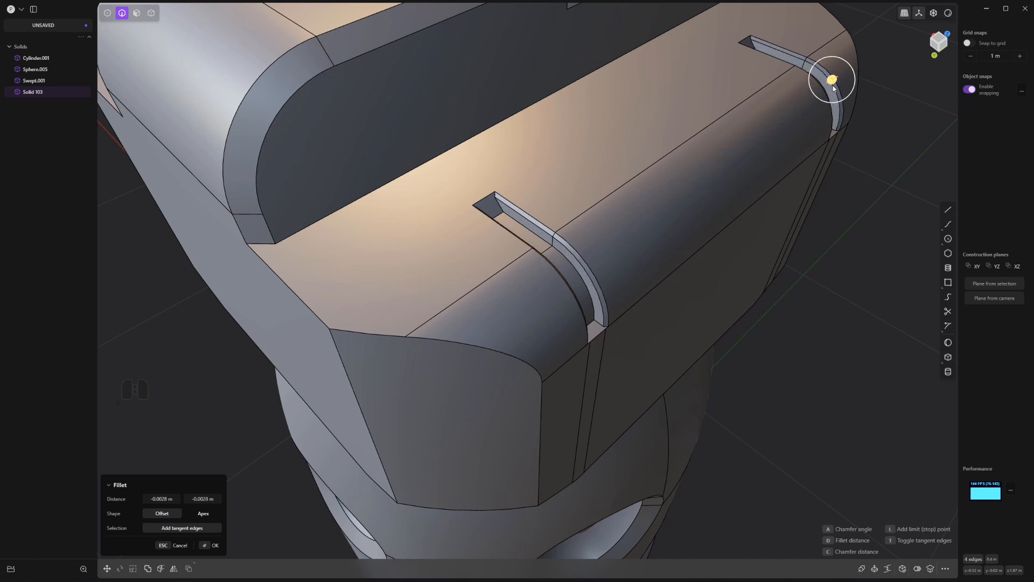
right_click(835, 310)
Step: Mirror the head solid along X with the halves merged, copying both grooves to the opposite side
scroll(819, 337, "down", 5)
middle_click_drag(776, 377, 660, 323)
middle_click_drag(660, 323, 571, 232, "shift")
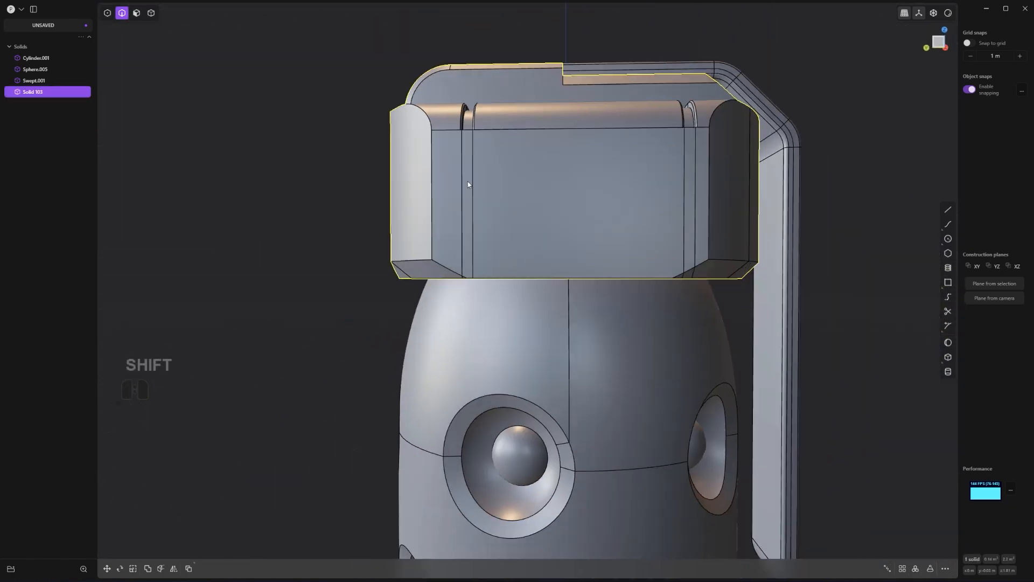
middle_click_drag(468, 184, 751, 361)
key("3")
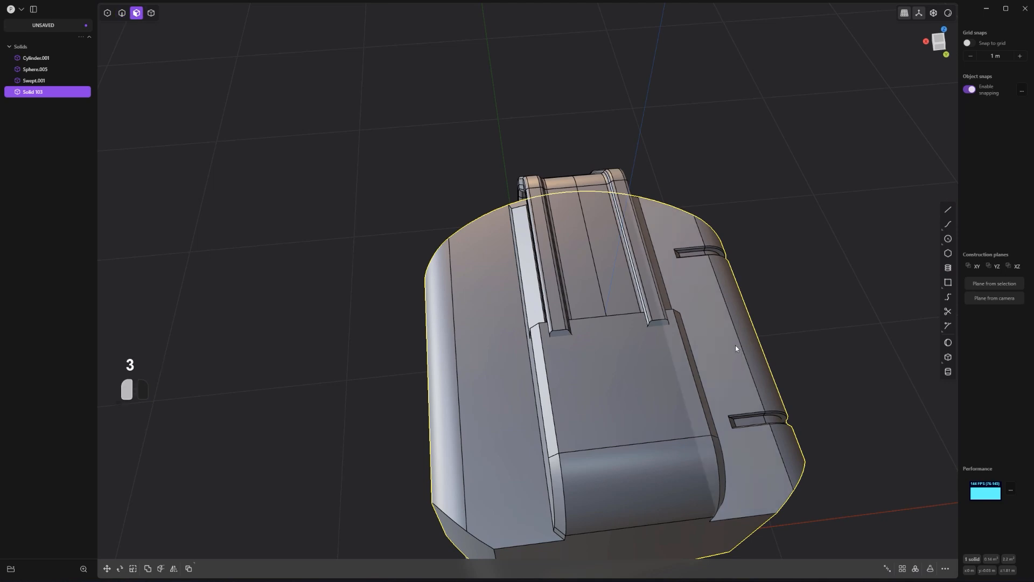
left_click(737, 346)
key("4")
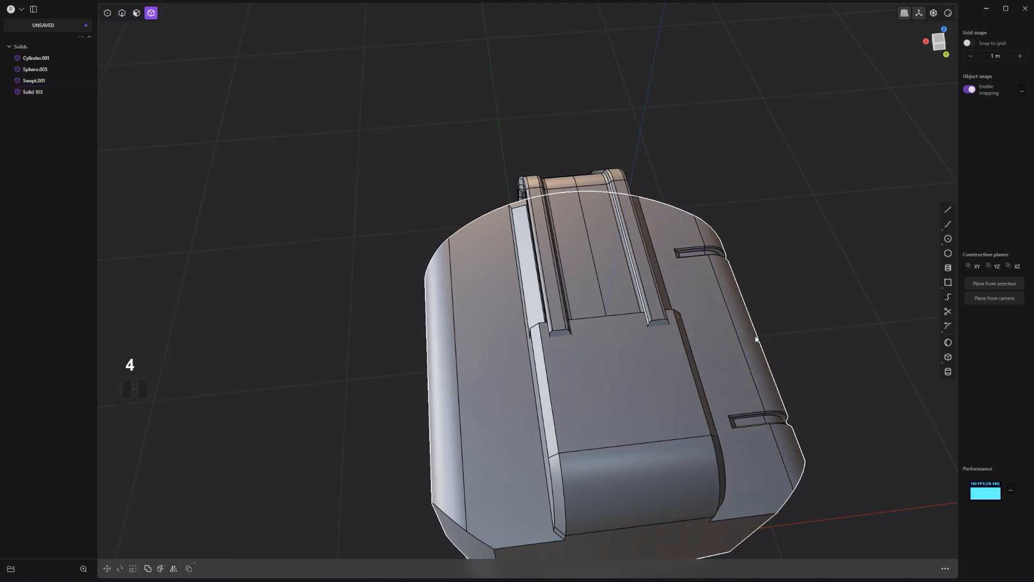
scroll(742, 350, "down", 5)
middle_click_drag(697, 413, 636, 195, "shift")
left_click(634, 195)
key("alt+x")
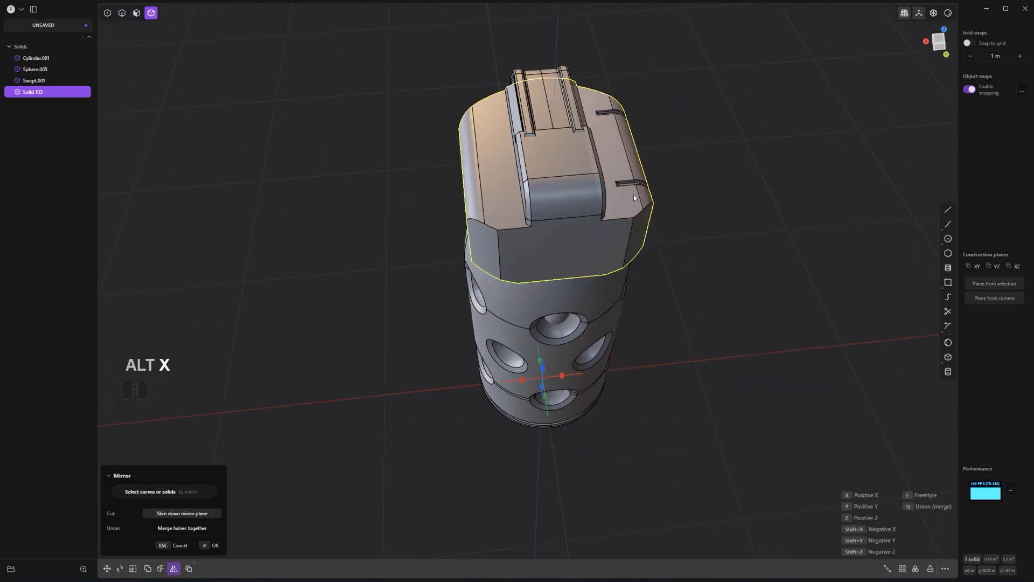
key("1")
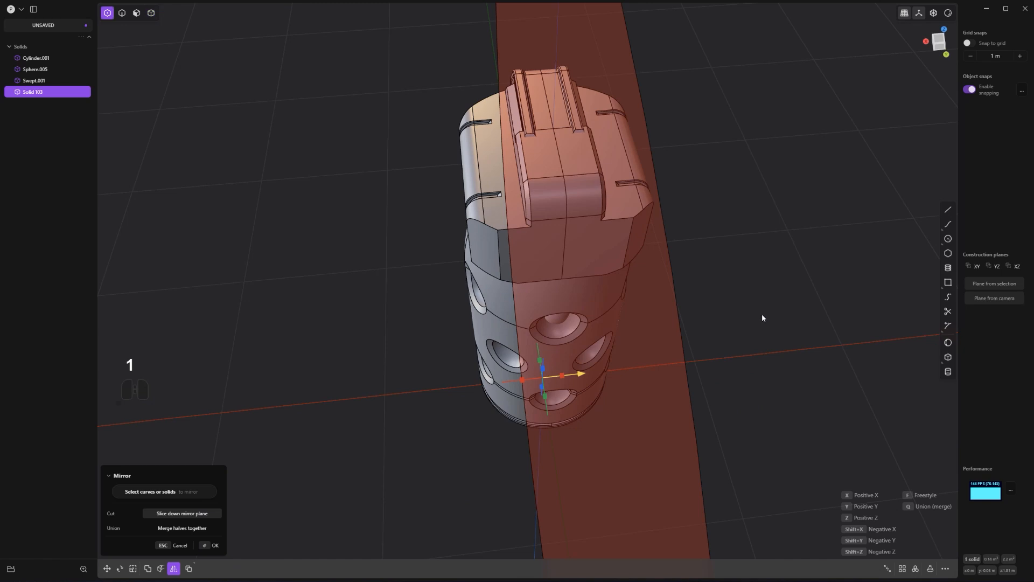
key("q")
right_click(757, 314)
Step: Try to cut a cylindrical hole through the head's raised block near its rounded end, and undo the cut
middle_click_drag(756, 313, 715, 312)
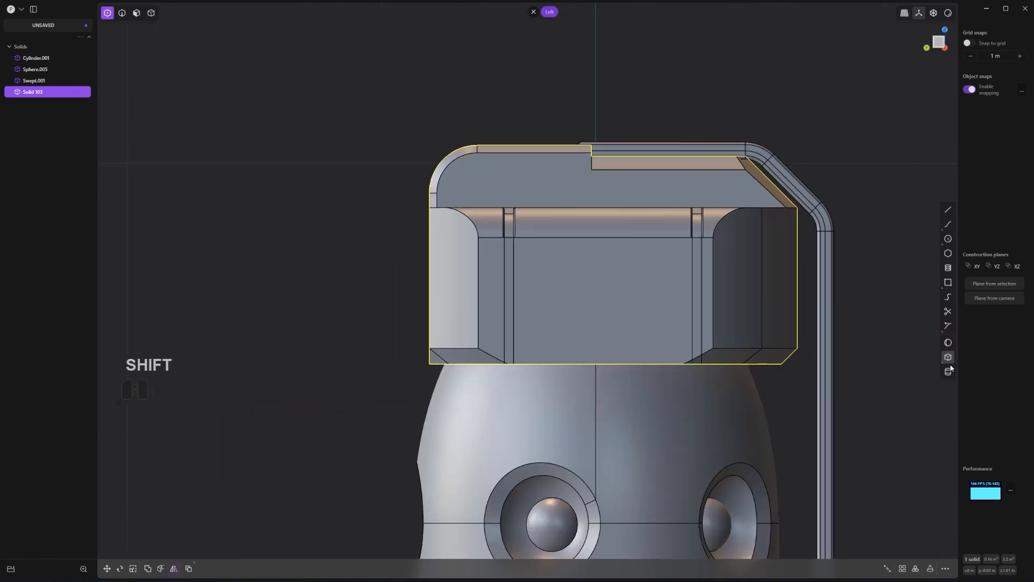
left_click(949, 375)
mouse_move(628, 205)
middle_mouse_down()
mouse_move(658, 227)
mouse_move(685, 225)
middle_mouse_up()
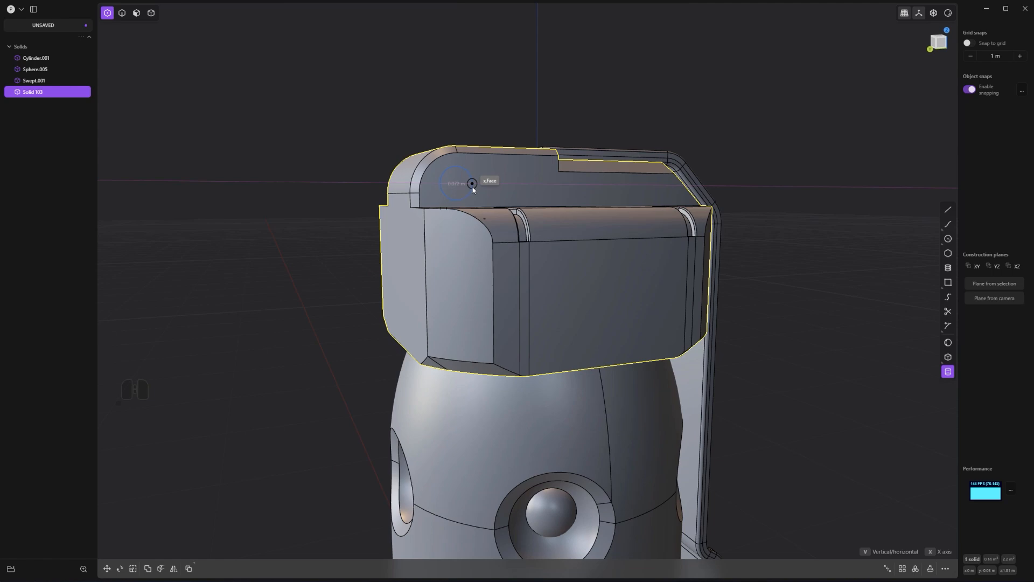
left_click(473, 188)
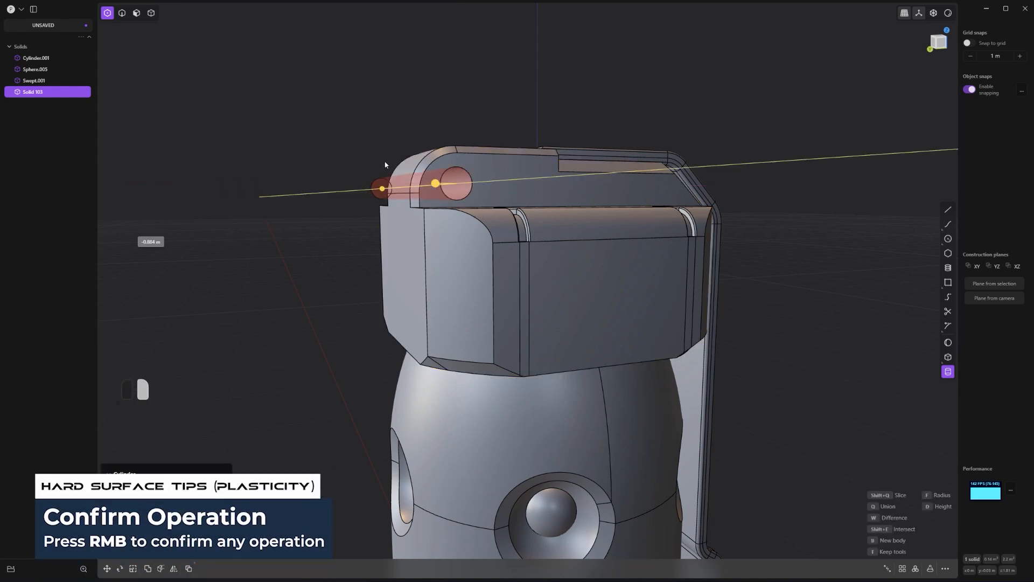
right_click(385, 164)
middle_click_drag(385, 163, 489, 181)
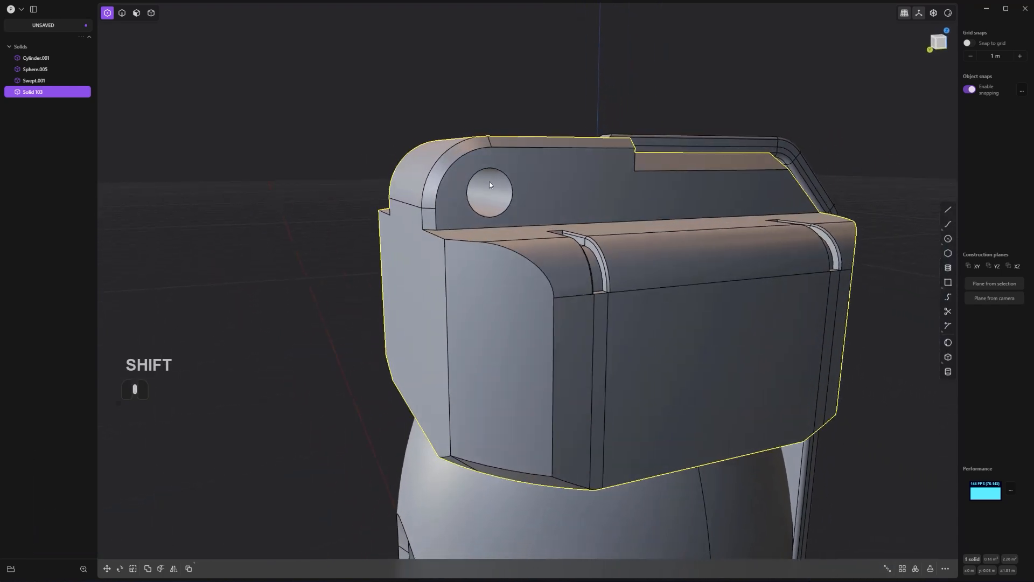
key("ctrl+z")
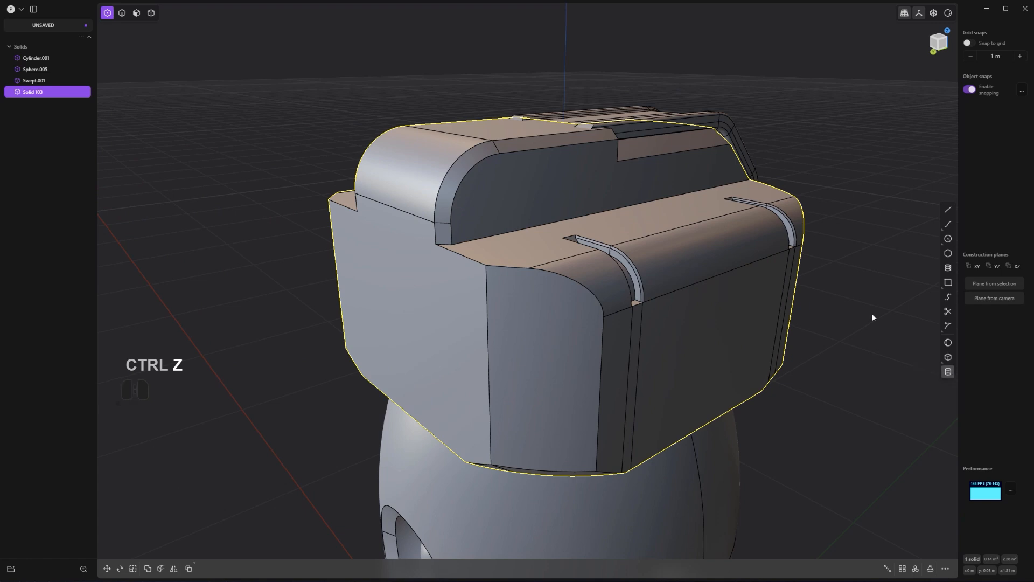
Step: Cut a cylinder of about 0.037 m radius and 0.34 m height through the raised block, keeping the cutter as a solid
left_click(516, 206)
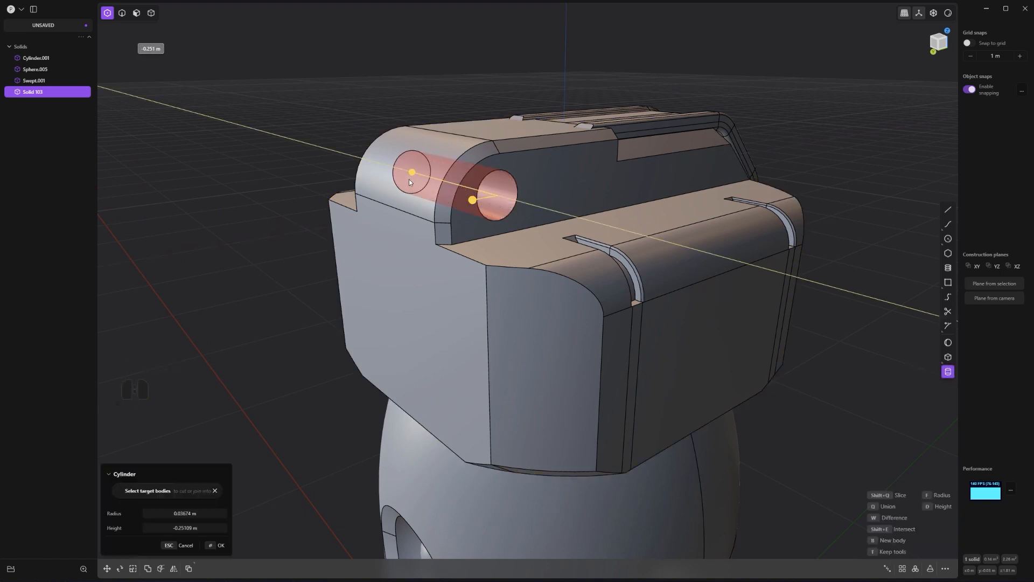
key("t")
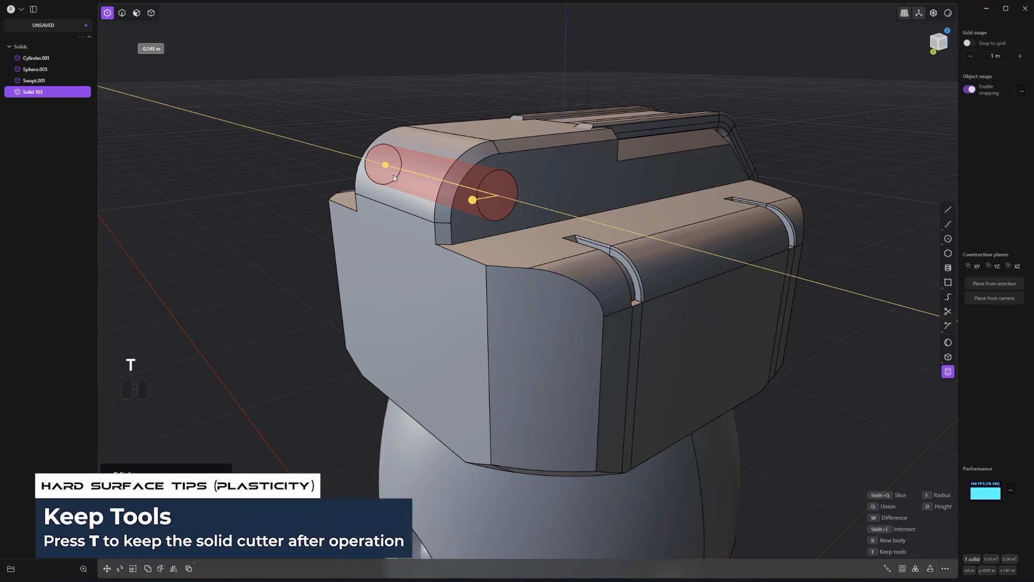
left_click(393, 175)
Step: Match the kept cylinder's protruding end face to the flat side face of the head's raised block
middle_click_drag(394, 174, 414, 302)
middle_click_drag(415, 302, 468, 265, "shift")
scroll(467, 266, "up", 2)
key("3")
left_click(449, 228)
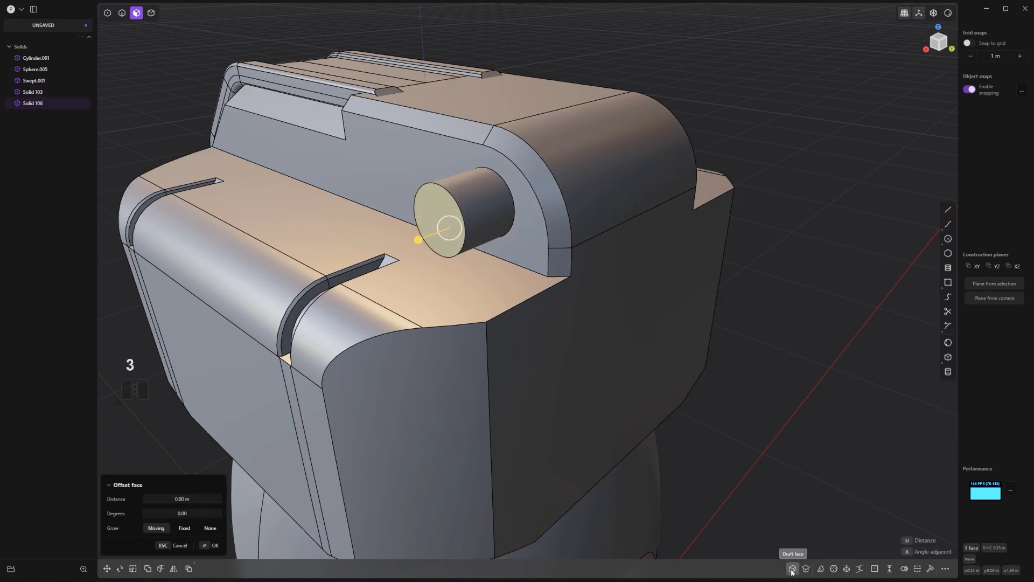
left_click(816, 570)
left_click(806, 569)
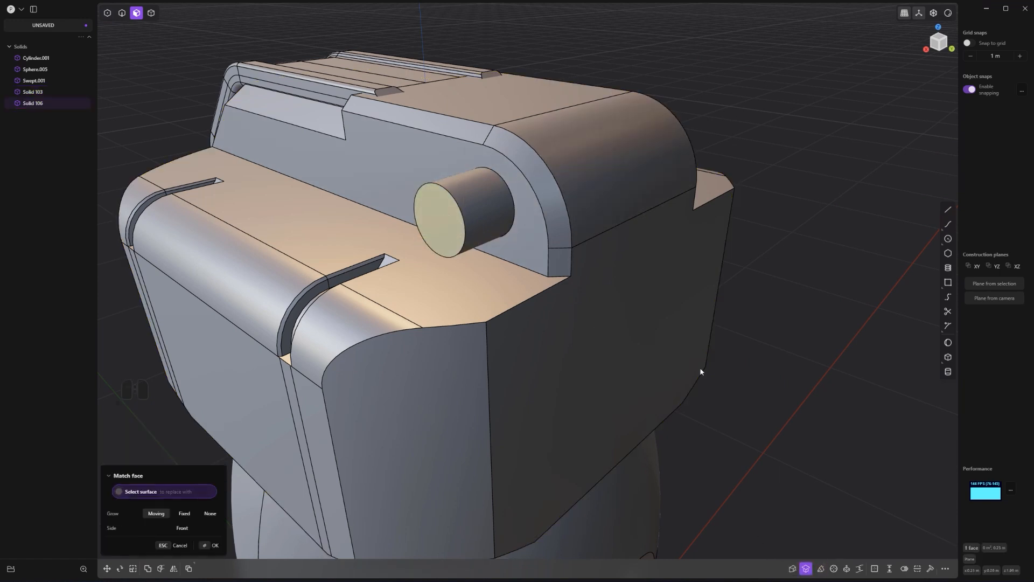
key("Escape")
left_click(438, 220)
left_click(806, 569)
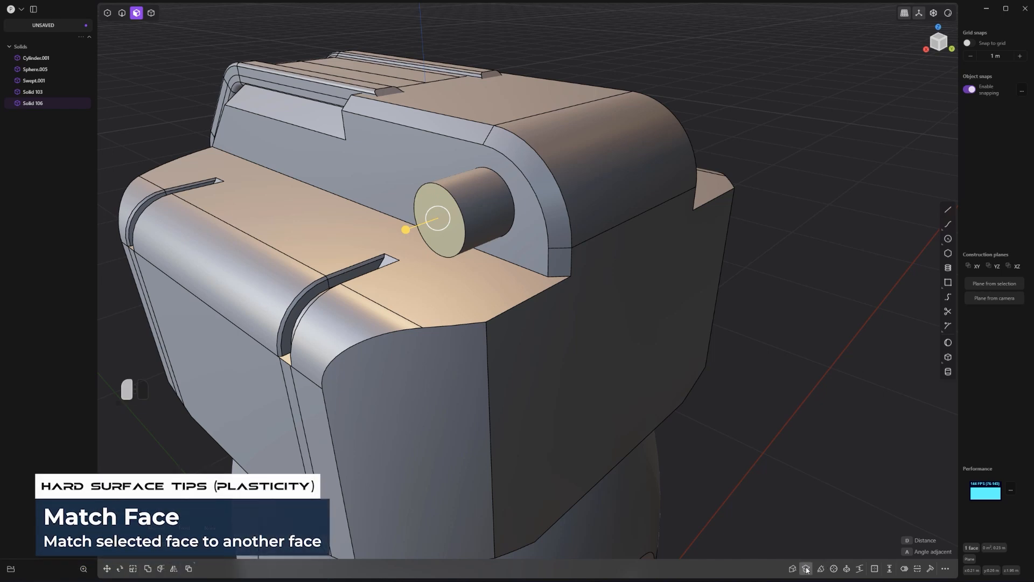
left_click(438, 169)
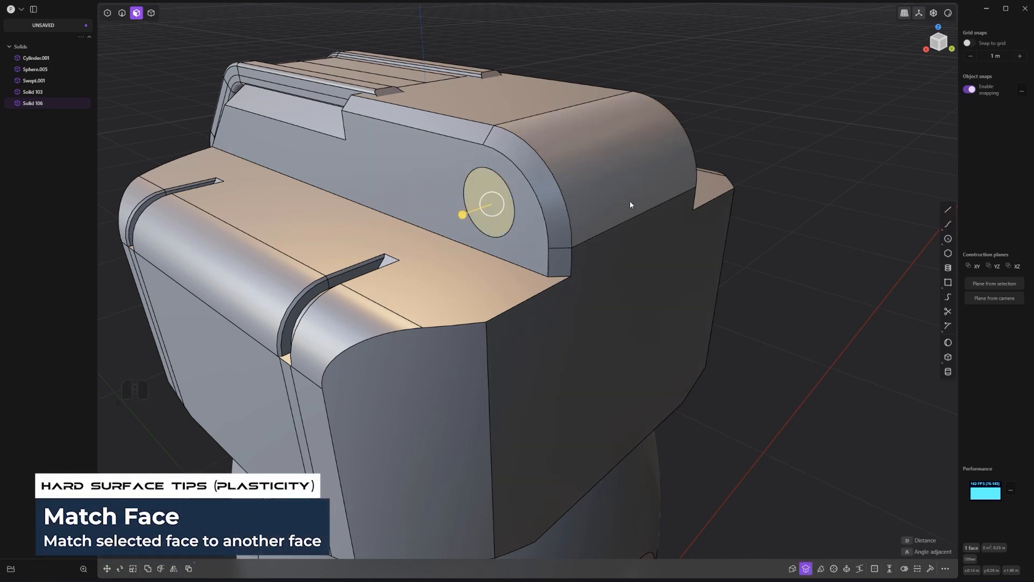
Step: Chamfer the rim edges of the cylindrical hole on both sides of the raised block
middle_click_drag(629, 202, 344, 153)
key("2")
left_click(498, 175)
left_click(746, 142, "shift")
mouse_move(746, 140)
left_mouse_down()
mouse_move(744, 123)
mouse_move(759, 125)
left_mouse_up()
right_click(759, 126)
Step: Fillet the outer circular edges at both ends of the cylindrical pin
left_click(763, 135)
middle_click_drag(763, 134, 593, 231)
left_click(560, 231, "shift")
left_click_drag(560, 230, 565, 230)
right_click(565, 230)
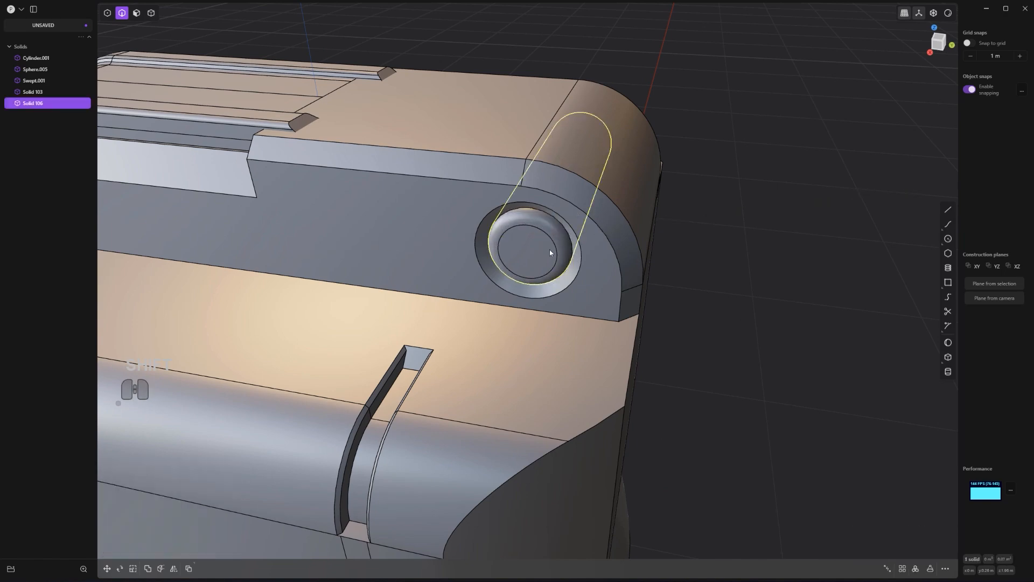
key("3")
left_click(530, 248)
middle_click_drag(829, 186, 631, 199)
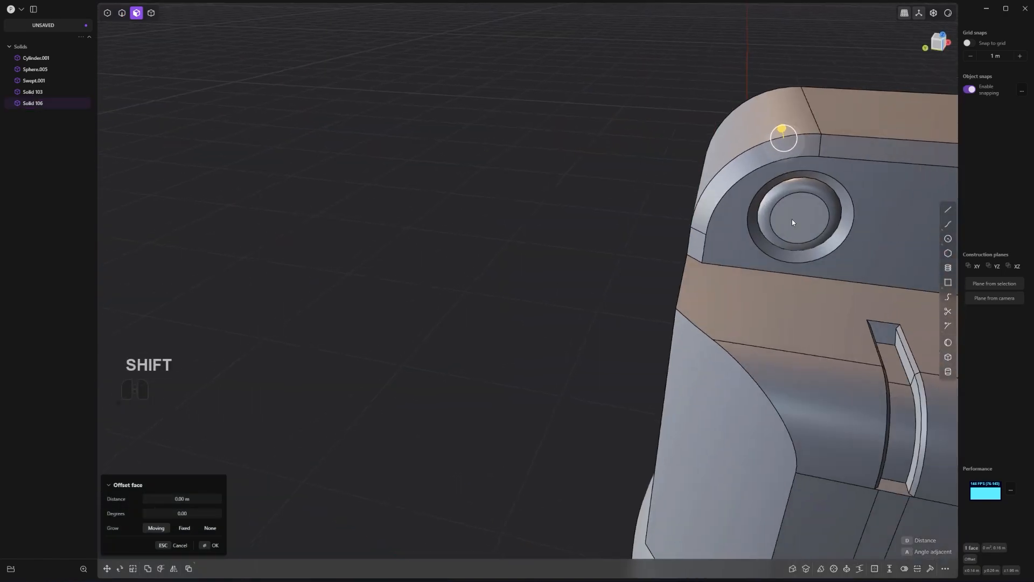
left_click(792, 222, "shift")
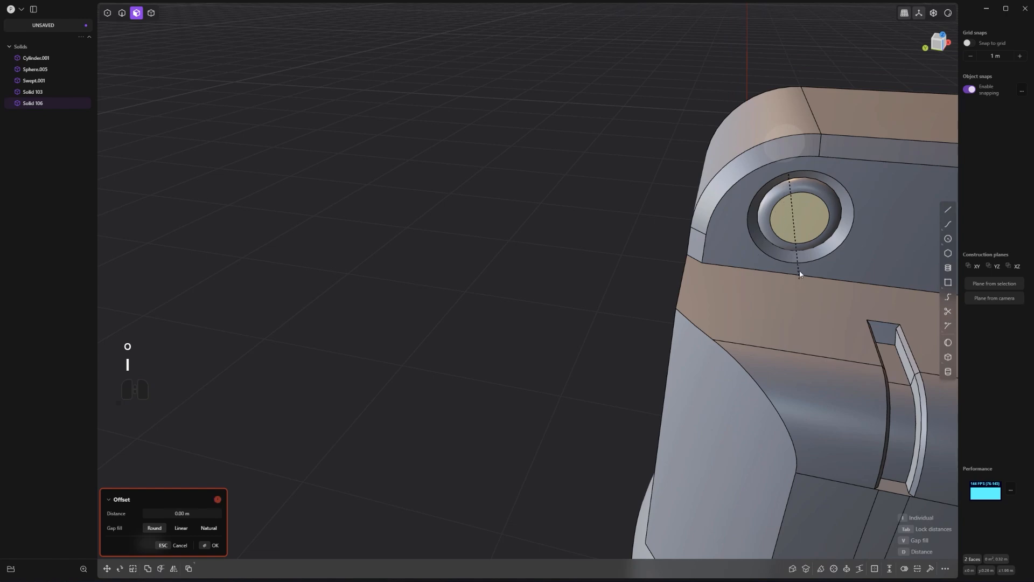
key("ctrl+z")
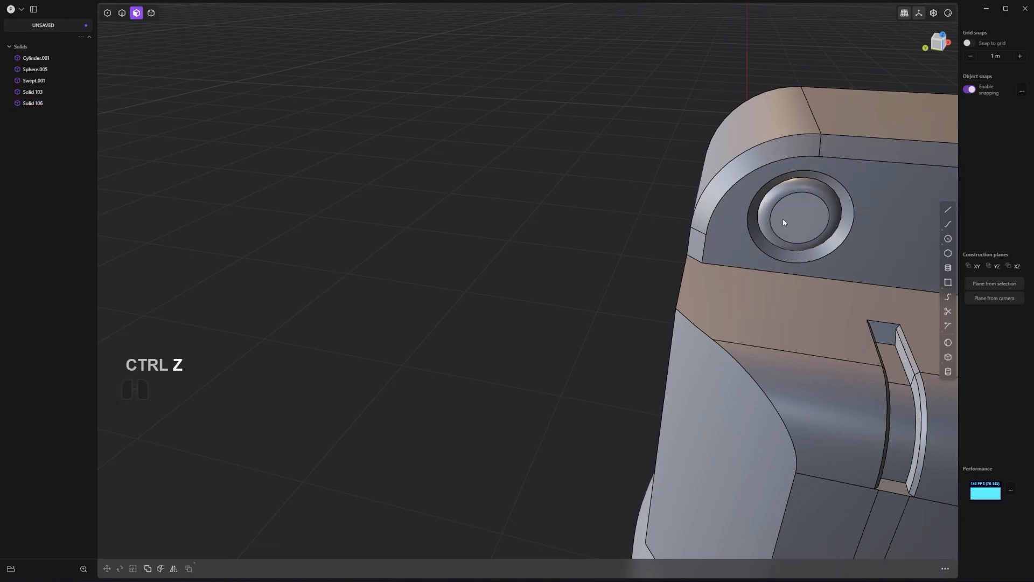
Step: Offset the outlines of the pin's two end faces inward to create a smaller circular face on each
middle_click_drag(696, 225, 560, 269)
middle_click_drag(560, 270, 643, 262)
left_click(561, 216, "shift")
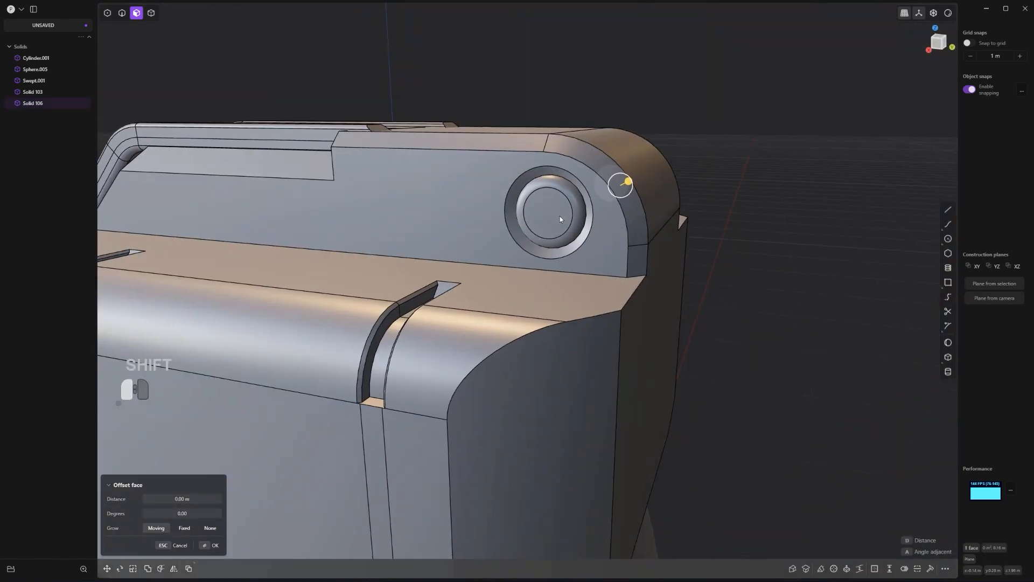
scroll(587, 294, "up", 3)
key("o")
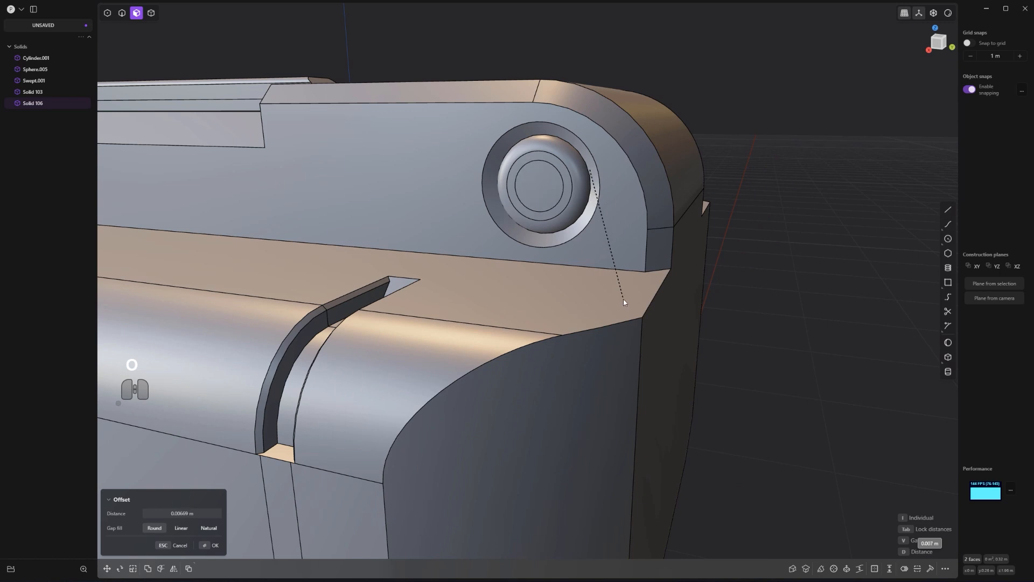
left_click(628, 301)
right_click(620, 159)
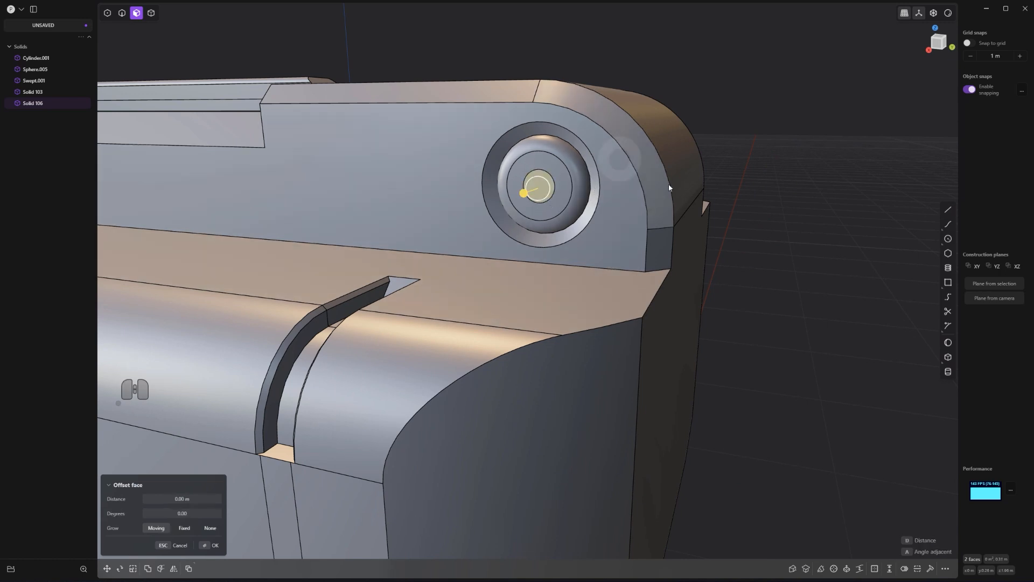
Step: Offset the inner circular faces at both pin ends inward by about 0.012 m to form recesses
left_click_drag(525, 188, 545, 190)
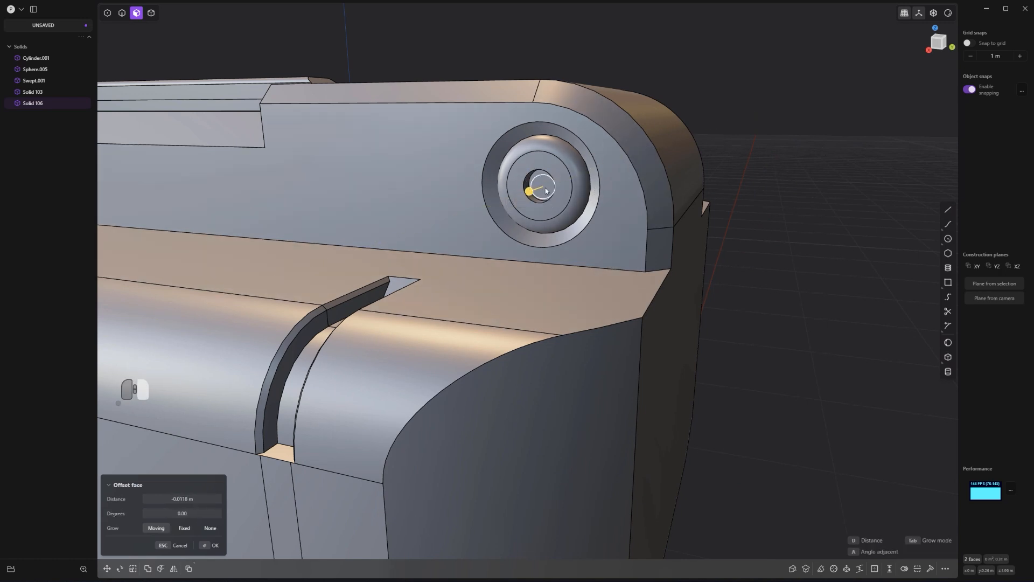
right_click(546, 191)
scroll(545, 190, "up", 2)
key("2")
scroll(625, 173, "down", 3)
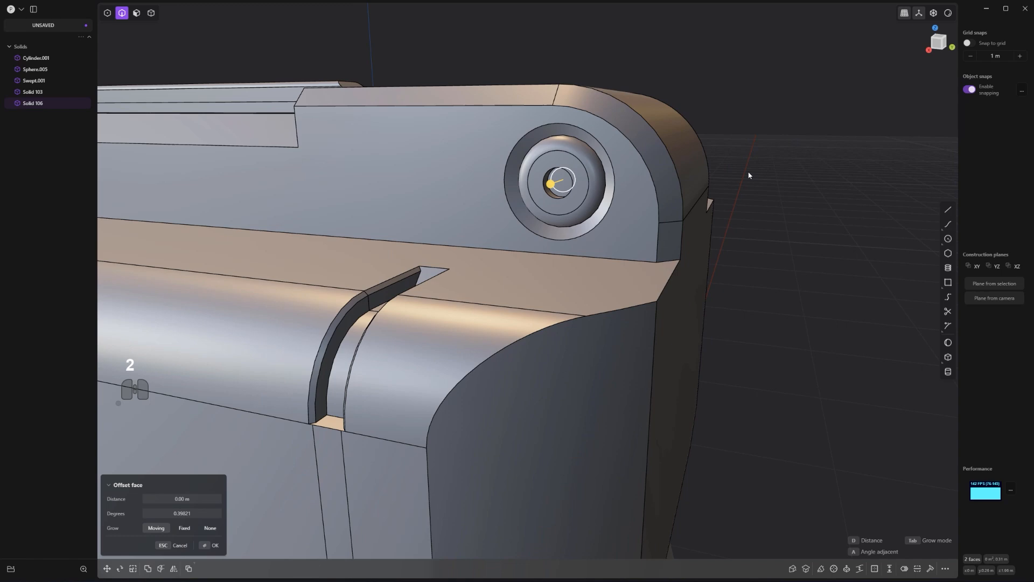
right_click(548, 177)
Step: Chamfer the rim edges of the small circular recesses at both ends of the pin
left_click(549, 178)
middle_click_drag(582, 171, 453, 179)
middle_click_drag(452, 179, 526, 196, "shift")
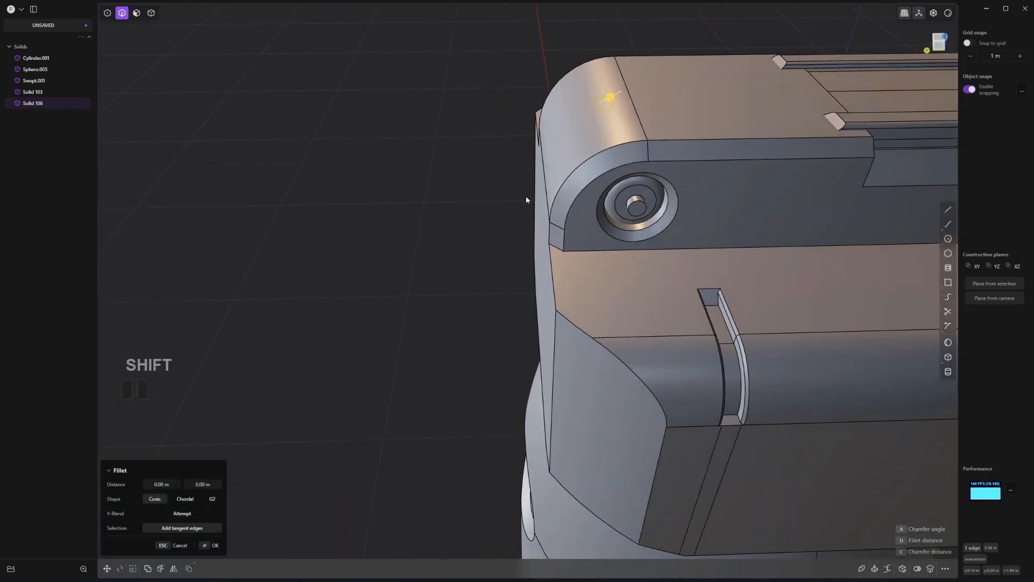
scroll(625, 212, "up", 2)
middle_click_drag(642, 224, 658, 210)
middle_click_drag(205, 240, 310, 248)
middle_click_drag(310, 248, 549, 292, "shift")
left_click_drag(516, 317, 515, 310)
right_click(515, 310)
Step: Mirror the cylindrical hinge pin across the X axis and merge the two halves into one body
scroll(571, 308, "down", 3)
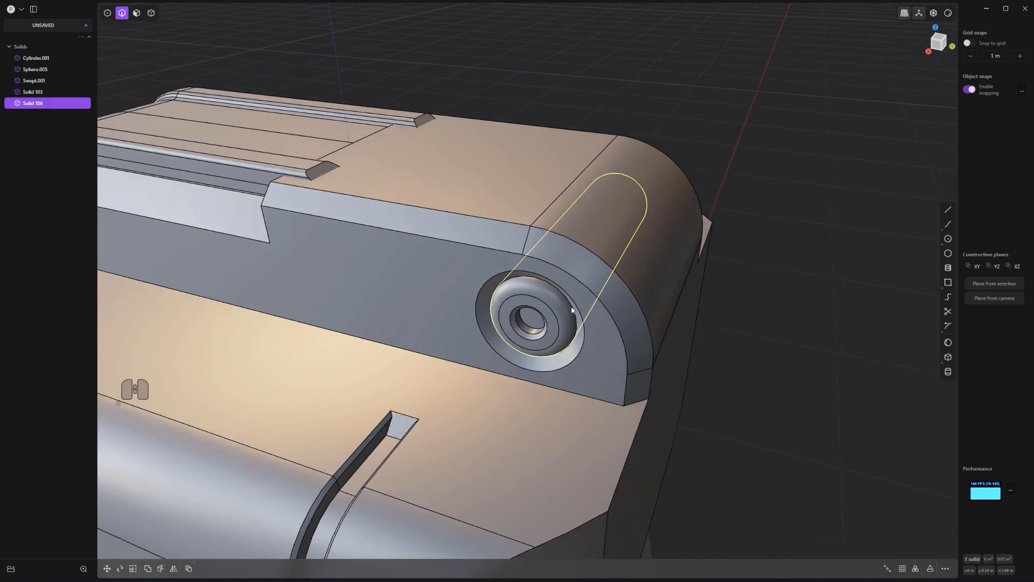
middle_click_drag(572, 308, 495, 288)
key("4")
scroll(582, 346, "down", 3)
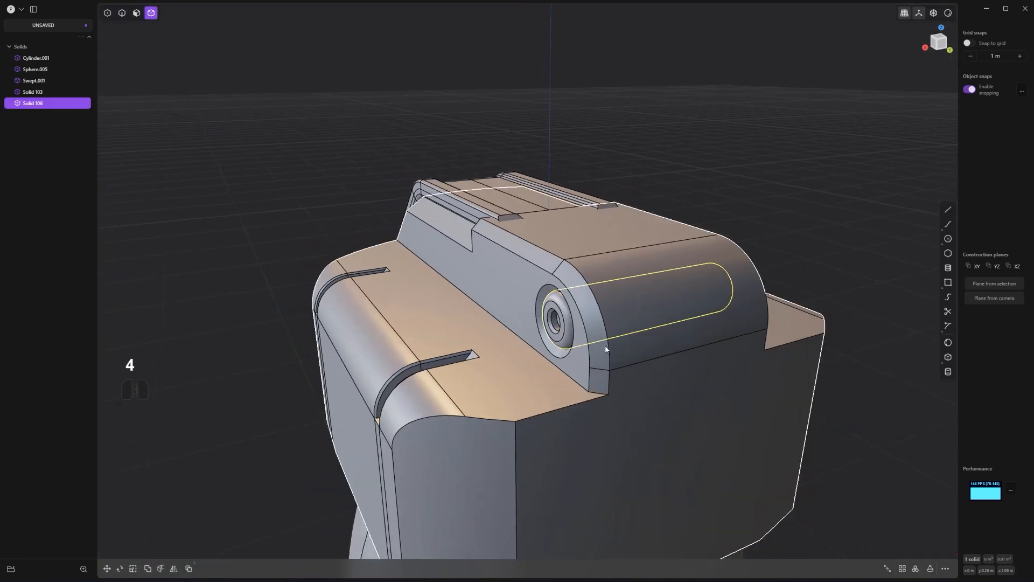
middle_click_drag(606, 347, 561, 155, "shift")
scroll(561, 157, "down", 4)
scroll(601, 377, "down", 5)
key("alt+x")
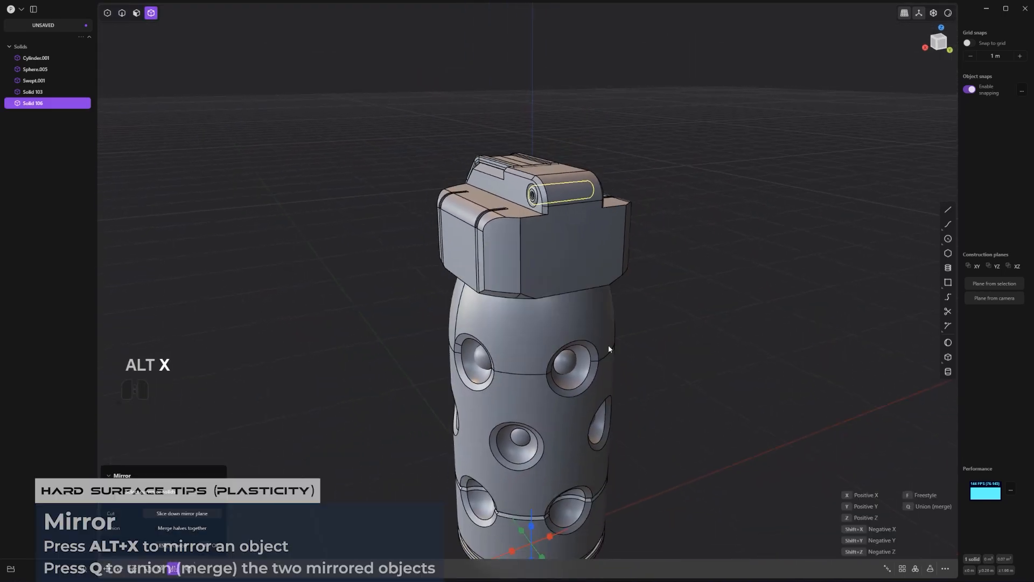
left_click(521, 538)
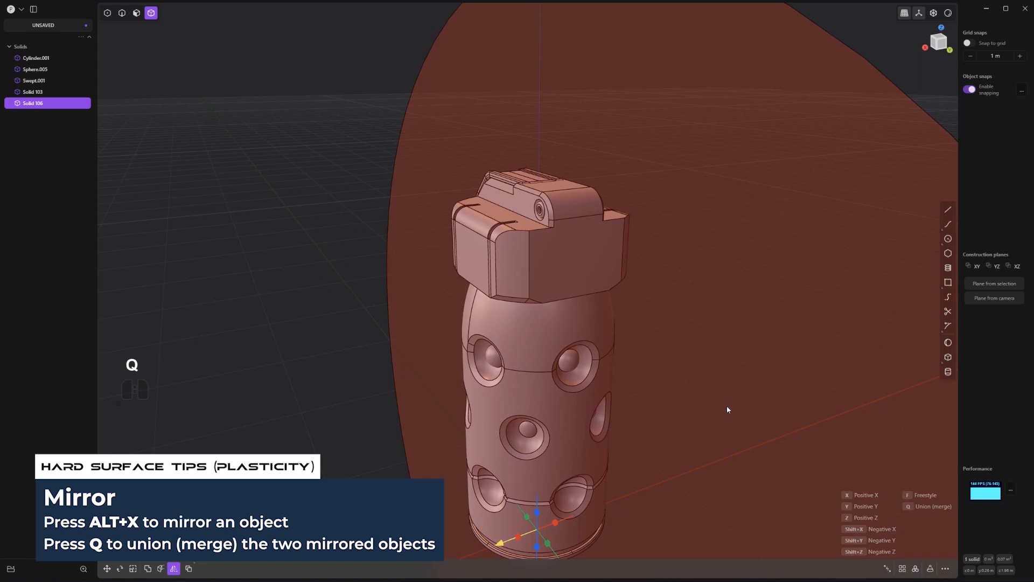
right_click(727, 407)
scroll(690, 298, "up", 3)
left_click(690, 296)
key("ctrl+KP_3")
middle_click_drag(856, 207, 549, 225, "shift")
scroll(733, 177, "up", 2)
middle_click_drag(729, 177, 773, 175, "shift")
scroll(623, 221, "up", 3)
scroll(775, 181, "up", 2)
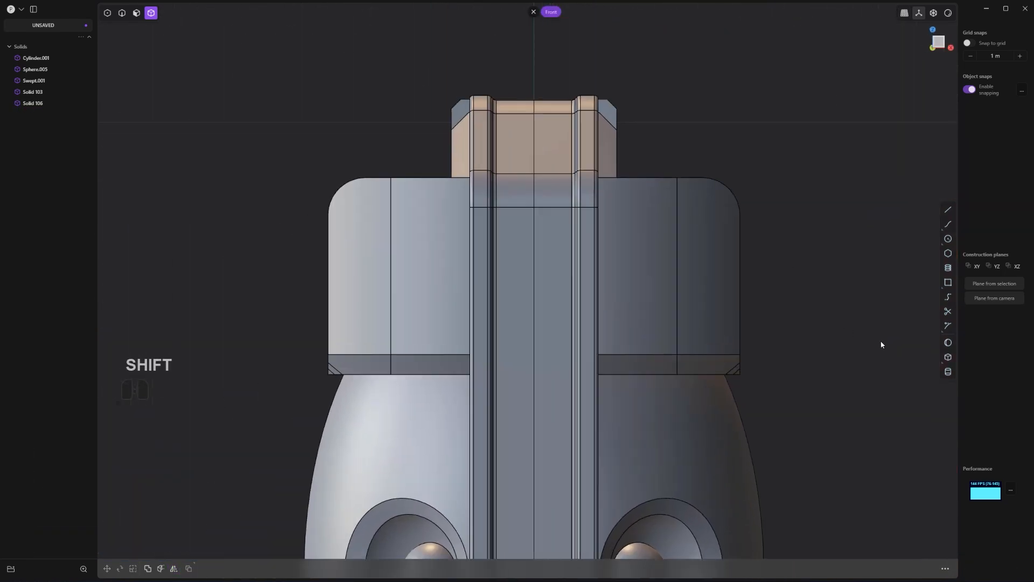
left_click(948, 282)
left_click(556, 258)
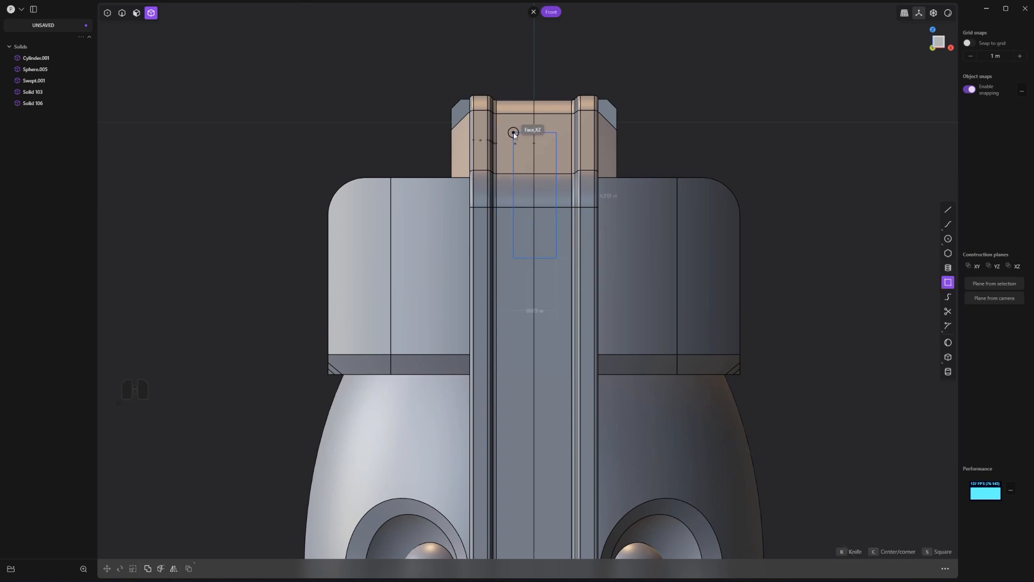
left_click(514, 132)
scroll(522, 137, "up", 2)
middle_click_drag(569, 193, 555, 230, "shift")
scroll(555, 232, "up", 2)
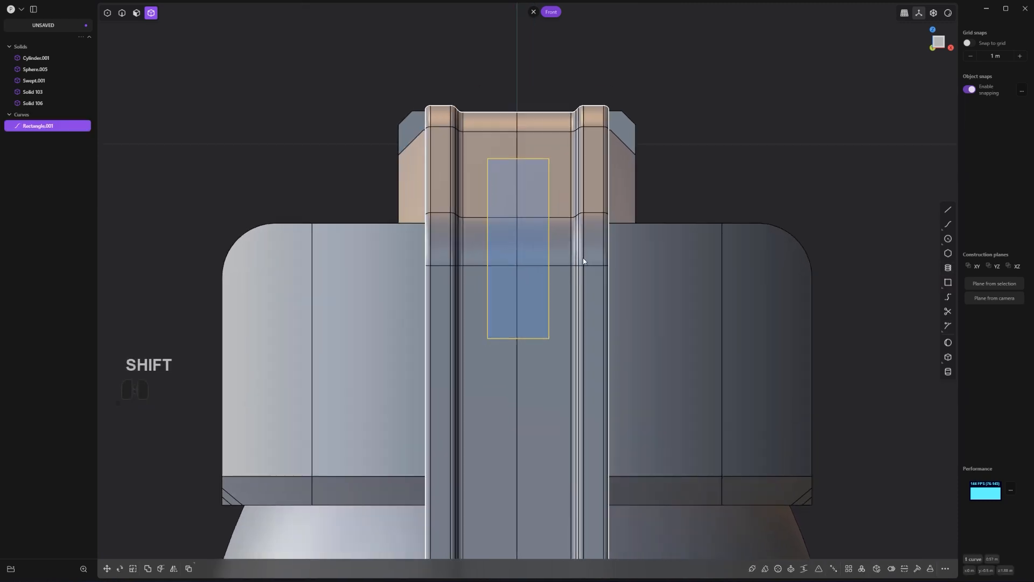
key("x")
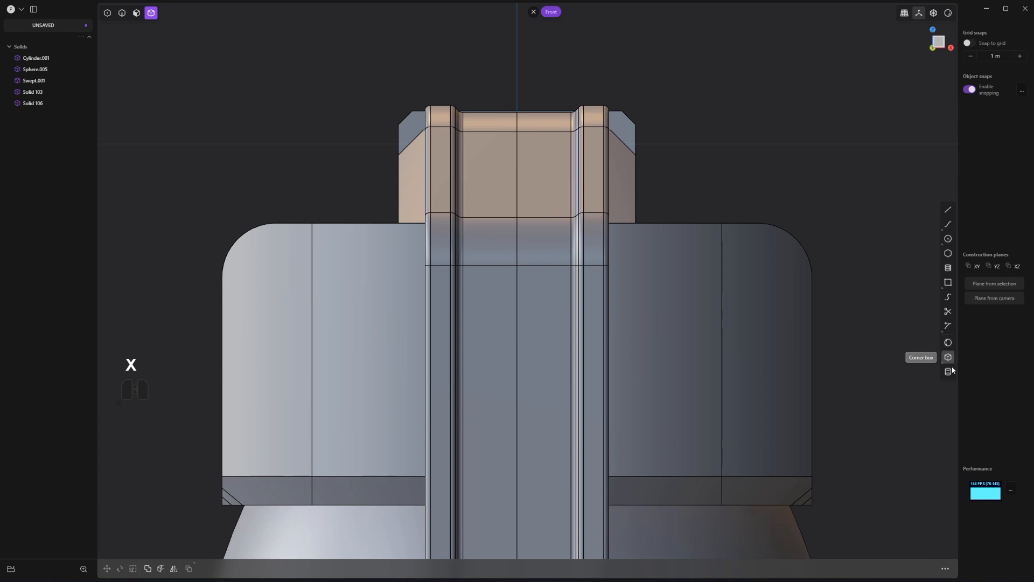
Step: Cut a centred vertical slot into the lever's outer bend using a box about 0.028 m wide and 0.156 m long
left_click(517, 265)
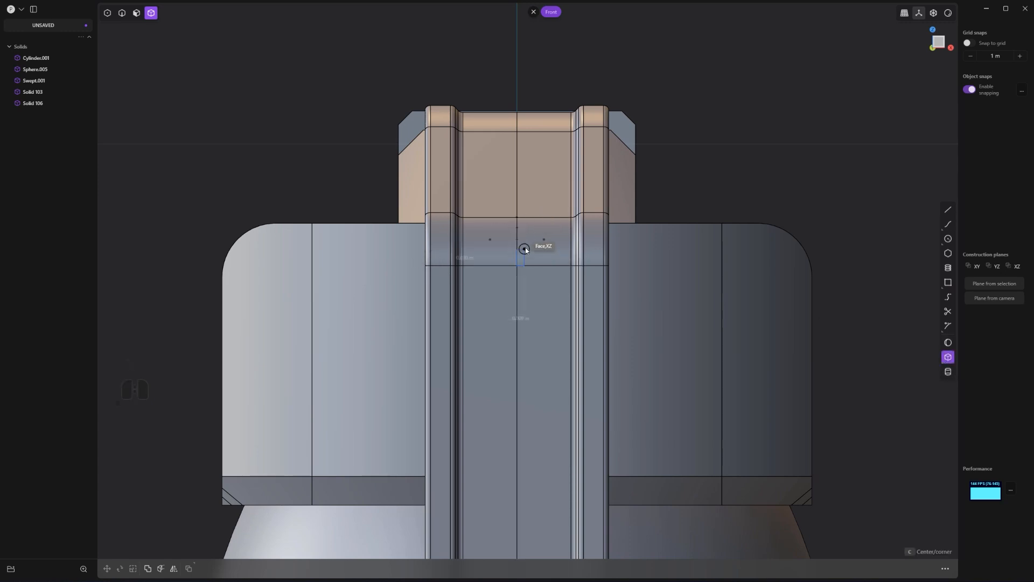
left_click(529, 201)
middle_click_drag(529, 200, 567, 221)
scroll(648, 246, "down", 5)
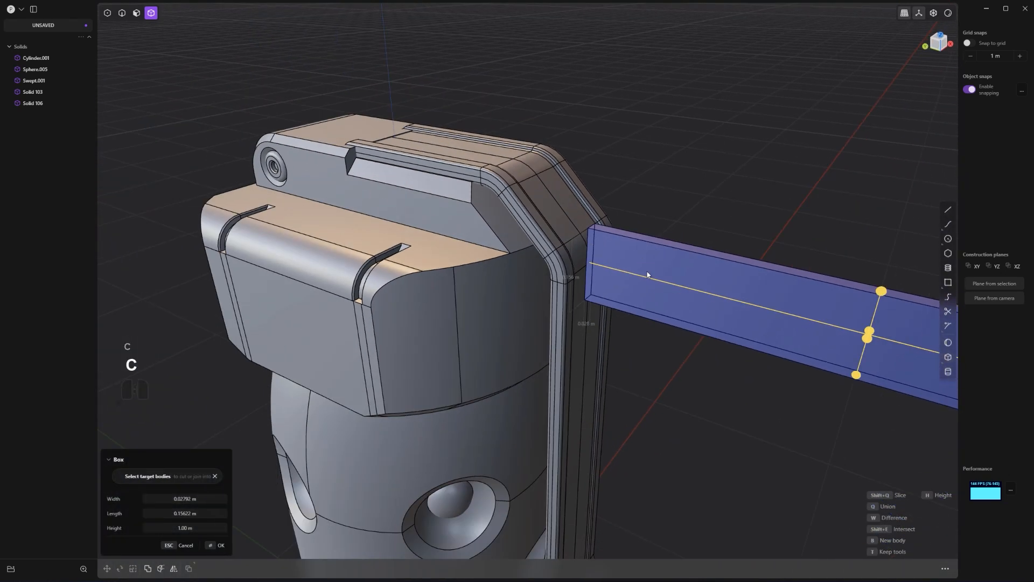
middle_click_drag(629, 240, 517, 192, "shift")
left_click_drag(924, 309, 366, 183)
right_click(548, 190)
Step: Chamfer the outer rim edge at the upper end of the lever's slot
scroll(543, 192, "up", 3)
middle_click_drag(542, 192, 501, 146)
scroll(501, 146, "up", 2)
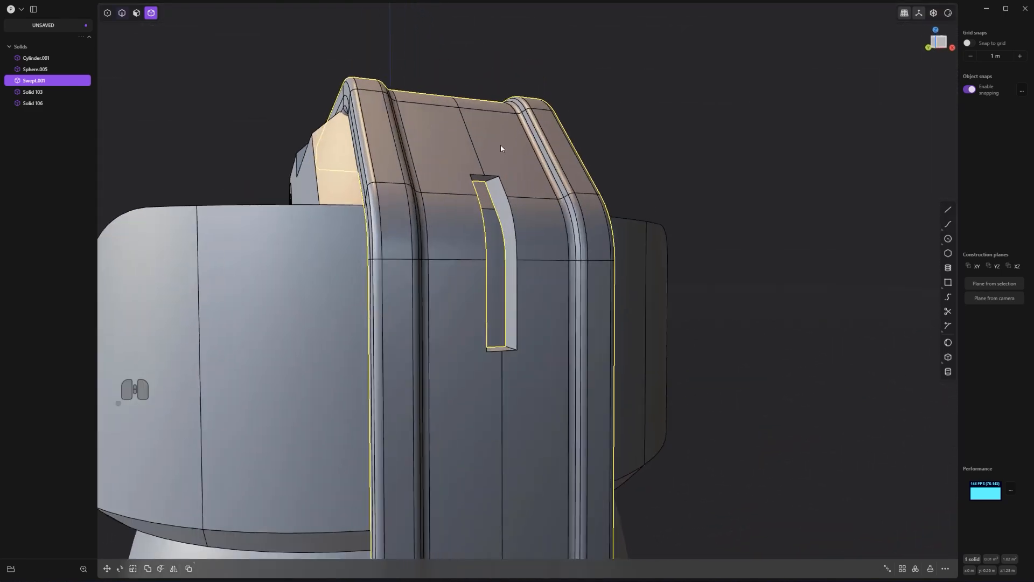
left_click(493, 176)
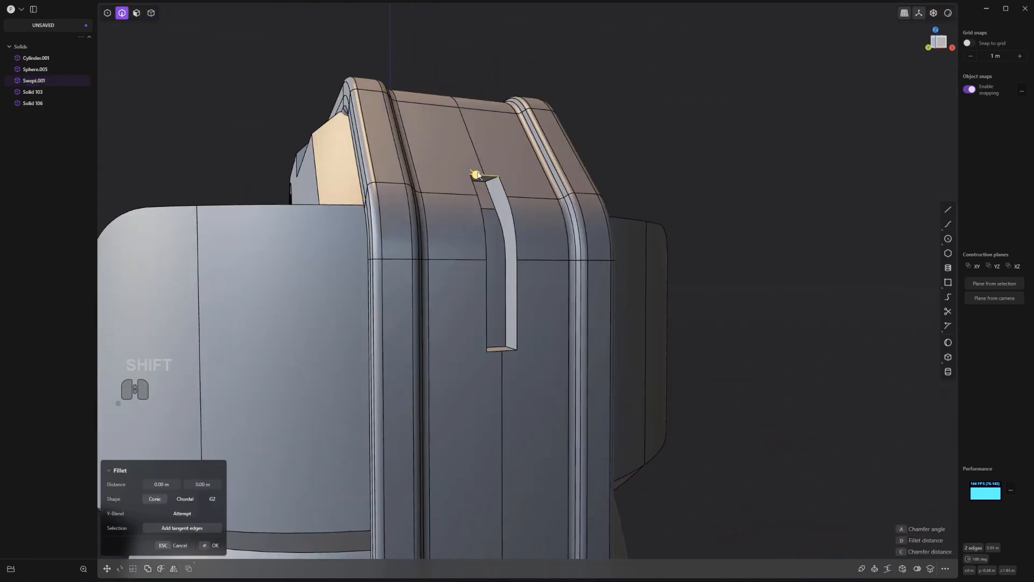
left_click_drag(477, 175, 476, 159)
right_click(486, 169)
Step: Fillet the corner edges at both ends of the lever's slot
scroll(486, 170, "up", 1)
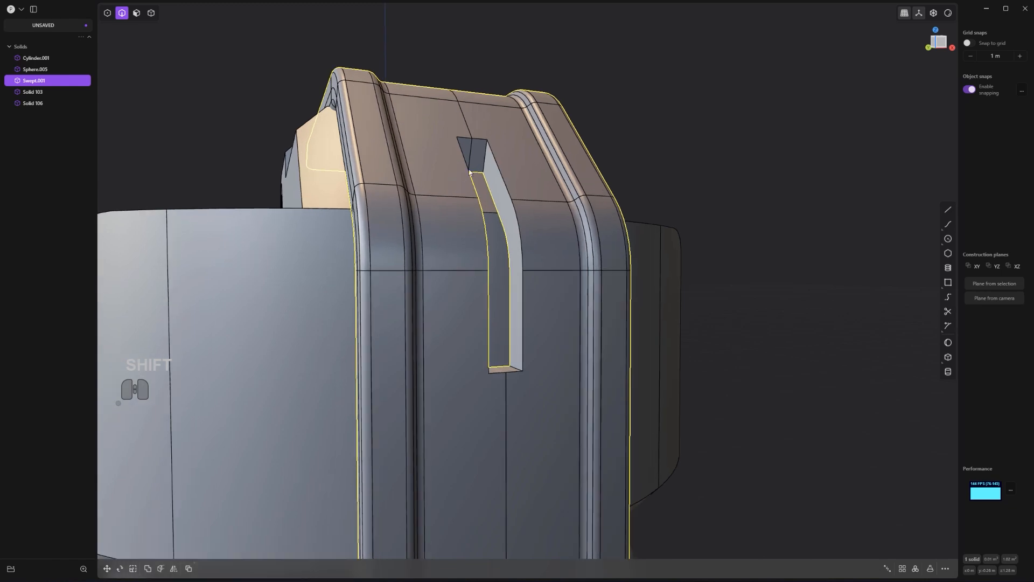
left_click(493, 163)
middle_click_drag(492, 162, 488, 318)
left_click(466, 160, "shift")
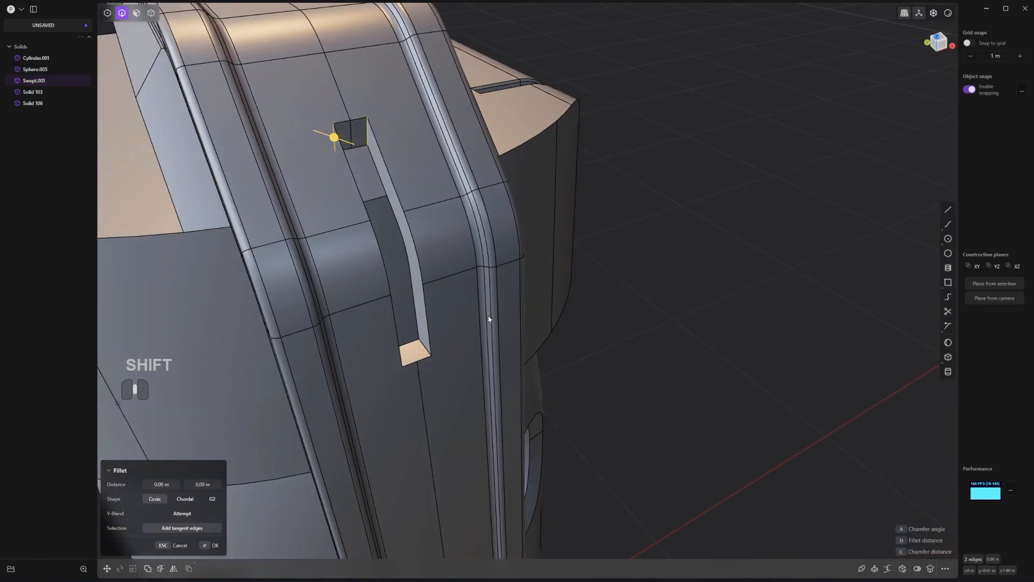
left_click(424, 348, "shift")
middle_click_drag(424, 347, 366, 355)
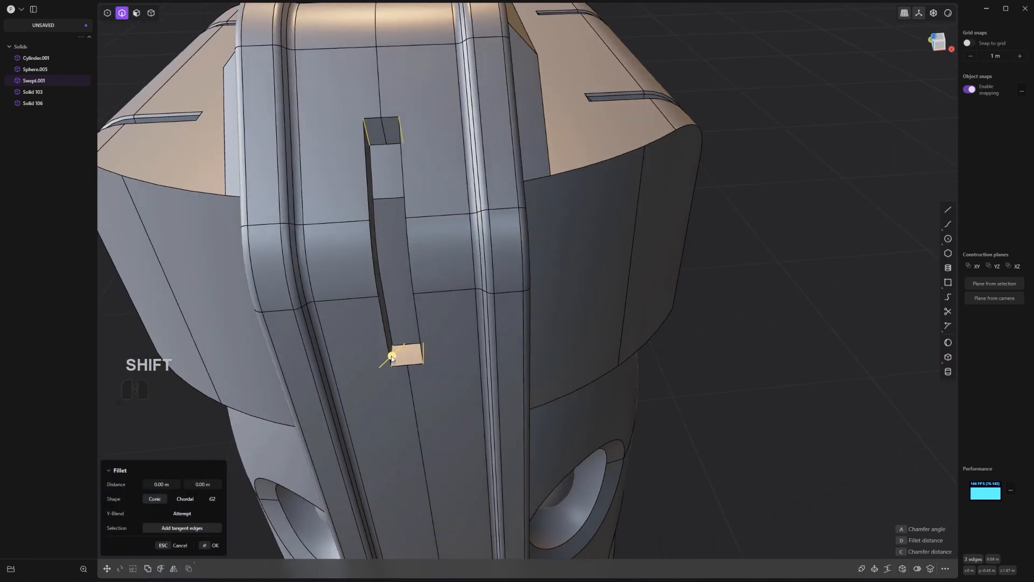
left_click_drag(391, 356, 406, 332)
right_click(436, 285)
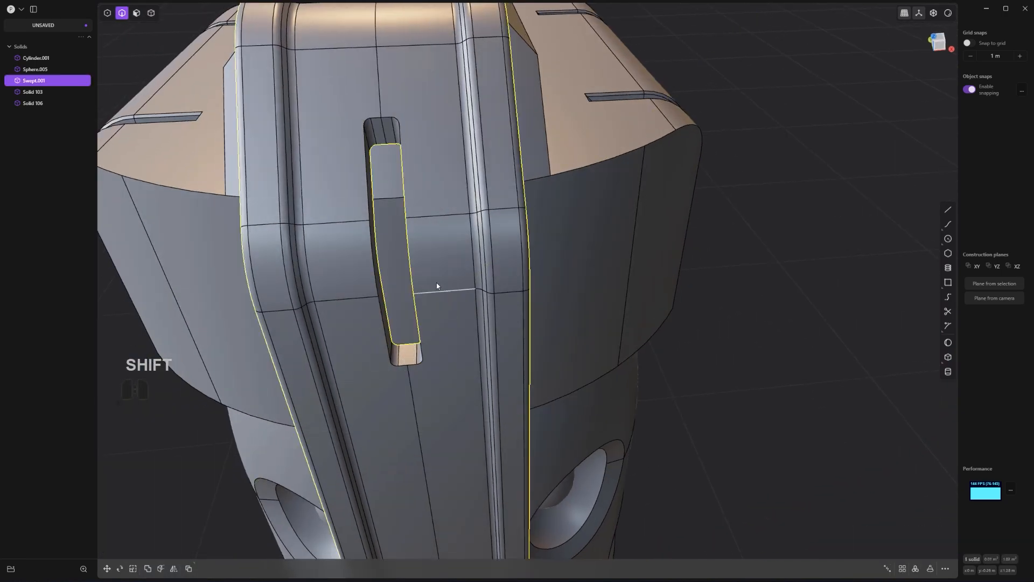
Step: Chamfer the outer rim of the lever's slot by about 0.0077 m
left_click(408, 202)
key("f")
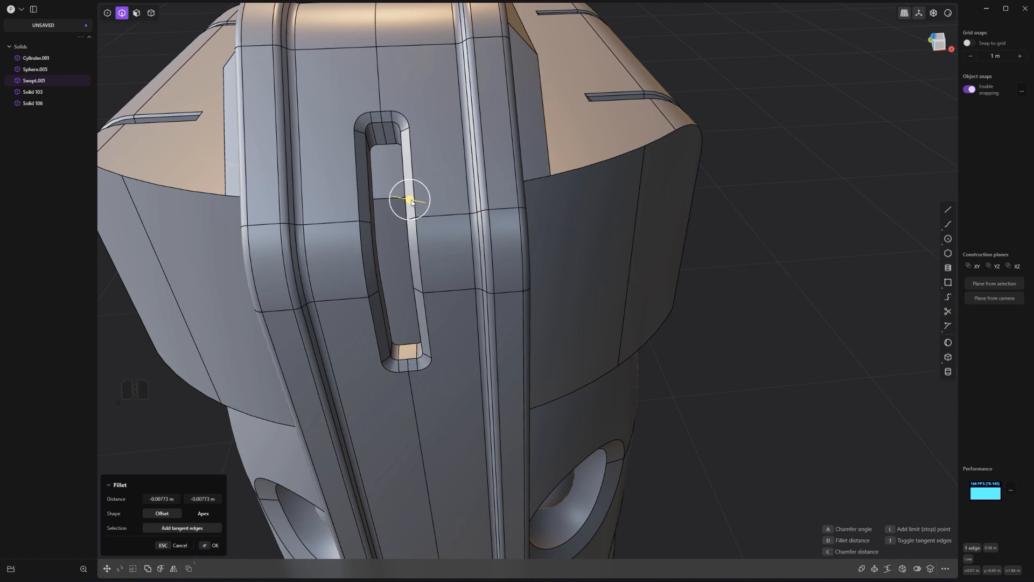
right_click(412, 202)
Step: Duplicate the edge loop of the slot's floor as a curve and move the copy outward along Y, clear of the lever
scroll(458, 252, "down", 3)
middle_click_drag(461, 255, 592, 255)
scroll(596, 244, "up", 2)
middle_click_drag(592, 256, 625, 262, "shift")
scroll(625, 262, "up", 2)
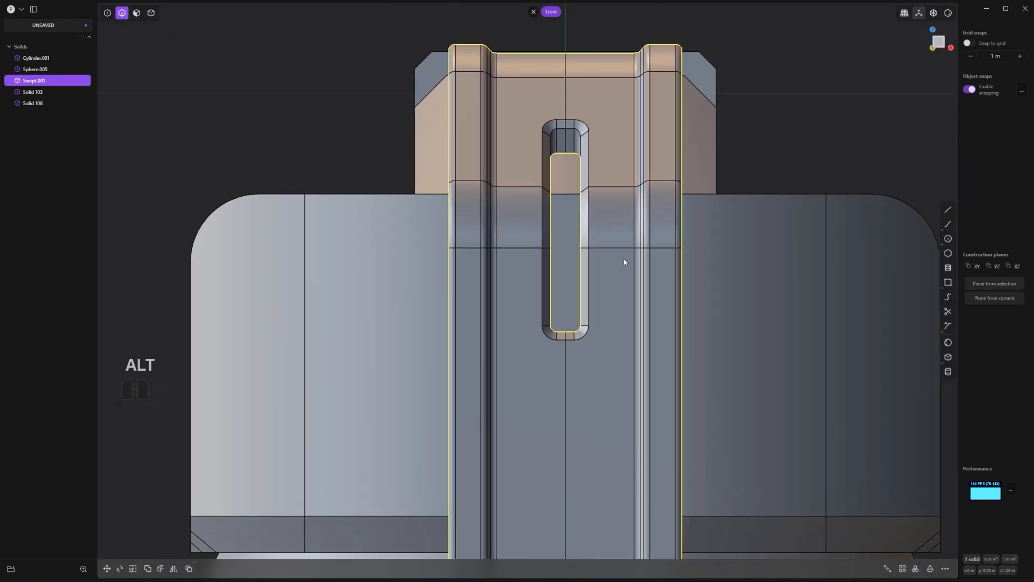
scroll(592, 245, "up", 3)
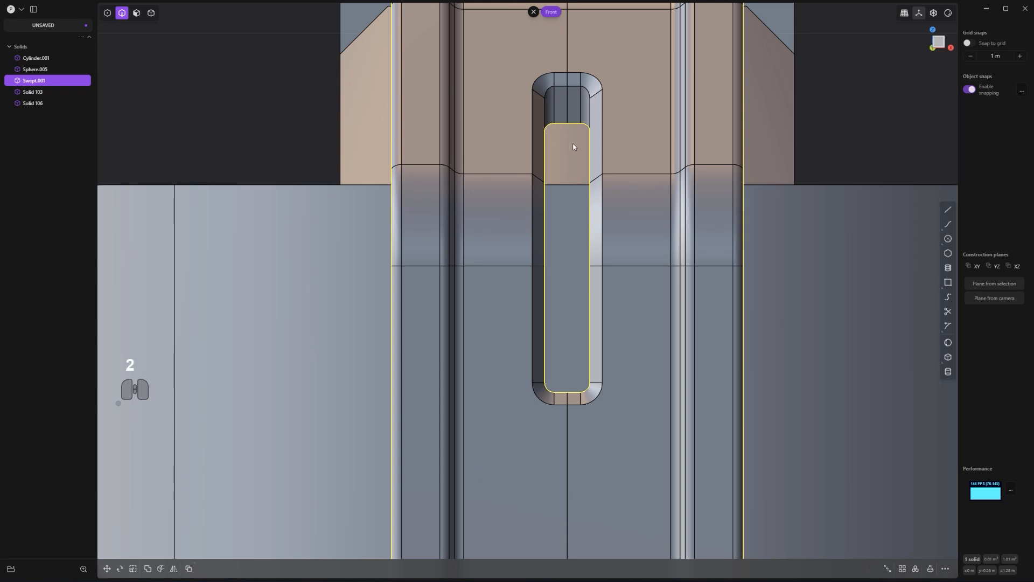
double_click(562, 125)
scroll(553, 238, "down", 2)
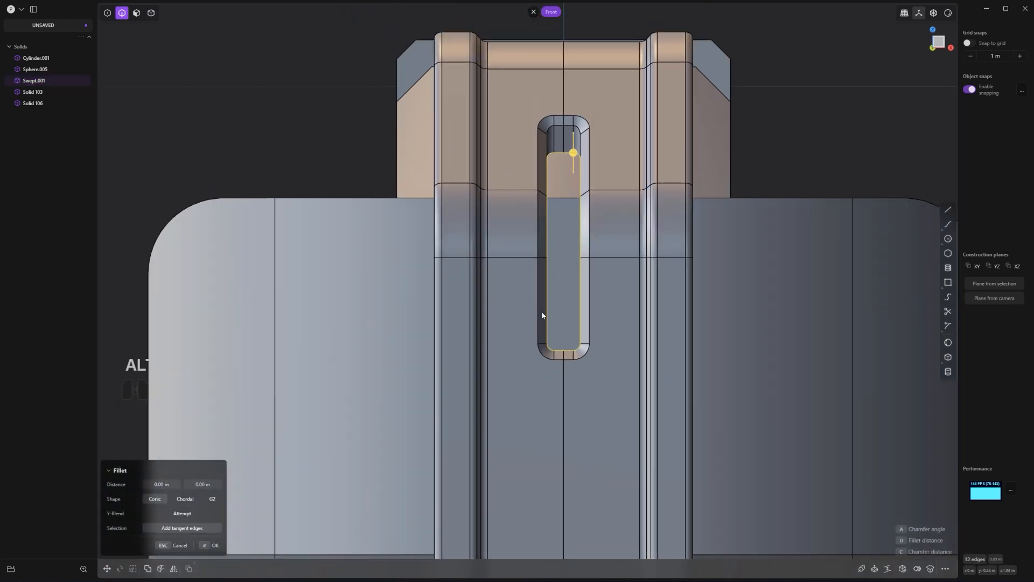
middle_click_drag(545, 316, 649, 364)
key("shift+d")
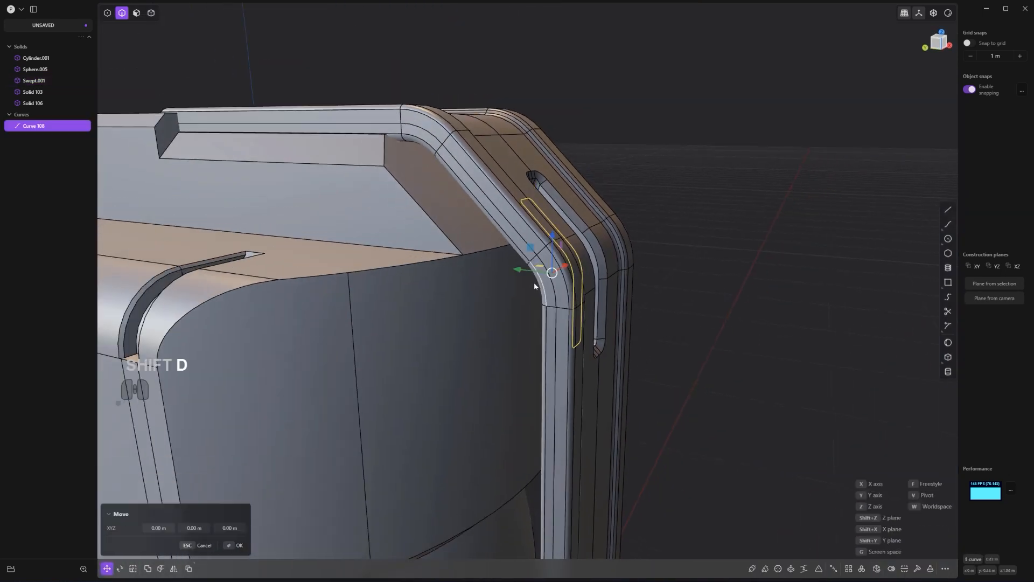
left_click_drag(564, 284, 731, 341)
Step: Flatten the copied slot outline by scaling it to 0 along Y, and adjust its overall size
type("s")
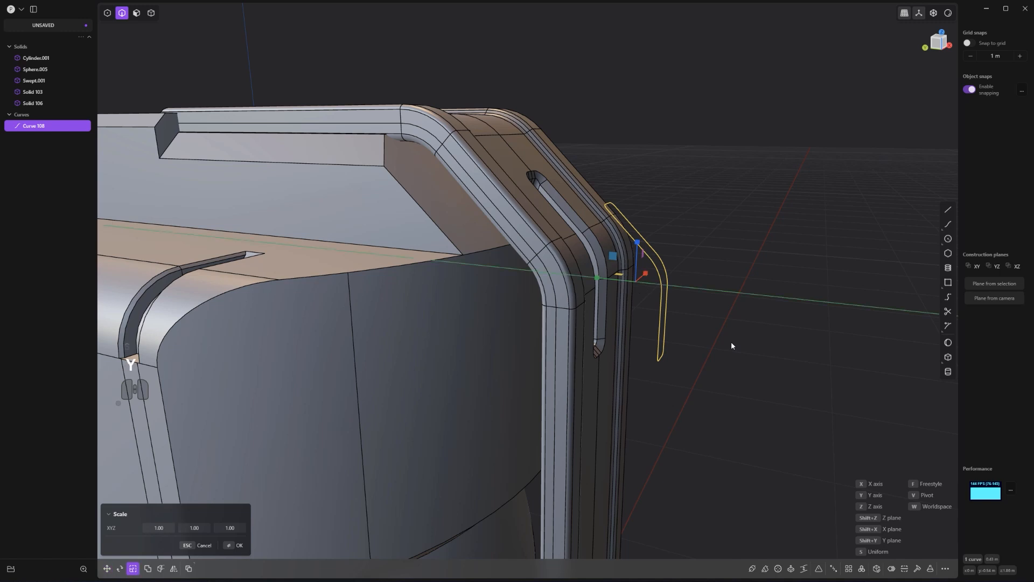
type("y0")
key("Return")
middle_click_drag(741, 342, 721, 297)
key("s")
left_click(838, 260)
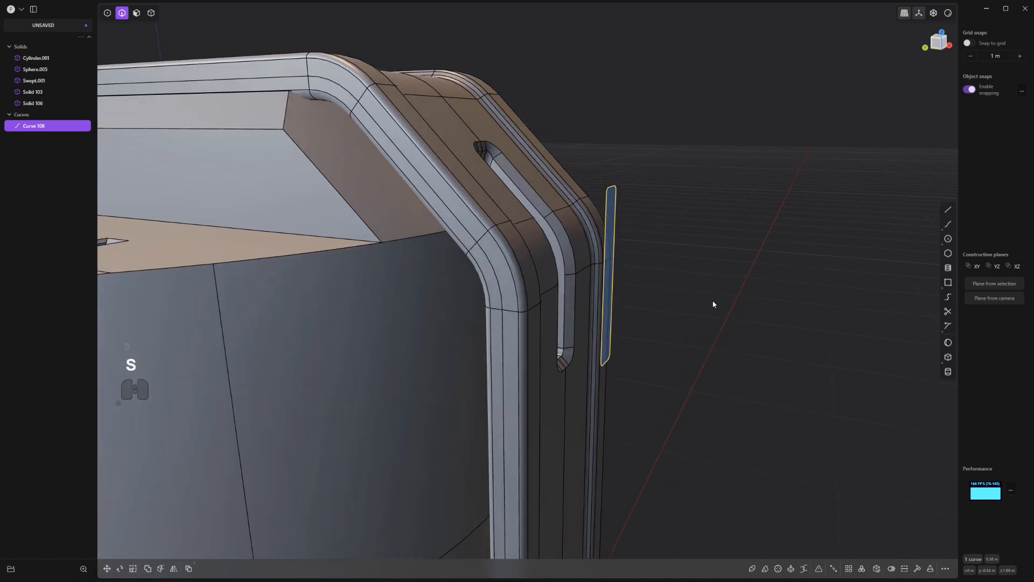
Step: Extrude the flattened slot profile into a solid and move it along Y so it passes through the lever's slot
left_click(610, 269)
key("e")
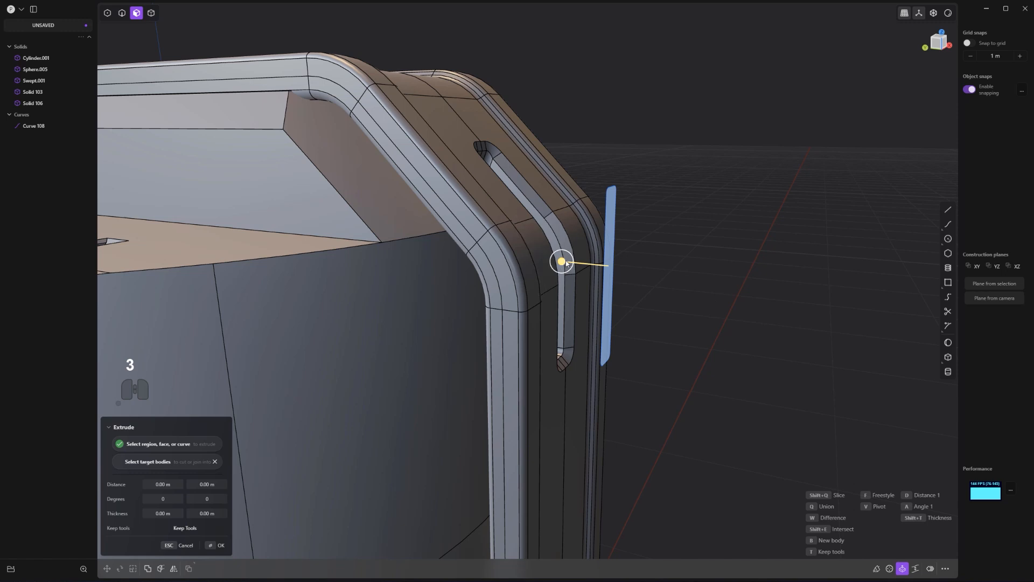
left_click_drag(562, 263, 697, 296)
left_click(698, 296)
key("g")
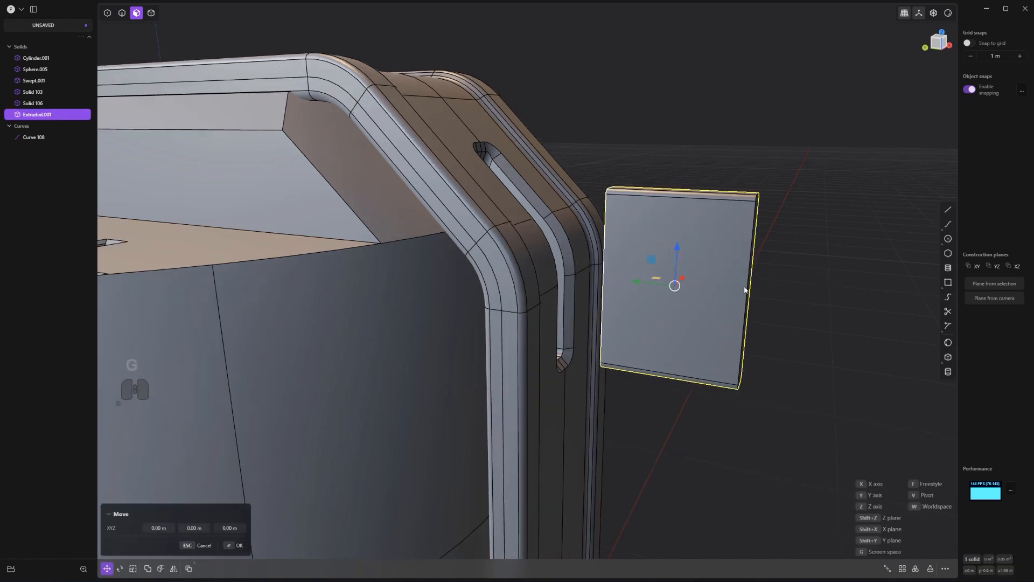
left_click_drag(636, 286, 512, 245)
right_click(691, 222)
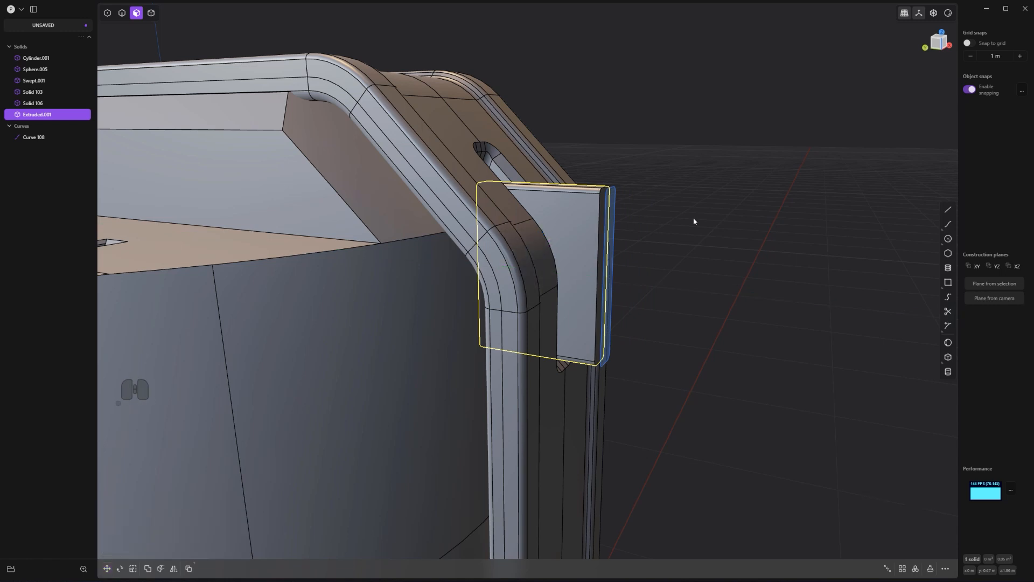
Step: Scale the extruded block along Y by about 1.6 in the side view
middle_click_drag(693, 222, 673, 295, "alt")
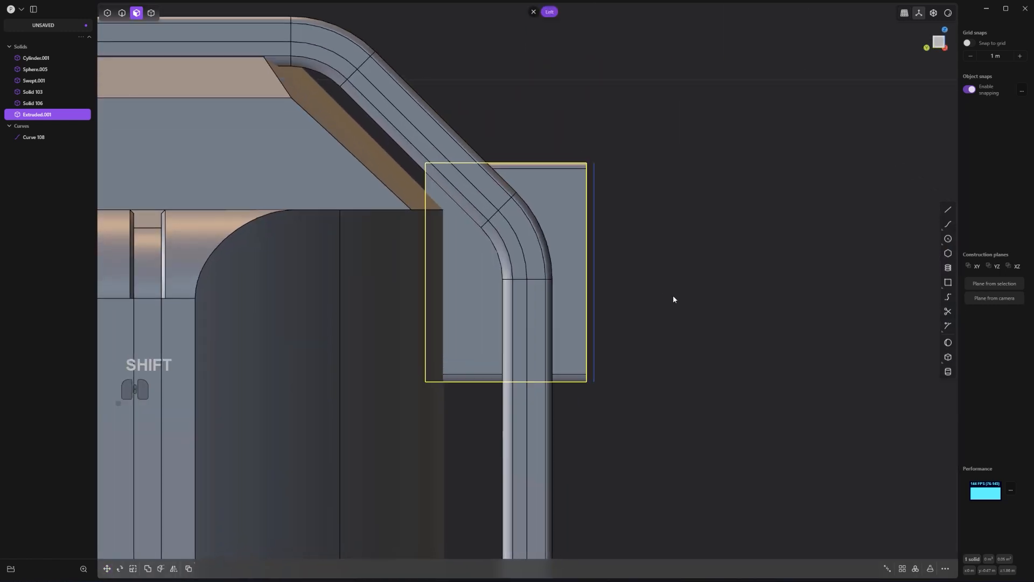
key("s")
key("y")
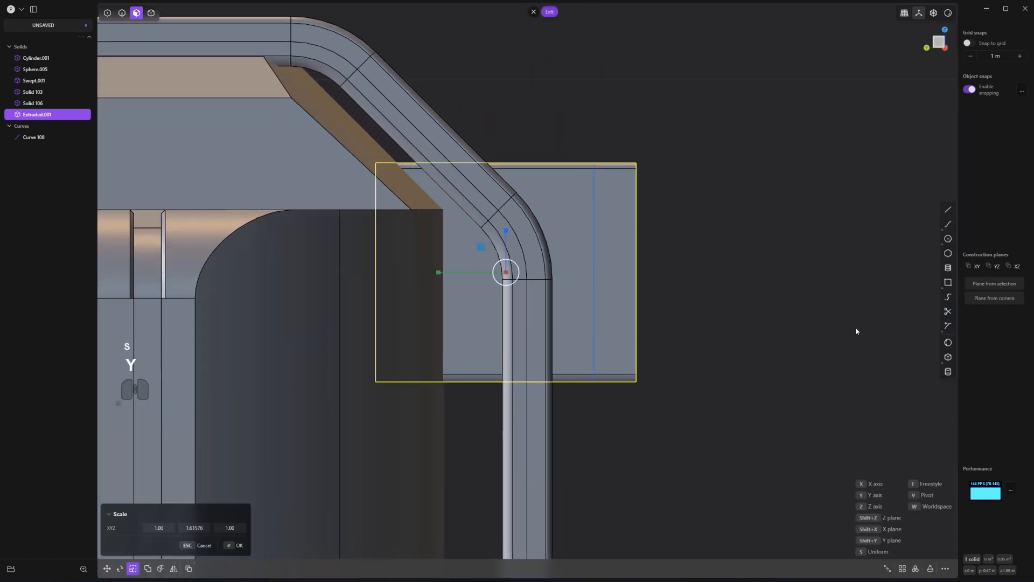
left_click(862, 324)
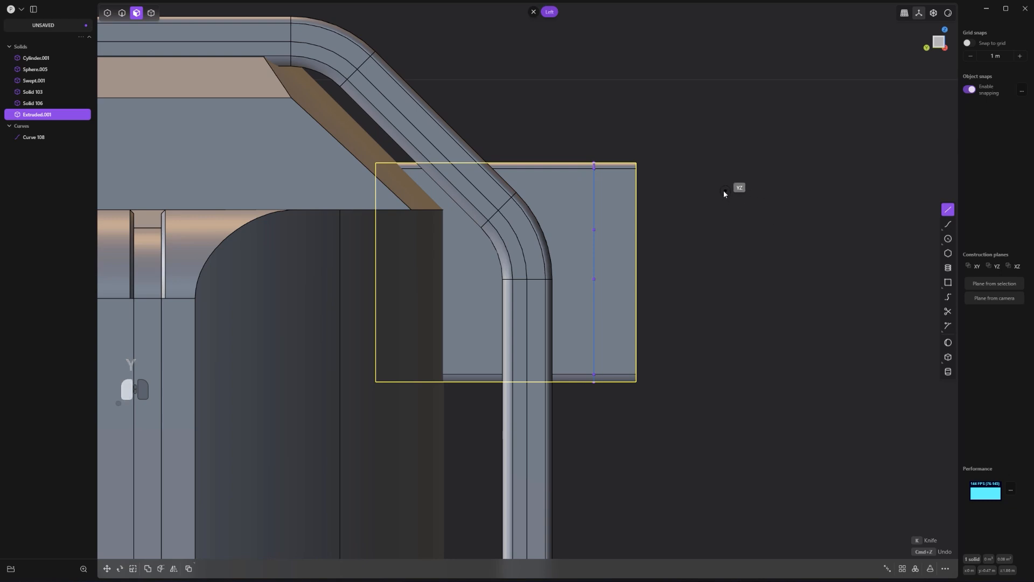
Step: Draw a cutting polyline across the block in X-ray view, sloping down from outside it and continuing nearly horizontally past the grenade's far side
left_click(724, 191)
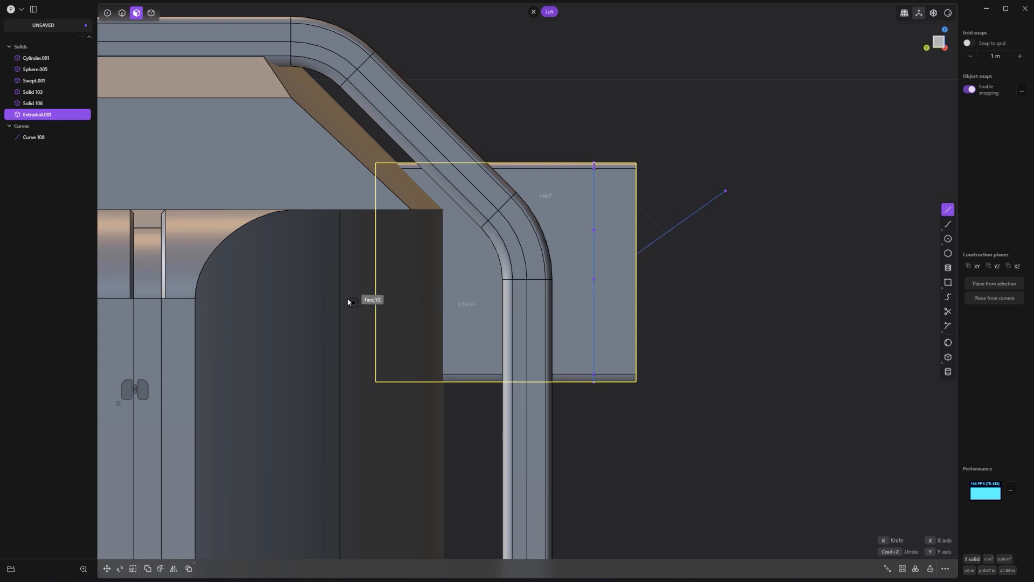
scroll(324, 302, "down", 5)
middle_click_drag(381, 346, 636, 268, "shift")
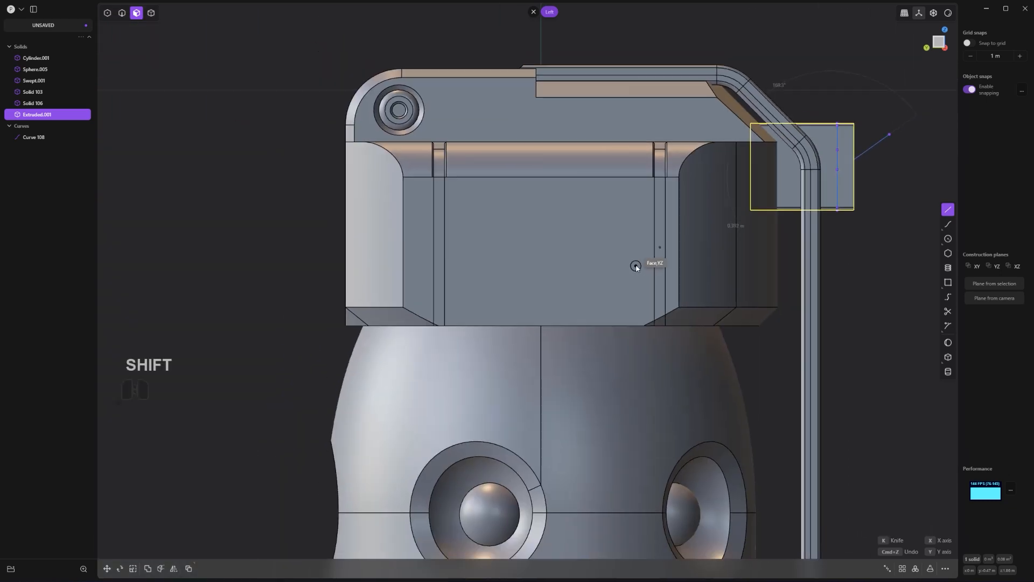
key("alt+z")
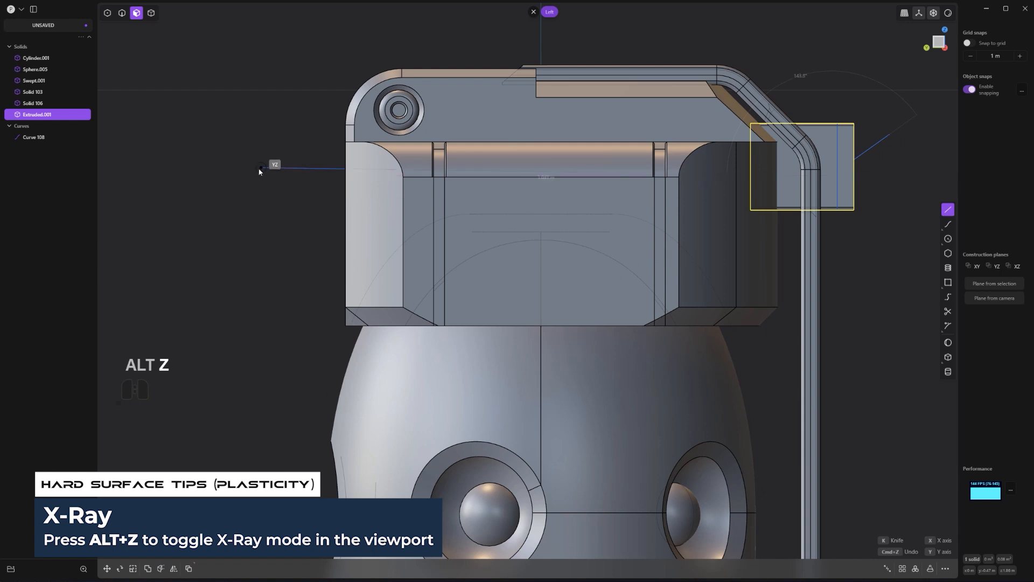
left_click(252, 176)
right_click(252, 176)
Step: Cut the extruded block with the polyline and delete the piece below the cut
middle_click_drag(692, 230, 383, 307, "shift")
scroll(383, 308, "up", 4)
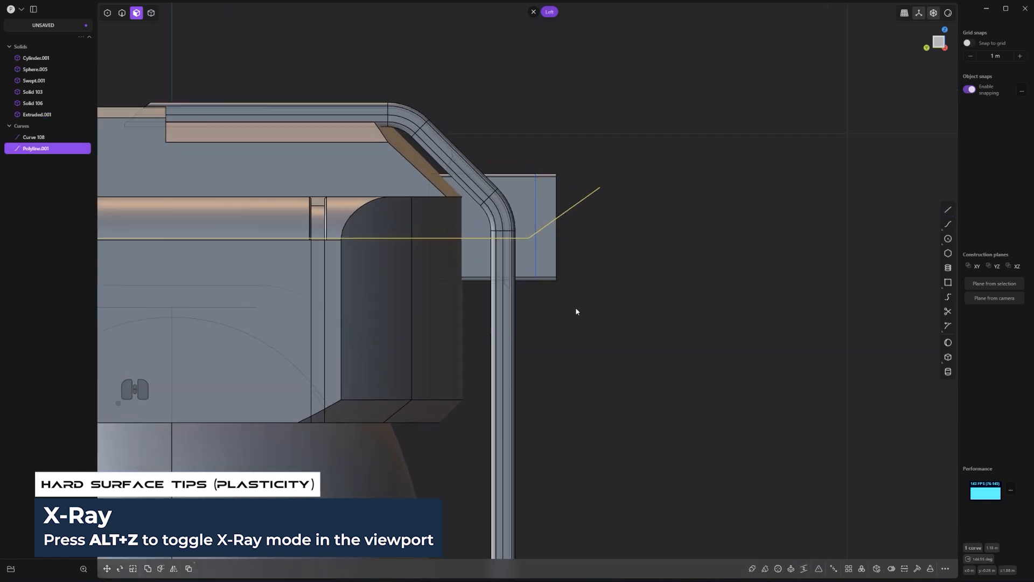
key("c")
left_click(542, 263)
key("x")
Step: Delete the polyline used to cut the extruded block
scroll(563, 263, "up", 3)
key("2")
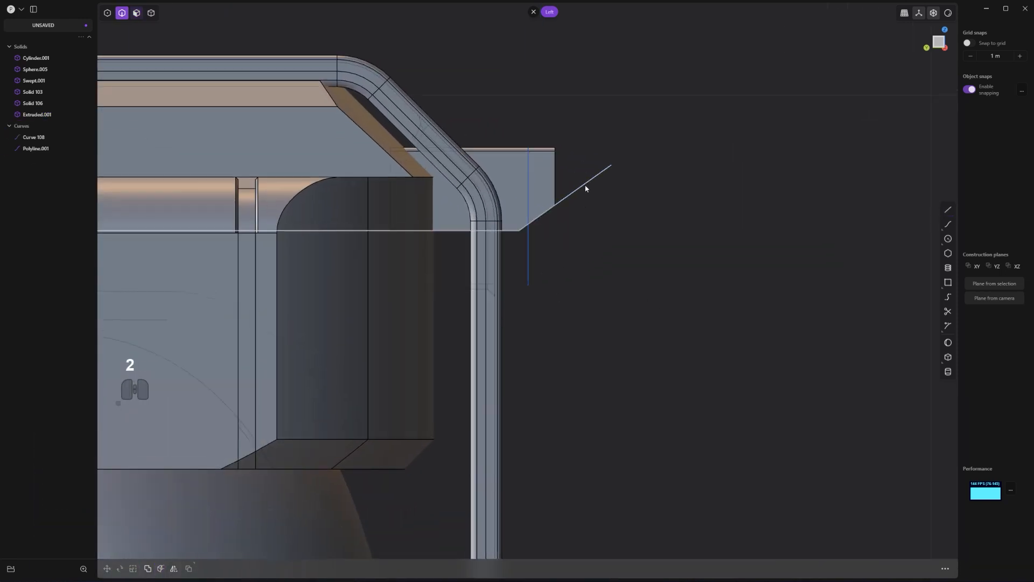
left_click(583, 186)
key("x")
scroll(573, 194, "up", 2)
middle_click_drag(590, 218, 577, 319, "shift")
key("2")
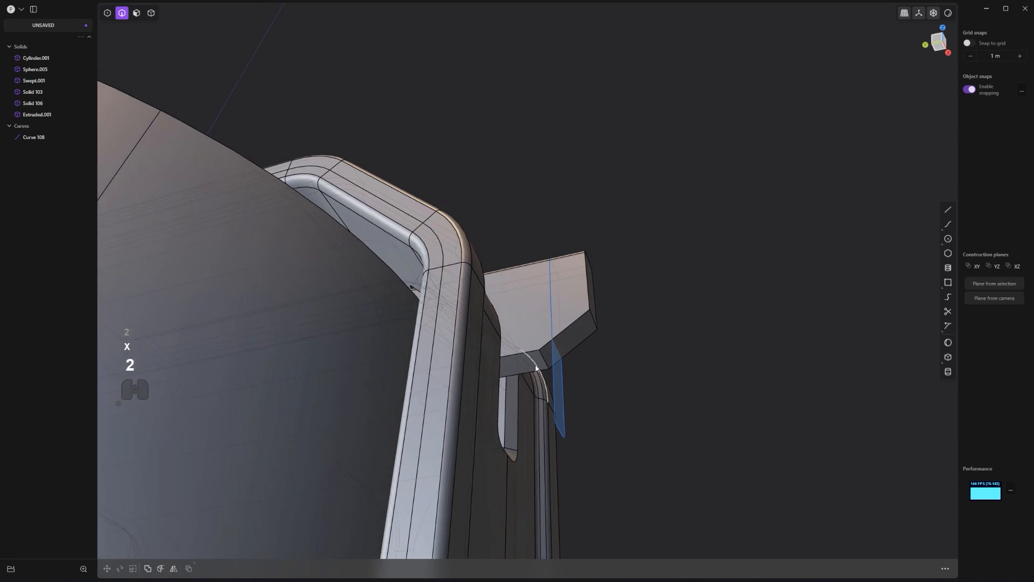
Step: Fillet the two edges where the sloped cut meets the underside and outer end of the extruded block
left_click(546, 360)
key("f")
left_click(595, 321, "shift")
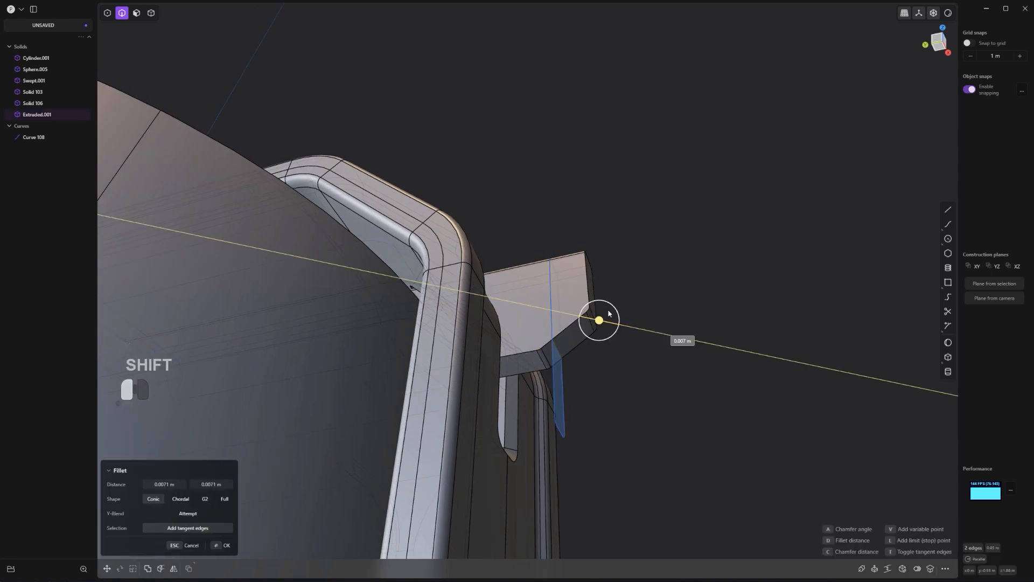
left_click_drag(627, 304, 633, 300)
right_click(672, 257)
middle_click_drag(672, 257, 579, 451)
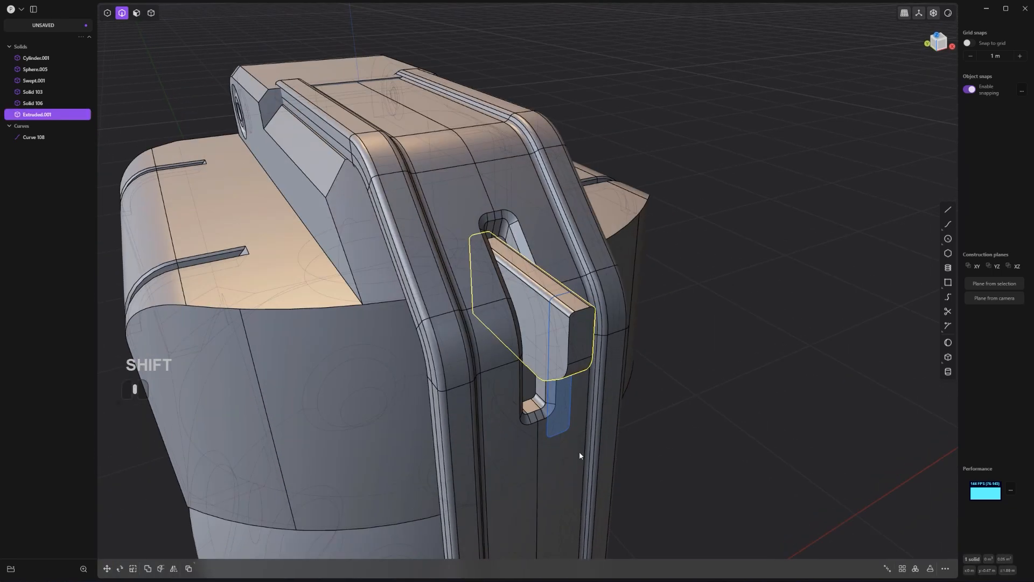
Step: Move the whole block along Y in the left view so it sits deeper through the lever
scroll(573, 356, "up", 2)
middle_click_drag(573, 355, 657, 351)
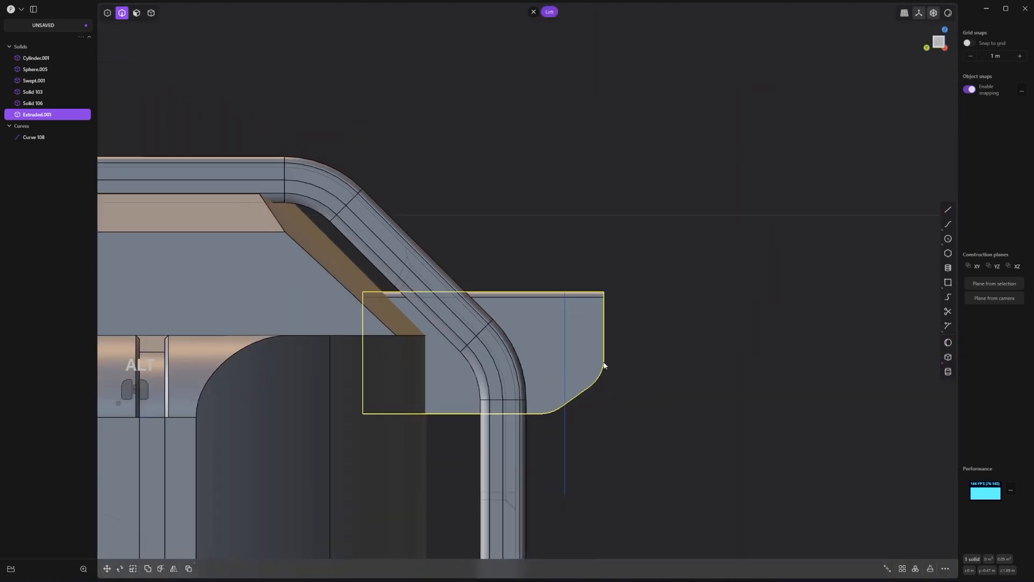
left_click(557, 353)
left_click(544, 326)
scroll(579, 342, "up", 4)
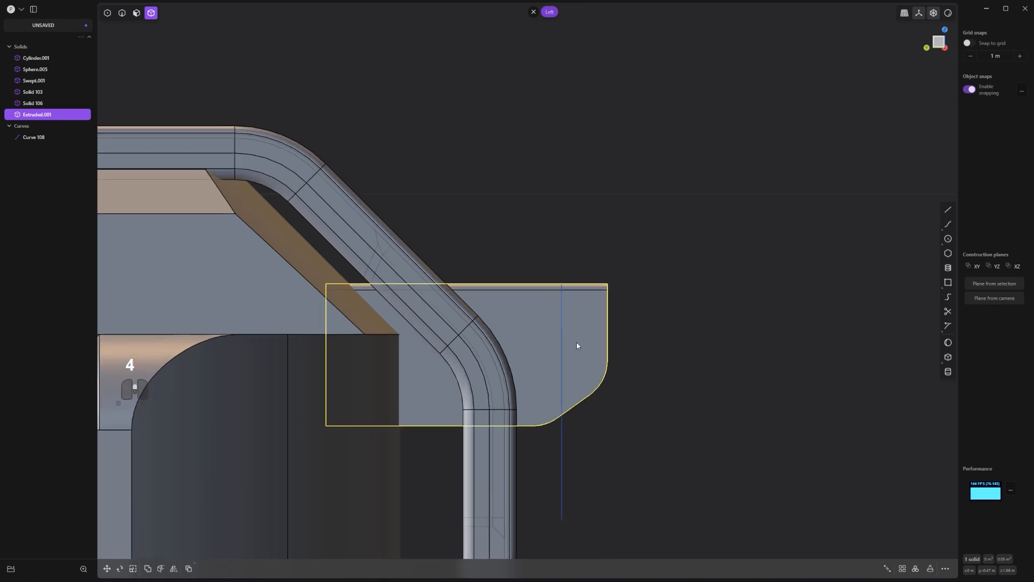
key("g")
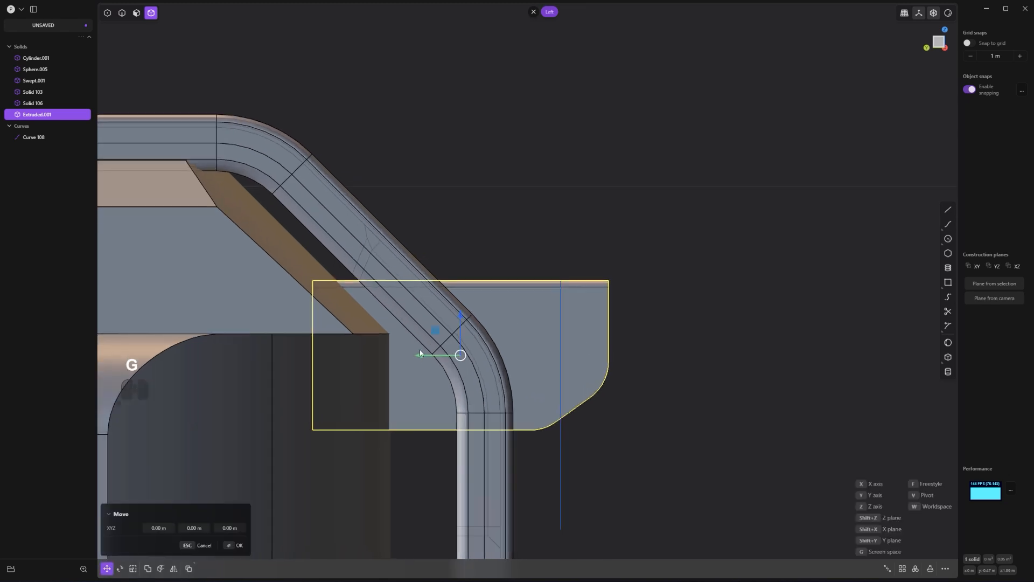
left_click(383, 353)
middle_click_drag(625, 309, 675, 255, "shift")
scroll(675, 256, "down", 1)
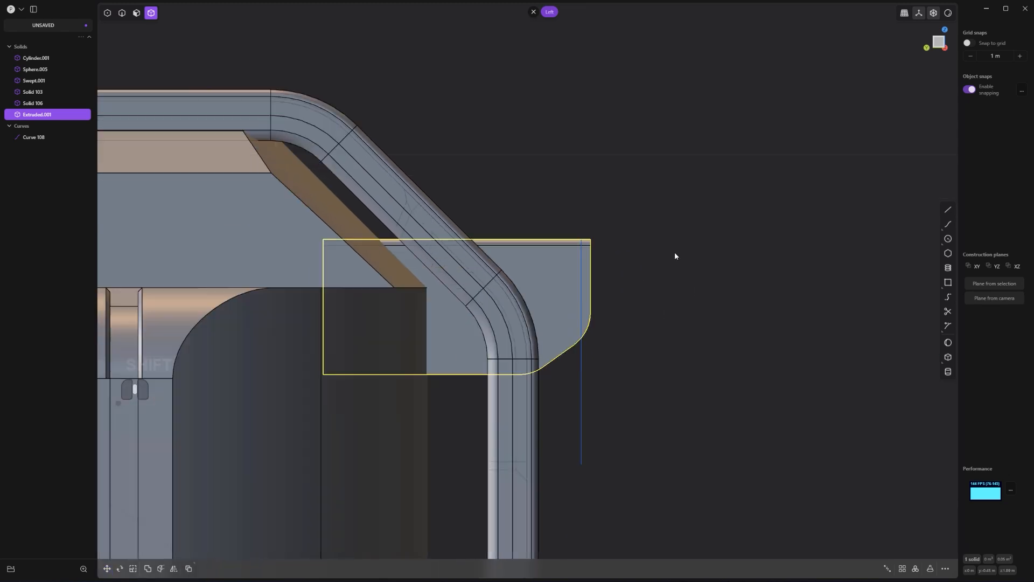
scroll(675, 254, "up", 2)
middle_click_drag(734, 318, 753, 263, "shift")
scroll(695, 302, "up", 1)
key("g")
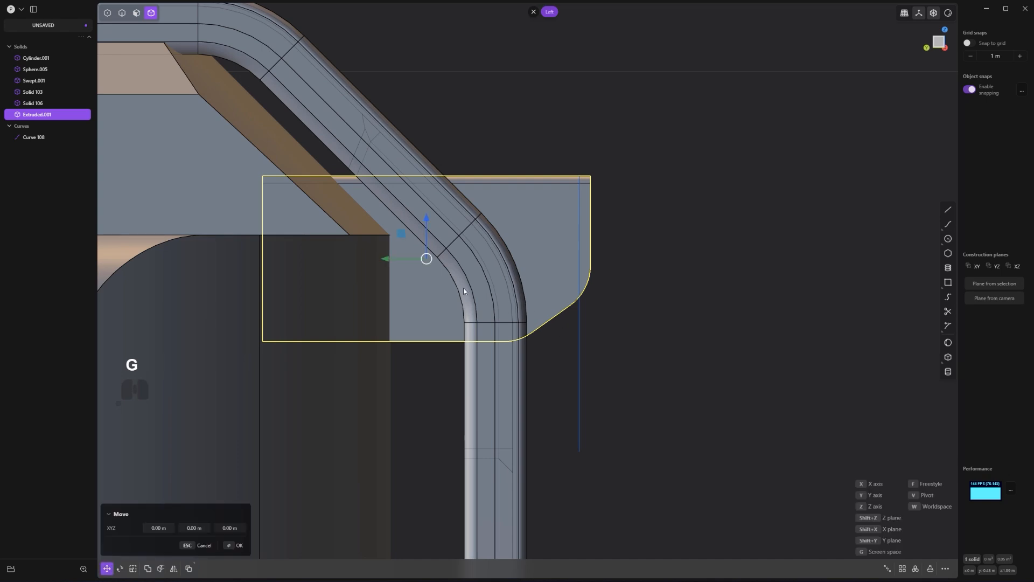
left_click(361, 258)
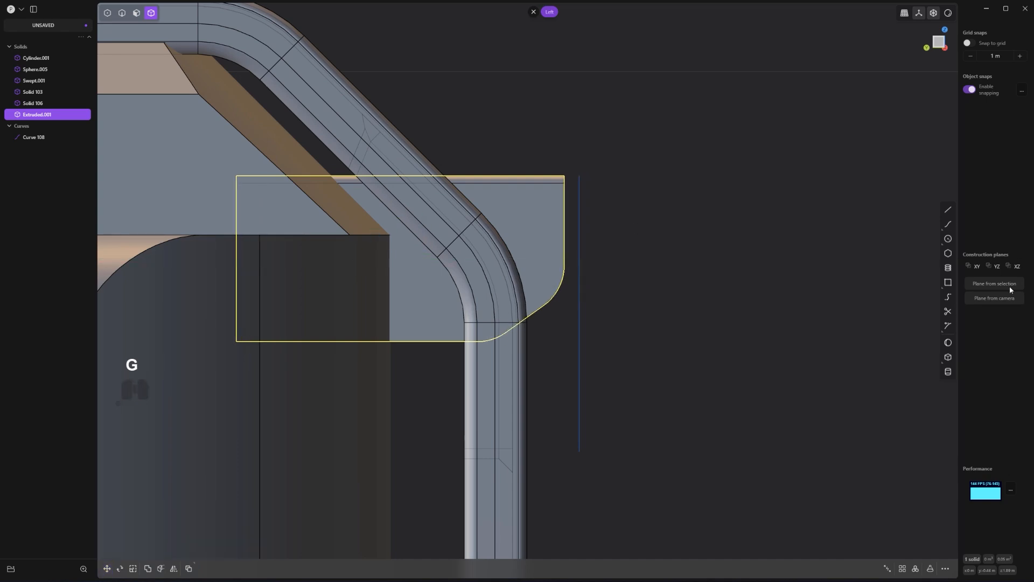
left_click(951, 376)
middle_click_drag(685, 300, 608, 329)
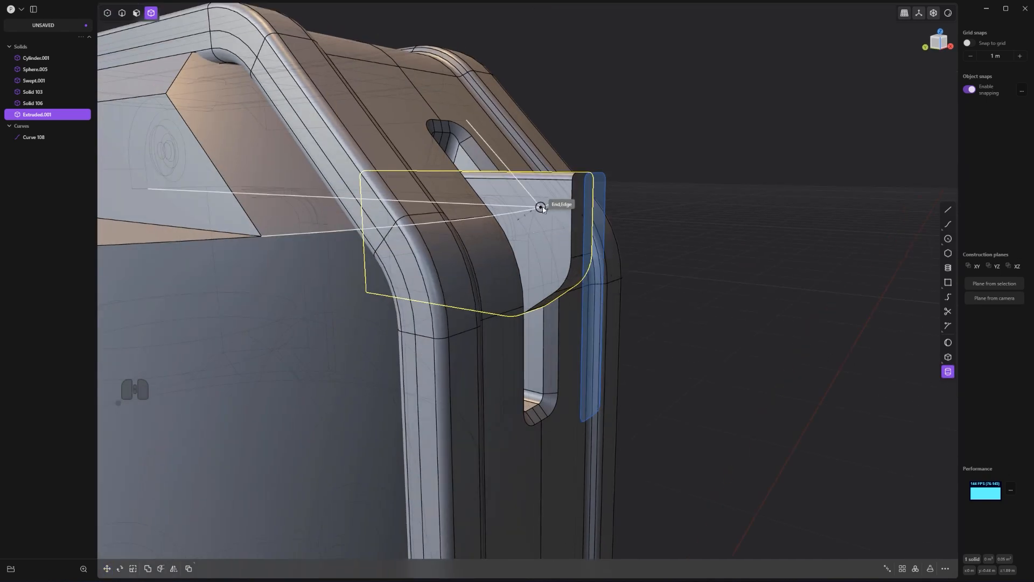
left_click(542, 207)
key("ctrl+z")
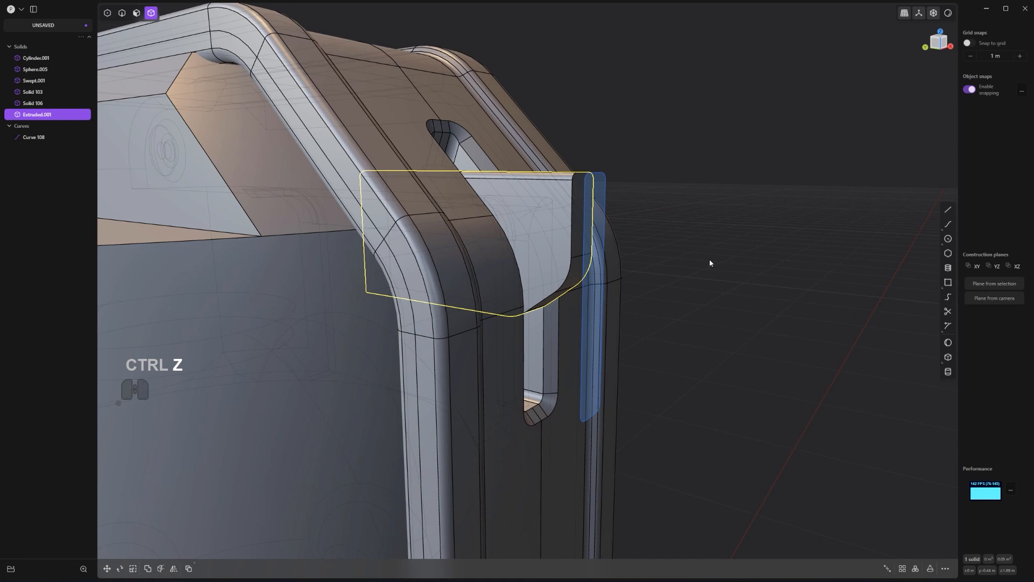
Step: Cut a round hole of about 0.0105 m radius through the block's side near its outer end with a cylinder
key("alt+z")
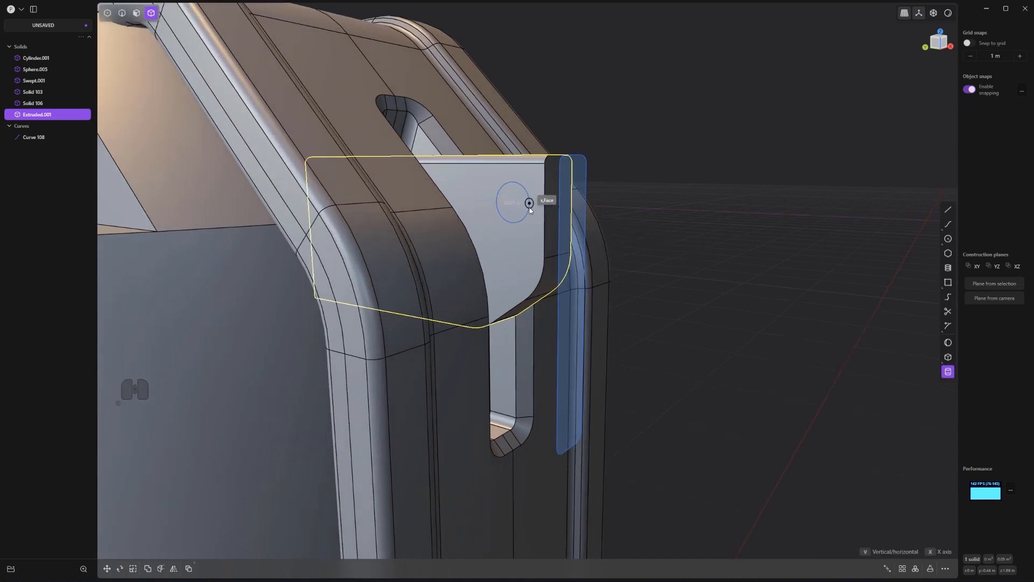
left_click(529, 207)
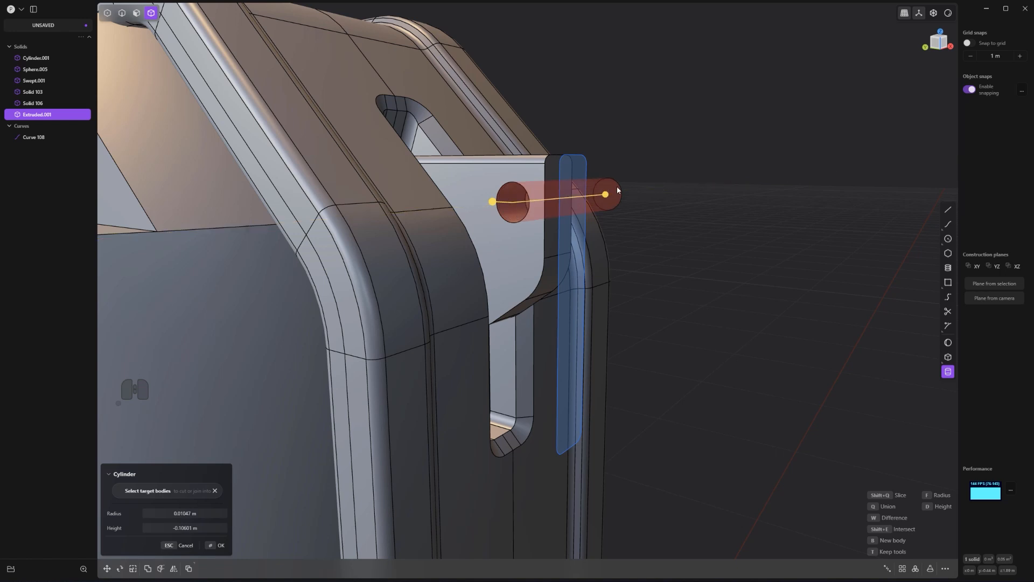
left_click(627, 188)
scroll(634, 191, "up", 2)
middle_click_drag(637, 195, 550, 230)
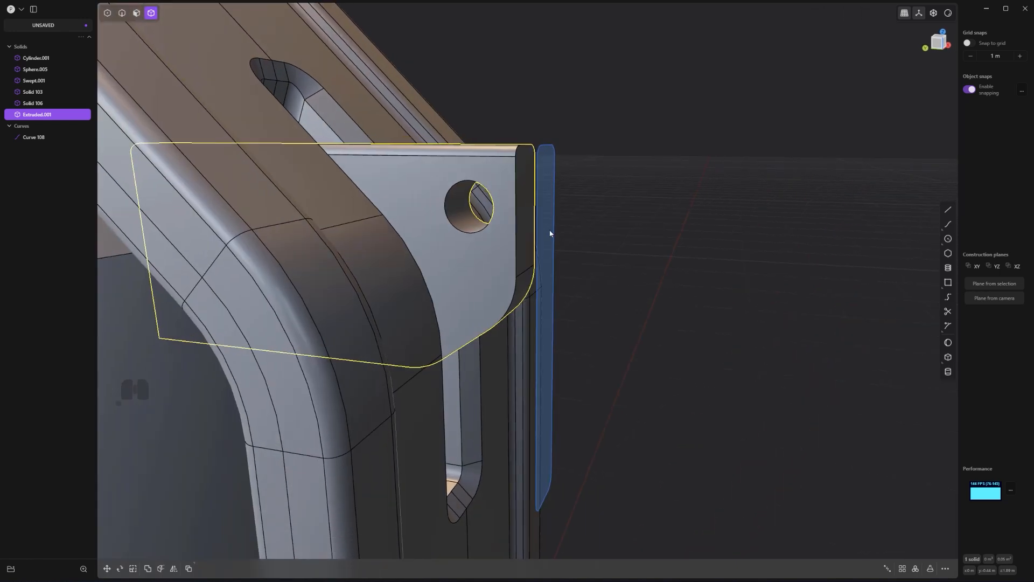
Step: Bevel the rim of the round hole in the side of the block
key("3")
left_click(463, 207)
left_click_drag(495, 202, 281, 198)
key("2")
left_click(486, 205)
left_click(543, 193)
left_click_drag(543, 188, 497, 202)
right_click(545, 183)
scroll(539, 191, "down", 2)
left_click(499, 202)
right_click(496, 202)
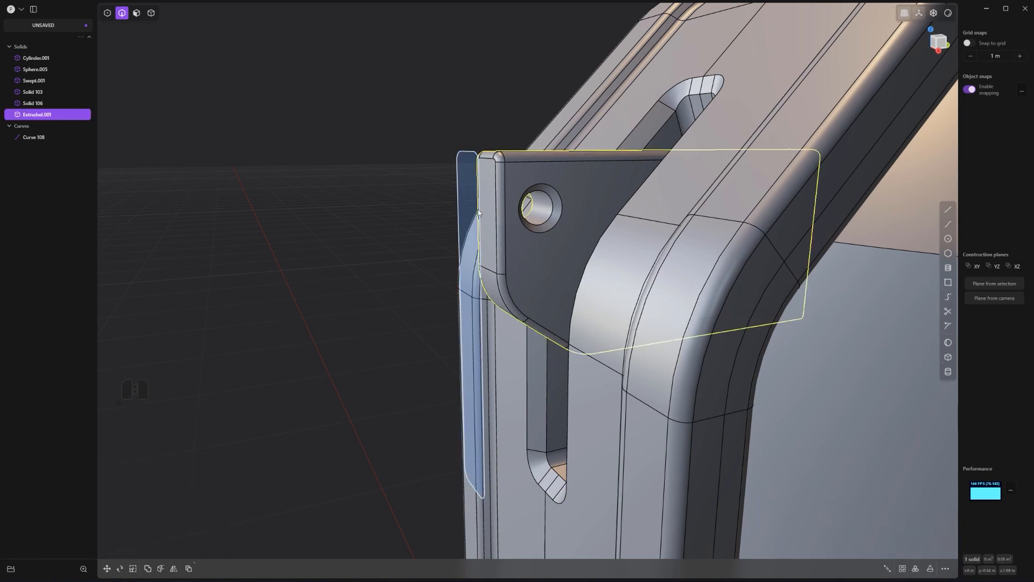
Step: Delete the leftover slot profile curve beside the block
key("2")
left_click(462, 155)
key("x")
Step: Draw a thin horizontal rectangle across the grenade body just below the head in the left view, extending past both sides
scroll(451, 177, "down", 3)
middle_click_drag(450, 178, 607, 260, "alt")
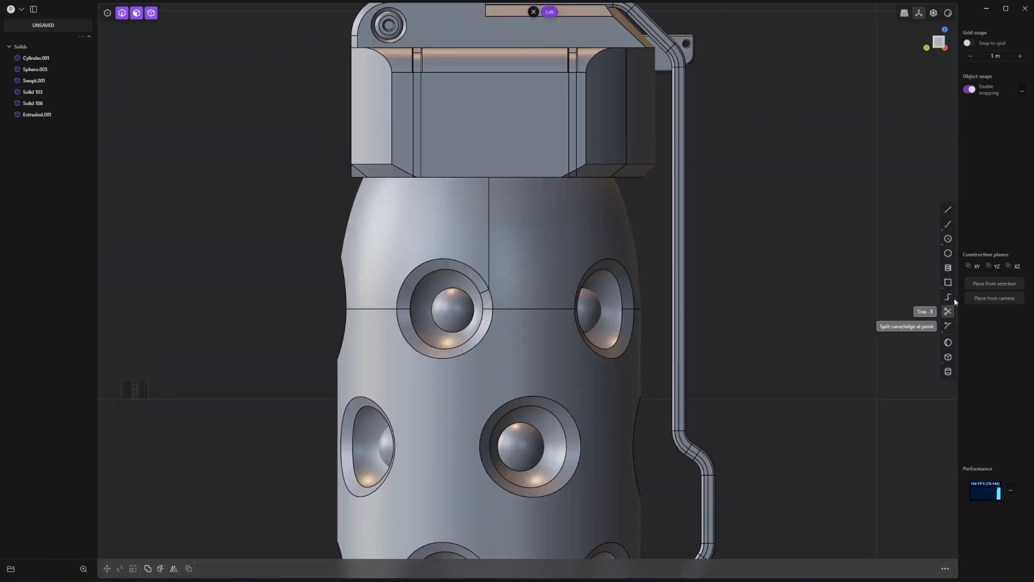
left_click(948, 283)
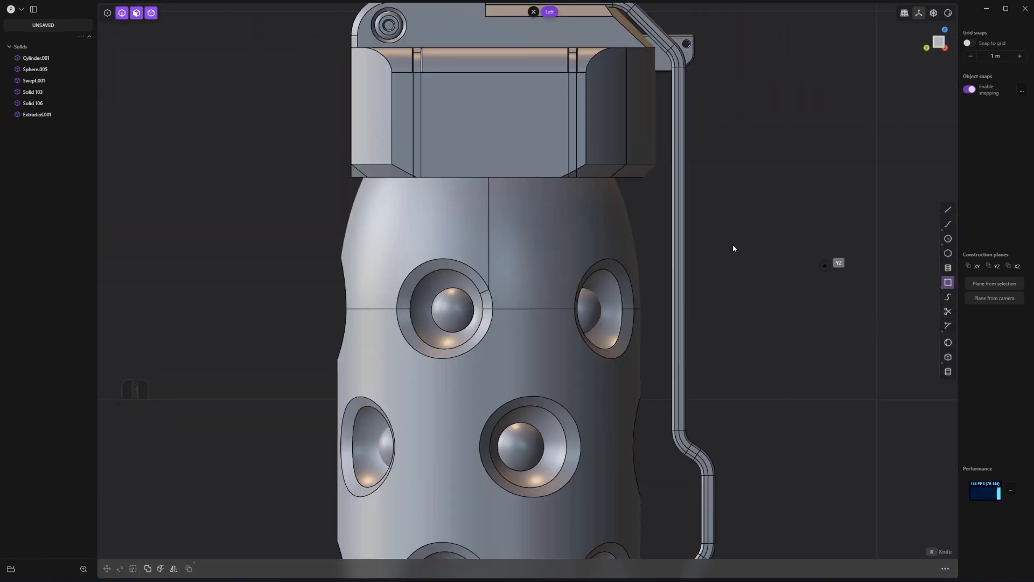
left_click(287, 186)
left_click(731, 199)
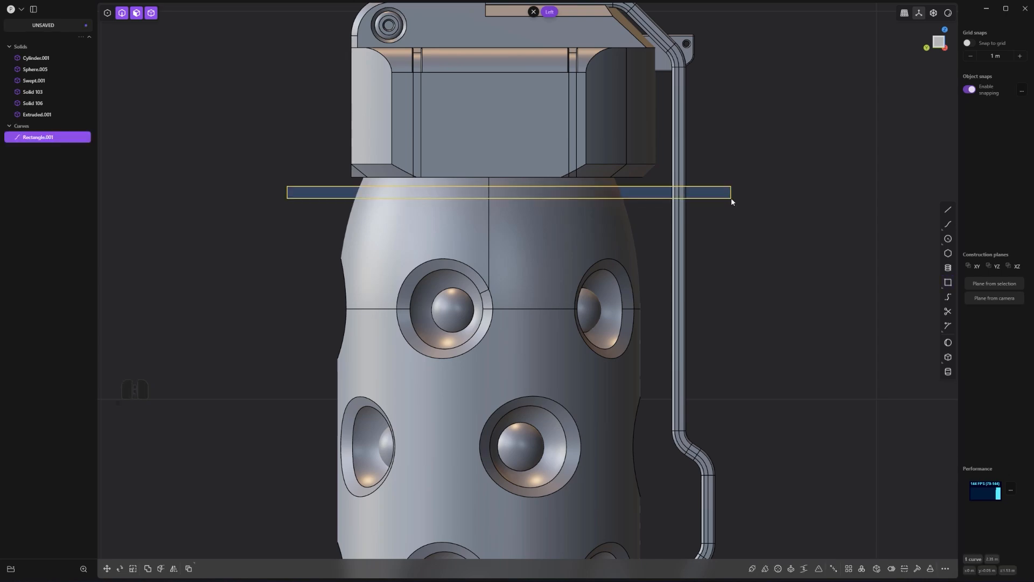
Step: Imprint the rectangle on the grenade body and offset the resulting band faces inward to form a groove below the head
left_click(544, 212)
middle_click_drag(540, 212, 346, 205, "shift")
left_click(474, 201)
left_click(502, 196, "alt+shift")
key("ctrl+z")
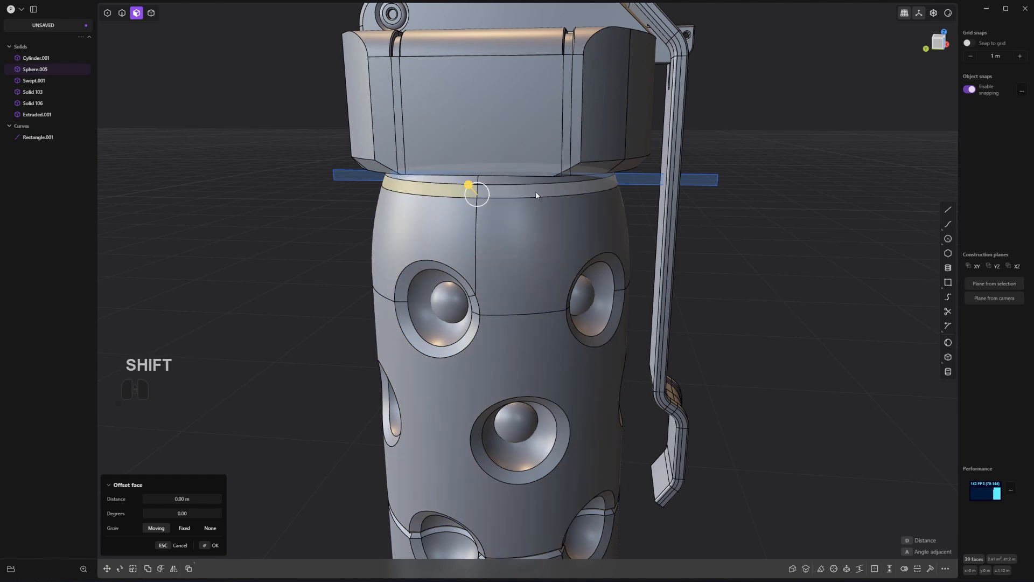
left_click(538, 193, "shift")
scroll(541, 193, "up", 3)
middle_click_drag(554, 184, 637, 180)
left_click_drag(587, 180, 583, 181)
scroll(558, 191, "up", 2)
Step: Chamfer the edge loops around the neck groove by about 0.0067 m
key("2")
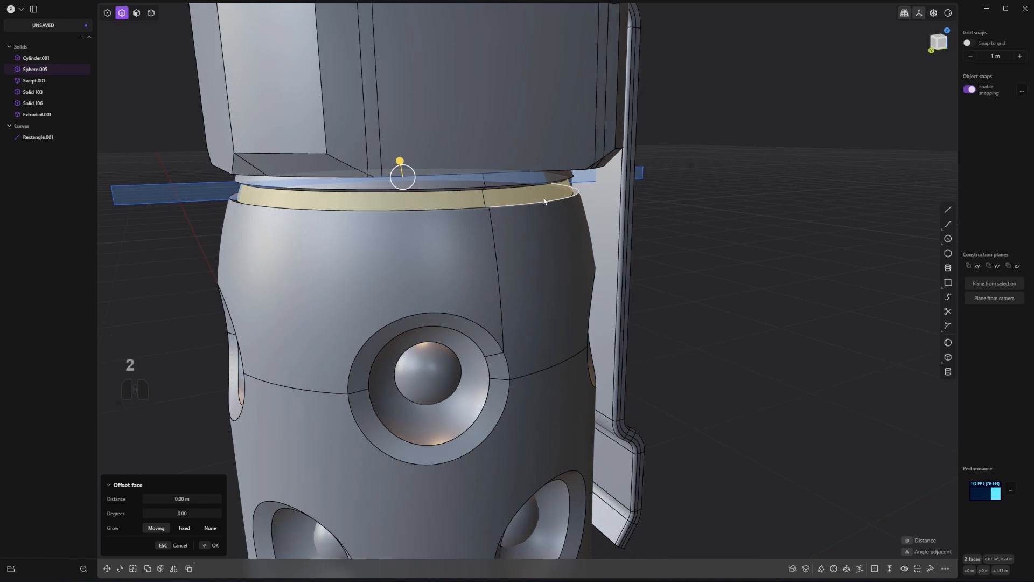
left_click(543, 203)
left_click(520, 190, "alt+shift")
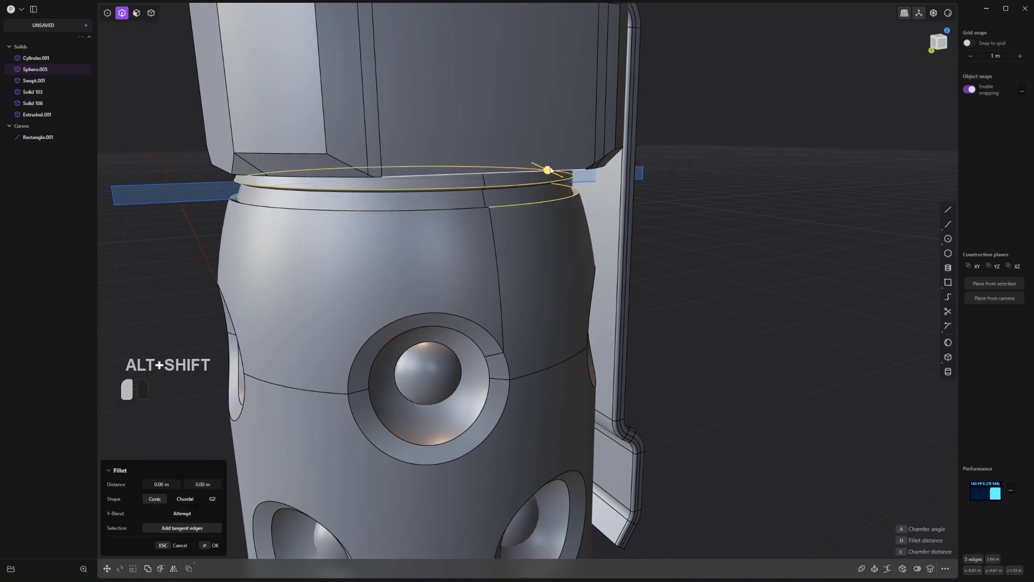
left_click_drag(550, 171, 551, 164)
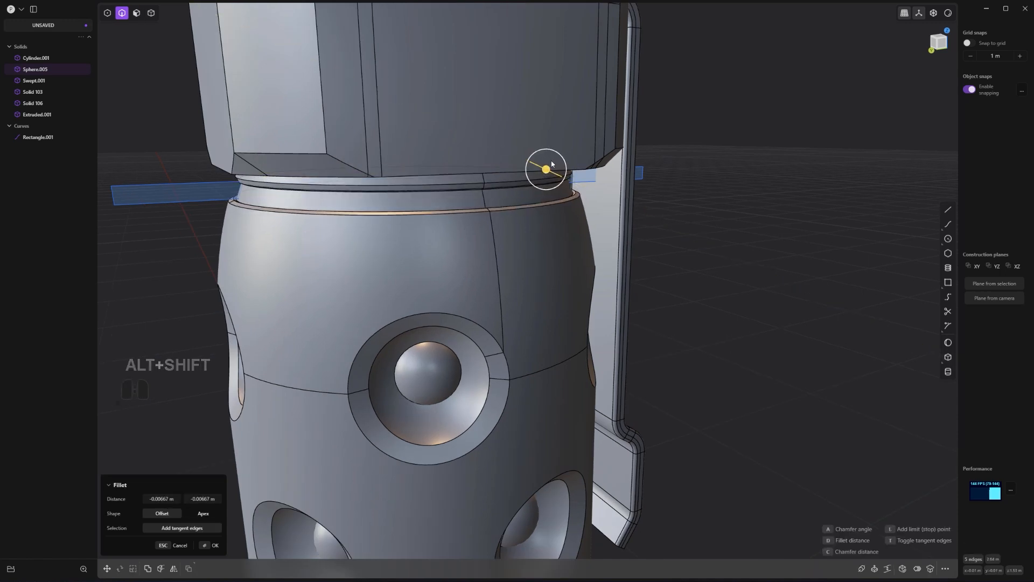
right_click(759, 253)
Step: Delete the rectangle used to make the neck groove
key("2")
left_click(650, 165)
key("x")
scroll(674, 178, "down", 2)
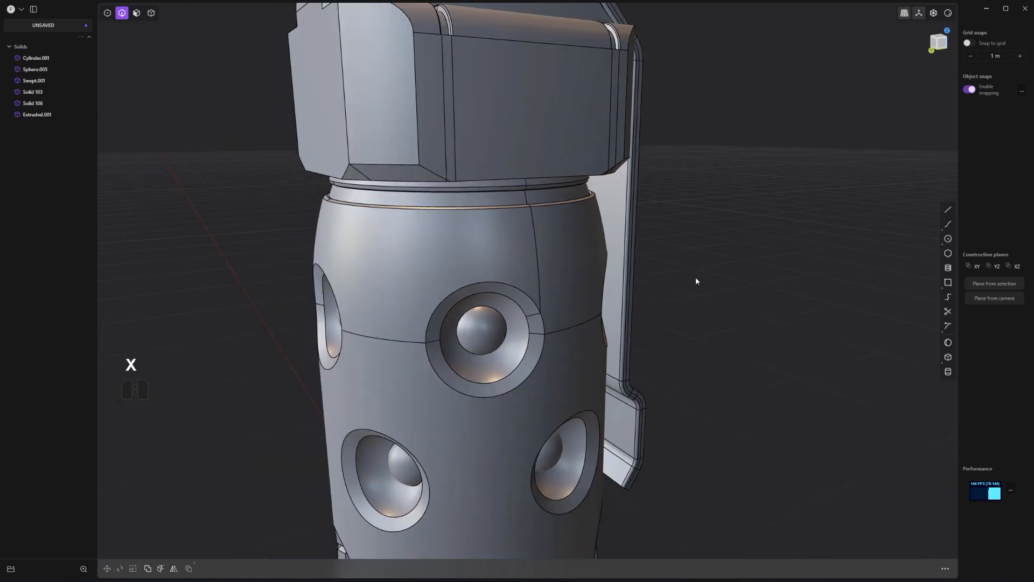
Step: Save the grenade project to a file
middle_click_drag(776, 282, 728, 289, "alt")
scroll(727, 290, "down", 5)
middle_click_drag(745, 363, 711, 328, "shift")
scroll(679, 308, "down", 2)
scroll(586, 429, "up", 1)
scroll(611, 180, "up", 2)
middle_click_drag(644, 273, 646, 331, "shift")
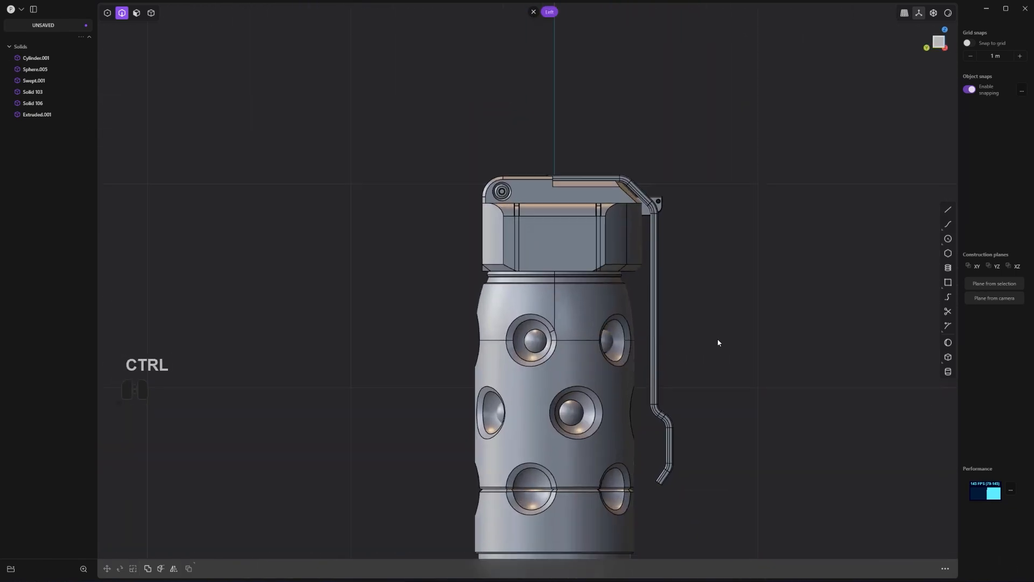
key("ctrl+e")
Step: Undo the deletion of the neck groove's rectangle
scroll(732, 339, "down", 1)
middle_click_drag(733, 339, 675, 269, "shift")
middle_click_drag(674, 269, 780, 298)
scroll(707, 260, "up", 2)
key("ctrl+z")
Step: Draw a closed five-sided polyline on one half of the head's flat back face, sloping its lower outer corner parallel to the head's bevelled edge
scroll(700, 291, "up", 1)
middle_click_drag(619, 253, 641, 242, "shift")
scroll(636, 161, "up", 2)
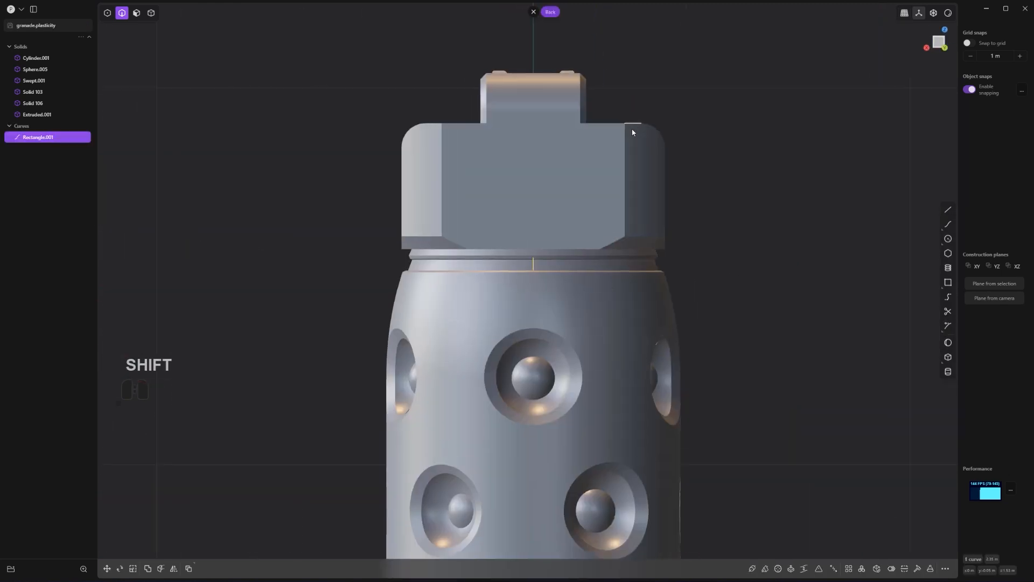
middle_click_drag(632, 129, 647, 160, "shift")
scroll(647, 161, "up", 1)
scroll(630, 189, "up", 1)
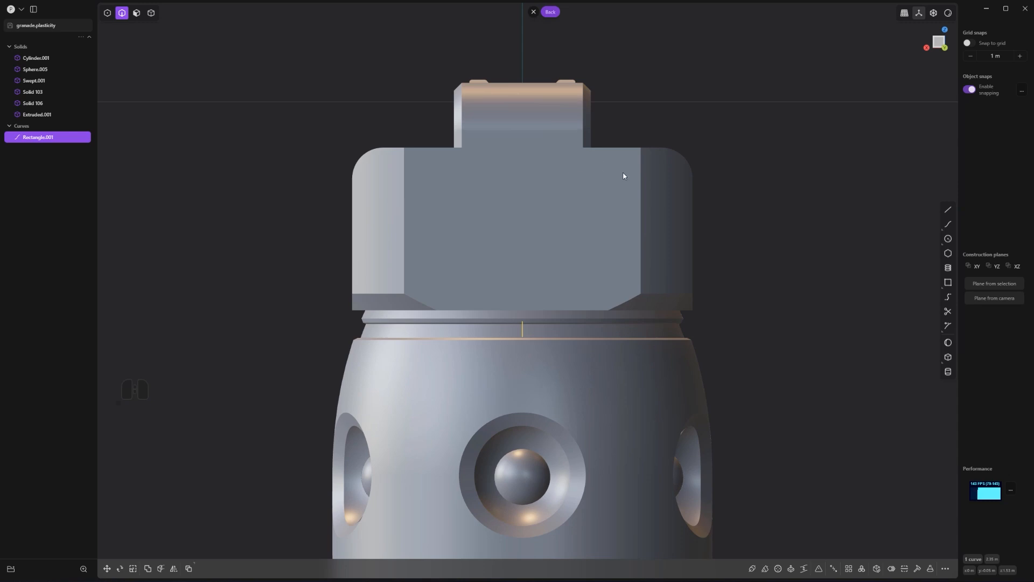
left_click(948, 210)
scroll(587, 195, "up", 1)
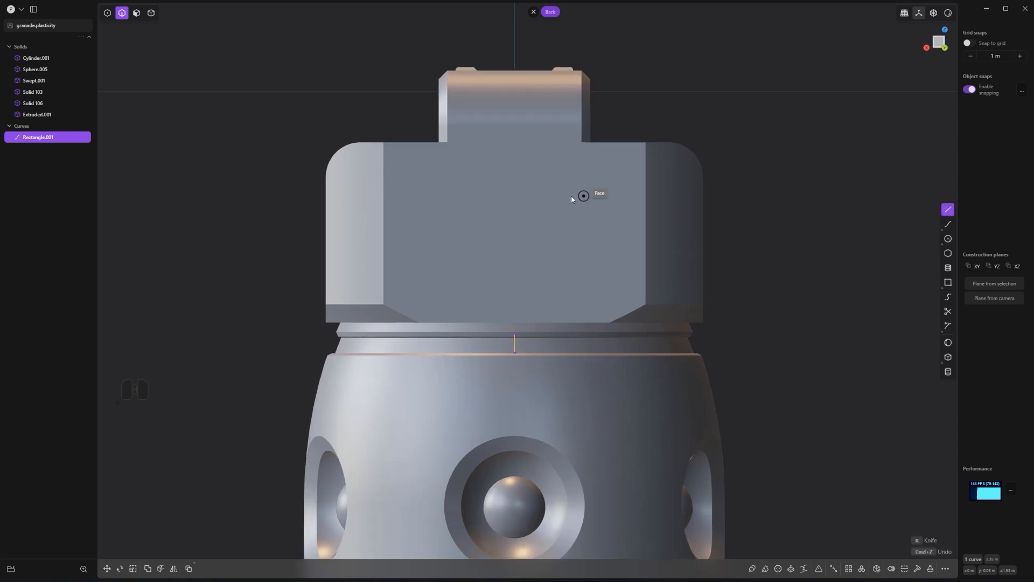
left_click(532, 166)
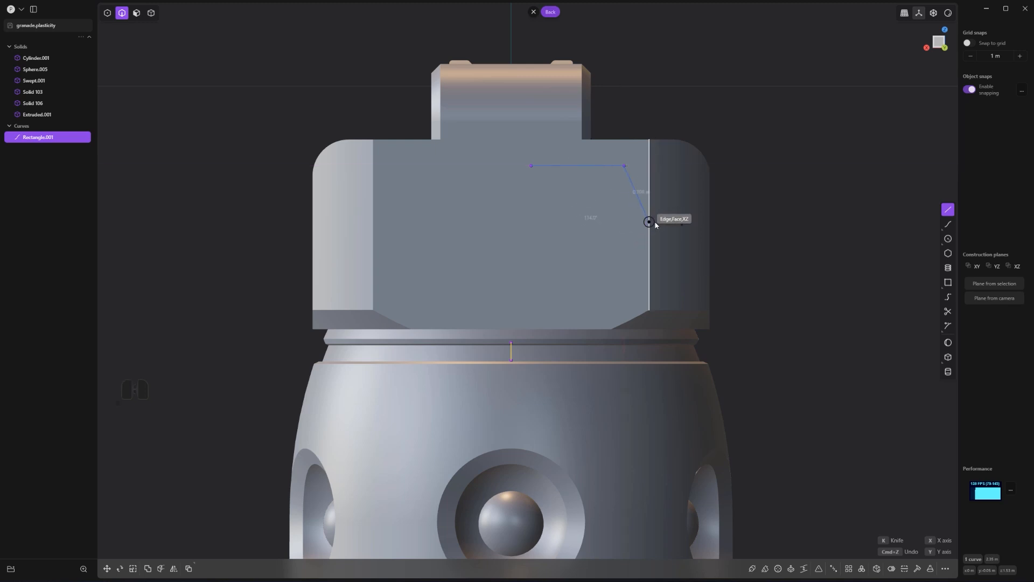
key("shift")
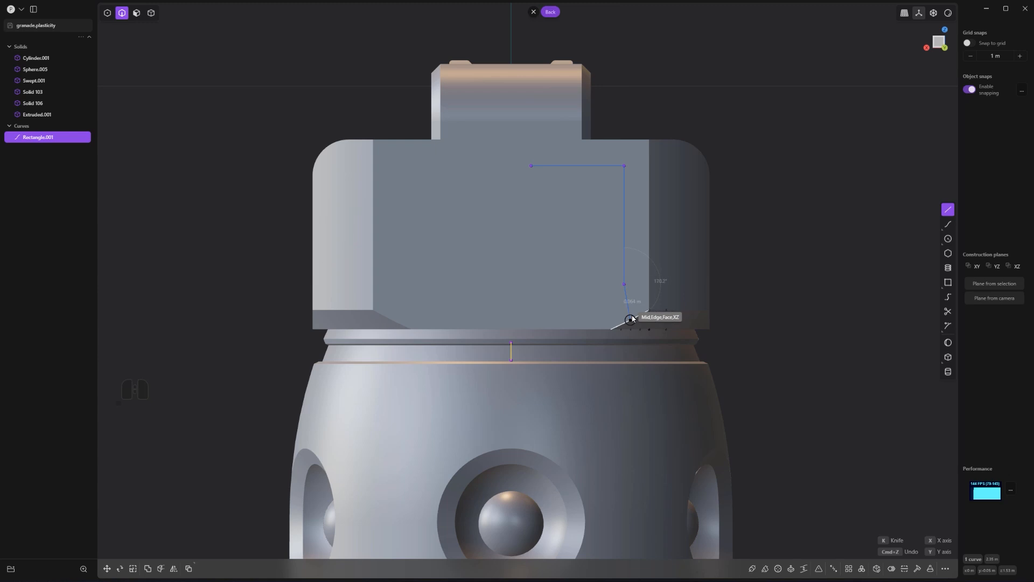
key("shift")
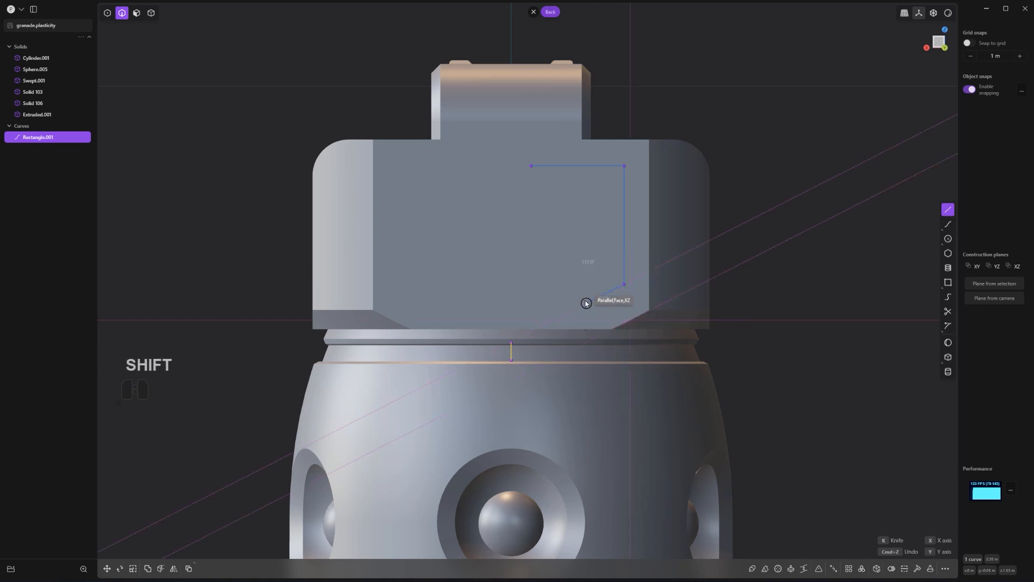
left_click(587, 303)
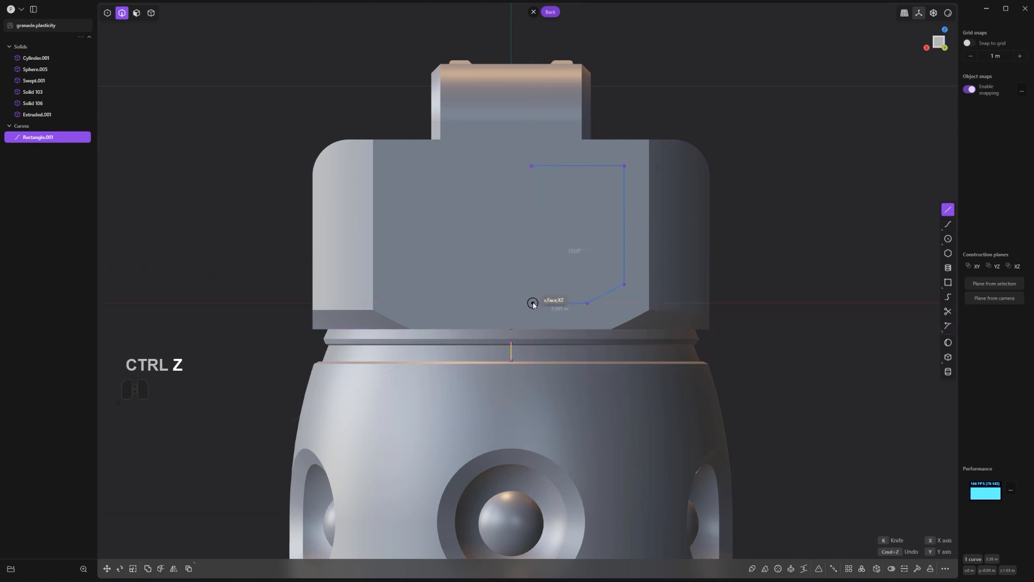
key("shift")
key("Caps_Lock")
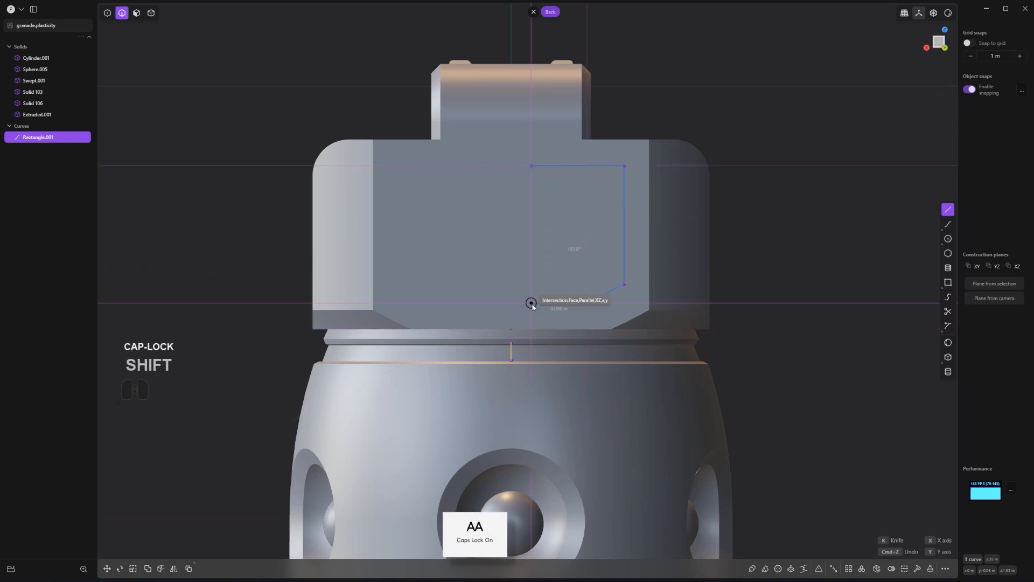
left_click(531, 302)
left_click(530, 166)
Step: Fillet the two upper corners and the lower inner corner of the polyline together
middle_click_drag(534, 174, 592, 249)
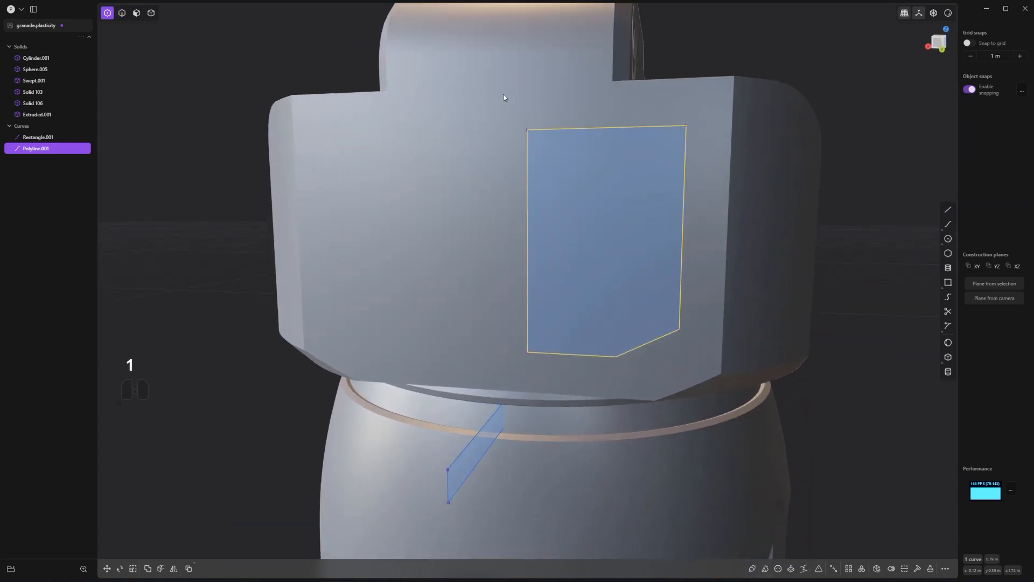
left_click_drag(503, 95, 548, 150)
left_click_drag(576, 373, 578, 371, "shift")
scroll(588, 339, "up", 2)
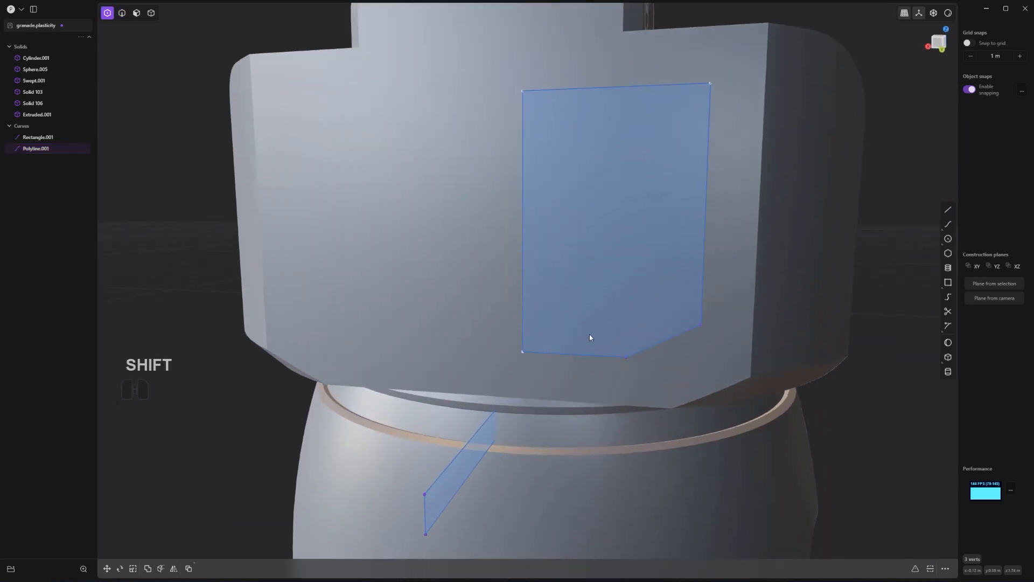
key("b")
mouse_move(612, 227)
left_mouse_down()
mouse_move(636, 235)
mouse_move(601, 213)
left_mouse_up()
left_click(634, 318)
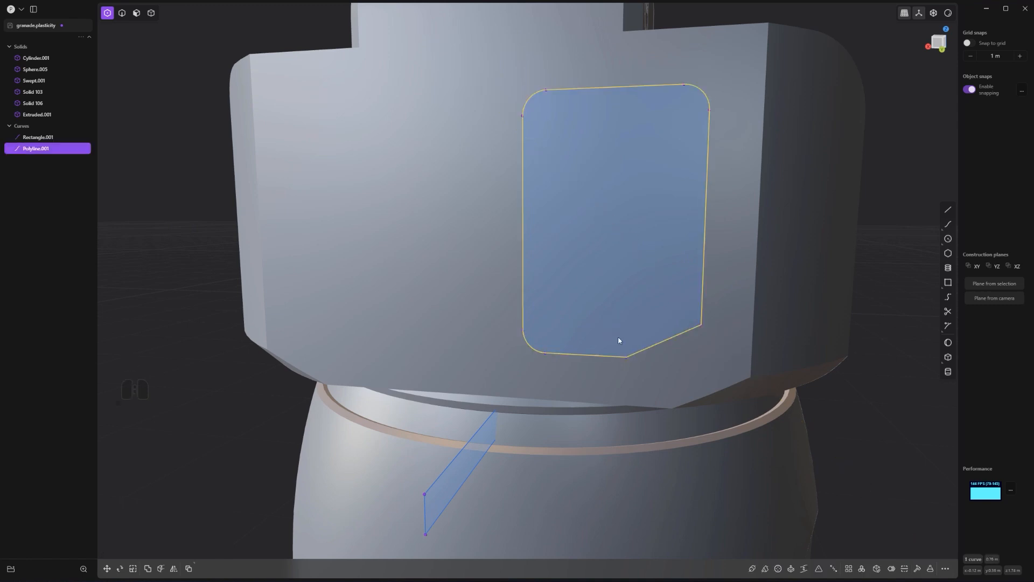
Step: Fillet the lower middle corner of the panel outline on the head's back face
left_click_drag(618, 340, 640, 360)
key("b")
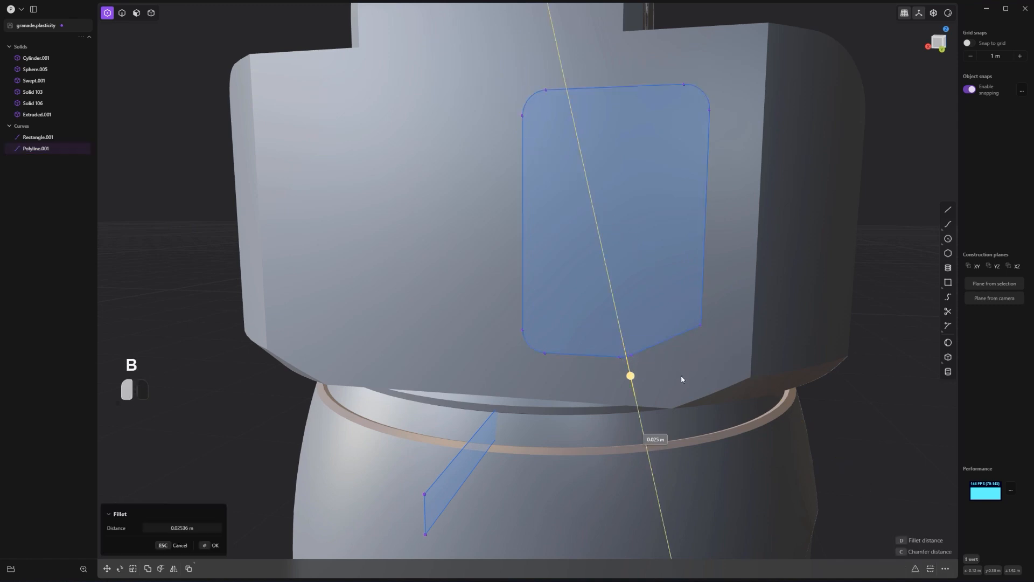
left_click_drag(719, 433, 723, 434)
right_click(604, 350)
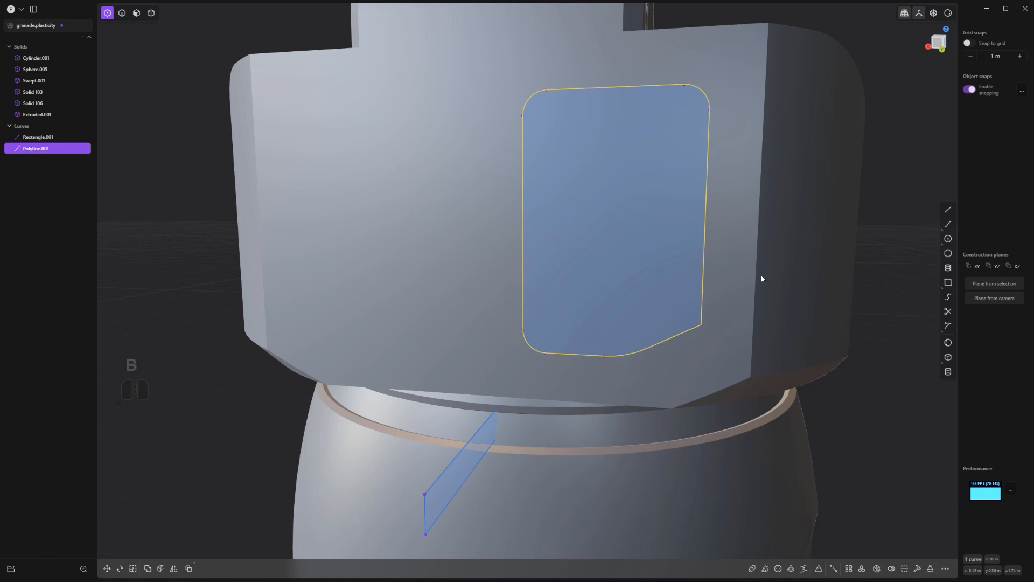
Step: Fillet the lower outer corner of the panel outline, the last sharp corner
left_click(702, 326)
key("b")
left_click_drag(703, 325, 746, 314)
right_click(738, 309)
scroll(706, 305, "down", 4)
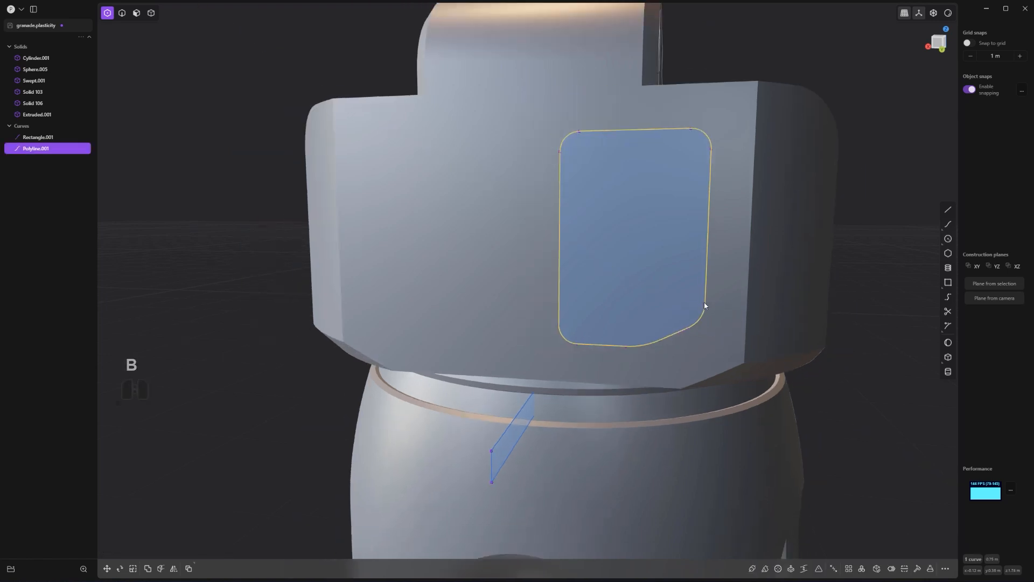
Step: Try to imprint the panel outline onto the head and undo the attempt
middle_click_drag(663, 288, 608, 299)
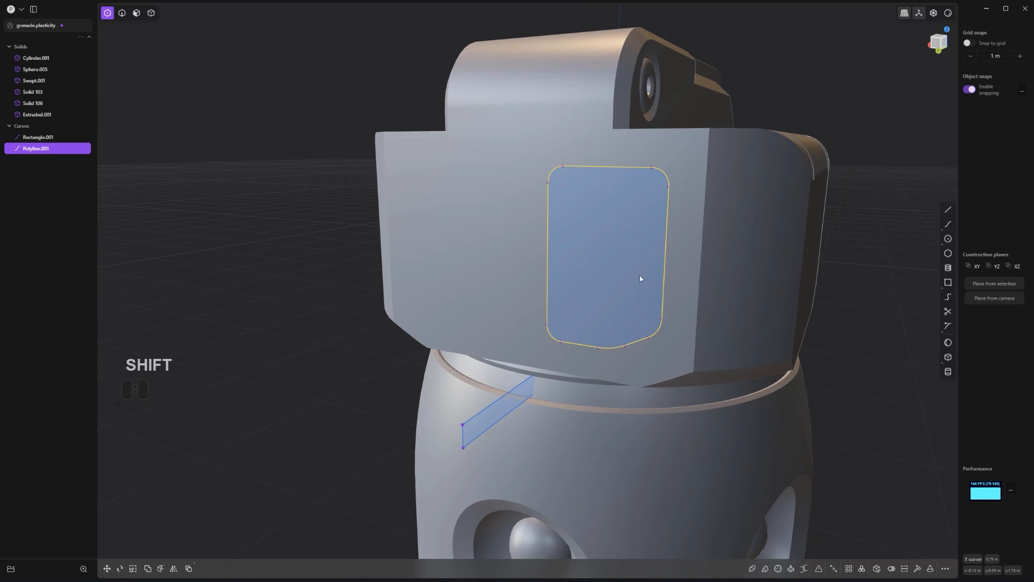
key("shift+i")
left_click(687, 256)
mouse_move(687, 257)
middle_mouse_down()
mouse_move(580, 267)
mouse_move(589, 240)
mouse_move(473, 231)
mouse_move(605, 237)
mouse_move(855, 345)
mouse_move(764, 278)
mouse_move(689, 272)
middle_mouse_up()
key("ctrl+z")
key("ctrl+z")
key("ctrl+z")
Step: Try again to imprint the outline curve with the head as target body, and cancel the operation
left_click(656, 202)
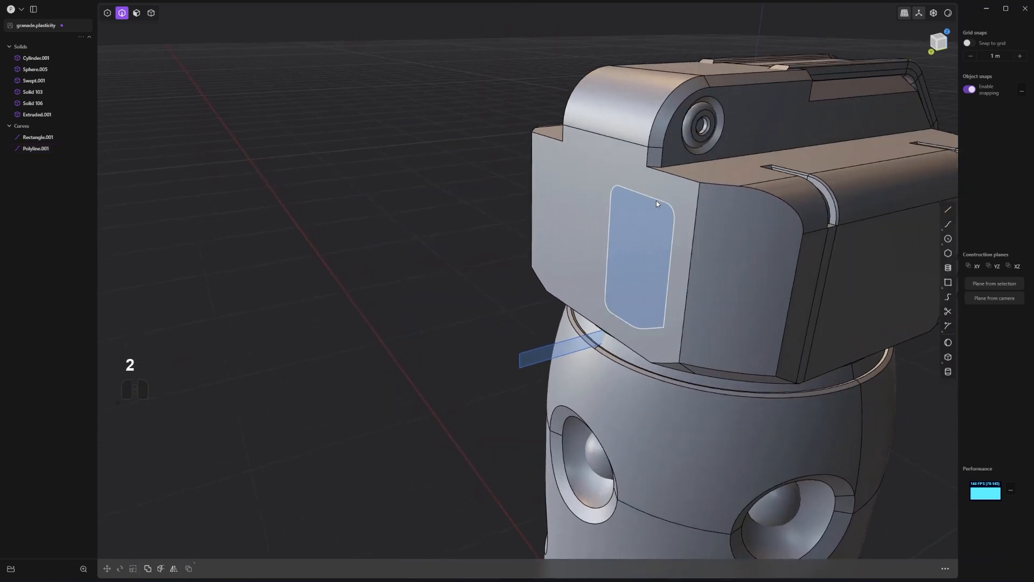
key("shift+i")
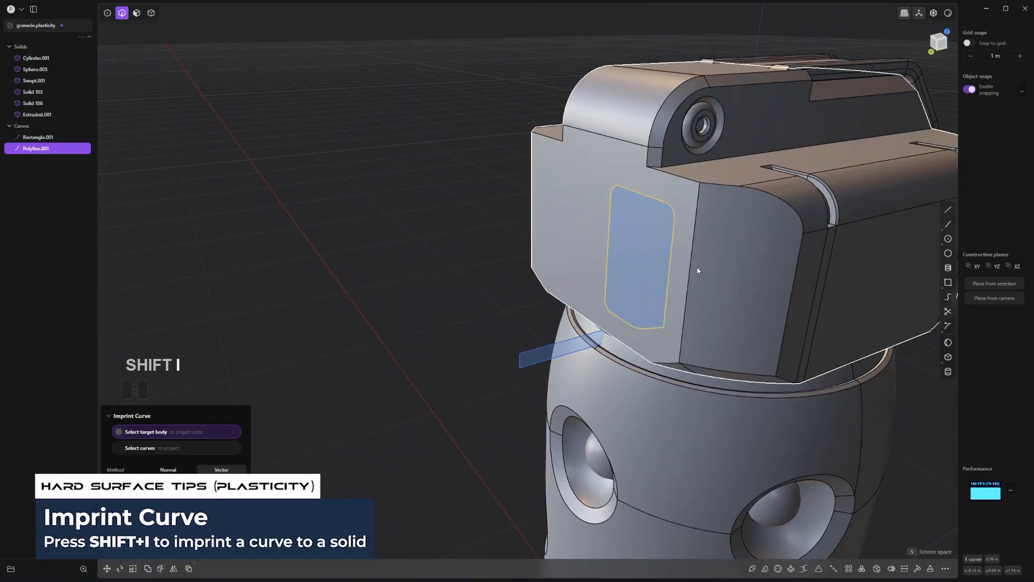
left_click(711, 284)
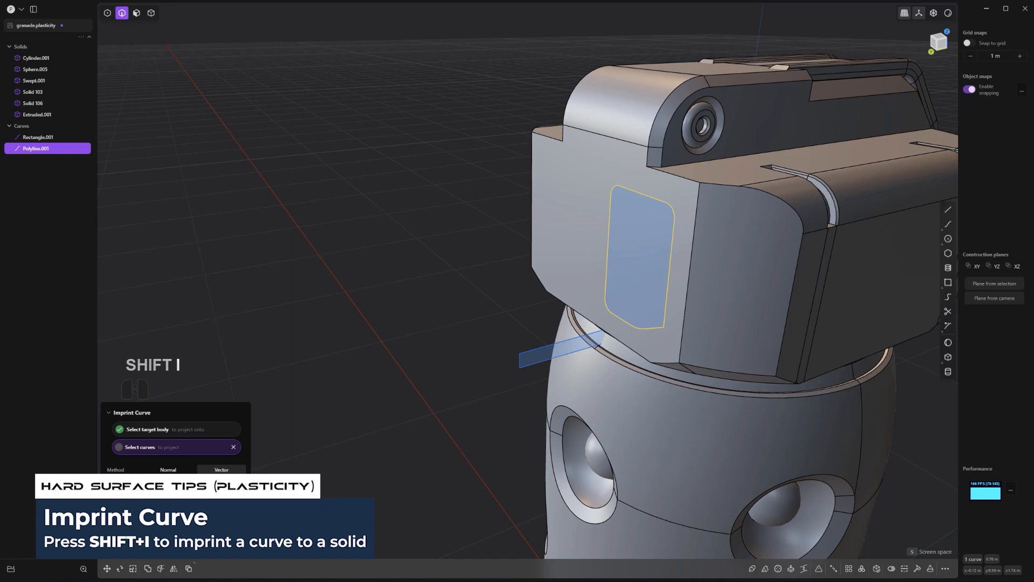
scroll(414, 431, "down", 3)
middle_click_drag(781, 330, 664, 311)
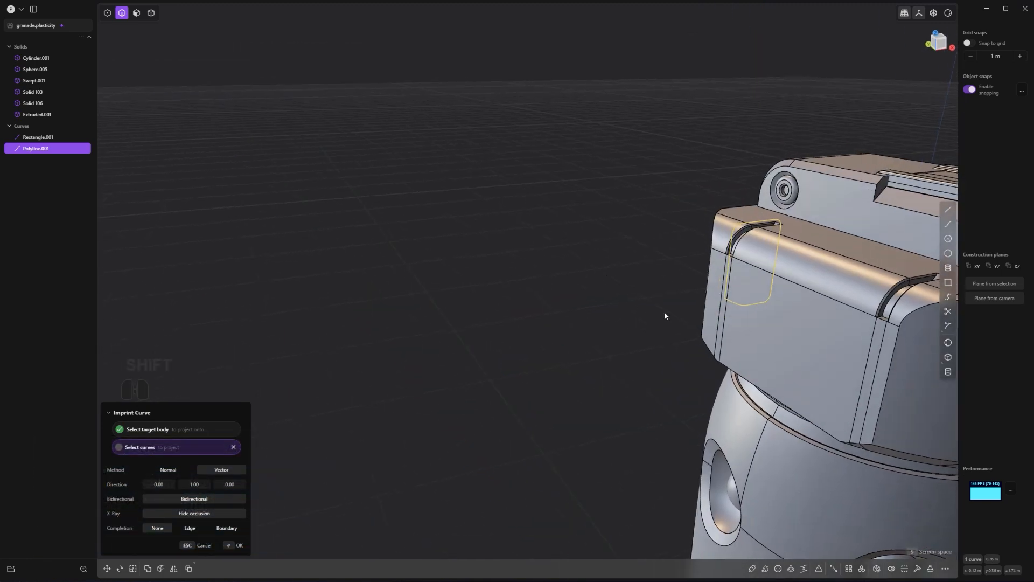
middle_click_drag(937, 353, 598, 287, "shift")
key("2")
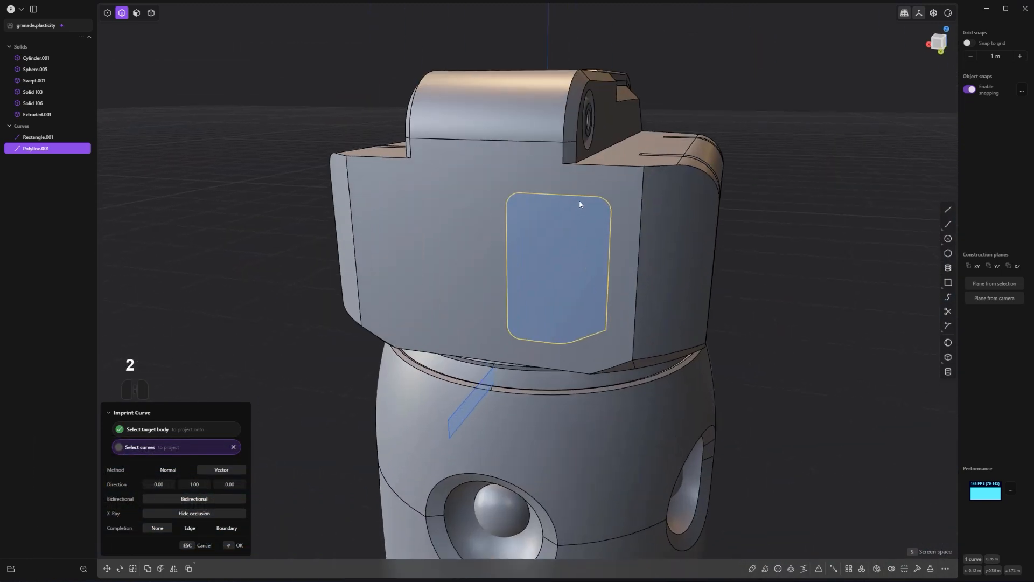
scroll(598, 234, "up", 5)
key("ctrl+z")
Step: Round the outline's remaining sharp lower outer corner with a fillet similar to the other corners
key("1")
scroll(603, 372, "up", 4)
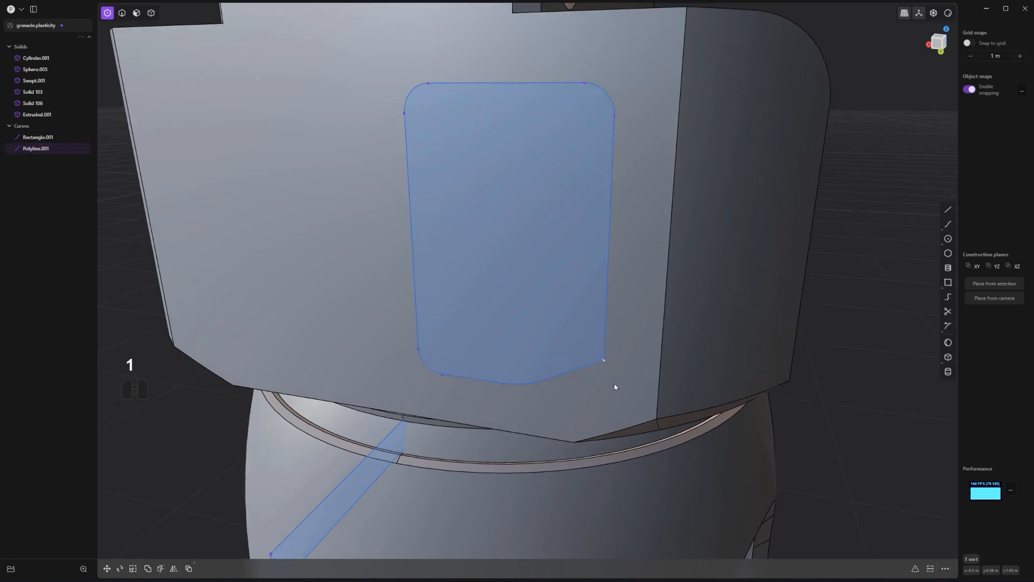
left_click(604, 357)
key("b")
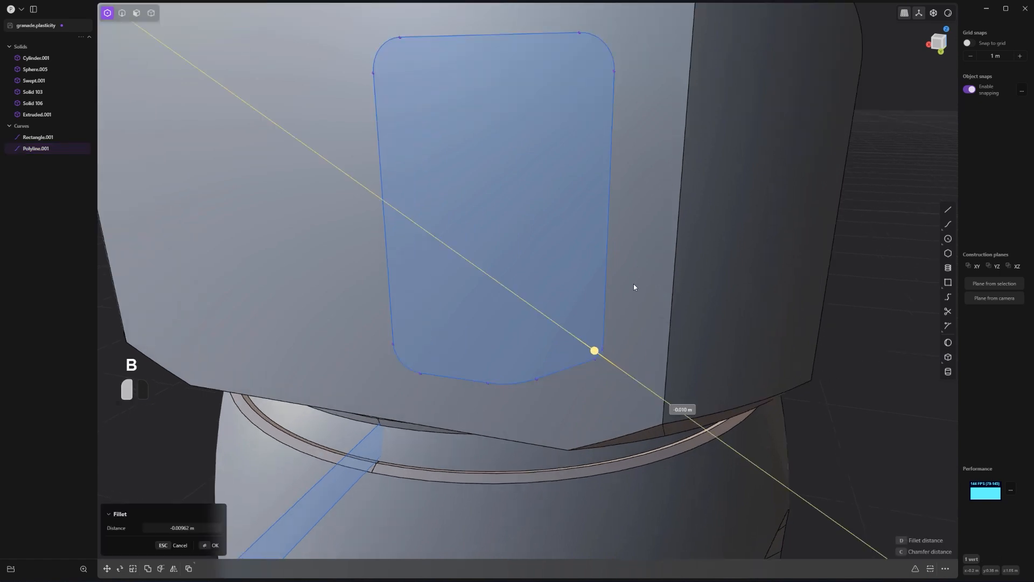
left_click(668, 322)
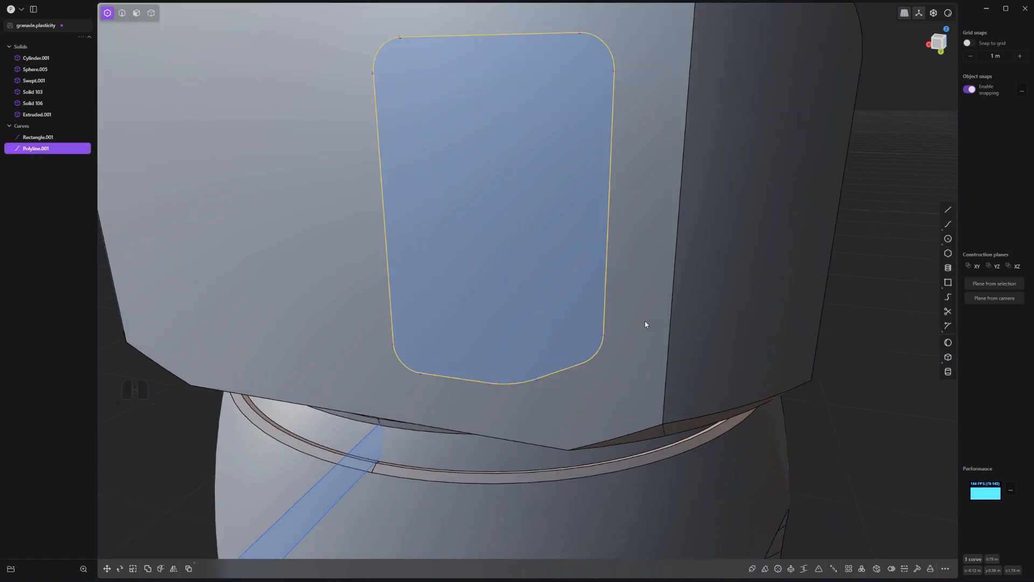
Step: Imprint the rounded outline onto the head's back face using the Vector method, and delete the source polyline
scroll(628, 313, "down", 5)
middle_click_drag(628, 313, 535, 311)
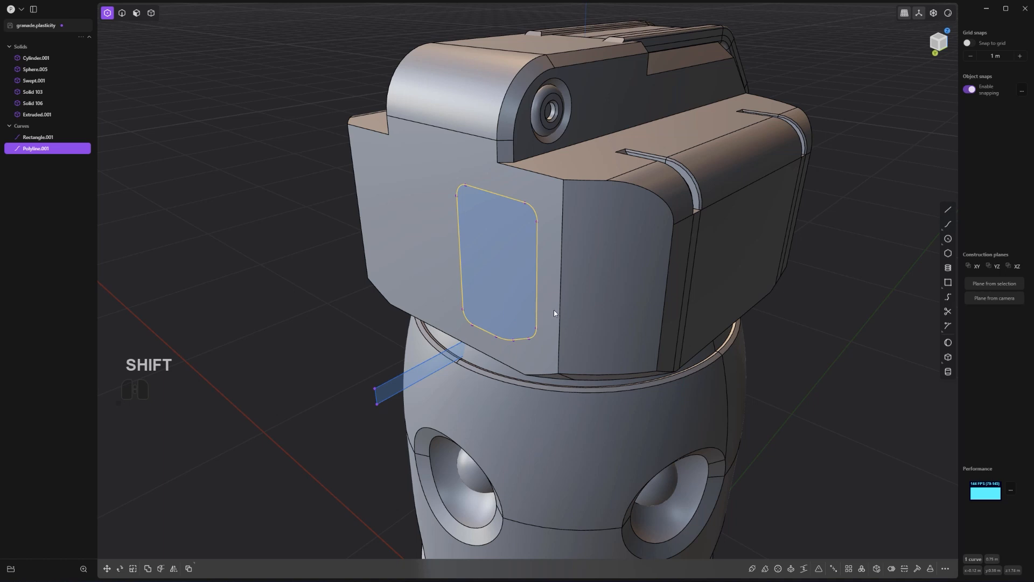
key("shift+i")
left_click(223, 516)
right_click(575, 360)
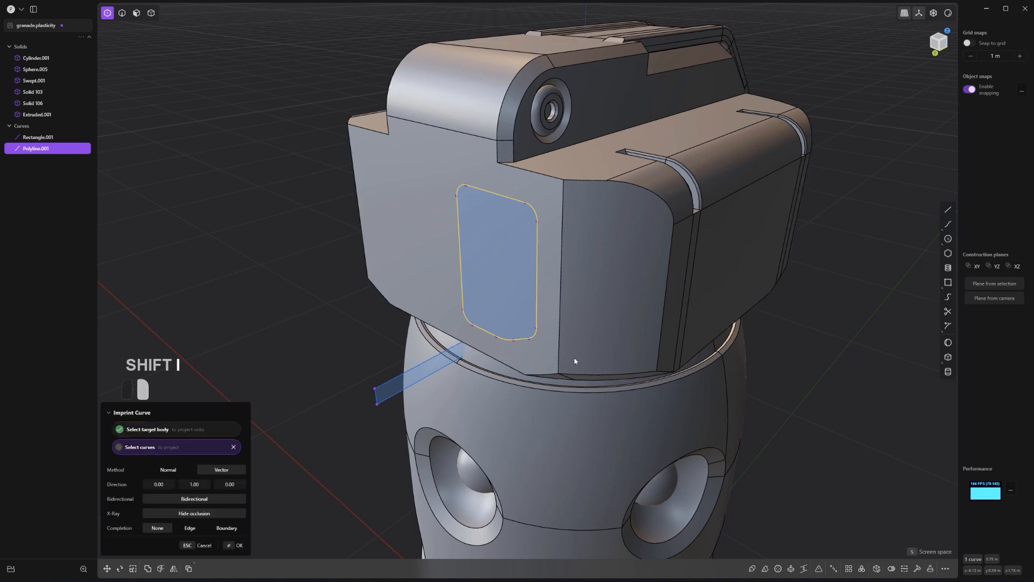
scroll(574, 360, "up", 2)
key("2")
left_click(534, 228)
key("x")
Step: Offset the imprinted panel face inward to form a shallow recess in the head
scroll(528, 213, "up", 3)
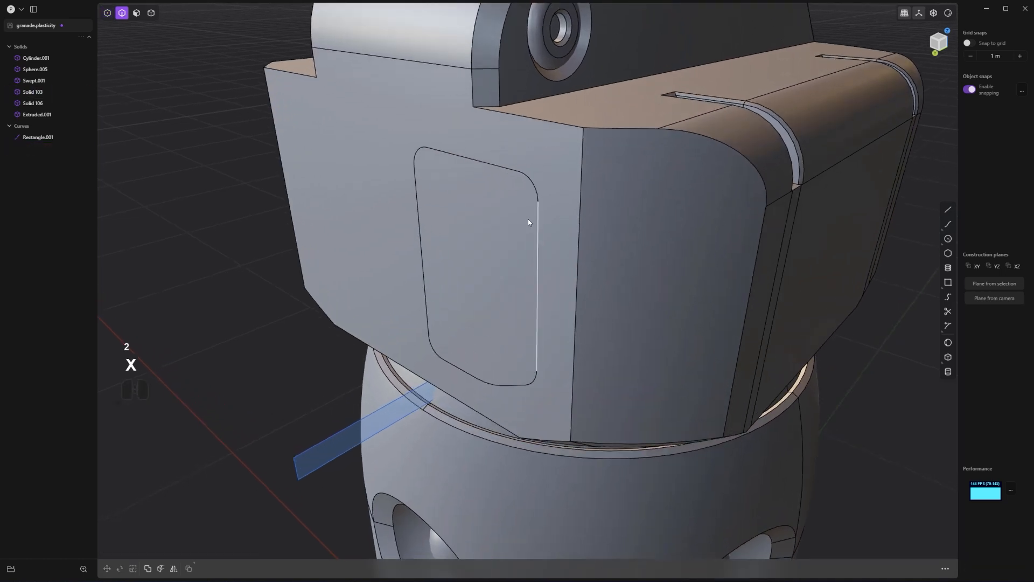
key("3")
left_click(512, 224)
left_click_drag(488, 229, 502, 225)
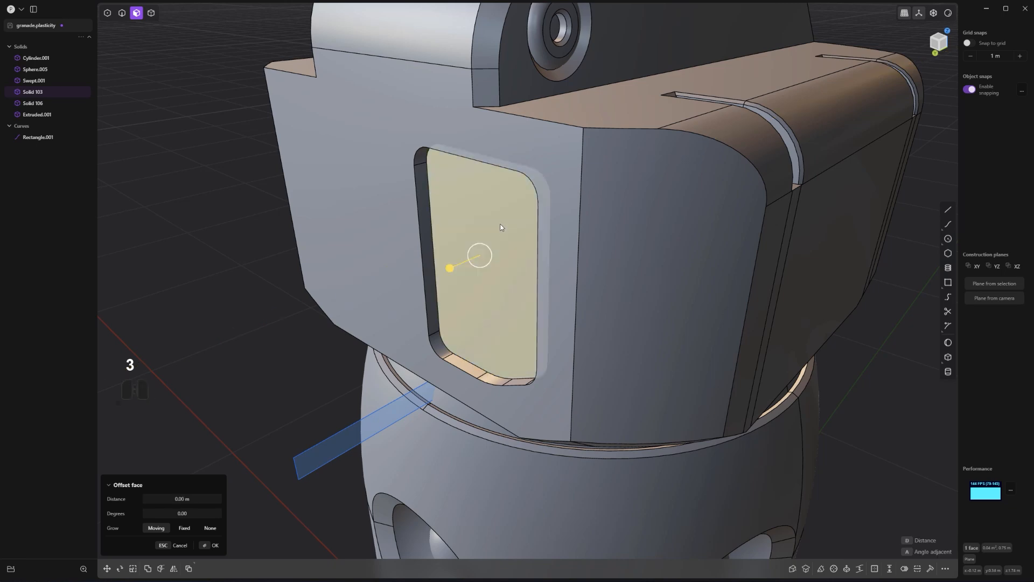
Step: Bevel the outer rim edge of the recess slightly
key("2")
left_click(492, 163)
left_click_drag(492, 163, 495, 161)
right_click(495, 160)
Step: Mirror the head along the X axis with the halves merged, so the recess is copied to the other half of the back face
scroll(522, 247, "down", 3)
scroll(522, 246, "down", 2)
scroll(538, 222, "down", 3)
middle_click_drag(554, 293, 588, 259, "shift")
scroll(588, 259, "down", 2)
scroll(592, 262, "up", 1)
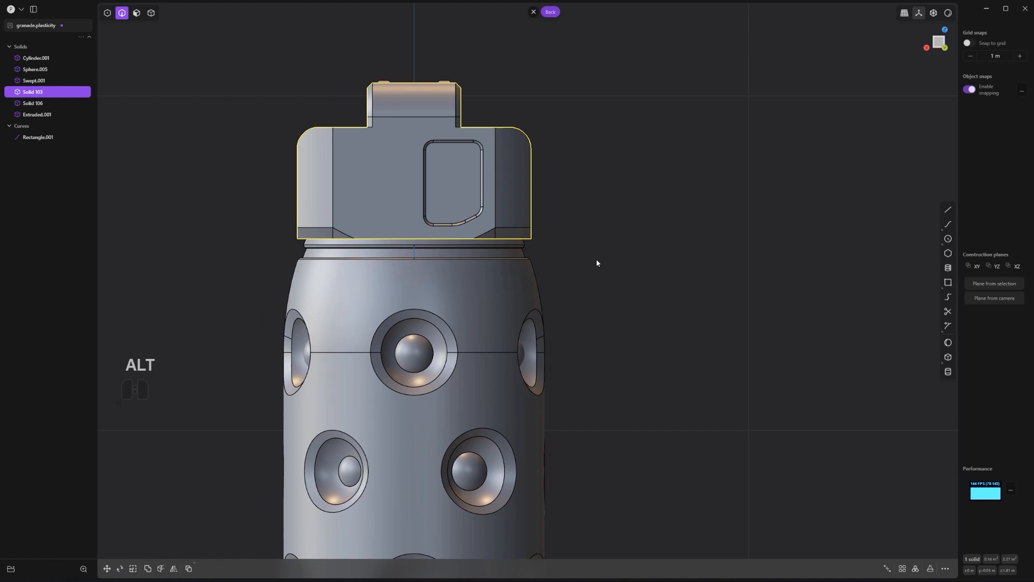
left_click(542, 211)
key("alt+x")
scroll(505, 244, "down", 4)
middle_click_drag(558, 297, 577, 44, "shift")
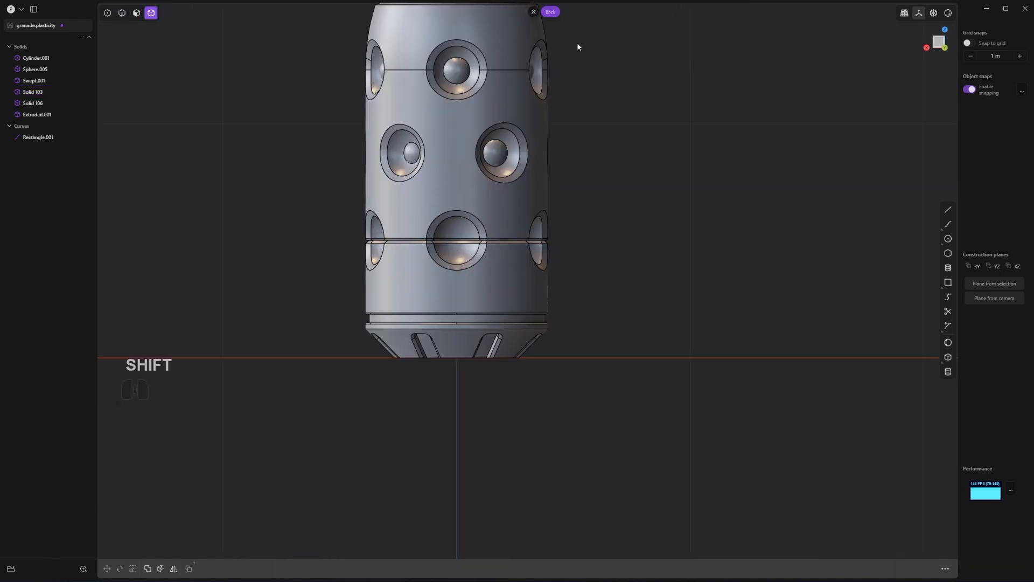
scroll(578, 47, "down", 3)
left_click(513, 50)
key("alt+x")
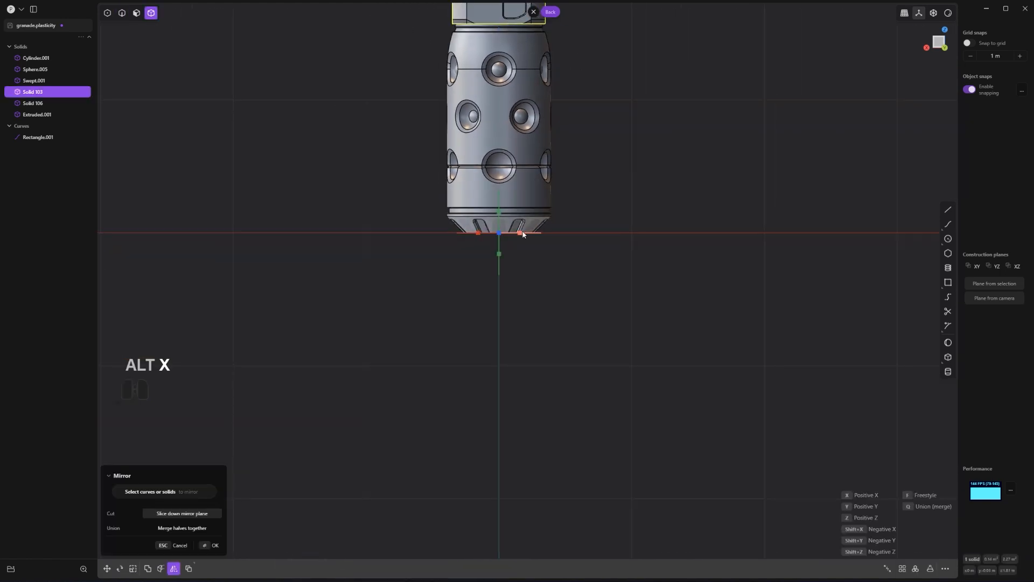
key("q")
right_click(622, 220)
Step: Start a polyline at the lever block's hole centre in side view, sloping outward parallel to the head's slanted edge, followed by a vertical segment
middle_click_drag(616, 153, 714, 274, "shift")
middle_click_drag(651, 270, 376, 271, "shift")
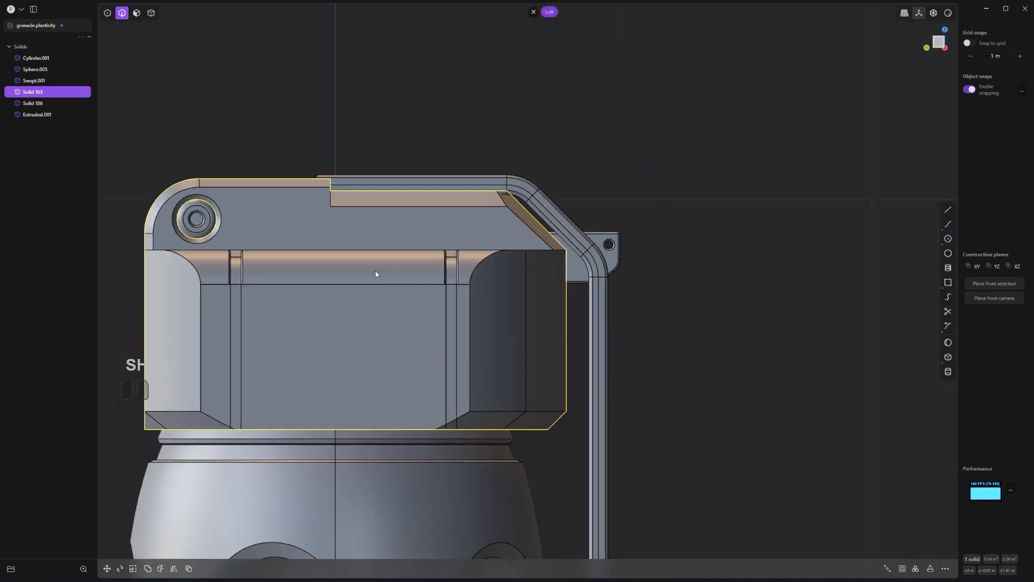
scroll(577, 251, "up", 3)
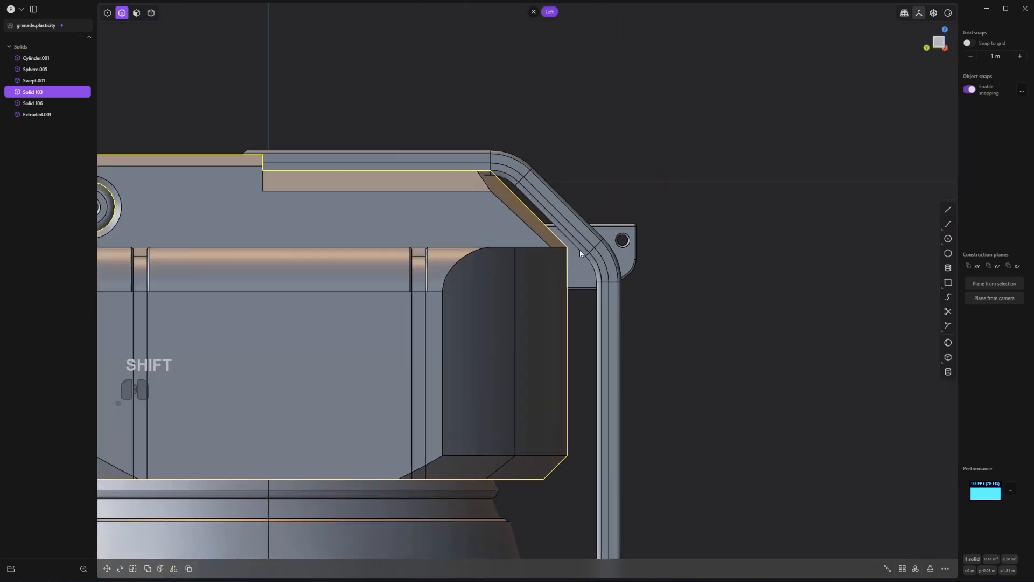
scroll(621, 264, "up", 2)
middle_click_drag(721, 231, 652, 214, "shift")
scroll(622, 264, "up", 1)
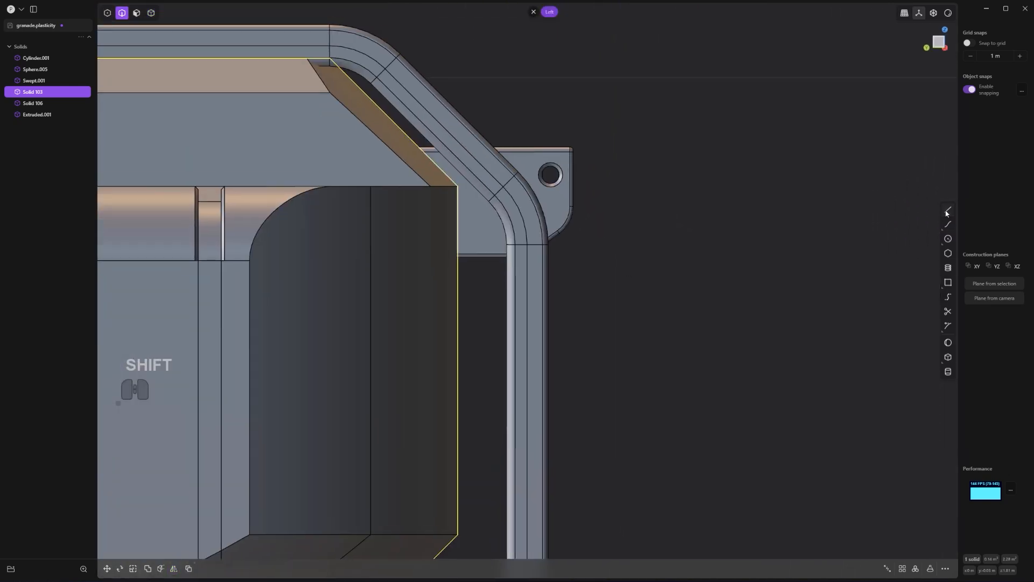
left_click(552, 178)
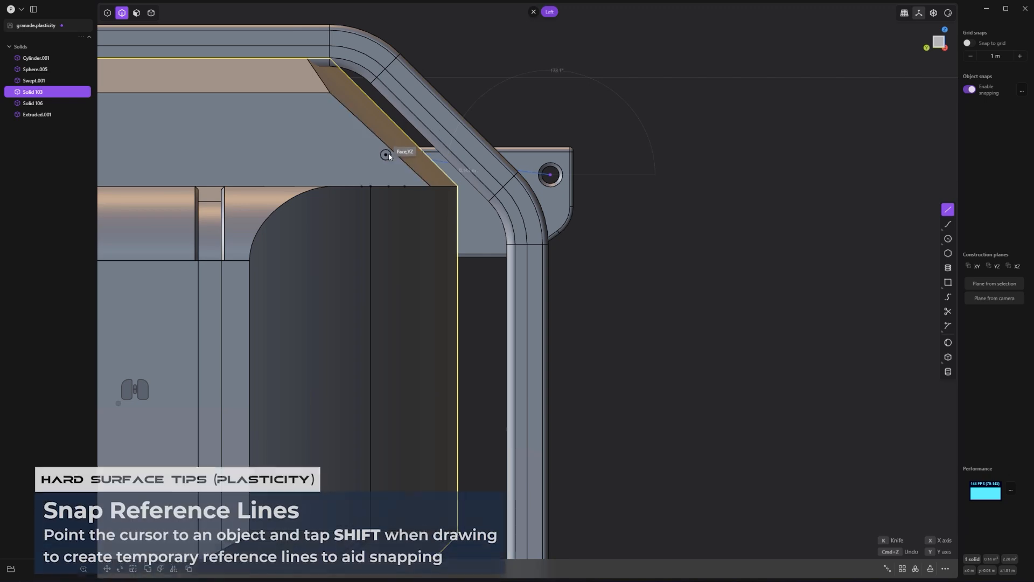
key("shift")
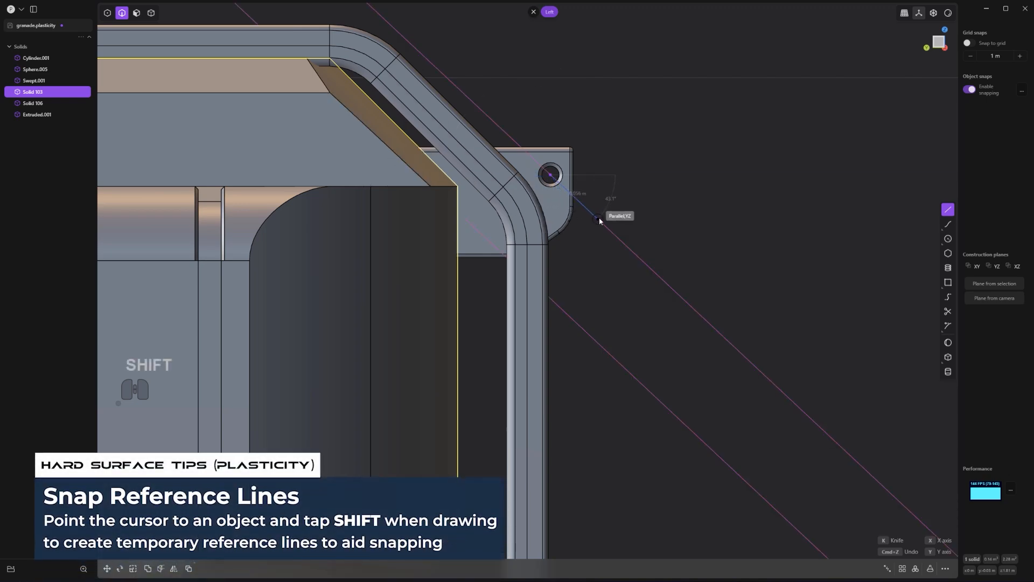
left_click(593, 217)
scroll(594, 227, "down", 4)
middle_click_drag(595, 330, 567, 189, "shift")
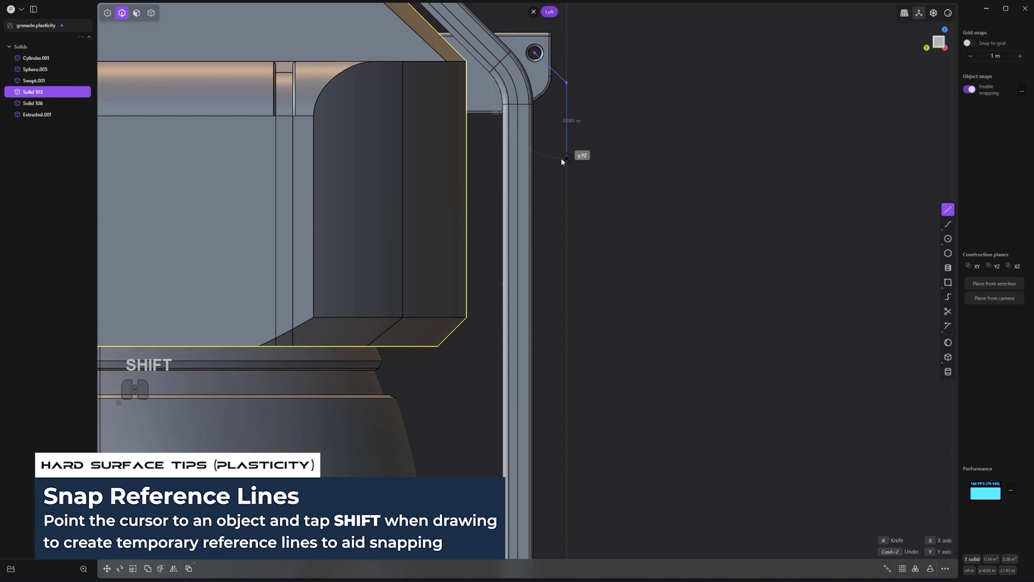
left_click(561, 161)
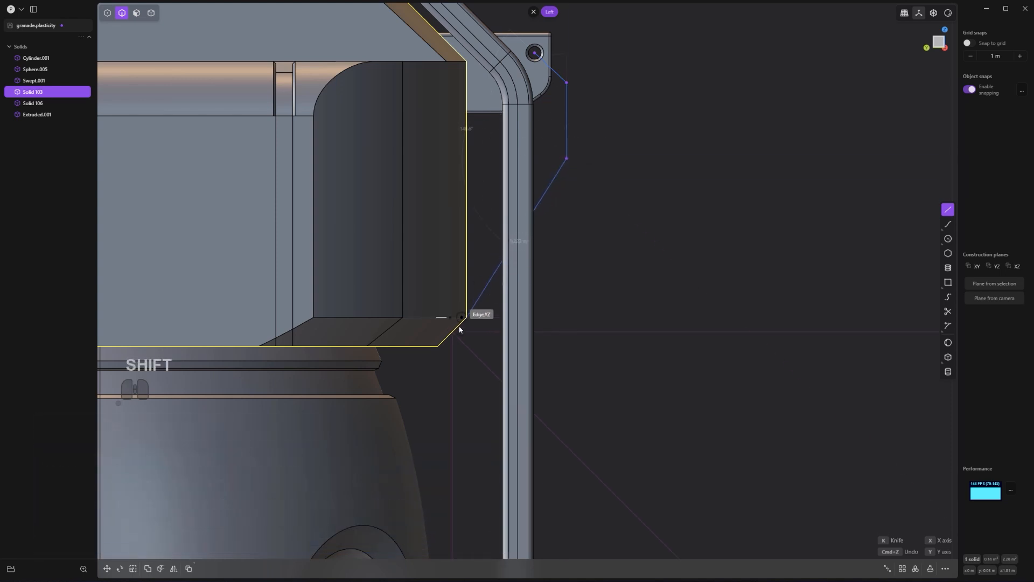
Step: Finish the polyline with a short inward slant parallel to the head's lower bevel edge and a long vertical segment alongside the lever
middle_click_drag(581, 160, 580, 232, "shift")
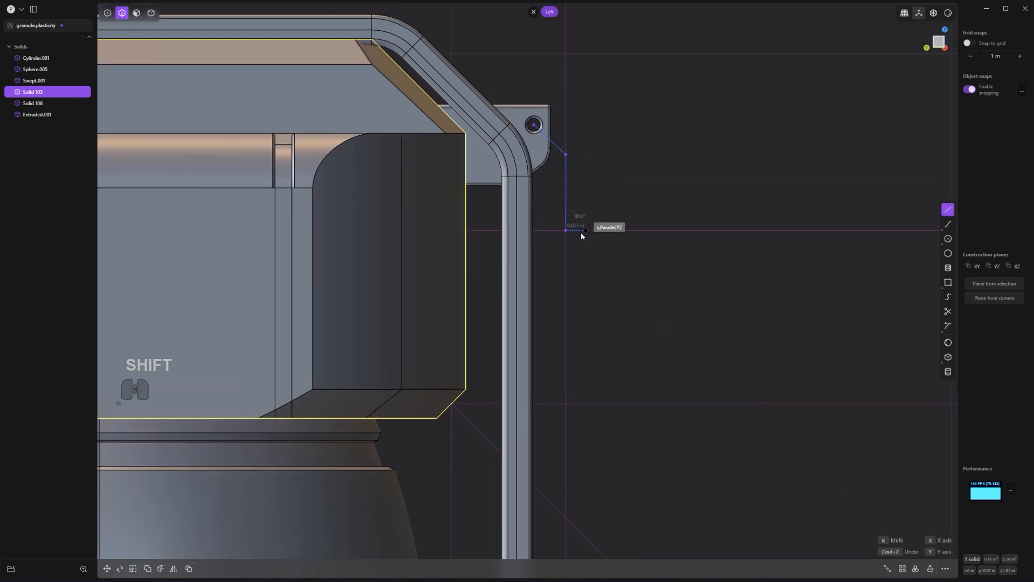
scroll(581, 232, "up", 3)
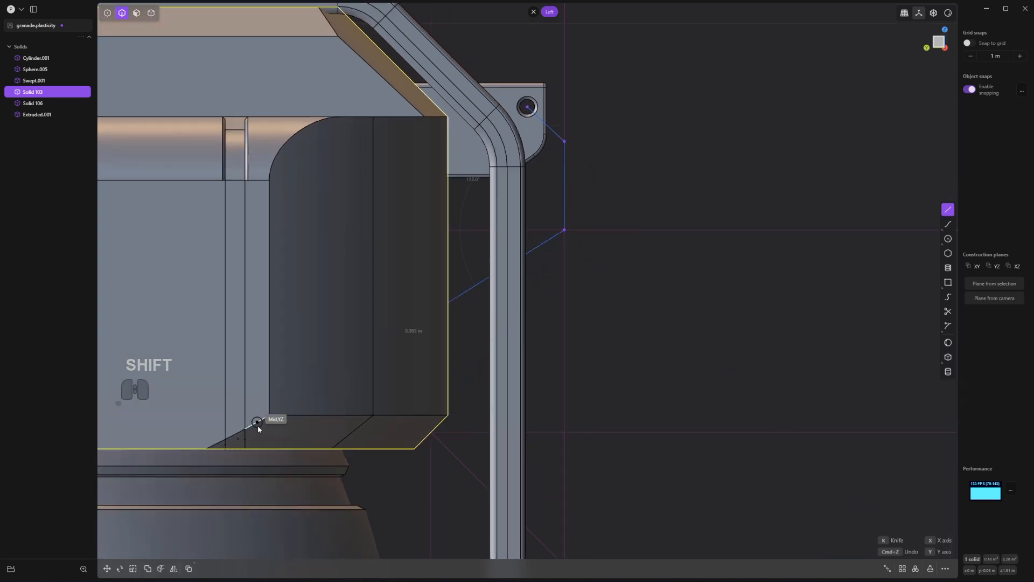
left_click(544, 242)
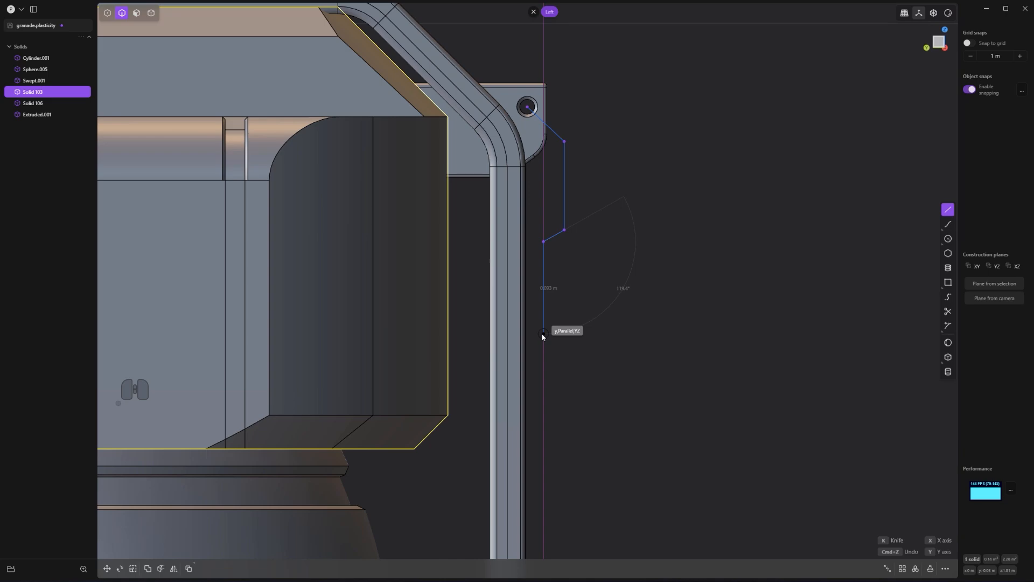
left_click(544, 398)
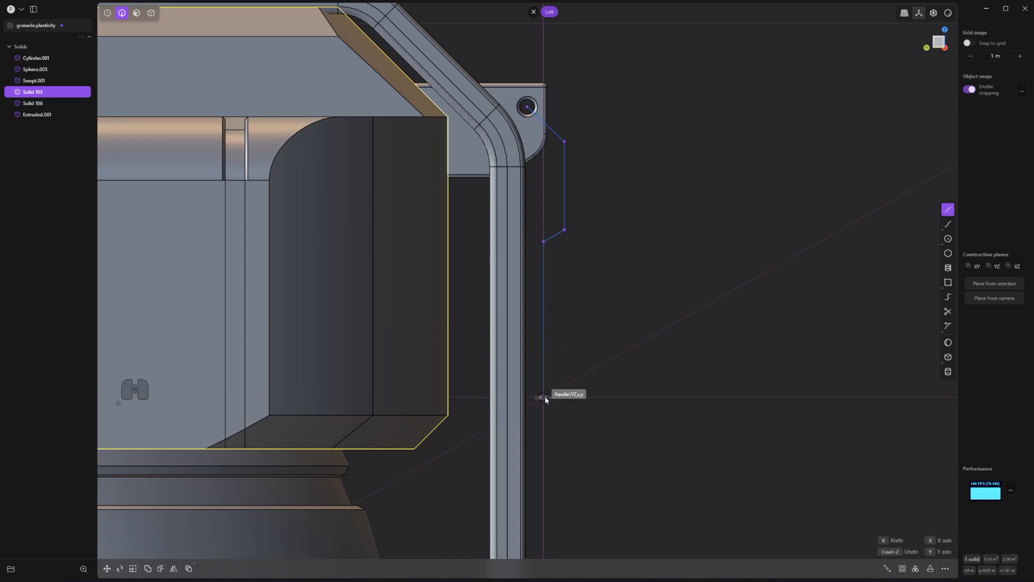
right_click(545, 398)
Step: Move the polyline sideways along the X axis, away from the lever block
middle_click_drag(614, 345, 523, 344)
middle_click_drag(458, 317, 506, 327, "shift")
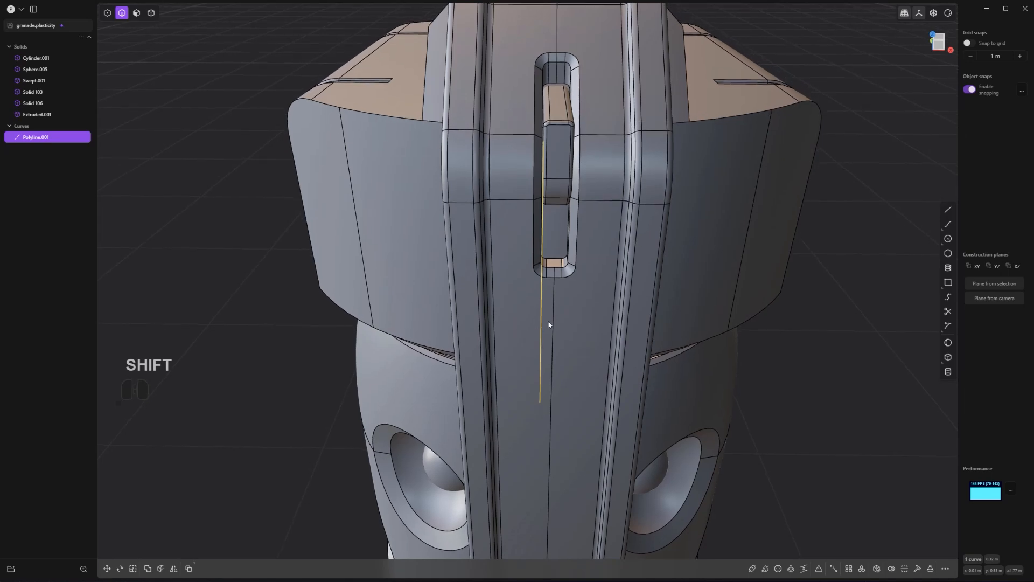
key("g")
left_click_drag(577, 292, 543, 288)
Step: Mirror the polyline along the X axis to get a matching curve on the block's other side
middle_click_drag(544, 288, 525, 357)
key("alt+x")
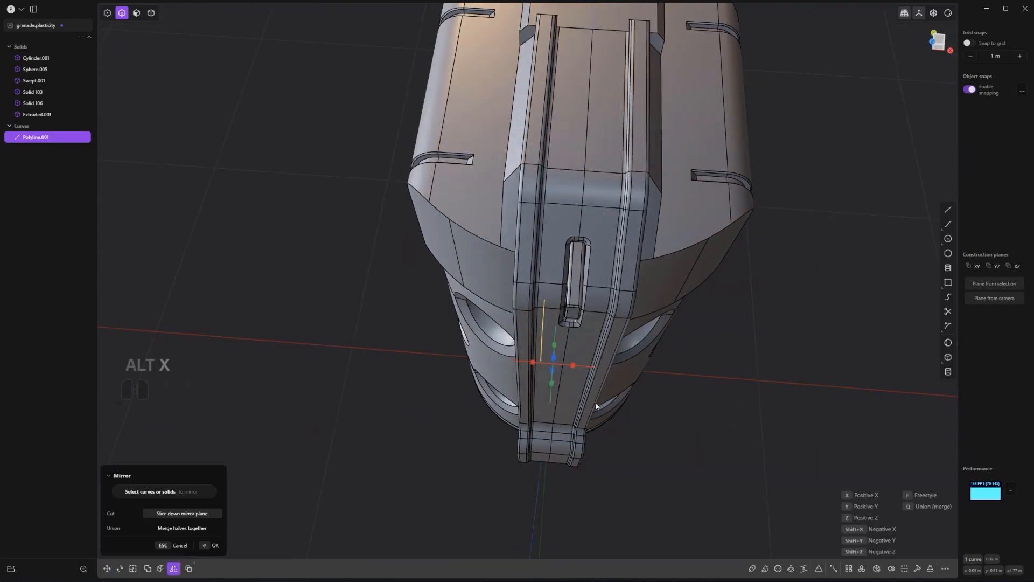
left_click(534, 363)
right_click(540, 363)
Step: Draw a straight line connecting the upper ends of the two mirrored polylines across the lever block
scroll(540, 363, "up", 1)
middle_click_drag(540, 362, 765, 231)
scroll(612, 275, "up", 3)
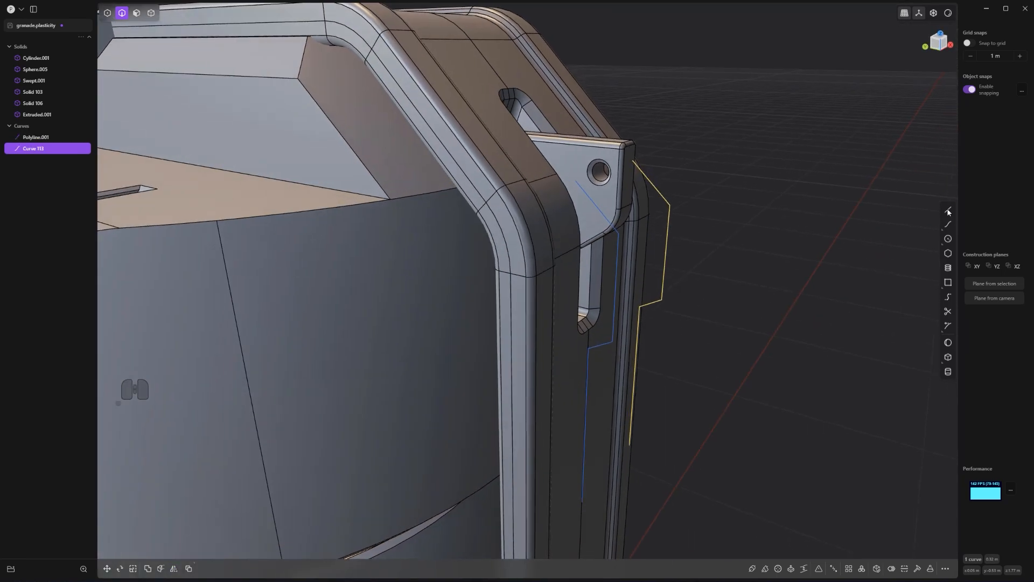
left_click(947, 209)
middle_click_drag(703, 229, 666, 256)
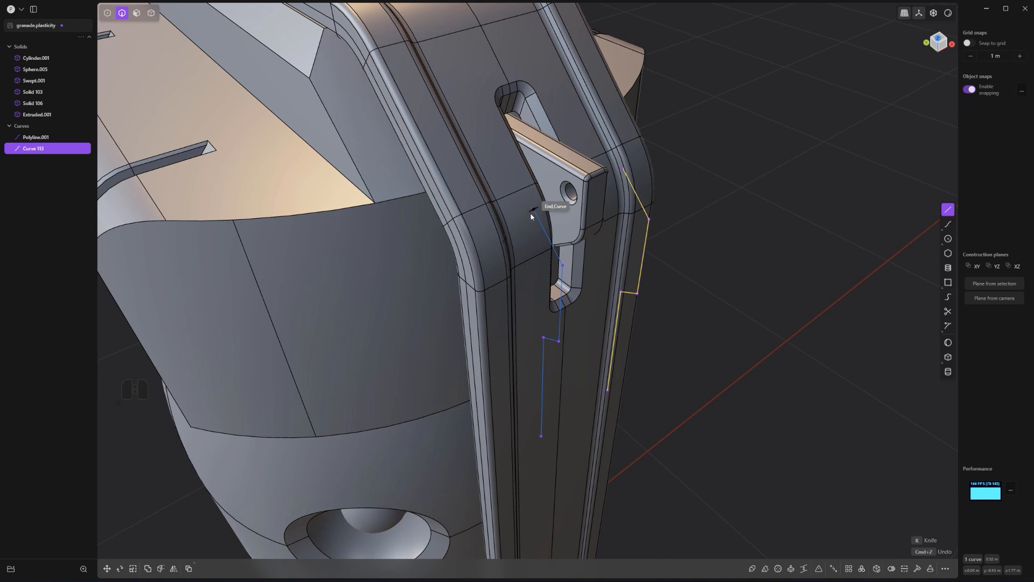
left_click(532, 210)
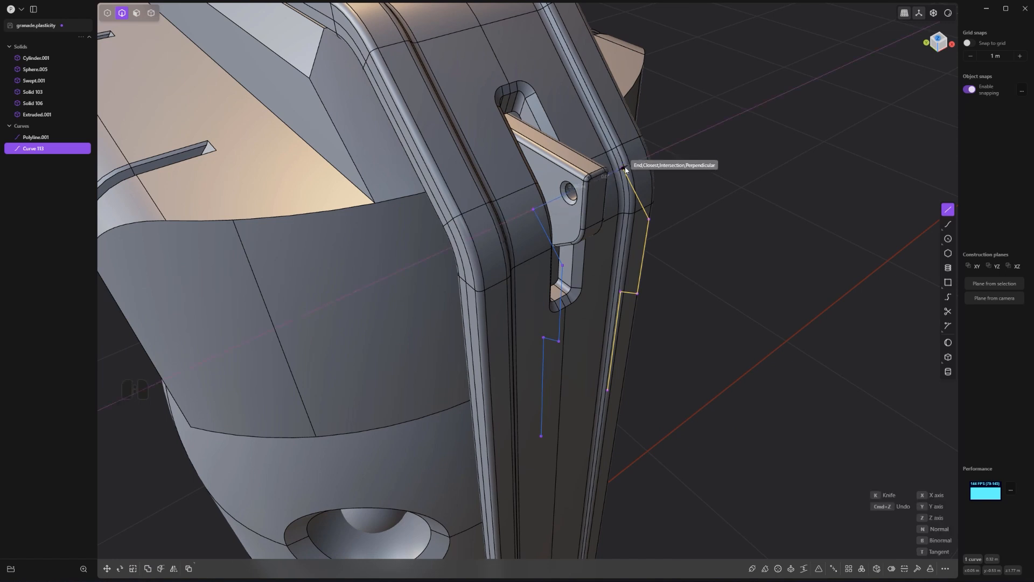
left_click(625, 169)
Step: Draw a second straight line connecting the lower ends of the two polylines
left_click(947, 210)
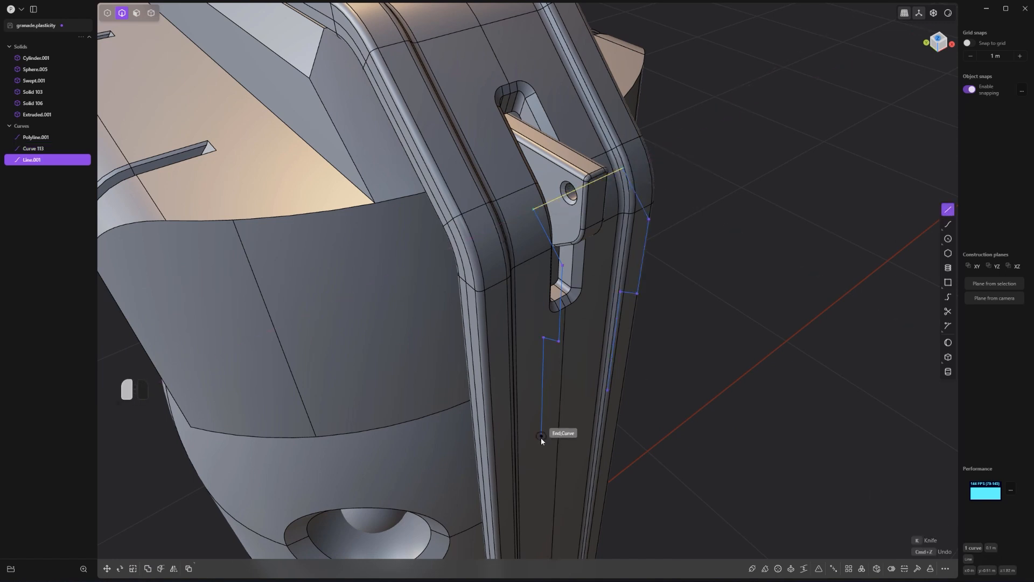
left_click(541, 437)
left_click(607, 389)
Step: Join the two polylines and the two connecting lines into a single closed curve
scroll(624, 386, "up", 3)
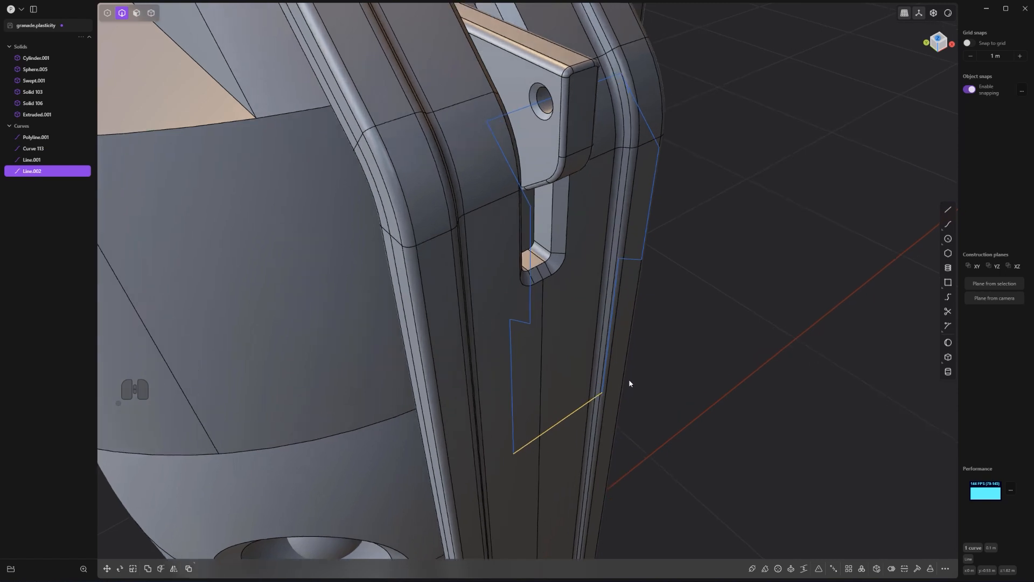
left_click(641, 260, "shift")
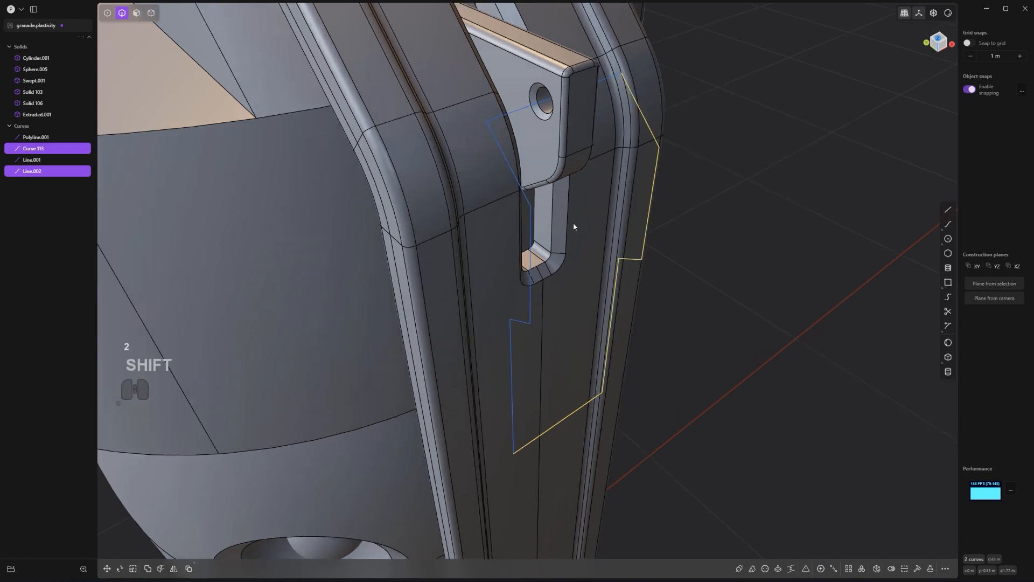
left_click(495, 122, "shift")
key("f")
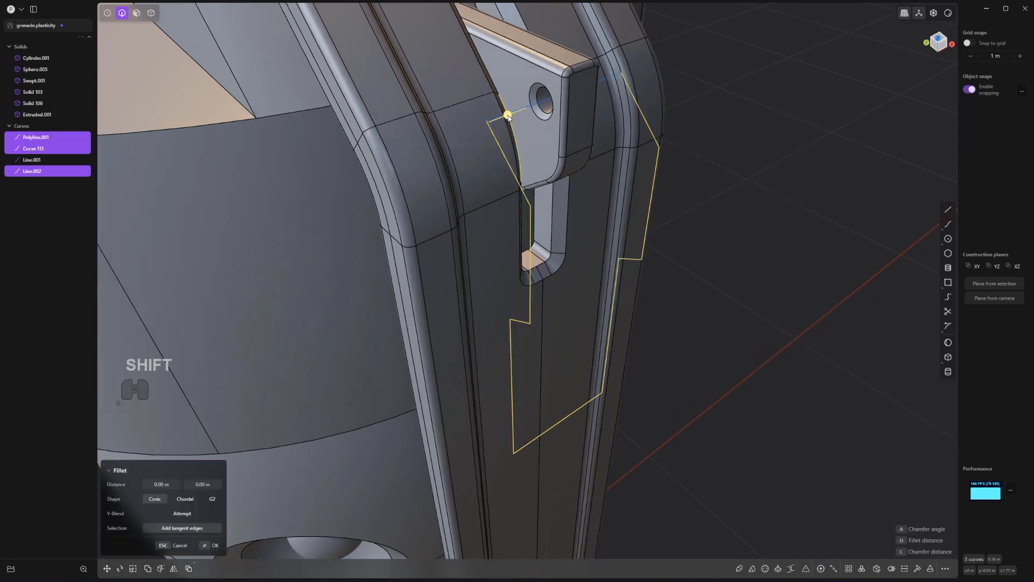
key("ctrl+j")
Step: Fillet the closed curve's four outer corner points, at the ends of the upper and lower connecting lines
scroll(573, 253, "up", 2)
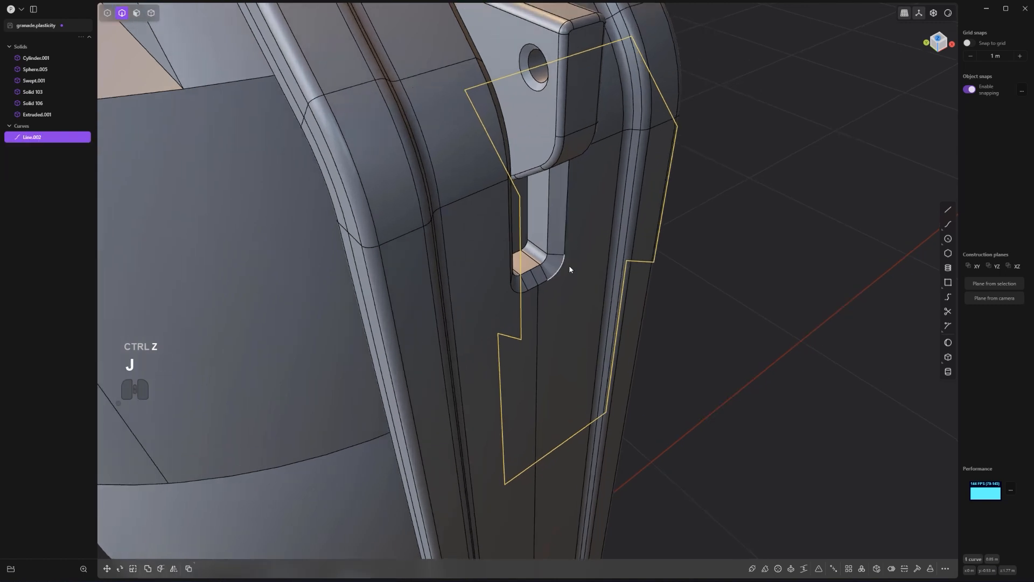
middle_click_drag(531, 304, 522, 294, "shift")
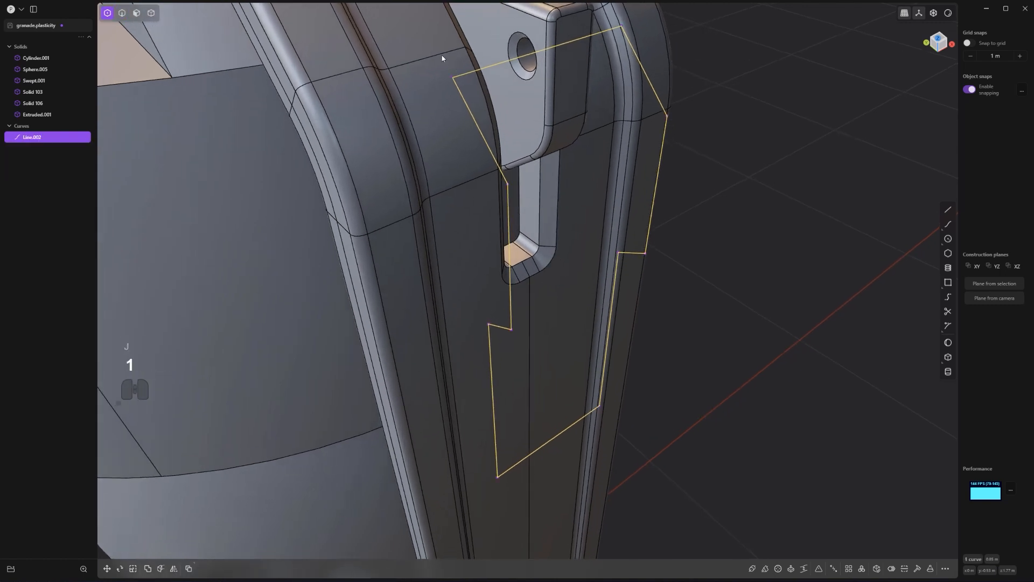
left_click(452, 77)
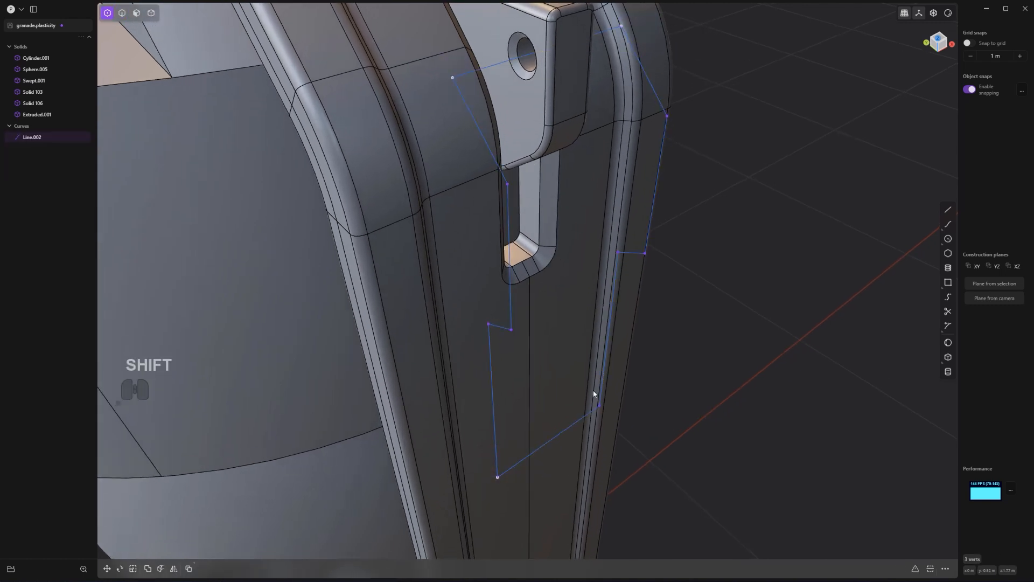
key("b")
left_click_drag(552, 296, 576, 299)
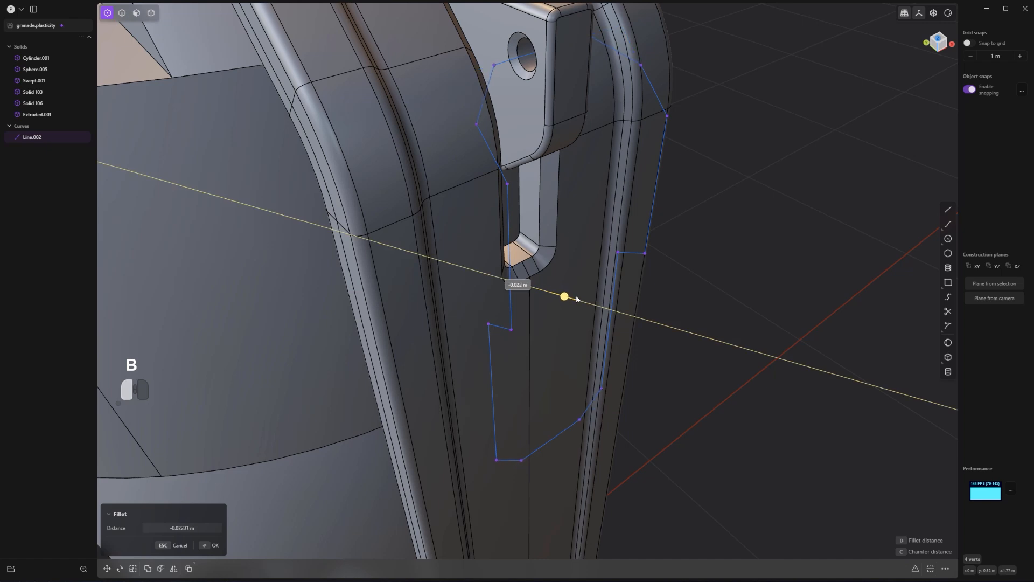
left_click(531, 280)
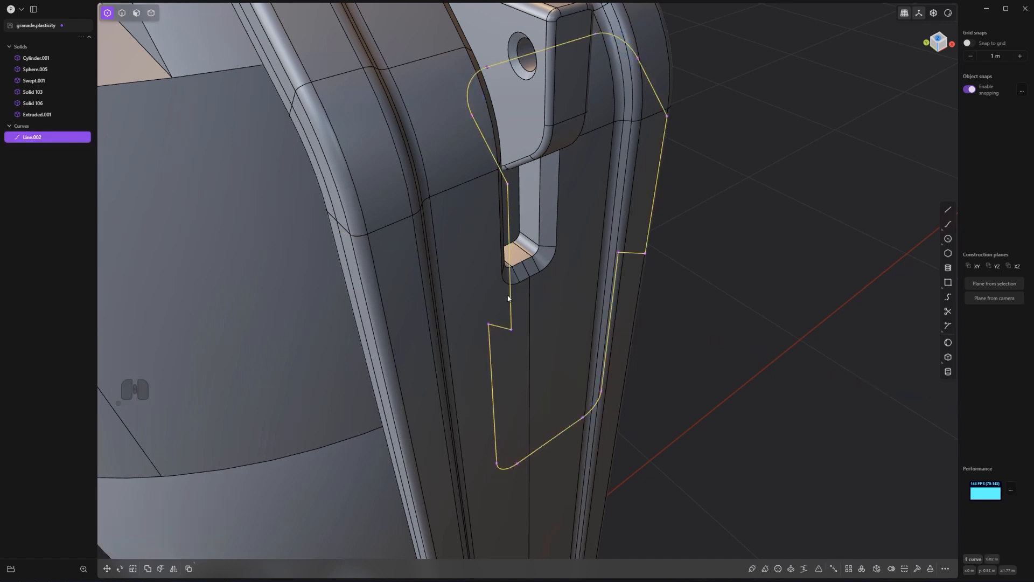
Step: Fillet the two upper bend points where the slanted segments meet the vertical segments
middle_click_drag(506, 295, 538, 196)
left_click_drag(592, 189, 593, 190)
left_click_drag(630, 88, 699, 121, "shift")
middle_click_drag(700, 121, 671, 186)
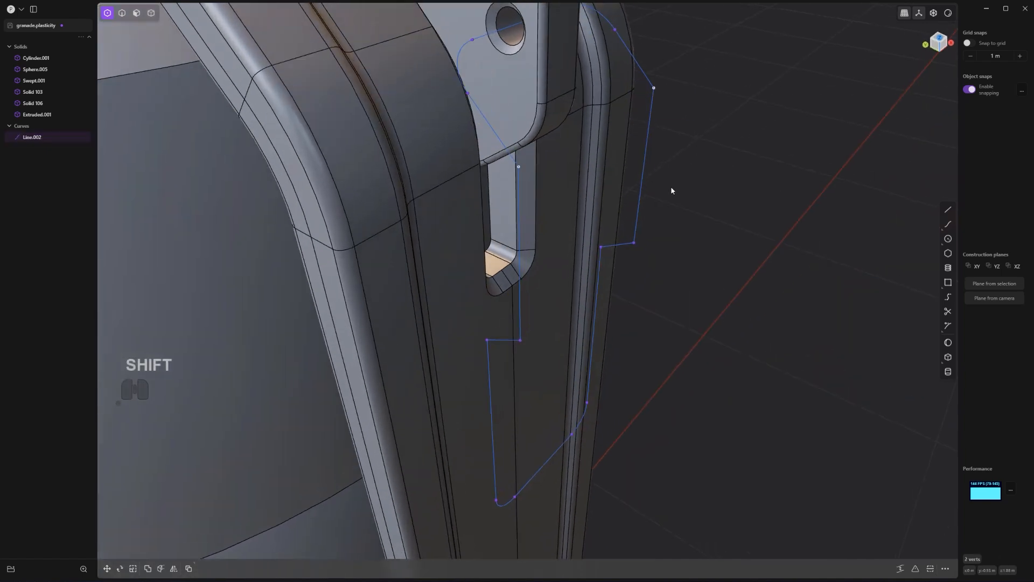
key("b")
left_click_drag(602, 125, 670, 177)
right_click(496, 302)
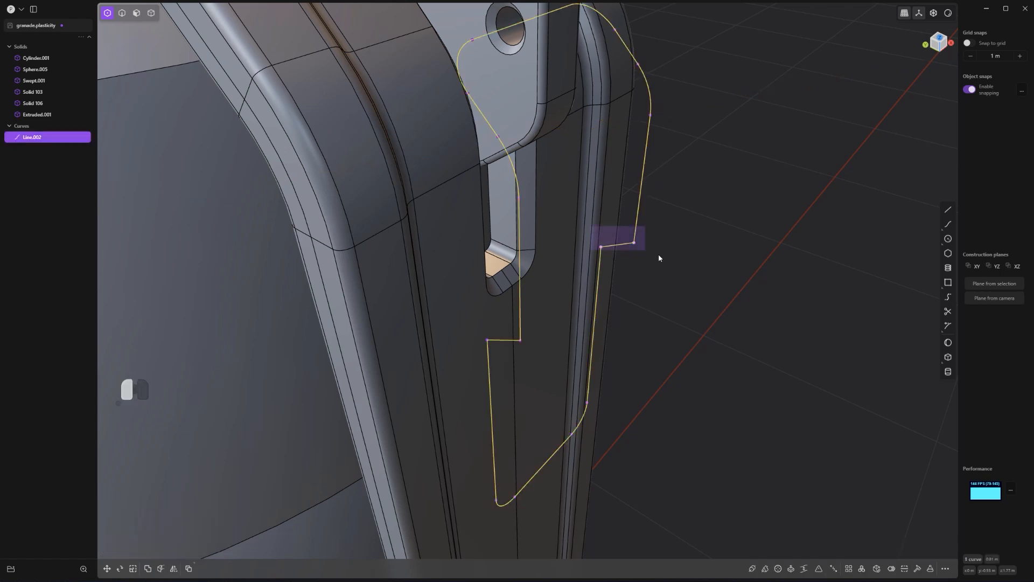
Step: Fillet the four sharp corner vertices at the steps on both sides of the closed curve
left_click_drag(658, 258, 658, 257)
left_click_drag(470, 317, 561, 363, "shift")
key("b")
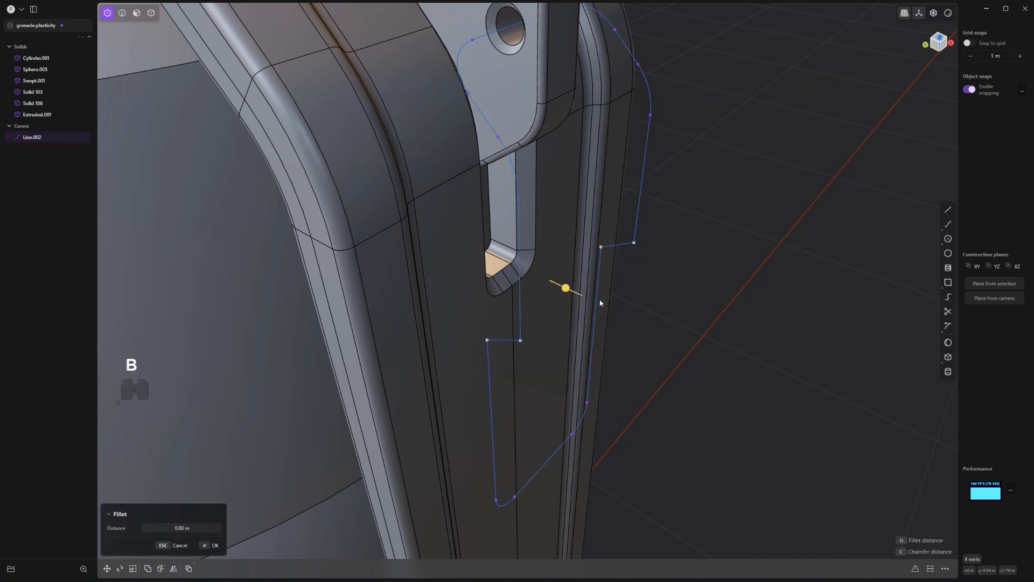
left_click_drag(571, 291, 550, 282)
scroll(667, 266, "down", 2)
right_click(668, 269)
Step: Create a thin pipe along the filleted closed curve through the hole in the grenade's head
key("p")
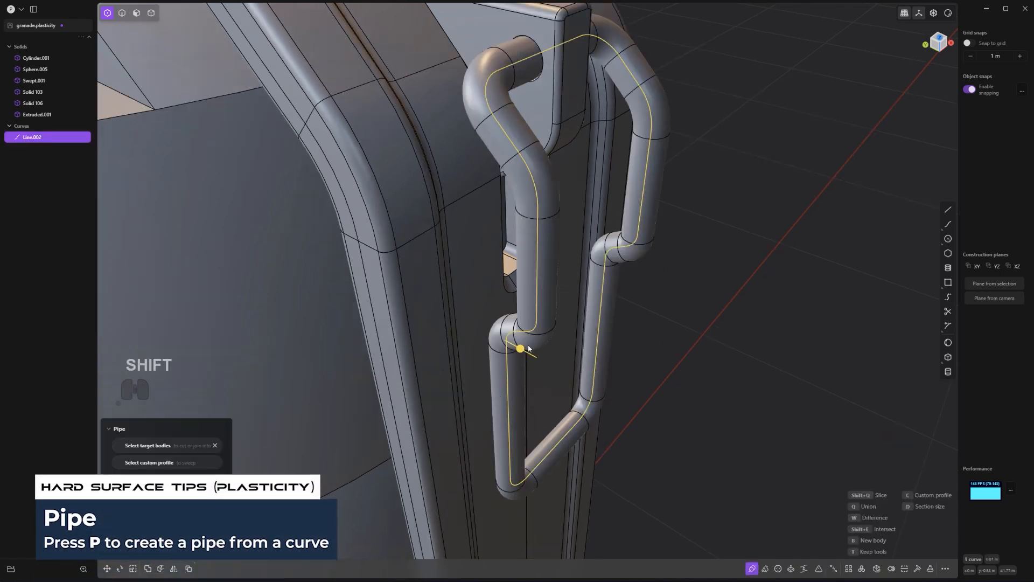
left_click_drag(524, 349, 519, 345, "shift")
right_click(685, 319)
Step: Start exporting the grenade model to the Desktop as granade.obj in Wavefront OBJ format
middle_click_drag(684, 319, 492, 375)
scroll(674, 354, "down", 4)
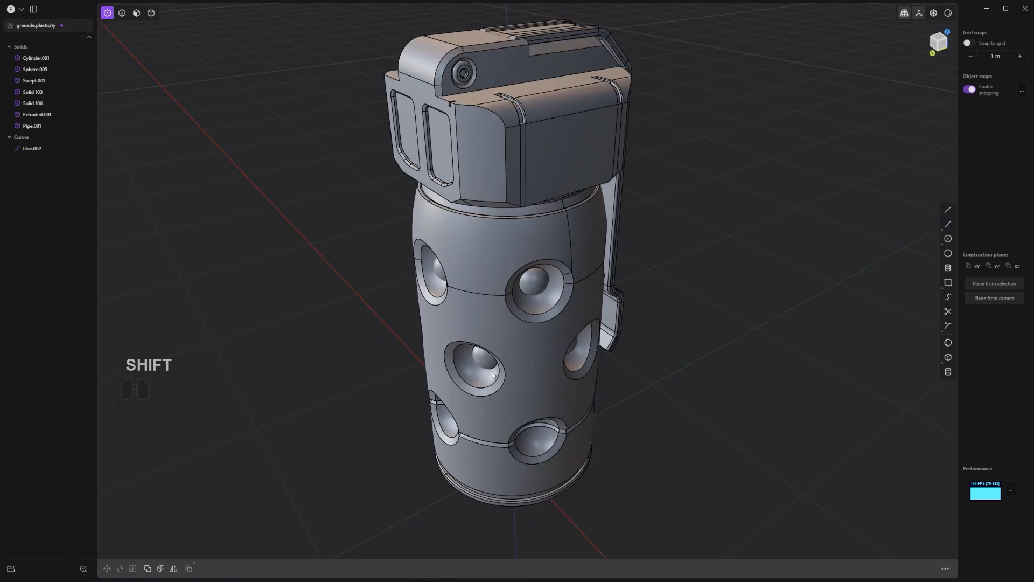
scroll(565, 324, "down", 2)
middle_click_drag(564, 325, 637, 340)
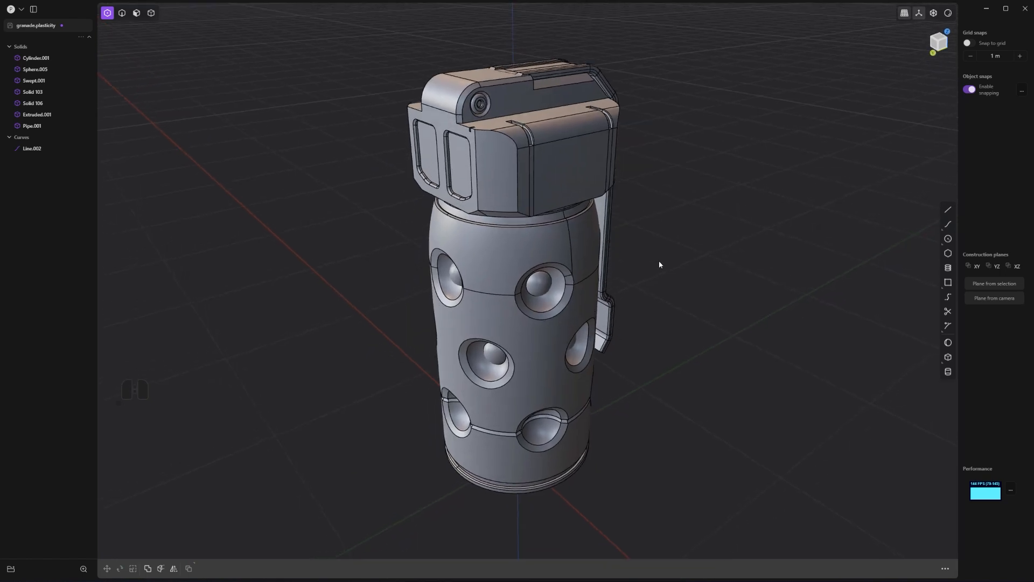
middle_click_drag(659, 264, 665, 234, "shift")
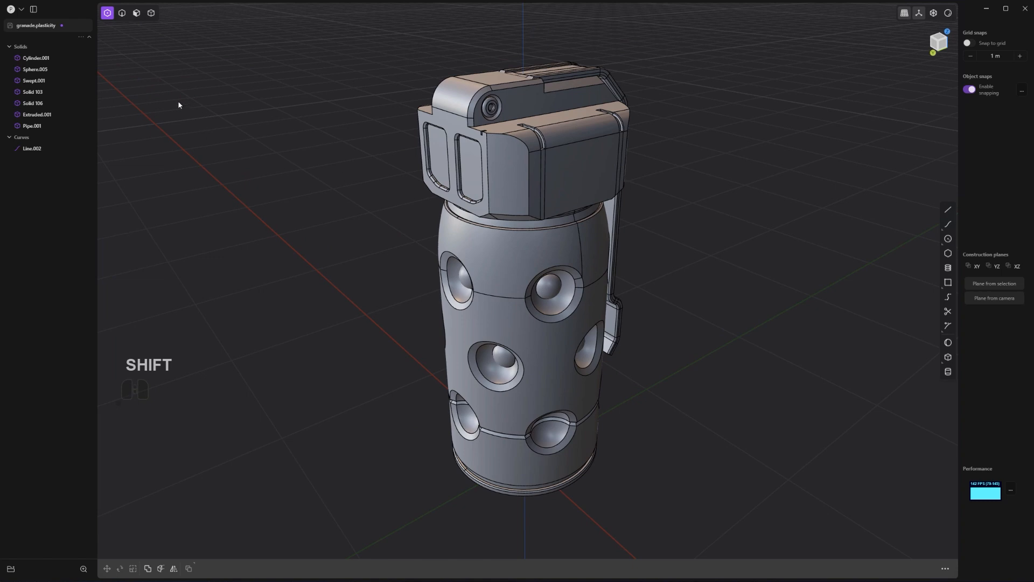
left_click(18, 12)
left_click(19, 9)
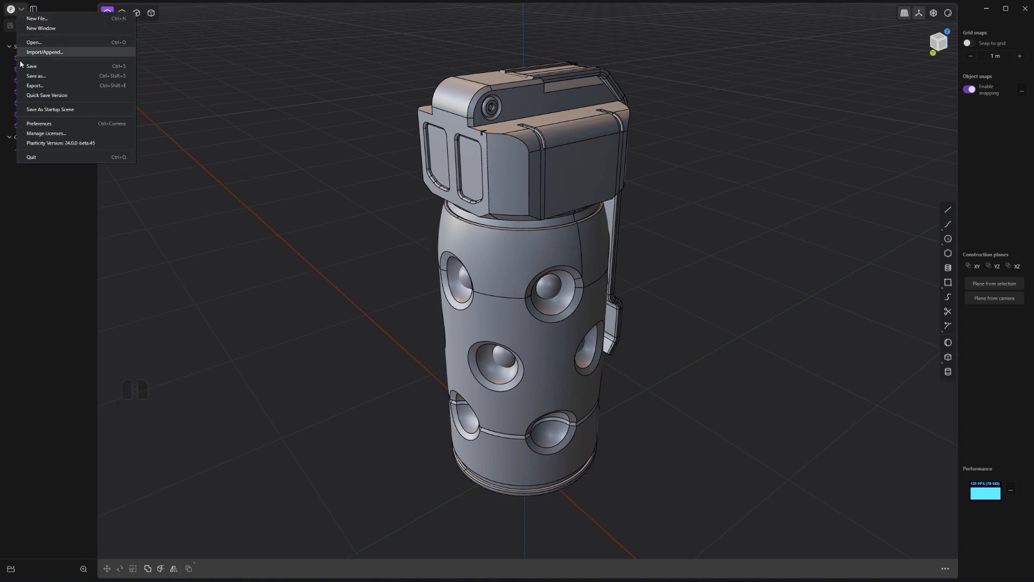
left_click(37, 86)
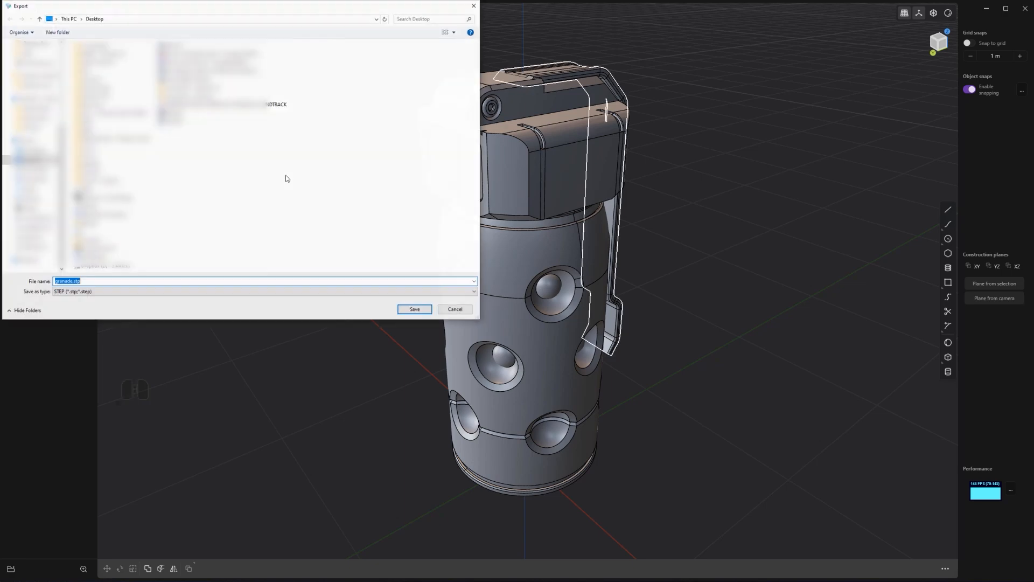
left_click(101, 294)
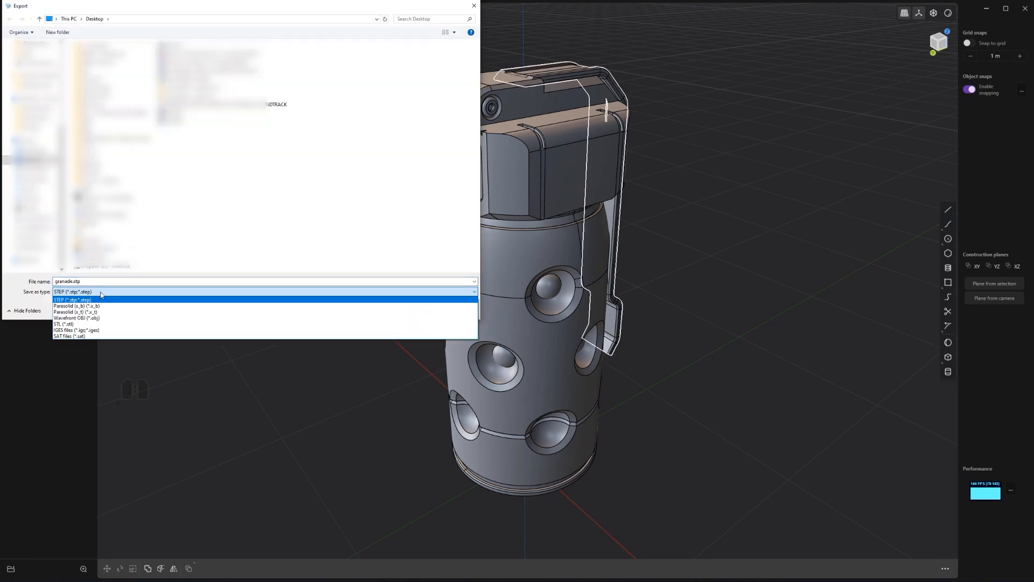
left_click(103, 322)
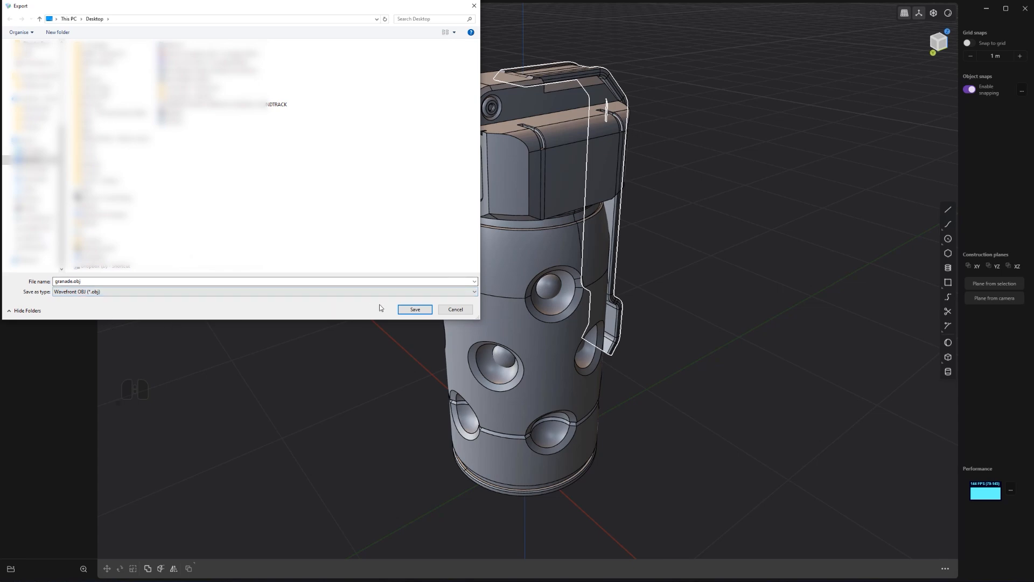
left_click(415, 309)
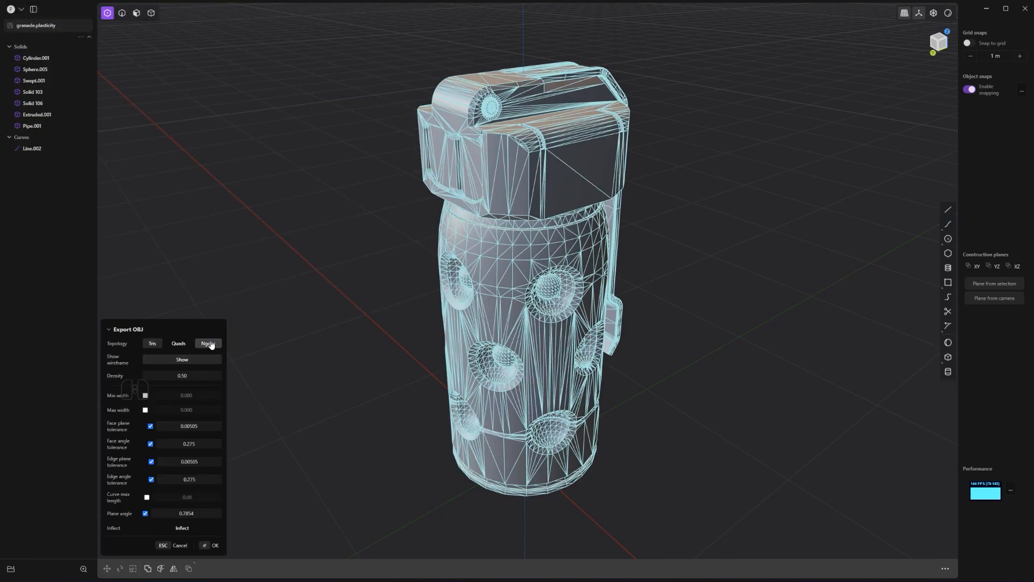
Step: Complete the OBJ export with Ngons topology and a mesh density of 1.00
left_click(209, 343)
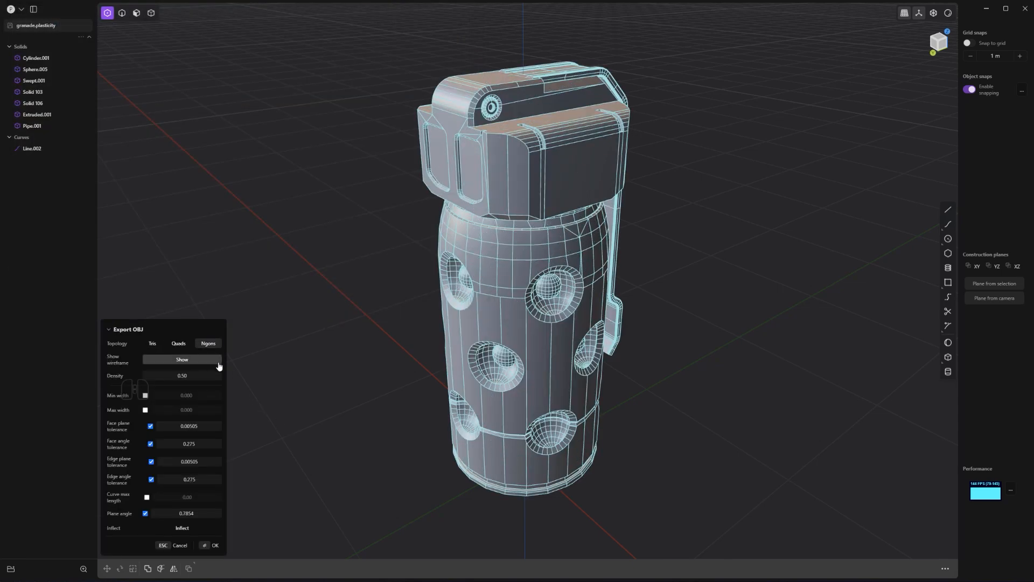
left_click(245, 397)
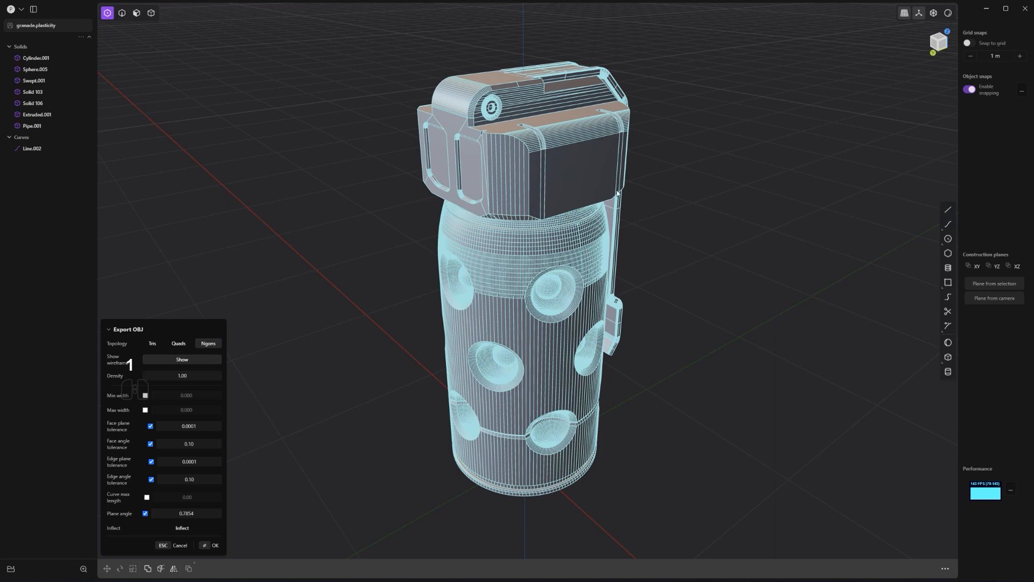
left_click(217, 545)
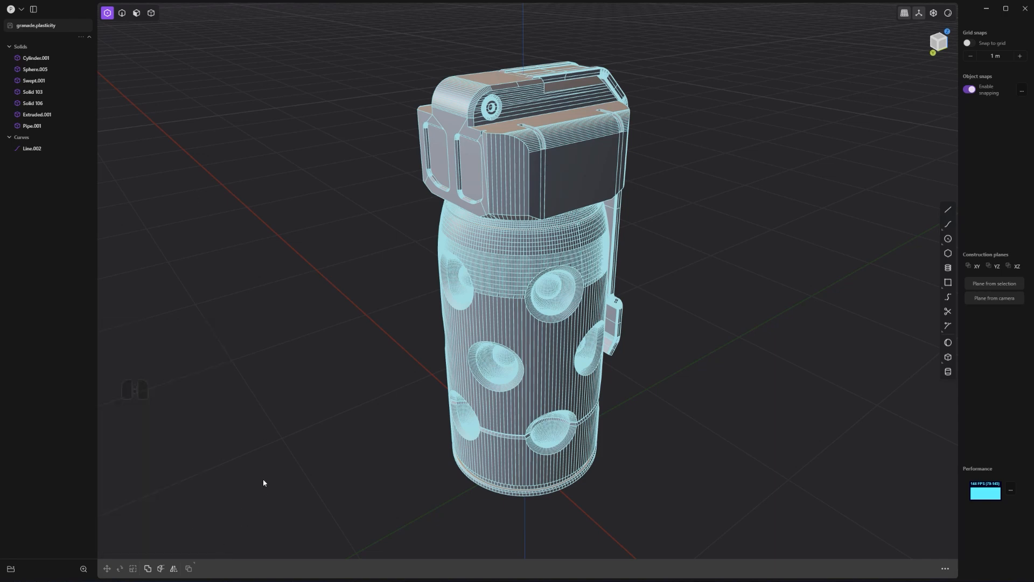
Step: Switch to Blender, import granade.obj from the Desktop, and clear the rotation of the imported objects
left_click(983, 8)
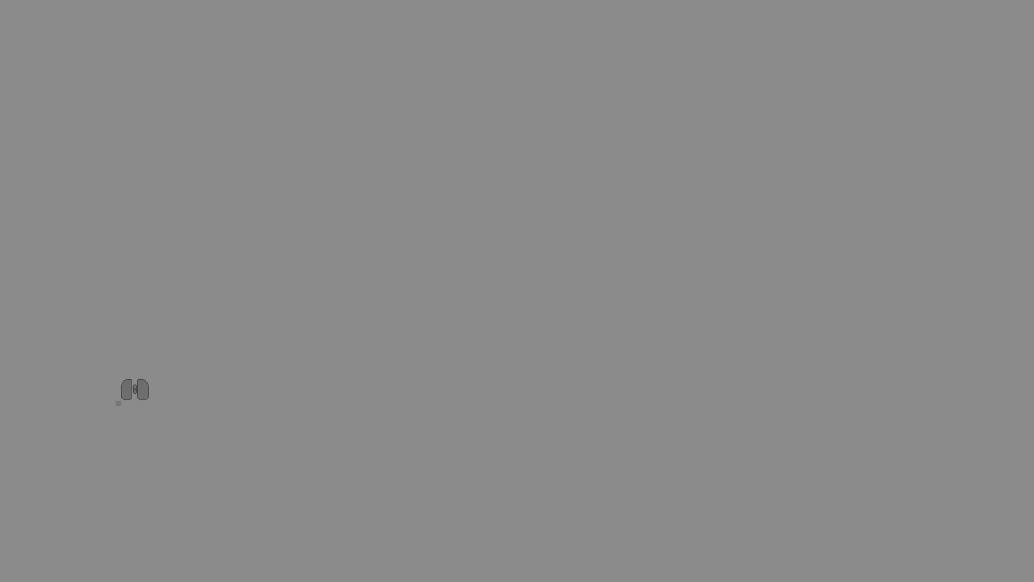
key("ctrl+s")
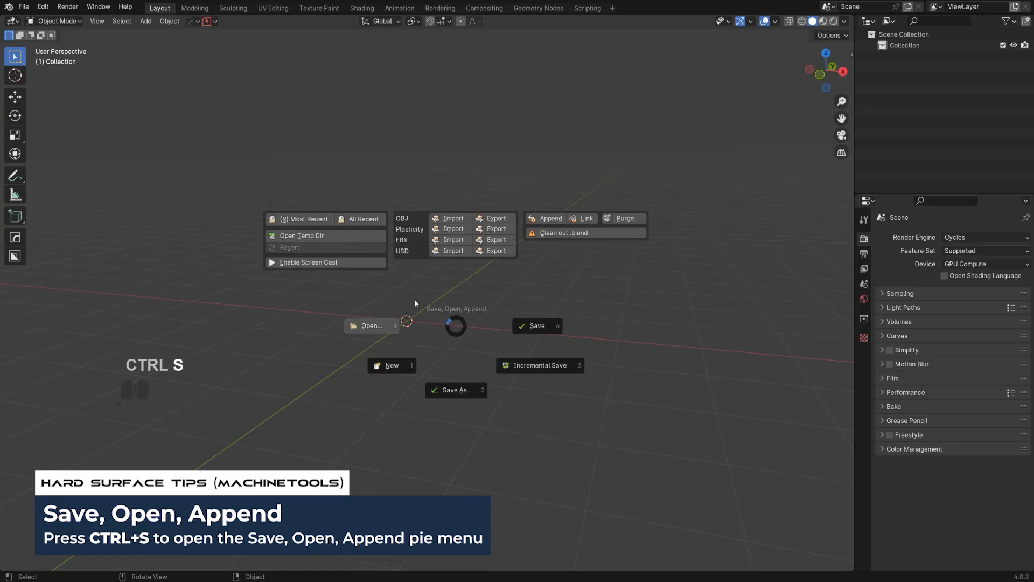
left_click(451, 220)
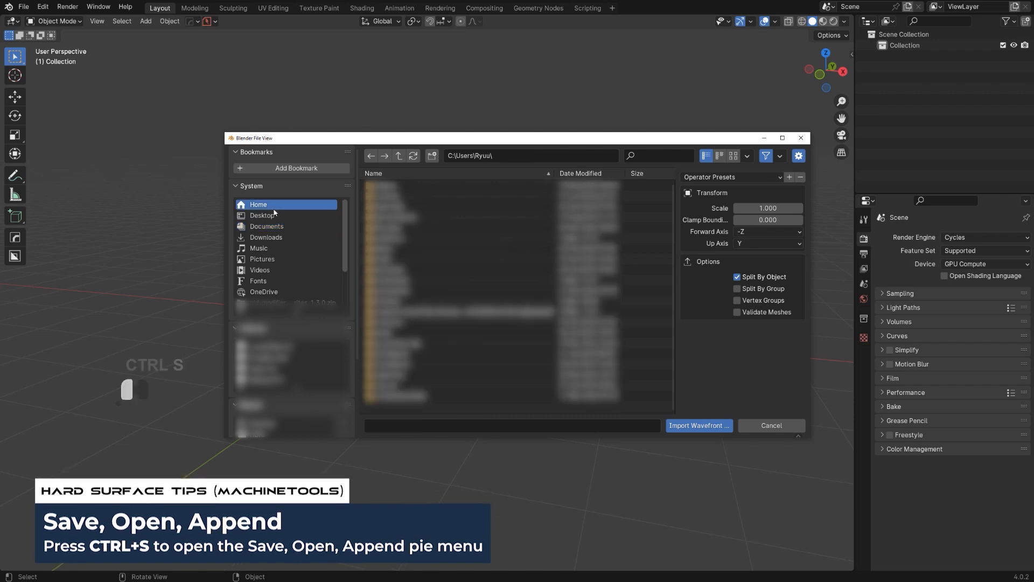
scroll(458, 350, "down", 3)
left_click(432, 409)
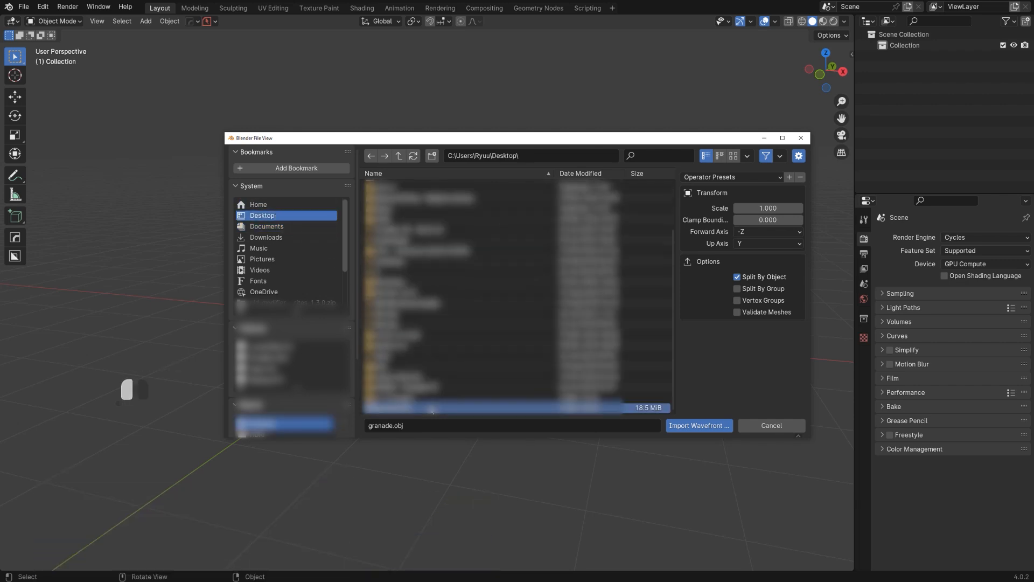
left_click(681, 426)
key("alt+r")
Step: Examine the imported grenade up close from the side and from an angle in orthographic view, with nothing selected
scroll(512, 309, "up", 6)
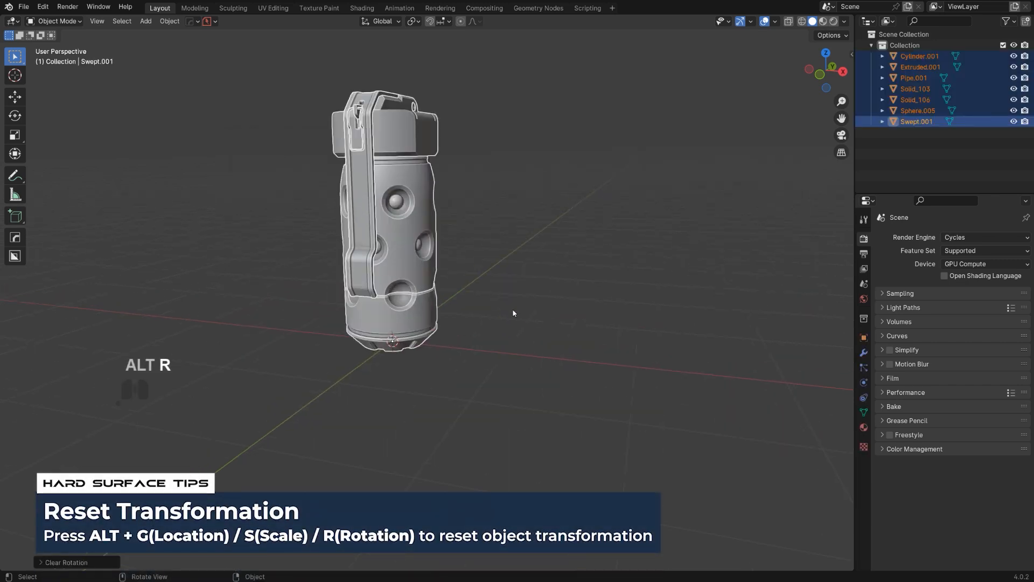
middle_click_drag(504, 305, 474, 295, "alt")
scroll(473, 293, "down", 1, "alt")
scroll(474, 293, "down", 3)
key("KP_5")
scroll(477, 294, "up", 5)
middle_click_drag(433, 225, 508, 299, "shift")
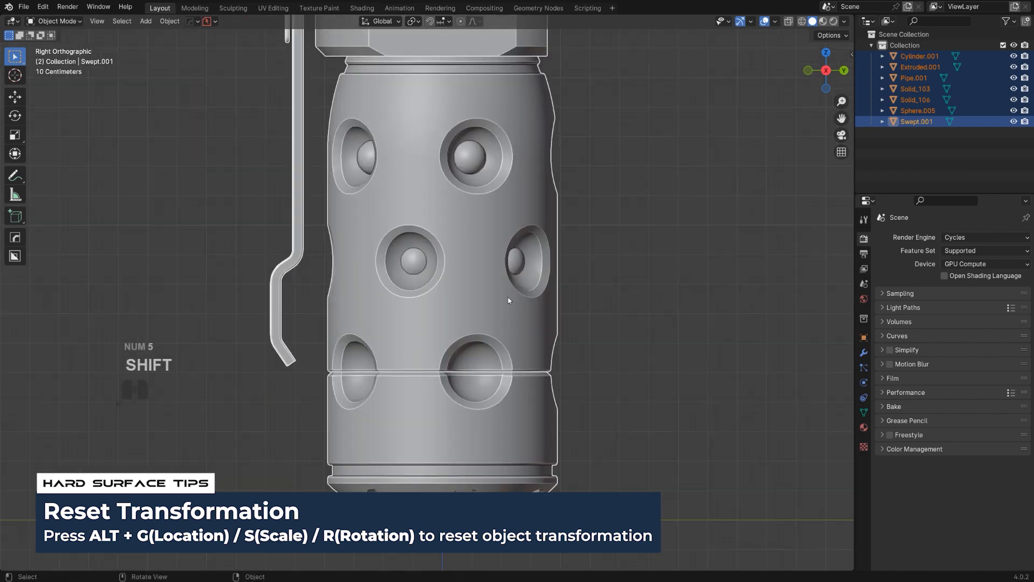
scroll(508, 296, "up", 2)
middle_click_drag(506, 255, 631, 291, "shift")
scroll(542, 317, "down", 7)
left_click(632, 291)
scroll(571, 293, "up", 4)
middle_click_drag(519, 295, 687, 285)
scroll(744, 286, "down", 3)
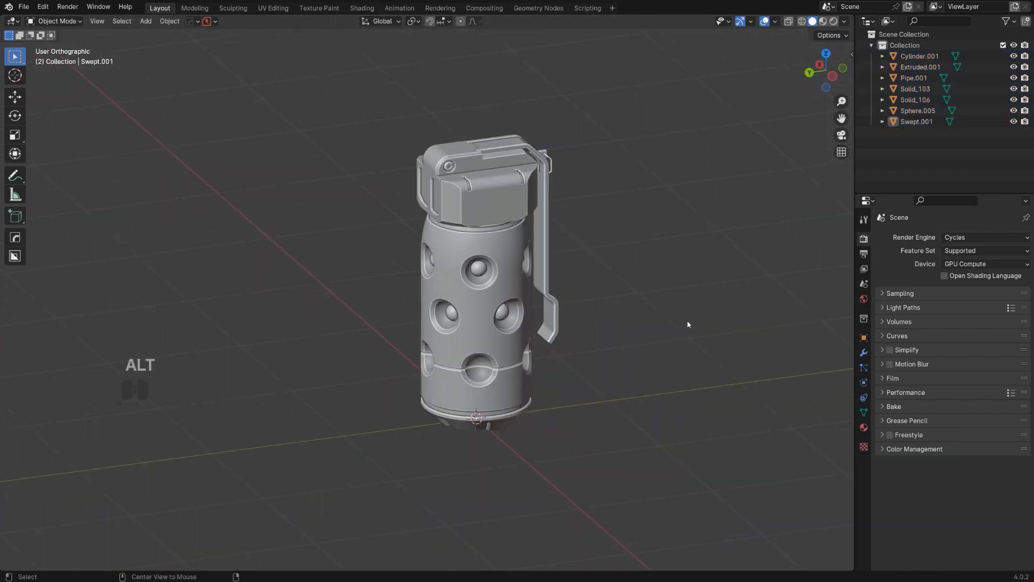
Step: Change the viewport shading to the rendered Cycles preview
key("alt+v")
scroll(629, 209, "up", 3)
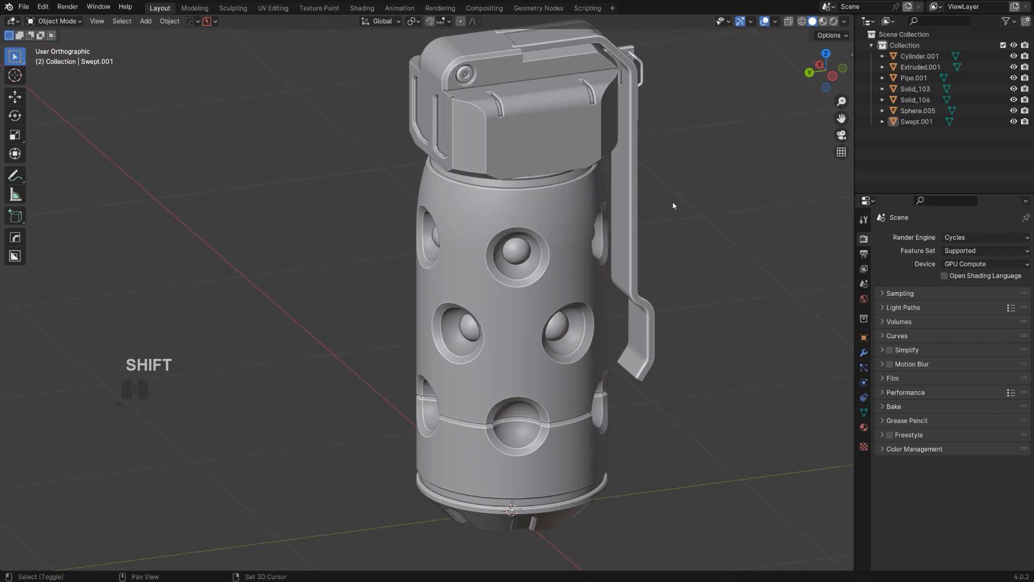
scroll(672, 206, "down", 3)
left_click(834, 21)
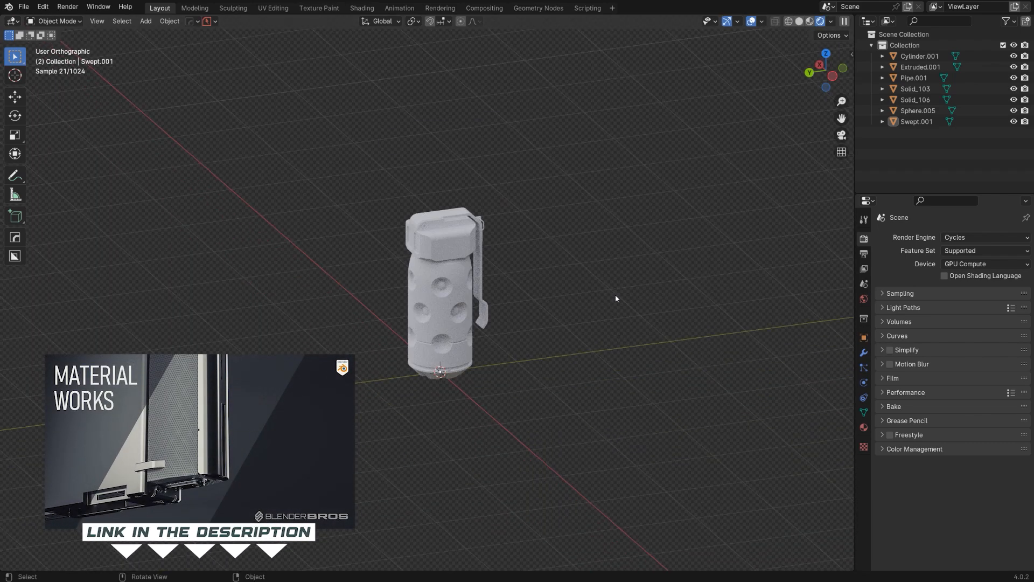
Step: Add a mesh plane at the grenade's base and scale it up into a large floor
key("shift+a")
mouse_move(603, 308)
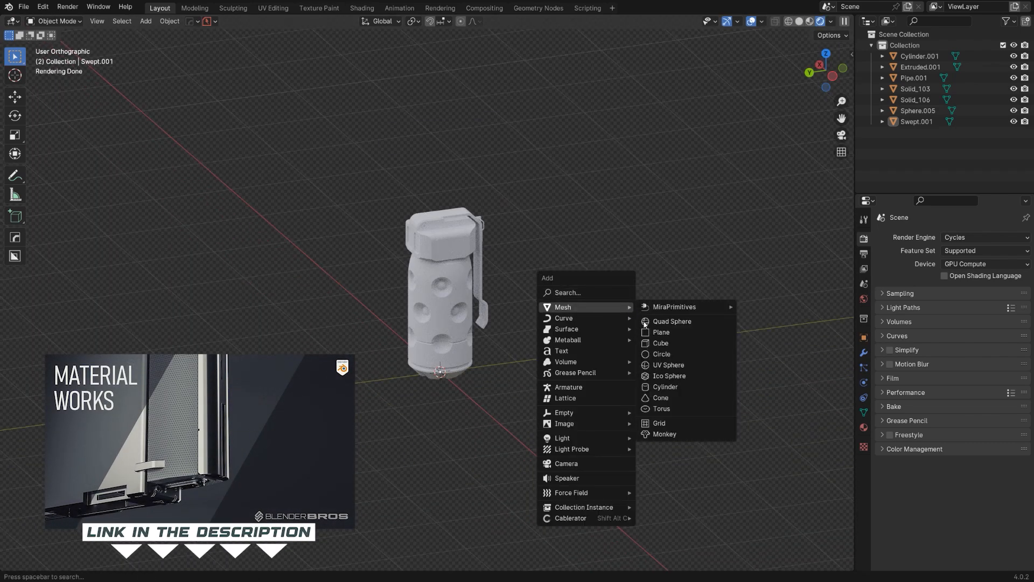
left_click(661, 332)
key("s")
left_click(331, 291)
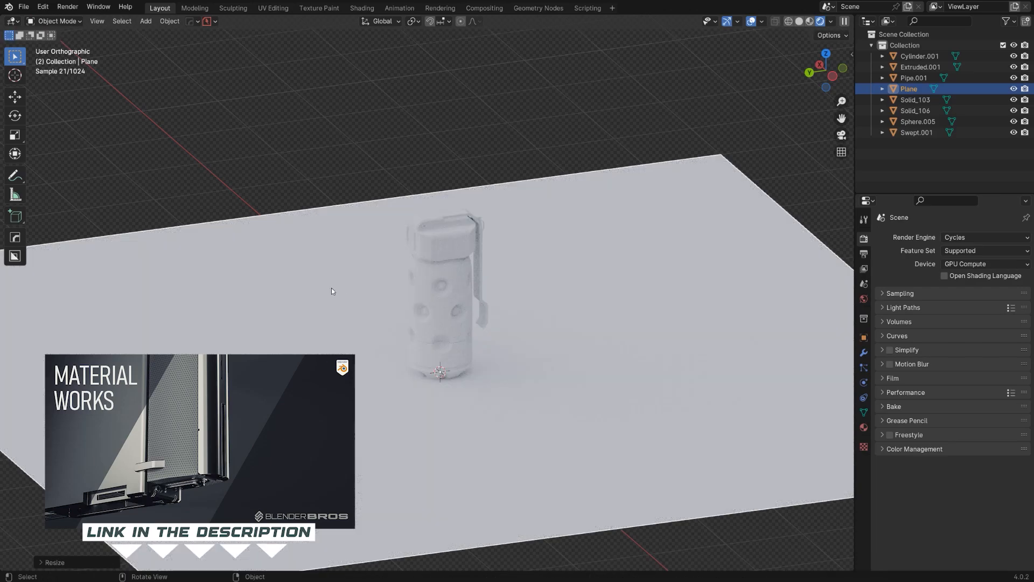
Step: Select the grenade's head and show the MaterialWorks material controls for it
scroll(436, 273, "up", 6)
scroll(463, 291, "down", 2)
scroll(512, 253, "up", 2)
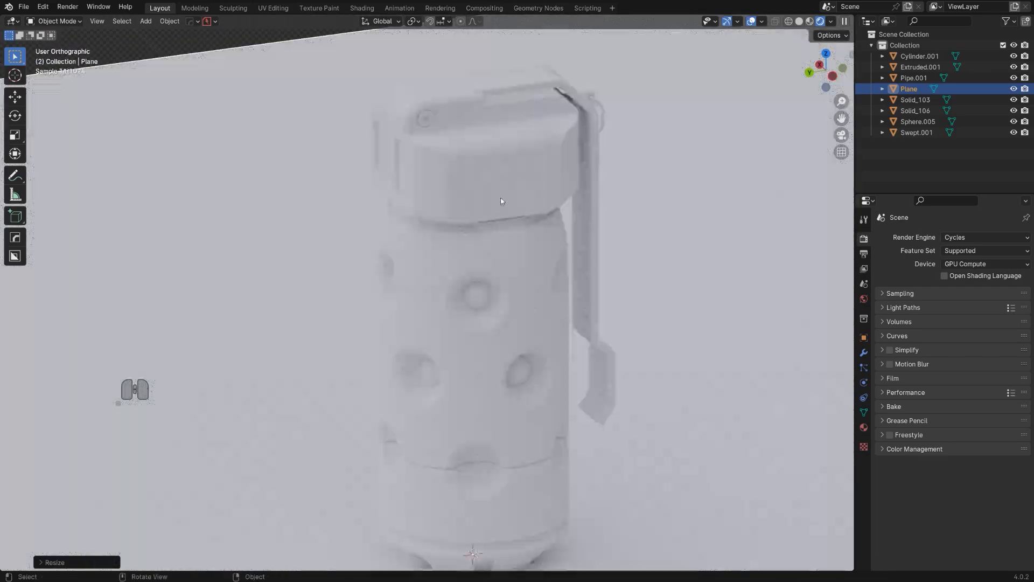
left_click(501, 199)
scroll(638, 266, "down", 2)
key("n")
scroll(742, 272, "up", 3)
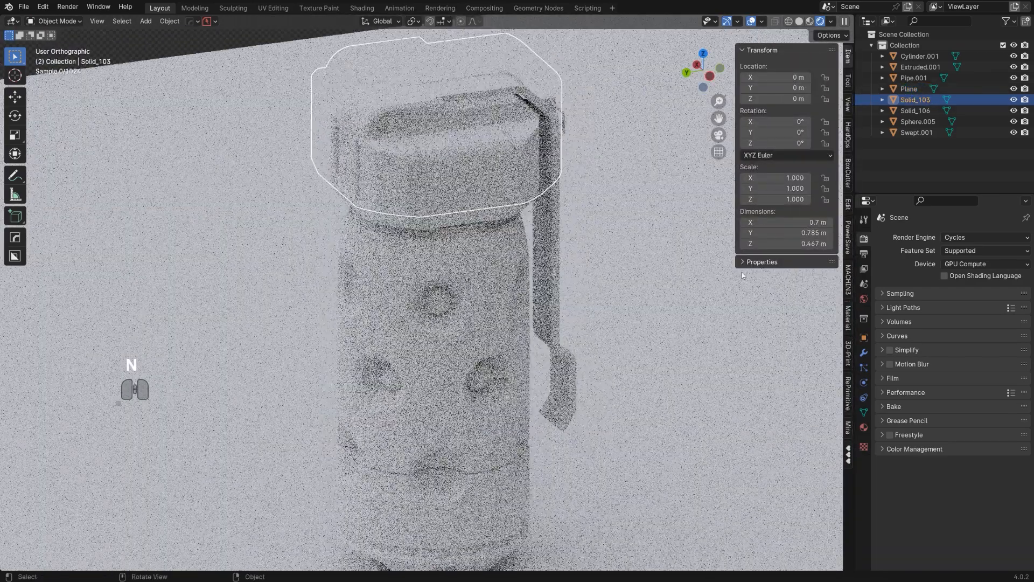
scroll(742, 272, "down", 2)
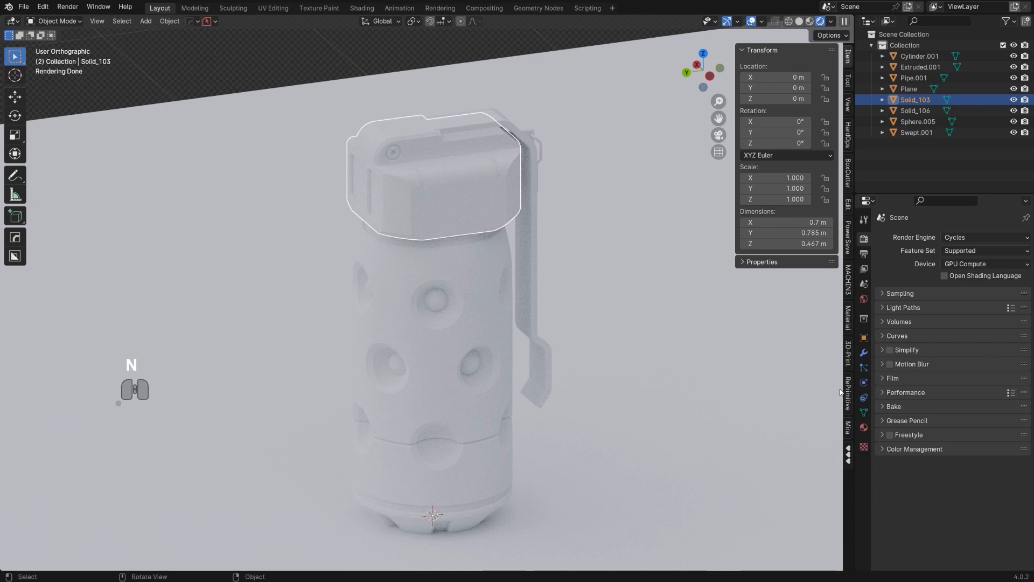
left_click(848, 319)
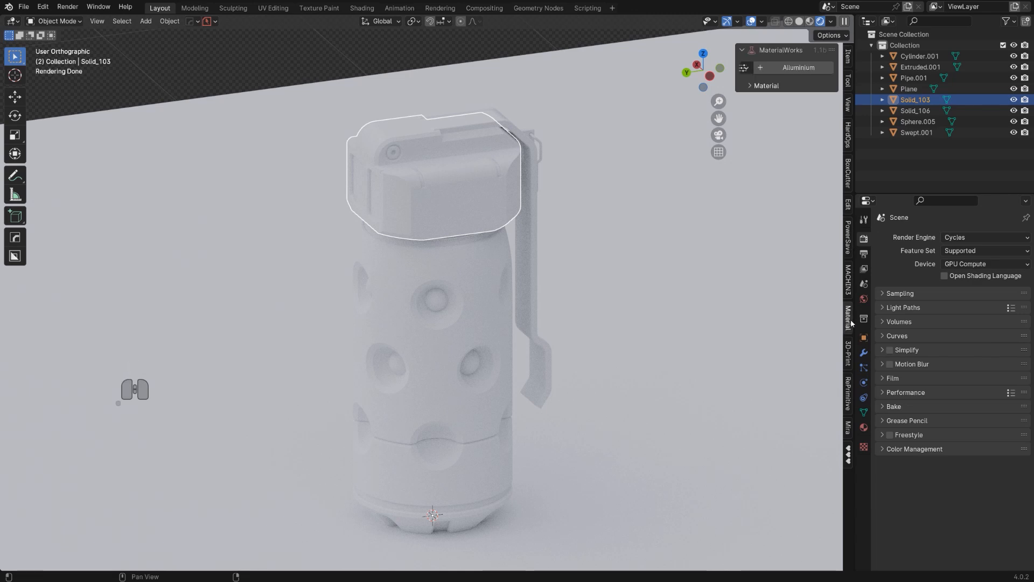
right_click(623, 221)
left_click(573, 140)
key("ctrl+z")
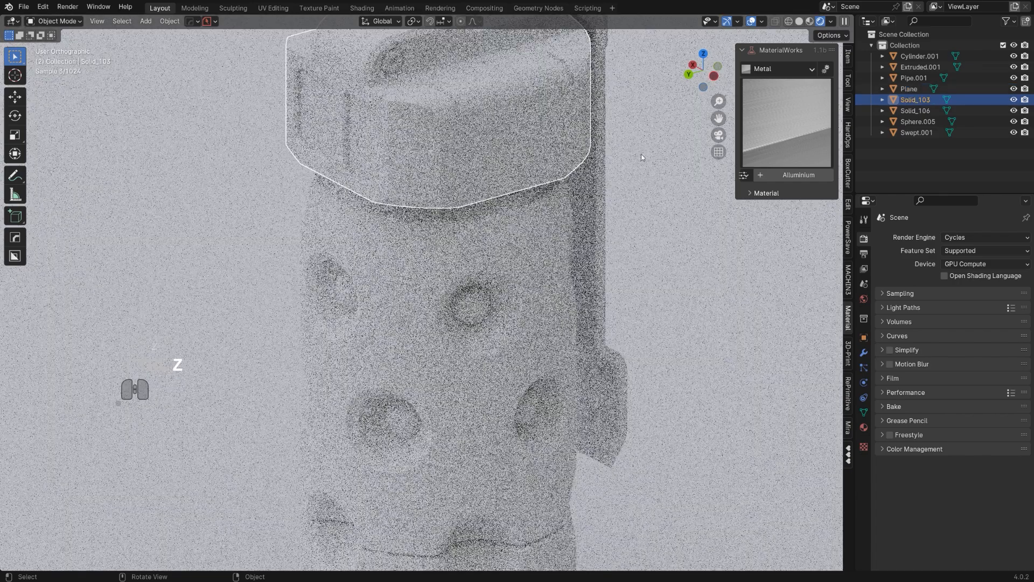
Step: Apply the Coated Grainy Steel material from the Metal category to the grenade's dimpled main body
scroll(641, 154, "down", 4)
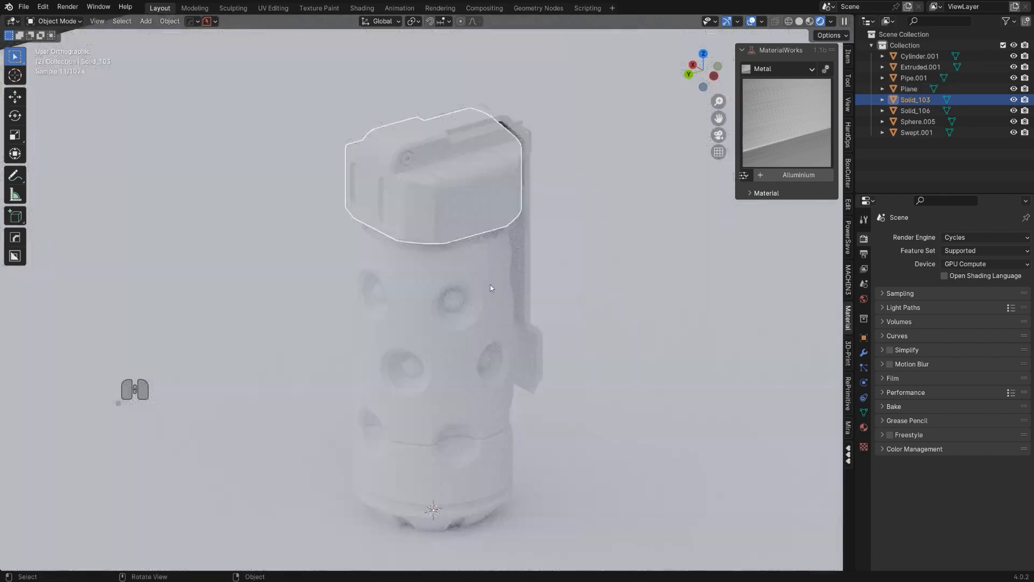
left_click(491, 288)
left_click(812, 69)
left_click(784, 120)
left_click(785, 121)
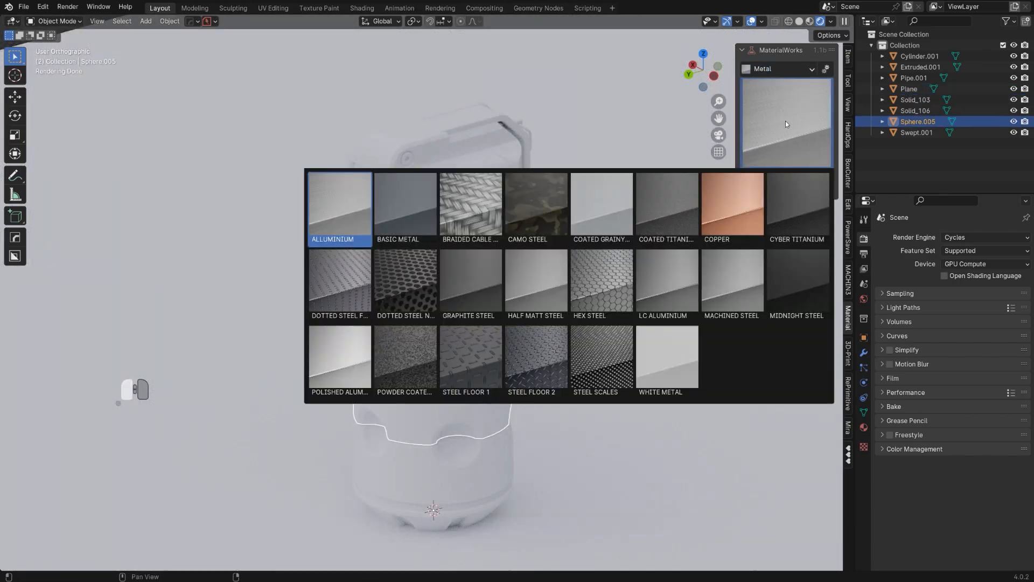
left_click(610, 220)
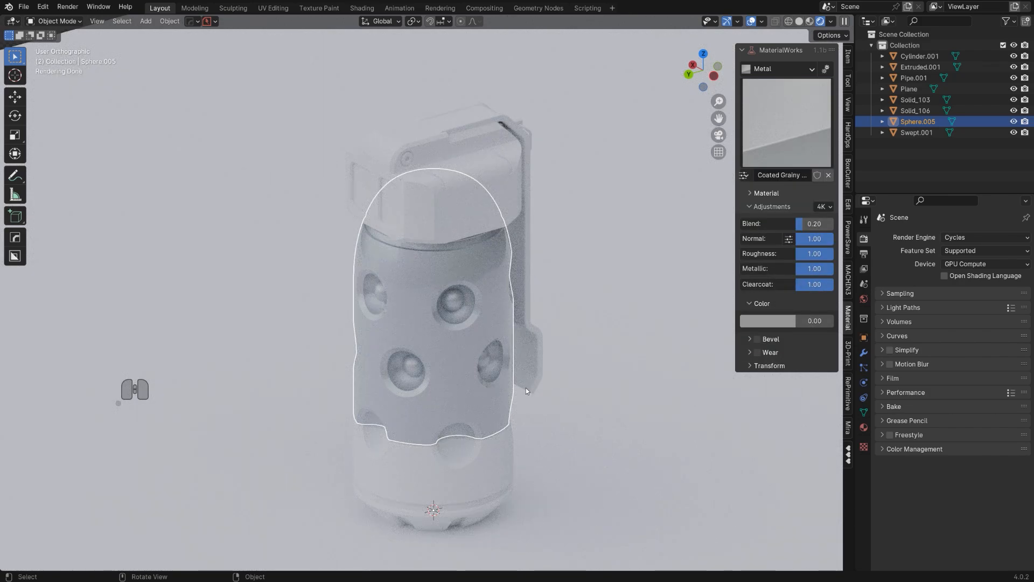
Step: Give the body's steel material a near-white color with a color strength of 0.97
middle_click_drag(526, 388, 617, 341)
left_click_drag(802, 322, 836, 322)
left_click(778, 323)
left_click_drag(855, 172, 856, 175)
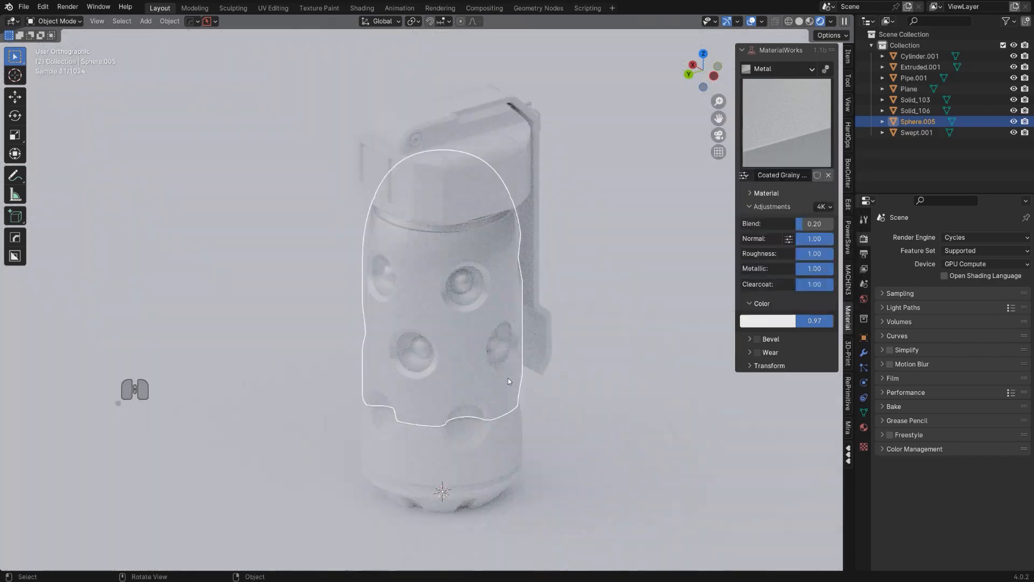
Step: Apply the Coated Titanium material from the Metal category to the grenade's lower base section
right_click(483, 453)
key("Escape")
left_click(486, 441)
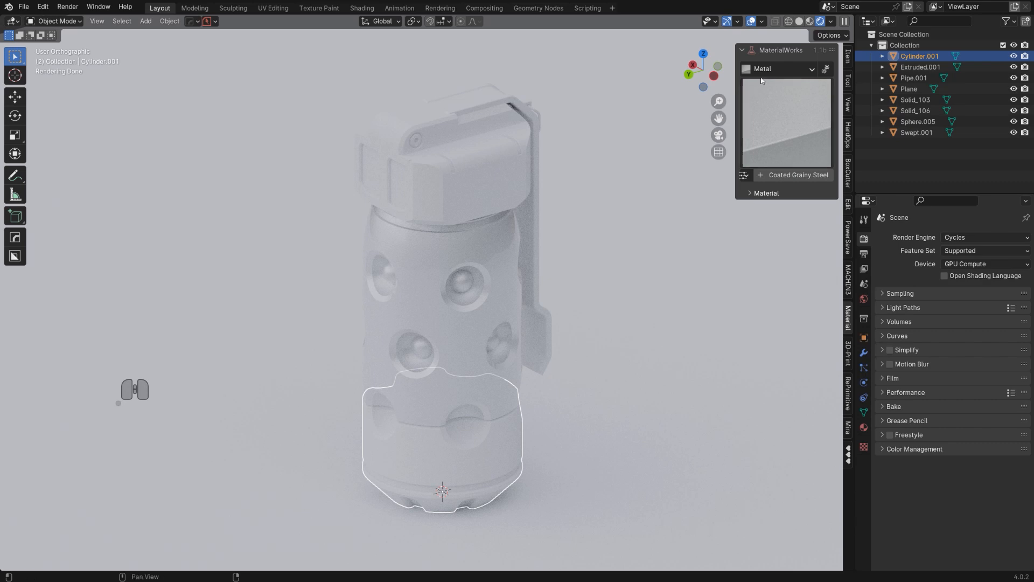
left_click(786, 68)
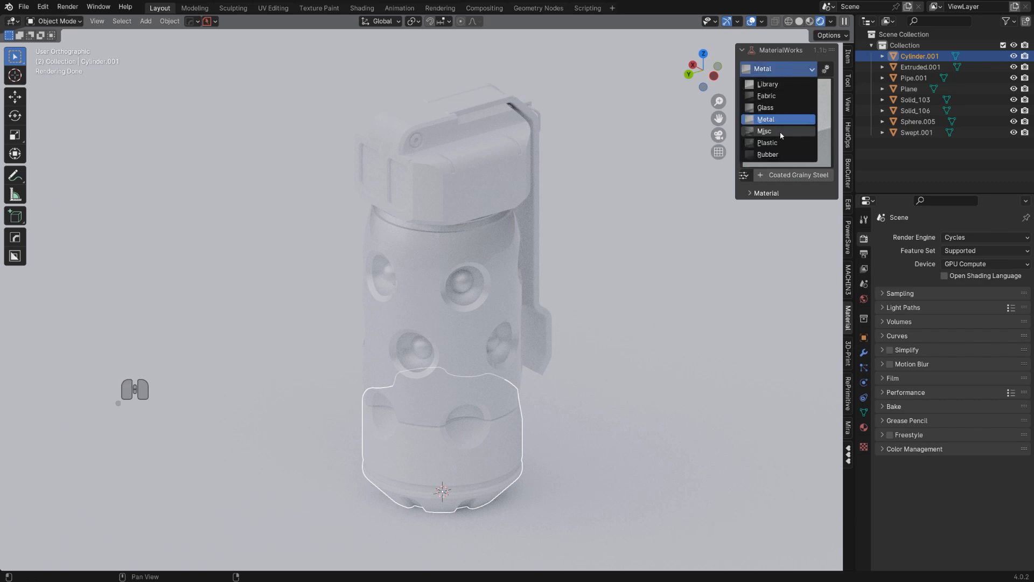
left_click(791, 120)
left_click(794, 122)
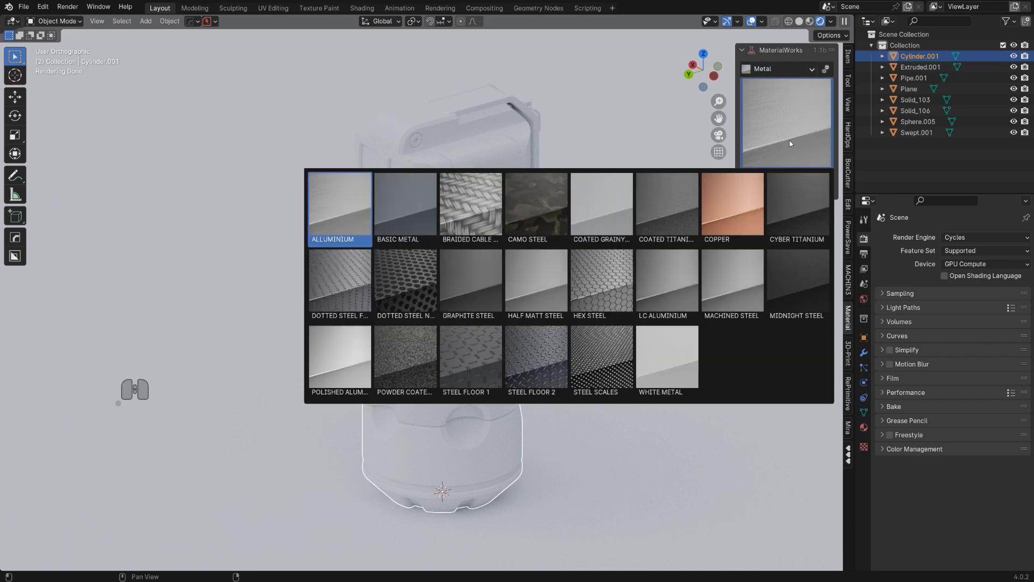
left_click(664, 217)
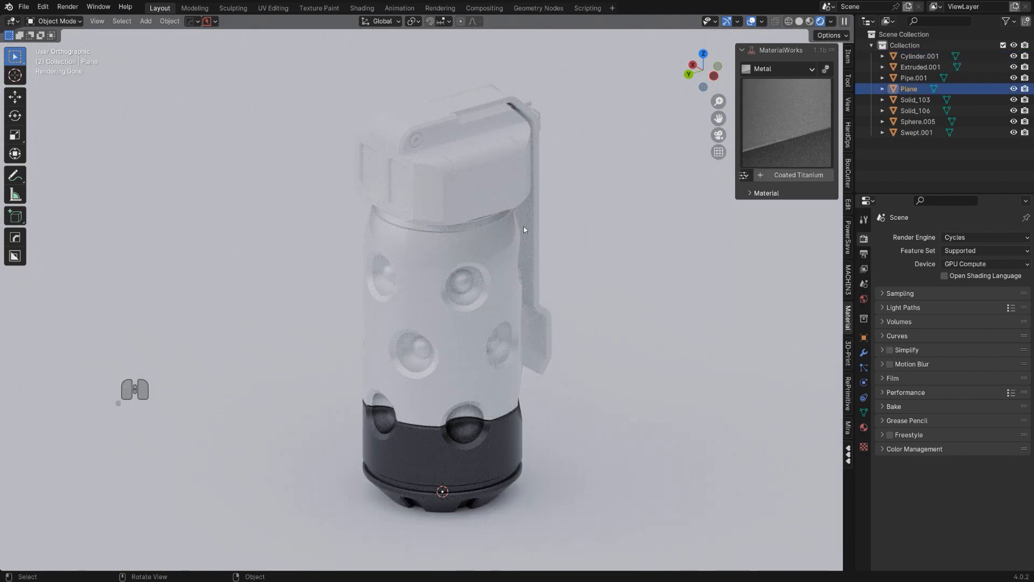
Step: Apply the Coated Titanium material from the Metal category to the grenade's head
left_click(493, 170)
left_click(780, 111)
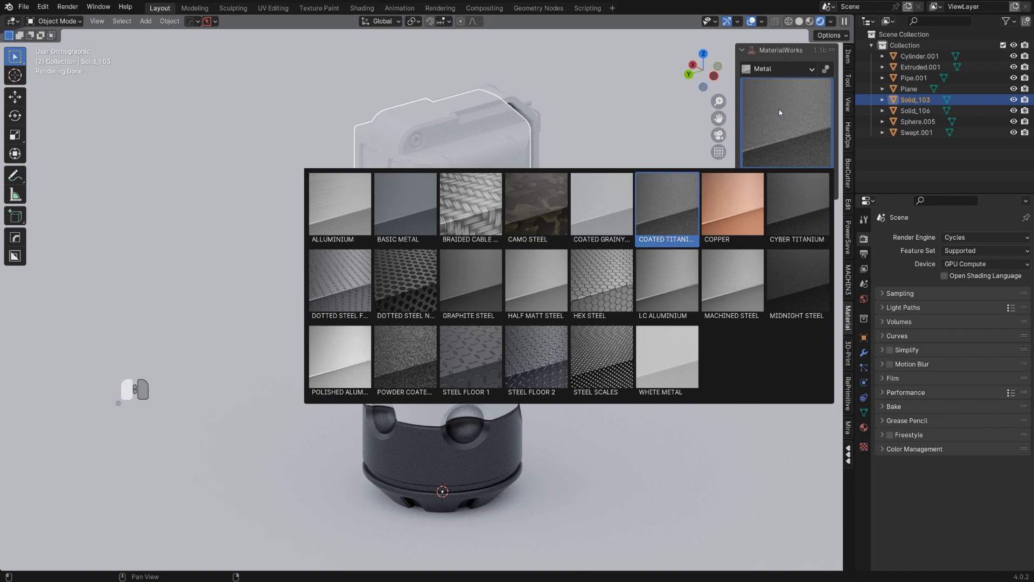
left_click(665, 194)
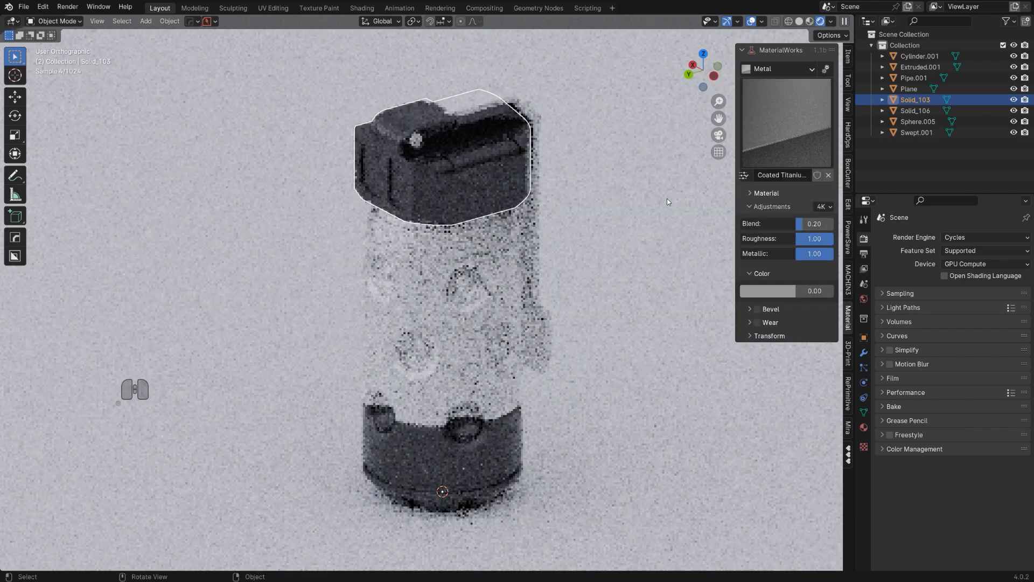
Step: Apply the Shiny Plastic material from the Plastic category to the grenade's lever
left_click(485, 110)
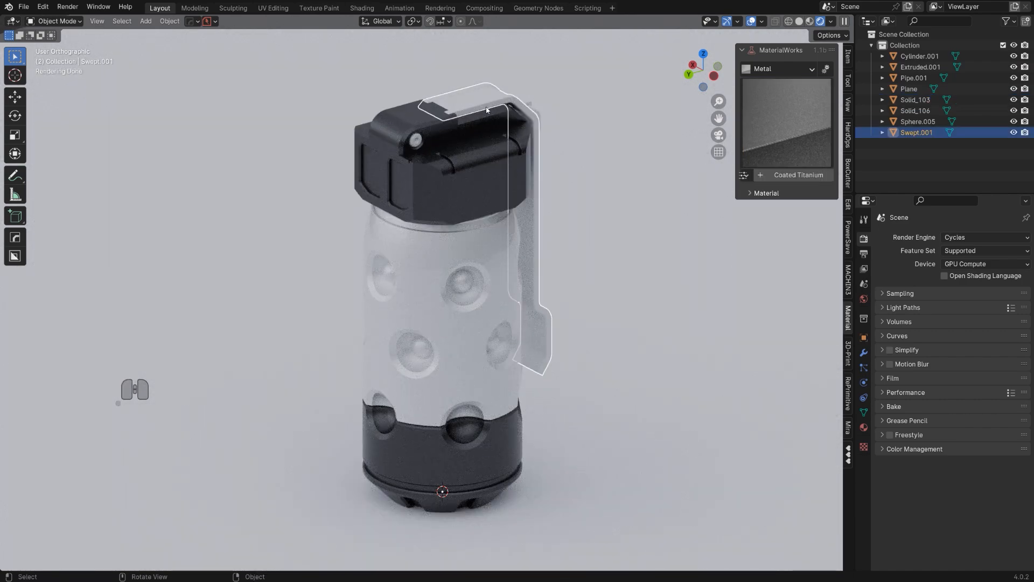
left_click(802, 70)
left_click(787, 144)
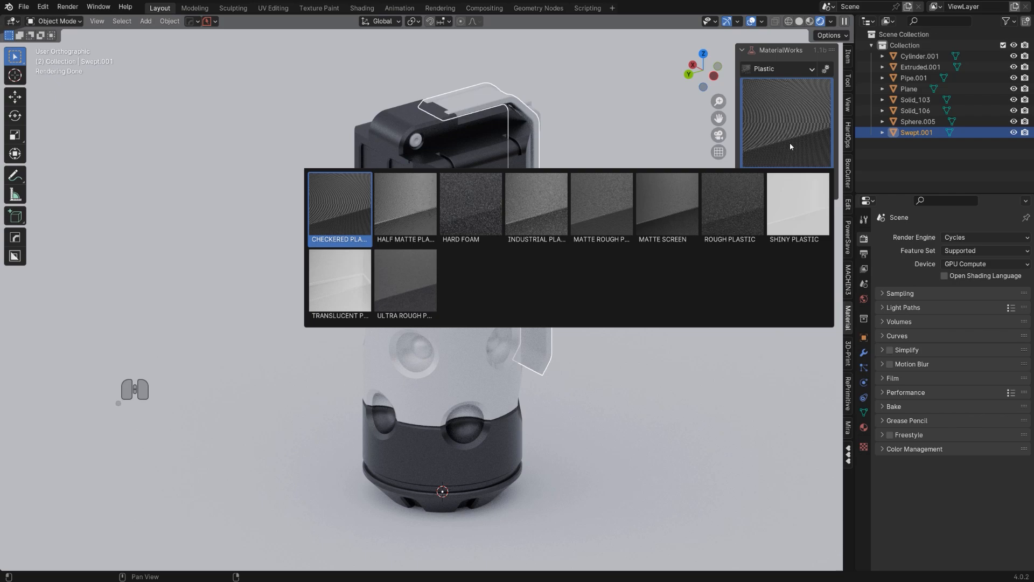
left_click(796, 206)
Step: Give the lever's plastic material an orange-red color with a color strength of 1.00
left_click_drag(806, 305, 833, 305)
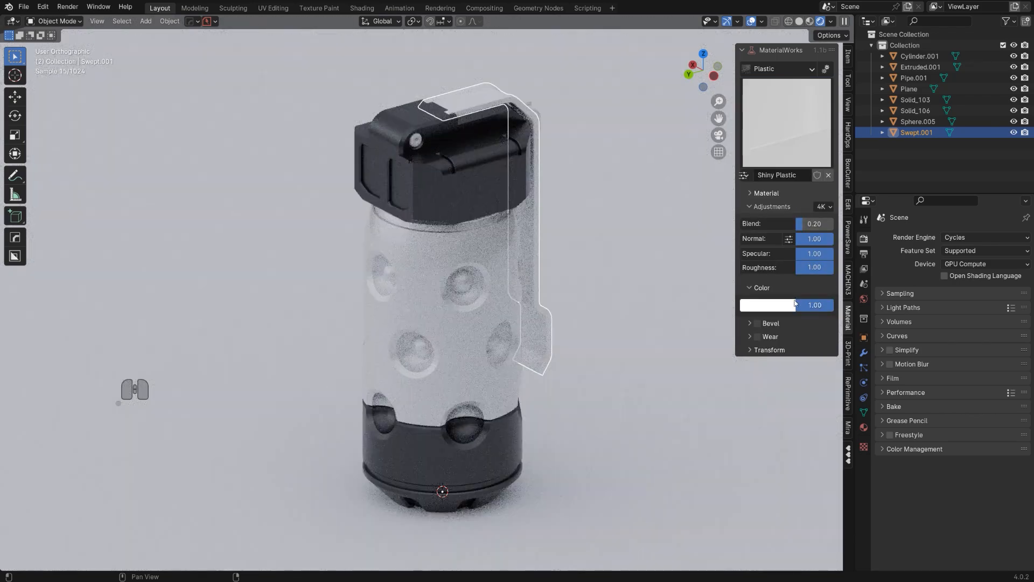
left_click(775, 306)
left_click_drag(807, 180, 787, 239)
Step: Try copying the lever's orange-red Shiny Plastic material to the grenade's lower base section, and undo it
middle_click_drag(685, 218, 544, 188)
left_click(543, 186)
scroll(542, 184, "up", 2)
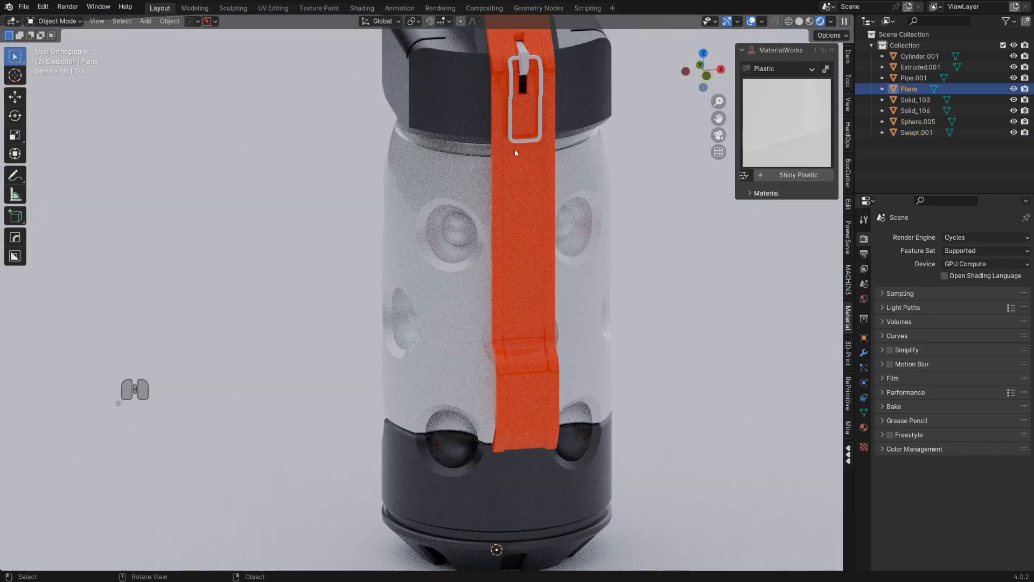
middle_click_drag(515, 151, 576, 176)
scroll(592, 232, "down", 3)
middle_click_drag(592, 241, 568, 250)
scroll(569, 250, "up", 2)
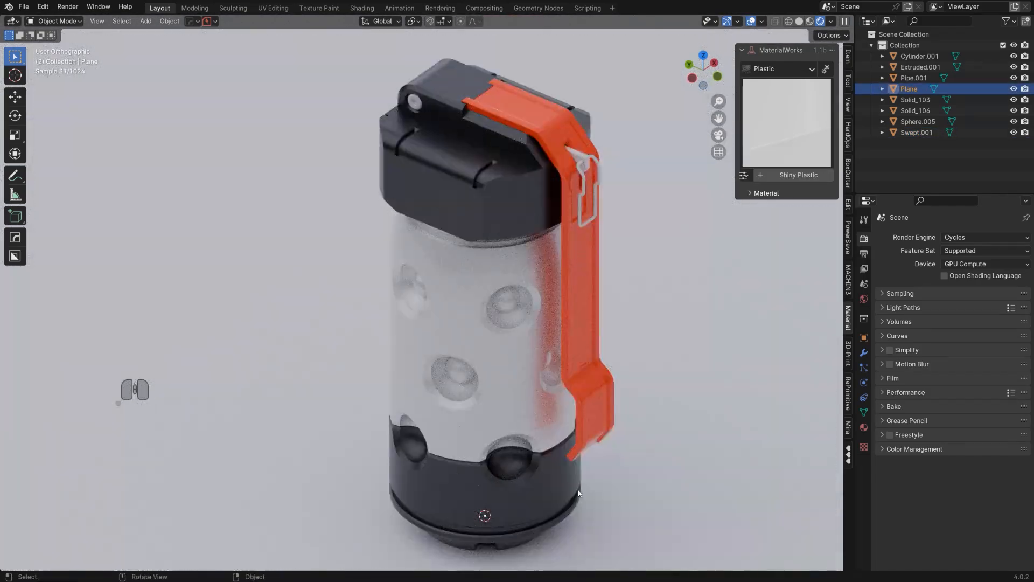
left_click(557, 494)
left_click(609, 379, "shift")
left_click(745, 176)
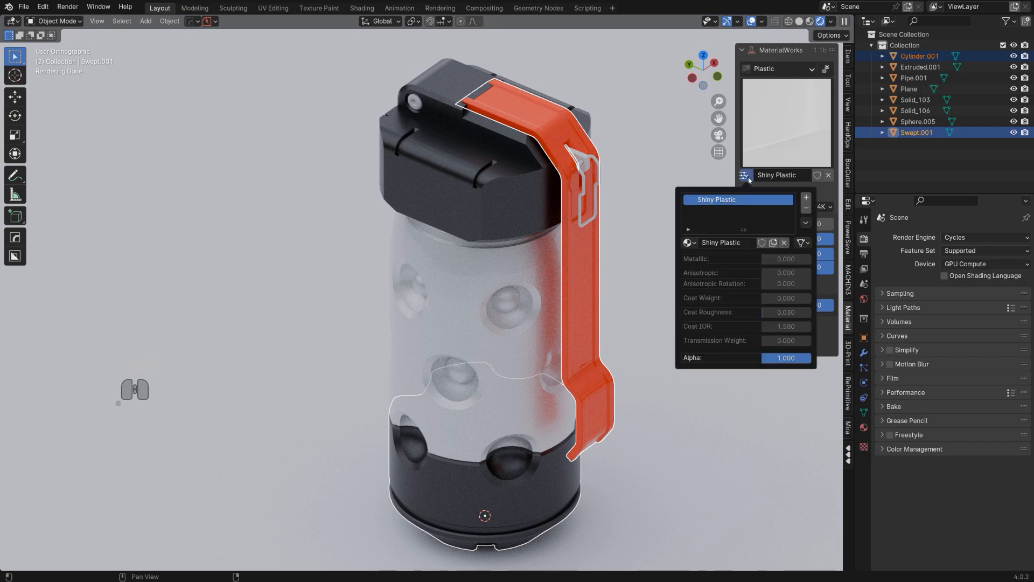
left_click(825, 247)
scroll(603, 328, "down", 2)
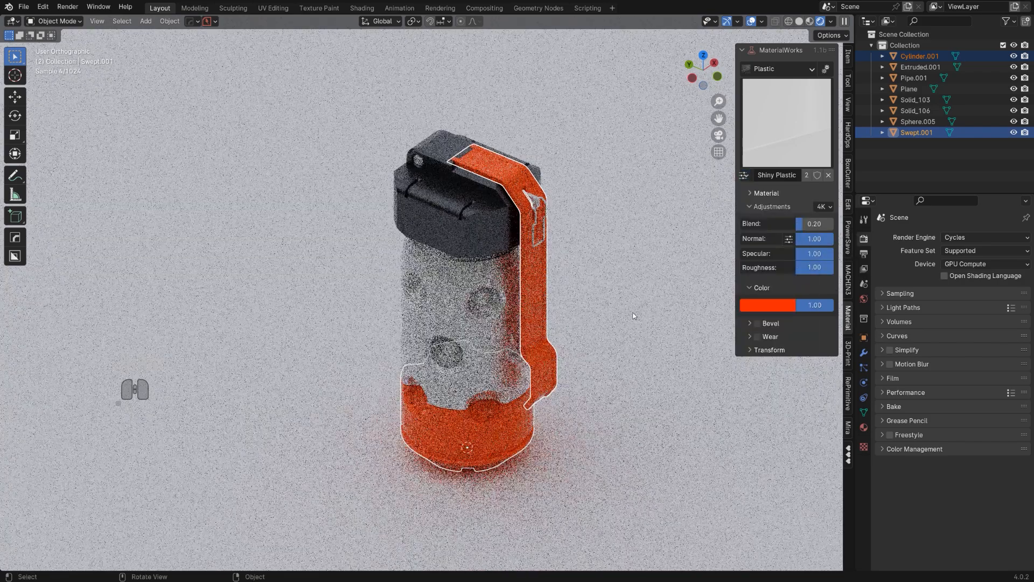
key("ctrl+z")
scroll(584, 333, "up", 3)
scroll(603, 302, "up", 1)
scroll(626, 273, "down", 3)
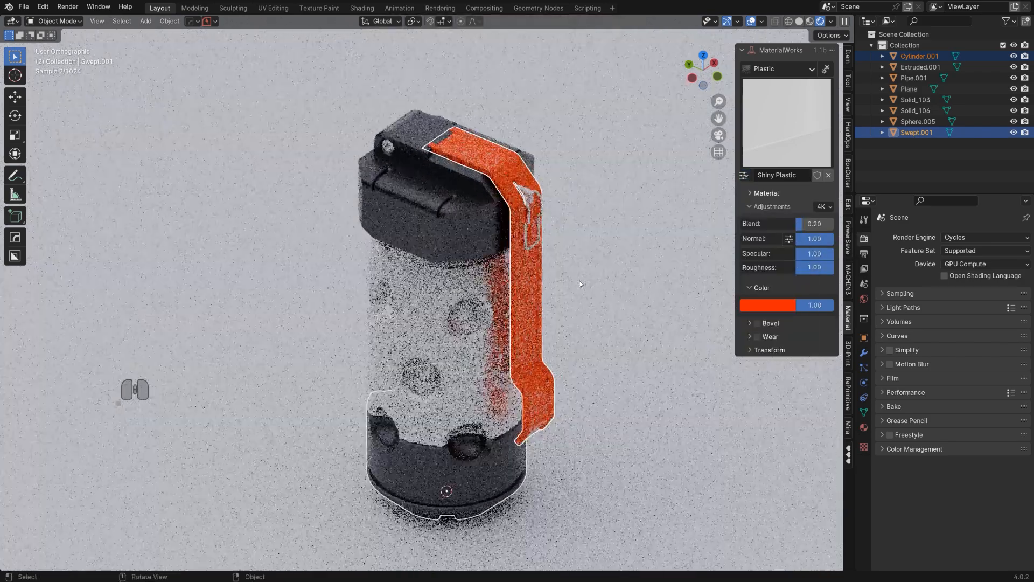
Step: Examine the grenade's head around its hinge pin and check the head's mesh in Edit Mode
left_click(571, 280)
scroll(570, 281, "up", 2)
middle_click_drag(546, 292, 596, 308)
scroll(571, 273, "down", 3)
middle_click_drag(596, 308, 588, 324, "shift")
scroll(589, 324, "up", 3)
left_click(457, 195)
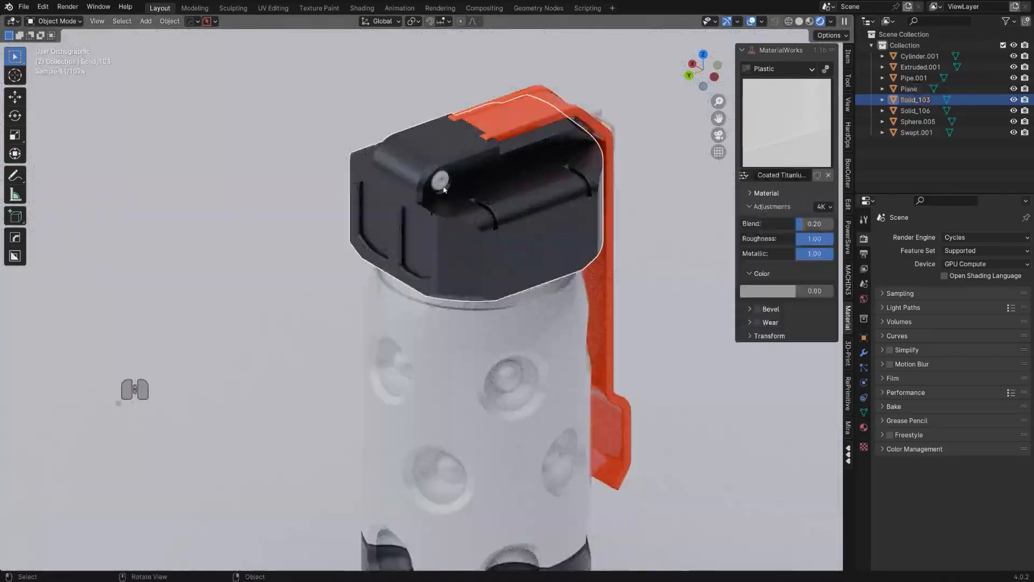
left_click(445, 185)
scroll(462, 330, "down", 2)
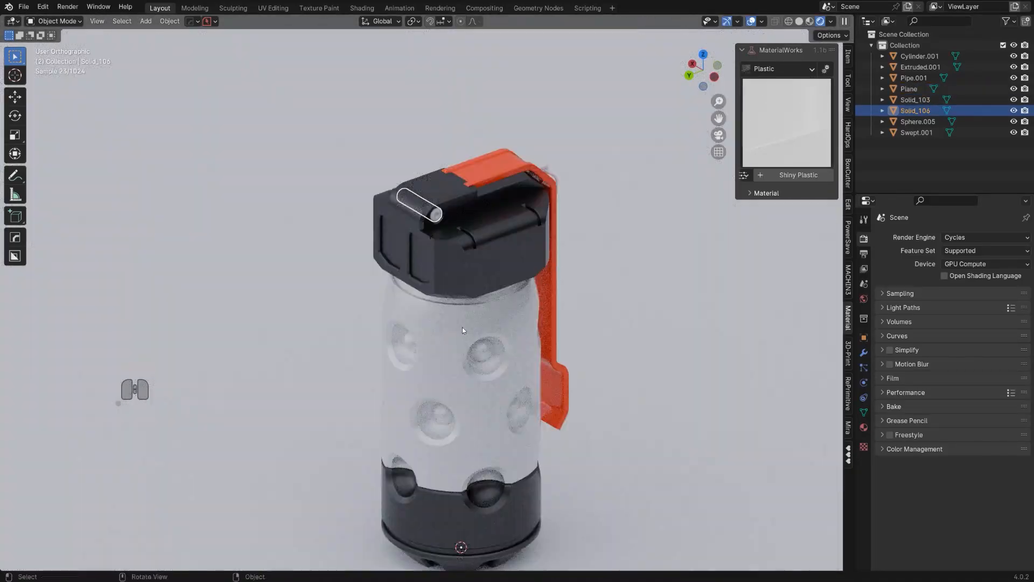
middle_click_drag(455, 351, 553, 293)
scroll(552, 293, "up", 3)
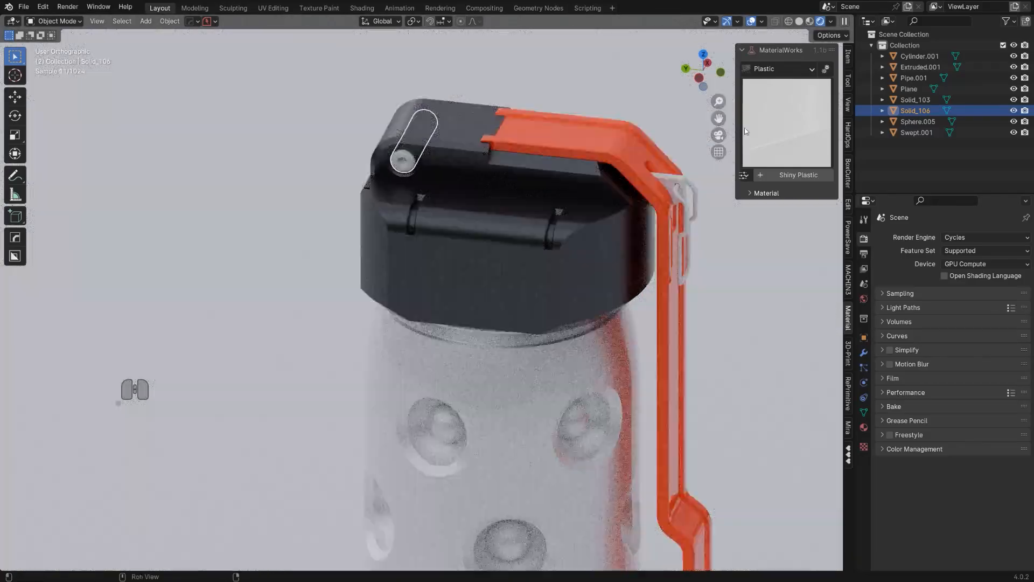
left_click(567, 278)
key("Tab")
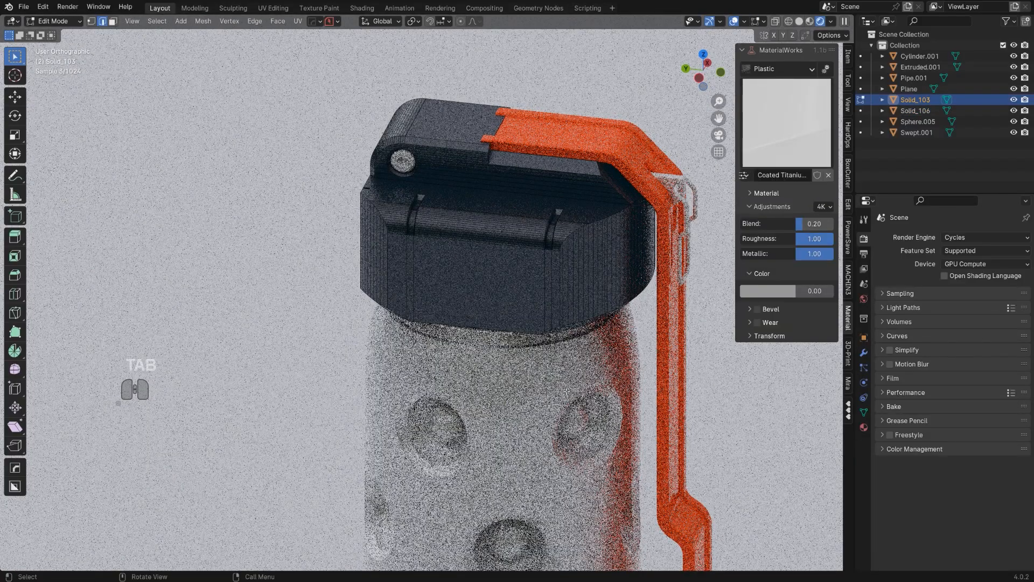
scroll(564, 325, "up", 2)
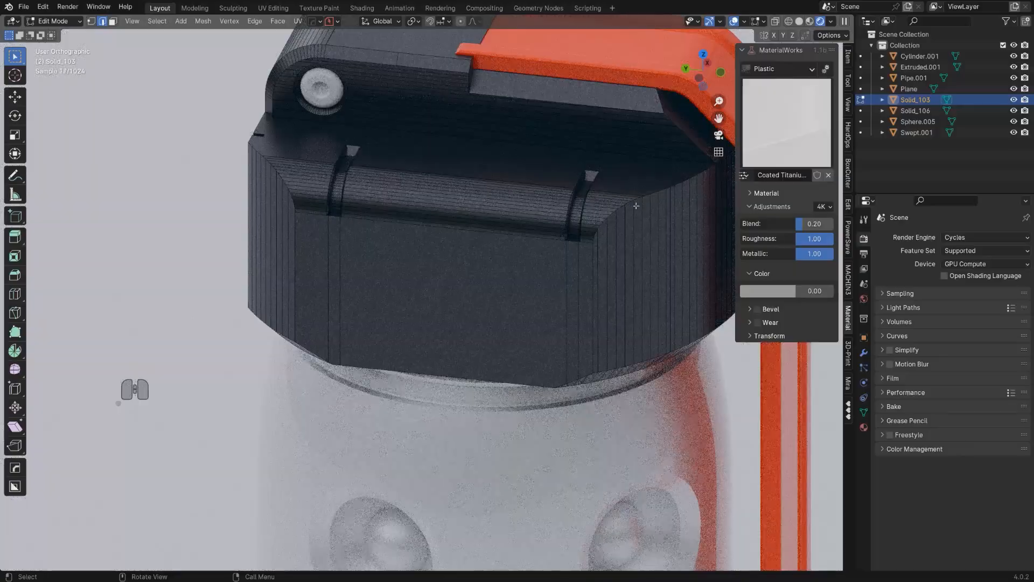
key("Tab")
scroll(566, 285, "down", 5)
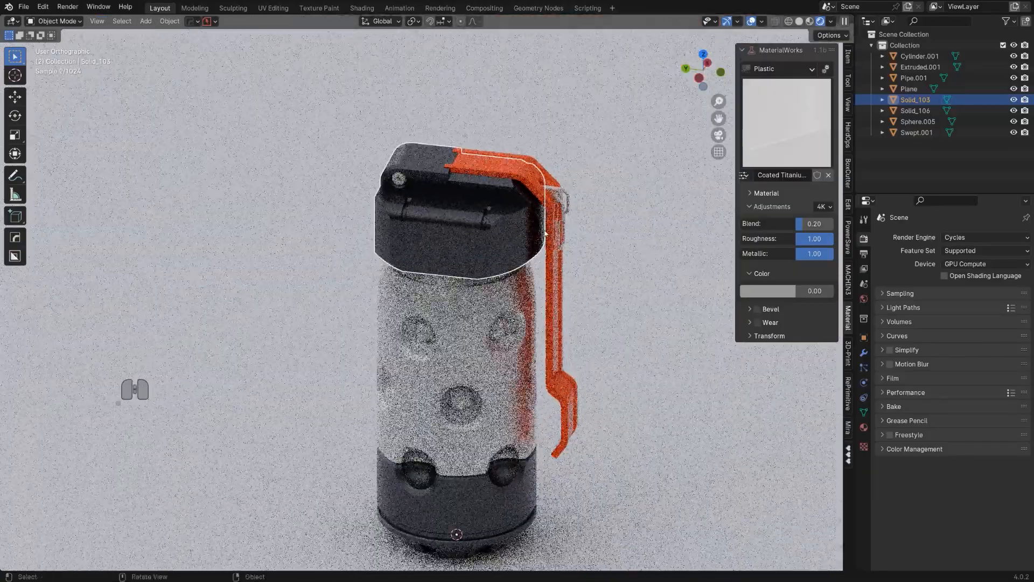
Step: Mirror the grenade's head across the X axis with a new Mirror modifier
scroll(544, 241, "up", 4)
middle_click_drag(545, 238, 584, 239)
middle_click_drag(553, 188, 581, 226, "shift")
scroll(544, 235, "up", 2)
middle_click_drag(511, 173, 501, 235, "shift")
left_click(377, 167)
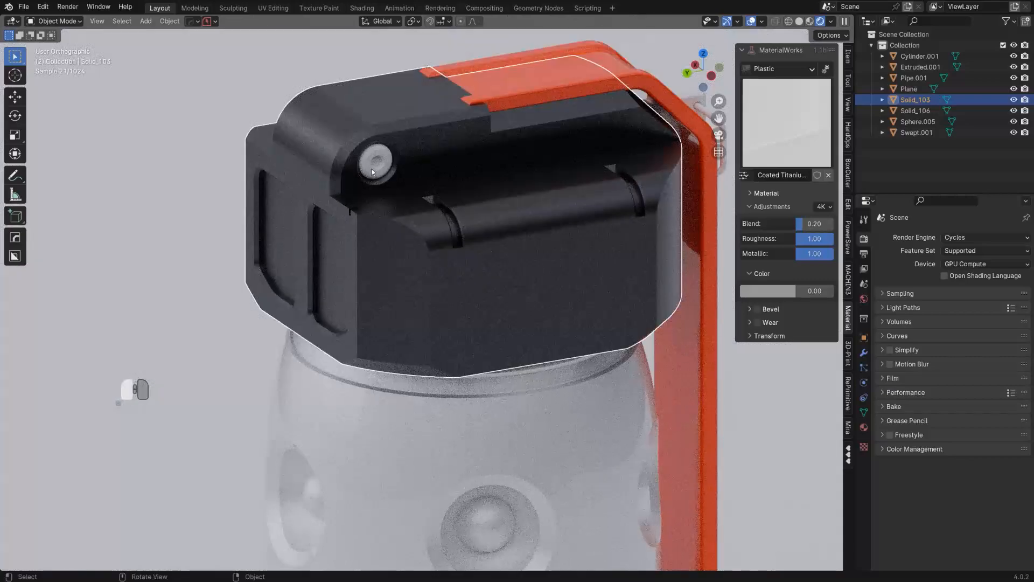
scroll(432, 263, "down", 2)
middle_click_drag(432, 263, 524, 279)
scroll(524, 279, "up", 2)
left_click(442, 219)
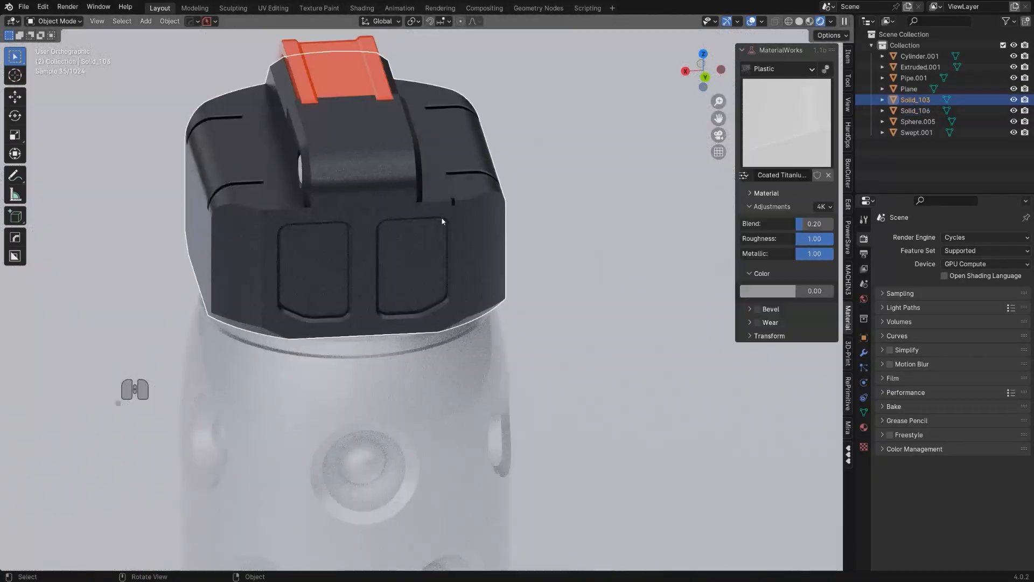
key("alt+x")
scroll(443, 222, "down", 8)
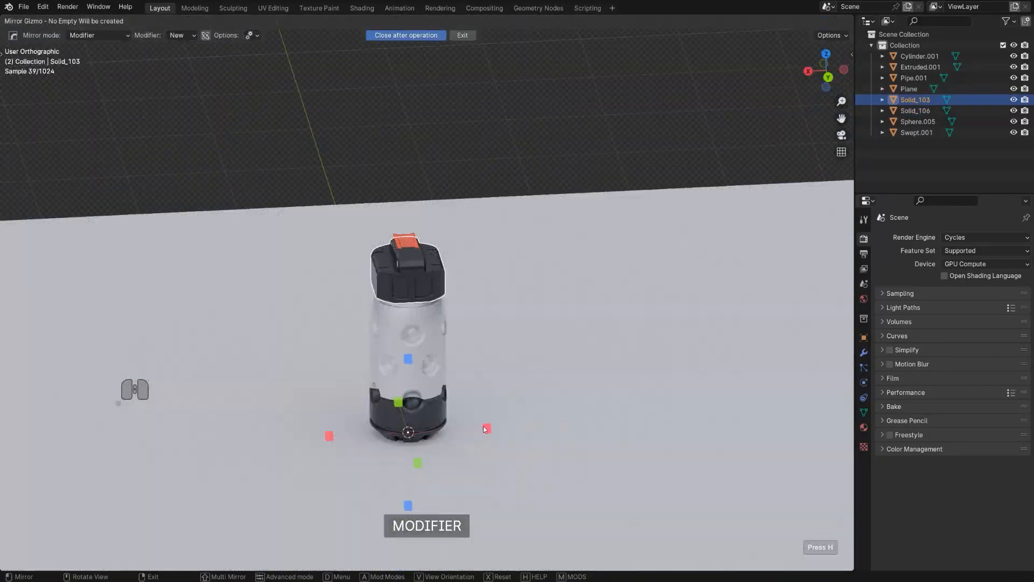
left_click(485, 429)
right_click(545, 313)
Step: Apply the Half Matt Steel material from the Metal category to the hinge pin in the grenade's head
left_click(512, 291)
scroll(501, 296, "up", 8)
middle_click_drag(501, 296, 424, 285)
scroll(361, 229, "up", 3)
left_click(292, 189)
scroll(293, 189, "down", 3)
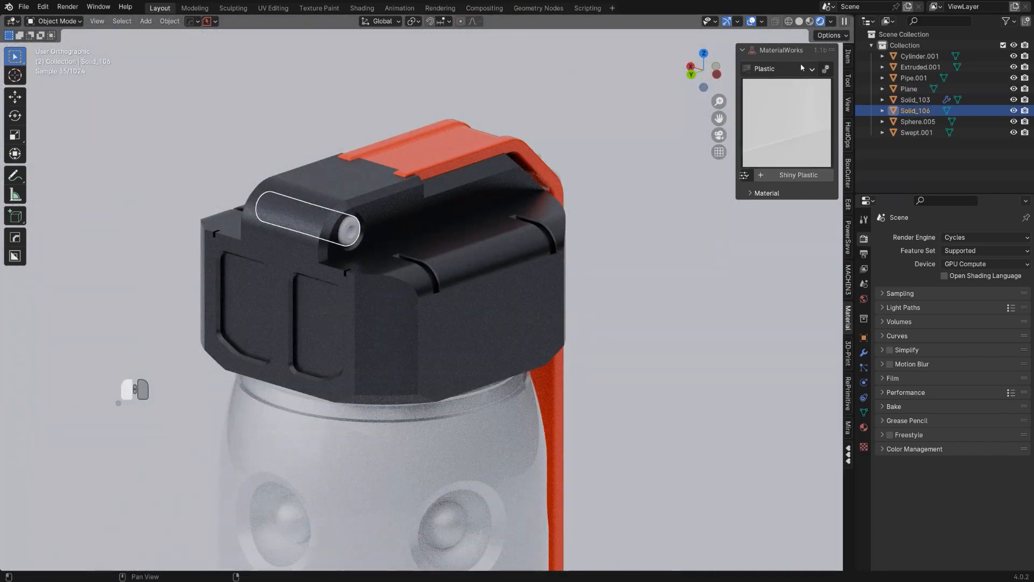
left_click(802, 68)
left_click(788, 117)
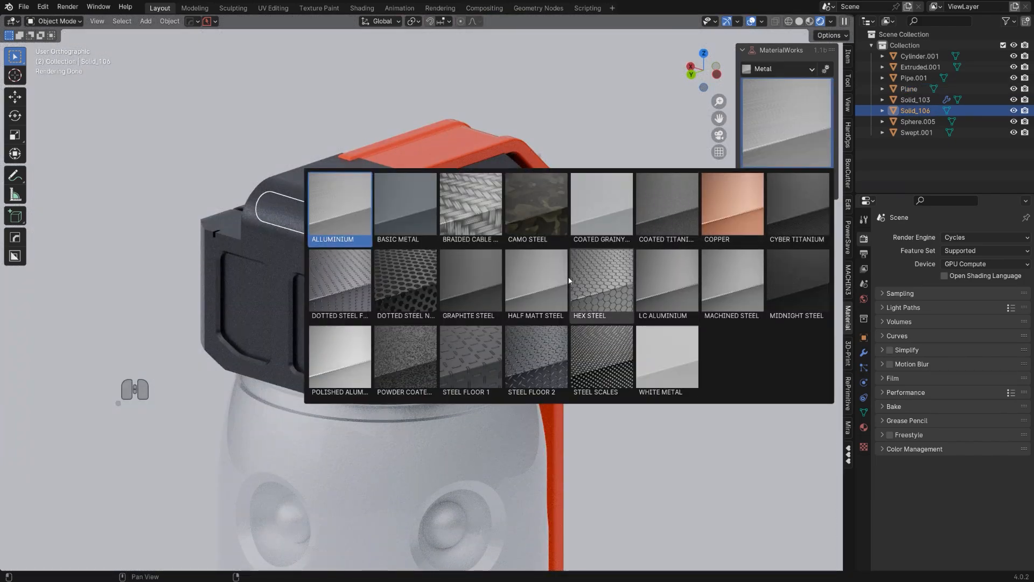
left_click(541, 285)
Step: Apply the Half Matt Steel material from the Metal category to the extruded piece that holds the wire clip on the lever
middle_click_drag(542, 285, 591, 286)
left_click(601, 288)
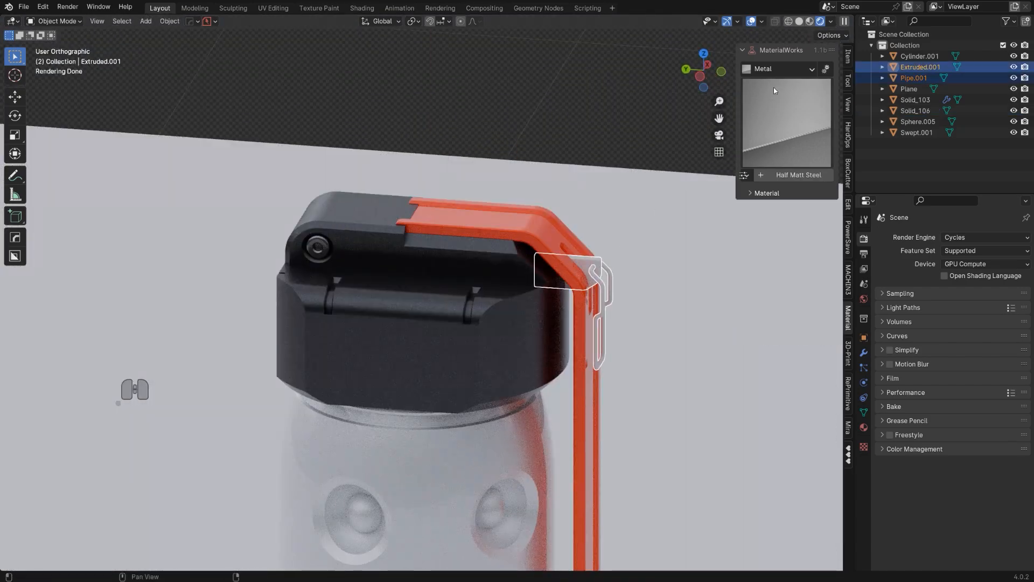
left_click(778, 70)
left_click(771, 119)
left_click(794, 124)
left_click(559, 287)
left_click(619, 125)
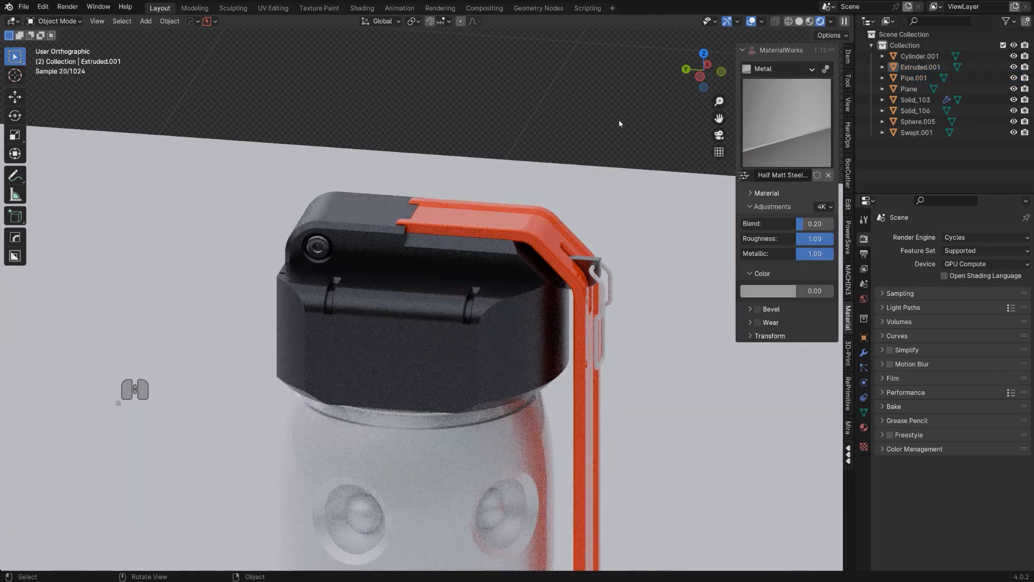
Step: Copy the hinge pin's Half Matt Steel material to the wire clip on the lever
scroll(617, 127, "down", 3)
middle_click_drag(560, 189, 344, 227)
scroll(343, 229, "down", 4)
middle_click_drag(302, 257, 372, 267, "shift")
scroll(371, 267, "up", 4)
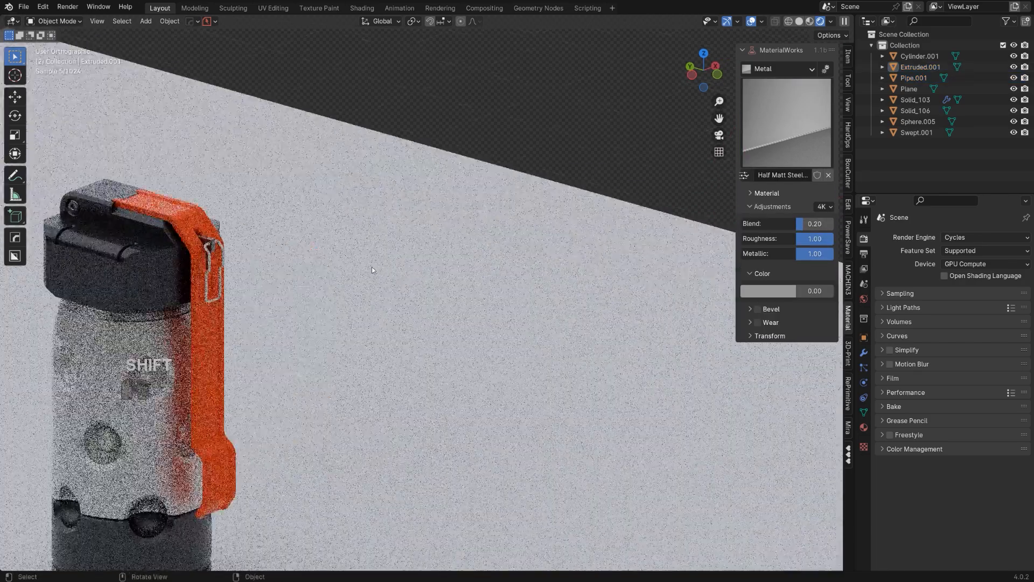
left_click(220, 267)
middle_click_drag(221, 268, 339, 289, "shift")
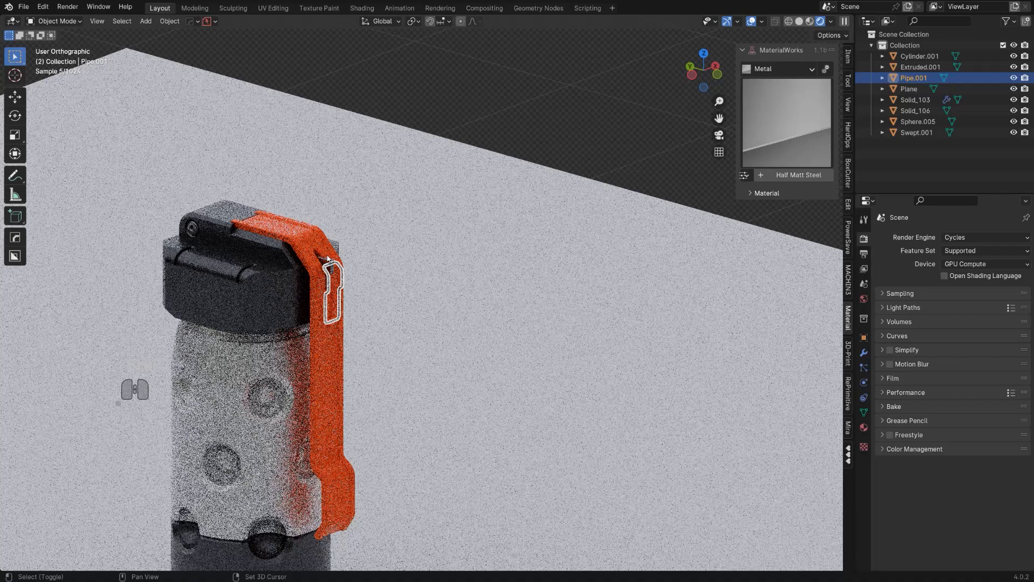
left_click(193, 228, "shift")
left_click(744, 176)
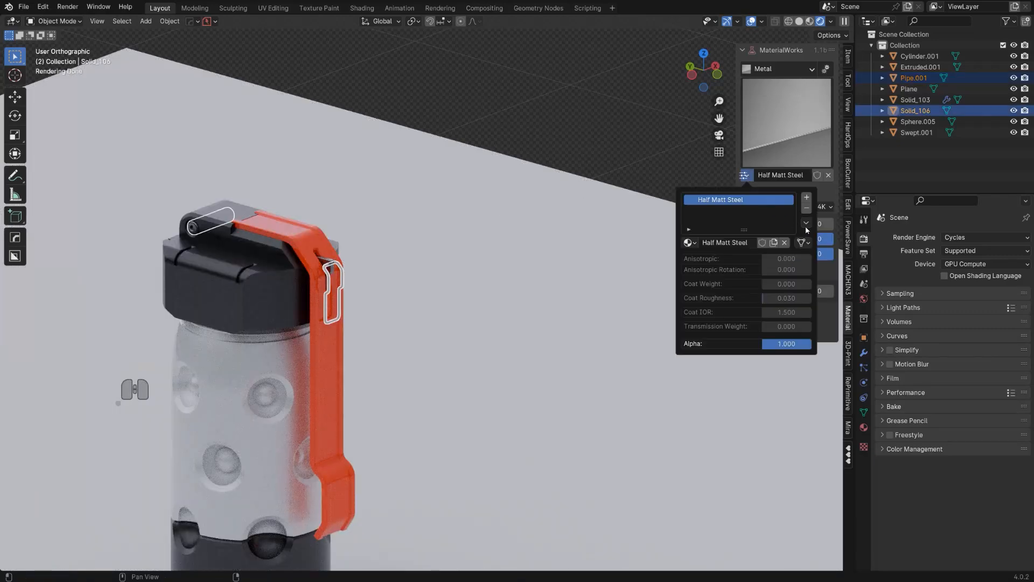
left_click(506, 143)
Step: Apply the Steel Floor 2 material from the Metal category to the floor plane
scroll(458, 204, "down", 1)
middle_click_drag(428, 246, 480, 173, "shift")
scroll(445, 221, "up", 2)
left_click(559, 240)
left_click(810, 71)
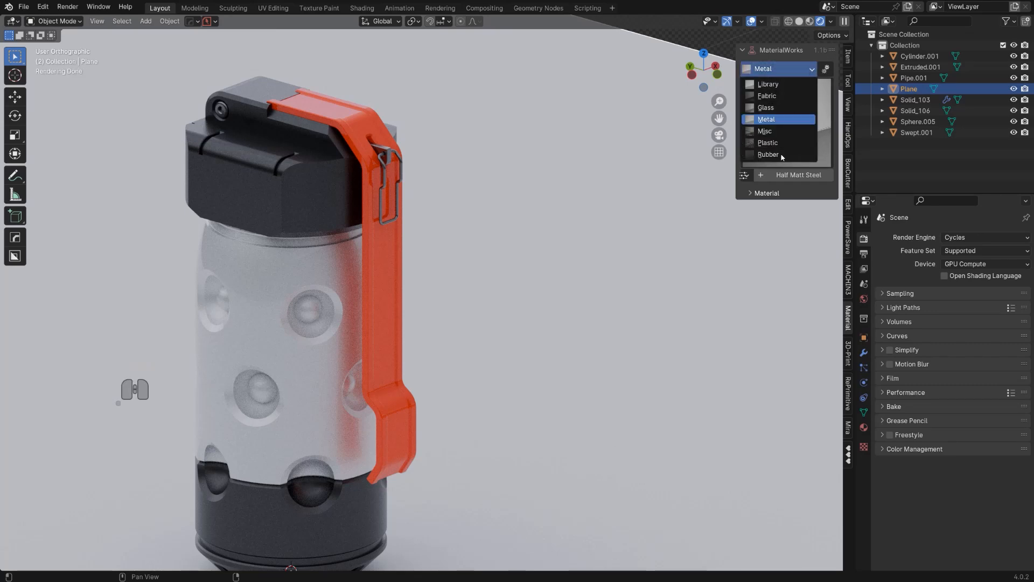
left_click(778, 119)
left_click(787, 123)
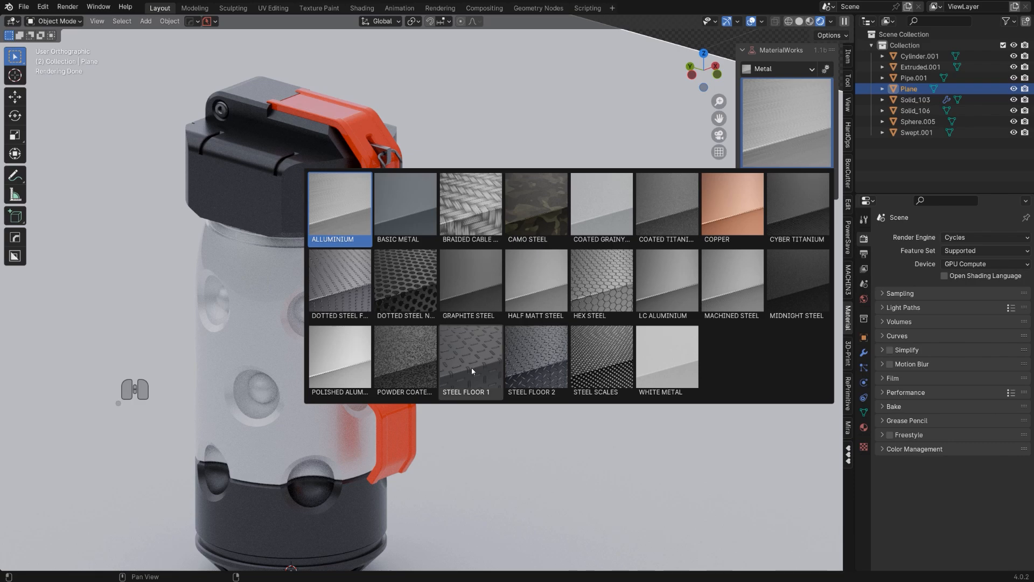
left_click(533, 355)
Step: Apply the floor plane's object transform to correct the scale of its steel floor pattern
scroll(571, 302, "down", 3)
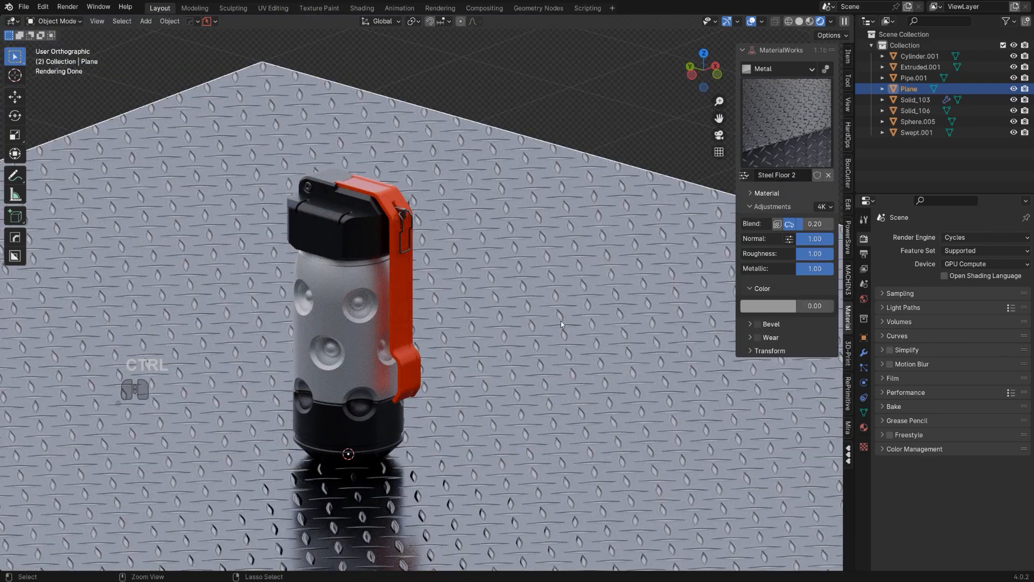
key("ctrl+a")
left_click(553, 343)
middle_click_drag(513, 343, 567, 268, "shift")
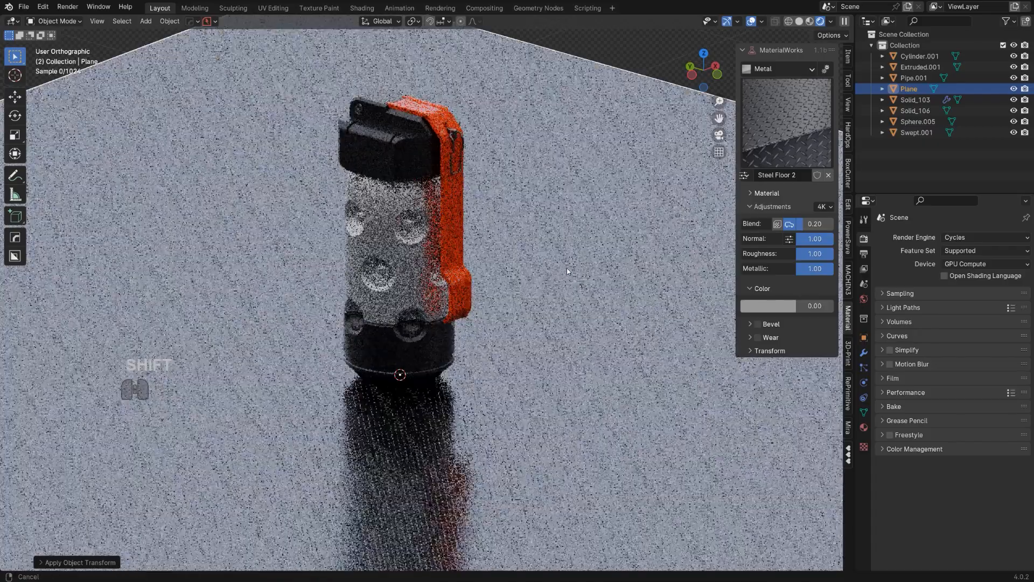
middle_click_drag(542, 305, 625, 297)
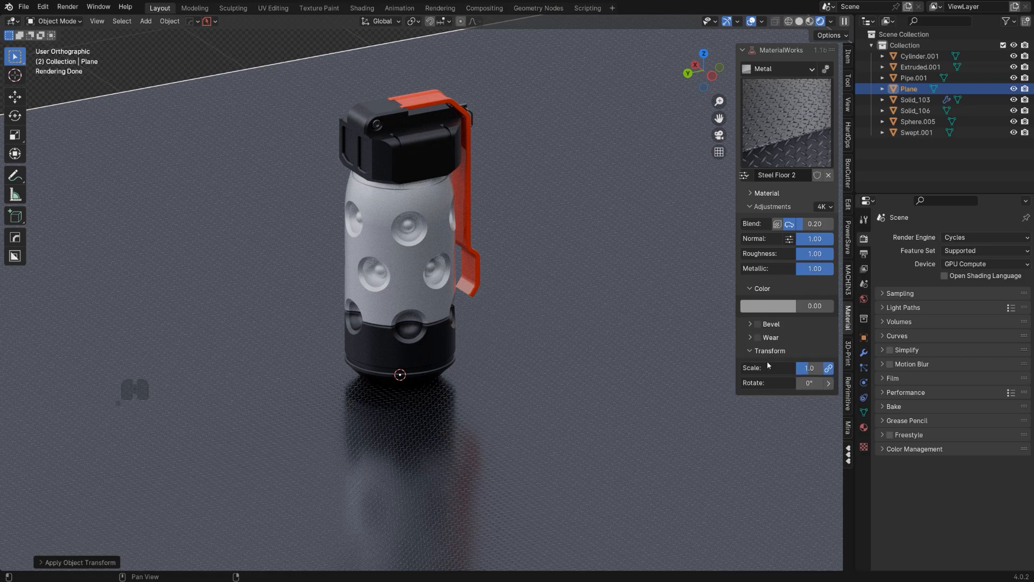
Step: Set the texture scale of the floor plane's Steel Floor 2 material to 0.5
left_click_drag(810, 367, 787, 368)
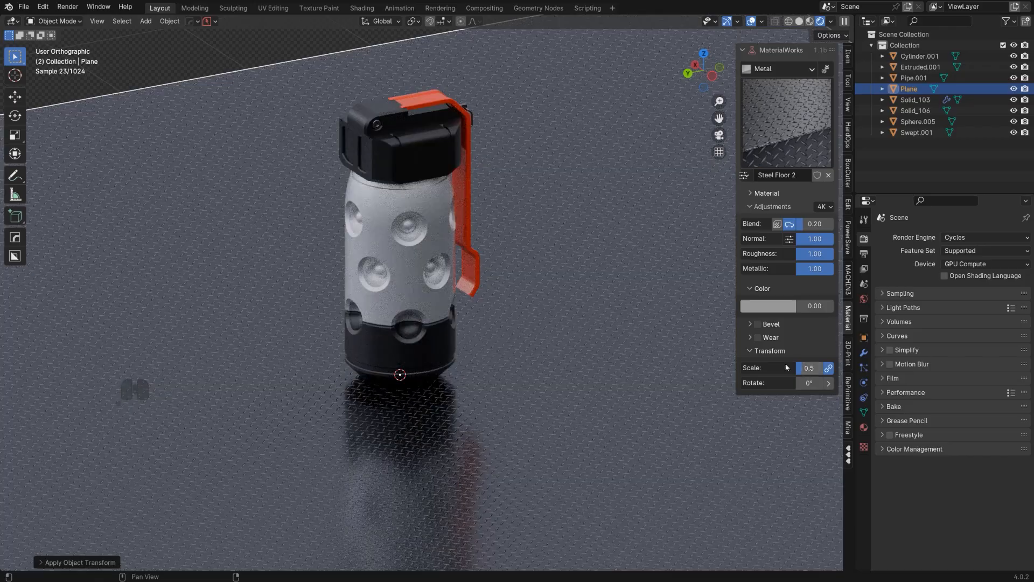
middle_click_drag(522, 278, 542, 279, "shift")
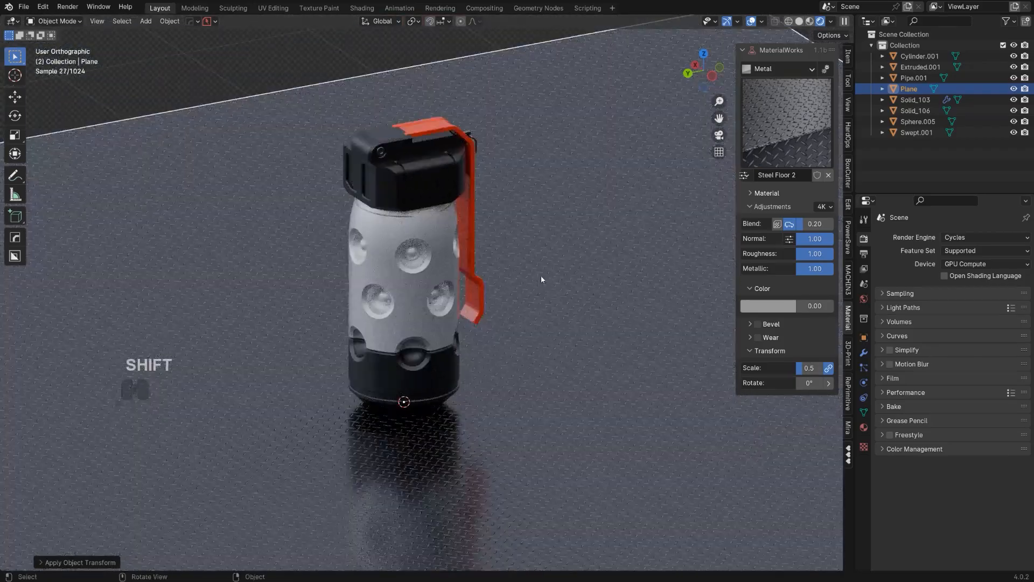
scroll(517, 281, "up", 1)
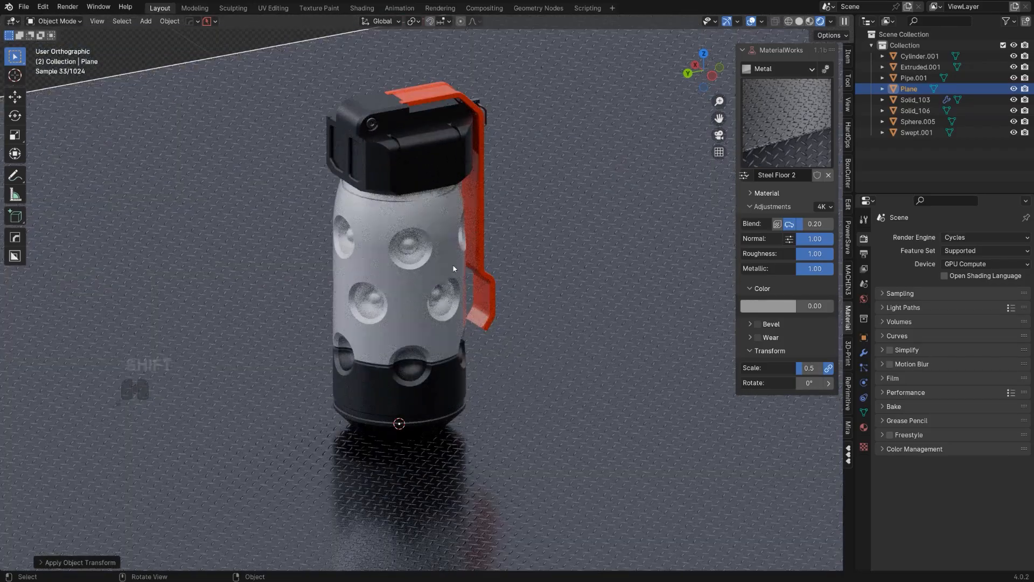
Step: Enable the Bevel option on the Coated Titanium material of the grenade's black cap
left_click(415, 160)
scroll(423, 168, "up", 4)
middle_click_drag(469, 205, 492, 346, "shift")
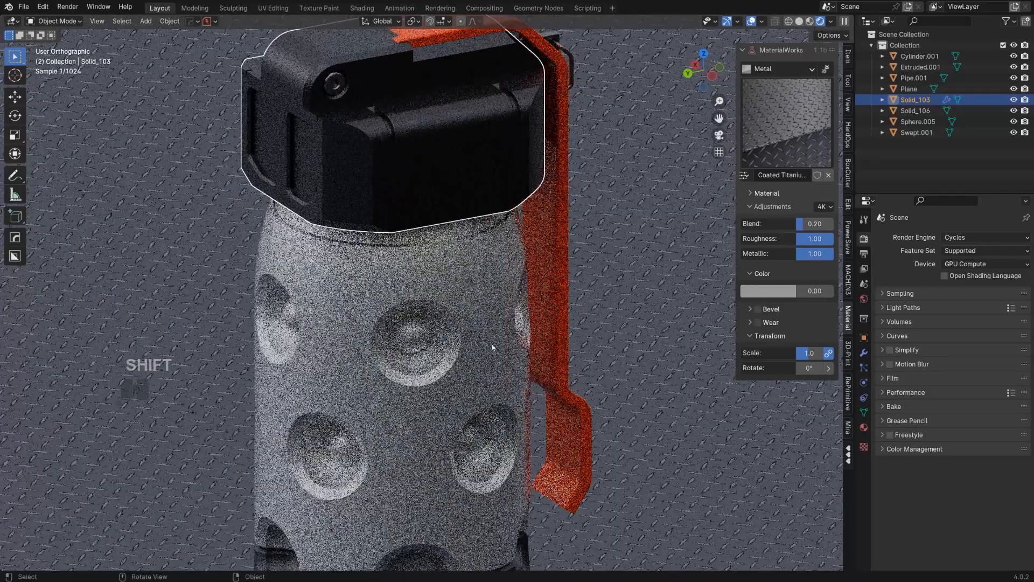
left_click(758, 312)
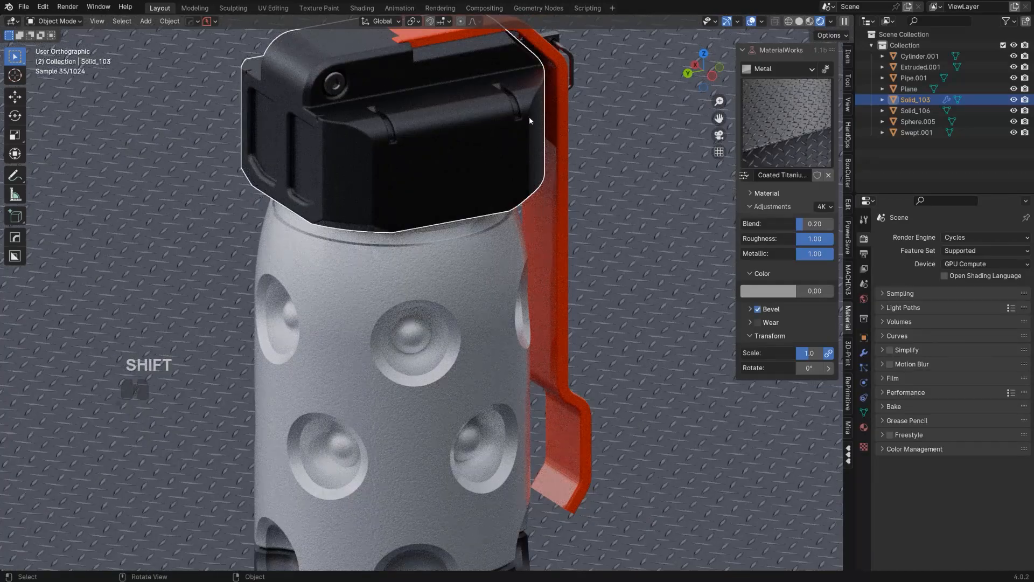
Step: Enable the material Bevel option on the lever, the black base, the dimpled body and the hinge pin
left_click(556, 183)
scroll(623, 354, "down", 2)
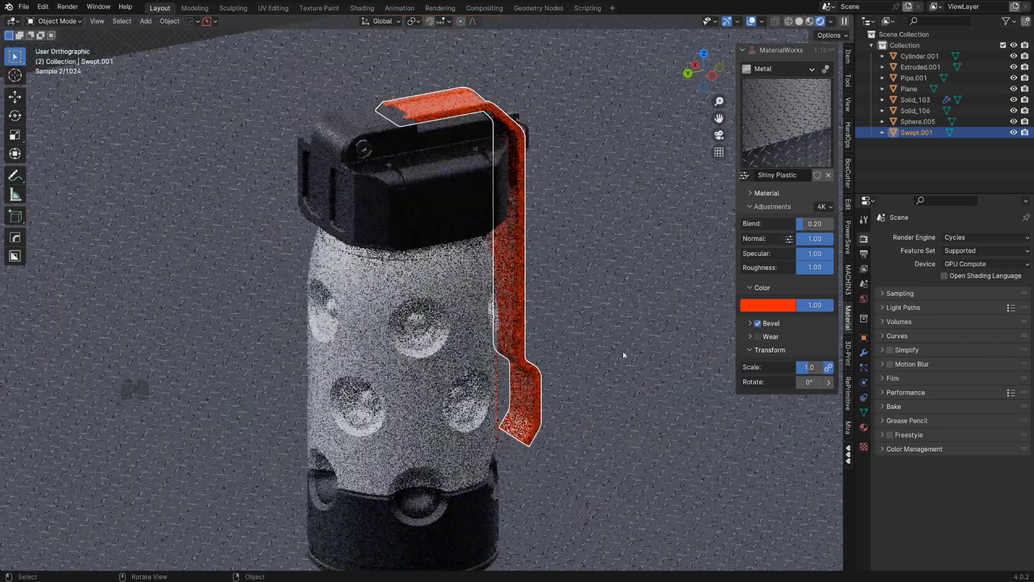
left_click(451, 506)
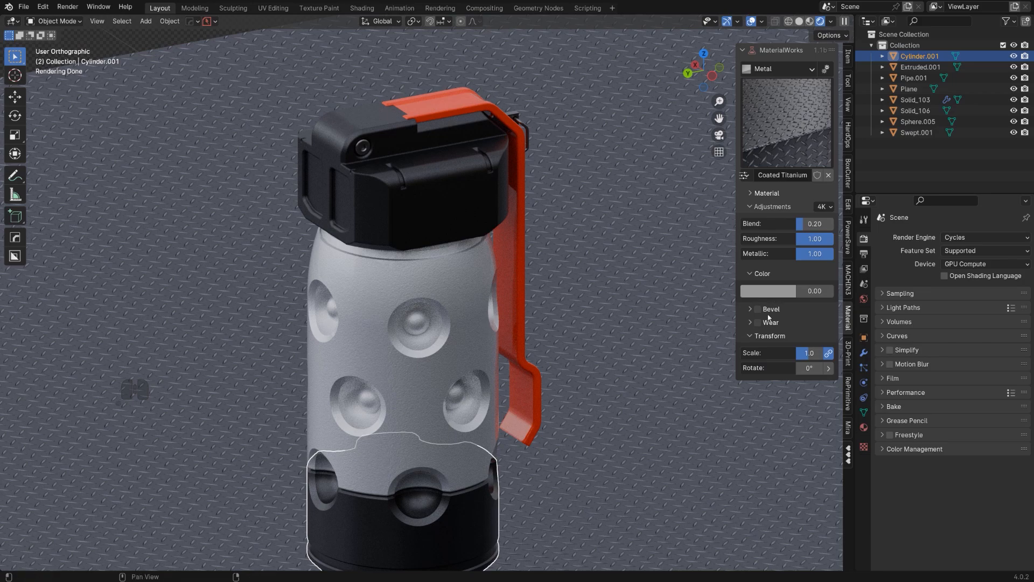
left_click(449, 324)
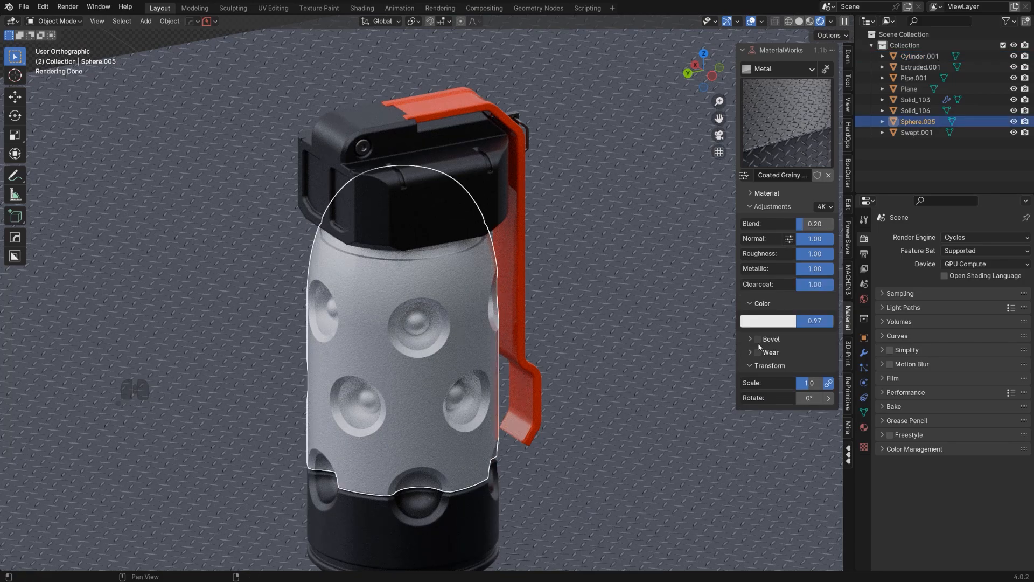
left_click(361, 149)
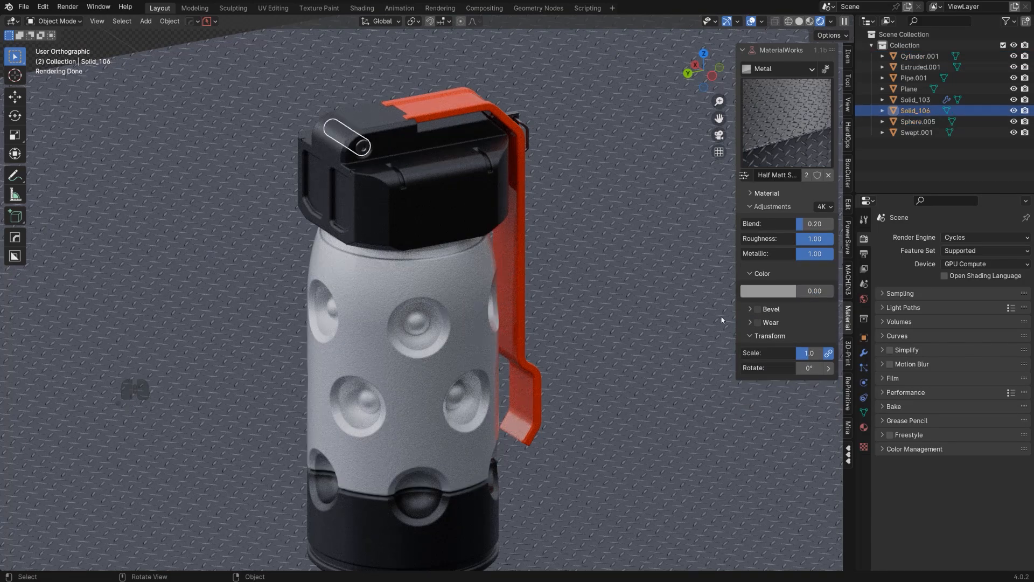
left_click(649, 305)
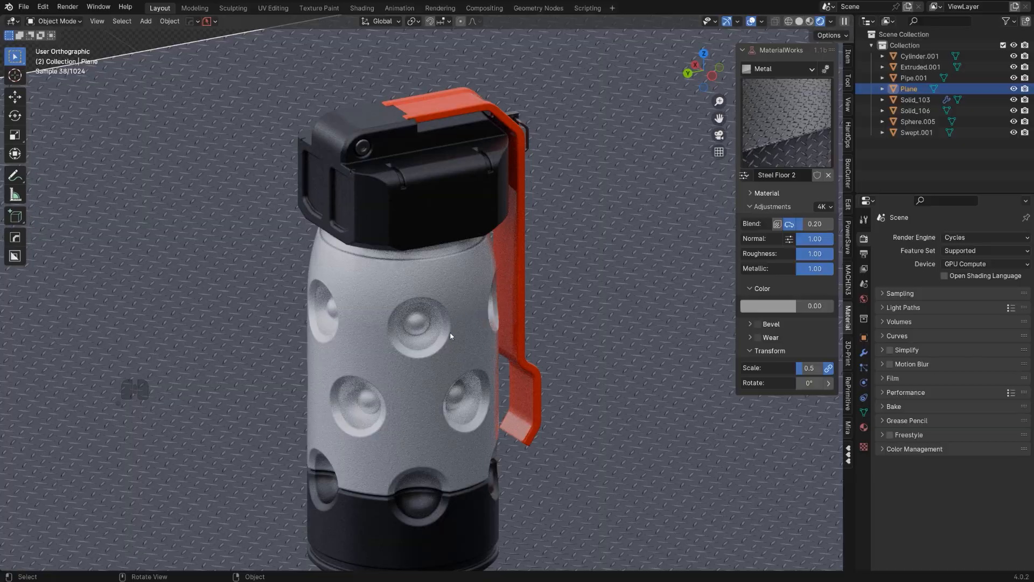
scroll(450, 332, "up", 5)
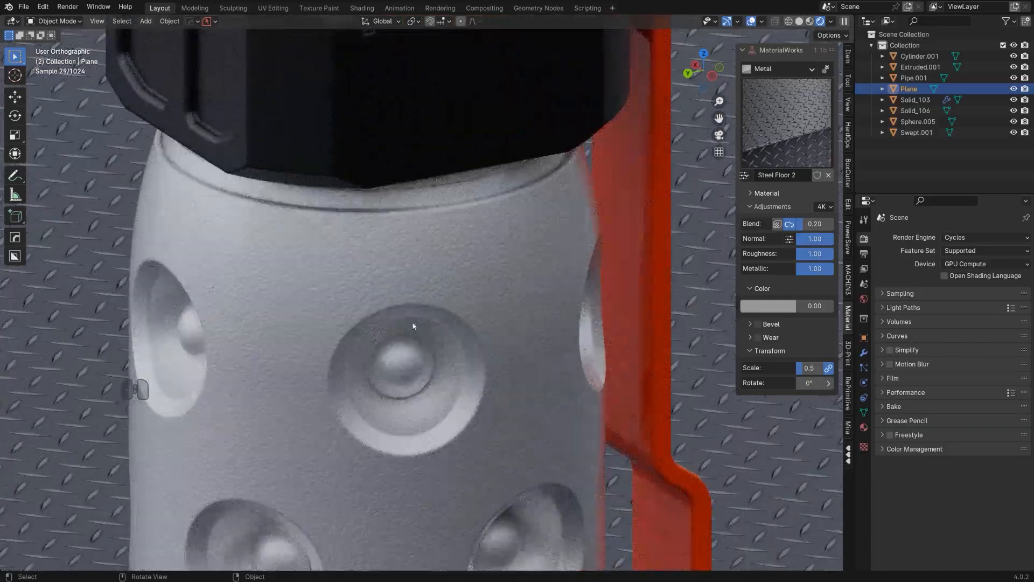
scroll(414, 326, "down", 6)
Step: Insert the "PN 9722309.1 MDL FD-45" info decal in the left view of the cap and scale it to about 0.18
middle_click_drag(480, 342, 531, 269, "shift")
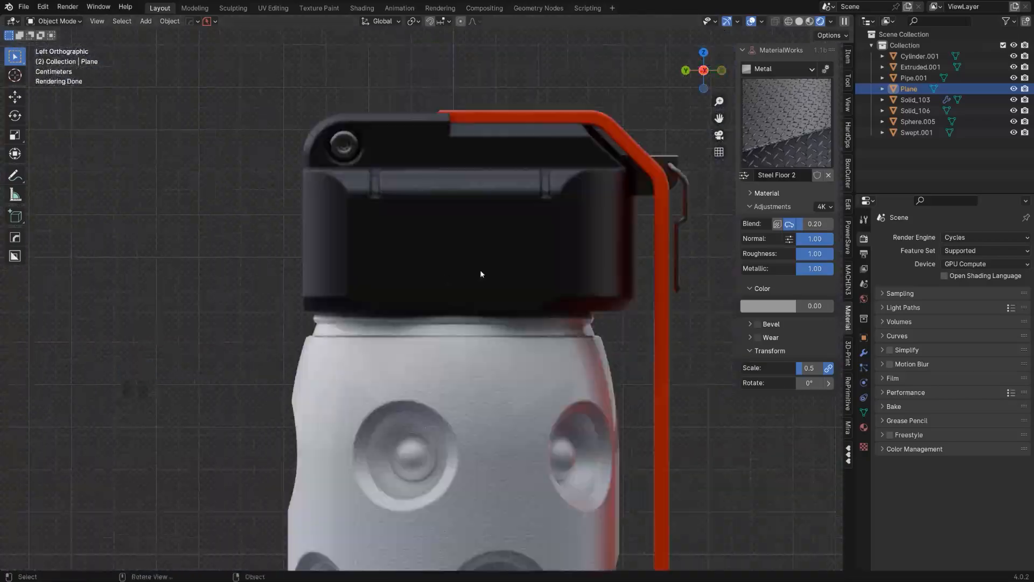
key("d")
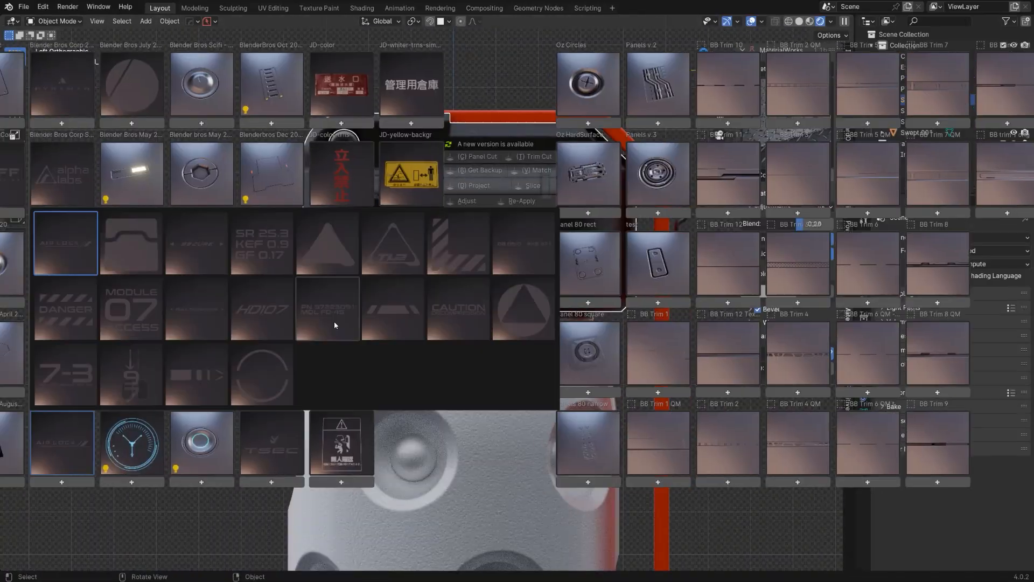
left_click(334, 321)
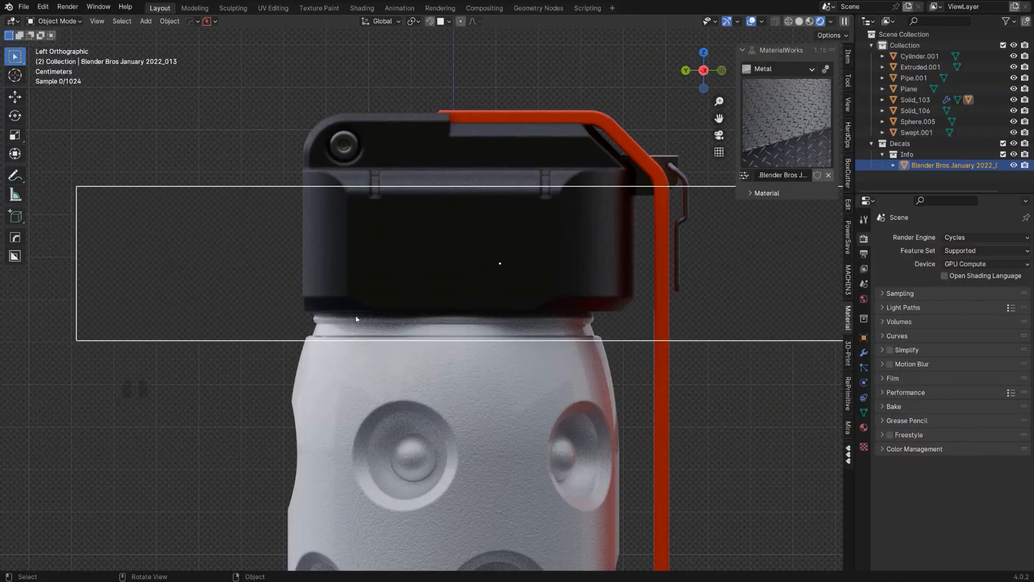
key("s")
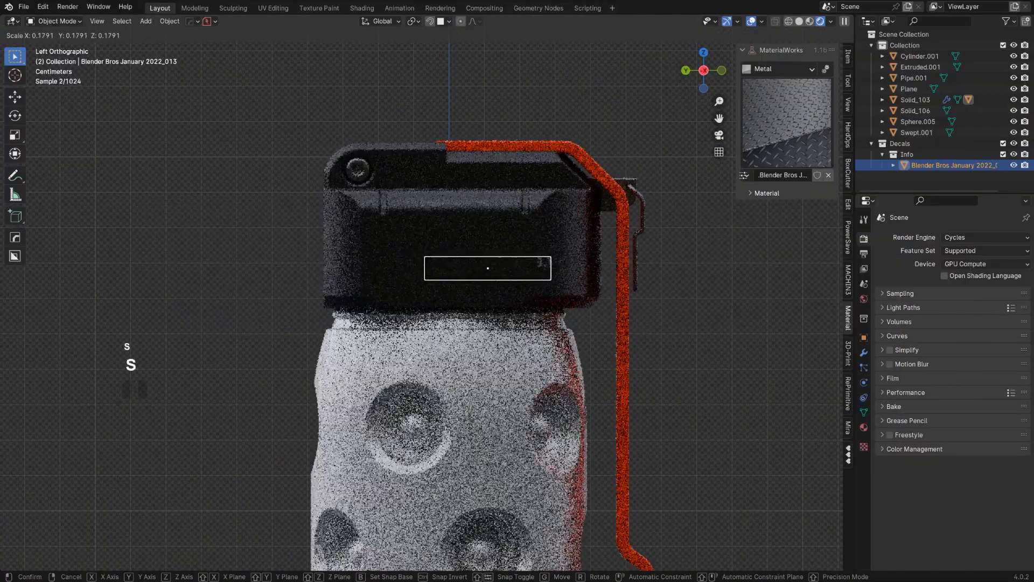
left_click(545, 264)
Step: Shrink the part-number decal further and move it, snapped to the surface, to the lower part of the cap's side face
key("g")
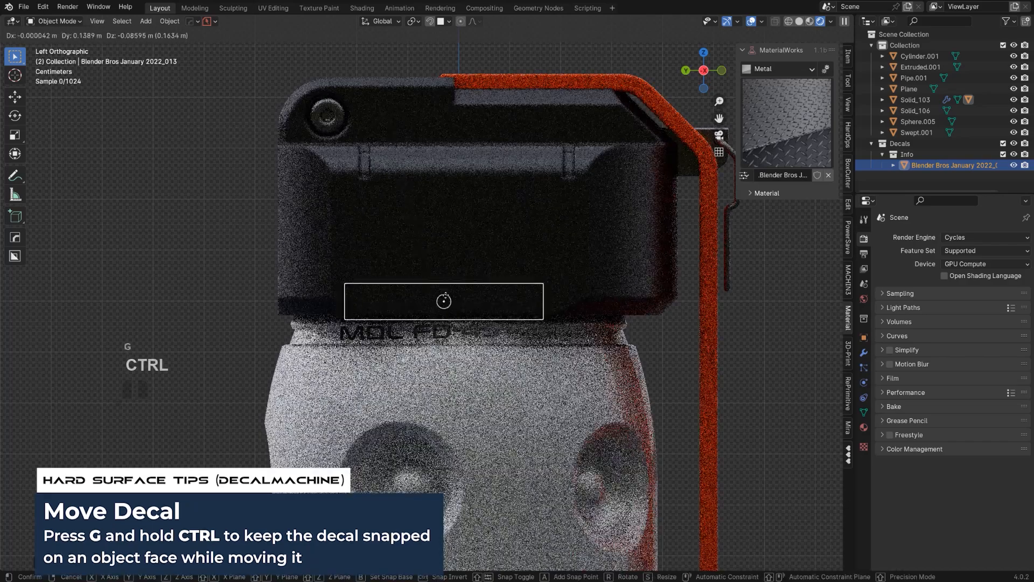
left_click(445, 268)
key("s")
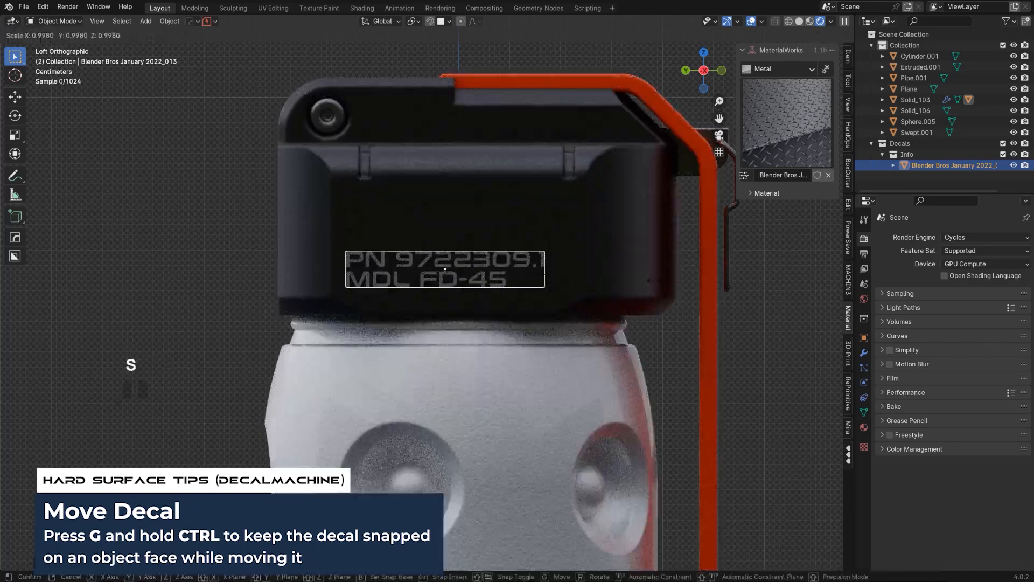
key("g")
key("g")
key("ctrl")
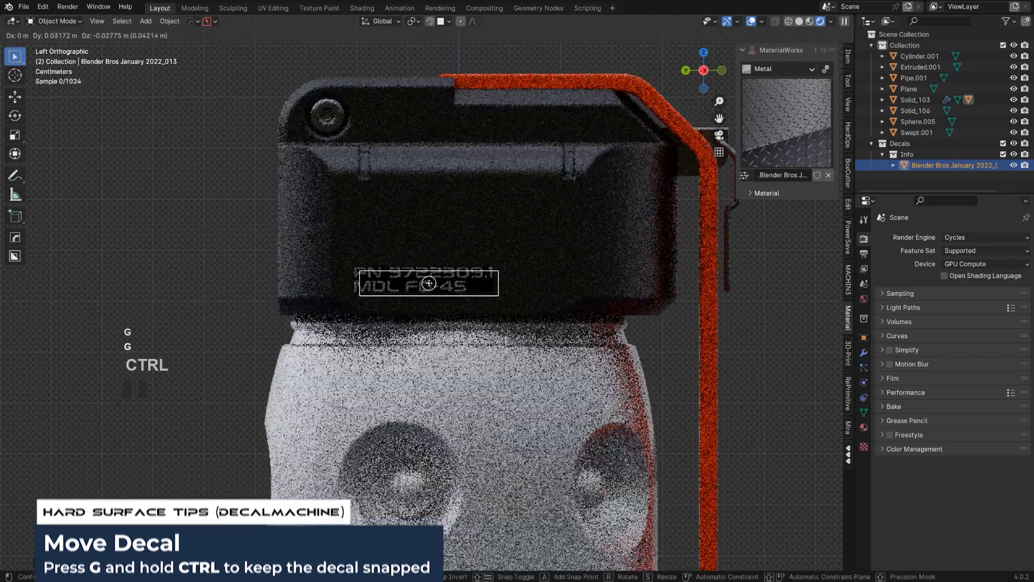
left_click(418, 275)
Step: Project the part-number decal onto the cap's surface with DECALmachine
key("d")
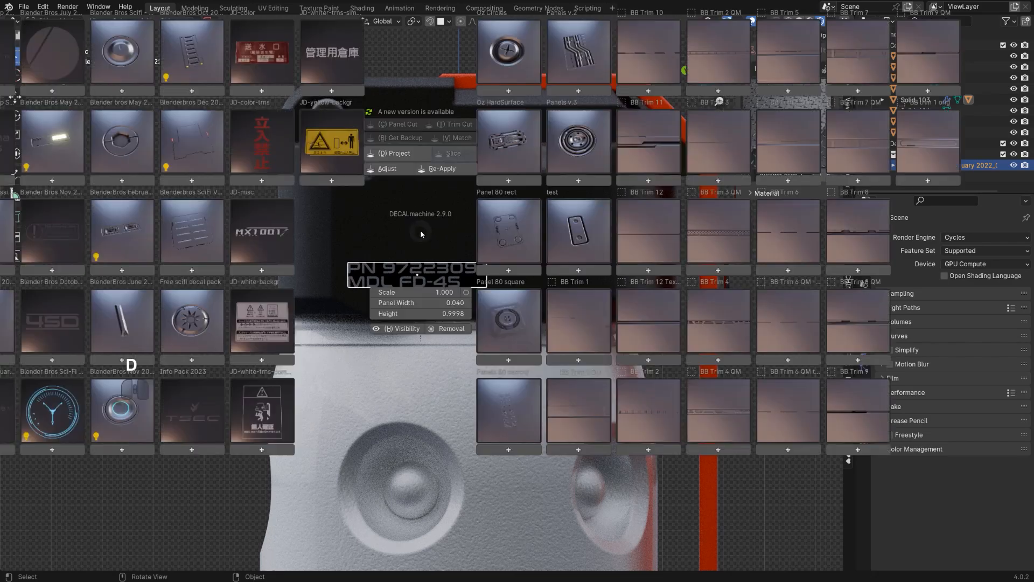
left_click(411, 155)
left_click(414, 178)
scroll(414, 178, "down", 7)
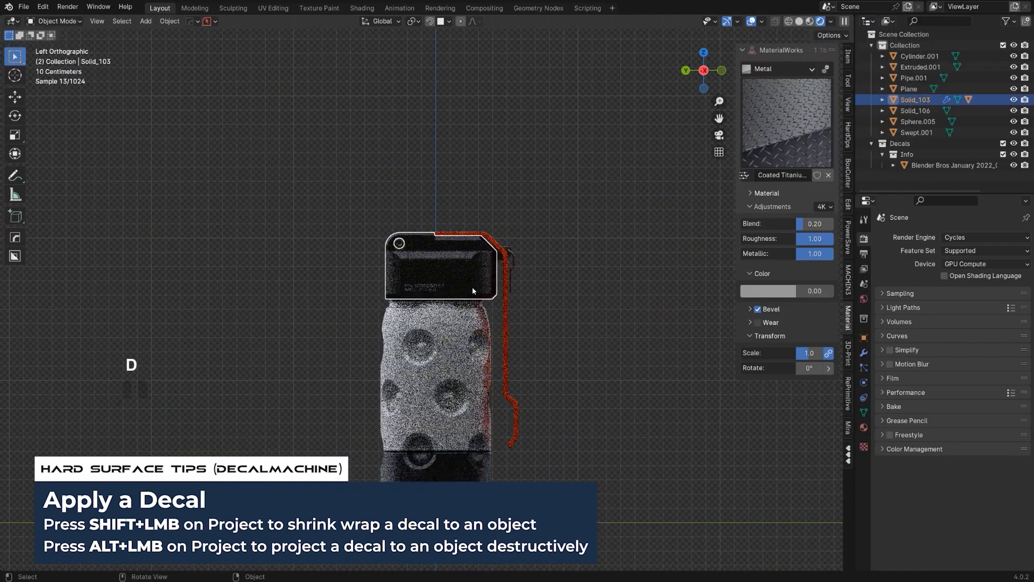
Step: Set the alpha of the projected part-number decal's material to 0.520
middle_click_drag(472, 287, 526, 295)
scroll(523, 295, "up", 4)
left_click(512, 294)
scroll(564, 332, "up", 3)
middle_click_drag(835, 419, 779, 410, "shift")
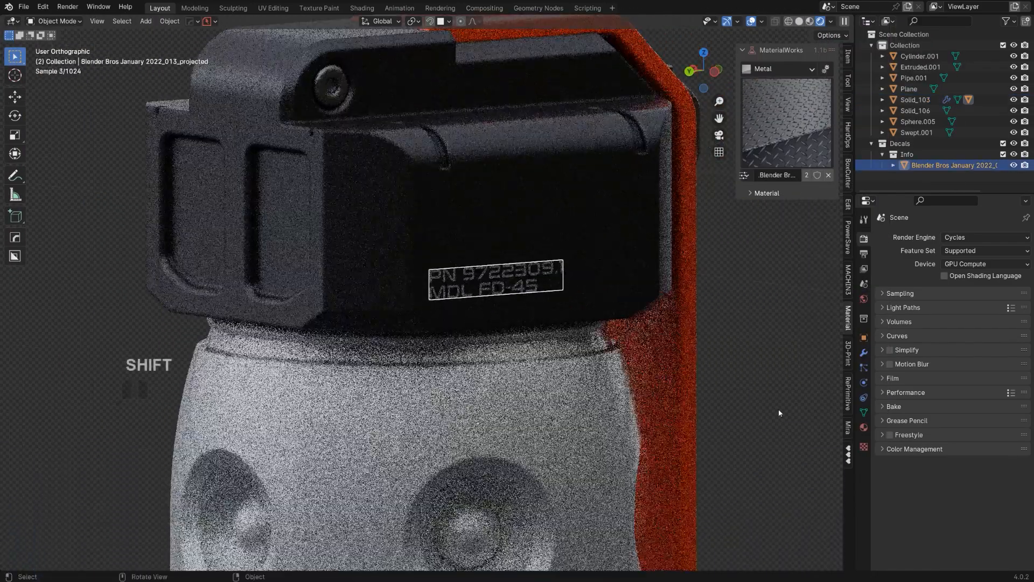
left_click_drag(856, 428, 858, 427)
left_click(867, 428)
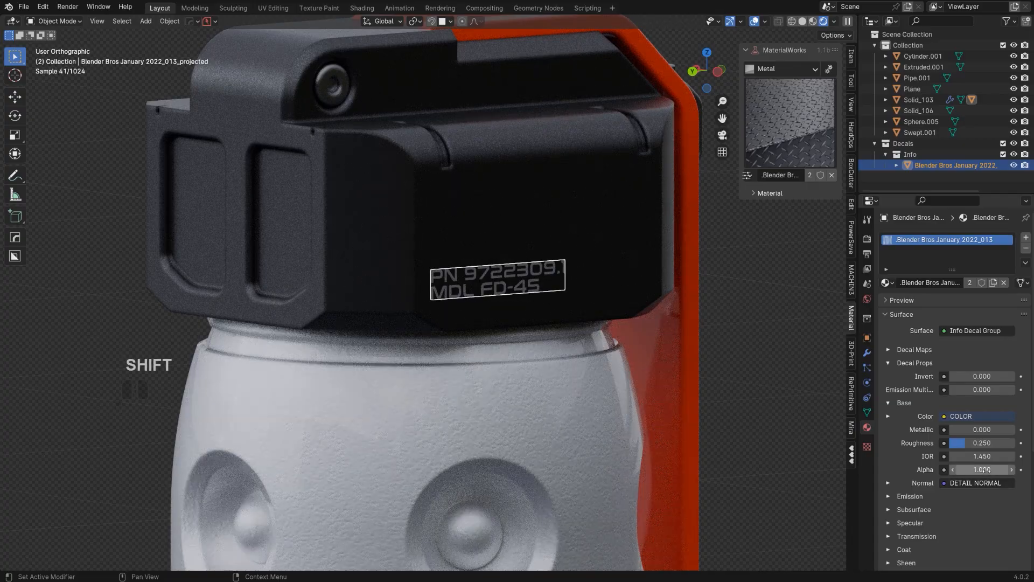
left_click_drag(978, 470, 855, 471, "shift")
left_click(799, 399)
Step: Mirror the part-number decal along X to the opposite side of the cap, using the cap as mirror object
scroll(776, 399, "down", 6)
middle_click_drag(612, 351, 587, 301, "shift")
middle_click_drag(525, 338, 514, 278, "shift")
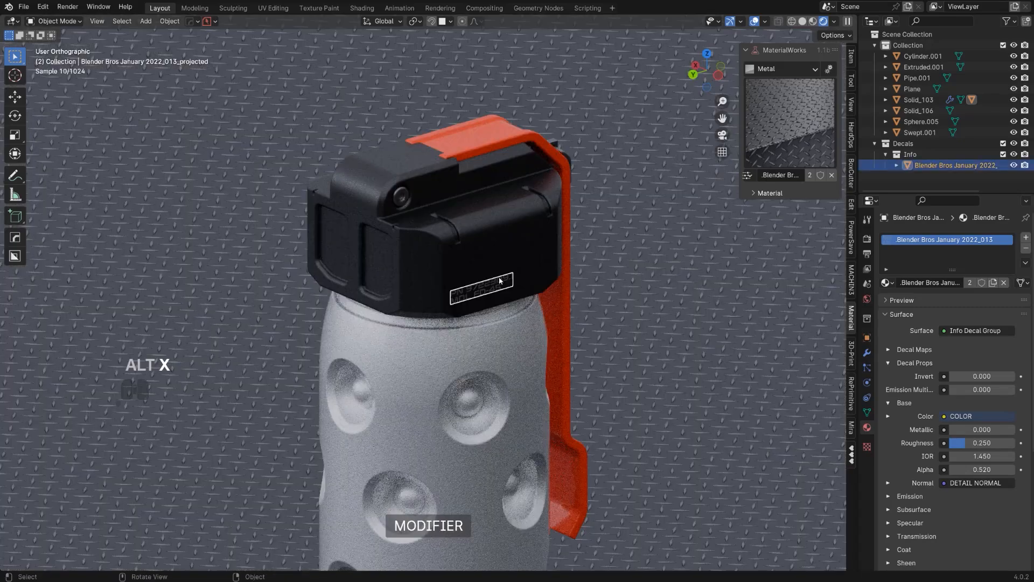
left_click(499, 279)
left_click(499, 279)
left_click(486, 260, "shift")
scroll(486, 261, "down", 3)
key("alt+x")
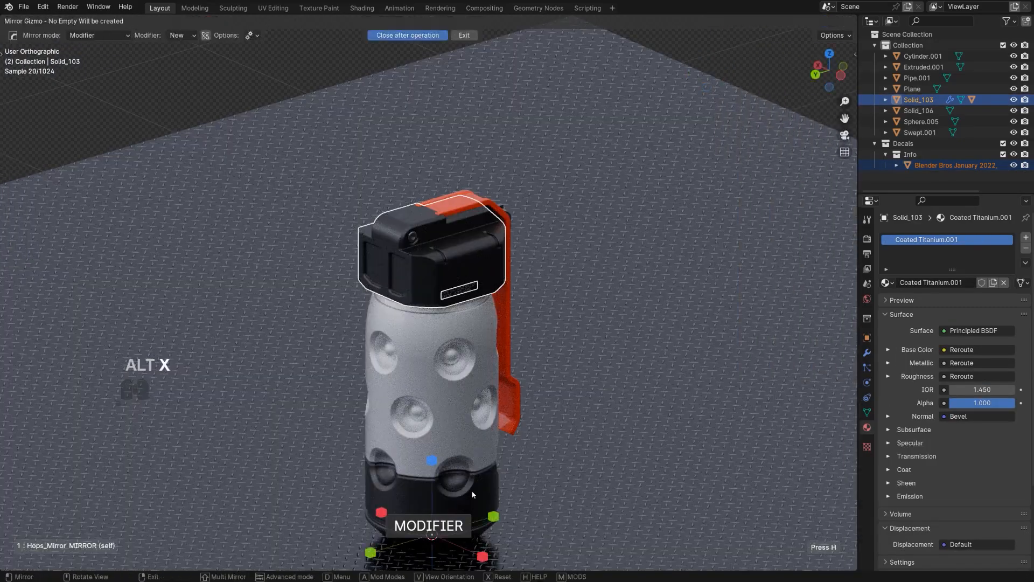
left_click(483, 556)
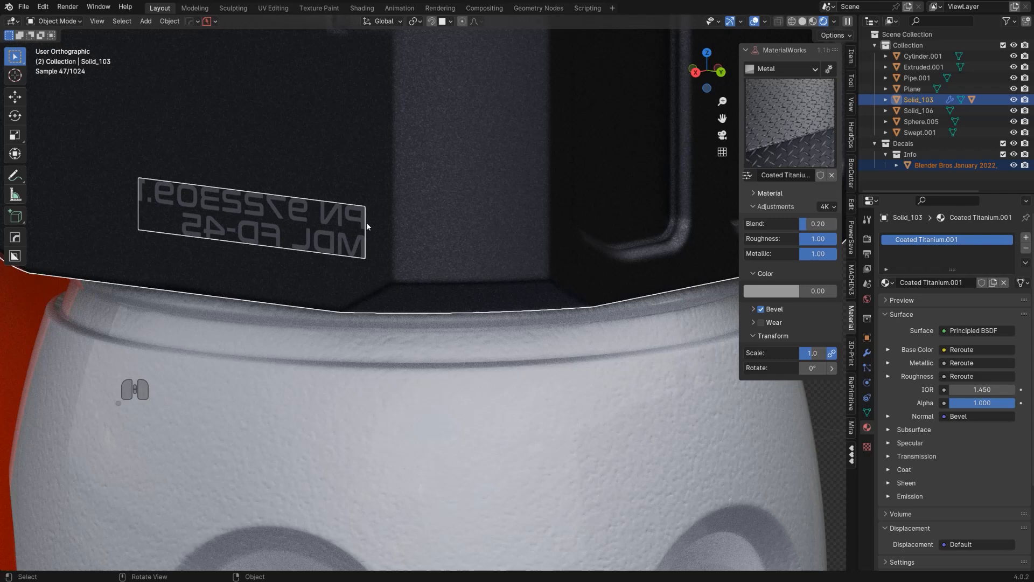
Step: Enable Mirror U in the decal's Hops_Mirror modifier data to make the text on the mirrored side readable
left_click(341, 237)
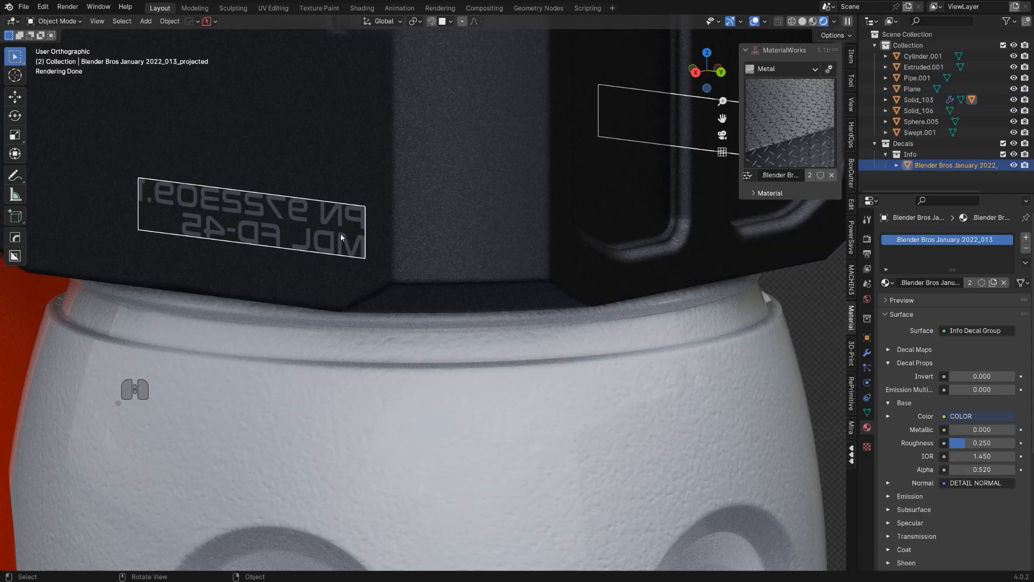
key("ctrl+grave")
left_click_drag(407, 249, 716, 233)
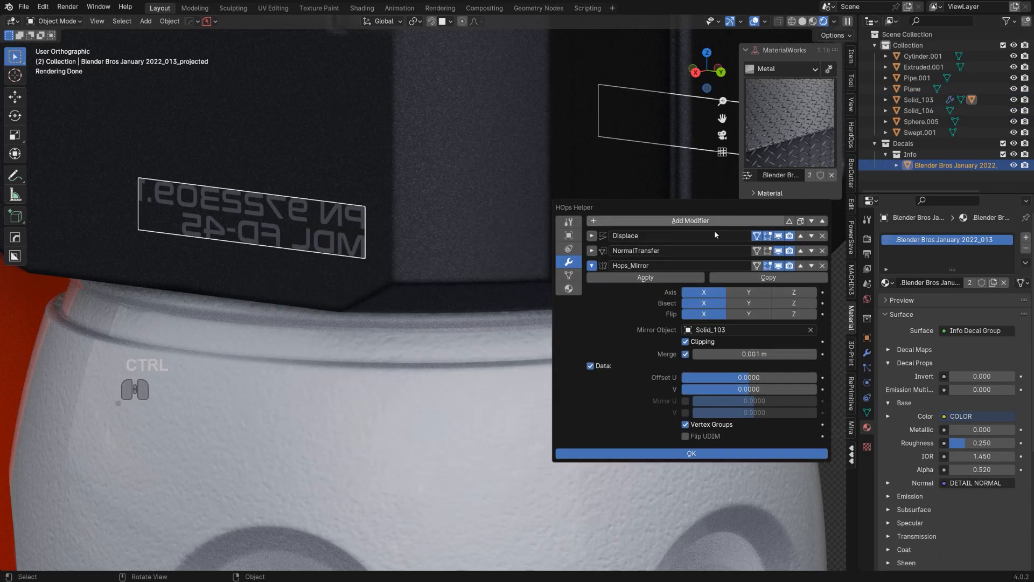
left_click(590, 367)
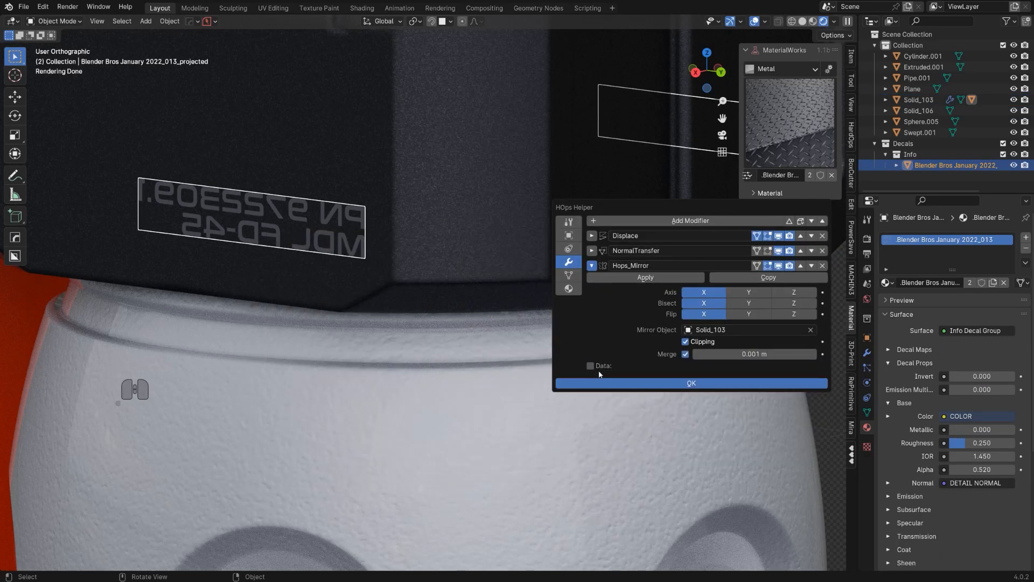
left_click(590, 366)
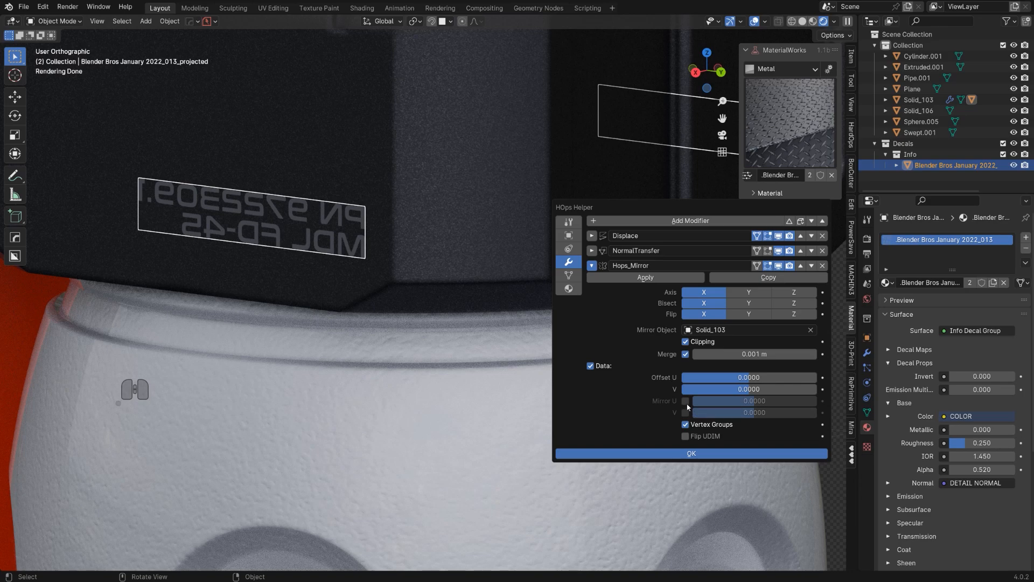
left_click(687, 404)
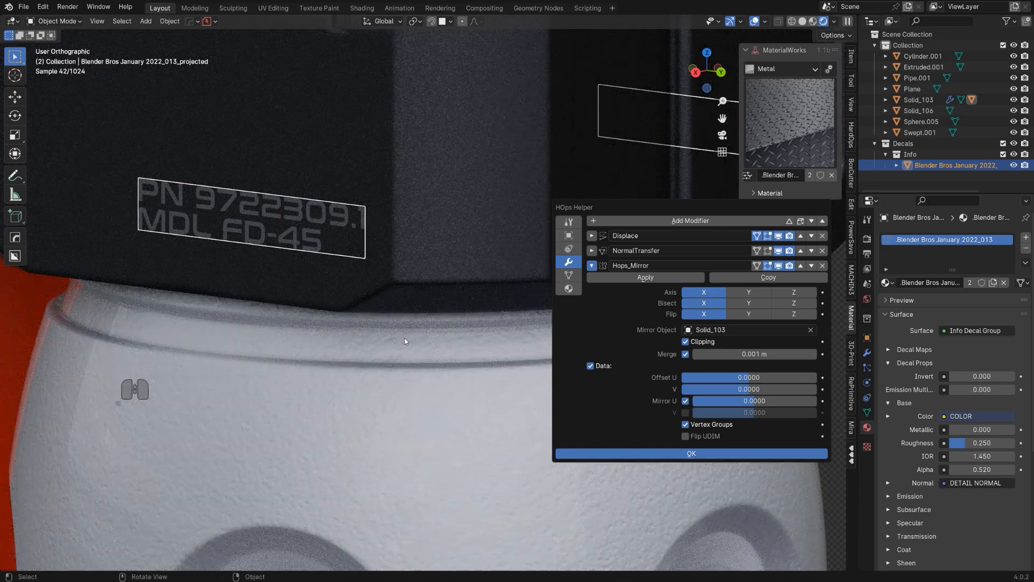
left_click(408, 335)
scroll(453, 302, "down", 7)
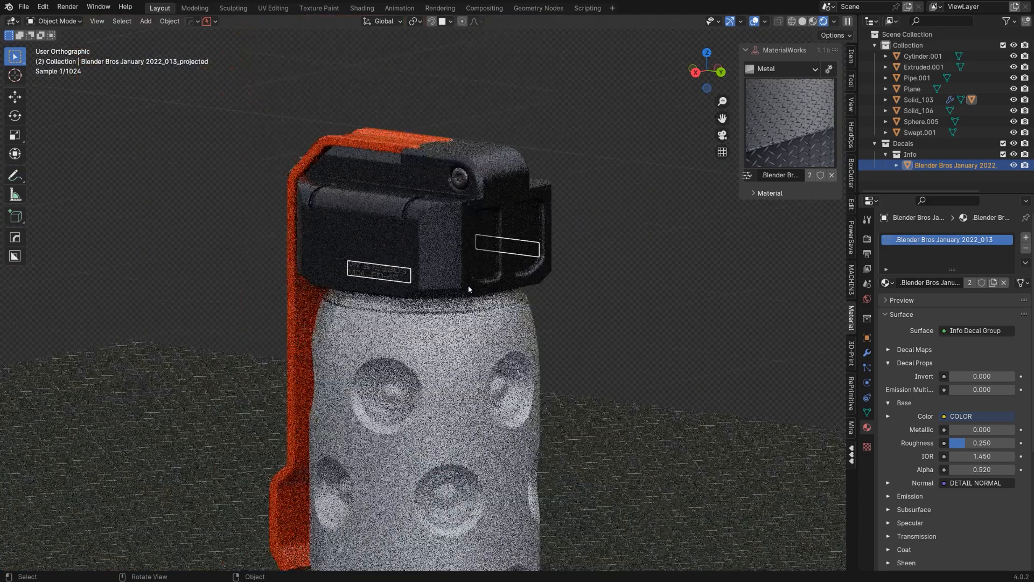
Step: Change the lever's Shiny Plastic color to a slightly less saturated red
middle_click_drag(467, 286, 379, 295, "alt")
scroll(436, 254, "up", 2)
middle_click_drag(436, 242, 487, 269)
scroll(512, 275, "down", 1)
middle_click_drag(539, 296, 575, 280)
left_click(566, 279)
middle_click_drag(543, 337, 431, 247)
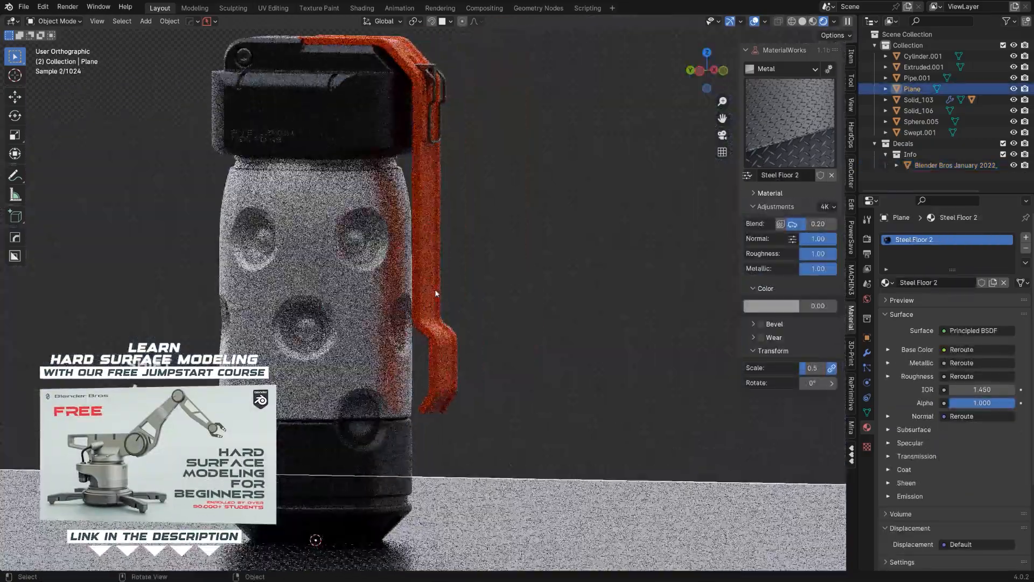
scroll(422, 241, "up", 4)
left_click(409, 245)
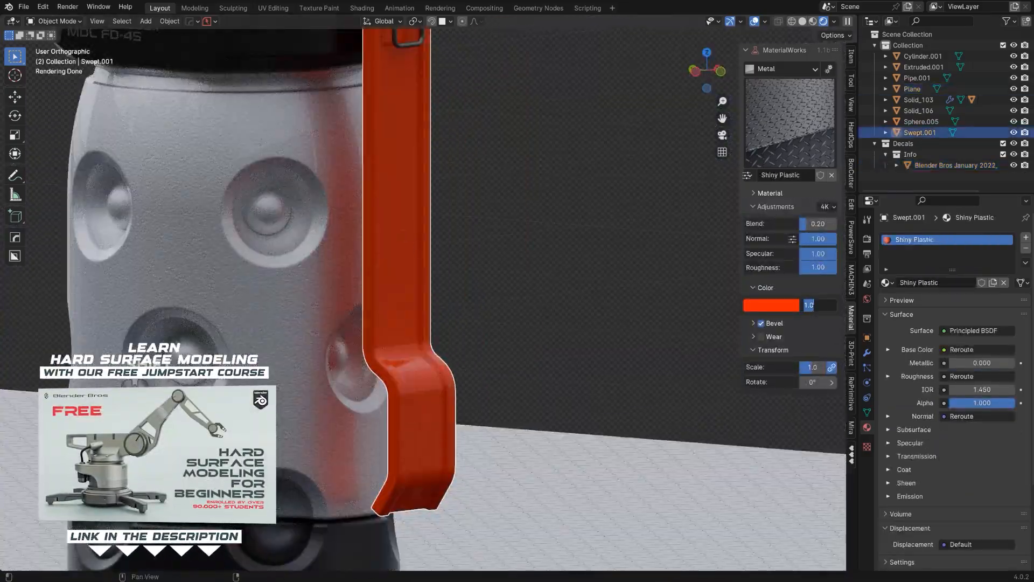
left_click(762, 309)
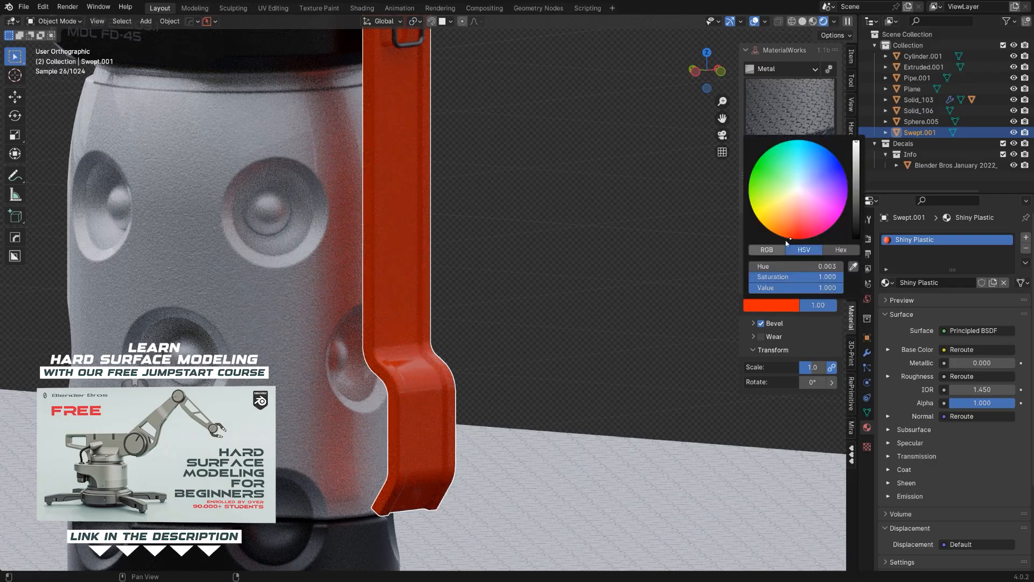
left_click_drag(794, 238, 797, 228)
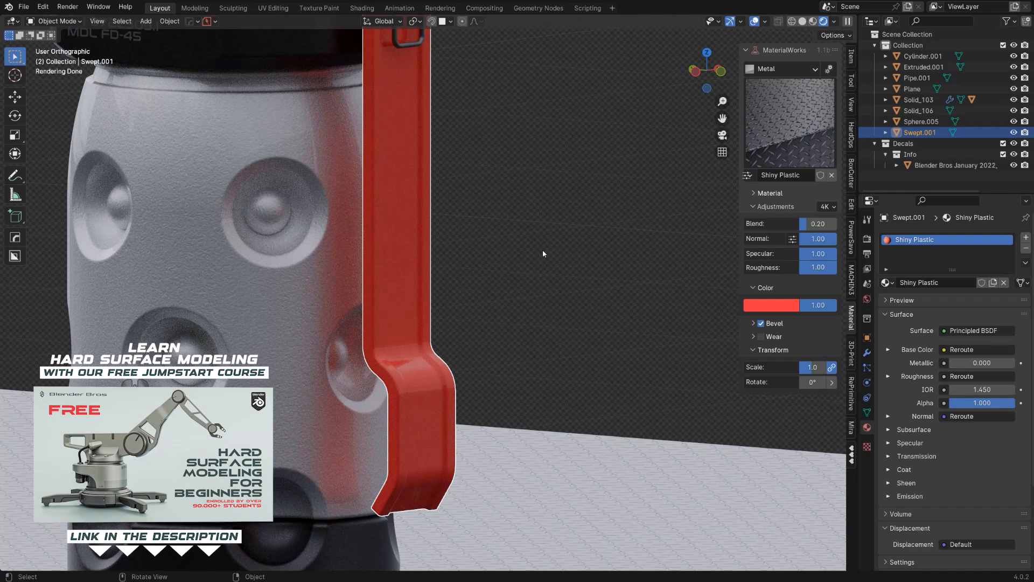
Step: Insert the striped Blender Bros January 2022_014 decal on the grenade's black base
scroll(545, 252, "down", 4)
middle_click_drag(476, 235, 538, 184, "alt")
scroll(472, 343, "up", 3)
scroll(539, 184, "down", 2)
scroll(442, 405, "up", 2)
middle_click_drag(443, 476, 442, 381, "shift")
left_click(433, 429)
scroll(447, 440, "up", 2)
key("d")
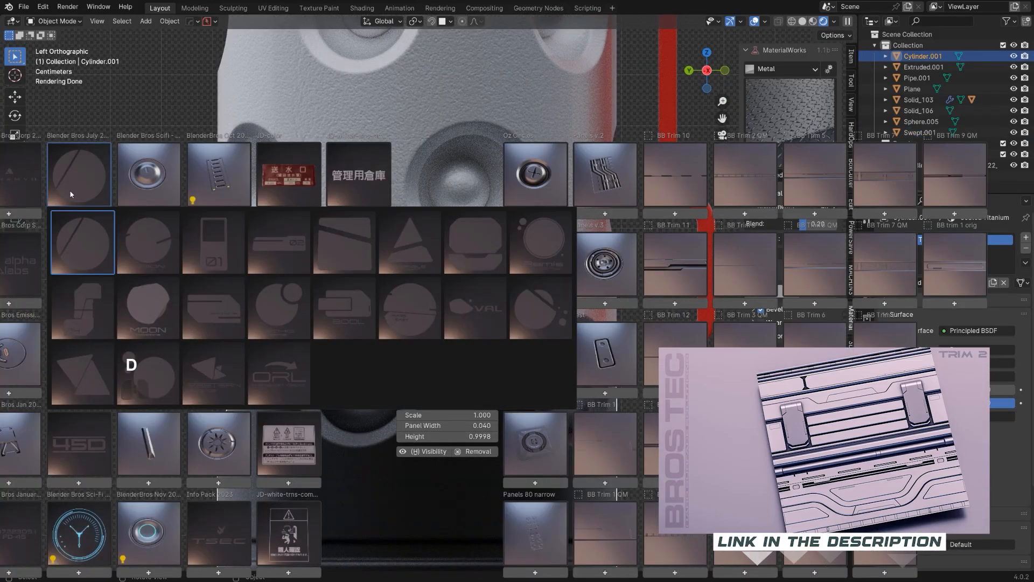
left_click(20, 533)
left_click(369, 408)
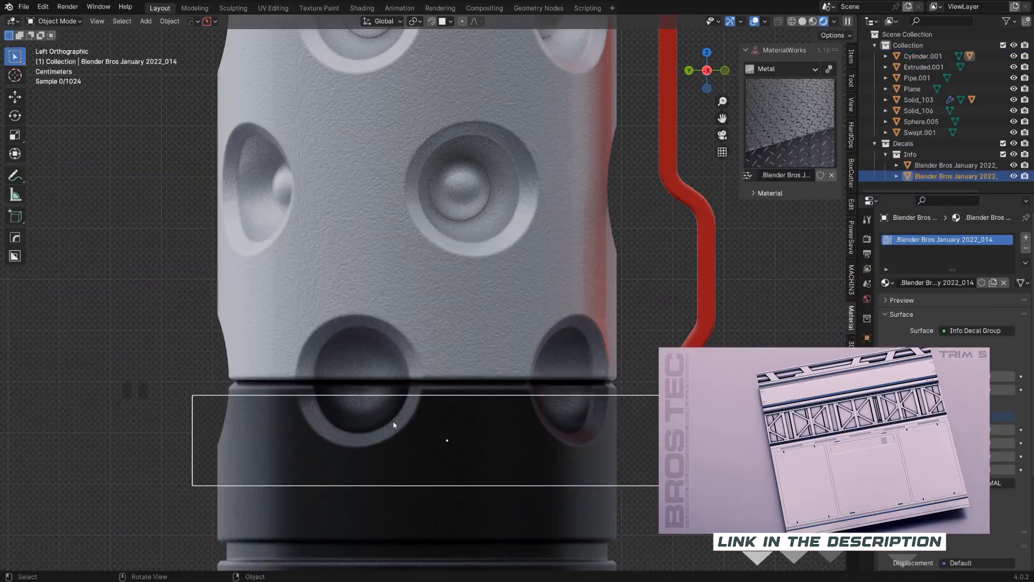
Step: Scale the striped decal down and place it on the black base just above the groove of the lower rim
scroll(560, 425, "down", 2)
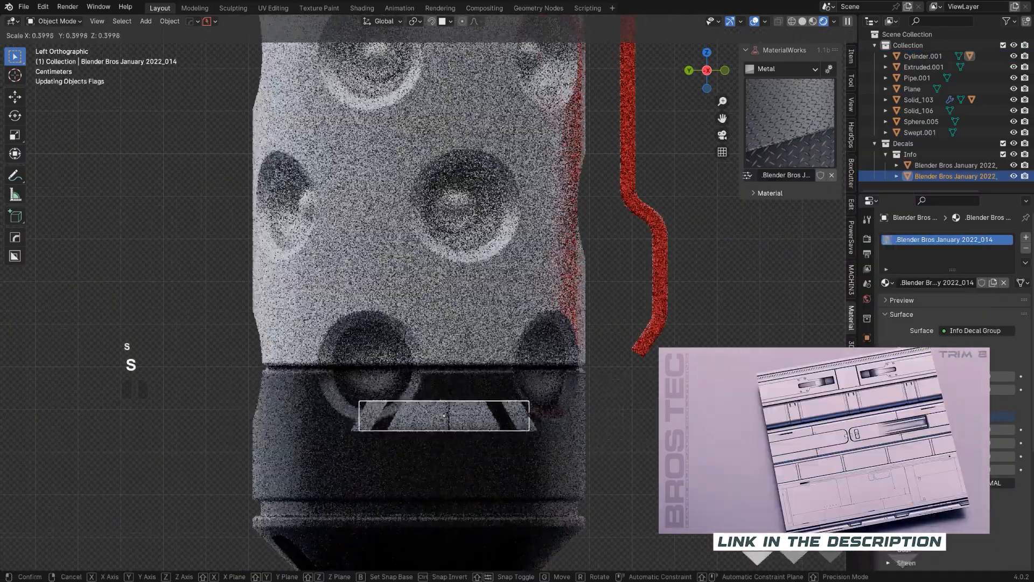
left_click(495, 399)
key("g")
key("g")
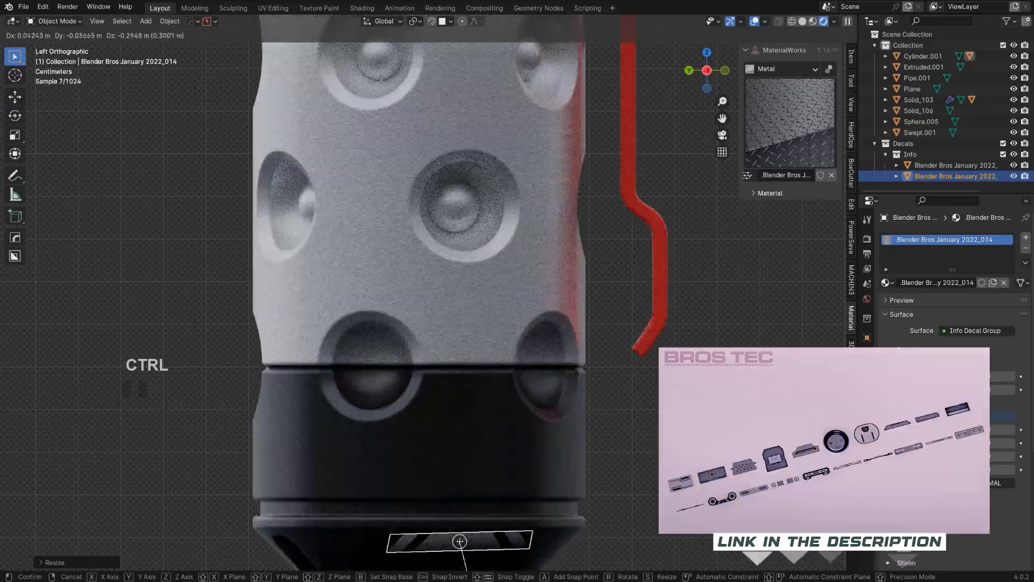
left_click(449, 497)
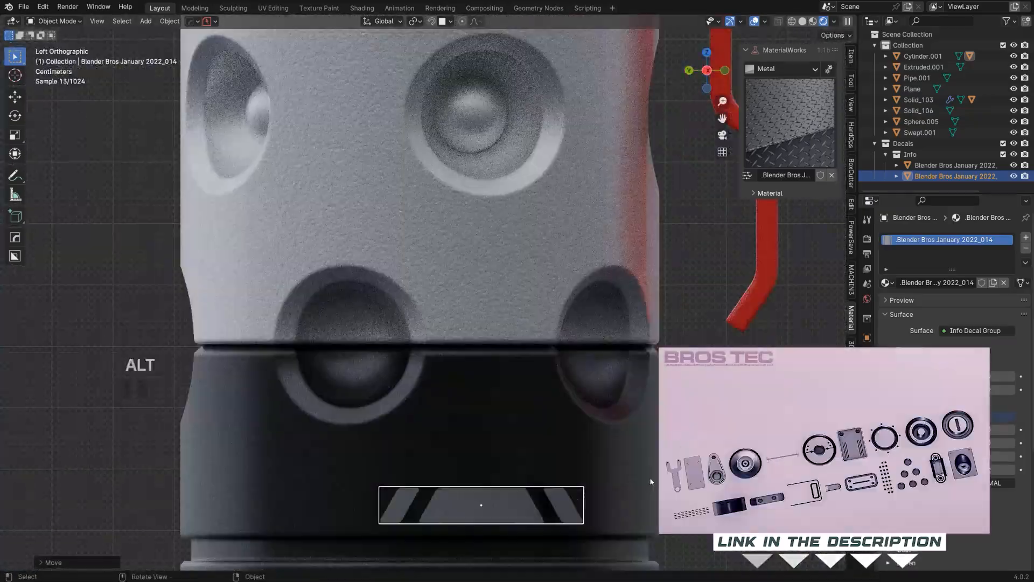
scroll(650, 481, "down", 2)
key("s")
left_click(572, 484)
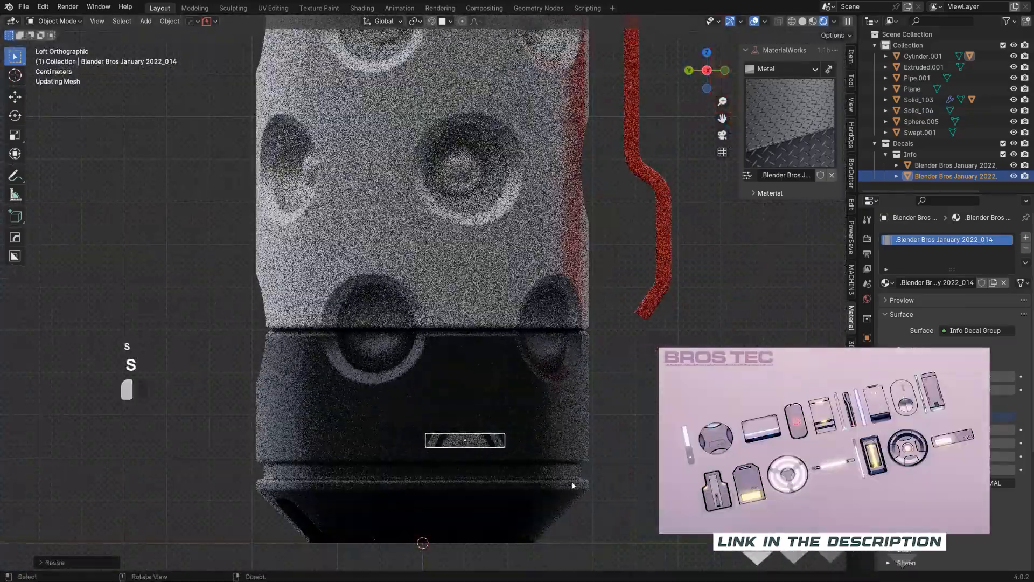
key("g")
left_click(474, 443)
Step: Project the striped decal onto the base and set the alpha of its material to 0.500
key("d")
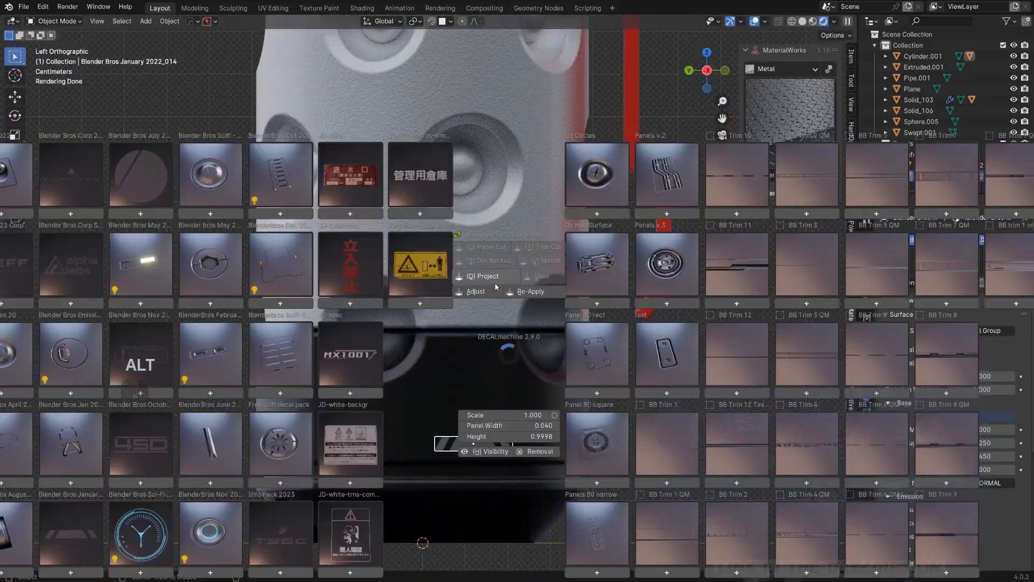
left_click(503, 278, "alt")
left_click(503, 282)
scroll(523, 340, "down", 6)
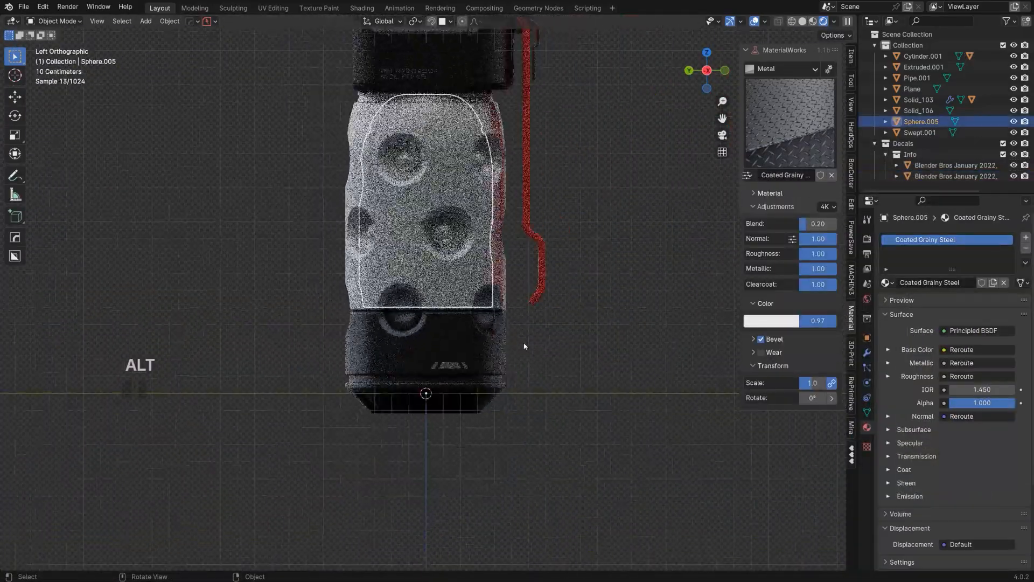
left_click(451, 346)
scroll(451, 346, "up", 4)
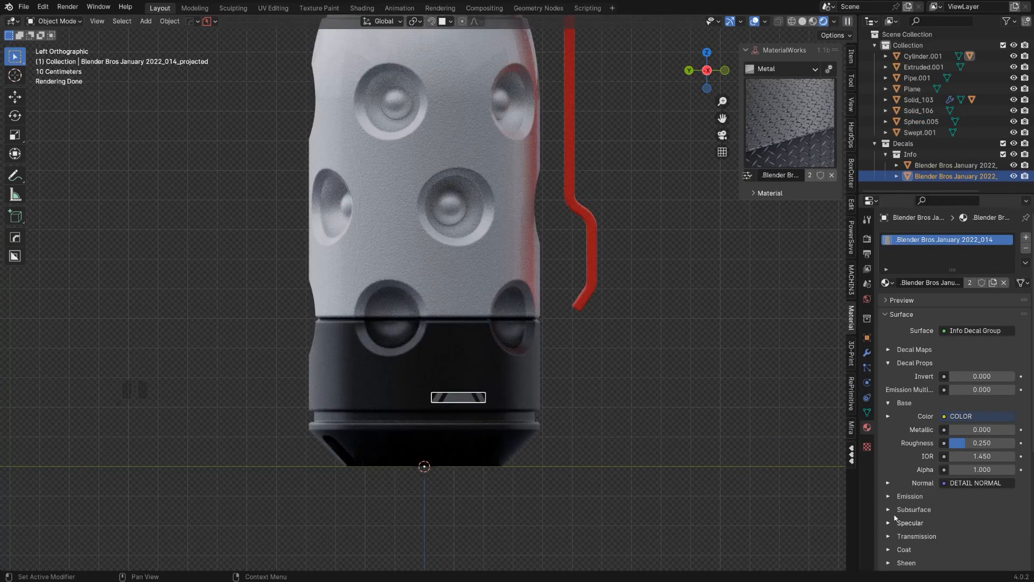
left_click_drag(982, 469, 914, 448, "shift")
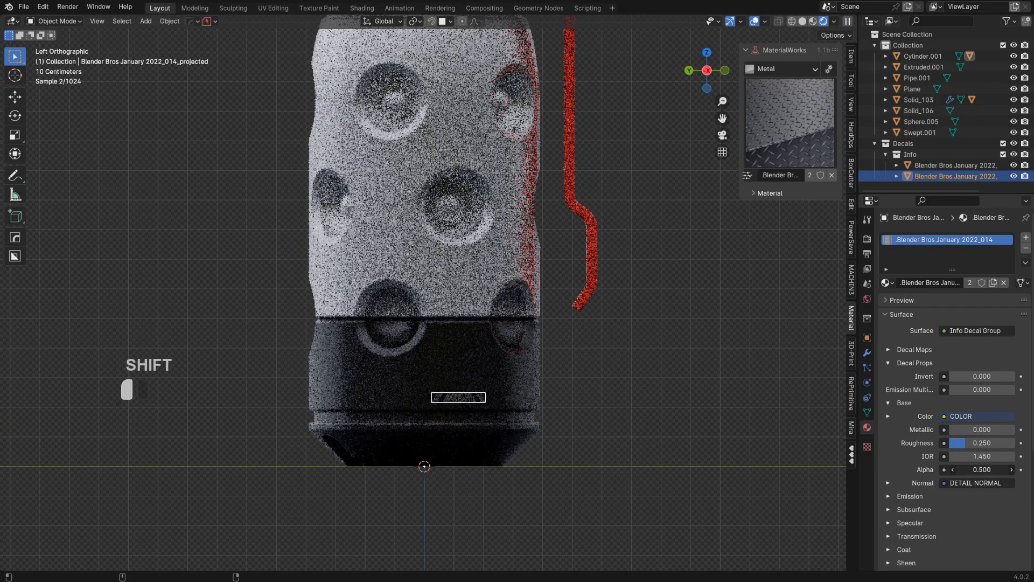
Step: Add the JD-white-trns-complex_032 warning decal on the cap's top beside the lever, scaled to about 0.08, with its alpha lowered to 0.180
scroll(581, 289, "down", 4)
middle_click_drag(580, 289, 550, 377)
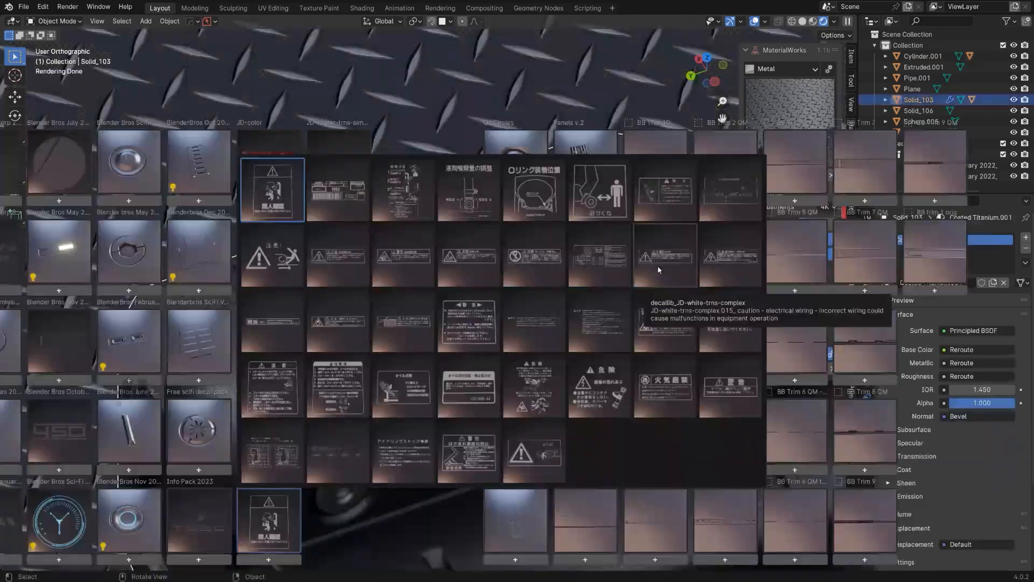
left_click(737, 392)
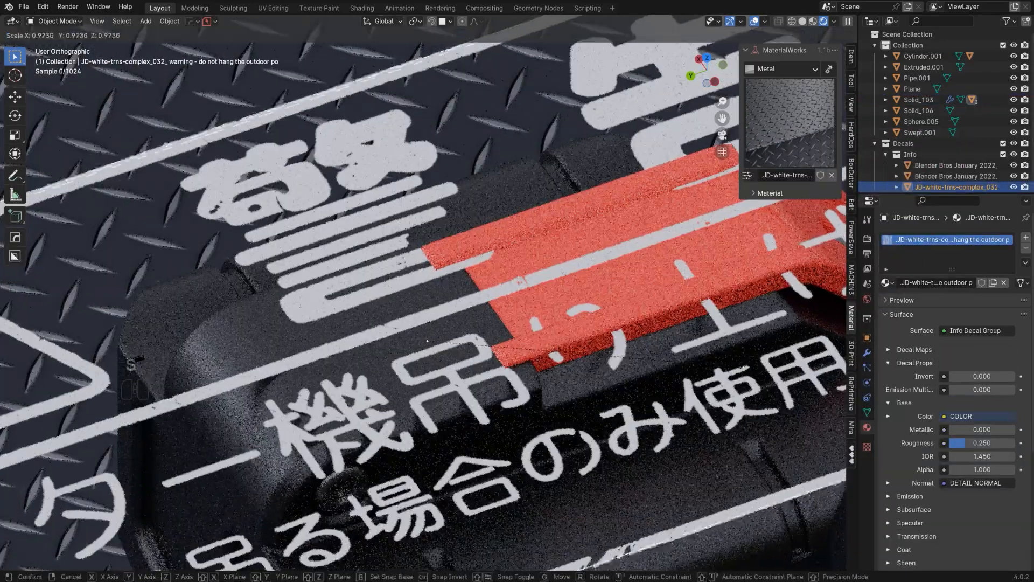
key("s")
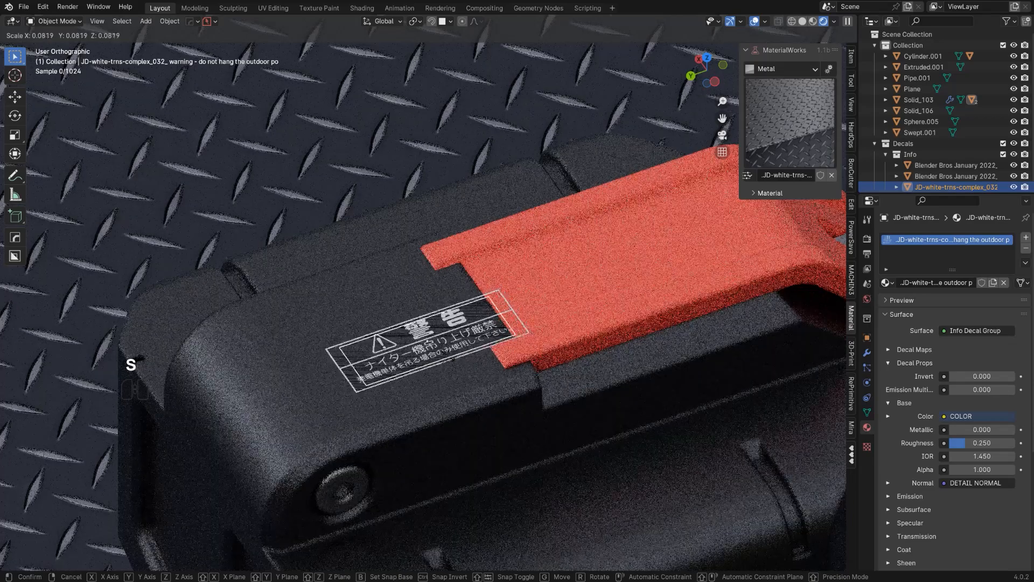
left_click(444, 359)
scroll(444, 359, "down", 4)
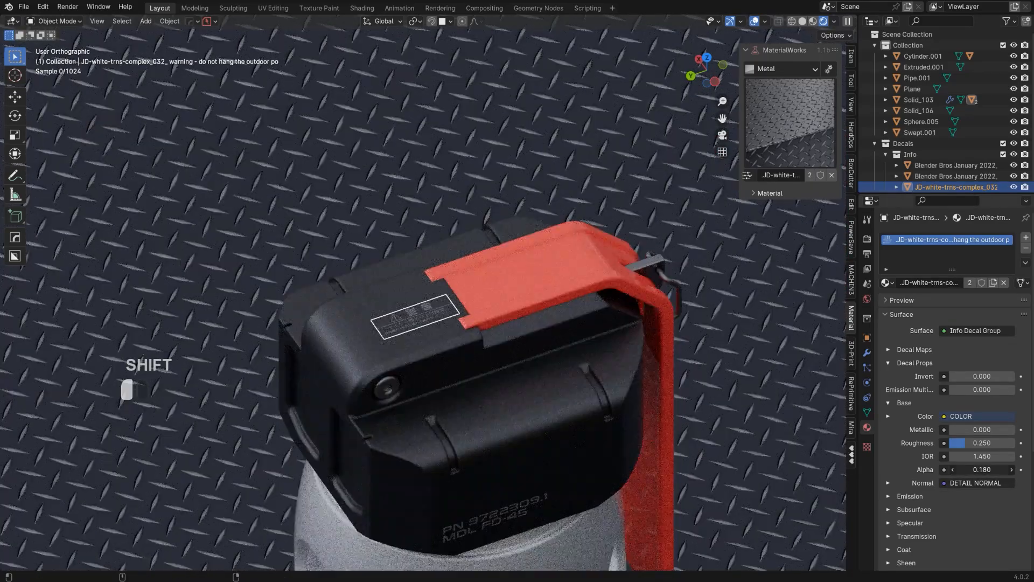
Step: Examine the whole grenade and its decals from the base up to the cap
left_click(808, 375)
scroll(681, 420, "down", 5)
middle_click_drag(520, 415, 515, 299, "shift")
scroll(502, 290, "down", 2)
scroll(501, 288, "up", 5)
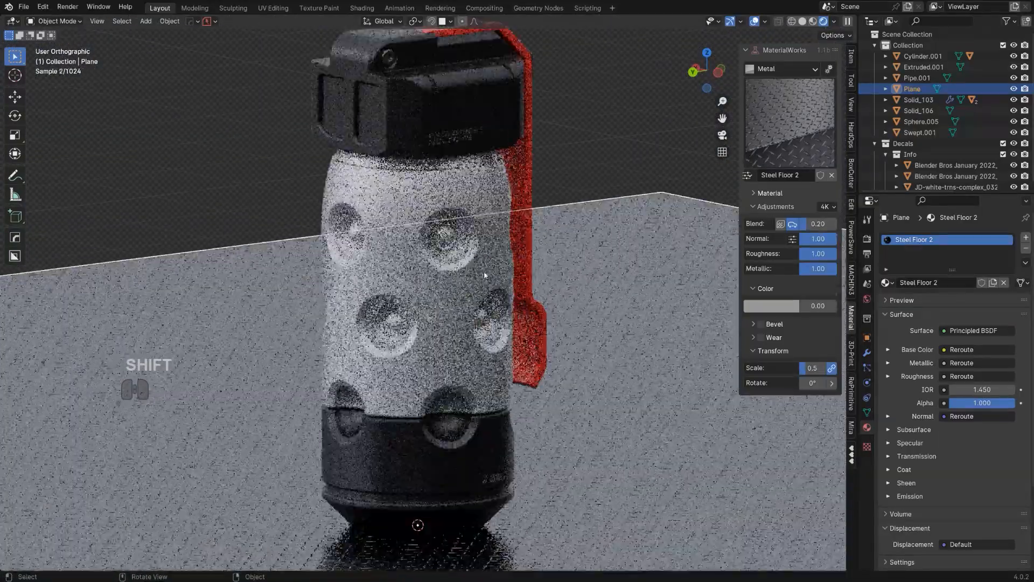
middle_click_drag(489, 350, 485, 232, "shift")
middle_click_drag(480, 216, 477, 345, "shift")
scroll(458, 264, "up", 2)
Step: Insert the Blender Bros April 2022_002 decal on the end face of the cap with the two recessed panels
middle_click_drag(452, 259, 474, 243, "shift")
middle_click_drag(488, 297, 496, 348, "shift")
scroll(498, 302, "up", 4)
middle_click_drag(499, 215, 502, 308, "shift")
left_click(503, 309)
key("d")
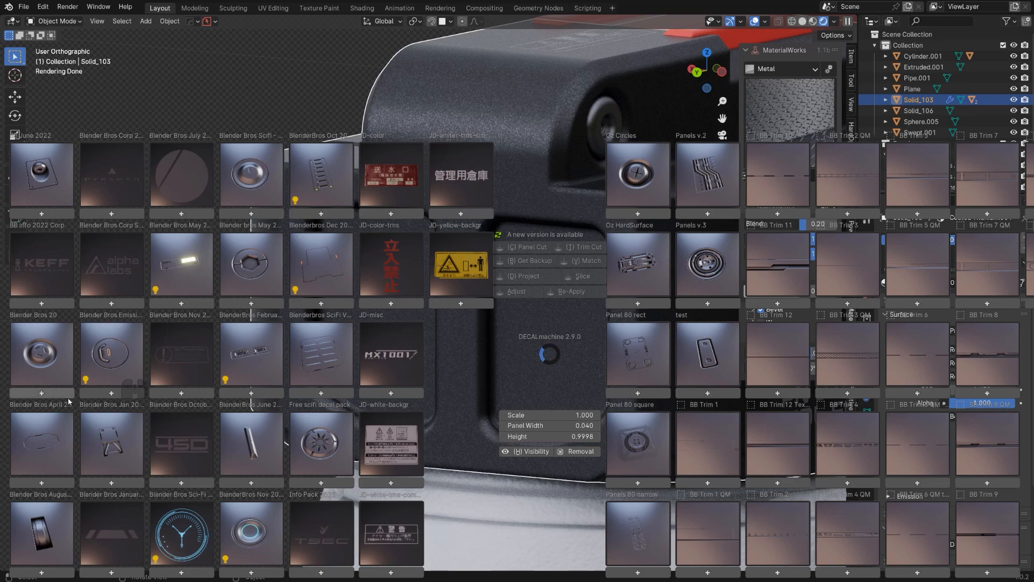
left_click(54, 453)
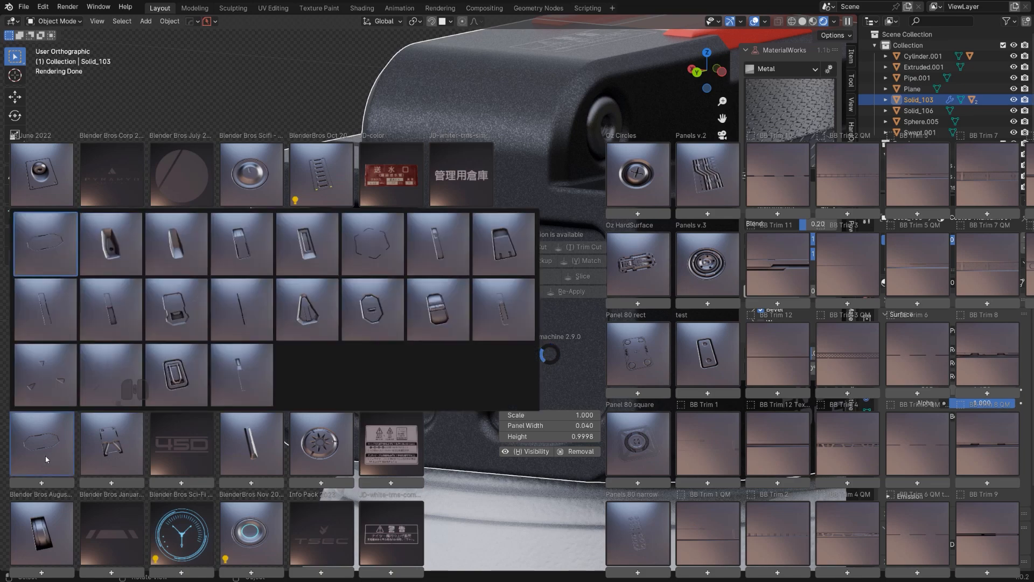
left_click(45, 375)
Step: Scale the April 2022_002 decal down and place it near the outer lower corner of the recessed panel closest to the part-number lettering
key("s")
left_click(569, 417)
scroll(558, 418, "down", 3)
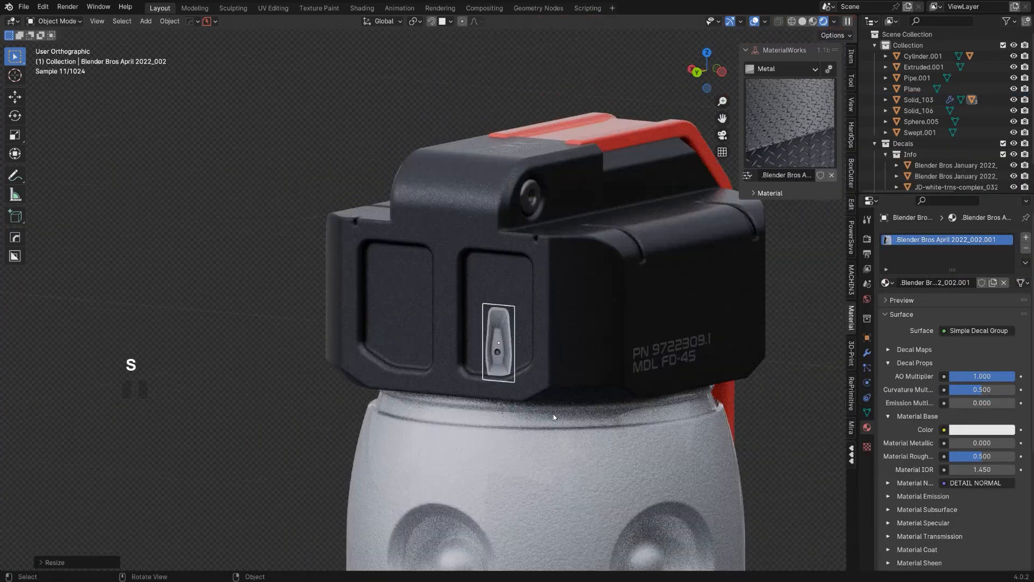
key("g")
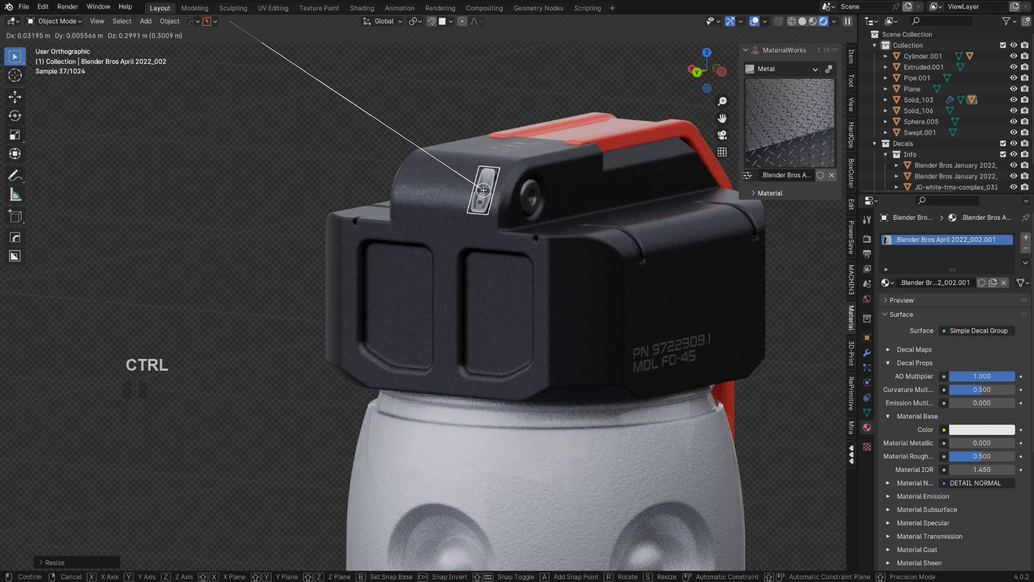
left_click(484, 190)
key("s")
left_click(561, 201)
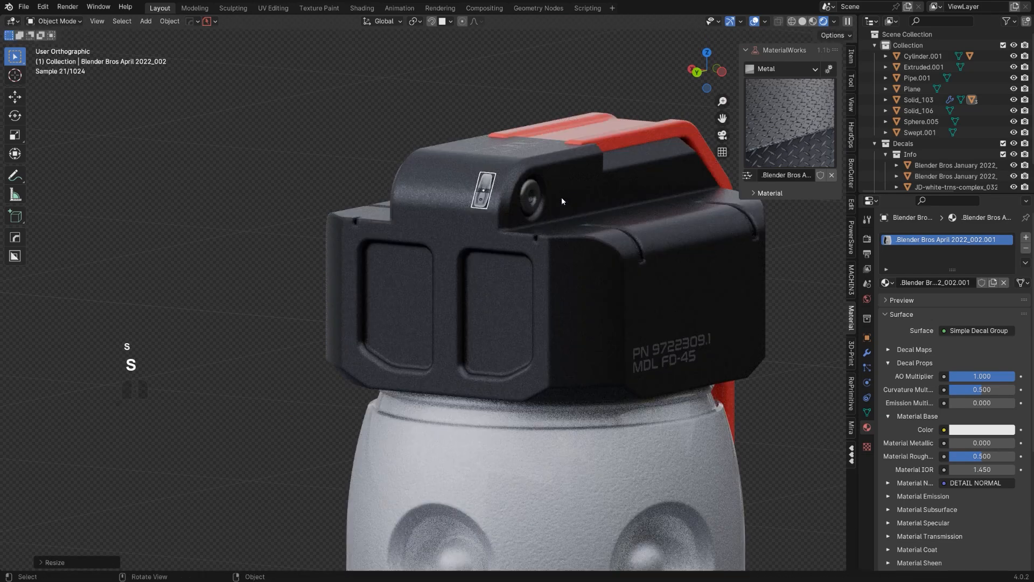
key("g")
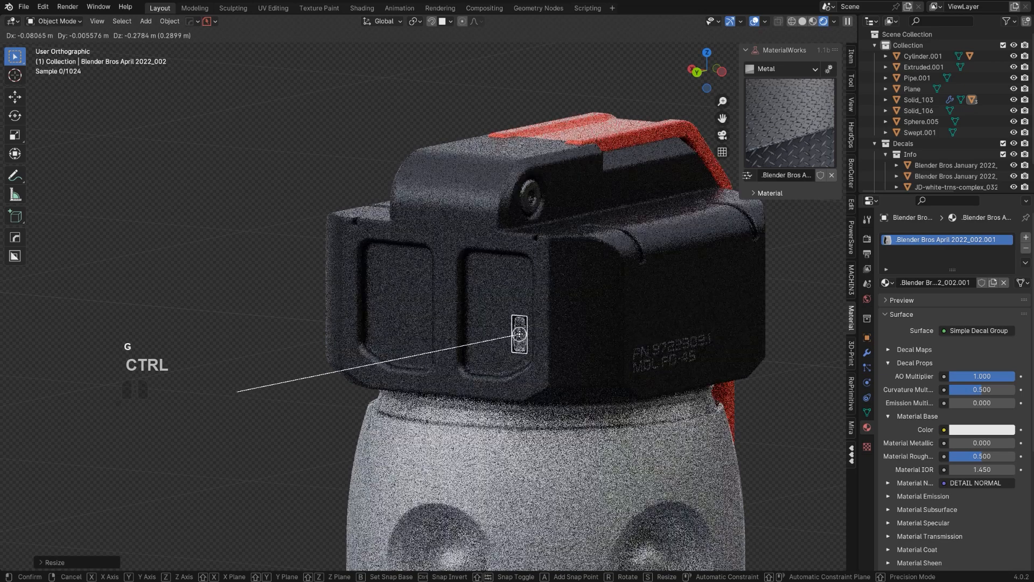
left_click(521, 343, "ctrl")
Step: Project the April 2022_002 decal onto the surface of the cap's recessed panel
scroll(521, 323, "up", 2)
key("d")
left_click(518, 273)
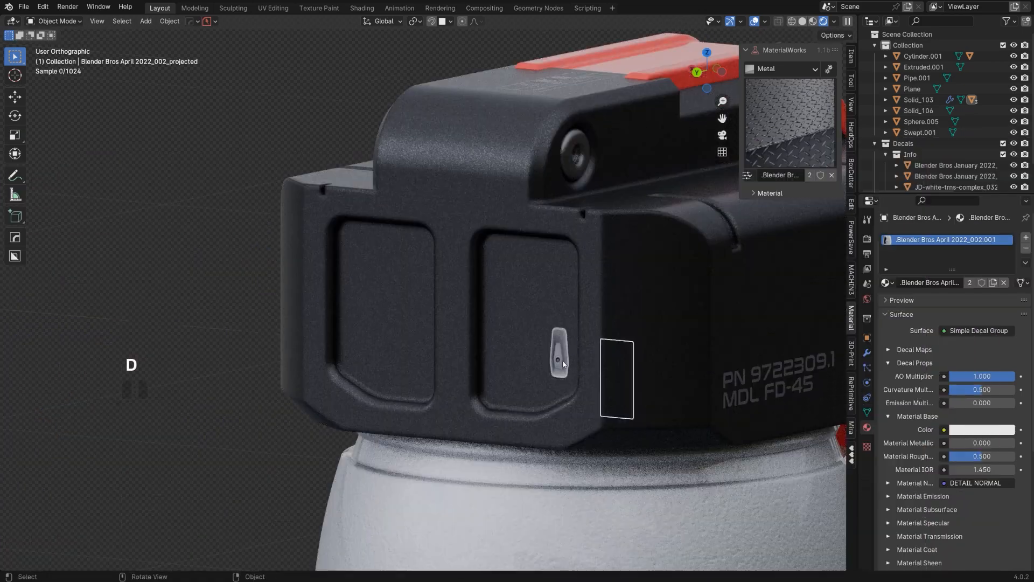
Step: Use Match Materials to give the projected panel decal a darker grey finish with metallic 1.000 and roughness 0.250
key("d")
key("e")
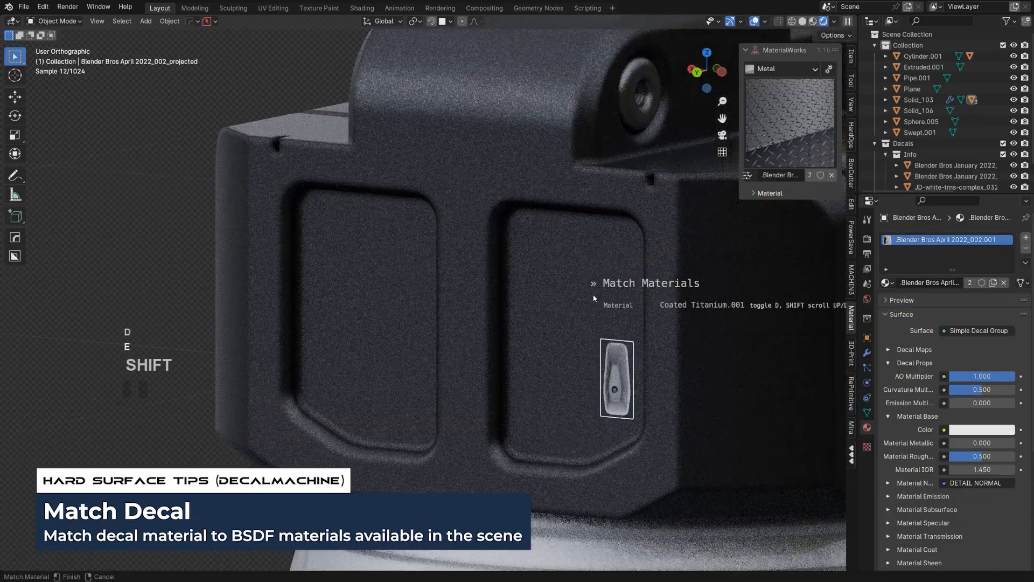
key("d")
scroll(592, 300, "down", 2, "shift")
left_click(592, 303)
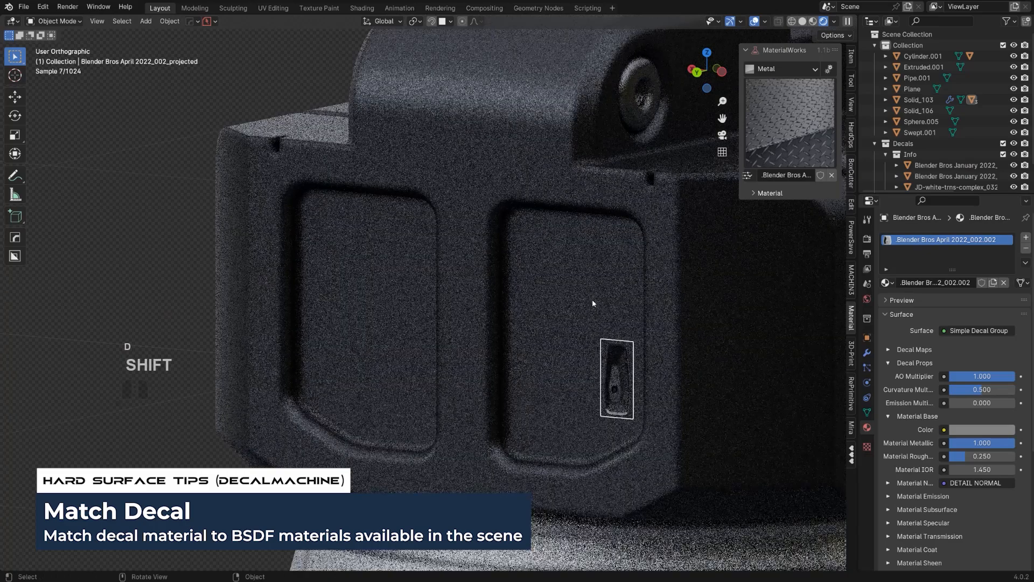
Step: Mirror the panel decal across the cap, using the cap as the mirror object
scroll(571, 315, "down", 2)
left_click(540, 327, "shift")
key("alt+x")
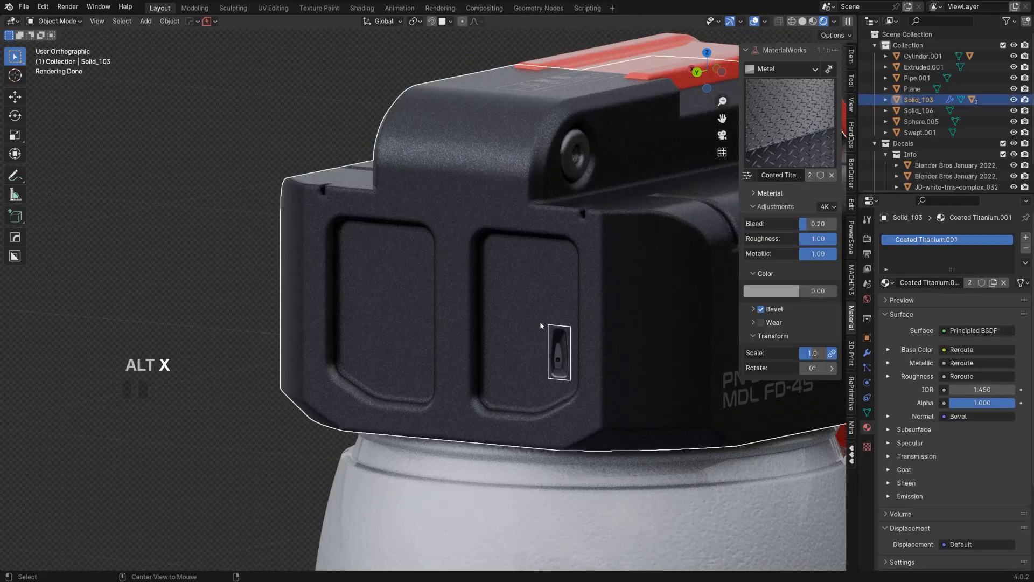
scroll(549, 339, "down", 9)
left_click(521, 503)
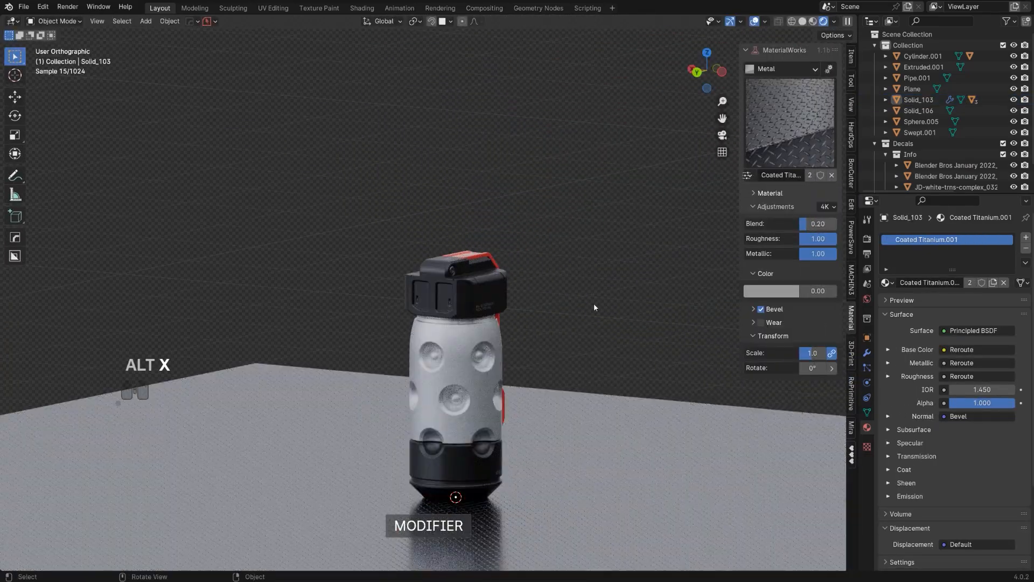
right_click(594, 303)
Step: Insert the BlenderBros June 2021_001_01 slot decal on the lower end of the red lever, below its bend
scroll(585, 296, "up", 4)
middle_click_drag(598, 345, 569, 396, "shift")
scroll(560, 323, "up", 2)
scroll(569, 397, "up", 3)
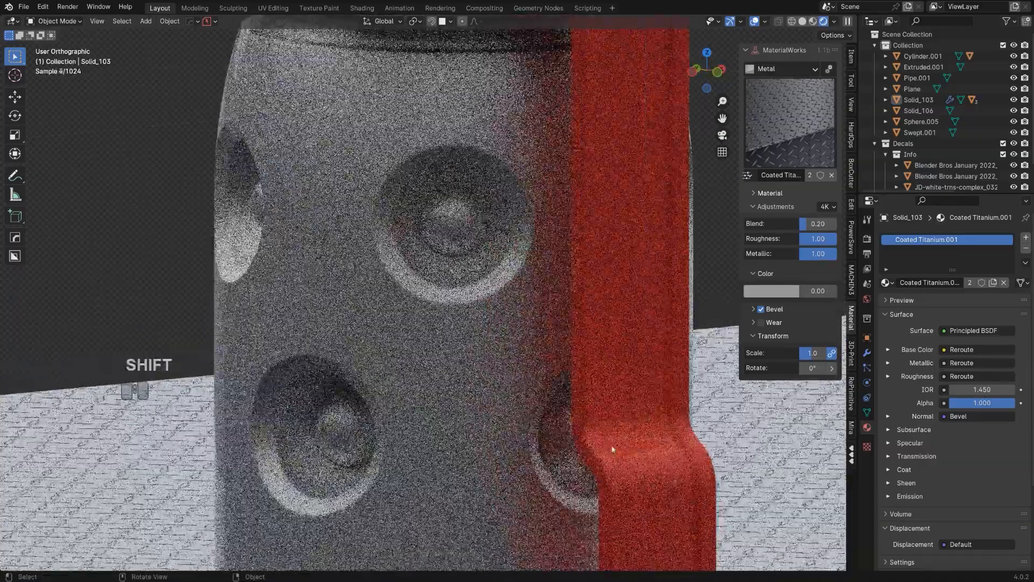
left_click(652, 471, "shift")
middle_click_drag(644, 458, 478, 320, "shift")
scroll(471, 307, "down", 1)
key("d")
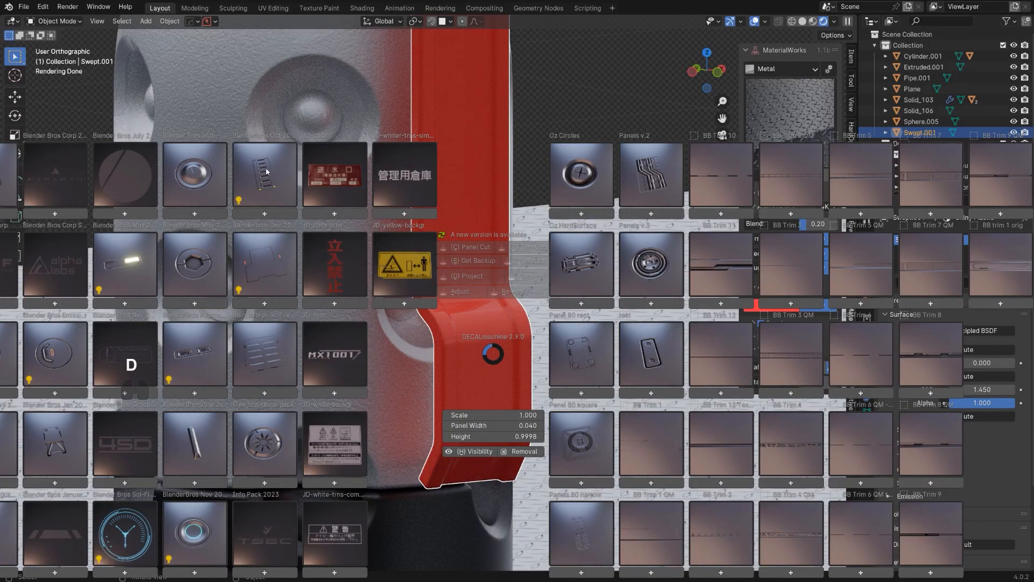
left_click(269, 357)
left_click(183, 432)
left_click(182, 431)
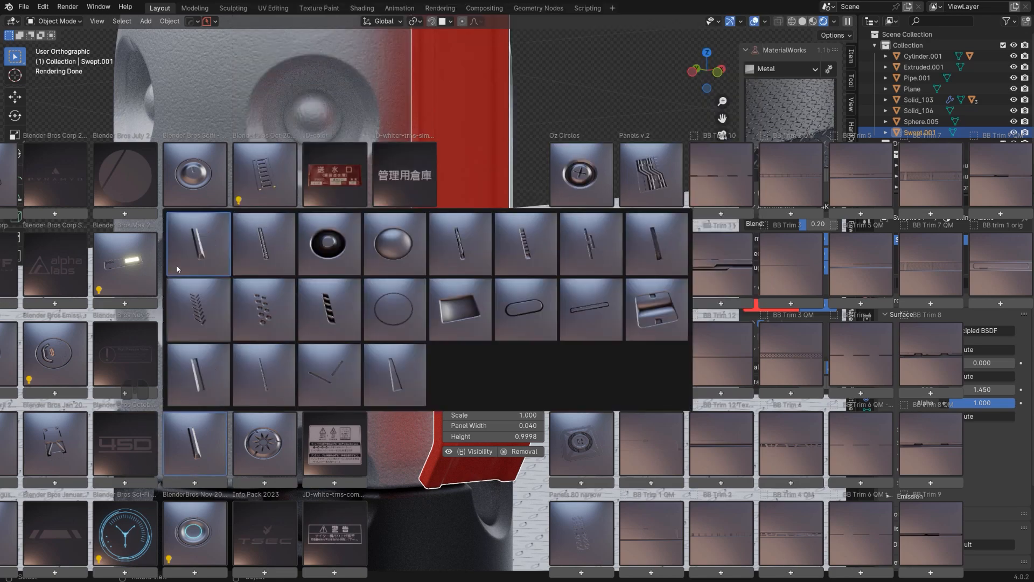
left_click(213, 259)
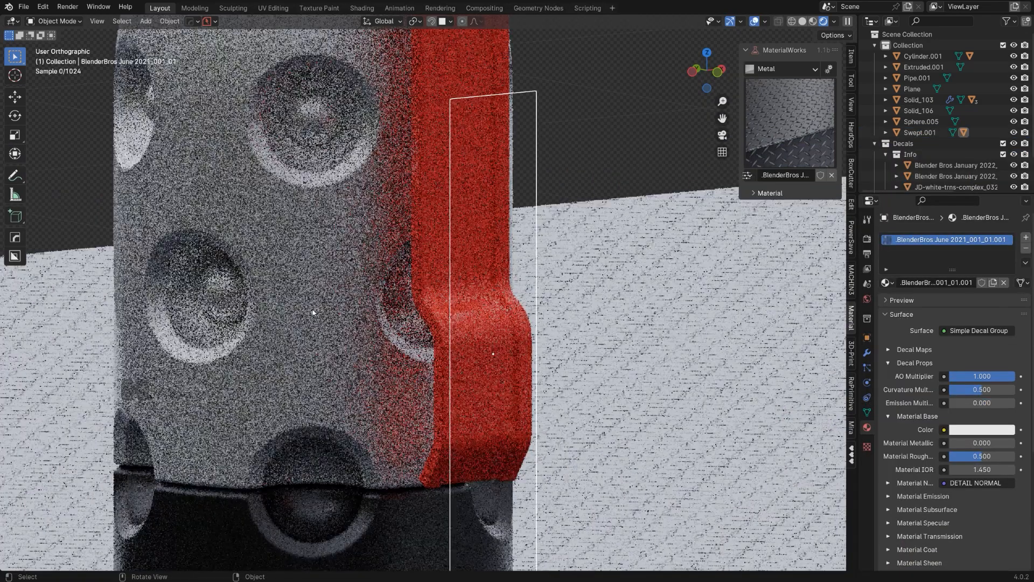
Step: Scale the slot decal down to fit within the lever's width and rotate it crosswise to the lever with Adjust
key("s")
left_click(516, 367)
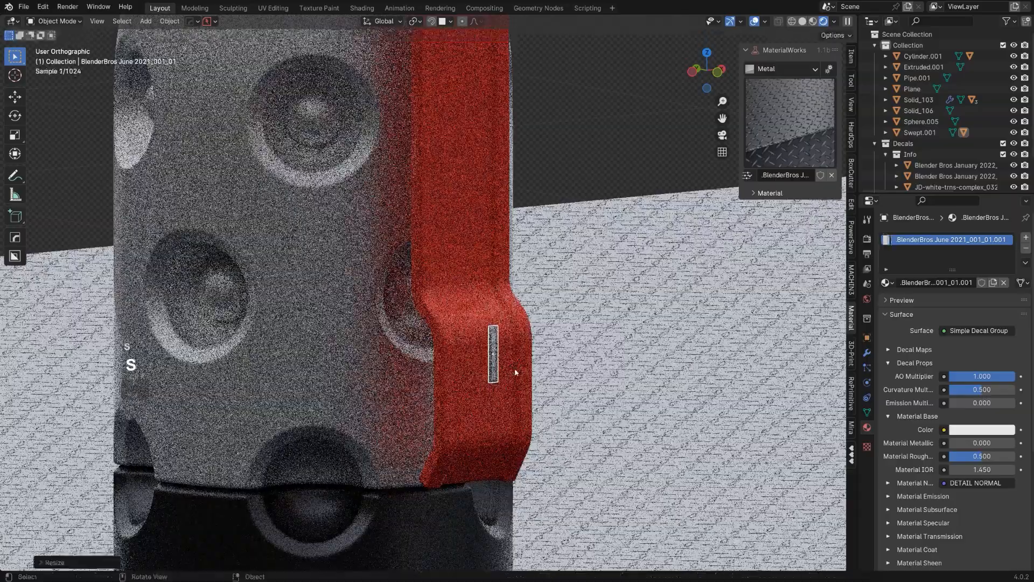
key("d")
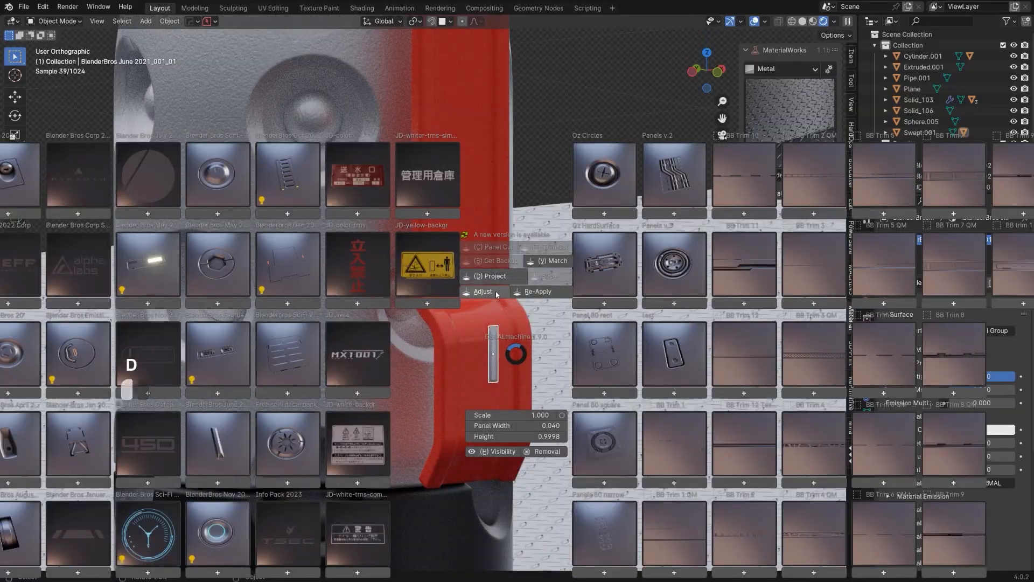
left_click(496, 295)
scroll(498, 295, "up", 2)
left_click(499, 297)
Step: Move the slot decal in the front view so it sits centred on the lever's width, just below the bend
middle_click_drag(571, 318, 545, 325, "alt")
scroll(552, 355, "up", 4)
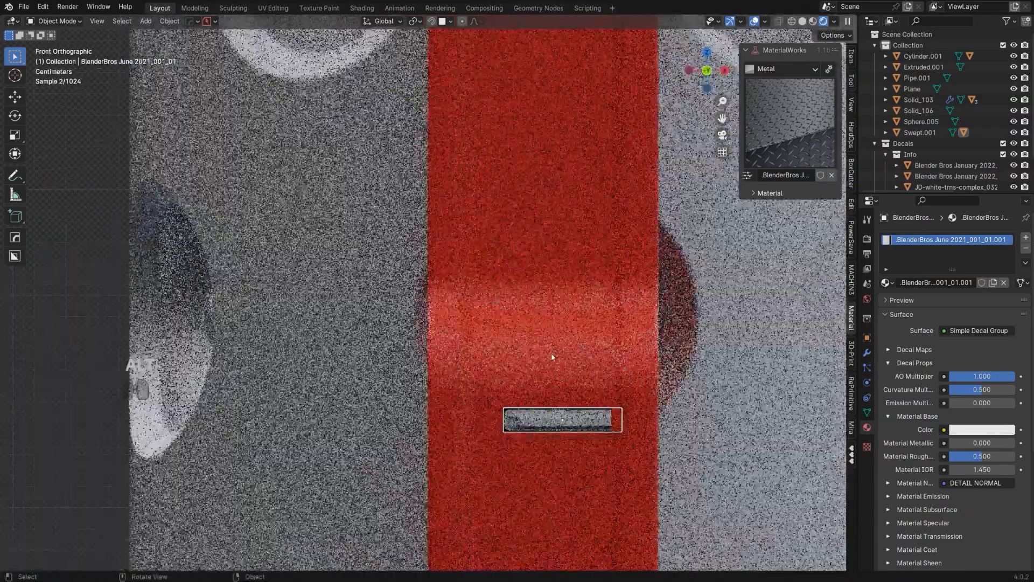
scroll(553, 356, "down", 1)
key("g")
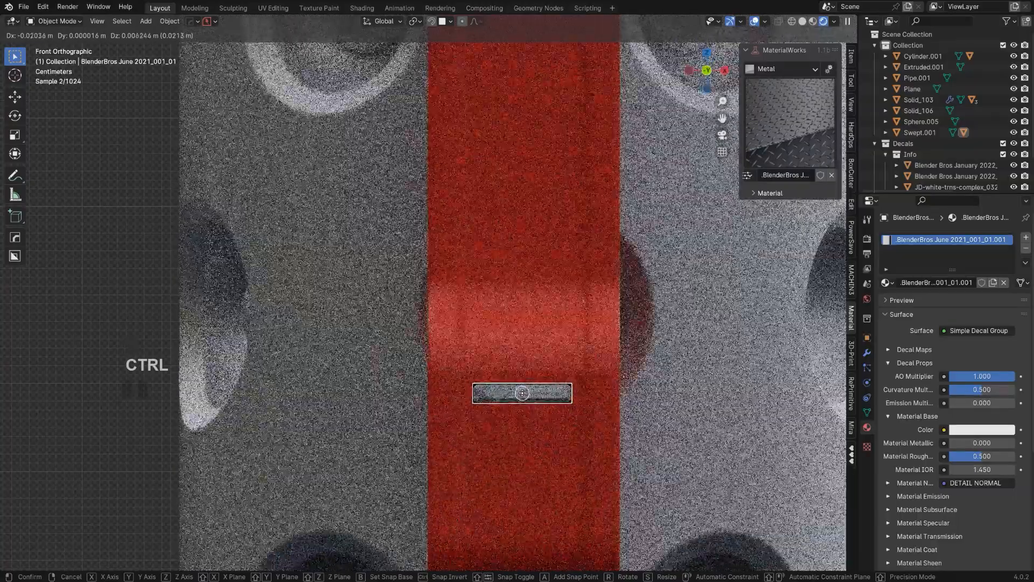
left_click(522, 393)
scroll(533, 401, "down", 3)
scroll(538, 388, "up", 2)
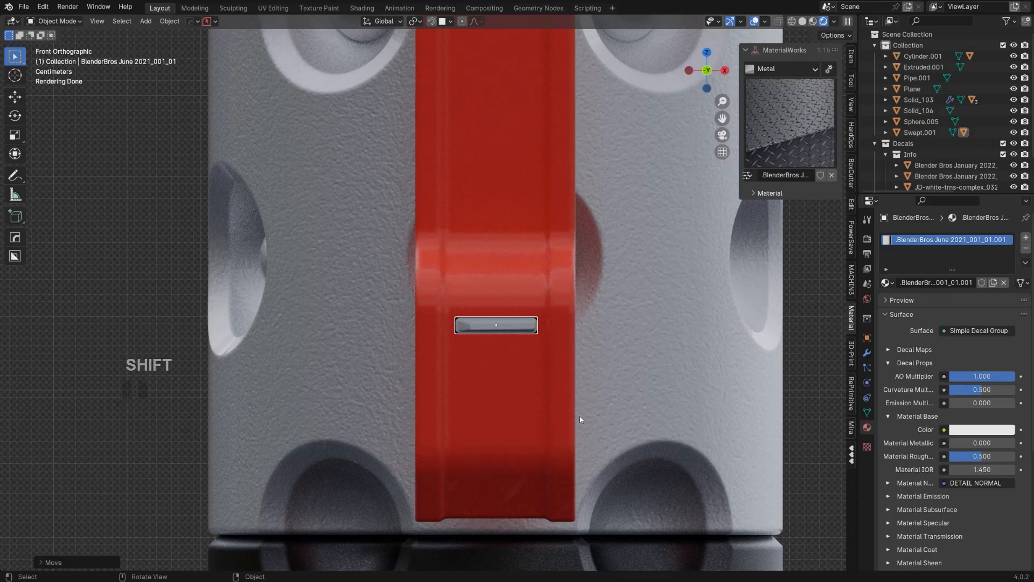
Step: Array the slot decal into five evenly spaced copies down the lever's lower end and project them onto the lever surface
key("q")
left_click(574, 438)
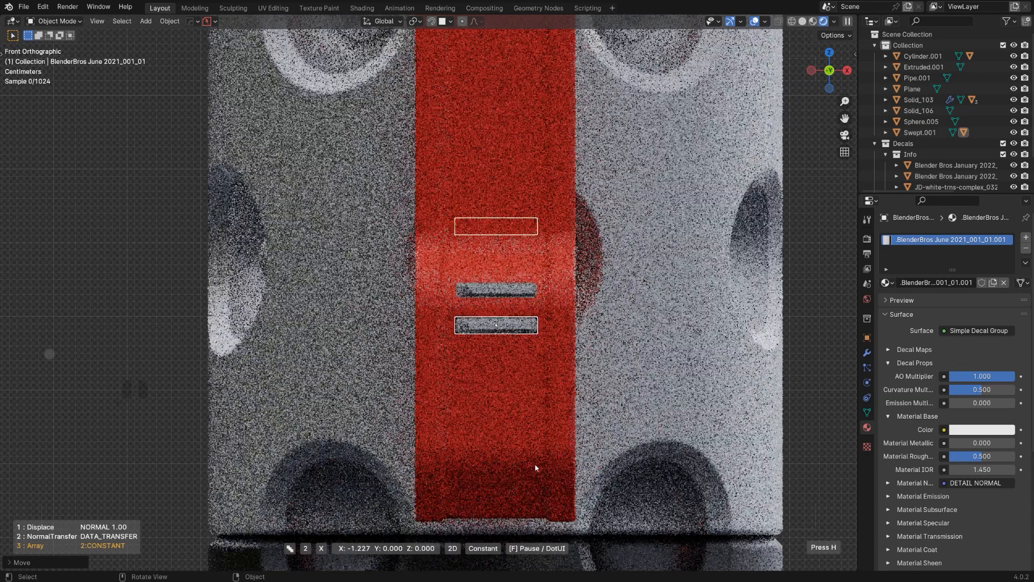
scroll(590, 436, "up", 3)
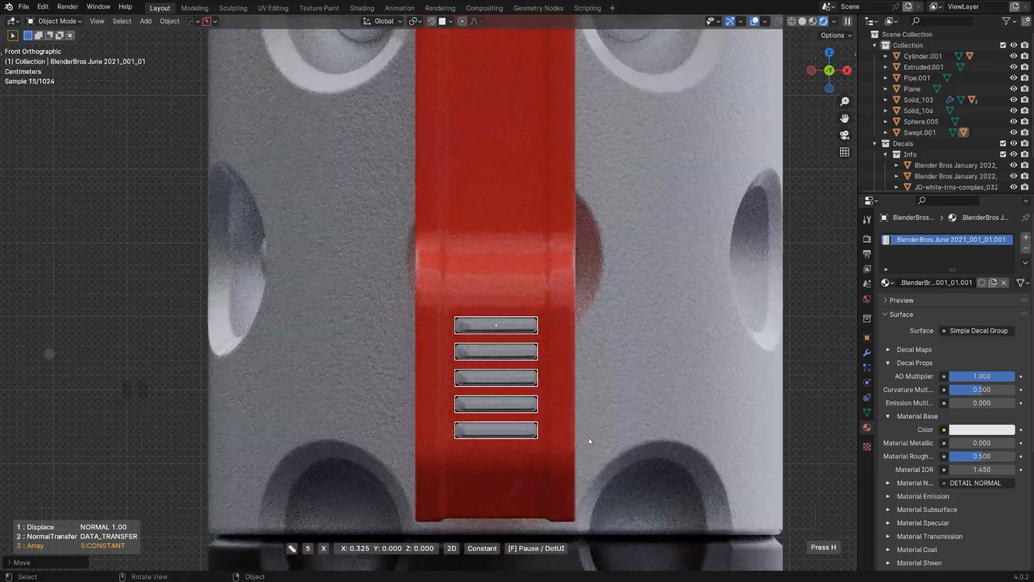
left_click(589, 438)
key("d")
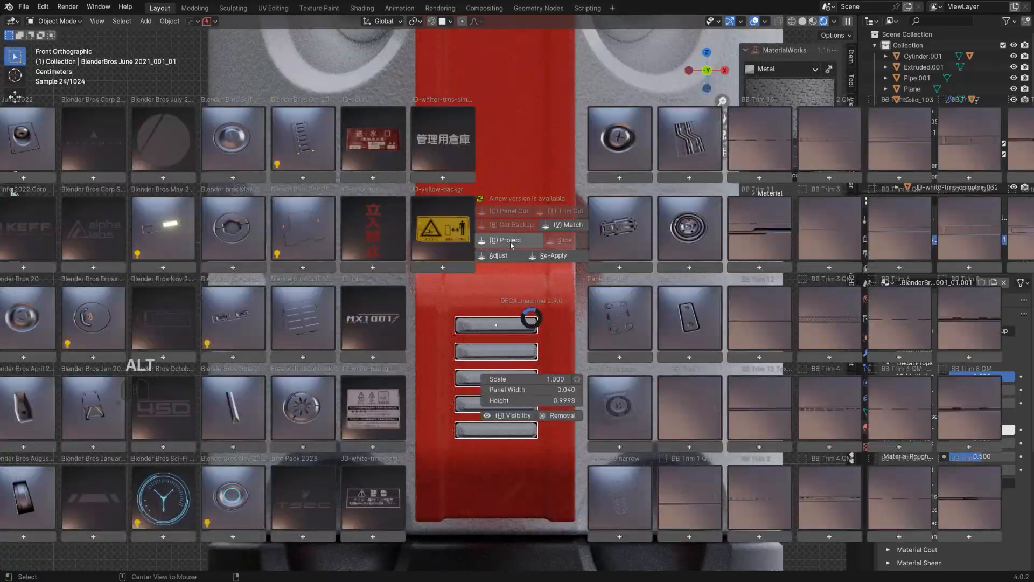
left_click(509, 241)
scroll(531, 334, "up", 2)
Step: Match the projected slot decals' material to Default
key("d")
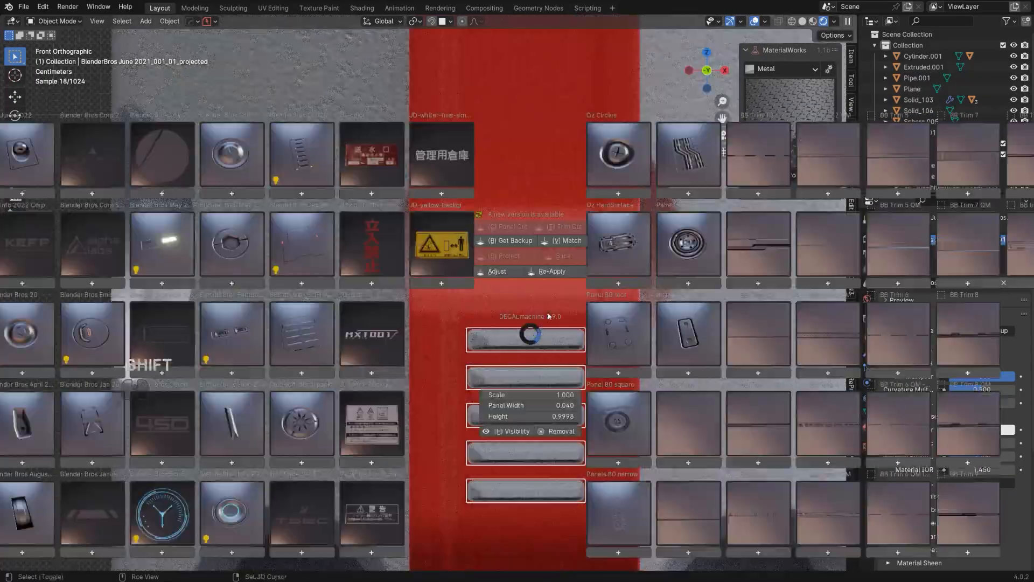
left_click(559, 245)
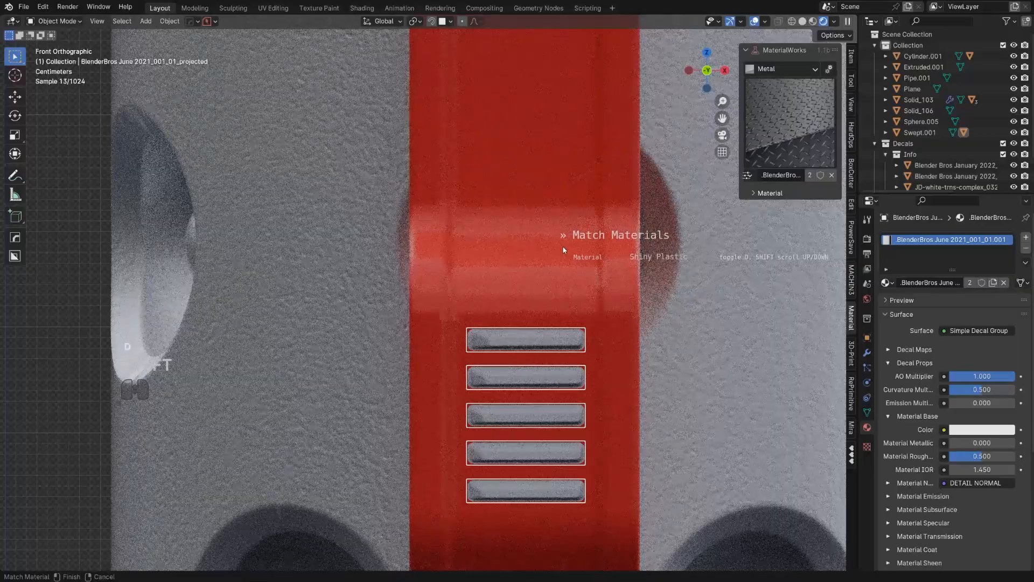
scroll(564, 250, "down", 3, "shift")
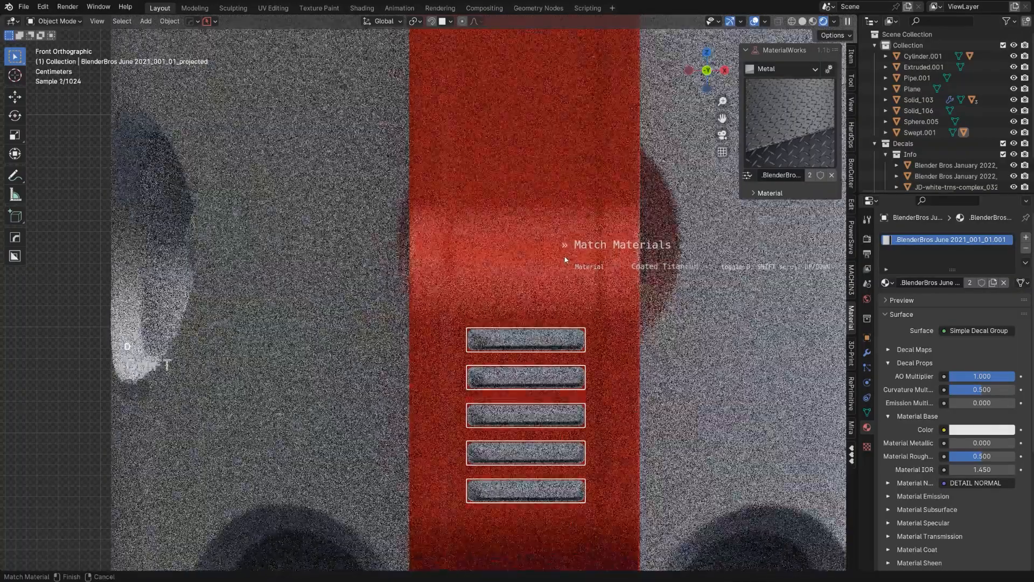
scroll(568, 265, "down", 1, "shift")
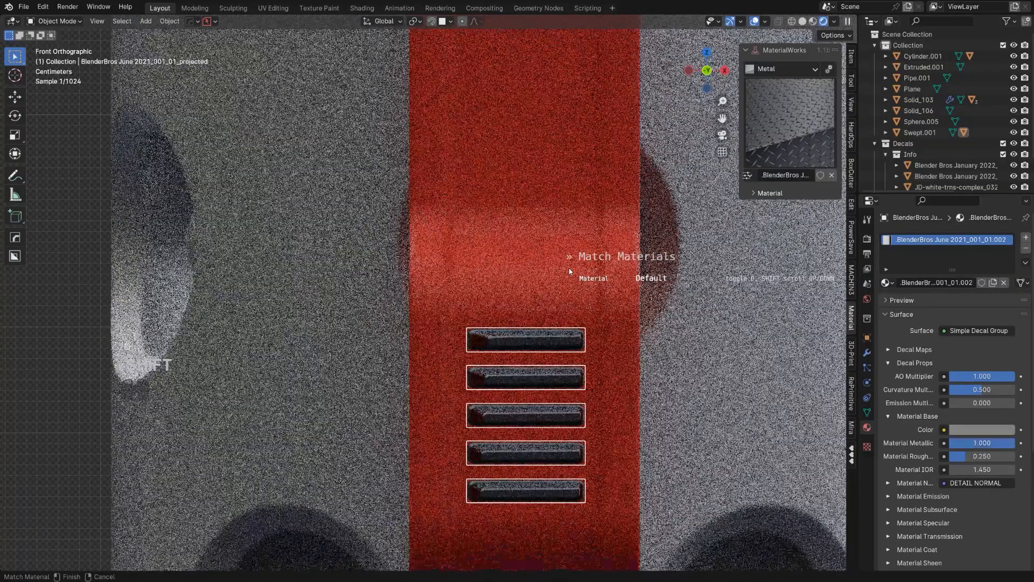
left_click(567, 268)
Step: Add a cube beside the grenade and scale it down to a small block for holding a sample material
scroll(567, 267, "down", 6)
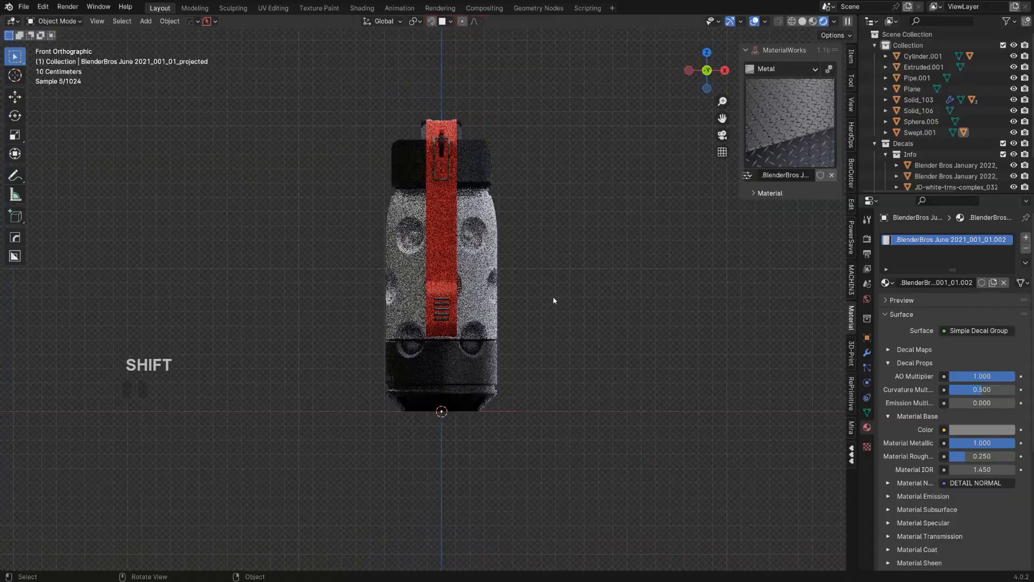
middle_click_drag(552, 298, 498, 297)
scroll(587, 314, "up", 3)
scroll(497, 298, "down", 3)
middle_click_drag(621, 315, 577, 323, "shift")
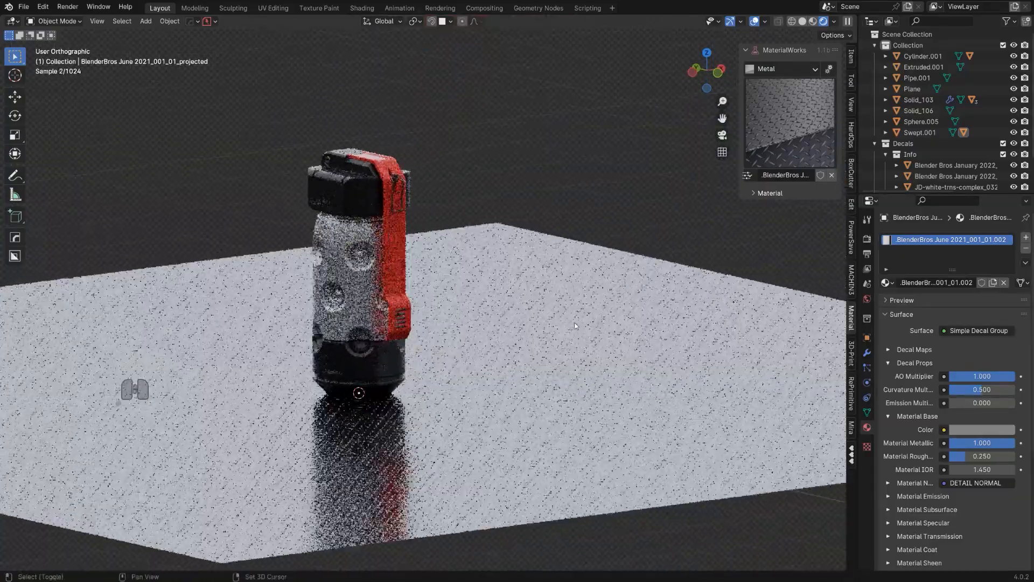
scroll(590, 321, "down", 1)
key("shift+a")
mouse_move(590, 322)
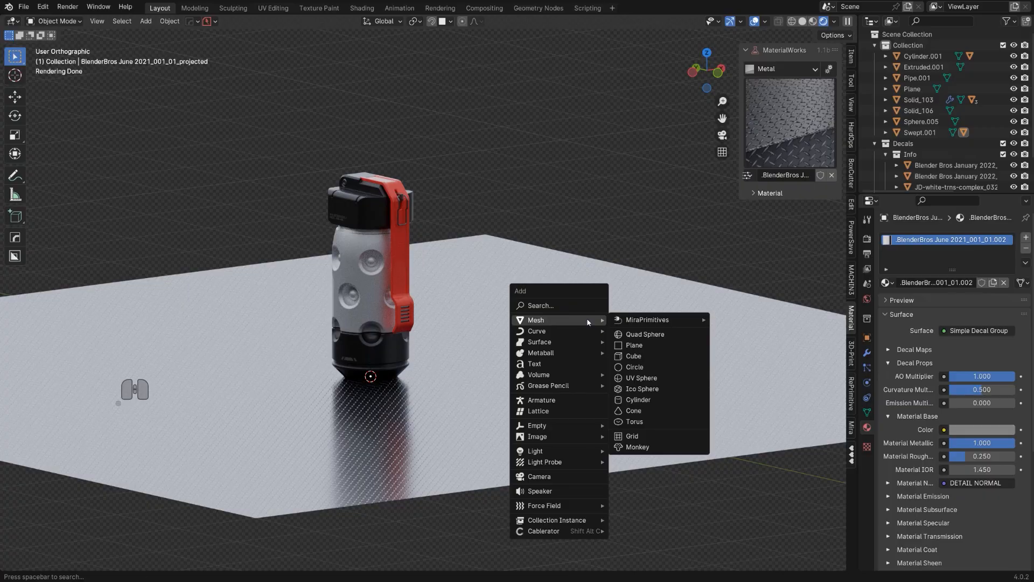
left_click(628, 355)
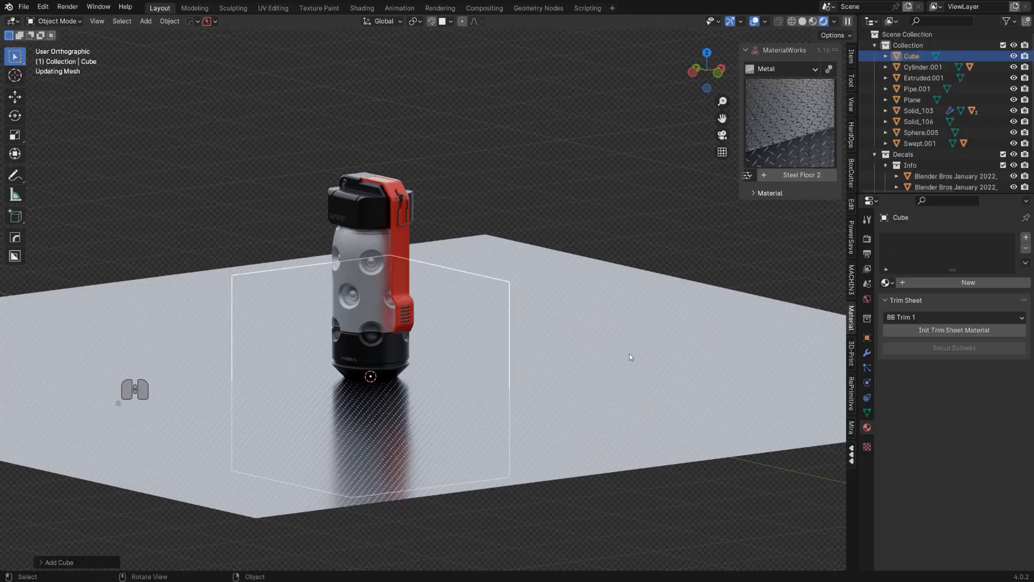
key("g")
left_click(702, 272)
key("s")
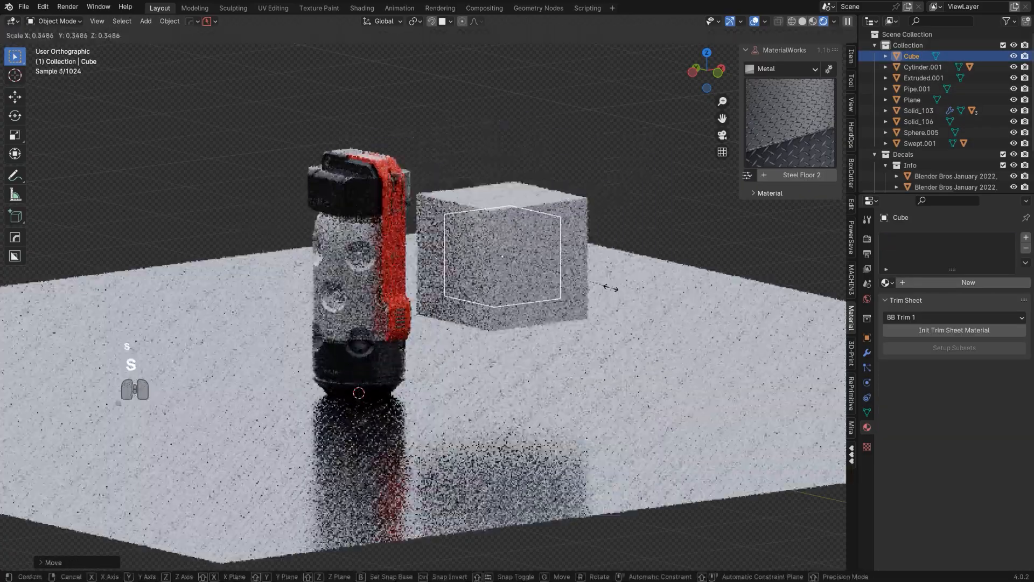
left_click(555, 279)
Step: Give the cube a new material and sample its base color from the red lever
scroll(573, 286, "up", 5)
middle_click_drag(568, 290, 521, 325, "shift")
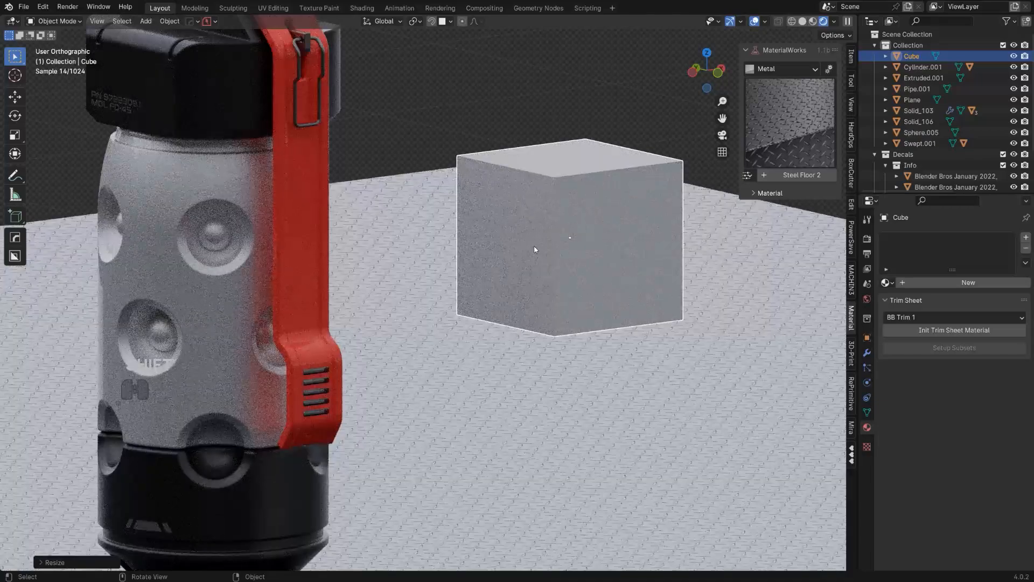
left_click(956, 282)
left_click(297, 230)
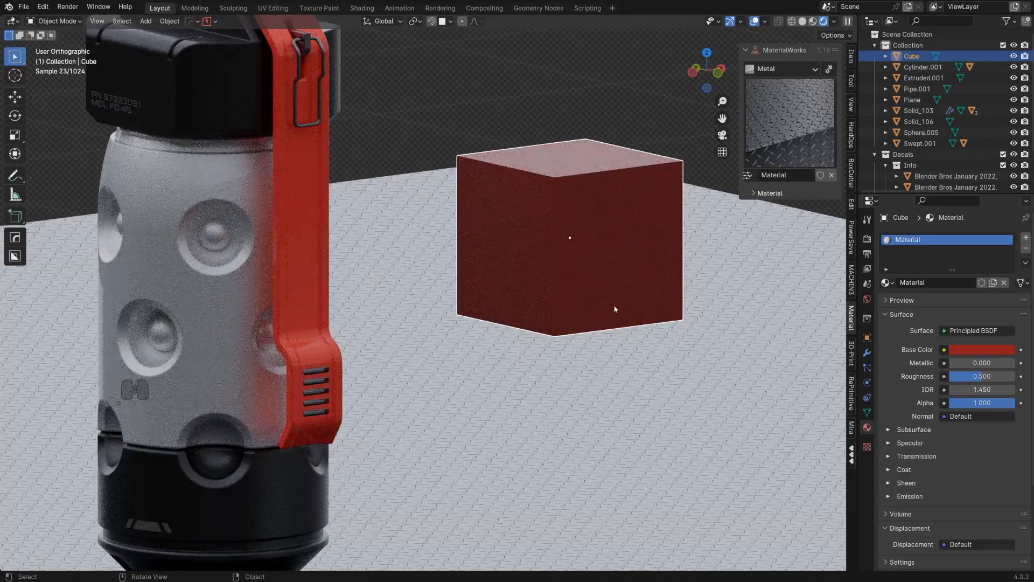
middle_click_drag(615, 308, 803, 334)
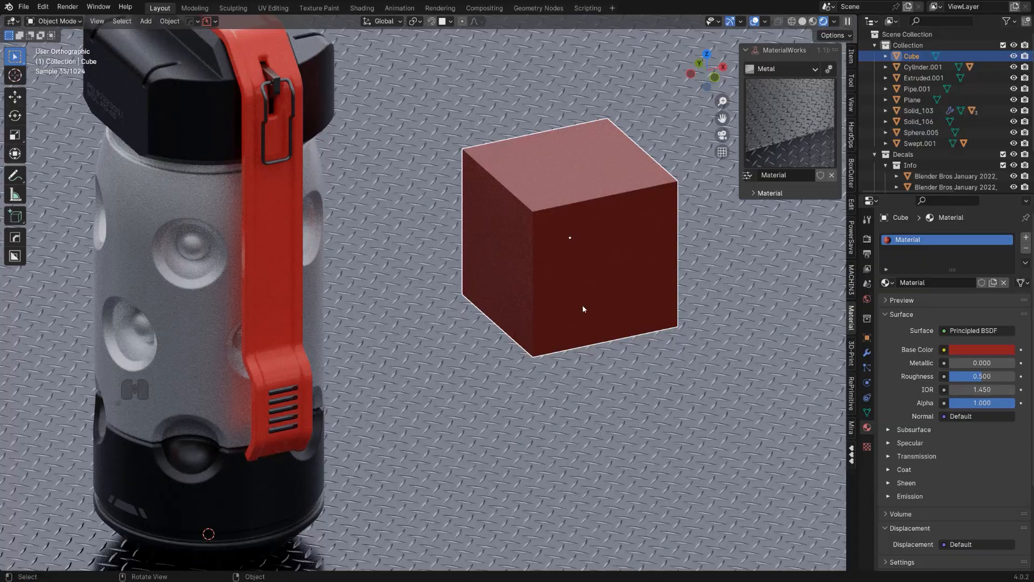
Step: Adjust the cube material's base color to hue 0.011, saturation 0.978 and value 0.381
left_click(989, 347)
left_click_drag(949, 262, 940, 266)
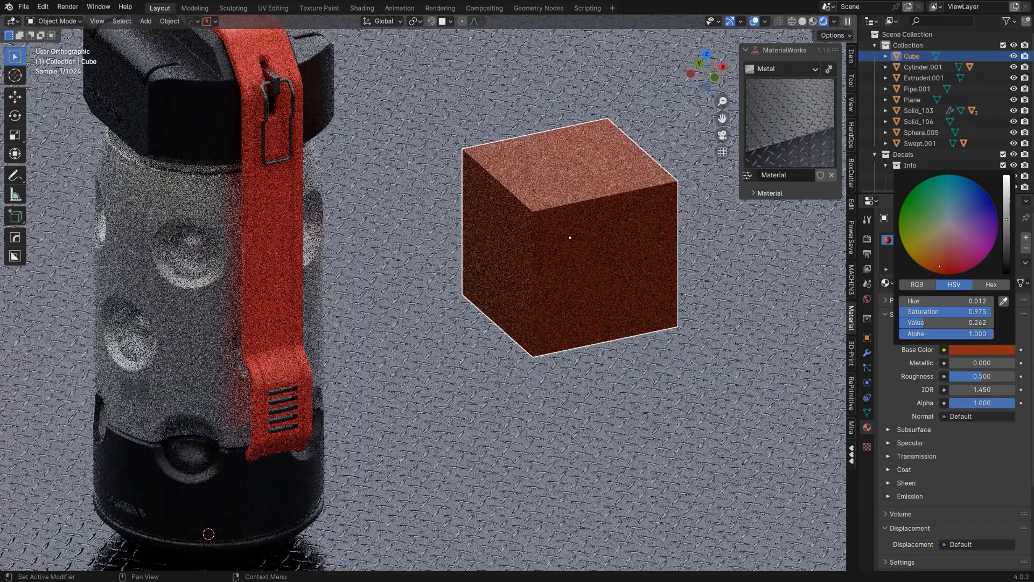
left_click_drag(1005, 222, 1005, 209)
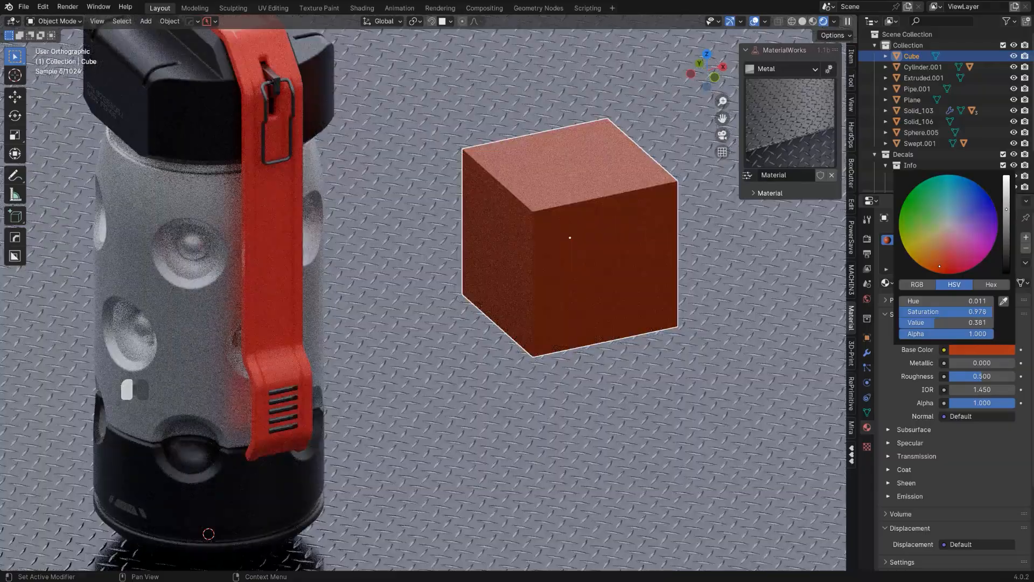
Step: Match the lever's projected slot decals to the cube's orange-red material named Material
middle_click_drag(612, 244, 558, 264)
middle_click_drag(454, 300, 507, 258)
scroll(501, 264, "up", 3)
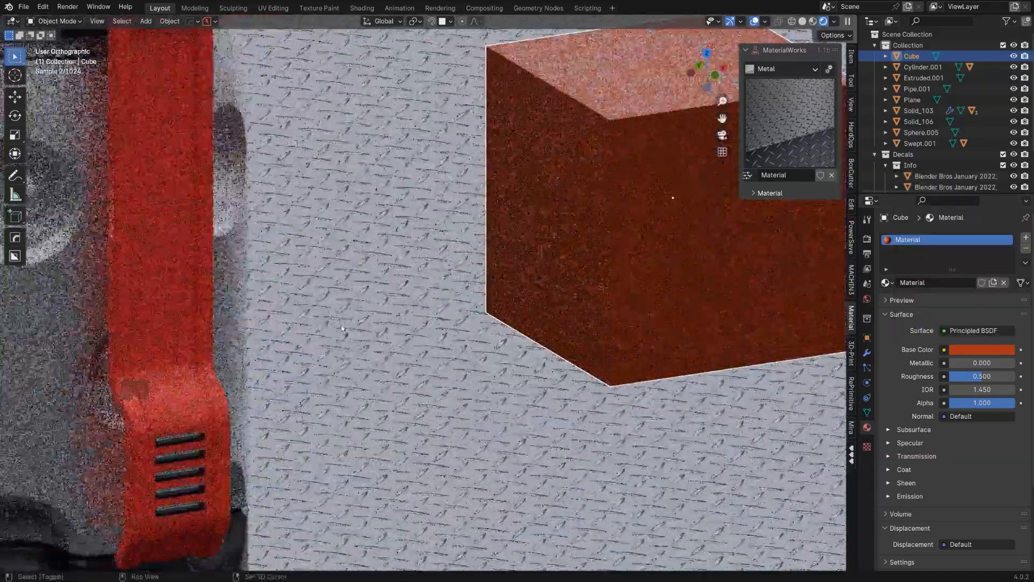
middle_click_drag(212, 443, 299, 398, "shift")
left_click(278, 400)
key("d")
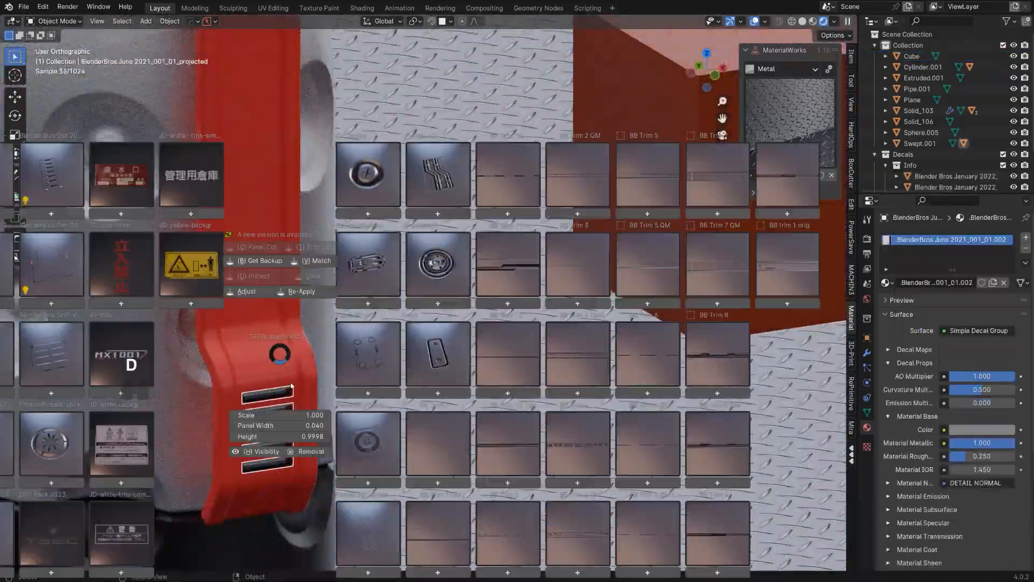
left_click(320, 263)
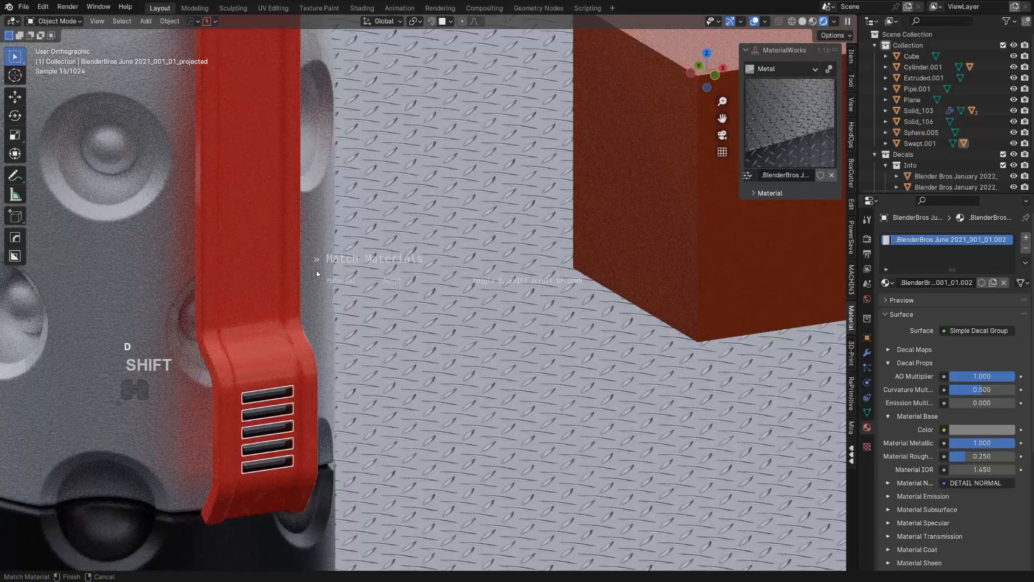
key("d")
scroll(315, 274, "down", 1, "shift")
key("d")
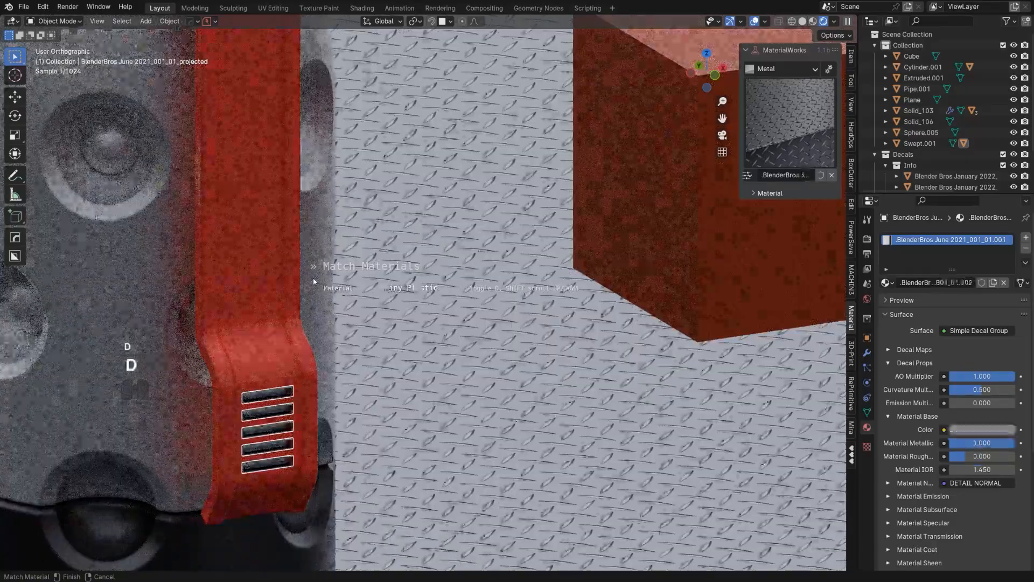
scroll(315, 281, "down", 1, "shift")
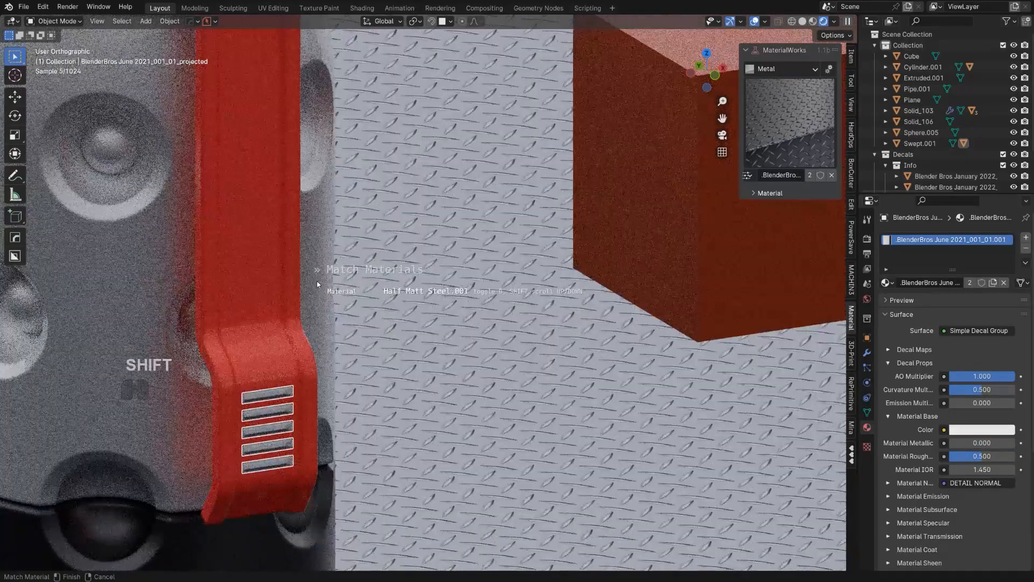
scroll(318, 283, "down", 1, "shift")
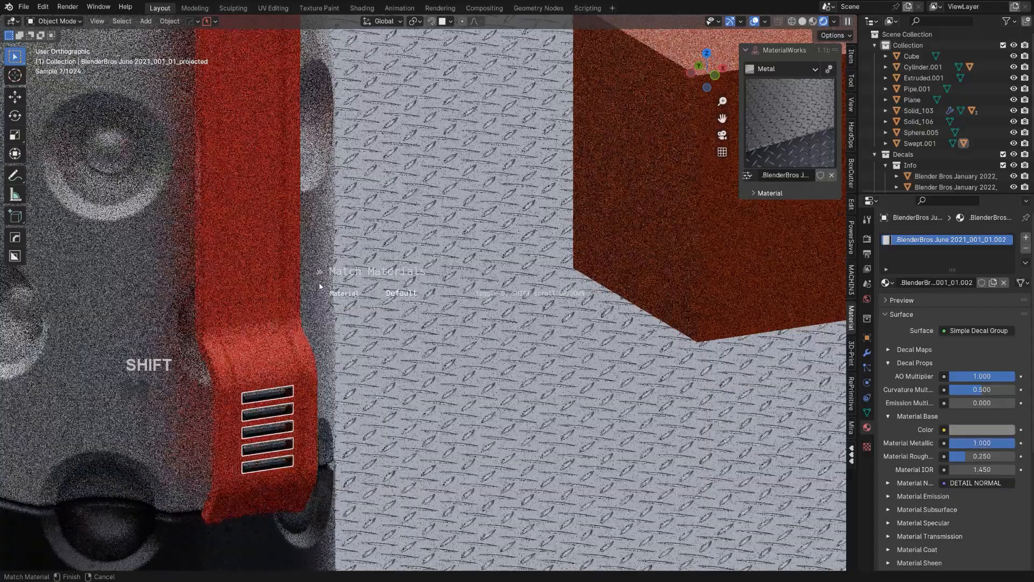
scroll(320, 286, "down", 2, "shift")
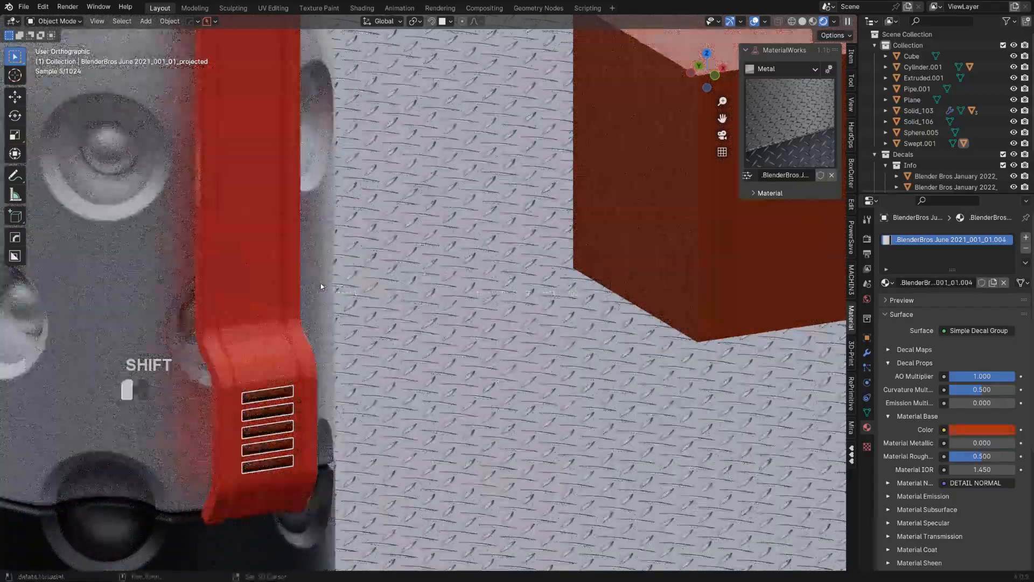
Step: Delete the sample cube beside the grenade
scroll(321, 286, "down", 6)
left_click(541, 256)
key("x")
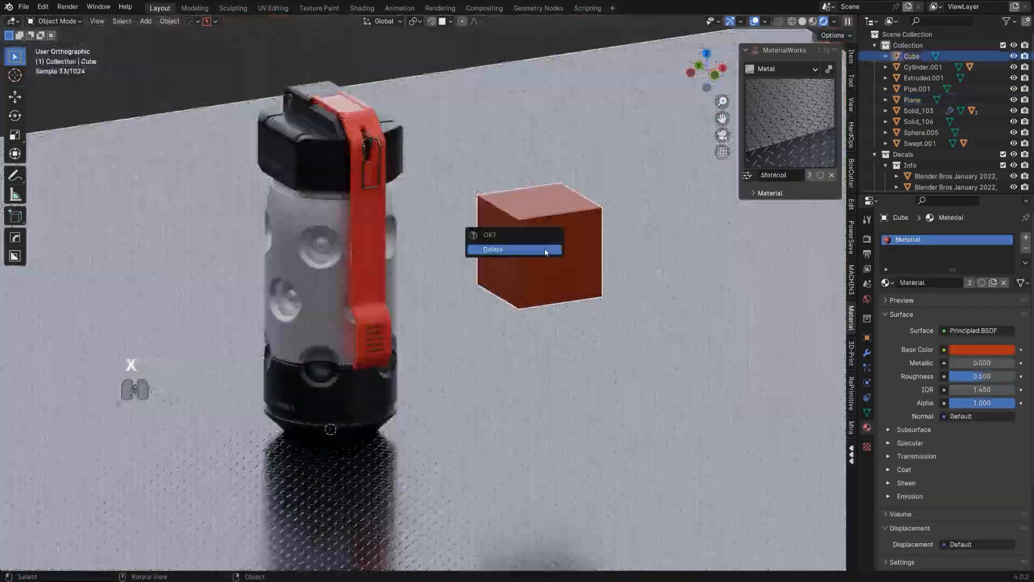
left_click(546, 253)
Step: Hide the steel floor plane so only the grenade and its decals remain visible
scroll(517, 290, "down", 4)
middle_click_drag(502, 306, 540, 312)
scroll(622, 293, "up", 2)
middle_click_drag(622, 292, 485, 306, "shift")
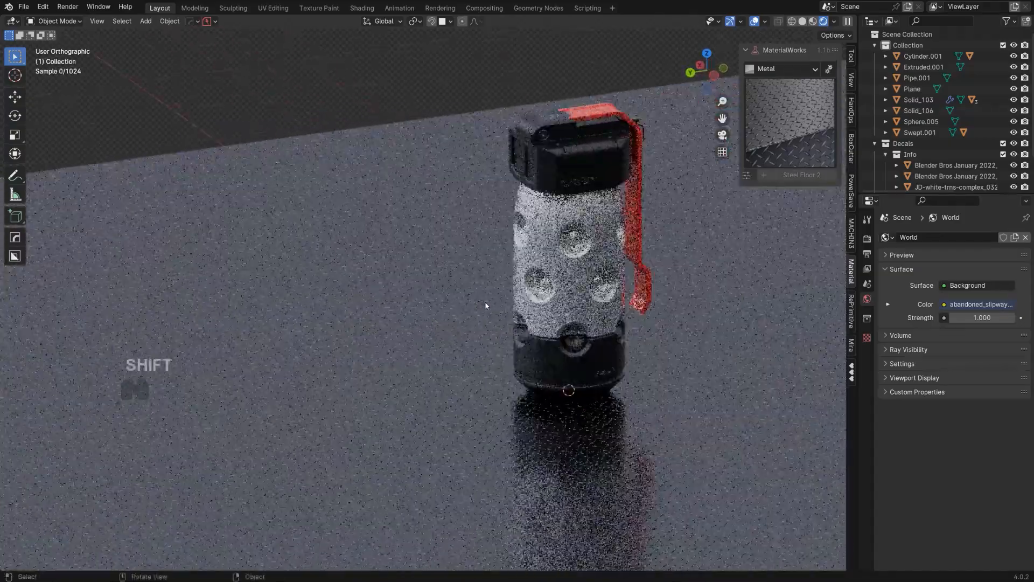
middle_click_drag(770, 269, 677, 294, "shift")
scroll(676, 295, "down", 1)
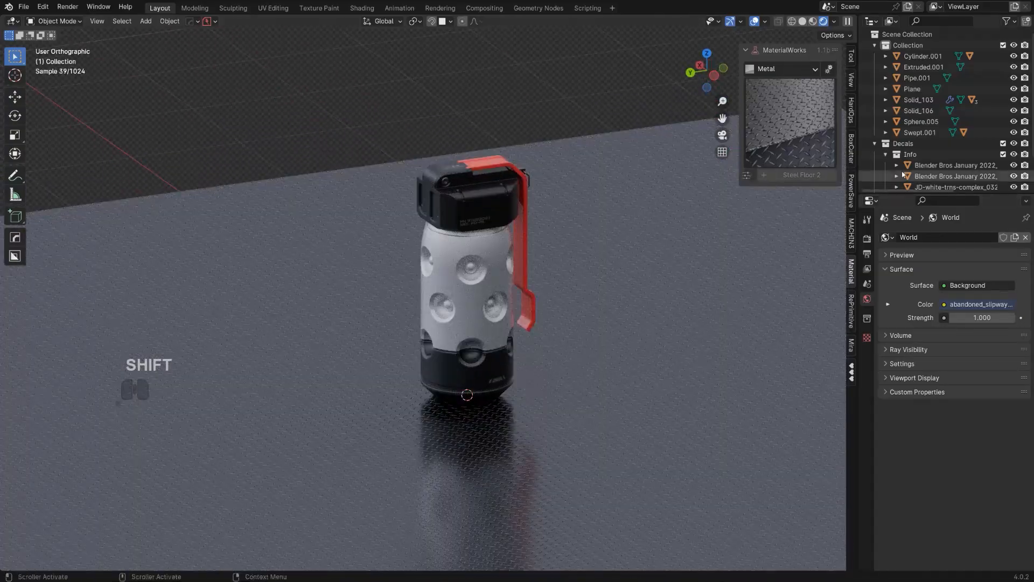
left_click(577, 324)
key("h")
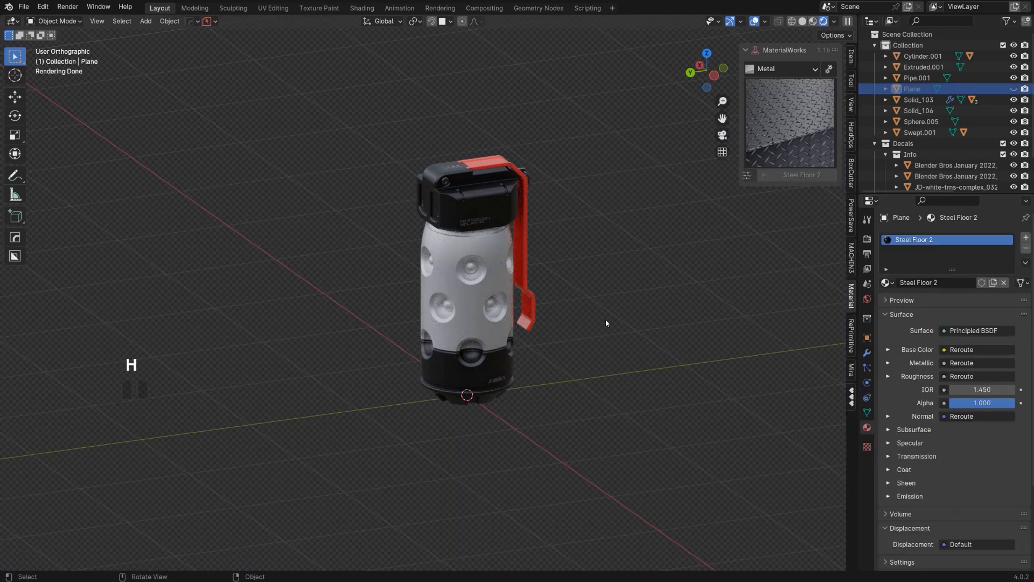
Step: Move all visible grenade parts and decals into a new collection named 1, and unhide the floor plane
key("a")
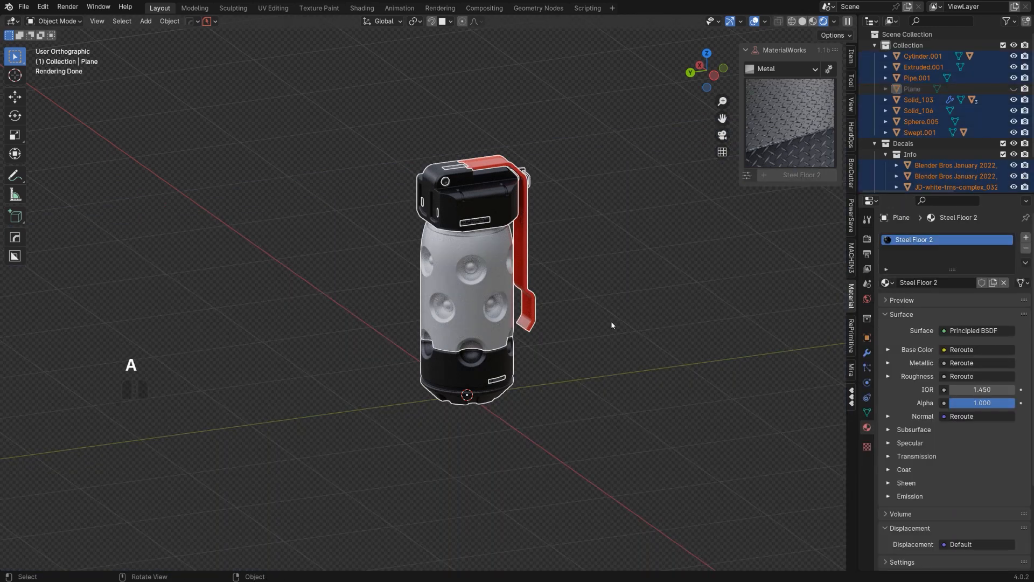
key("n")
key("m")
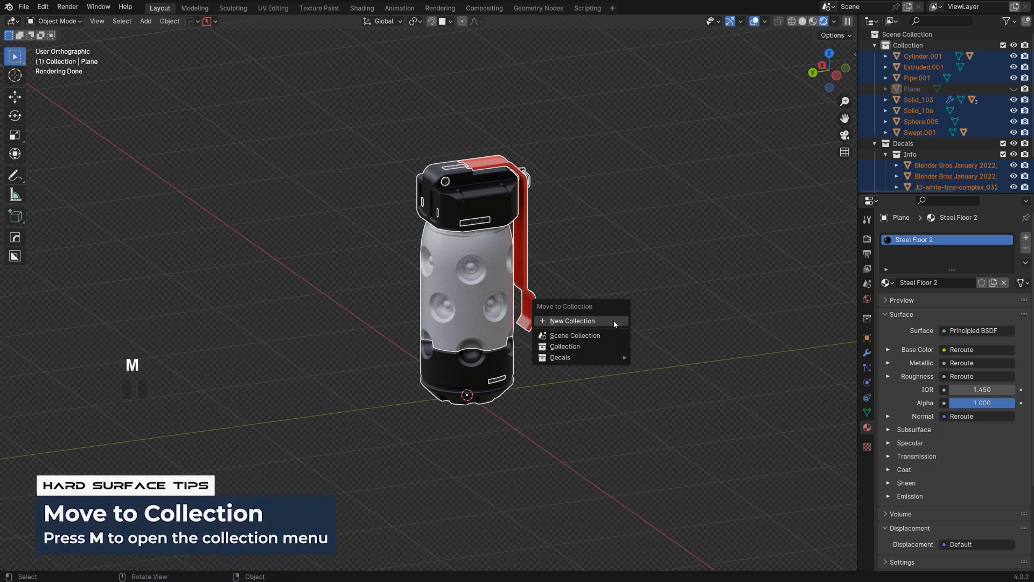
left_click(615, 322)
type("1")
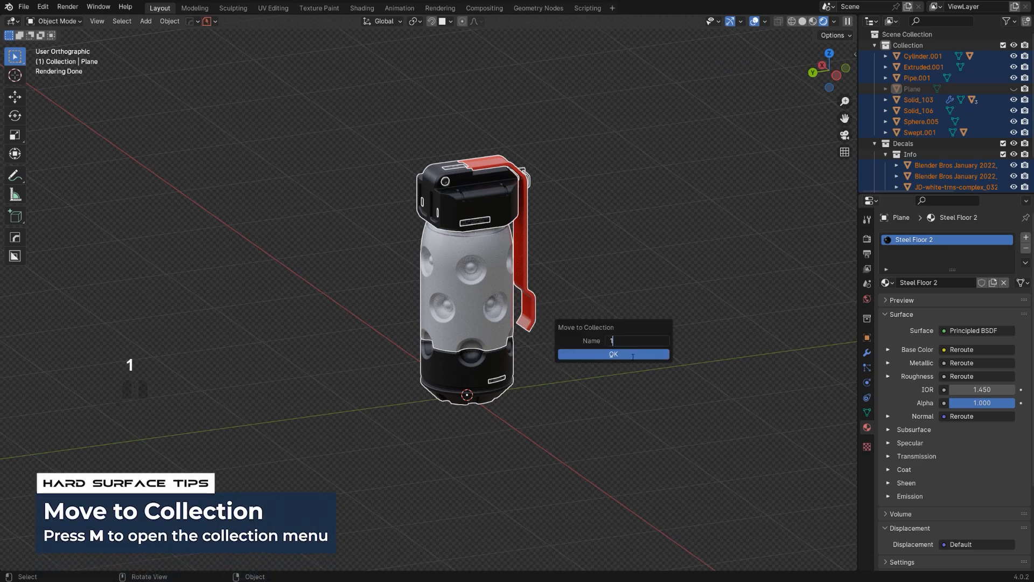
left_click(614, 353)
key("alt+h")
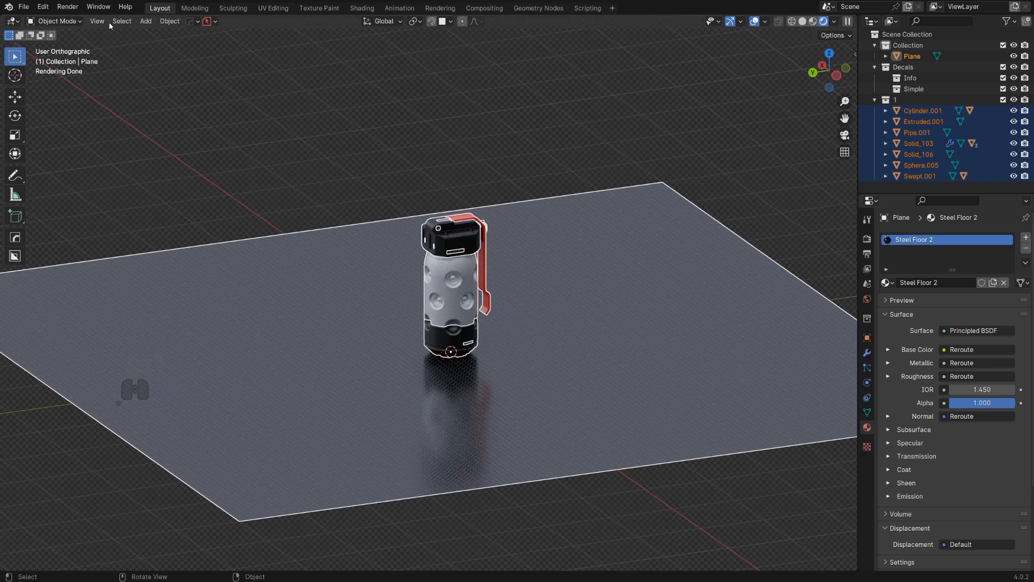
Step: Add a collection instance of collection 1 and place it on the floor beside the original grenade
left_click(145, 22)
mouse_move(189, 235)
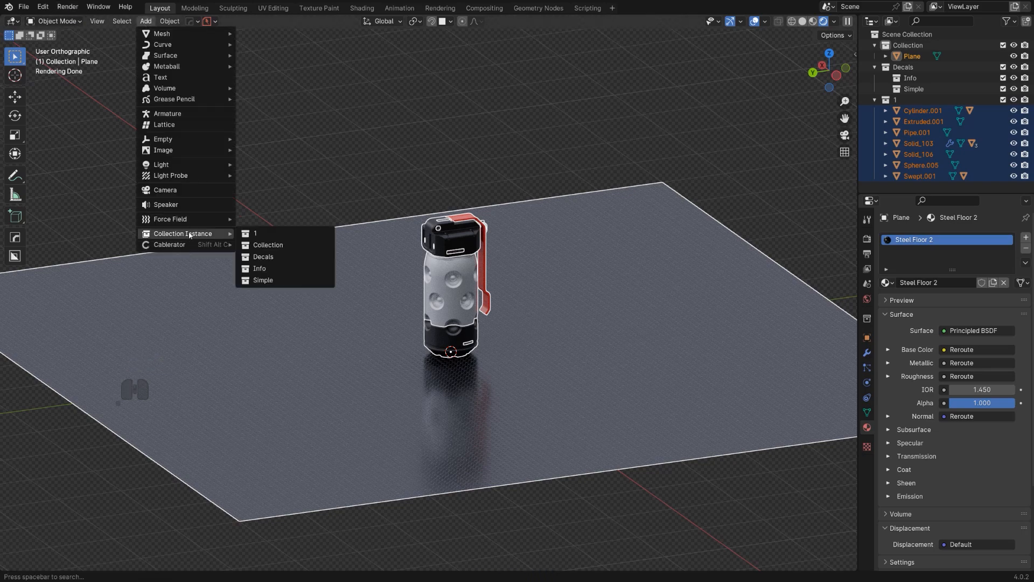
left_click(265, 238)
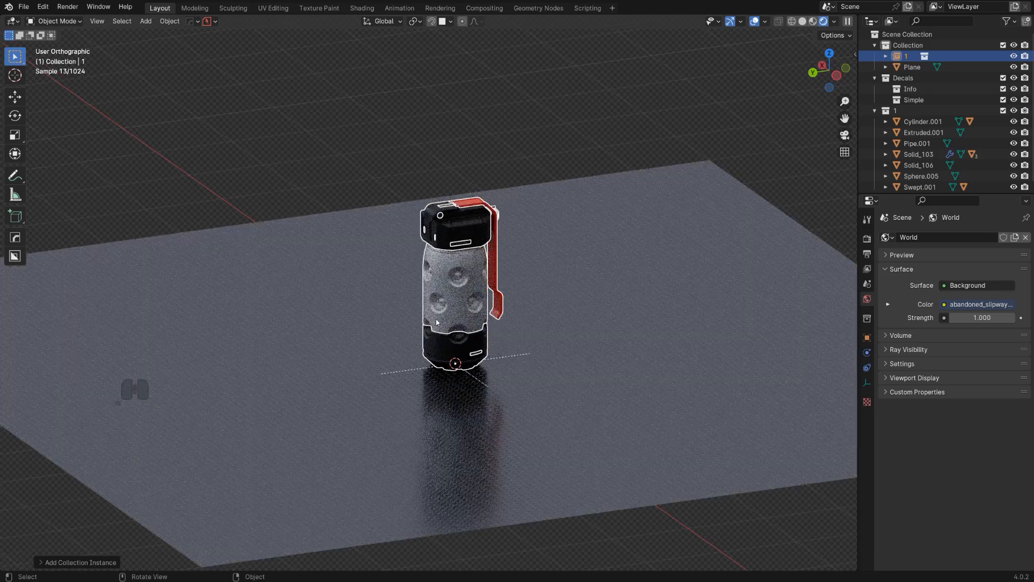
key("g")
left_click(572, 313)
scroll(610, 381, "up", 3)
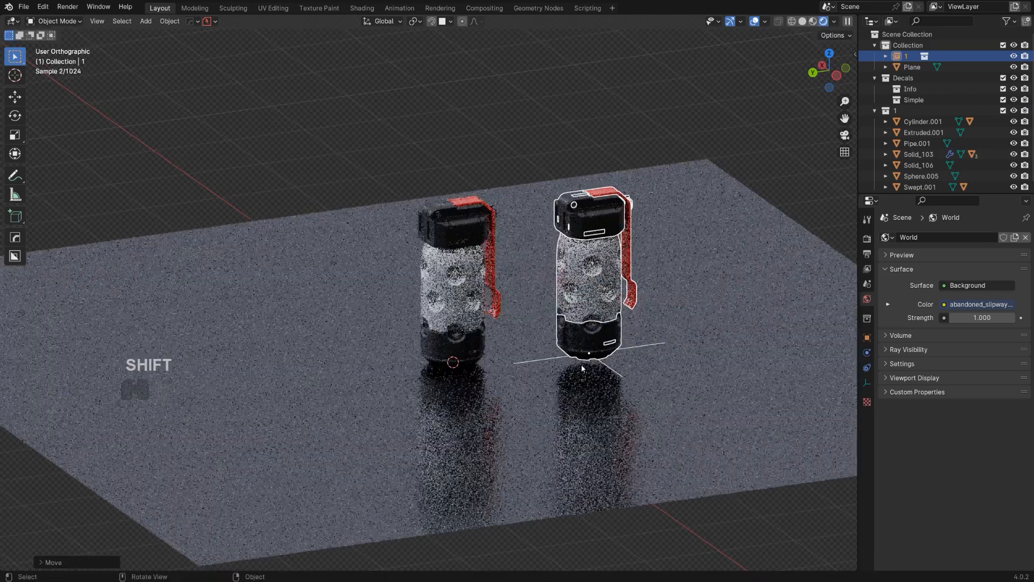
Step: Create a camera from the current view with Smart View Cam and set its focal length to 85 mm
key("Page_Down")
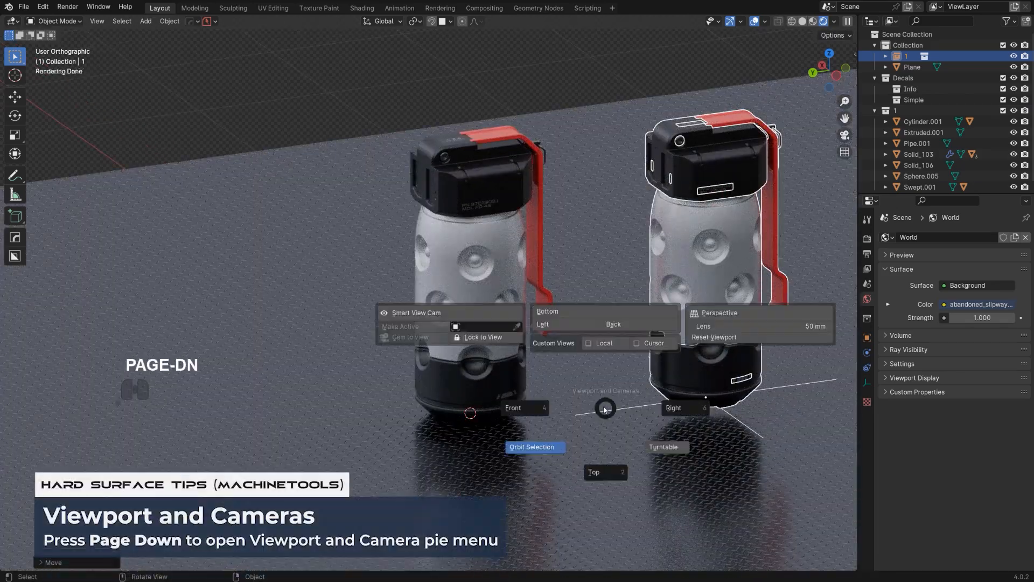
left_click(466, 312)
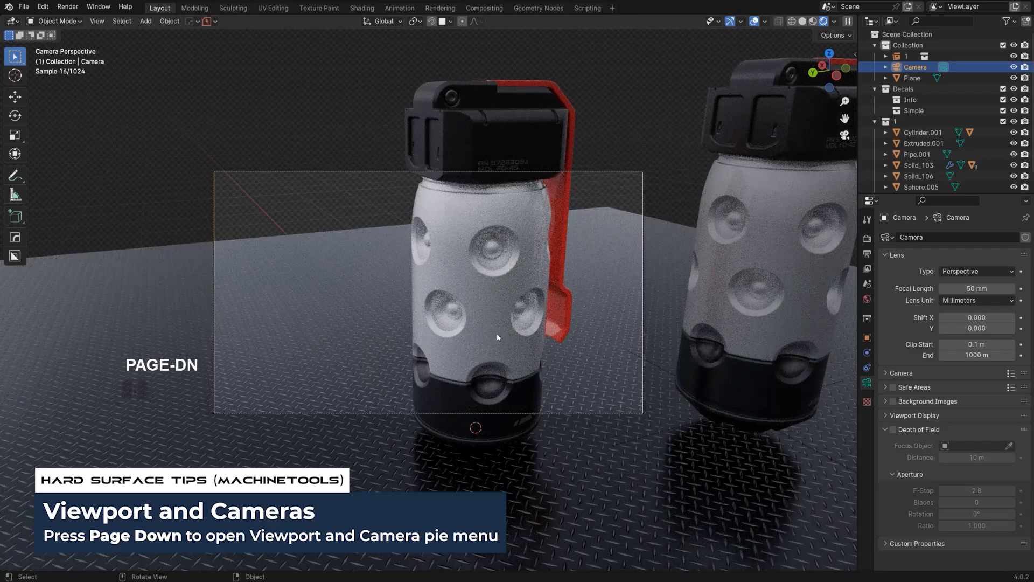
key("Page_Down")
left_click(632, 227)
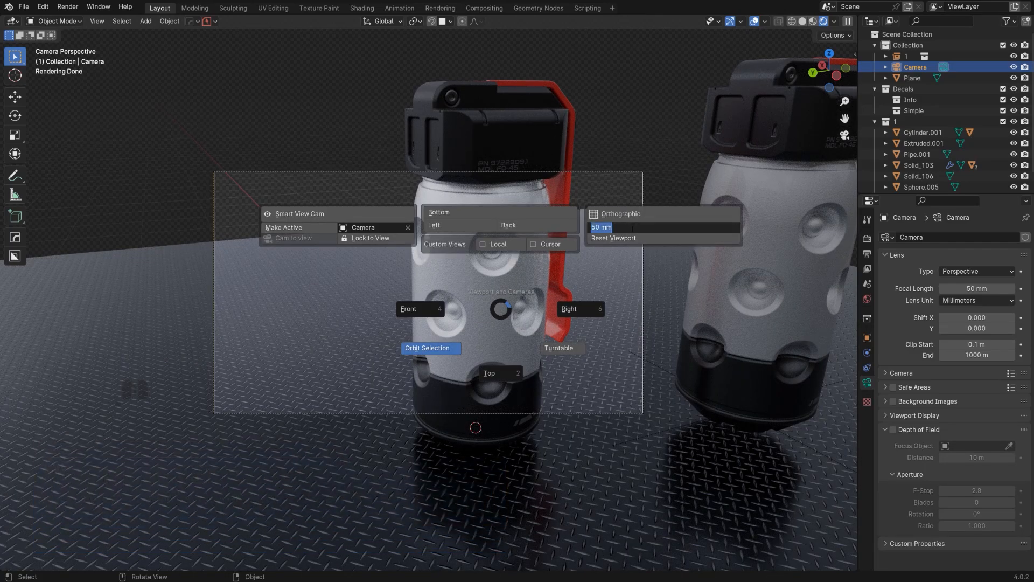
type("85")
key("Return")
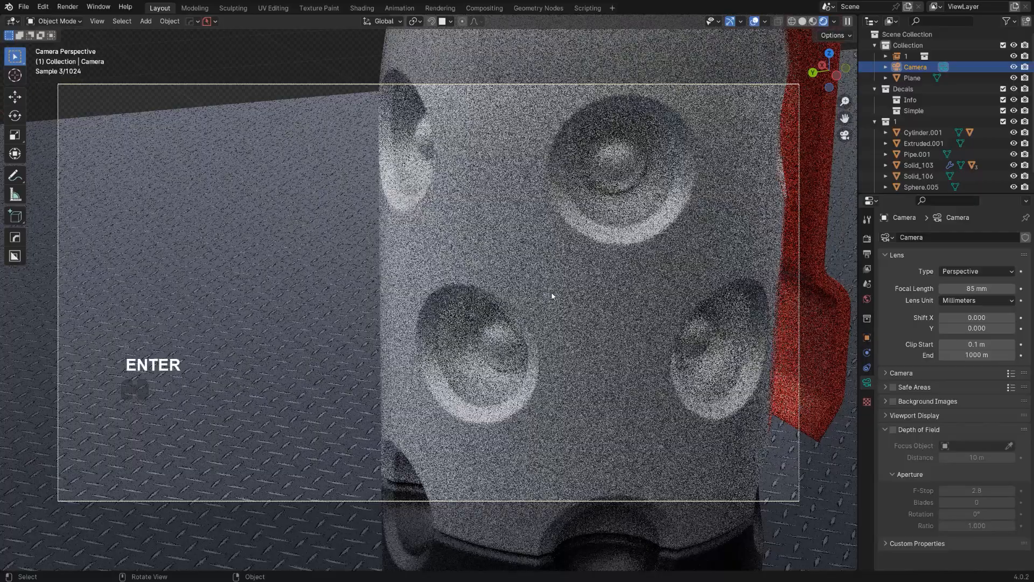
Step: Lock the camera to the view and reframe it so both grenades fit inside the camera frame
key("Page_Down")
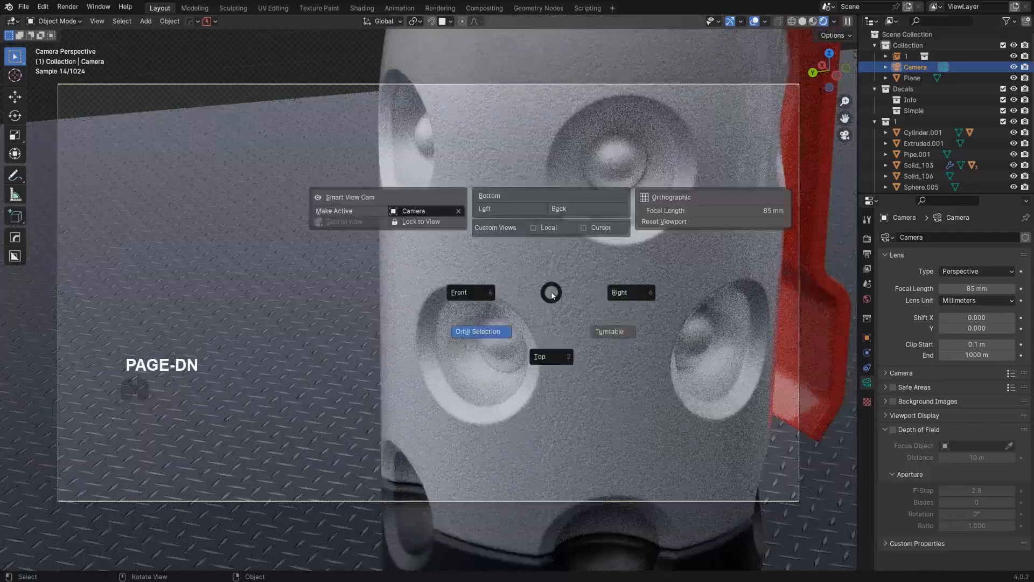
left_click(422, 222)
scroll(446, 245, "down", 7)
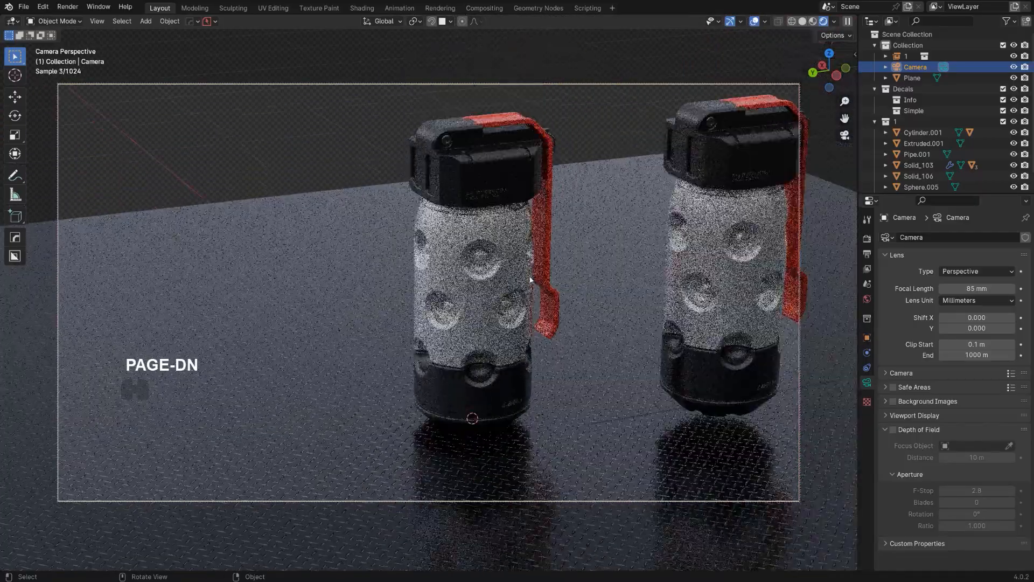
middle_click_drag(533, 281, 393, 318, "shift")
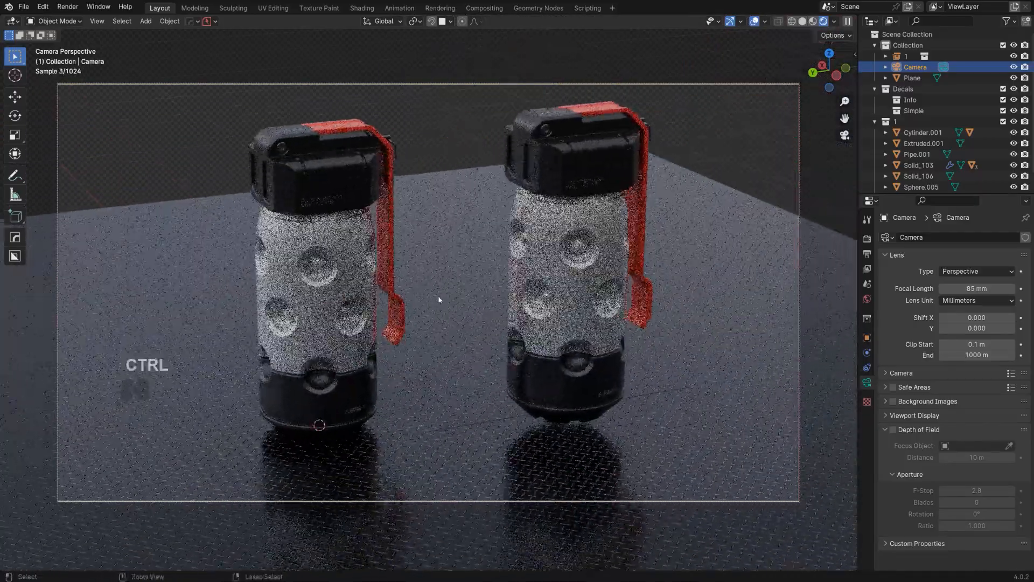
middle_click_drag(439, 300, 393, 296, "ctrl")
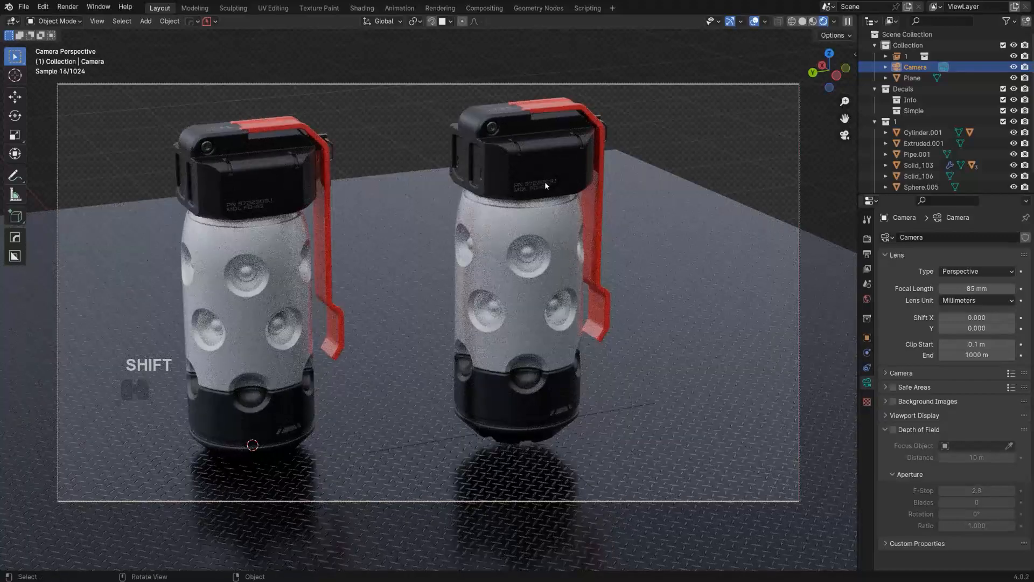
Step: Lower the grenade instance in the left orthographic view until its base rests at floor level
left_click(545, 182)
key("Page_Down")
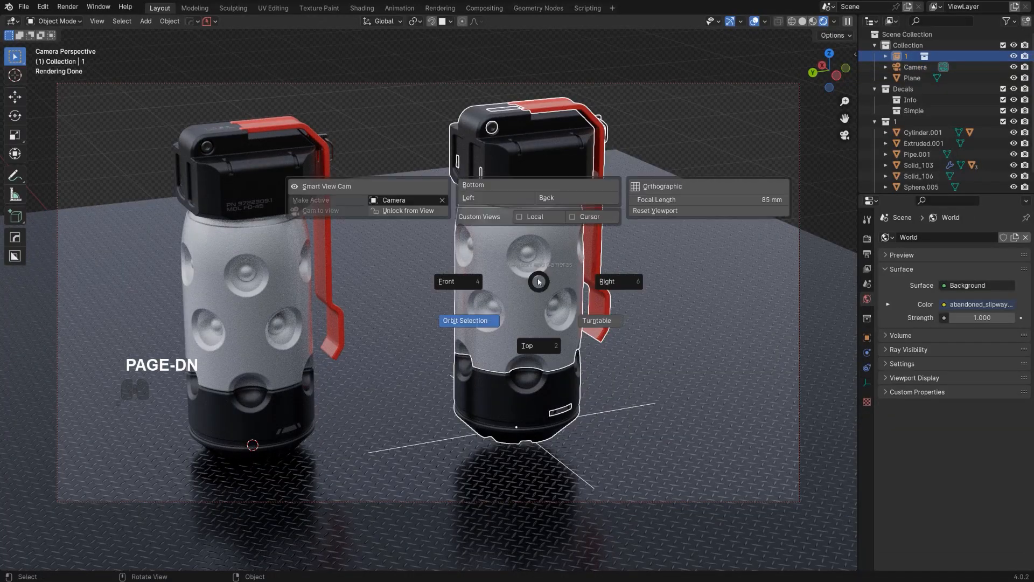
left_click(468, 199)
middle_click_drag(410, 291, 408, 281, "ctrl+shift")
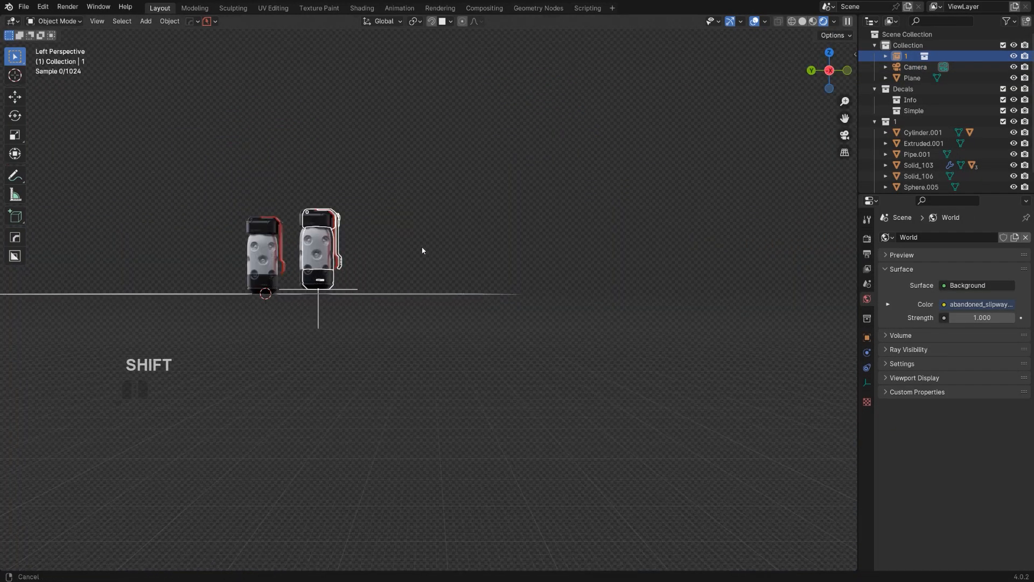
key("period")
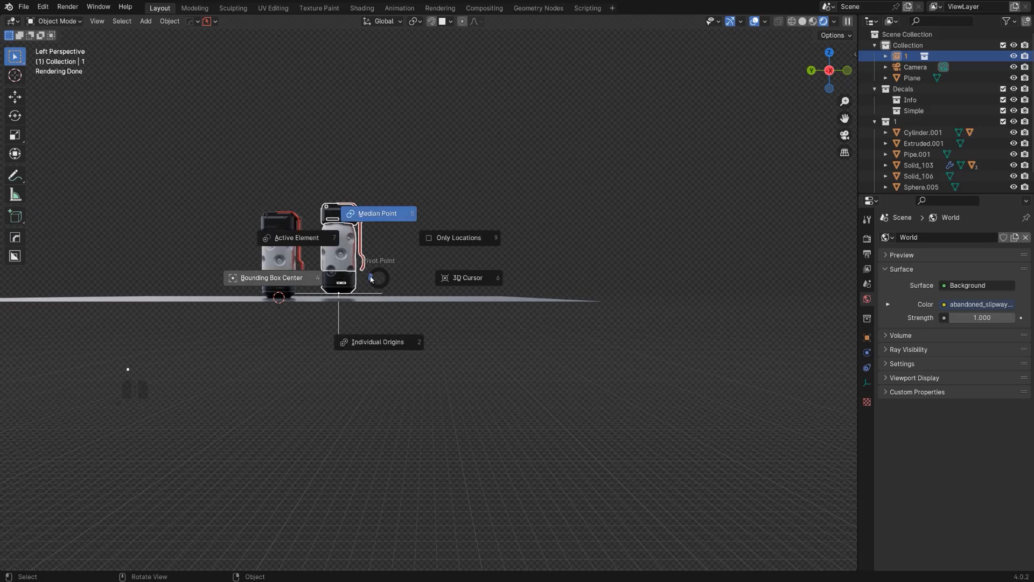
key("KP_Decimal")
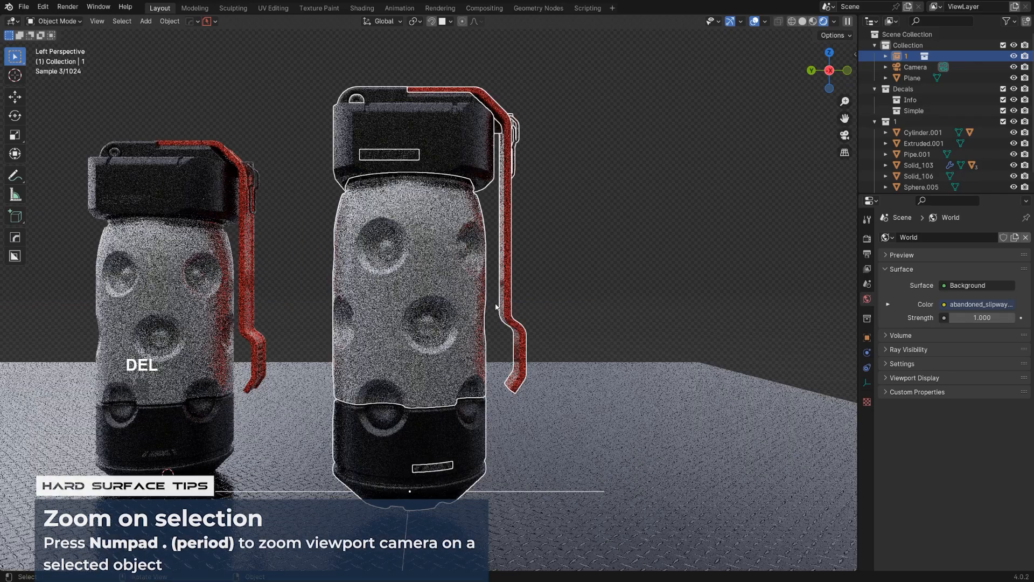
scroll(470, 330, "up", 3)
middle_click_drag(470, 330, 485, 268, "shift")
middle_click_drag(391, 324, 530, 256, "alt")
scroll(423, 318, "up", 2)
key("KP_5")
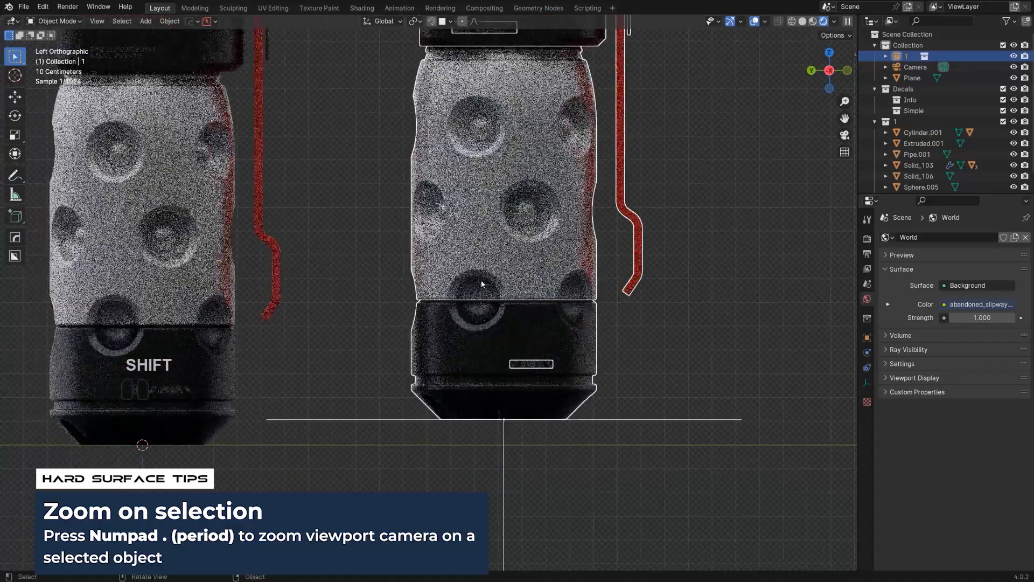
key("g")
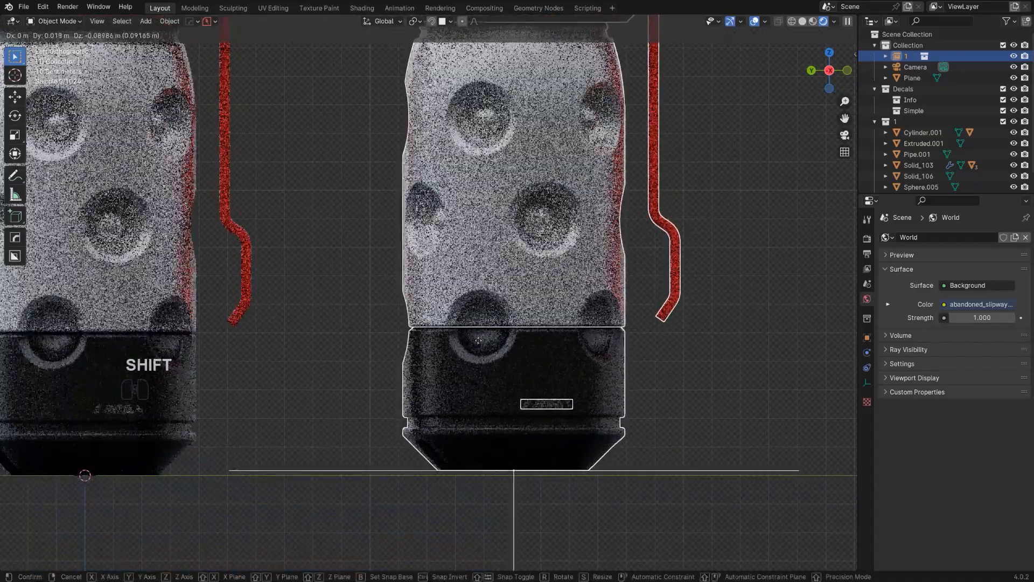
left_click(504, 320)
scroll(461, 380, "down", 3)
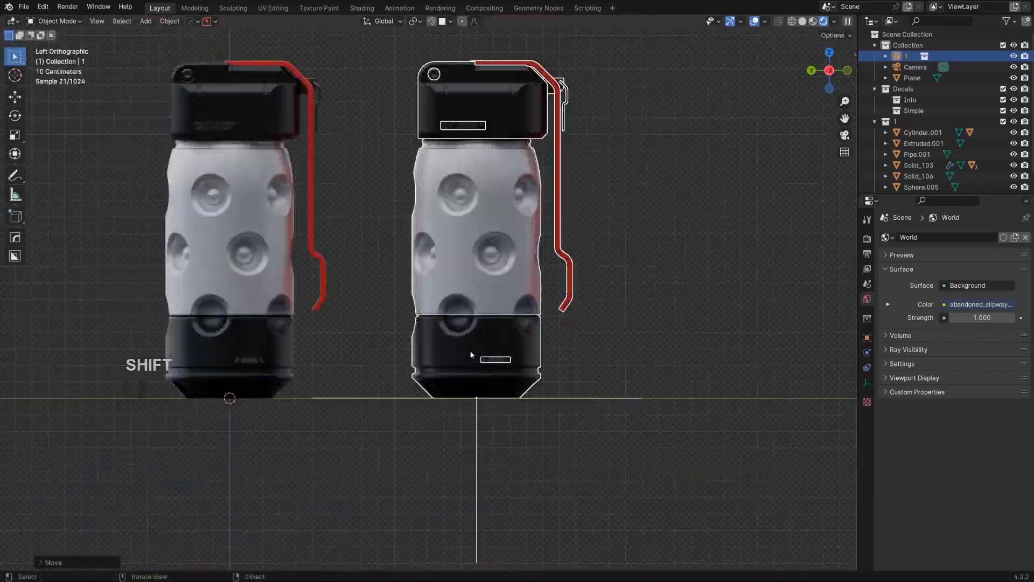
Step: Rotate the grenade instance about 130° around the global Z axis in the camera view
key("KP_0")
key("r")
key("z")
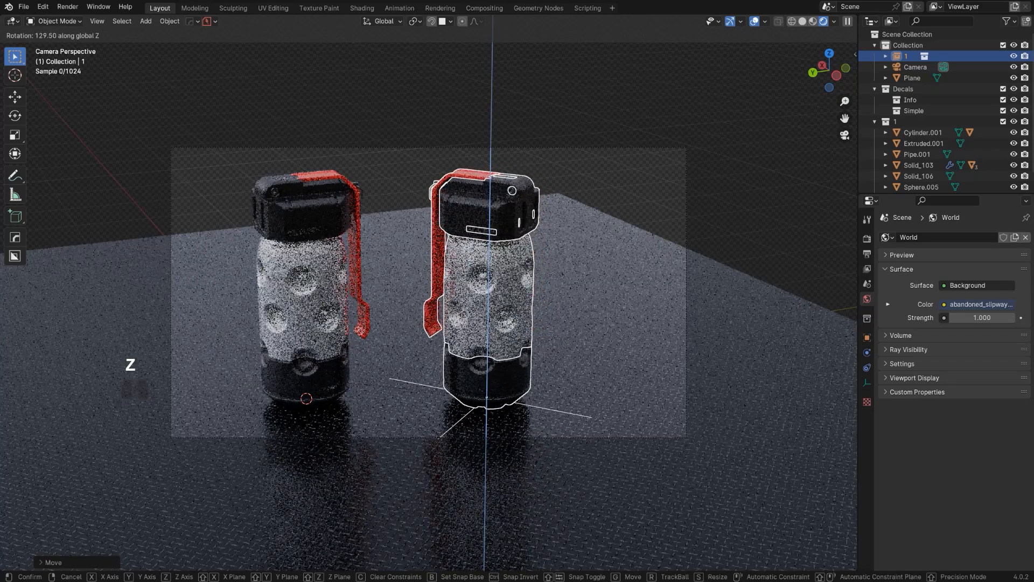
left_click(510, 318)
scroll(510, 318, "up", 2)
scroll(510, 319, "down", 1)
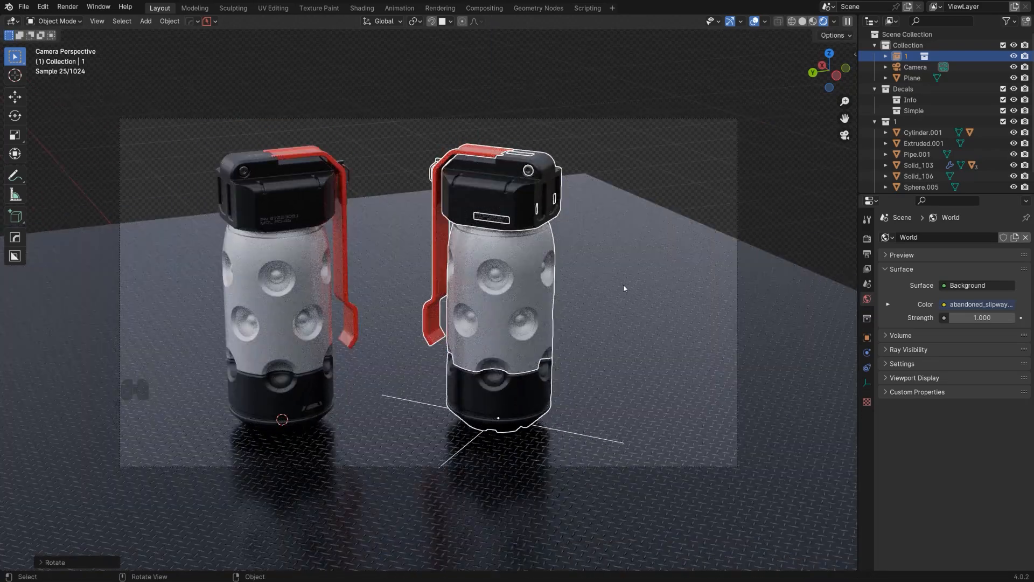
type("rx")
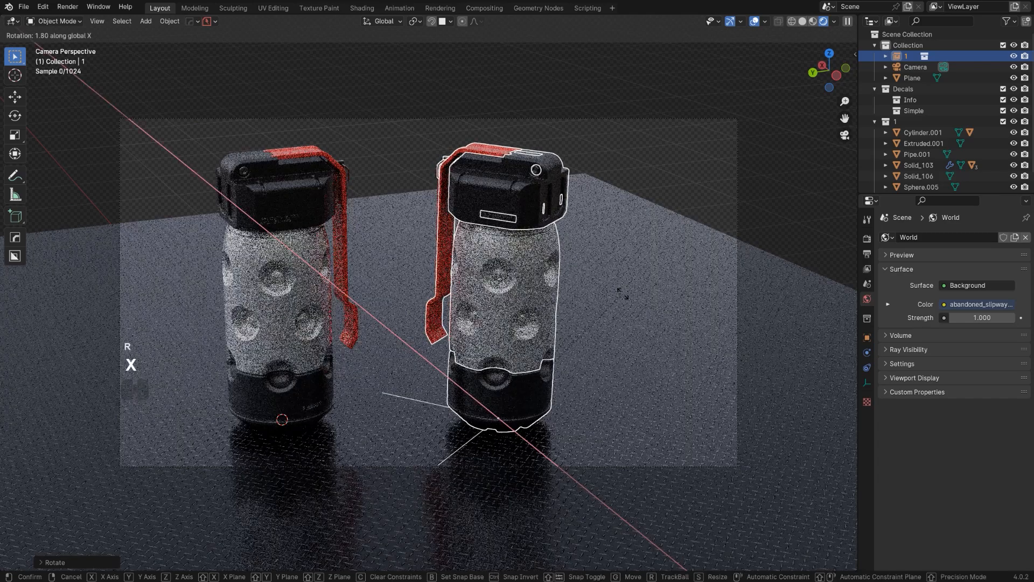
type("90")
key("Return")
key("g")
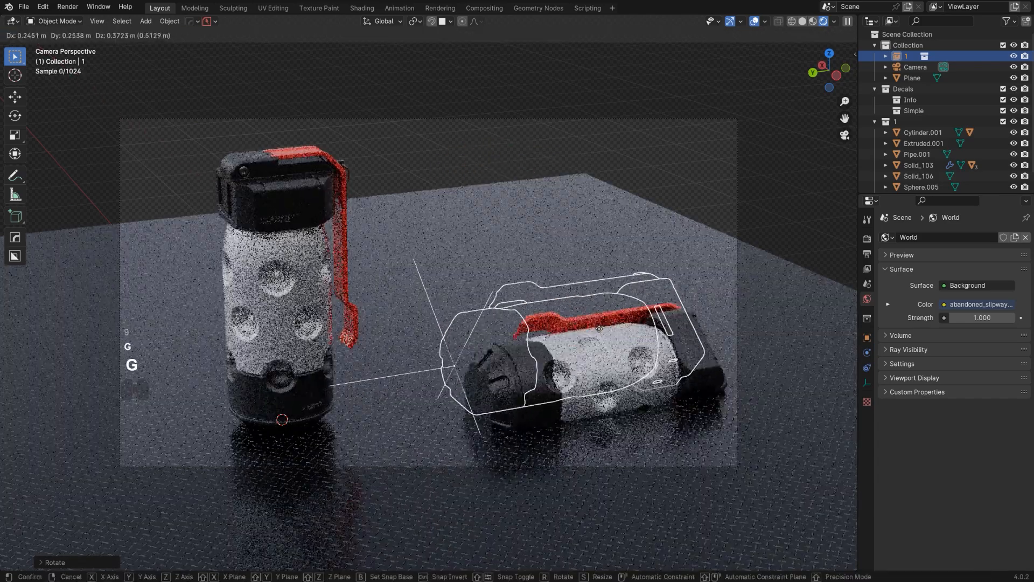
left_click(690, 291)
key("r")
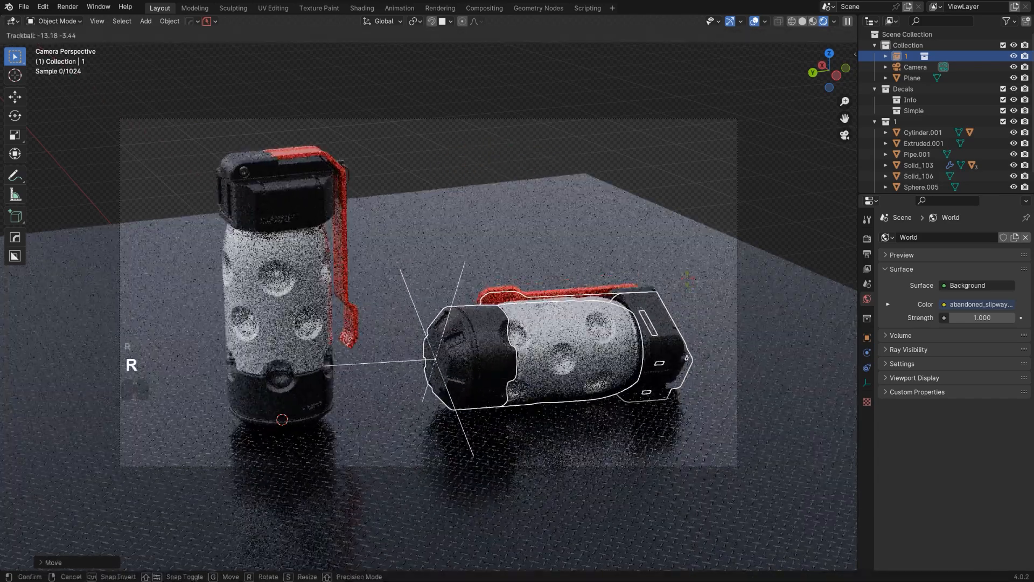
right_click(684, 279)
key("ctrl+z")
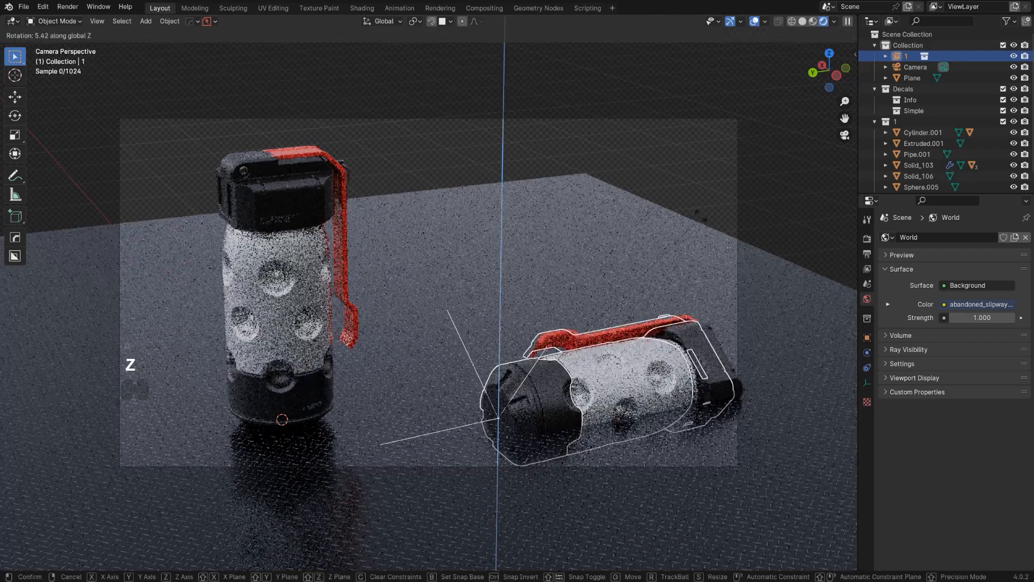
key("ctrl+z")
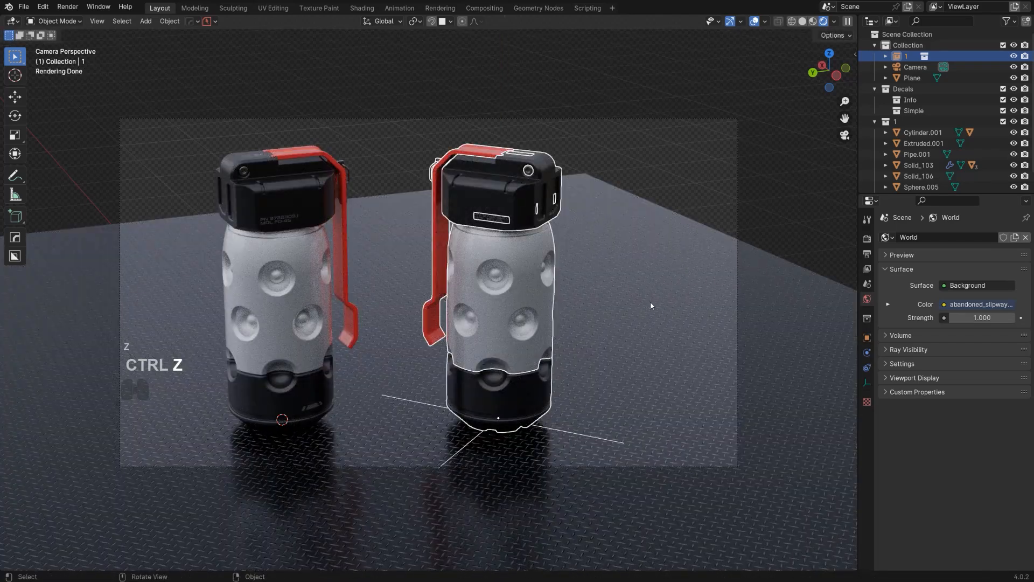
Step: Rotate the grenade instance 90° around the global X axis to lay it on its side
key("r")
key("x")
key("9")
key("0")
key("Return")
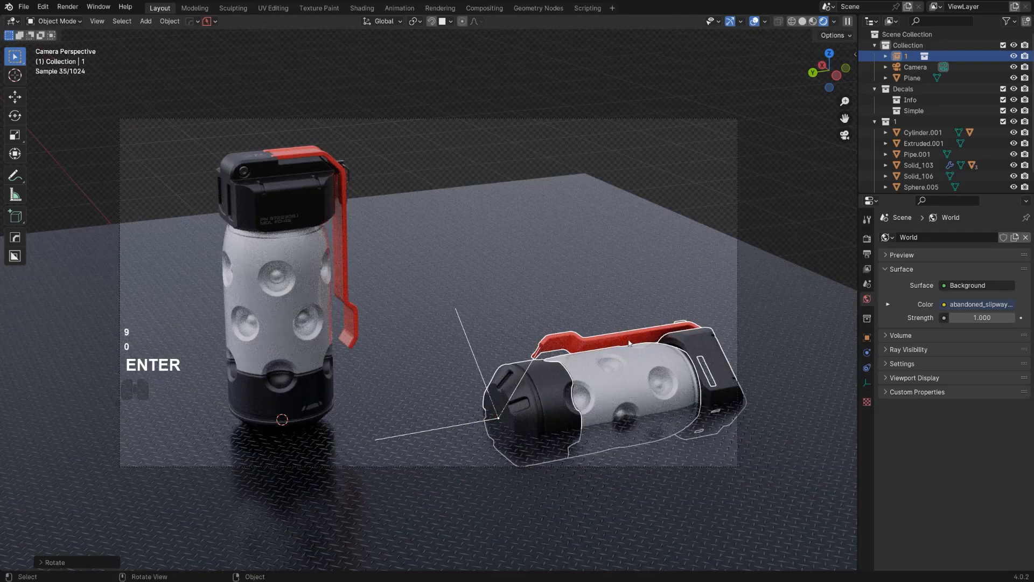
Step: Move the lying grenade instance so it rests on the floor beside the upright grenade, checking its height in the left orthographic view
key("g")
left_click(564, 337)
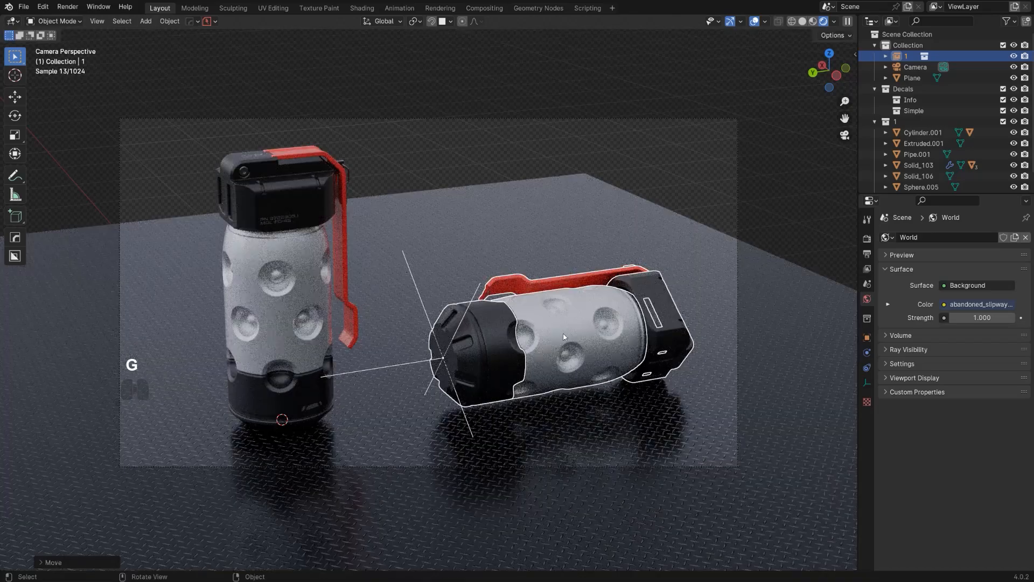
middle_click_drag(564, 337, 569, 323, "alt")
scroll(571, 321, "up", 3)
middle_click_drag(732, 370, 582, 300, "shift")
key("g")
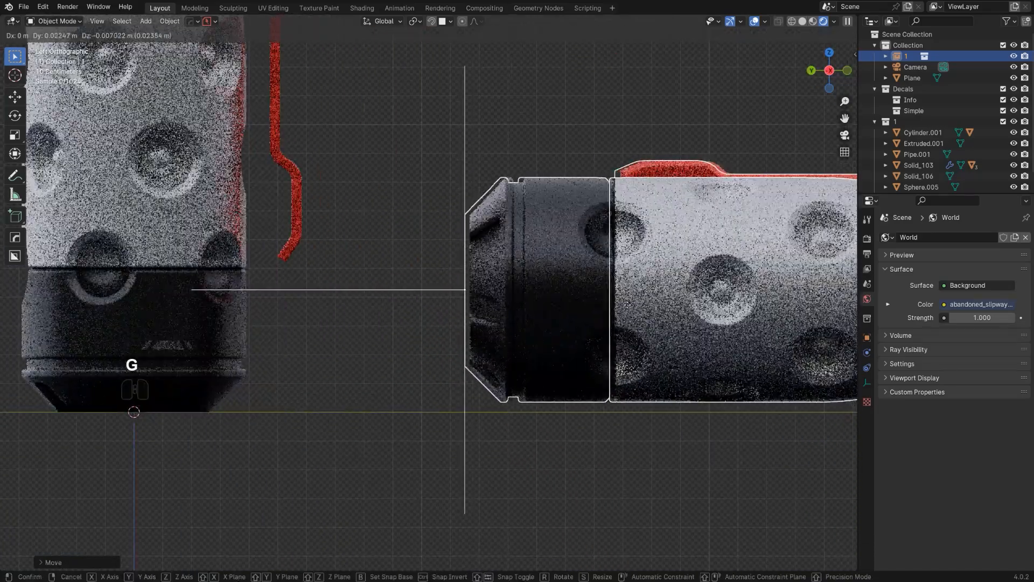
left_click(619, 308)
key("g")
left_click(551, 339)
scroll(552, 339, "down", 4)
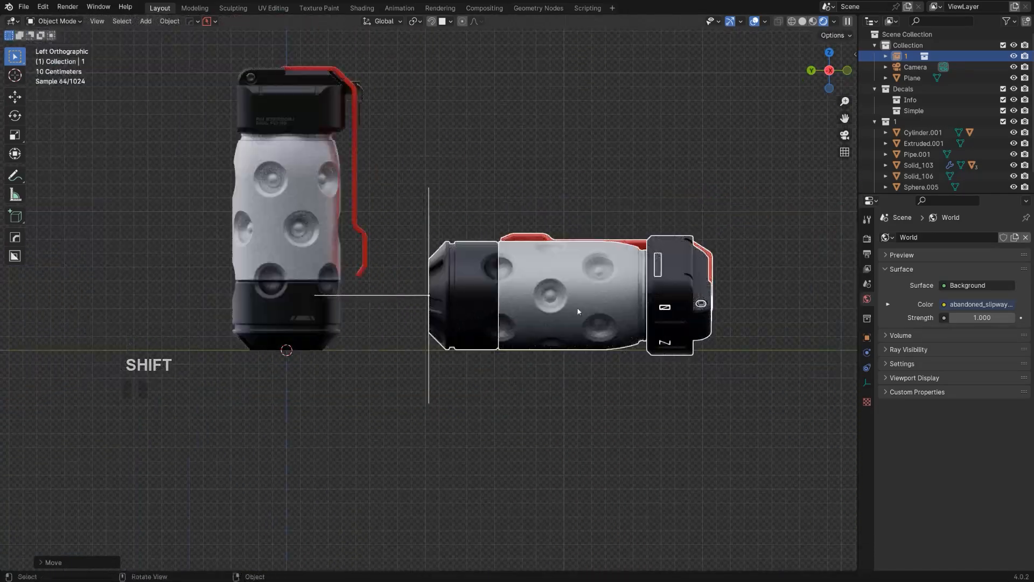
Step: Turn the lying grenade instance around the global Z axis so its cap end points toward the camera
key("KP_0")
key("r")
key("z")
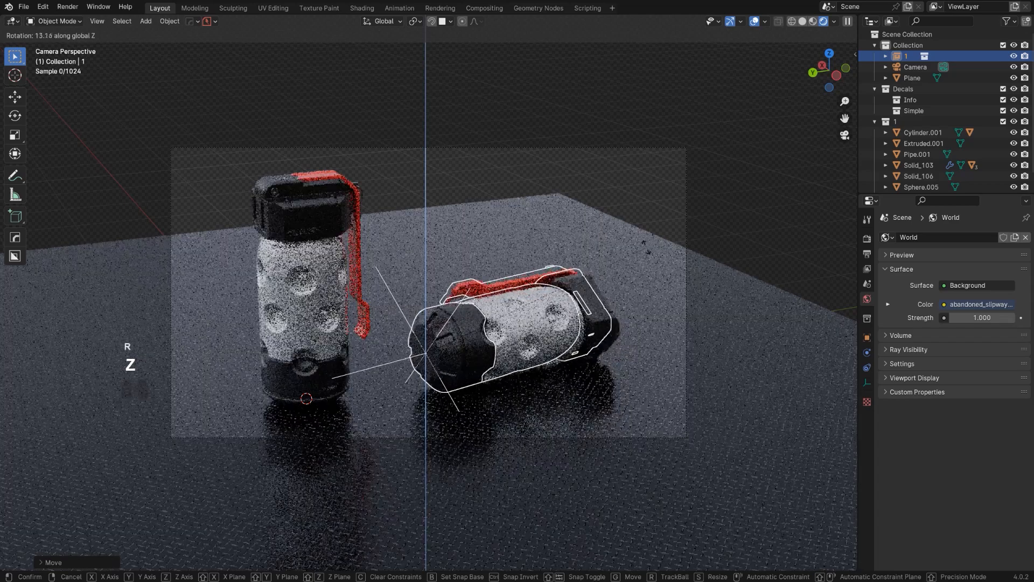
left_click(453, 376)
scroll(453, 376, "up", 3)
right_click(452, 376)
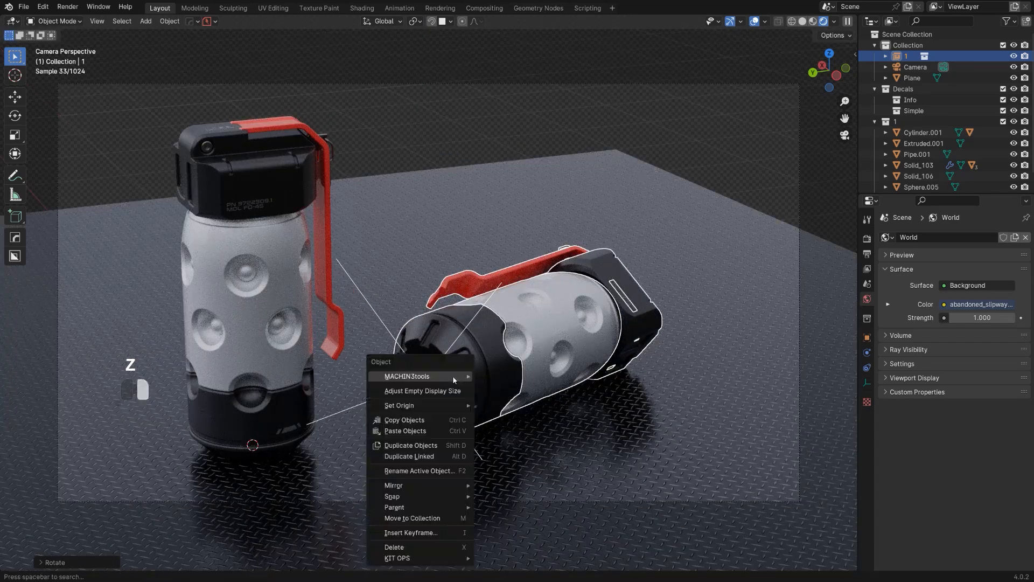
key("r")
key("z")
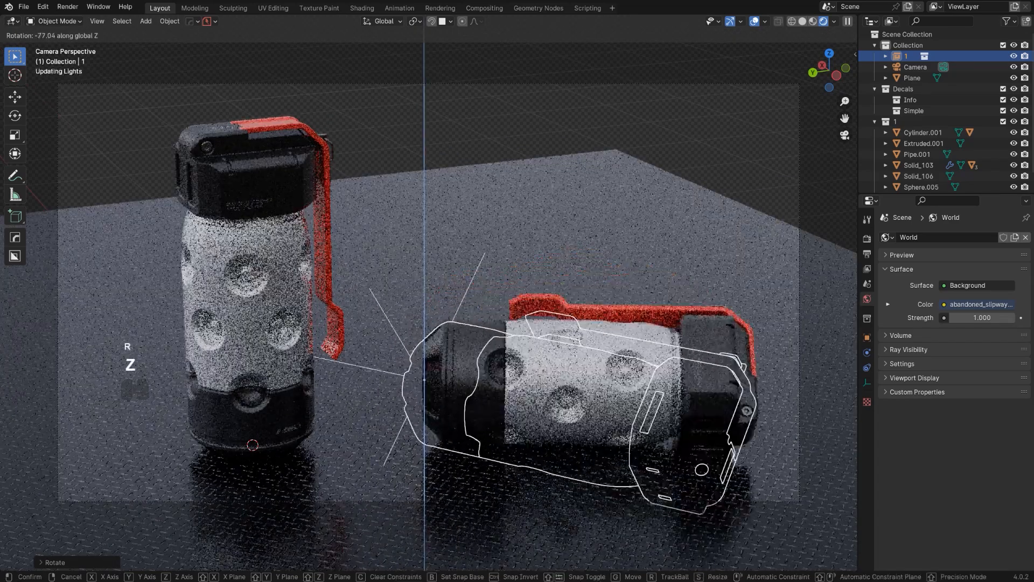
left_click(488, 486)
Step: Slide the lying grenade instance across the floor without changing its height, placing it back and away from the upright grenade
key("g")
key("shift+z")
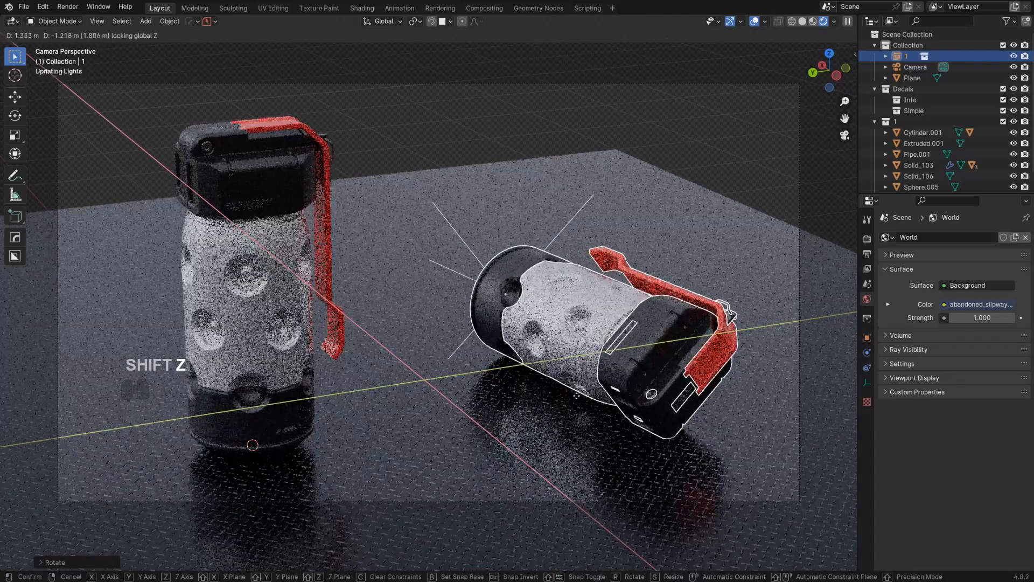
left_click(489, 389)
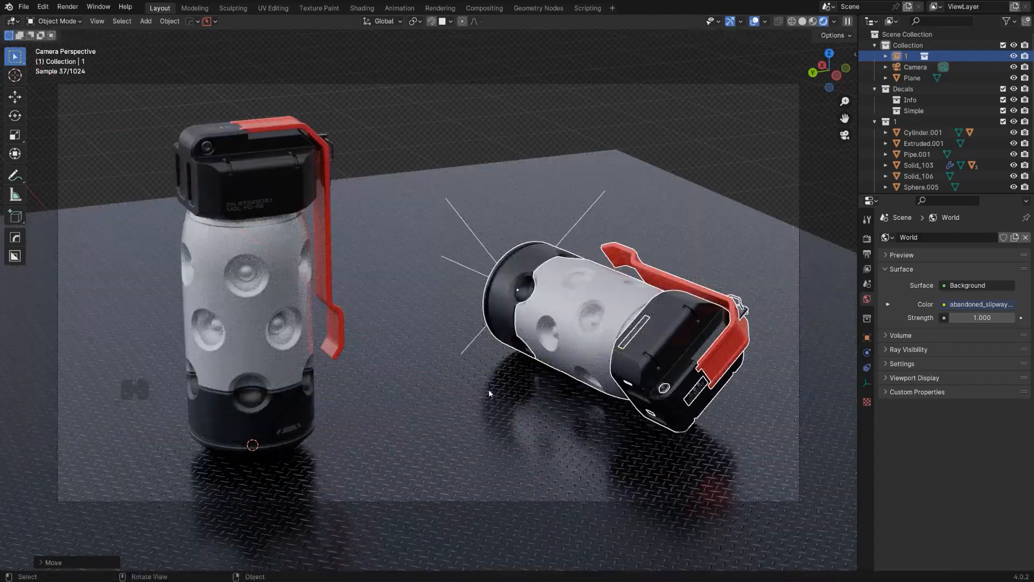
Step: Add another collection instance of collection 1 and slide it along the floor to stand between the two grenades
left_click(143, 21)
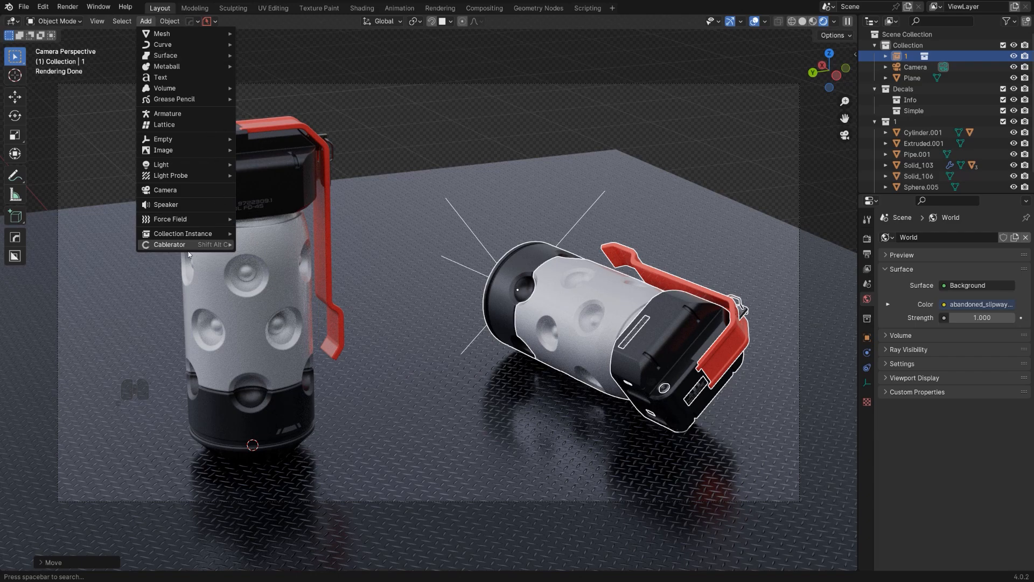
left_click(253, 234)
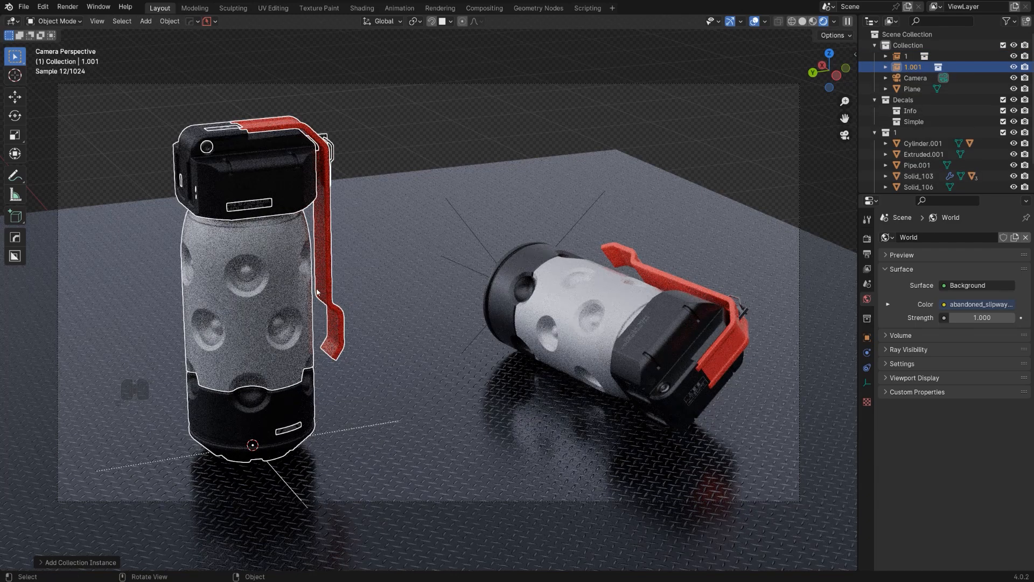
key("g")
key("shift+z")
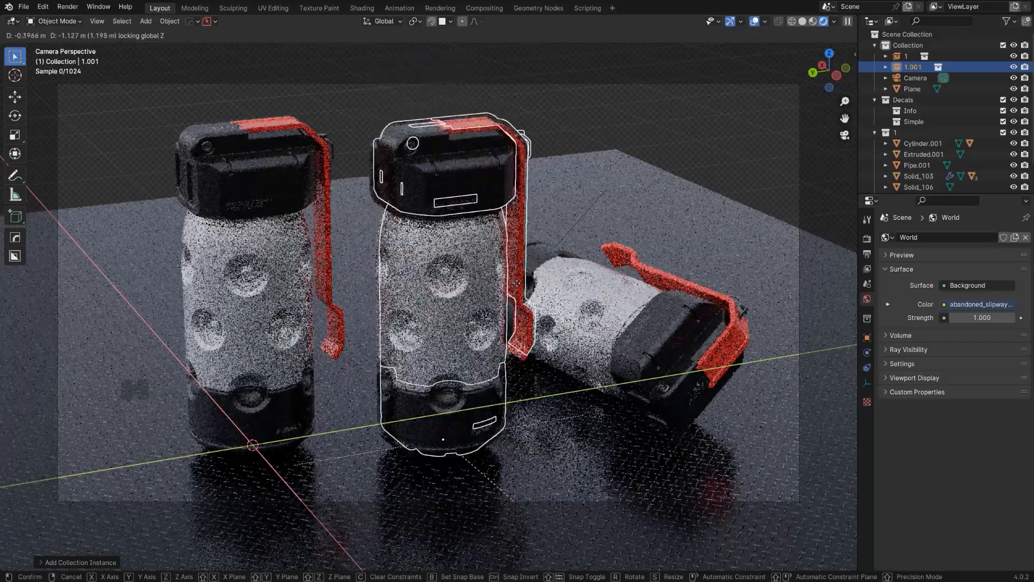
left_click(498, 255)
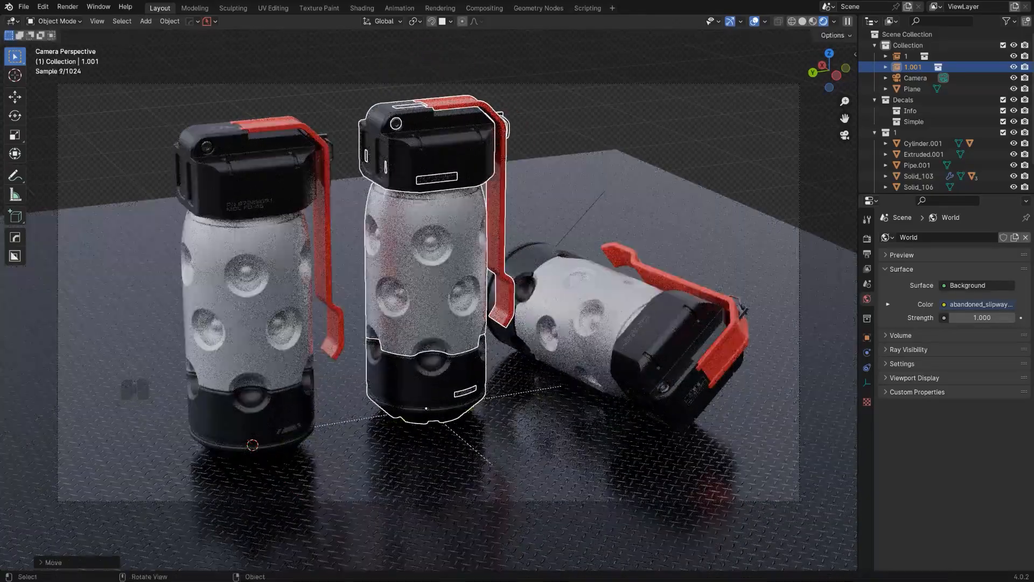
Step: Rotate the middle upright grenade instance around the global Z axis so its red lever faces the other upright grenade
key("r")
key("z")
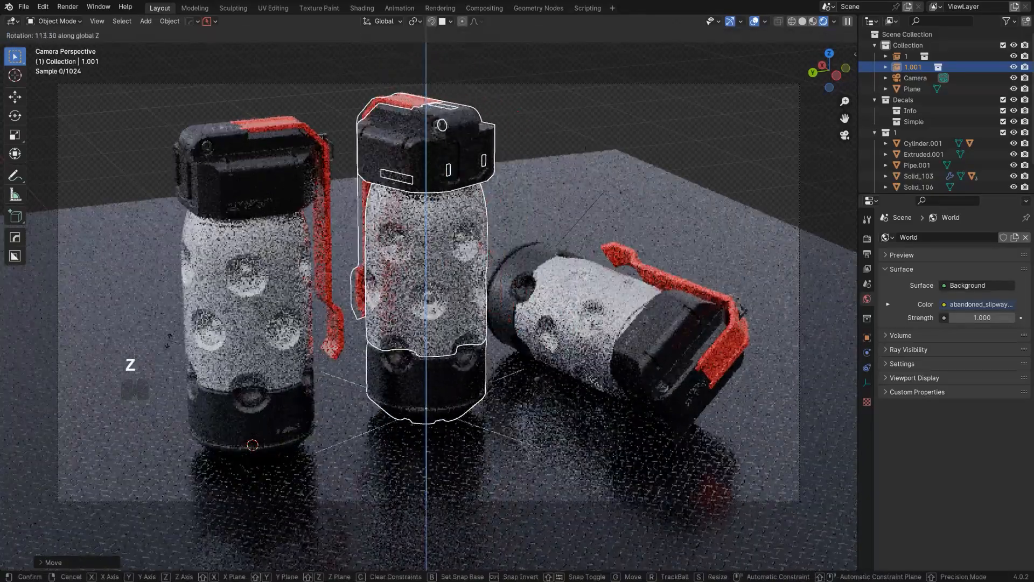
left_click(186, 378)
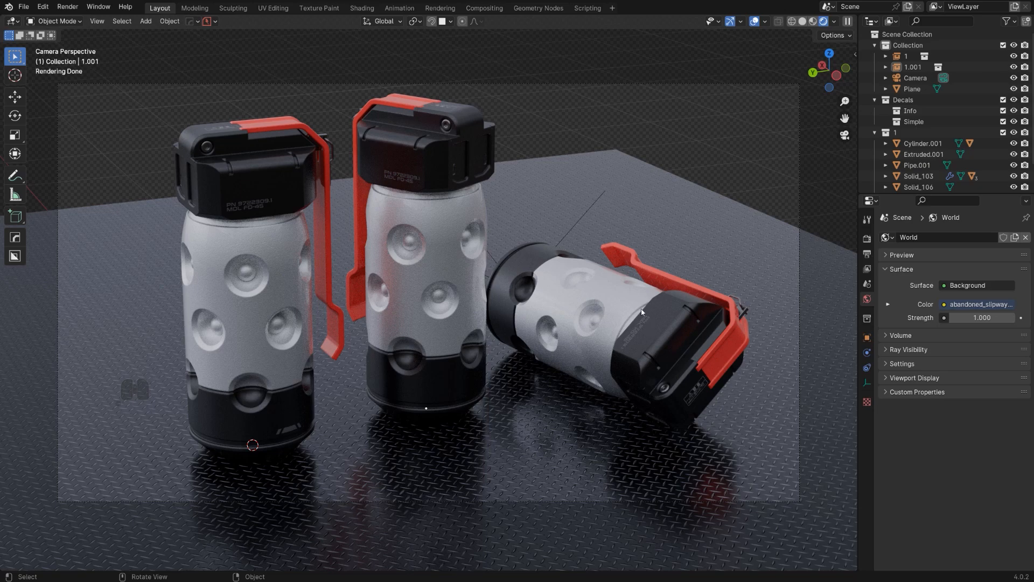
Step: Slide the lying grenade instance farther back on the floor, away from the upright pair, without changing its height
left_click(654, 330)
key("g")
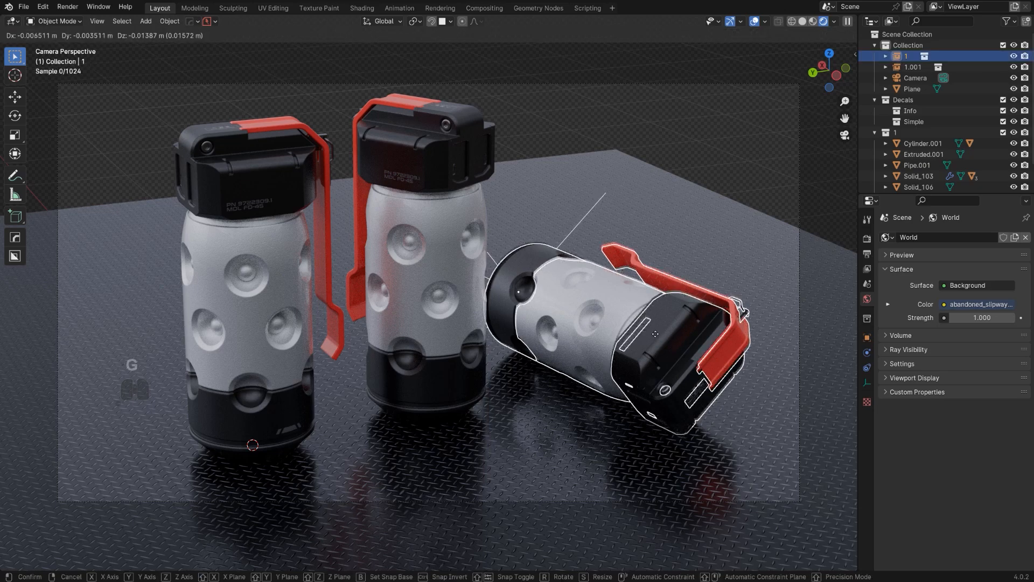
key("shift+z")
left_click(599, 229)
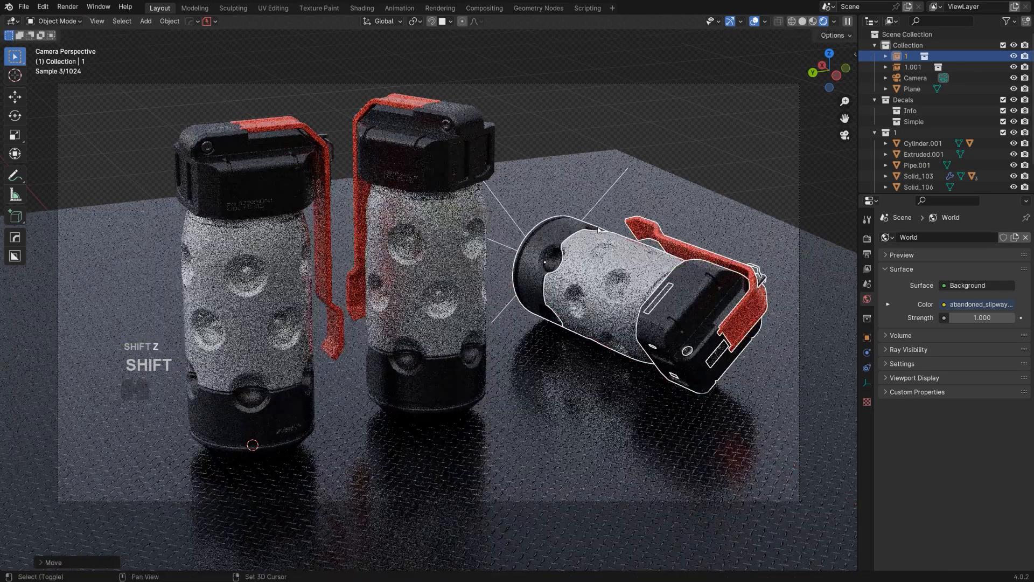
Step: Slide the middle upright grenade slightly along the floor toward the lying grenade, keeping its height
left_click(484, 250)
key("g")
key("shift+z")
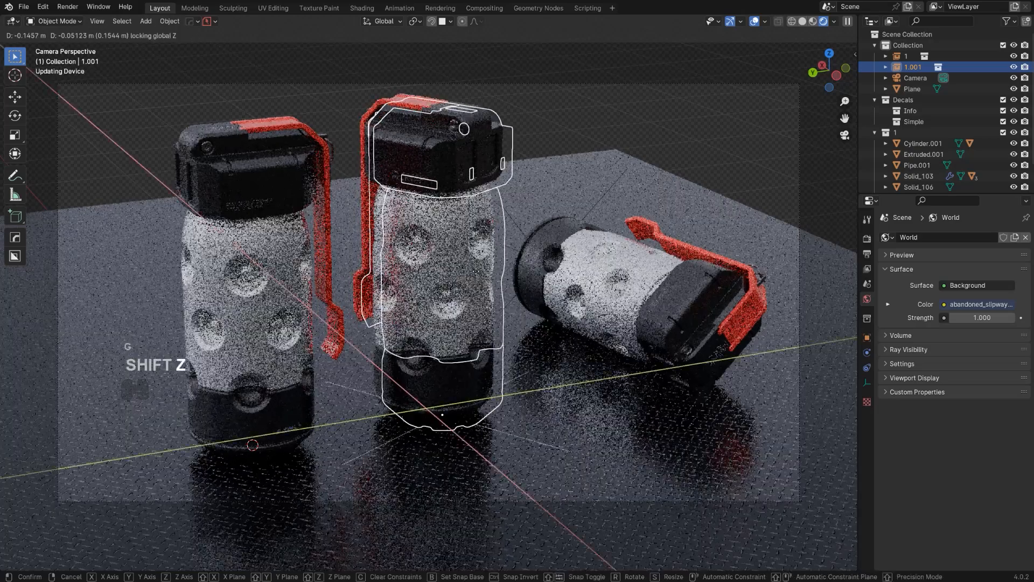
key("shift")
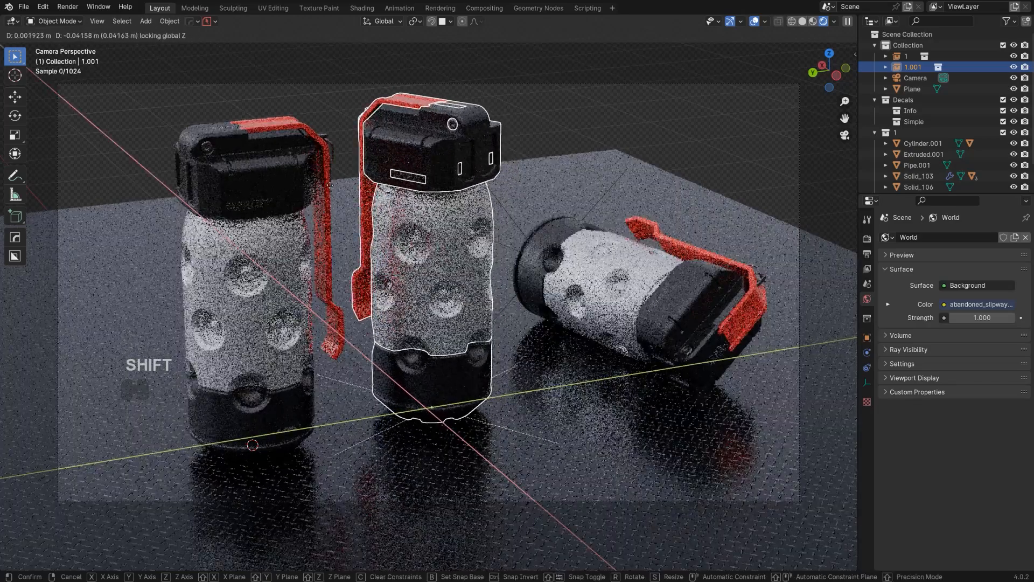
left_click(330, 185)
right_click(330, 184)
Step: Lock the camera to the view and pan it to reframe the three grenades
left_click(674, 86)
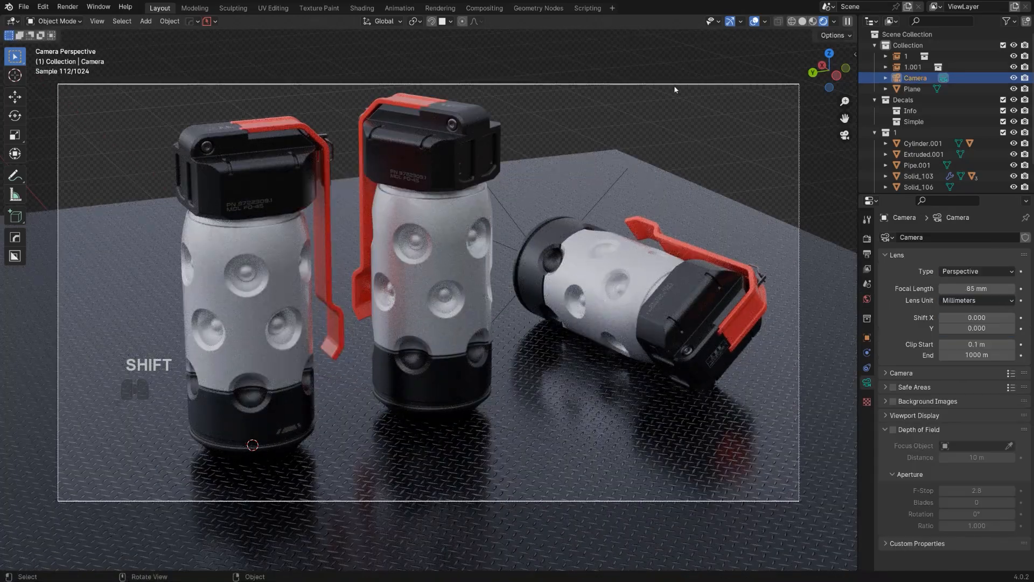
key("Page_Down")
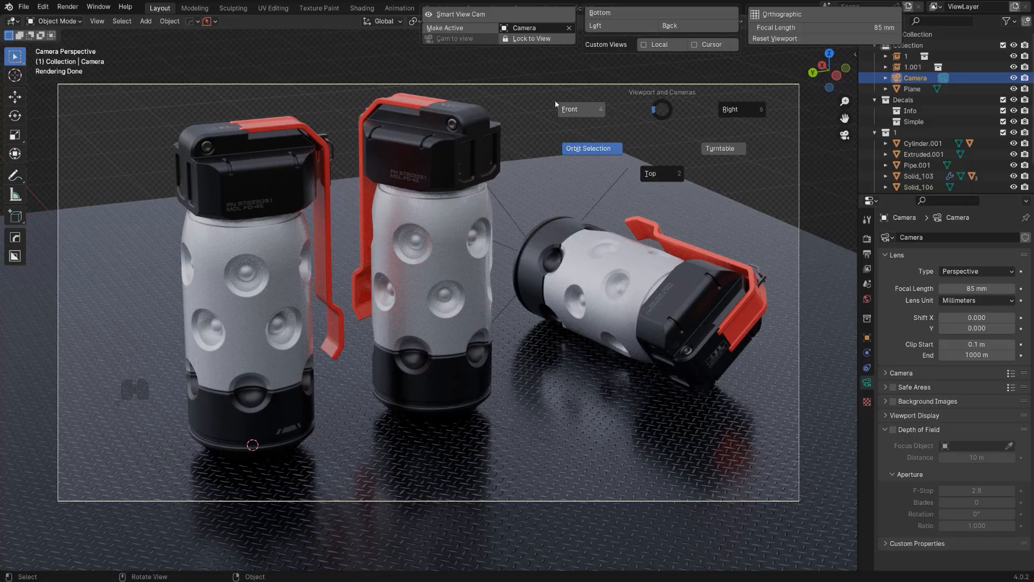
left_click(546, 41)
scroll(532, 201, "down", 2)
scroll(530, 210, "up", 1)
middle_click_drag(534, 243, 478, 265, "shift")
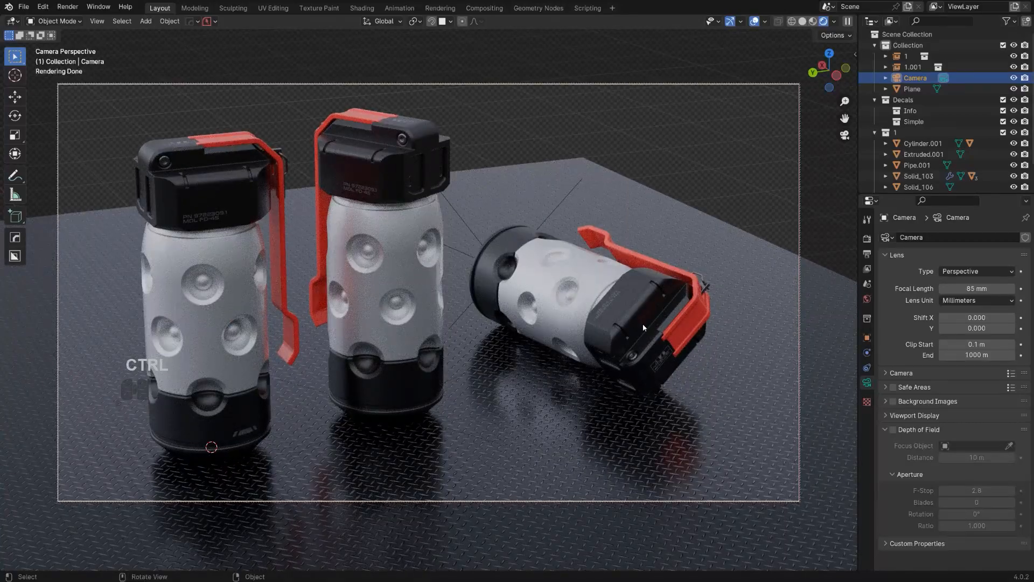
Step: Orbit the camera around the middle grenade to a lower angle, recenter all three grenades, and unlock the camera from the view
key("Page_Down")
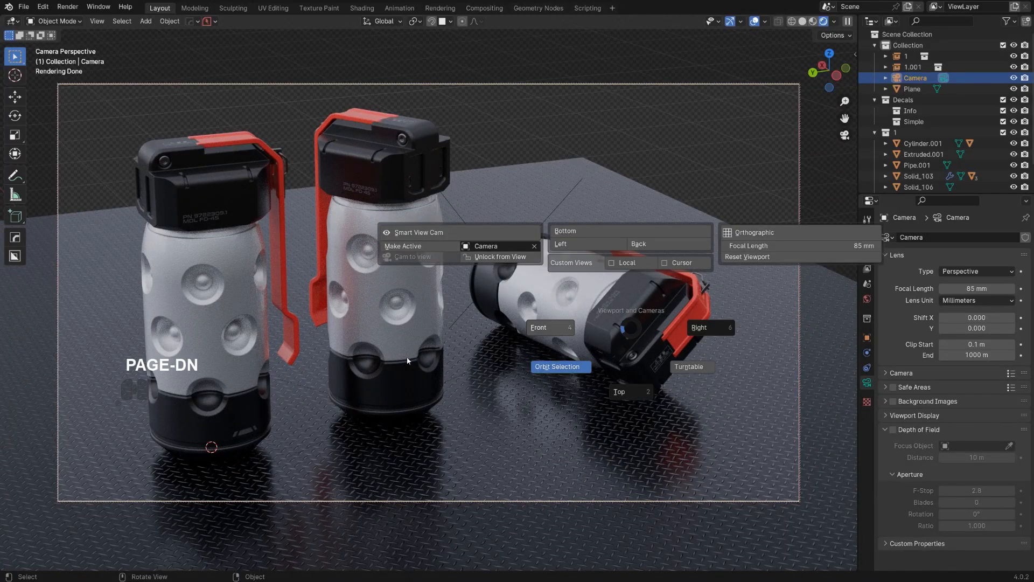
right_click(418, 326)
left_click(419, 326)
middle_click_drag(419, 325, 416, 321)
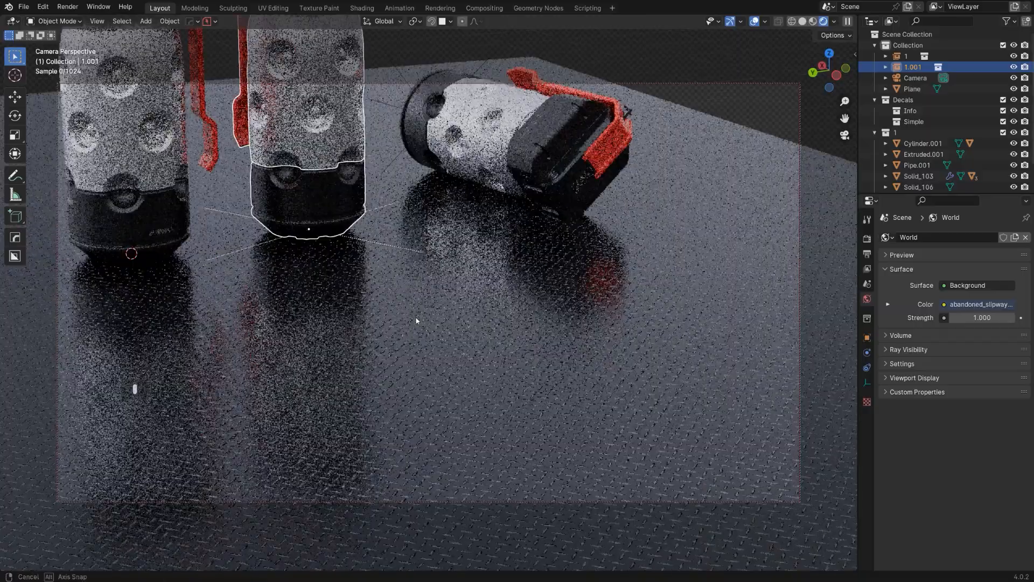
middle_click_drag(428, 203, 466, 313, "shift")
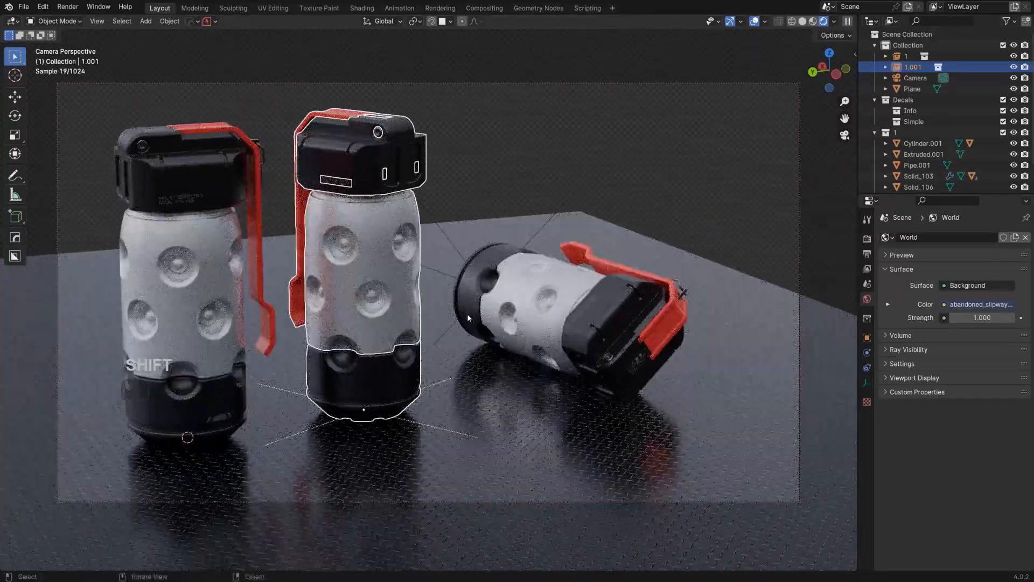
key("Page_Down")
left_click(352, 248)
Step: Slide the lying grenade instance along the floor farther from the middle grenade, with movement locked off the Z axis
left_click(559, 291)
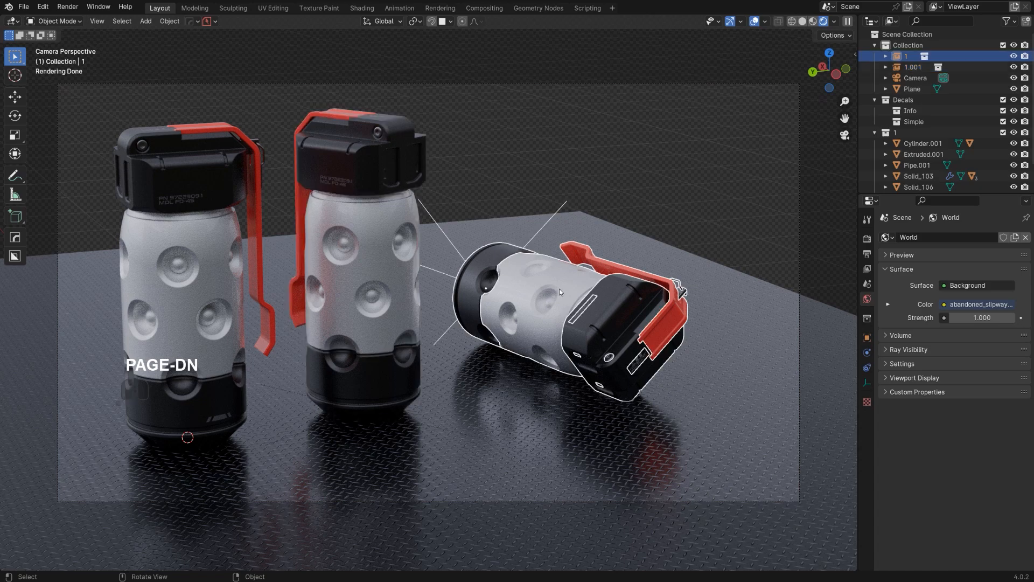
key("g")
key("shift+z")
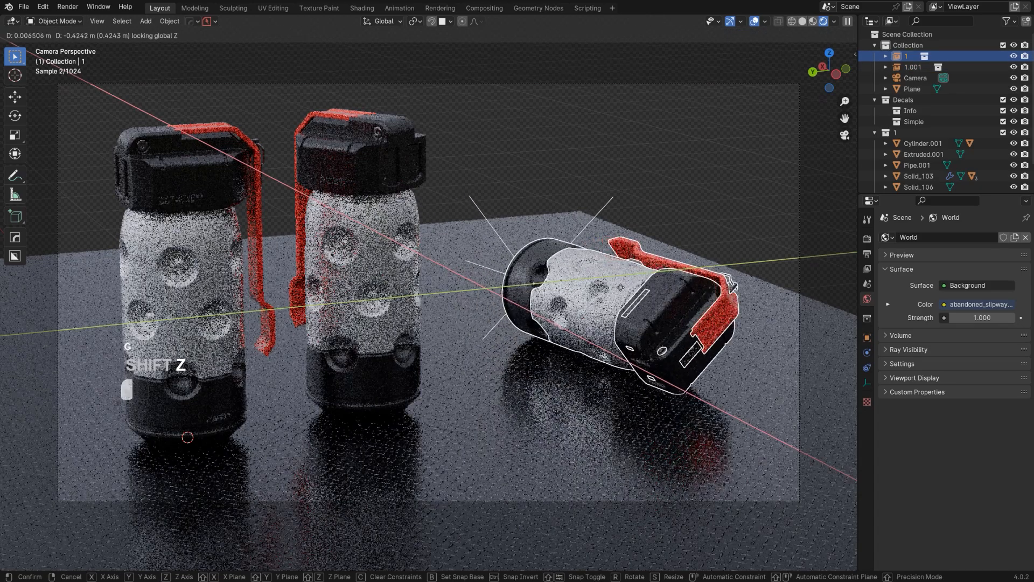
left_click(616, 288)
right_click(618, 287)
Step: Set the camera's focal length to 135 mm, lock it to the view and pull it back to frame all three grenades
key("Page_Down")
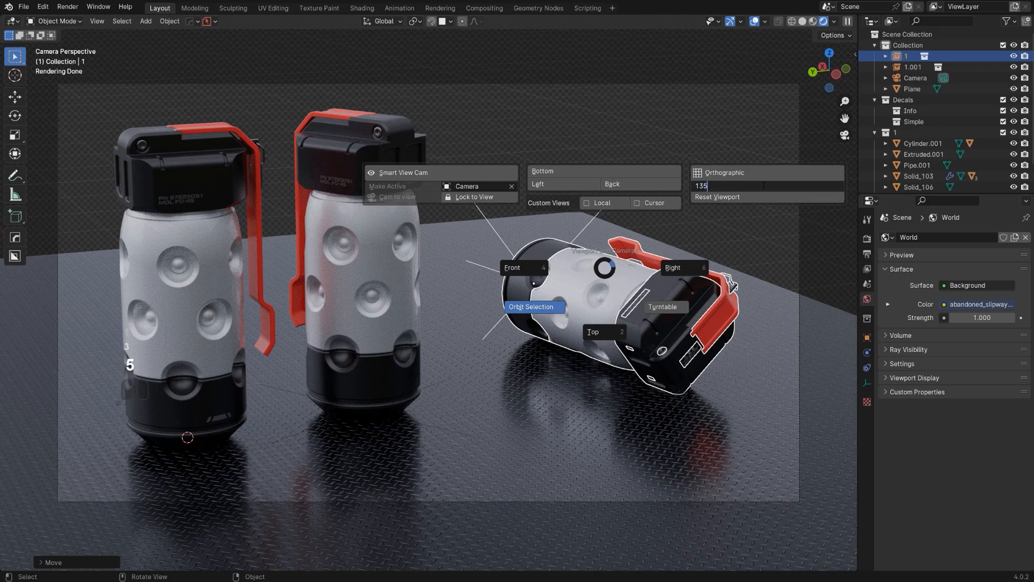
key("Return")
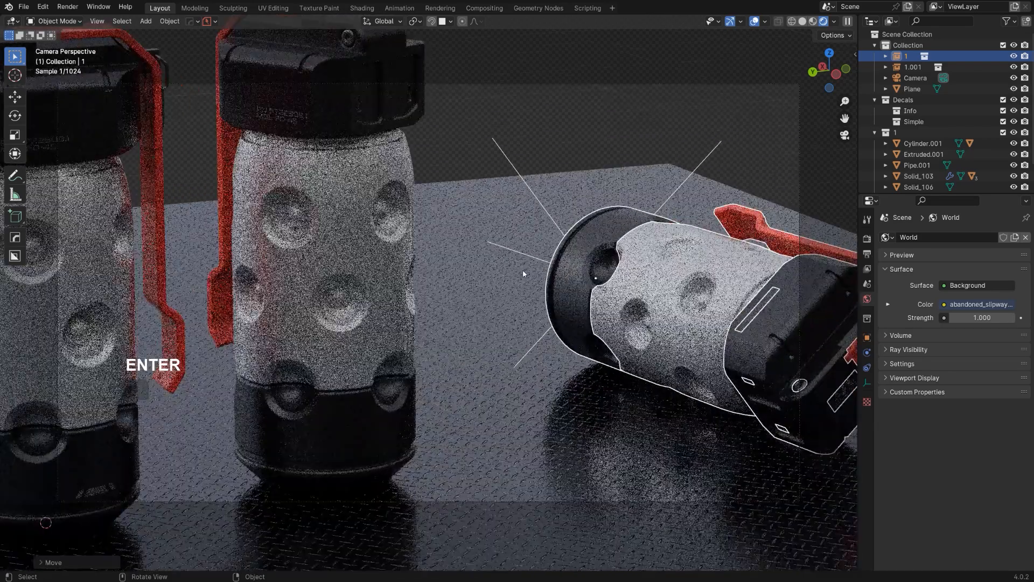
key("Page_Down")
left_click(409, 207)
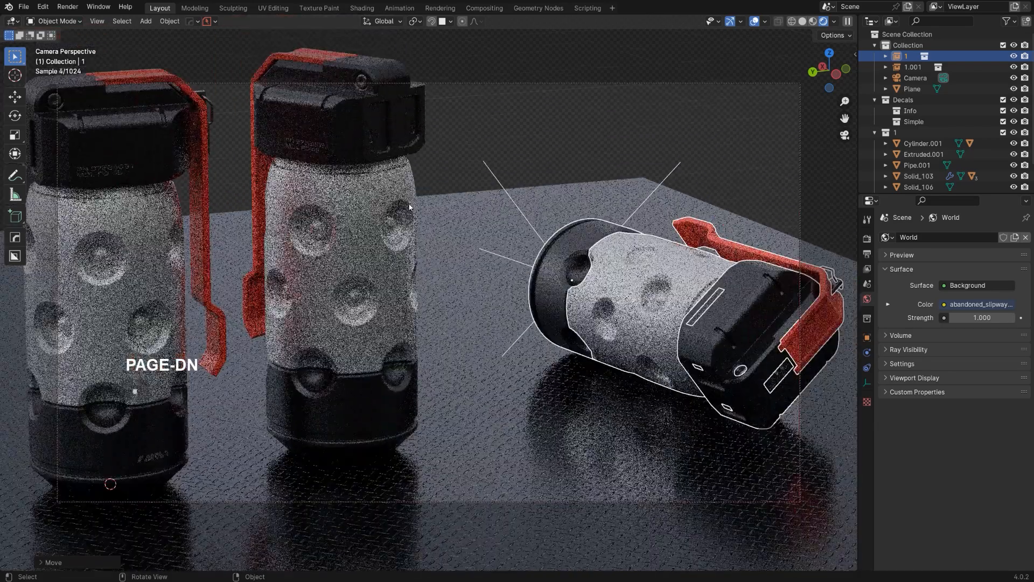
mouse_move(415, 208)
middle_mouse_down("ctrl")
mouse_move(427, 219)
mouse_move(438, 199)
mouse_move(426, 220)
middle_mouse_up("ctrl")
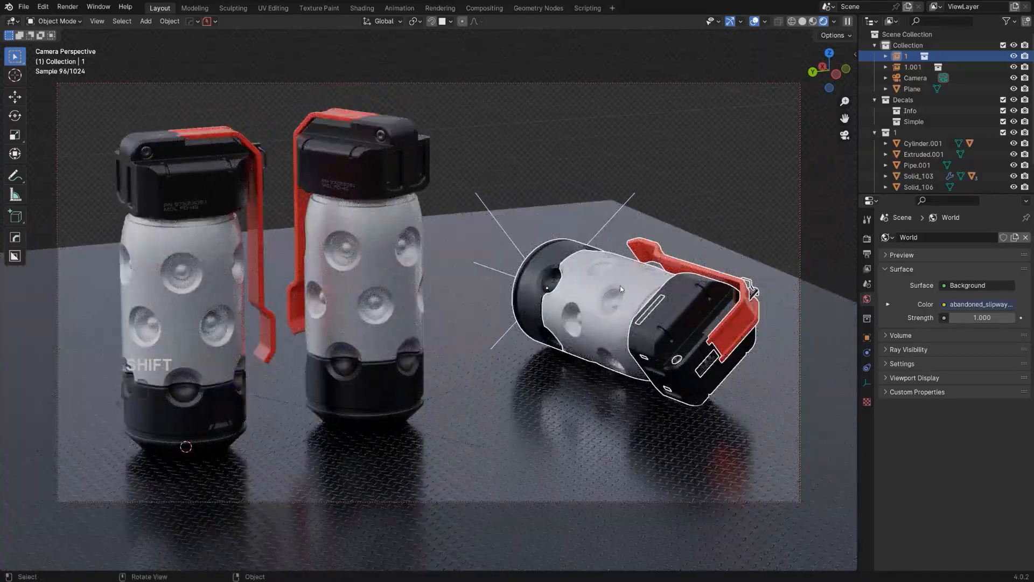
Step: Turn the lying grenade slightly around the global Z axis and slide it a little back across the floor
key("r")
key("z")
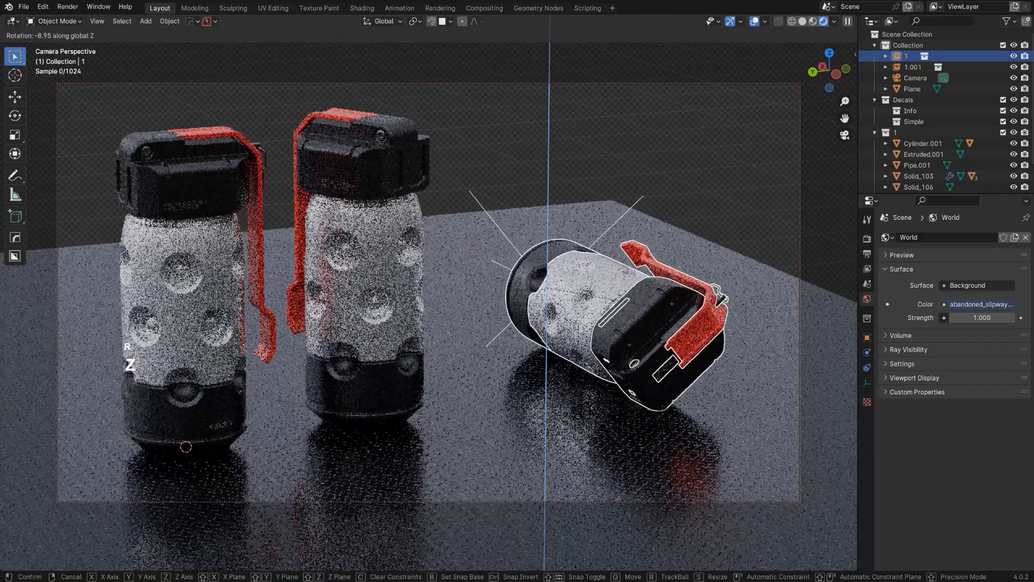
left_click(730, 296)
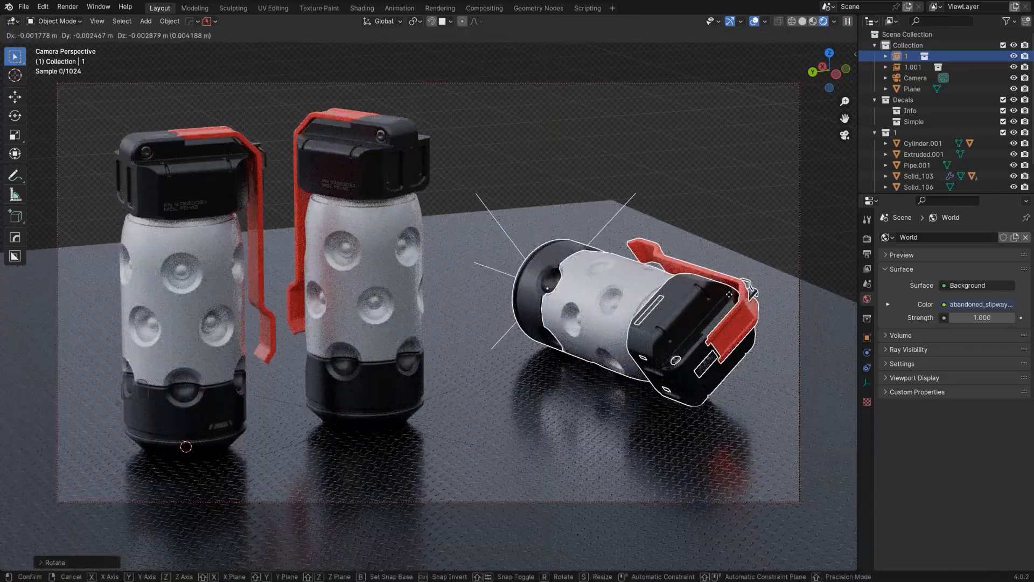
key("g")
key("shift+z")
left_click(725, 289)
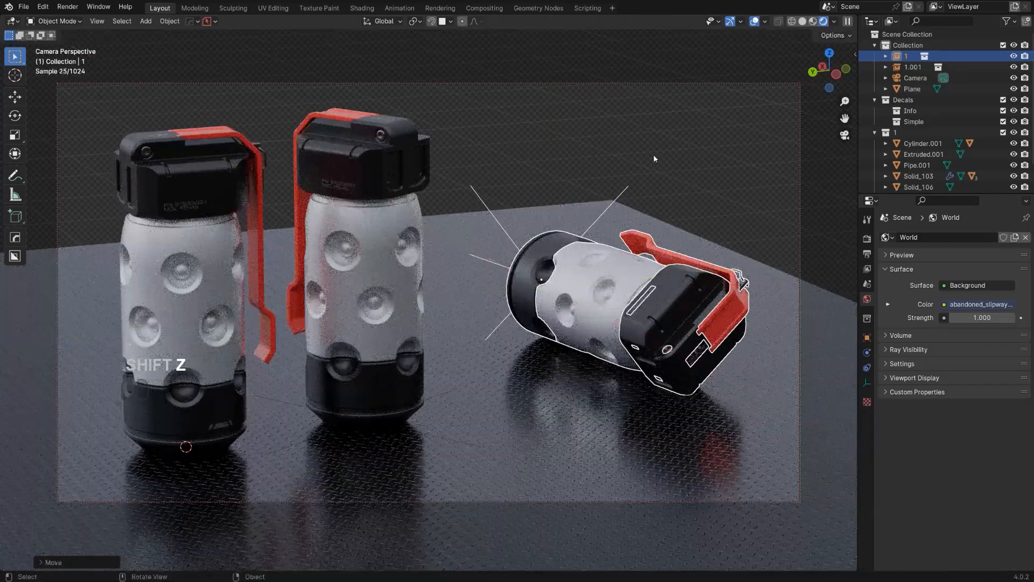
Step: Slide the middle upright grenade slightly back and toward the lying one, keeping it at floor height, and deselect it
left_click(392, 271)
key("g")
key("shift+z")
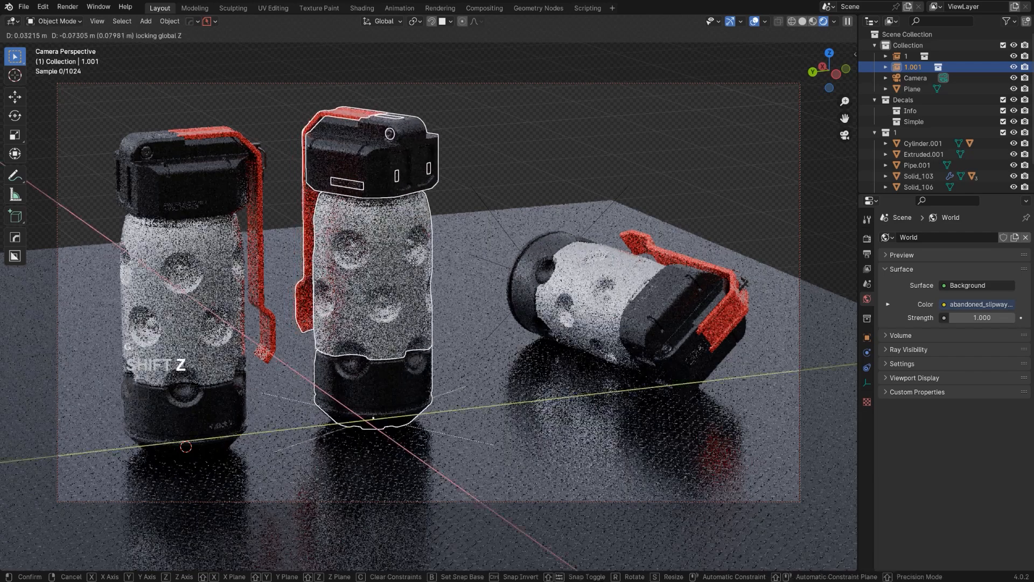
left_click(560, 151)
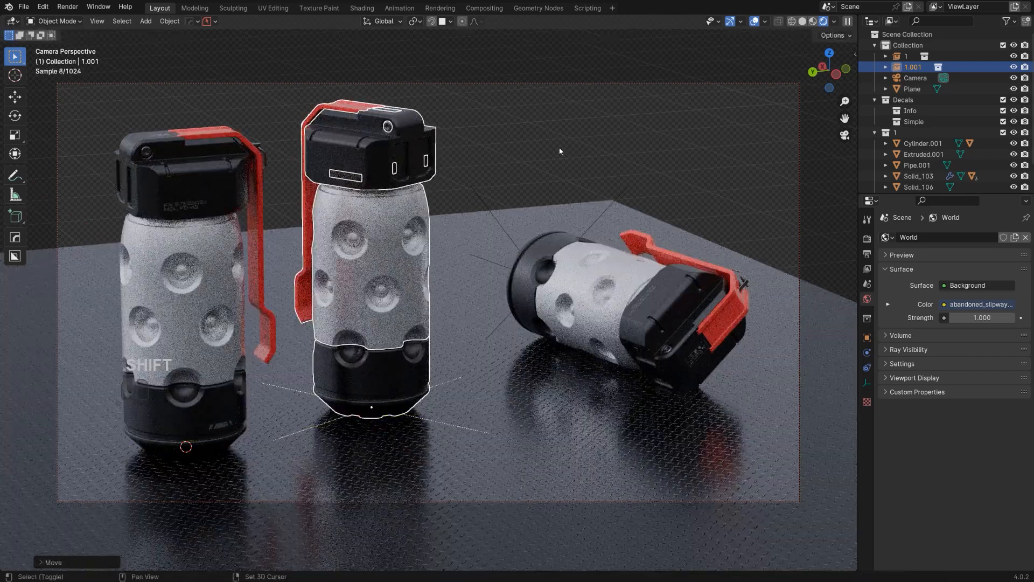
key("g")
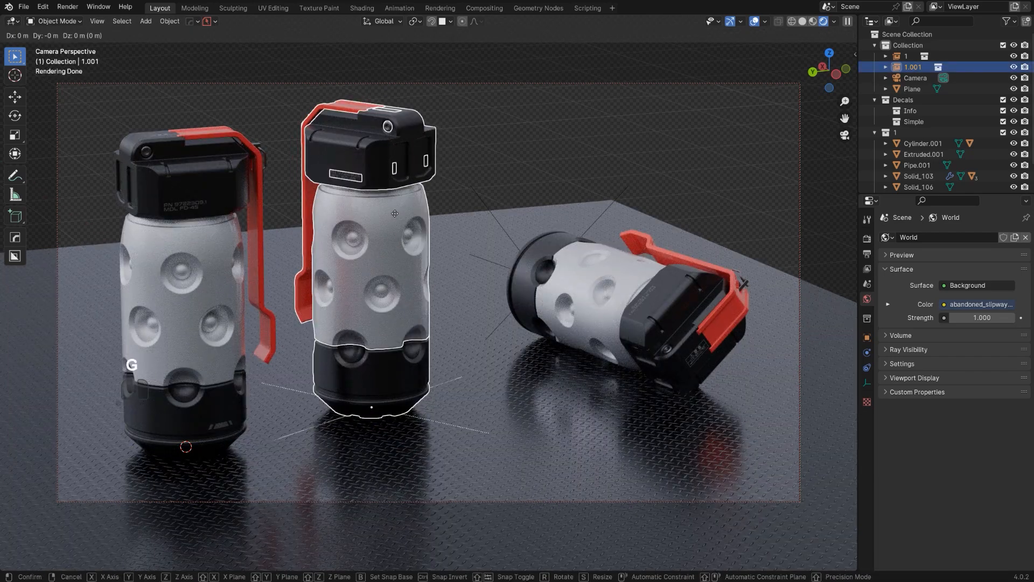
key("shift+z")
left_click(502, 203)
left_click(573, 171)
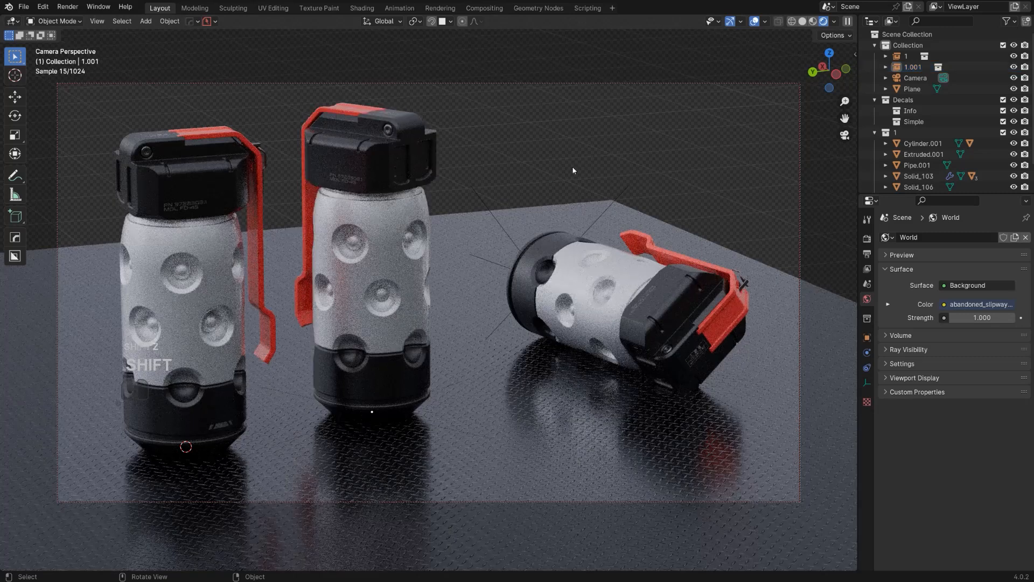
Step: Unlock the camera from the view and show the MaterialWorks material library beside the scene
left_click(799, 199)
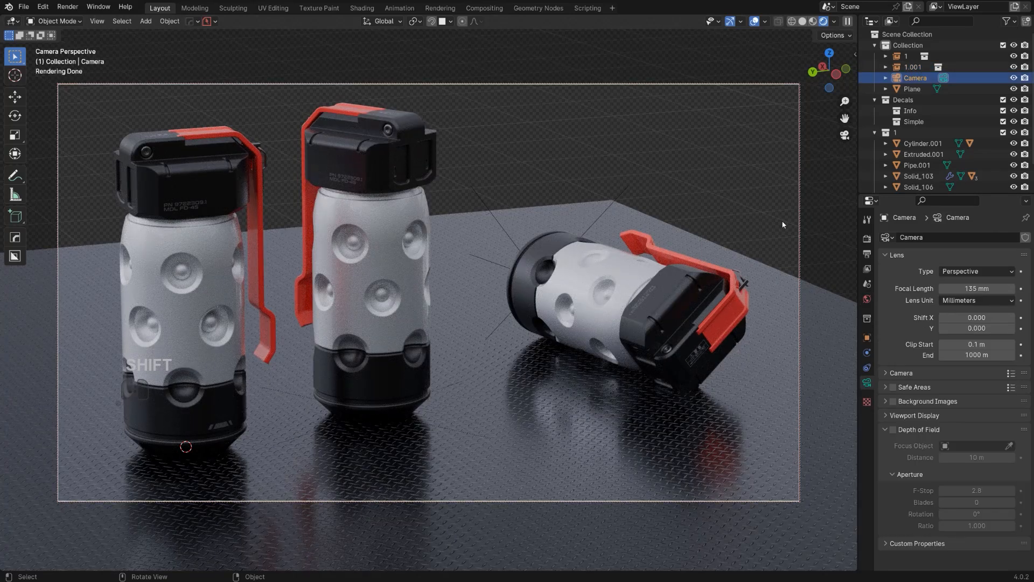
key("Page_Down")
left_click(646, 154)
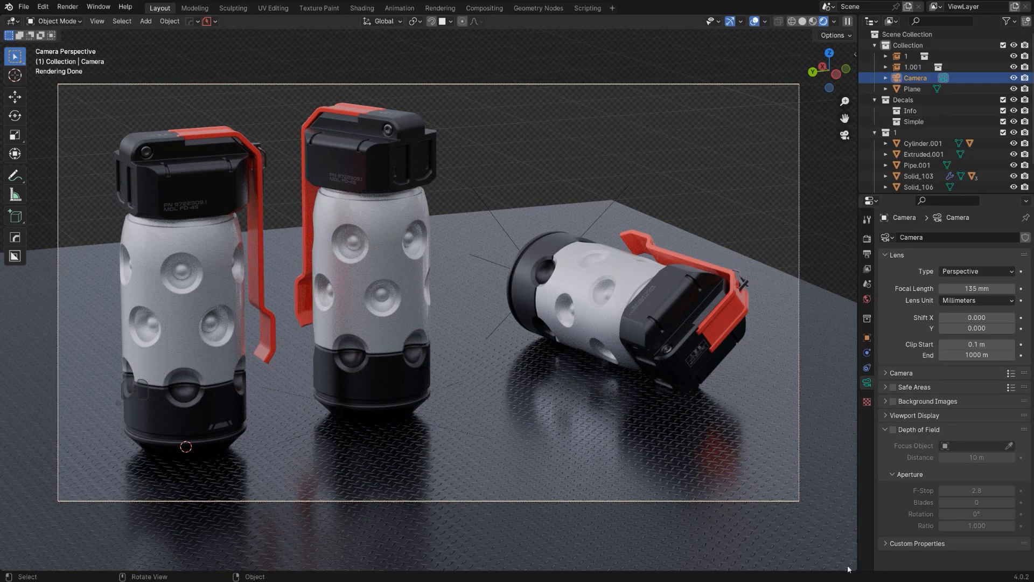
key("n")
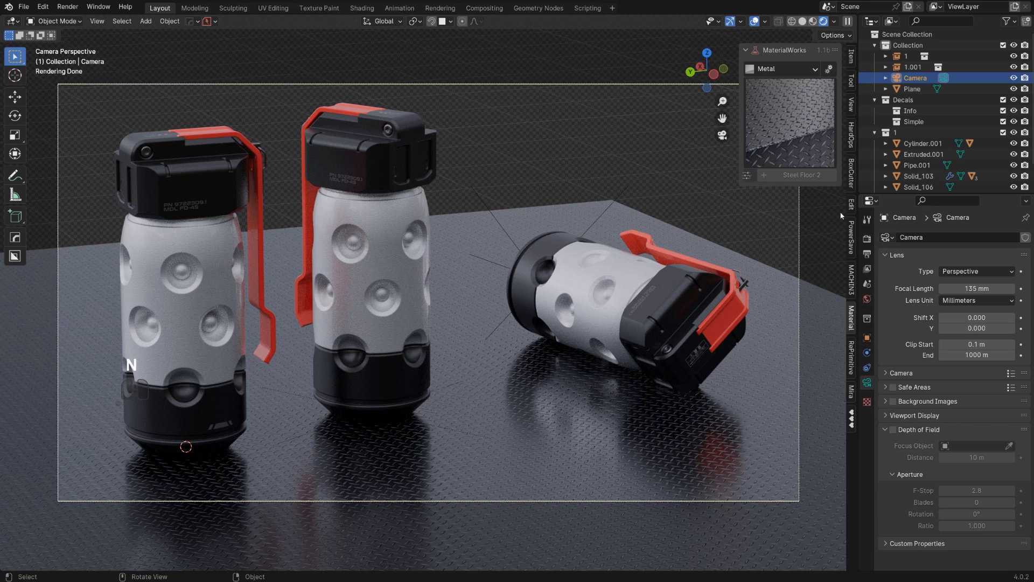
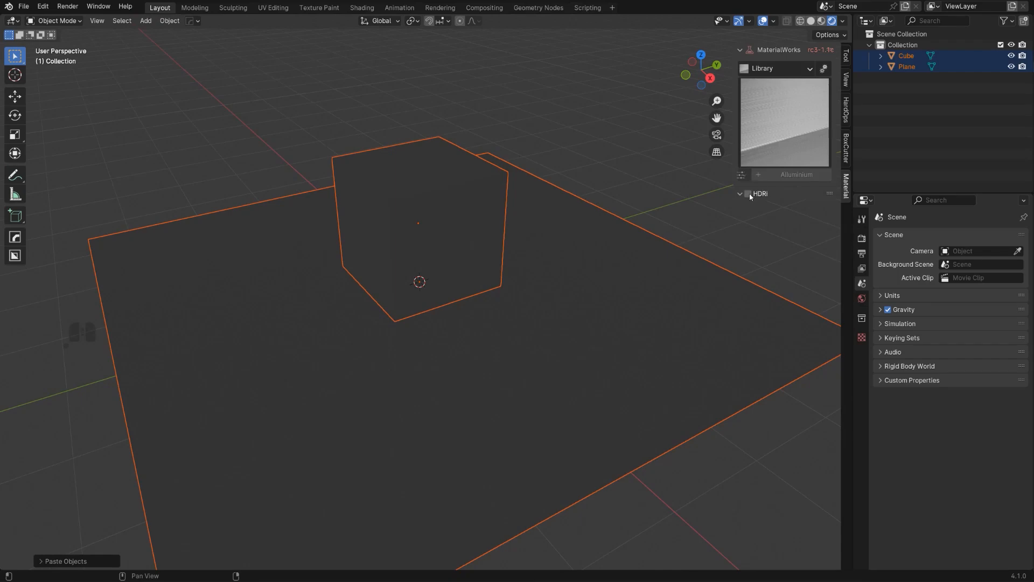
Step: In the Blender 4.1 cube-and-plane scene, enable the MaterialWorks HDRI lighting and choose the SYMMETRIC A environment
left_click(748, 193)
mouse_move(648, 348)
middle_mouse_down()
mouse_move(655, 322)
mouse_move(658, 334)
middle_mouse_up()
left_click(796, 248)
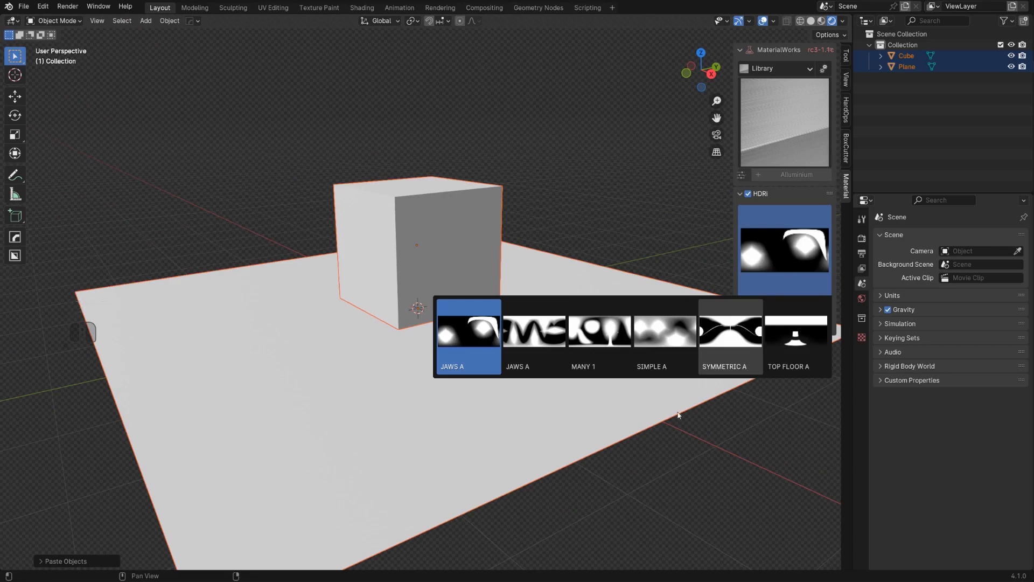
left_click(731, 334)
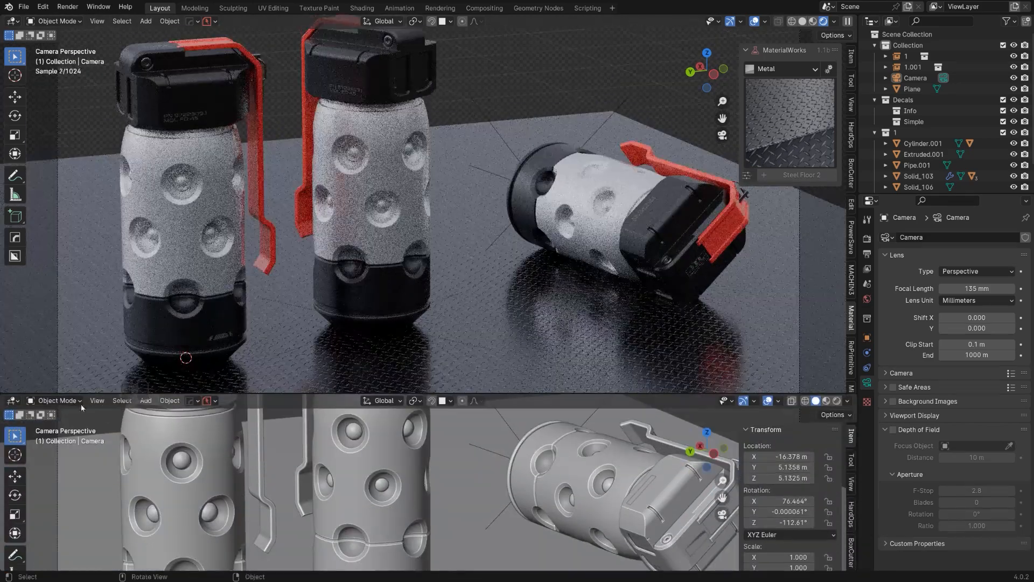
Step: In the grenade scene, turn the lower viewport into a Shader Editor showing the World nodes
left_click(10, 401)
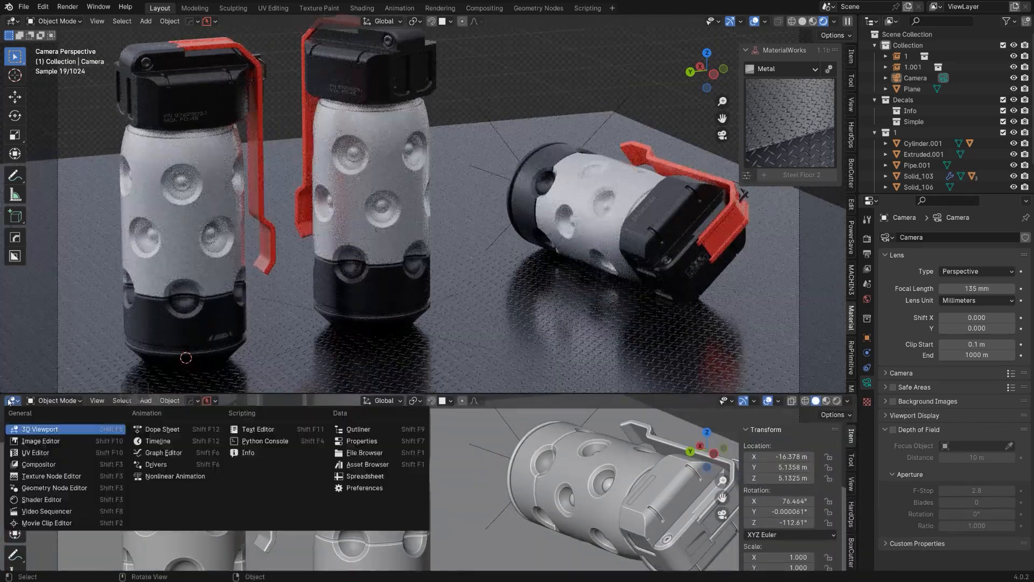
left_click(49, 499)
left_click(62, 440)
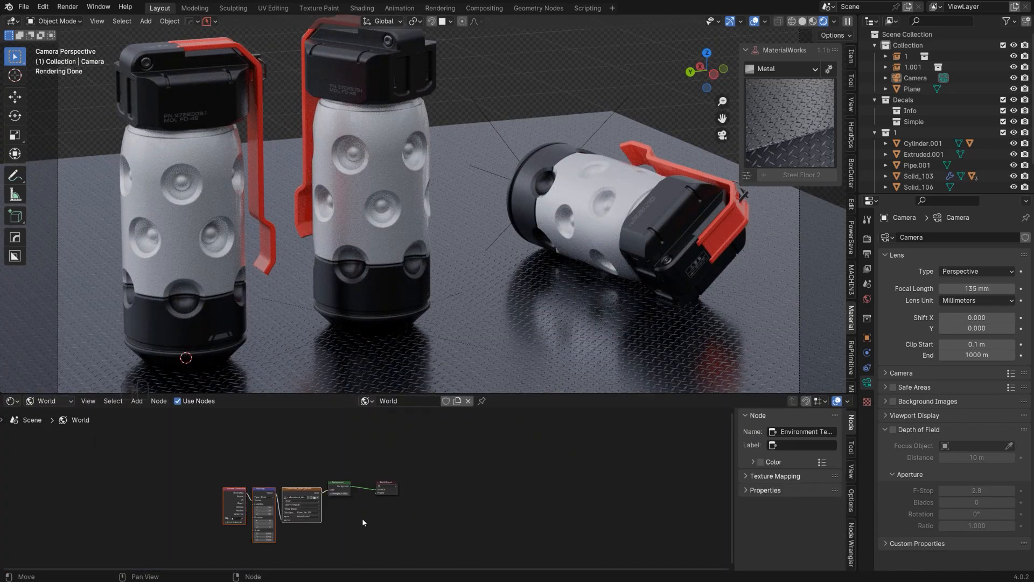
Step: Load gun_gradient_simple_d.hdr from the studio HDRI's 2 folder into the World's Environment Texture node
scroll(362, 518, "up", 3)
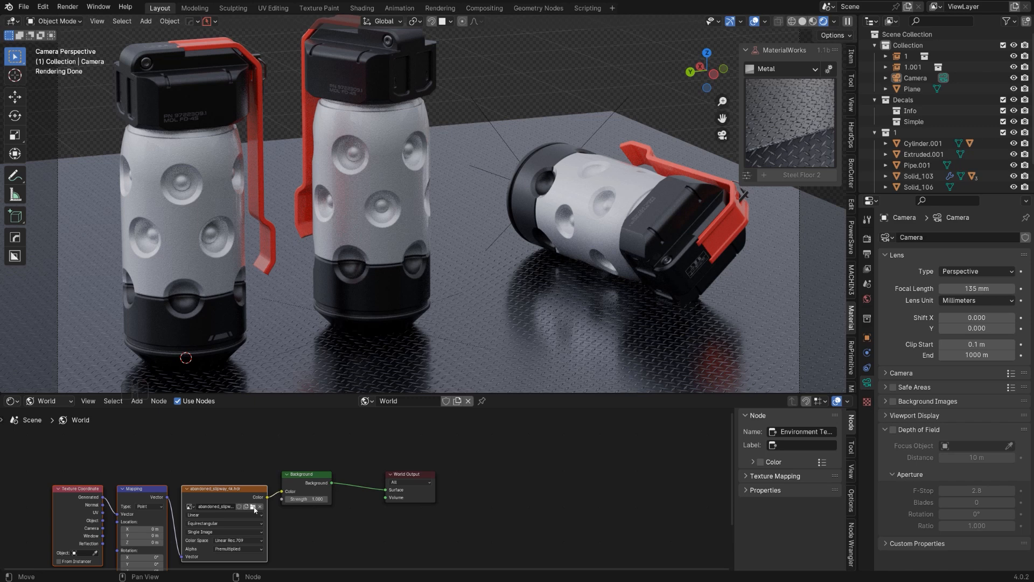
left_click(253, 507)
double_click(414, 205)
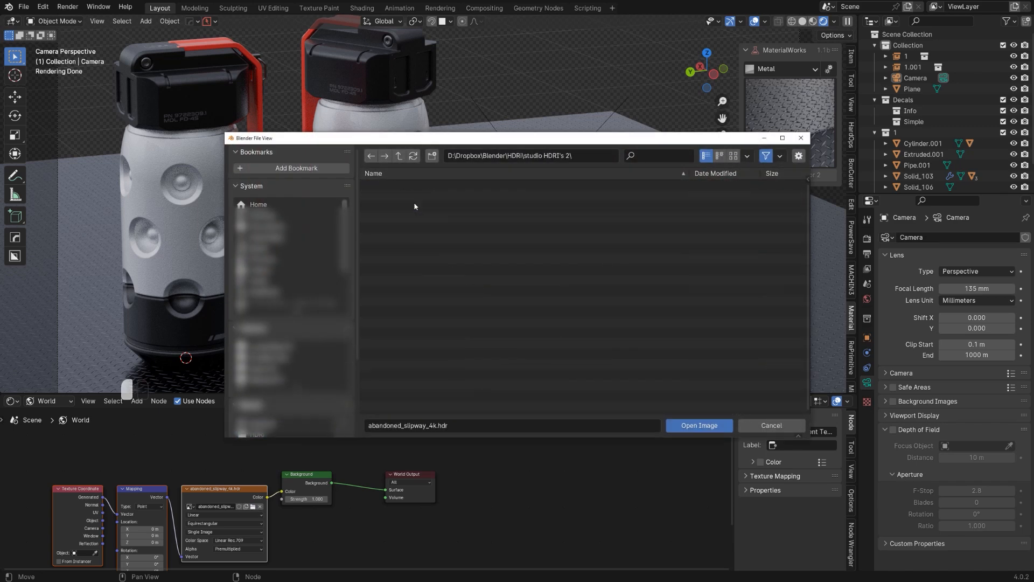
scroll(441, 286, "down", 5)
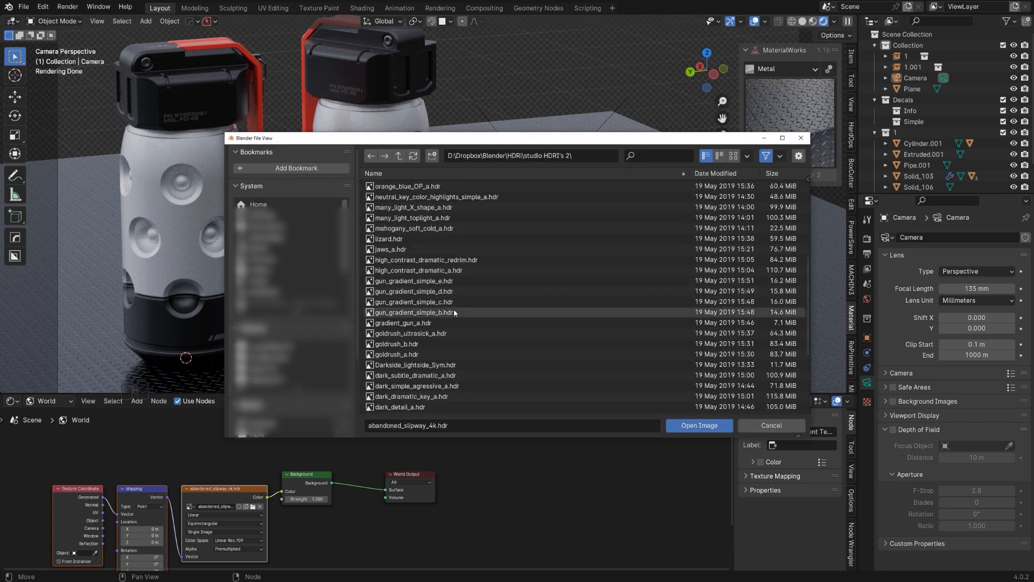
double_click(461, 292)
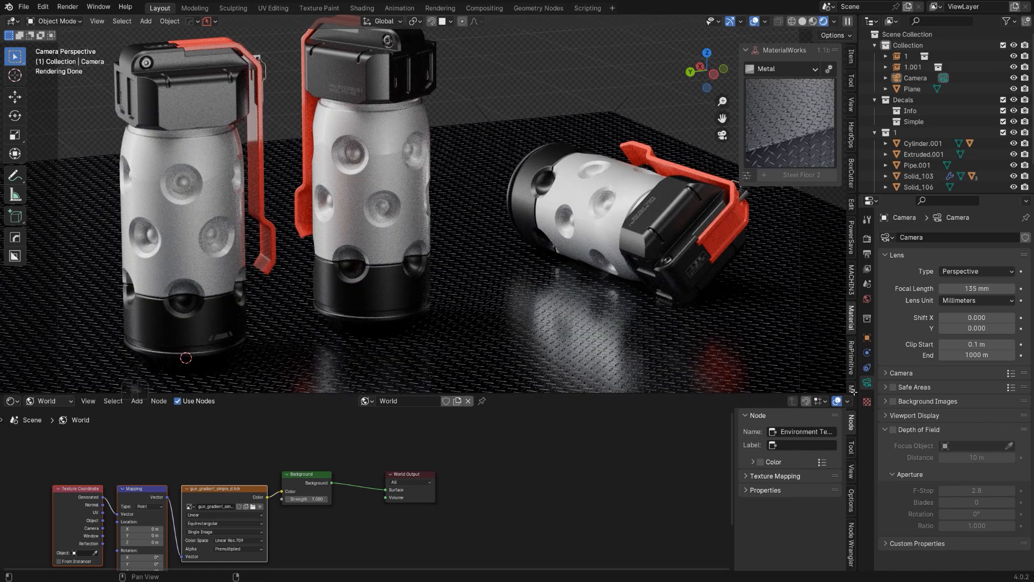
Step: Adjust the studio HDRI's Z rotation in the World's Mapping node
middle_click_drag(197, 524, 235, 478)
left_click_drag(180, 526, 230, 526)
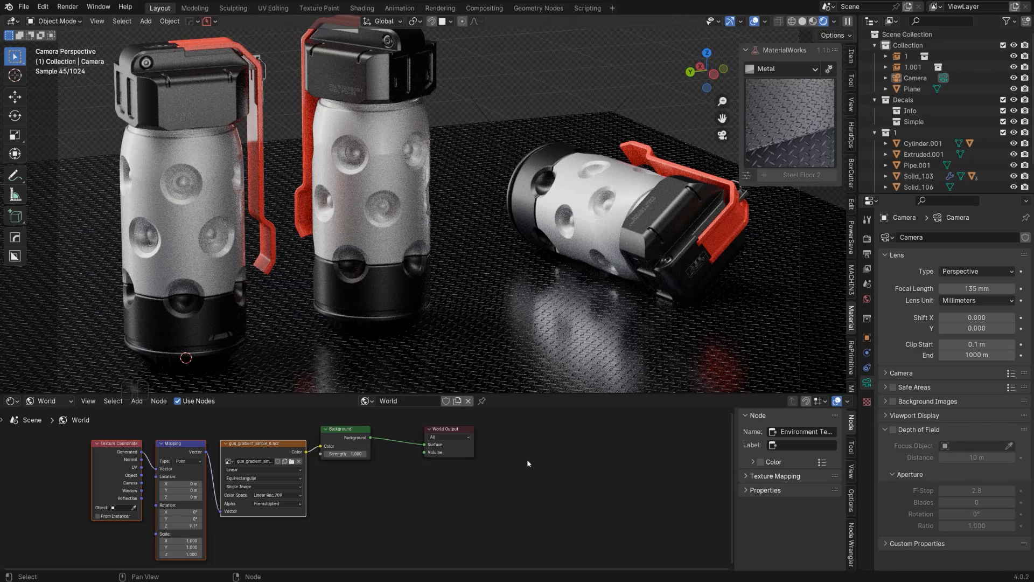
scroll(586, 338, "down", 1)
scroll(573, 323, "up", 1)
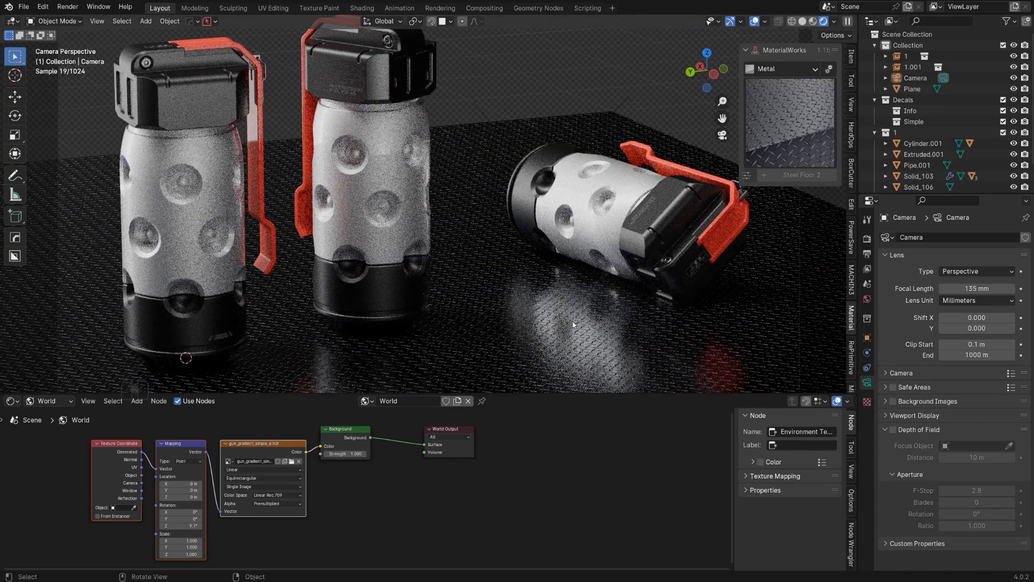
Step: Replace the floor plane's material with Steel Floor 1 from the Metal category of MaterialWorks
scroll(573, 322, "down", 1)
scroll(569, 324, "down", 1)
left_click(562, 324)
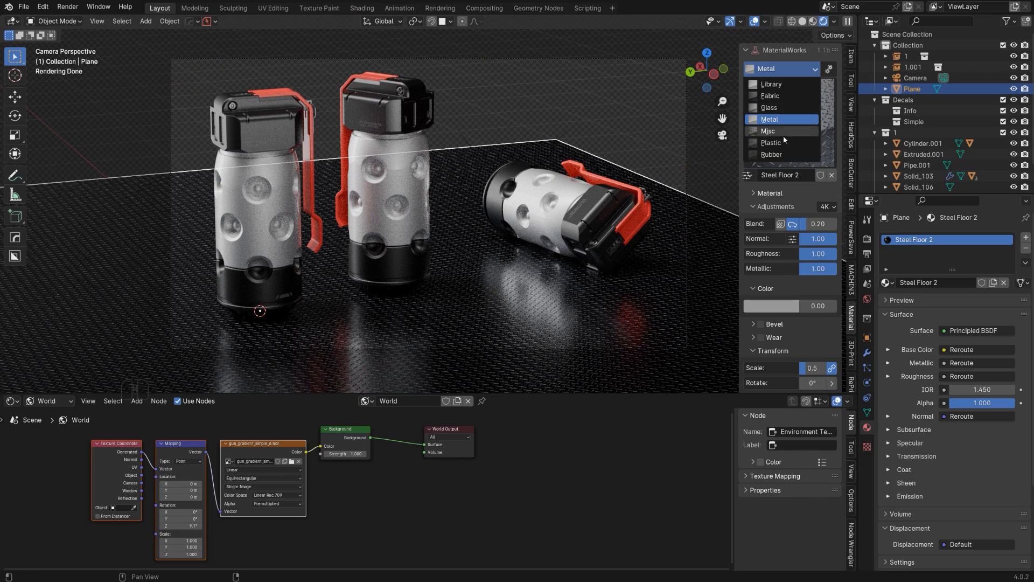
left_click(783, 119)
left_click(770, 151)
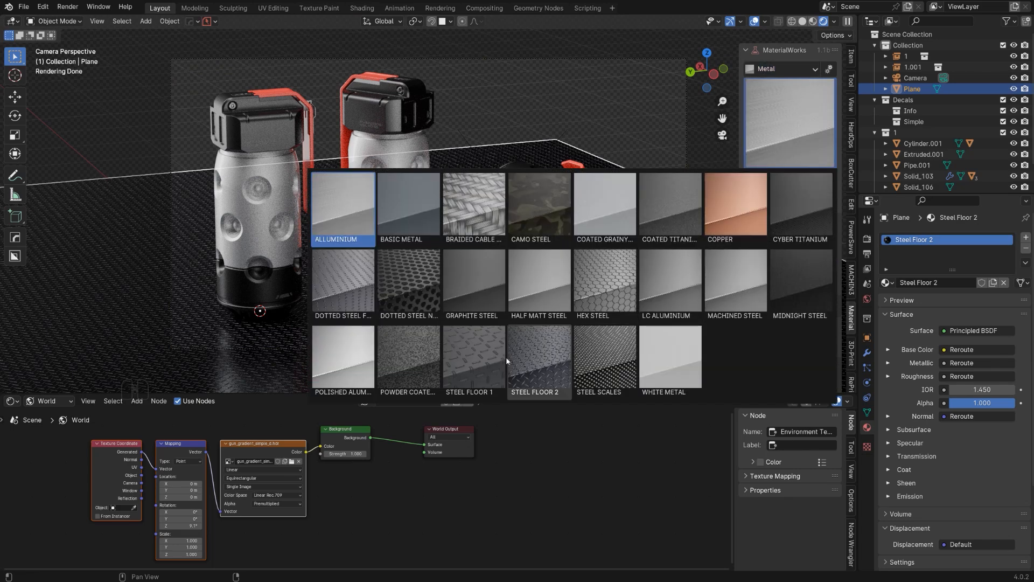
left_click(490, 363)
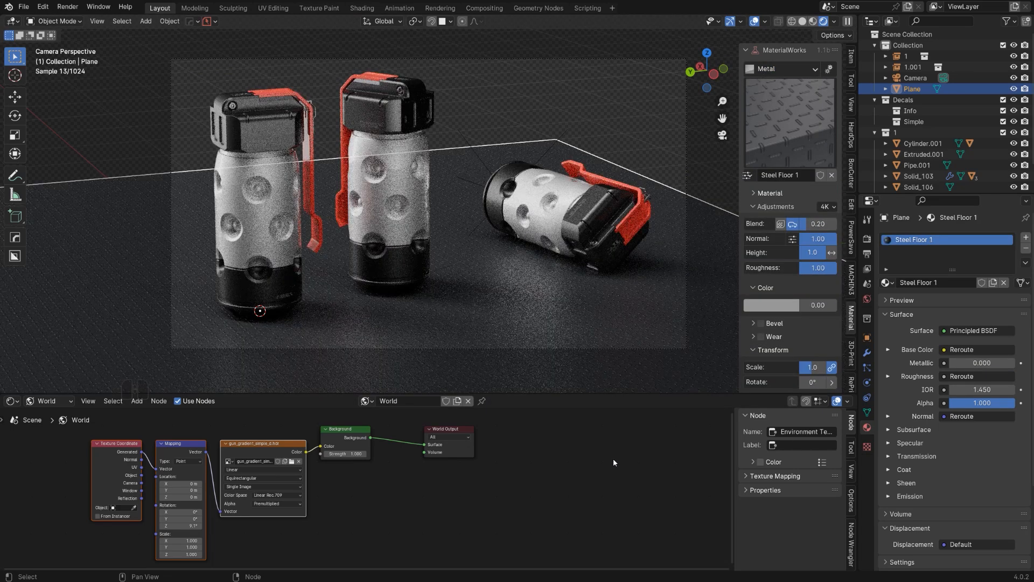
Step: From the Rubber category, try Perforated Rubber on the floor plane and replace it with Rubber Mat
left_click(811, 67)
left_click(787, 145)
left_click(787, 144)
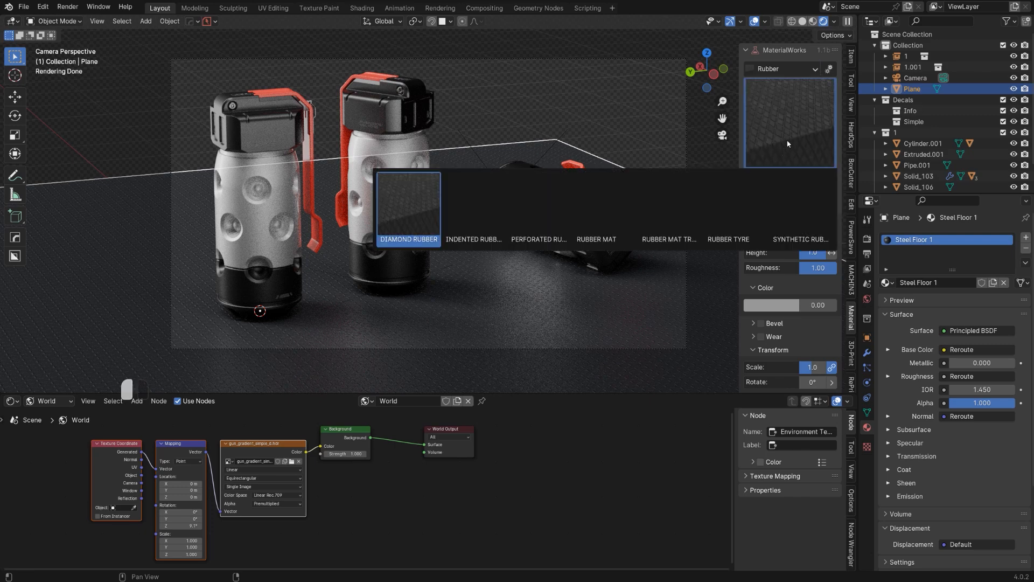
left_click(549, 217)
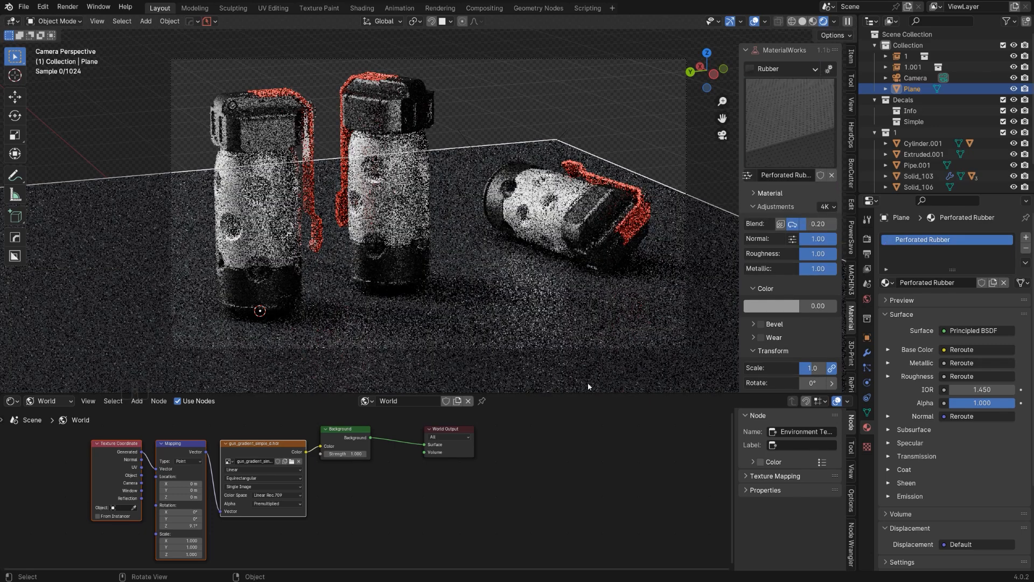
left_click(788, 135)
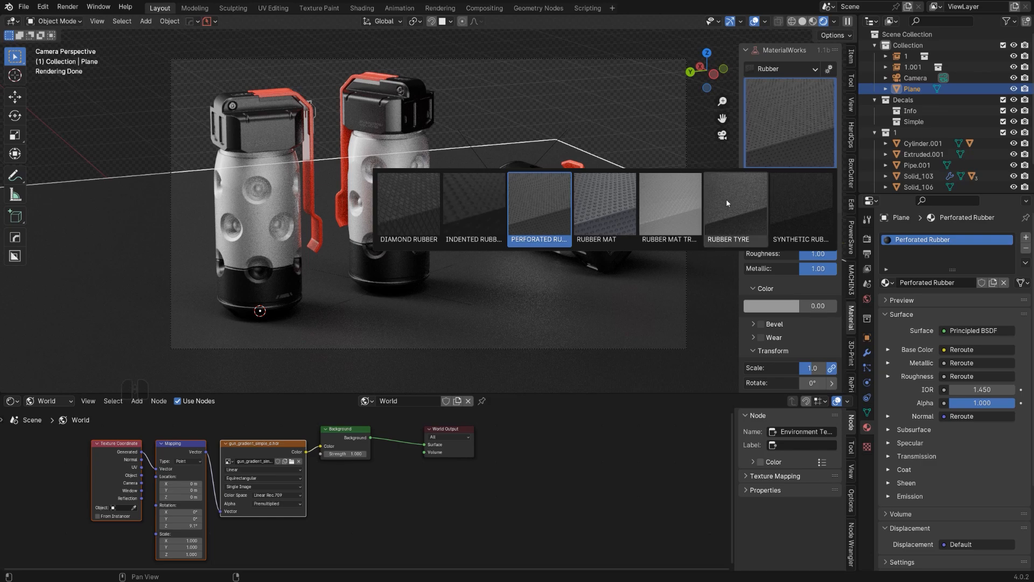
left_click(615, 207)
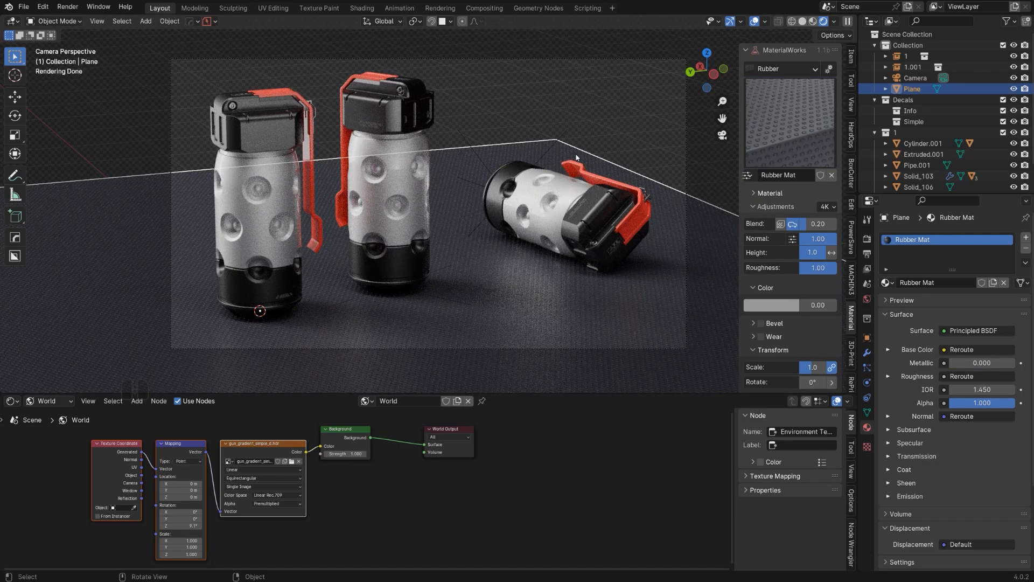
Step: Rotate the floor plane around Z so its far edge runs level across the camera view, and scale it down
key("r")
key("z")
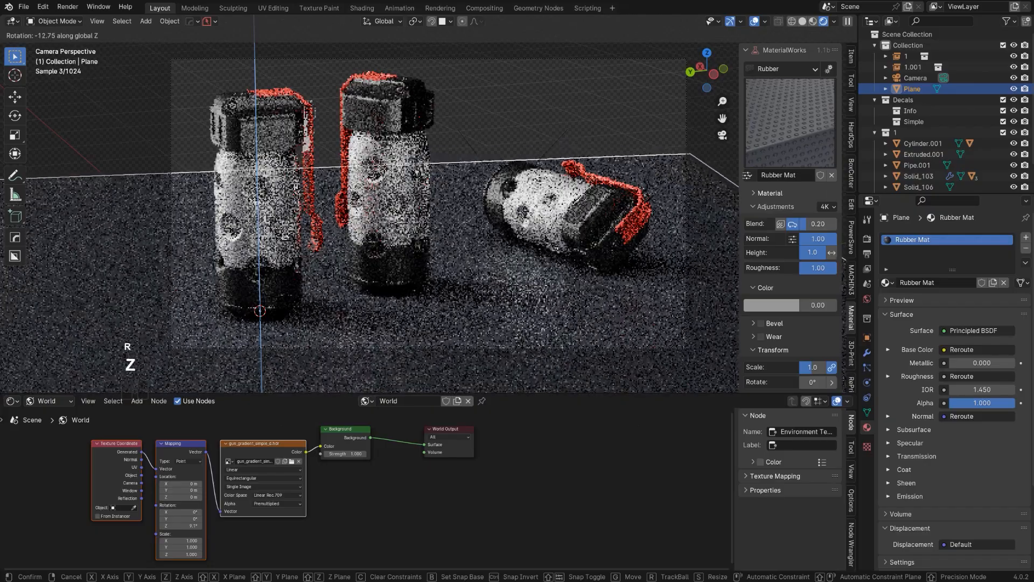
left_click(745, 328)
key("s")
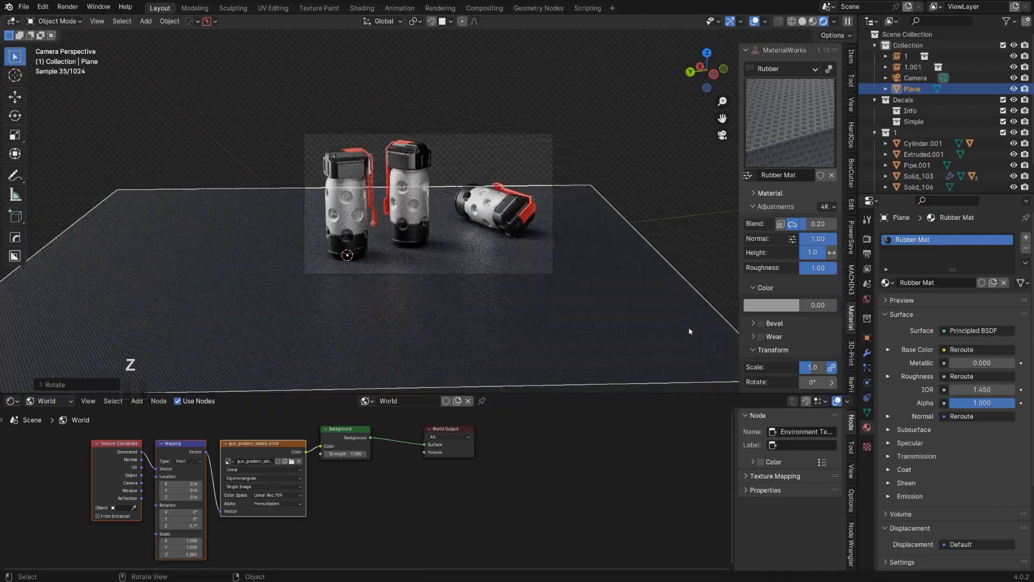
left_click(580, 284)
Step: Slide the floor plane horizontally with its height locked so that it lies fully beneath the three grenades
scroll(552, 284, "up", 3)
key("g")
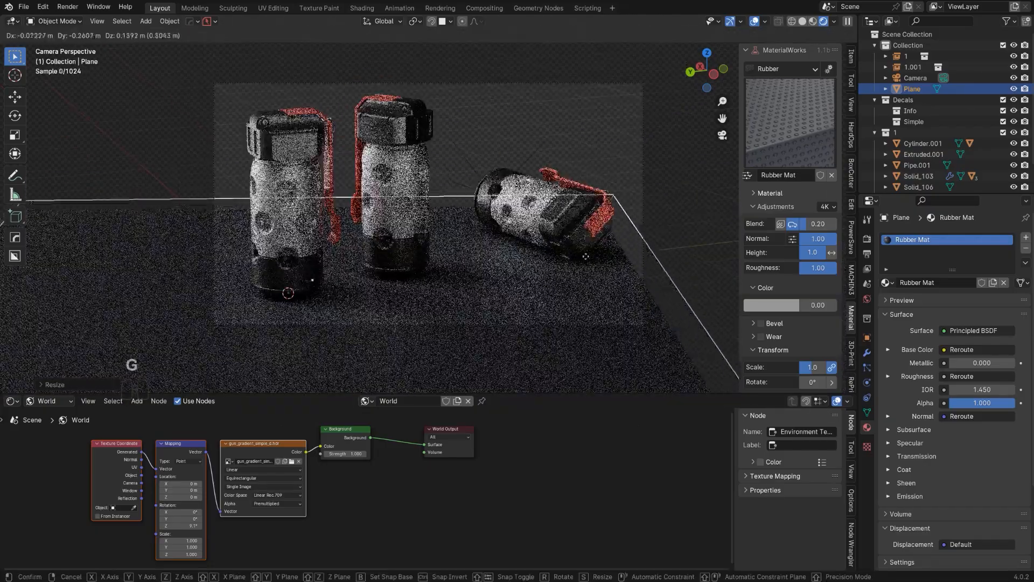
key("ctrl+z")
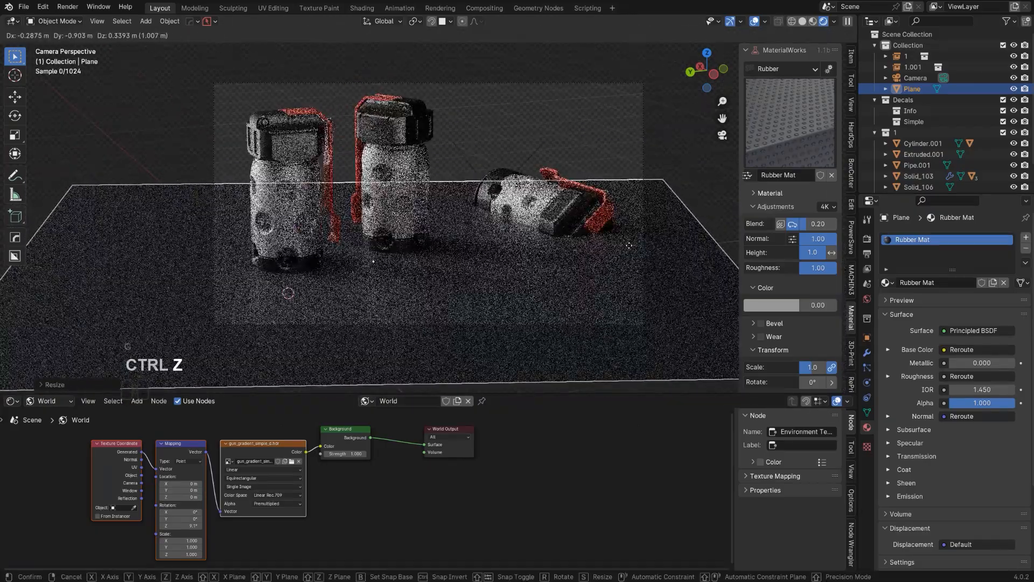
key("shift+z")
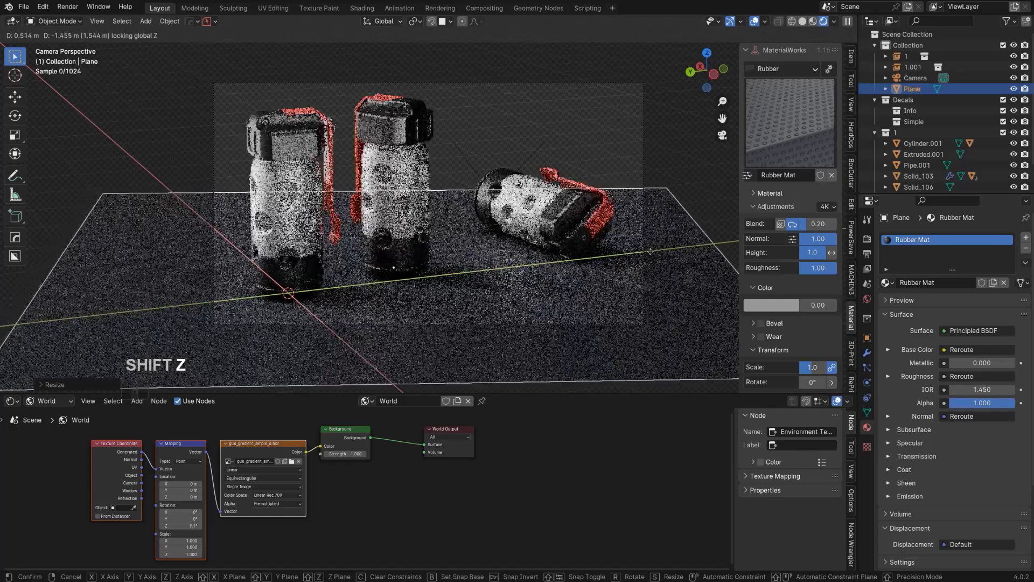
left_click(684, 241)
Step: Scale the floor plane up slightly and reposition it at the same height around the grenades
scroll(684, 241, "down", 3)
key("s")
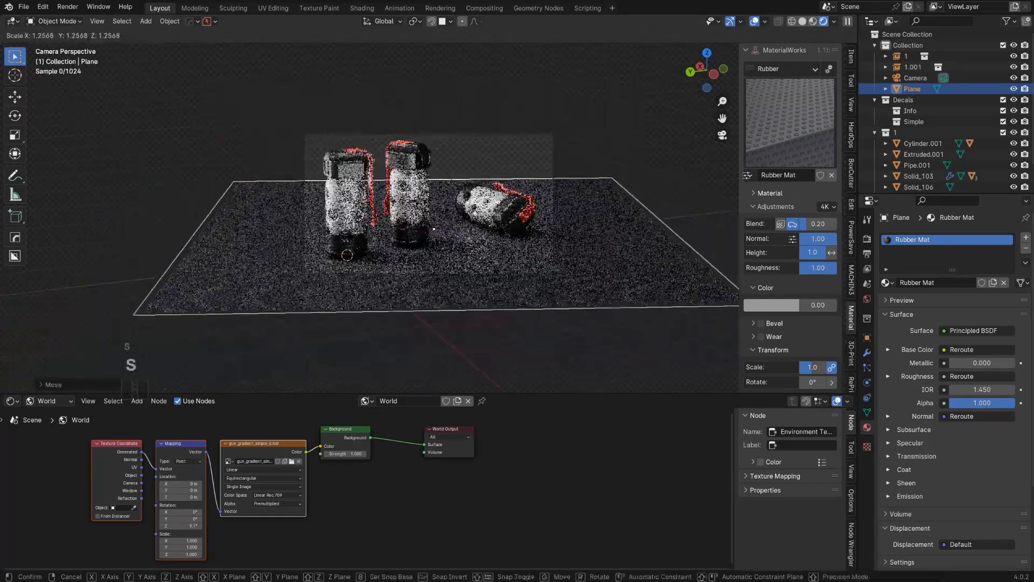
left_click(598, 237)
key("s")
left_click(611, 237)
key("g")
key("shift+z")
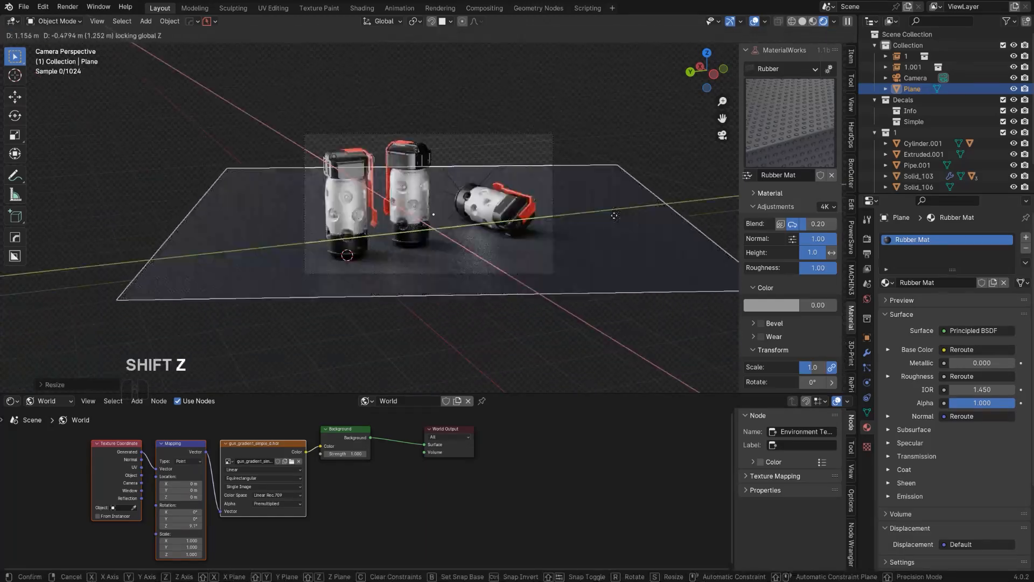
left_click(613, 231)
Step: In Edit Mode, extrude the floor plane's edge behind the grenades straight up along Z to form a backdrop wall
middle_click_drag(613, 230, 565, 239)
key("Tab")
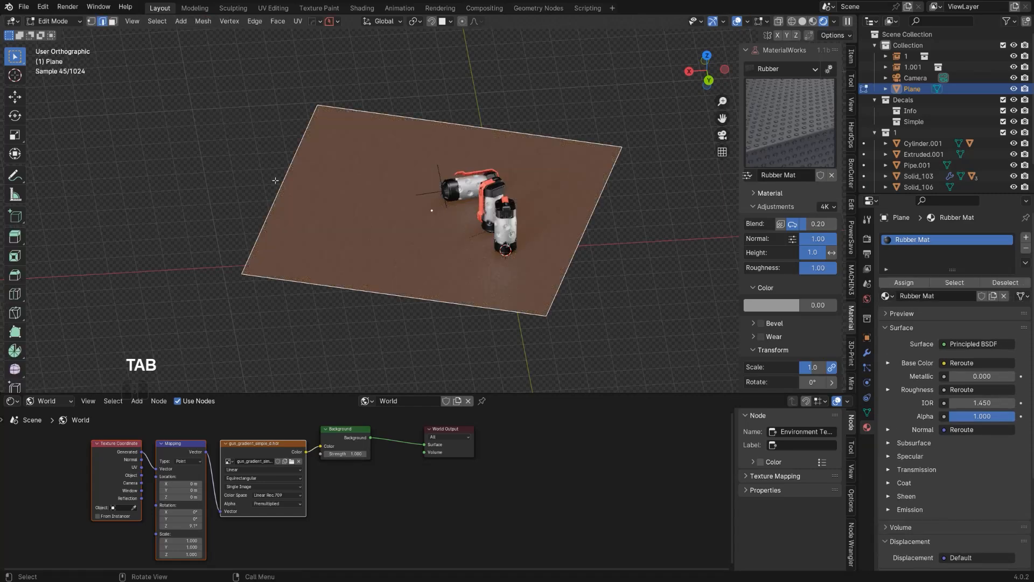
left_click(276, 181)
scroll(396, 219, "down", 4)
key("e")
key("z")
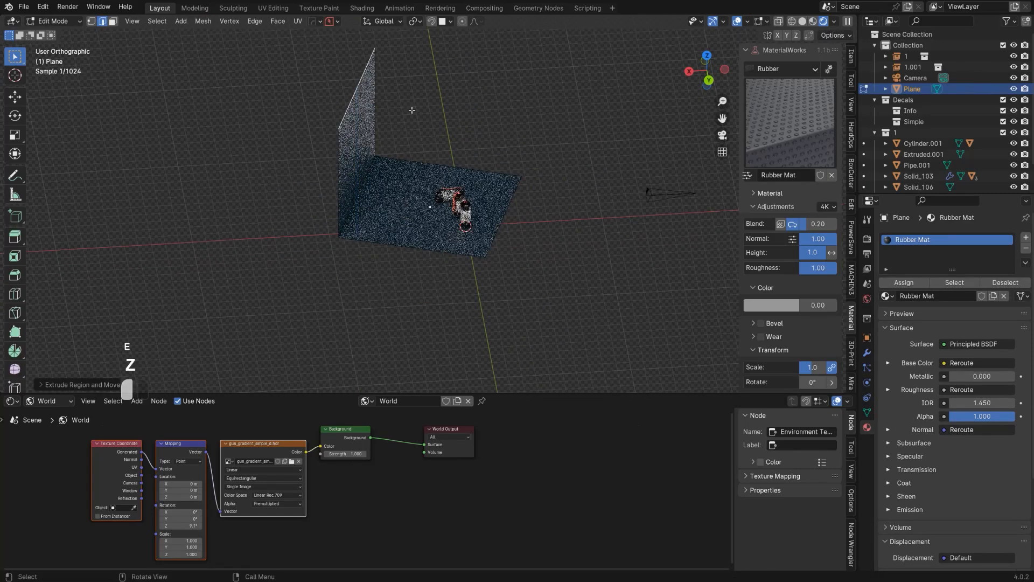
left_click(590, 204)
Step: Move the backdrop's top edge away from the grenades along the local X axis to make it a long slope
key("g")
key("x")
key("x")
left_click(364, 193)
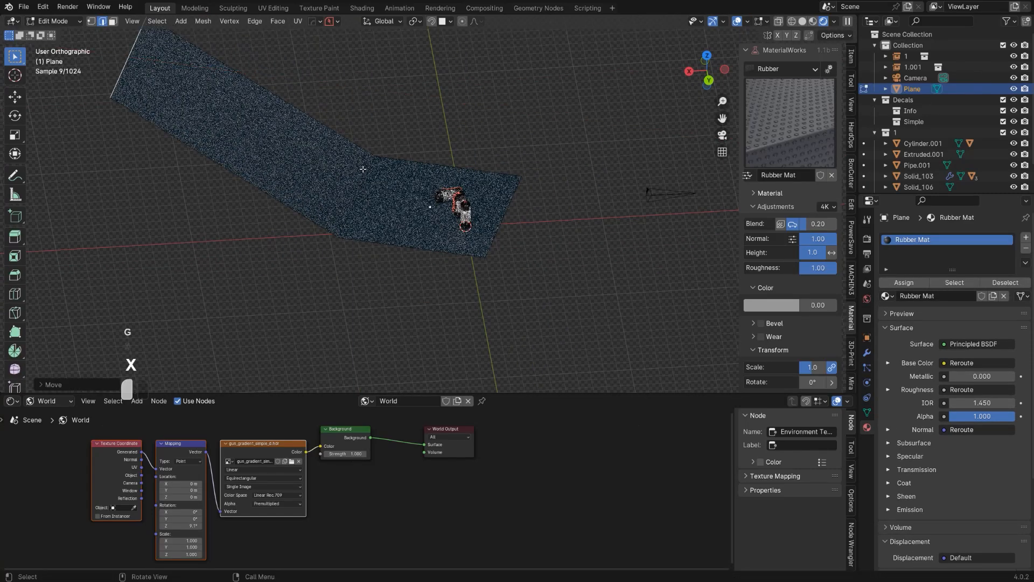
Step: Bevel the fold between the floor and the sloped backdrop with a wide, many-segment curve
left_click(358, 194)
key("ctrl+b")
scroll(471, 108, "up", 13)
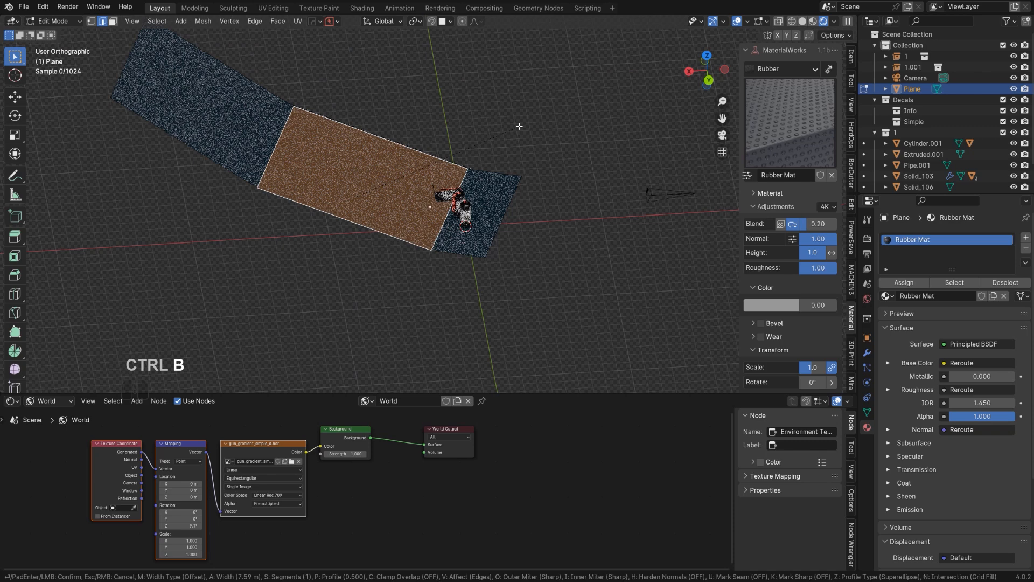
left_click(486, 125)
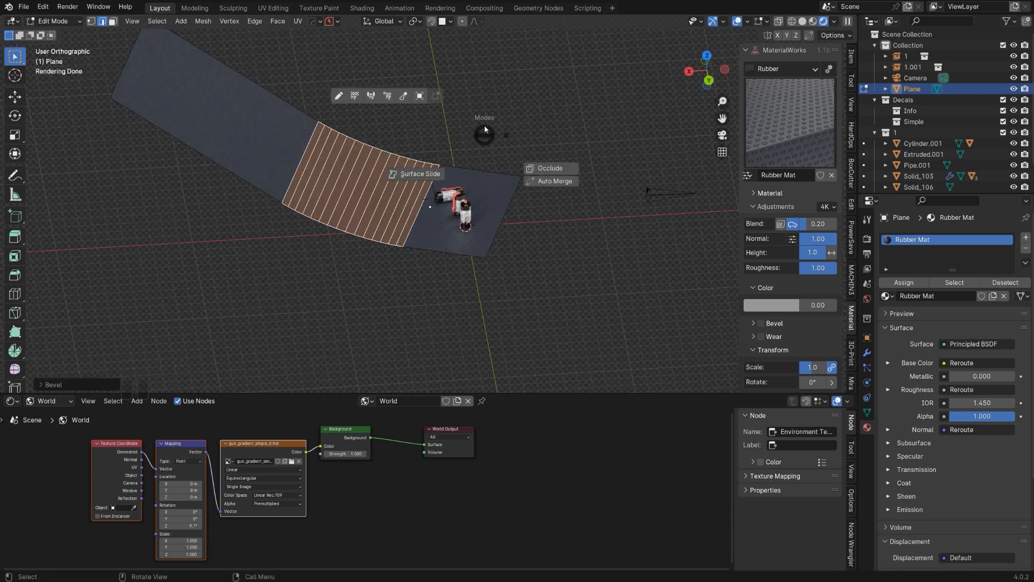
Step: Leave Edit Mode, smooth the backdrop with the HardOps Sharpen operation, and return to the camera view
key("Tab")
key("q")
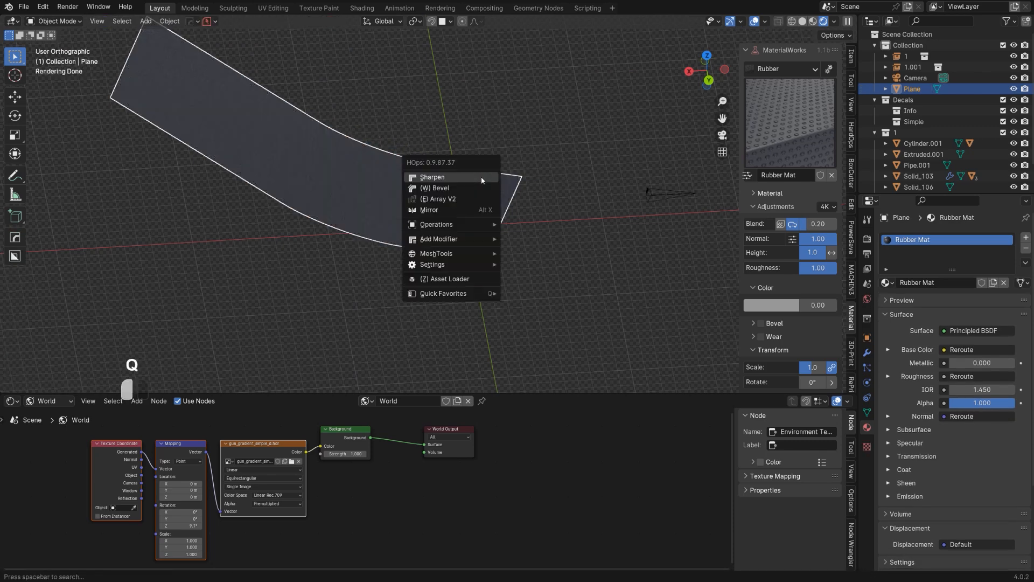
left_click(480, 176)
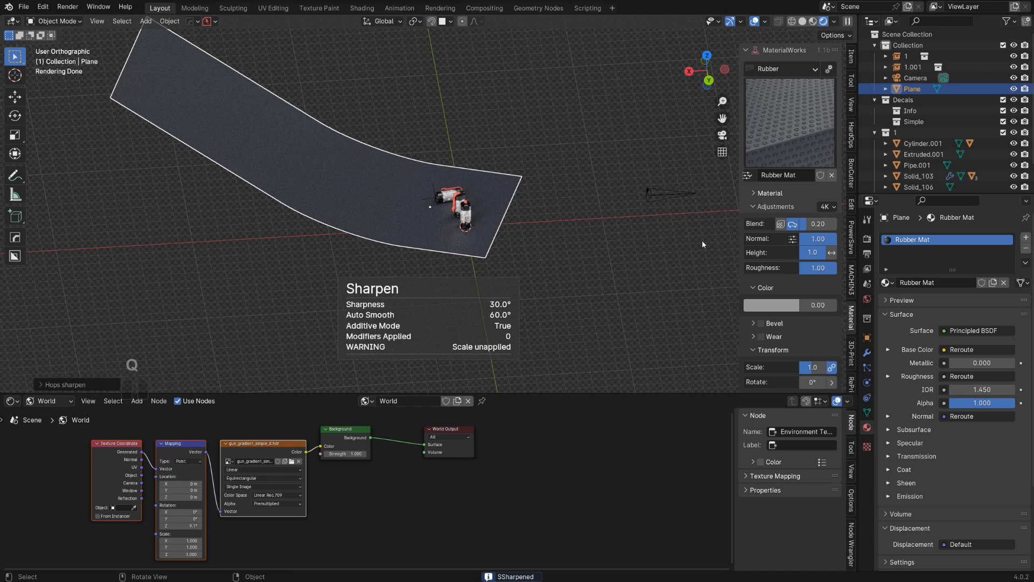
left_click(652, 205)
key("KP_0")
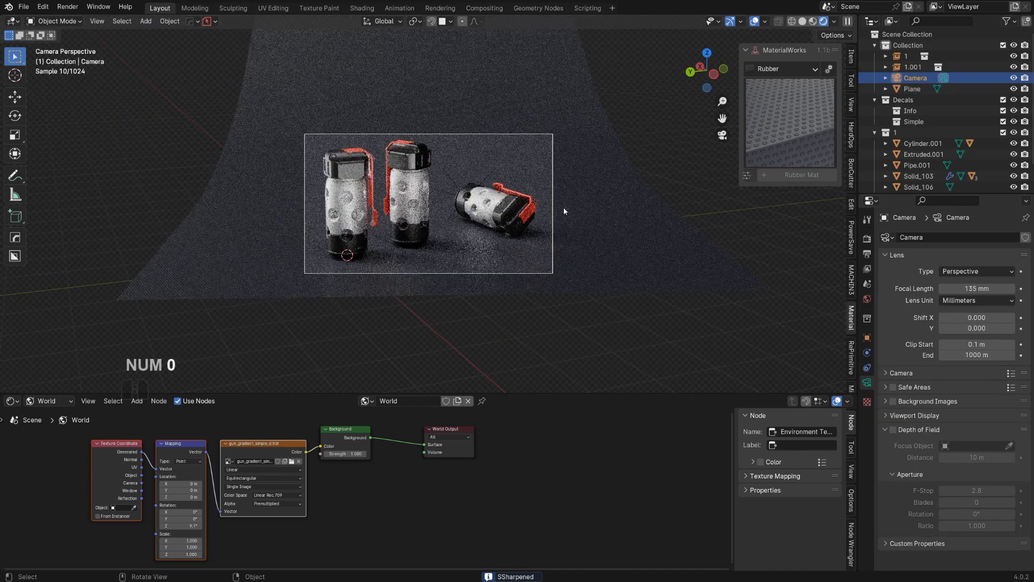
Step: Delete the backdrop's upper faces beyond the camera frame and return to Object Mode
left_click(474, 144)
key("Tab")
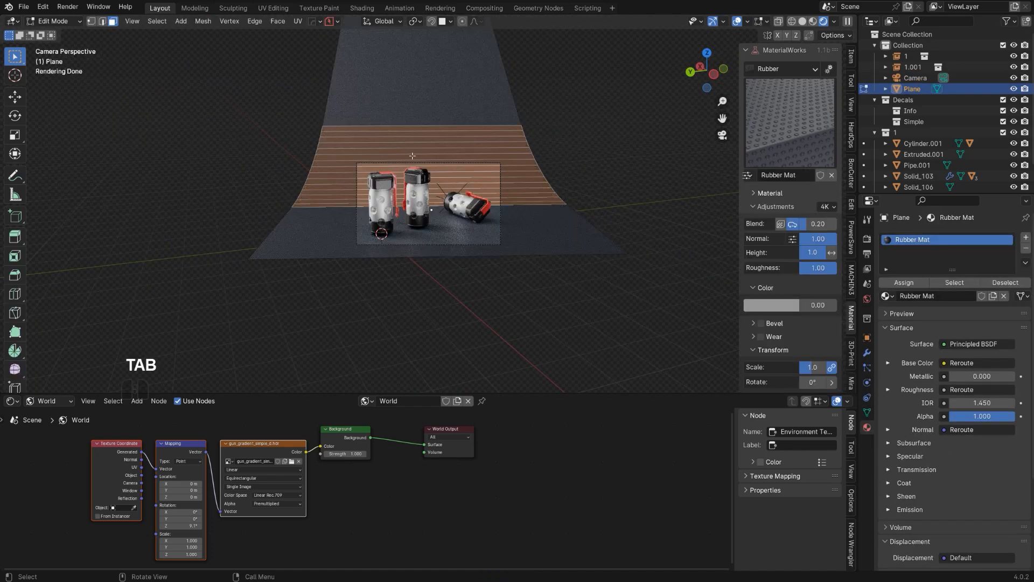
left_click(413, 155)
left_click(418, 92, "ctrl+shift")
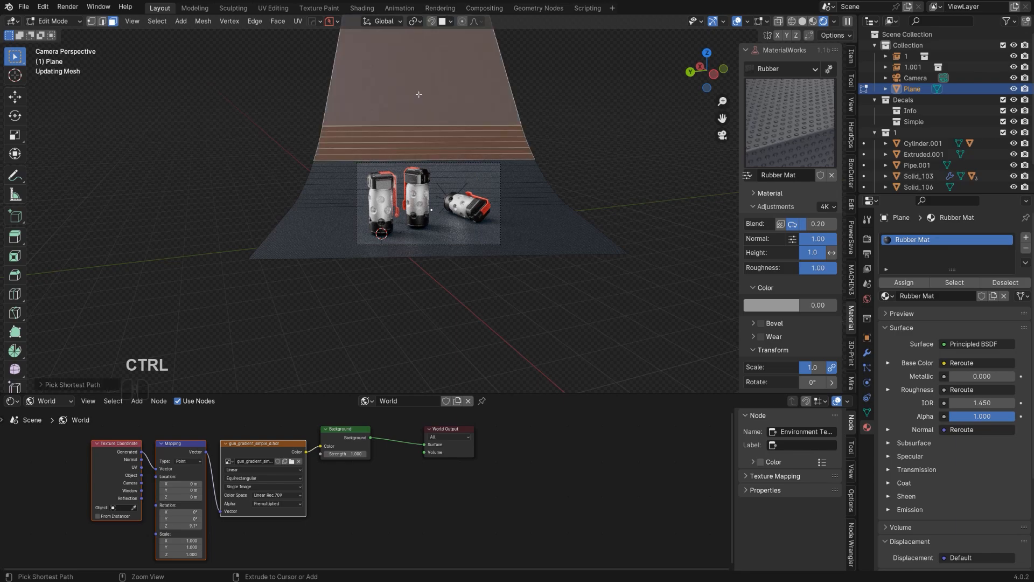
key("x")
left_click(455, 155)
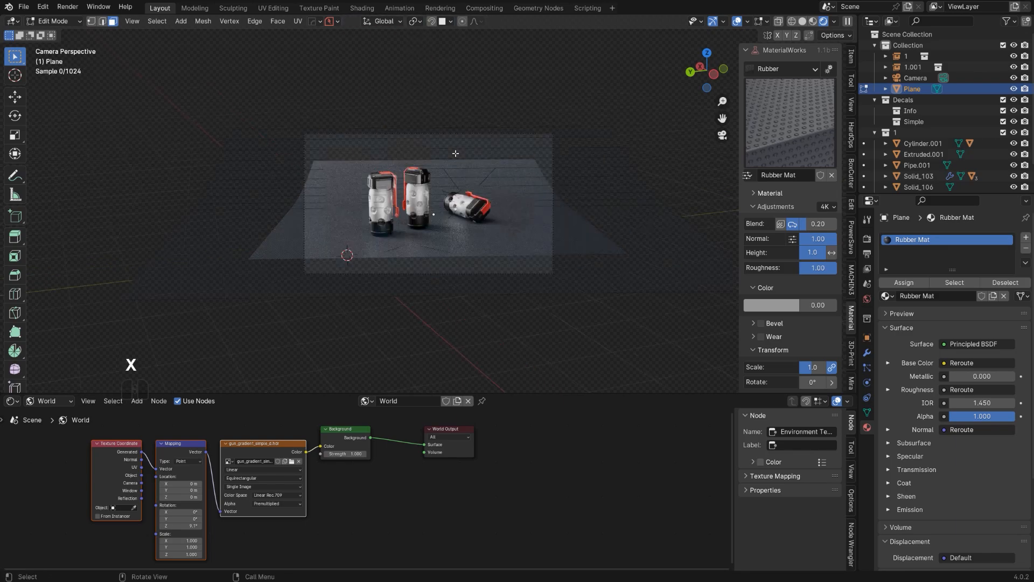
key("Tab")
scroll(501, 160, "up", 4)
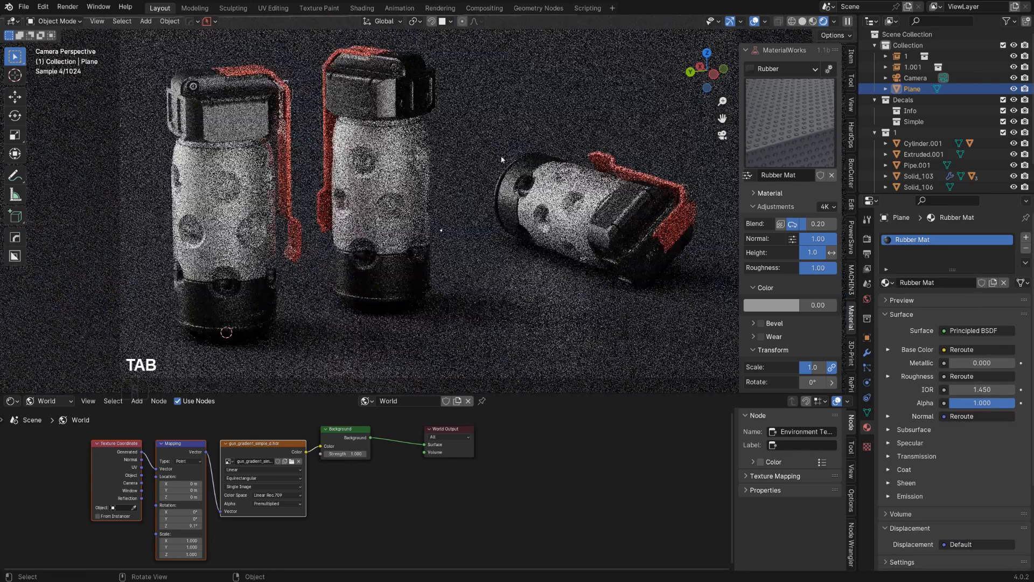
scroll(502, 159, "down", 2)
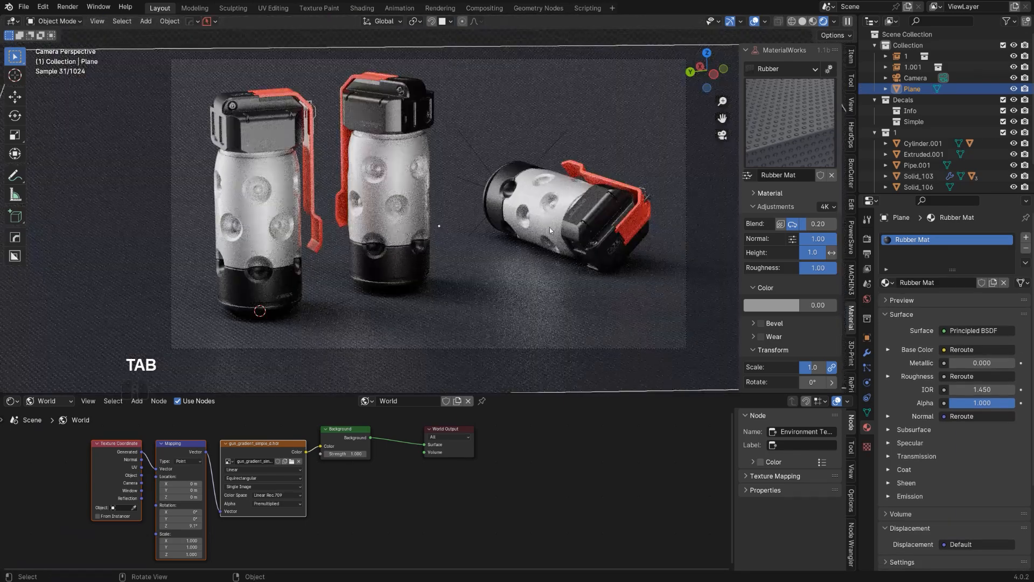
Step: Select the camera and enable Depth of Field in its settings
left_click(595, 212)
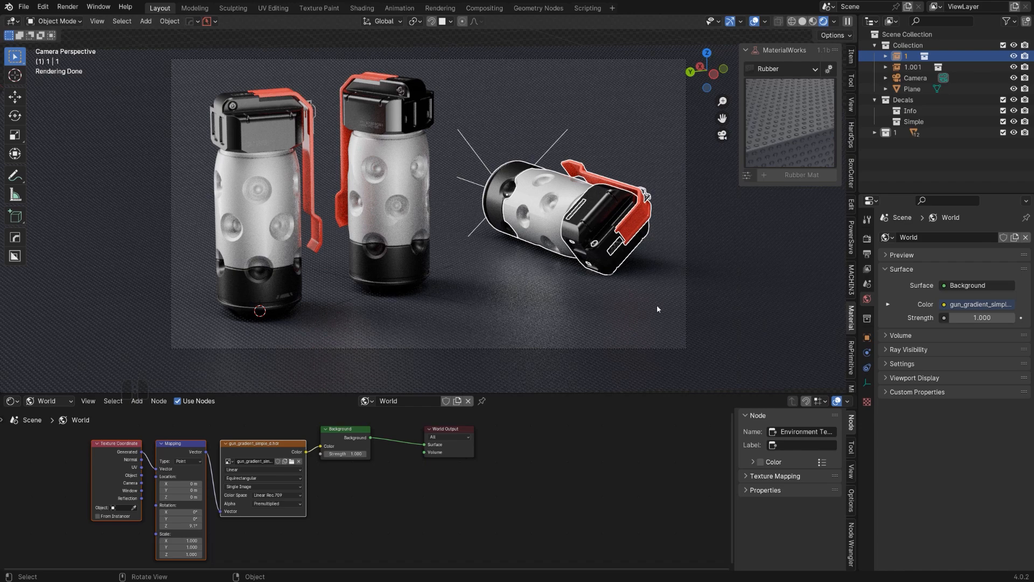
left_click(687, 318)
left_click(867, 383)
left_click(891, 429)
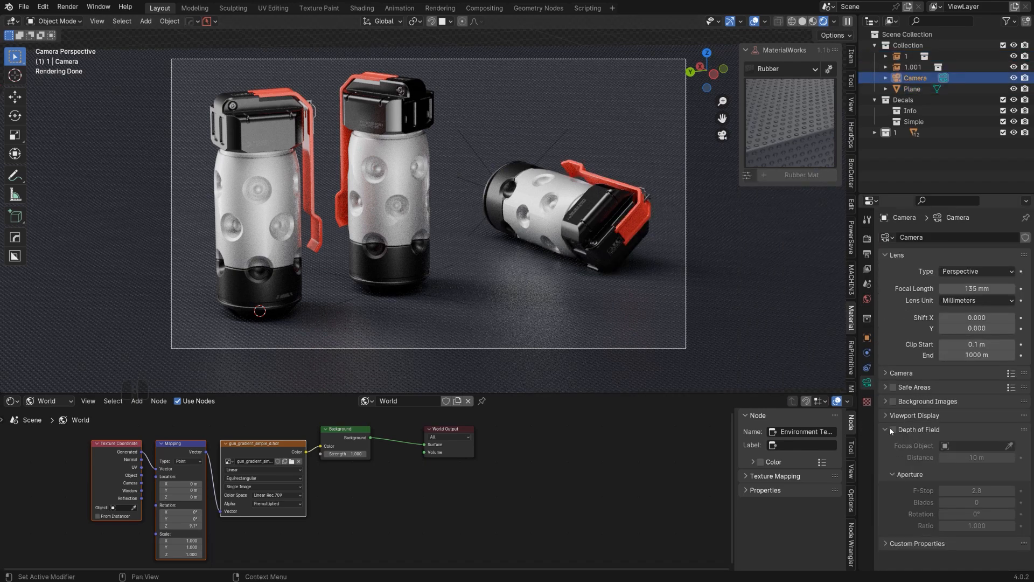
Step: Enable the camera's Depth of Field and pick the head part of the front upright grenade, Solid_103, as the focus object
left_click(893, 430)
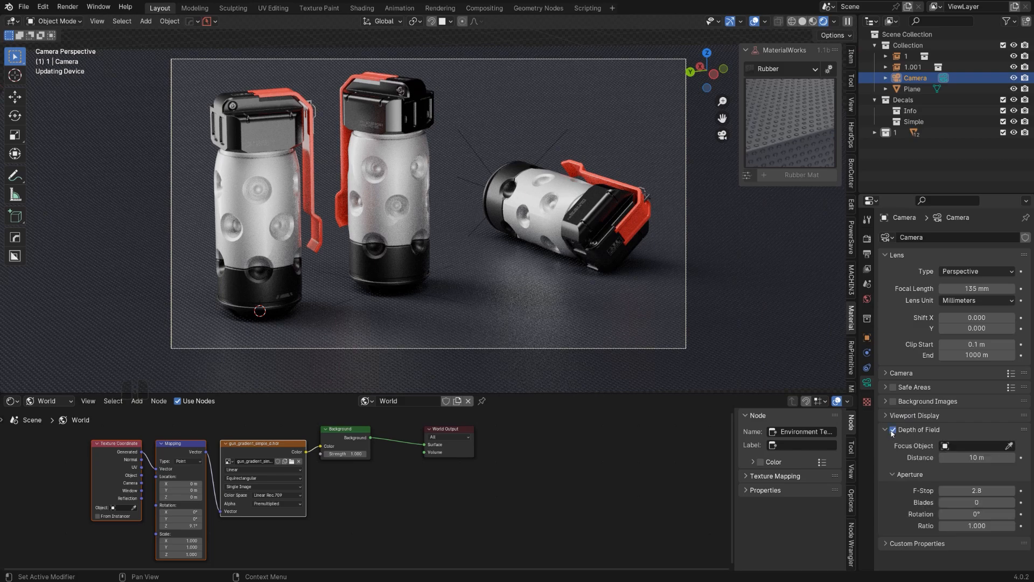
left_click(1009, 446)
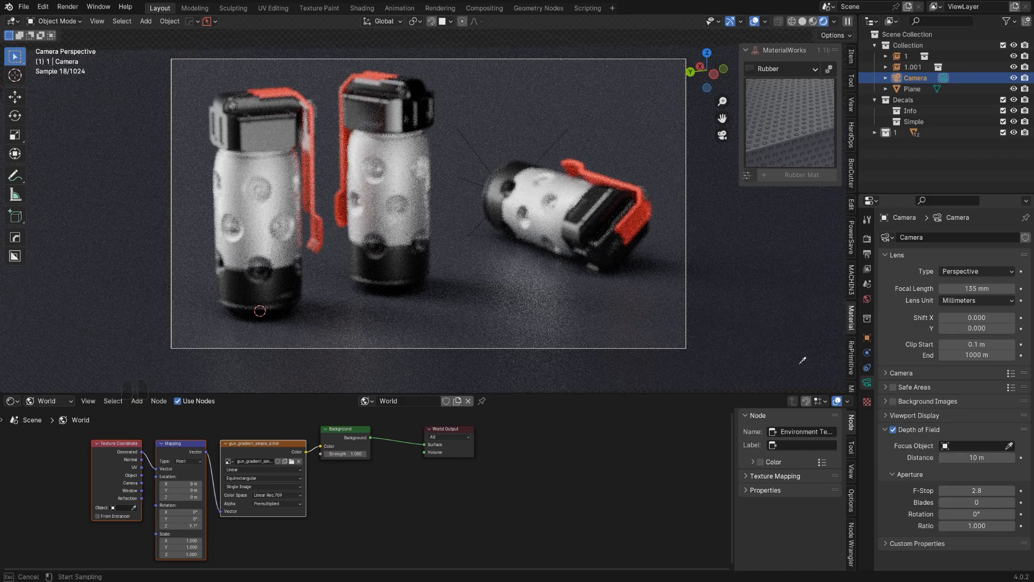
left_click(270, 138)
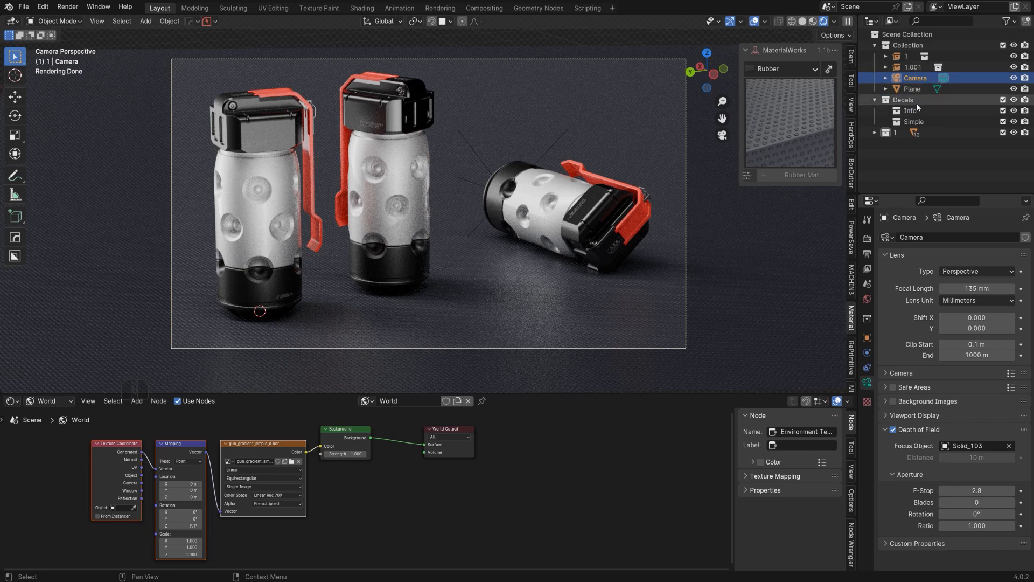
right_click(895, 136)
left_click(888, 136)
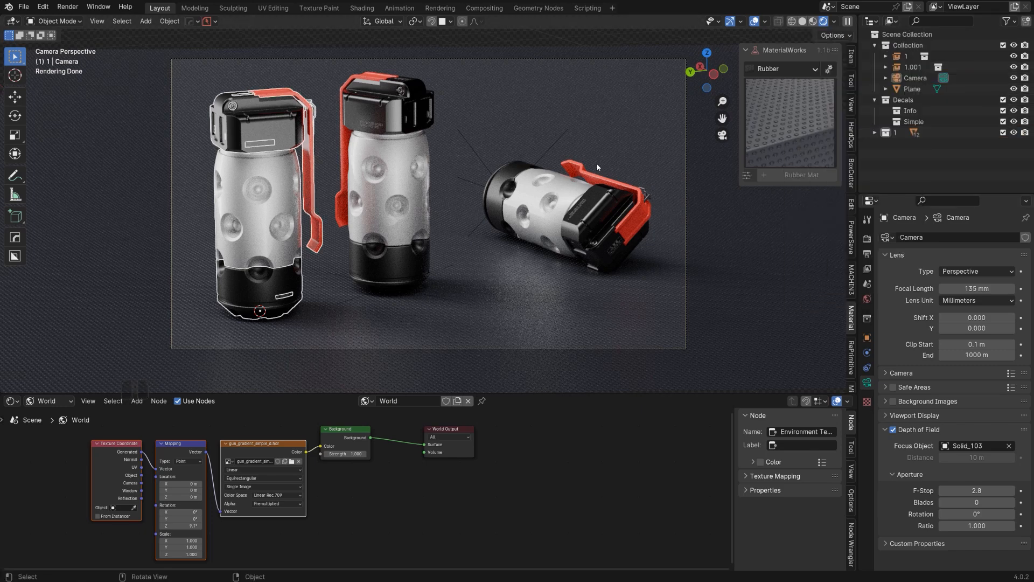
key("z")
key("ctrl+z")
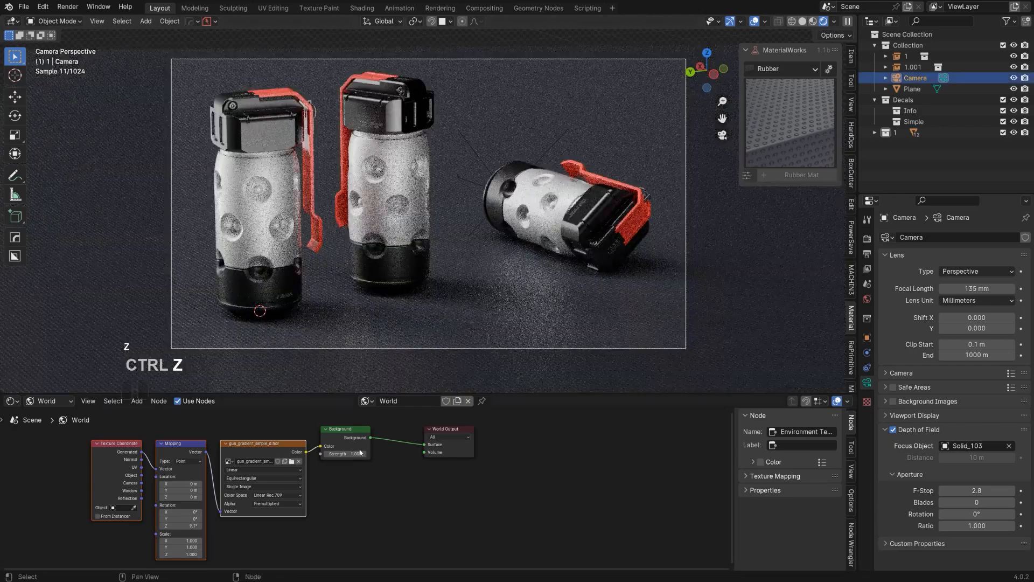
Step: Rotate the world HDRI mapping to about -35° around Z and render the camera shot as an image
left_click_drag(202, 521, 163, 522)
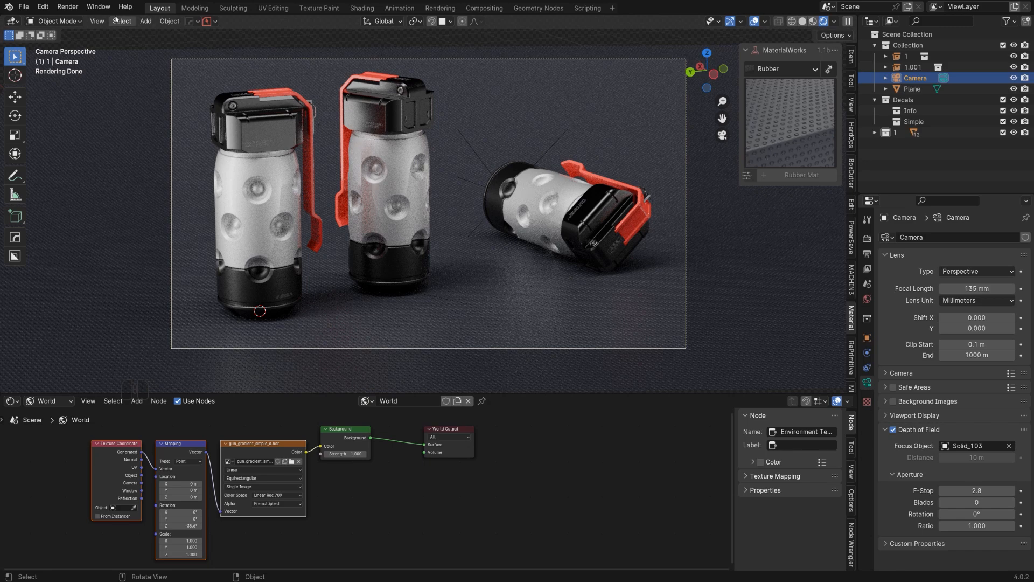
left_click(68, 6)
left_click(72, 21)
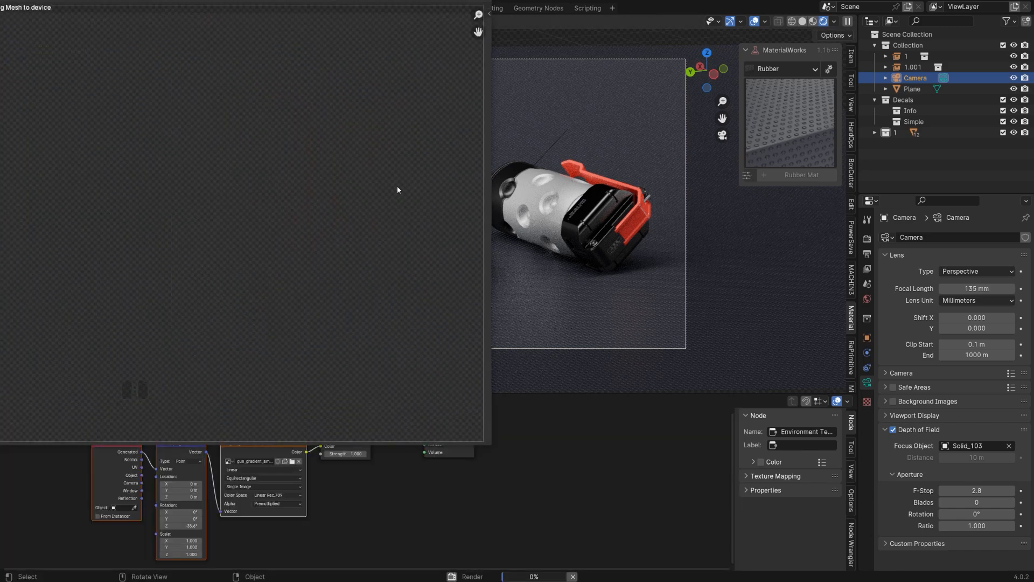